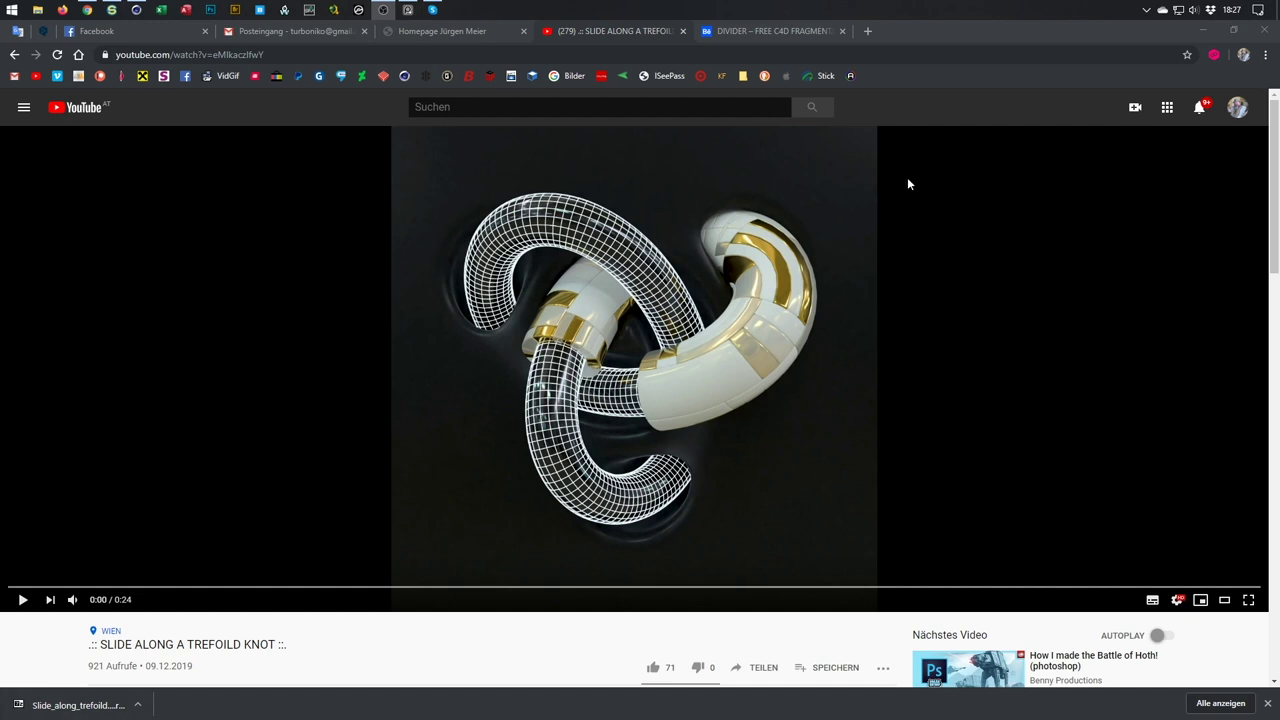
Watch the 'Slide Along a Trefoil Knot' YouTube video, then switch to the DIVIDER Behance page.
left_click(685, 406)
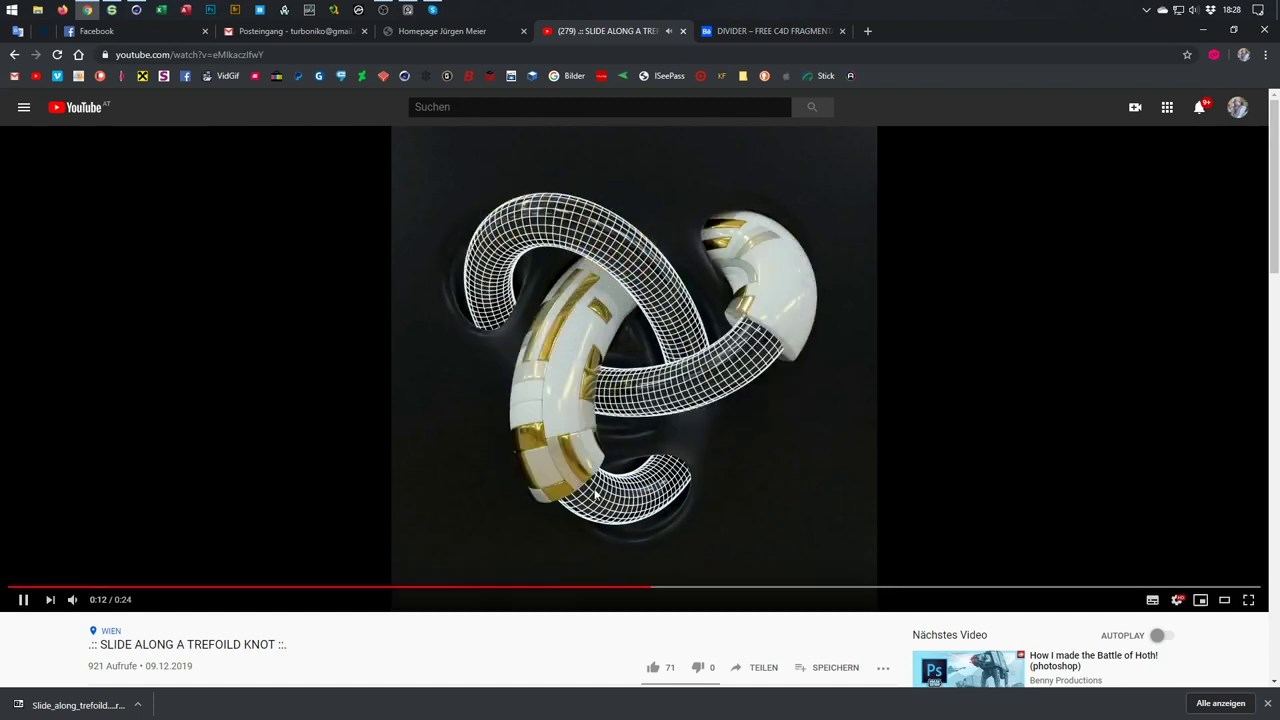
left_click(450, 483)
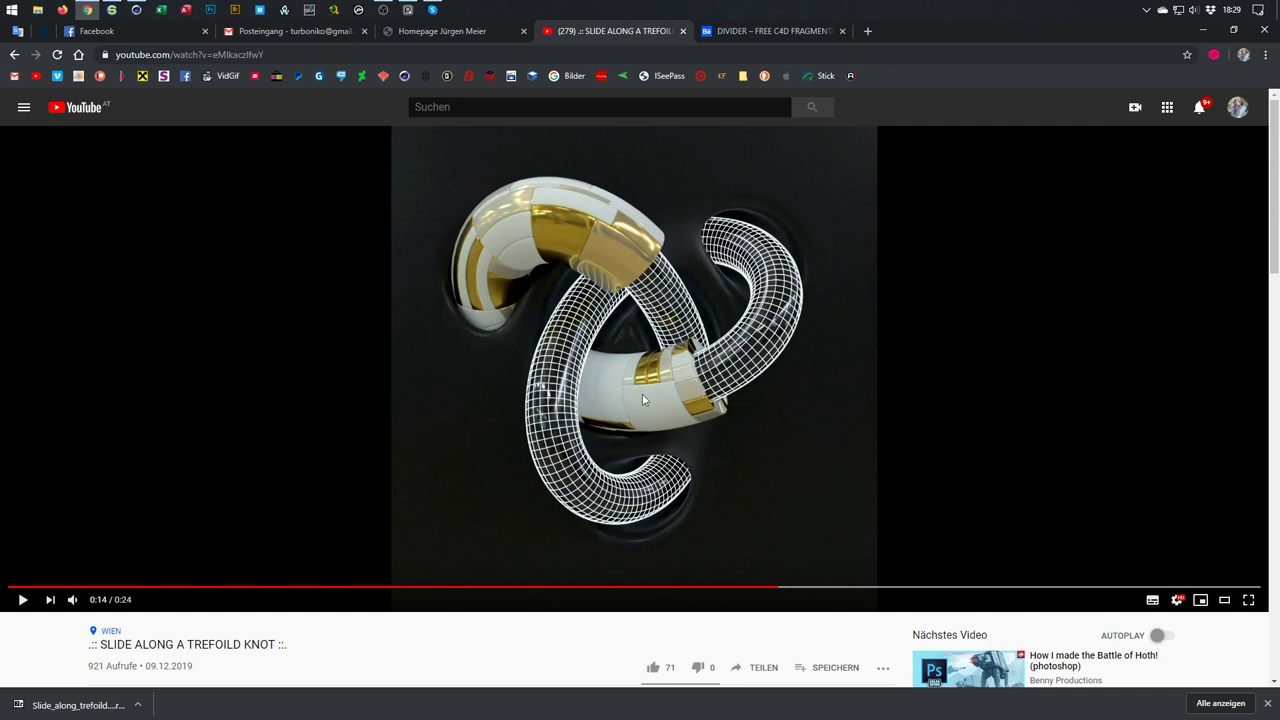
left_click(477, 304)
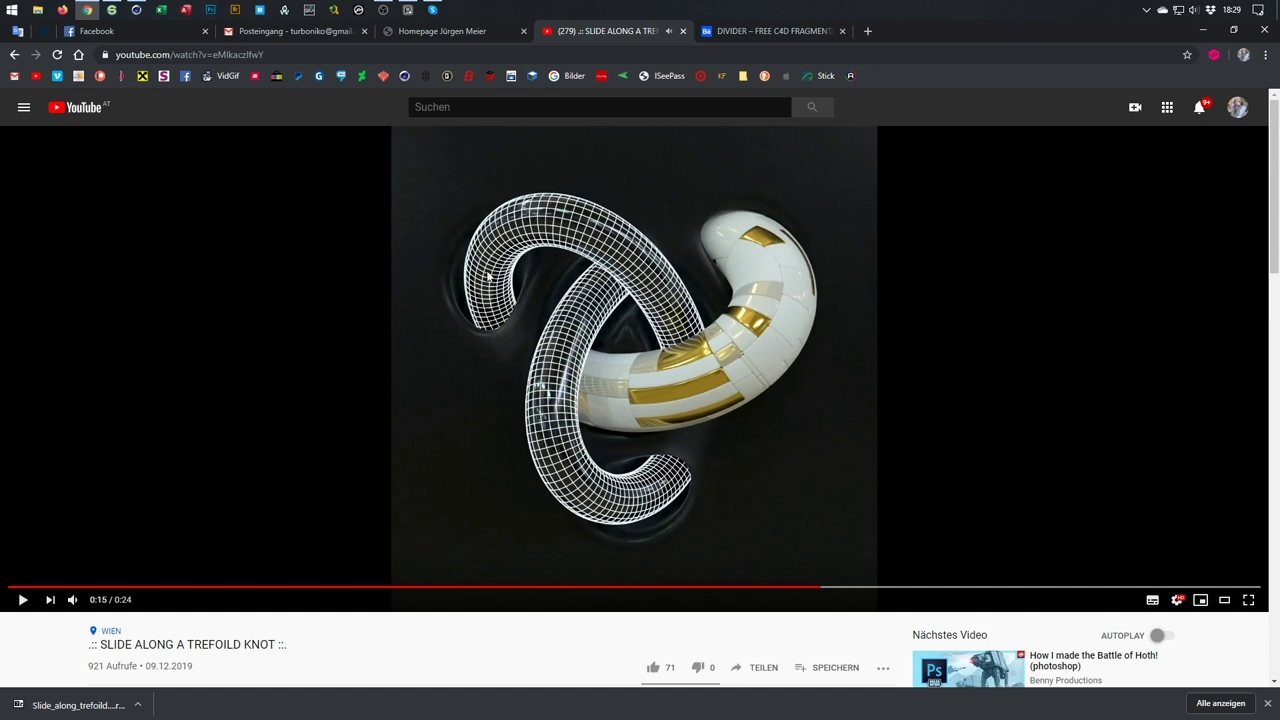
left_click(739, 33)
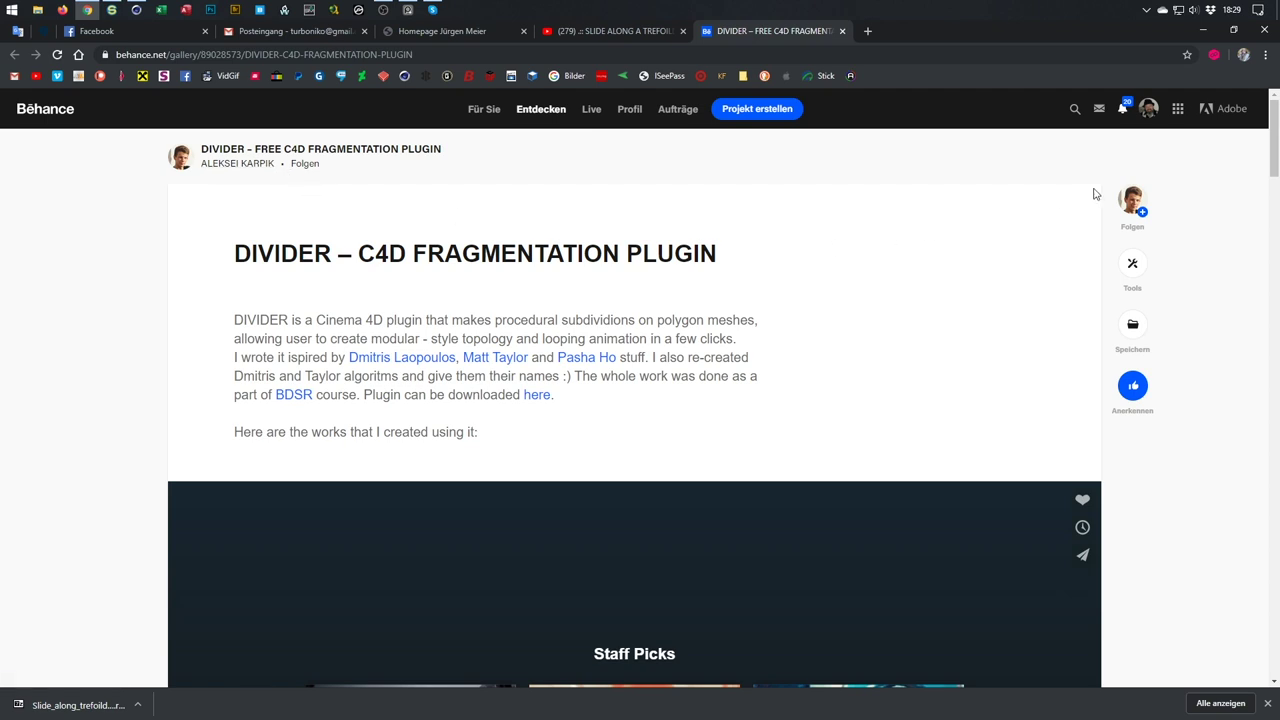
Replay the Divider demo clip on Behance, then open the plugin's Gumroad page in a new tab.
left_click_drag(1273, 136, 1274, 201)
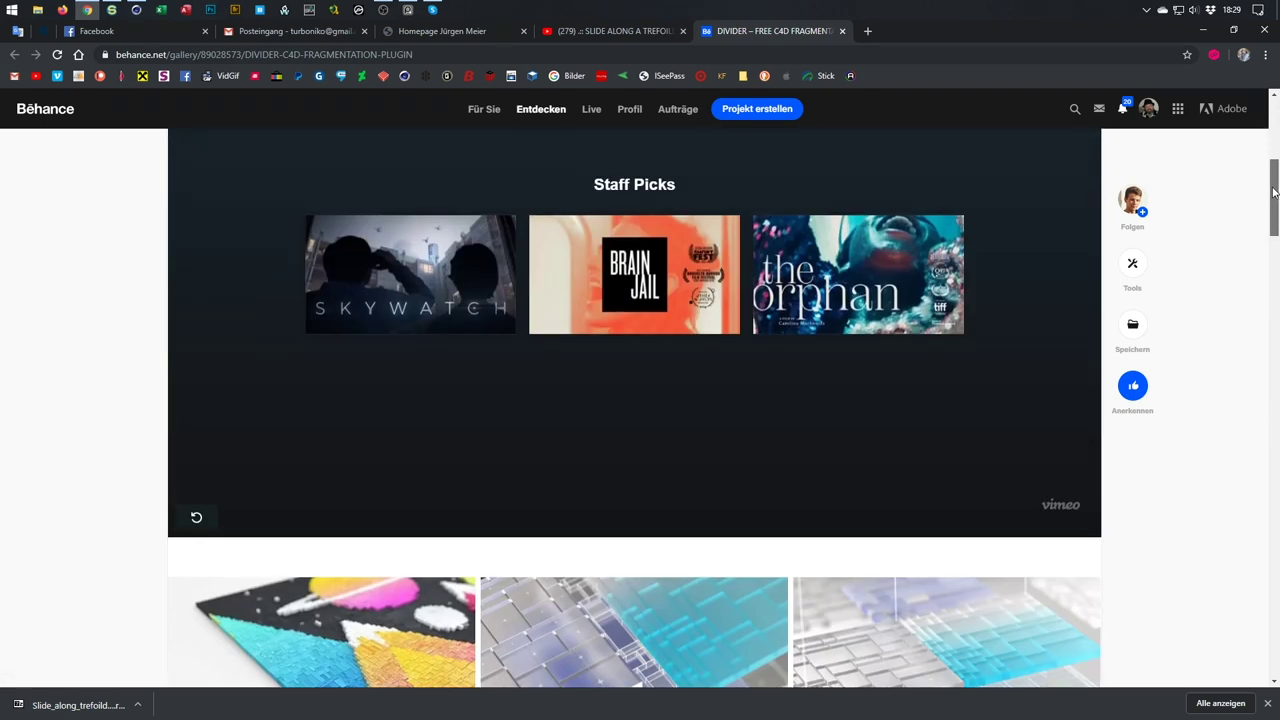
left_click(196, 530)
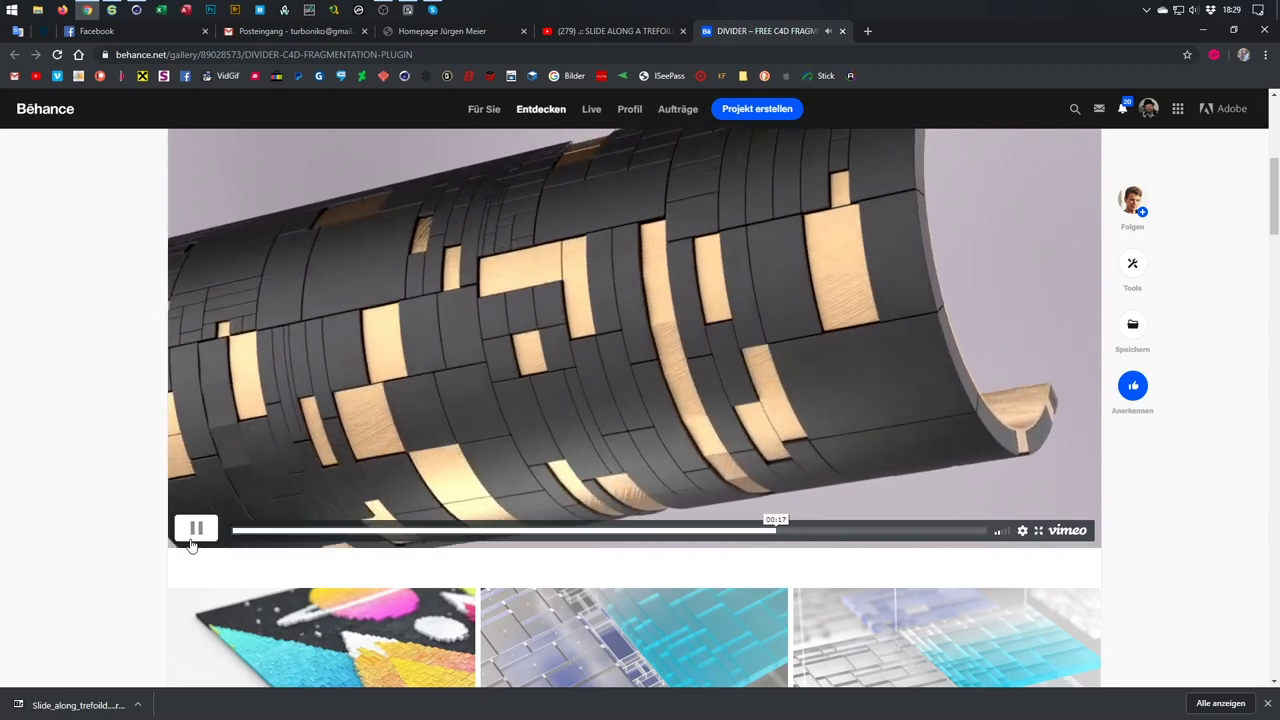
left_click(1006, 362)
left_click_drag(1272, 222, 1194, 457)
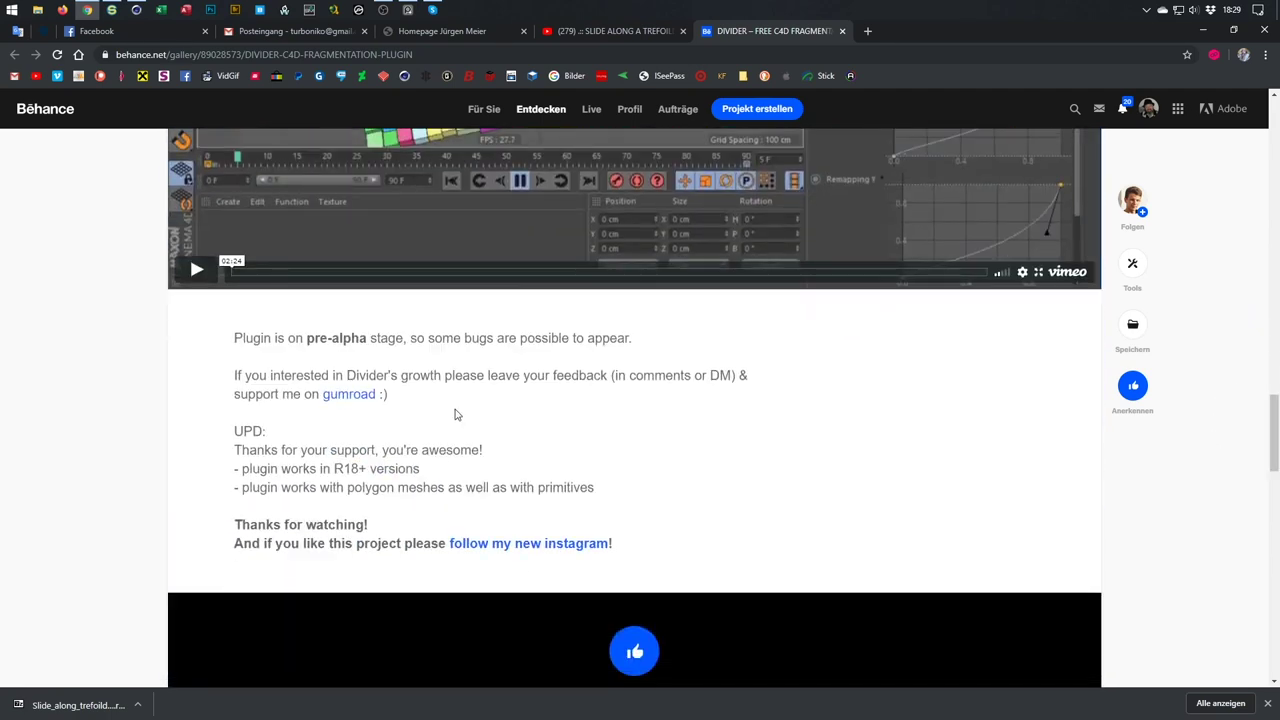
left_click(348, 397)
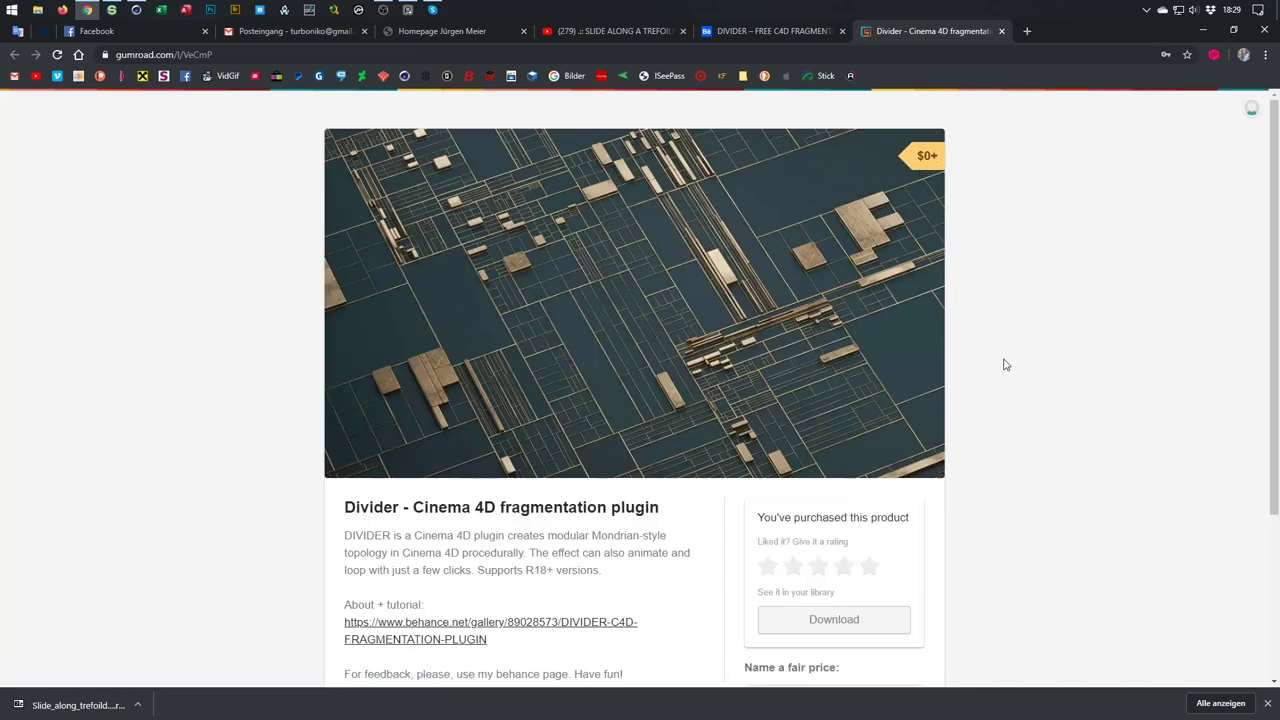
Scroll through the Divider Gumroad product page, then bring up the empty Untitled 3 scene in Cinema 4D R21.
scroll(1006, 366, "down", 1)
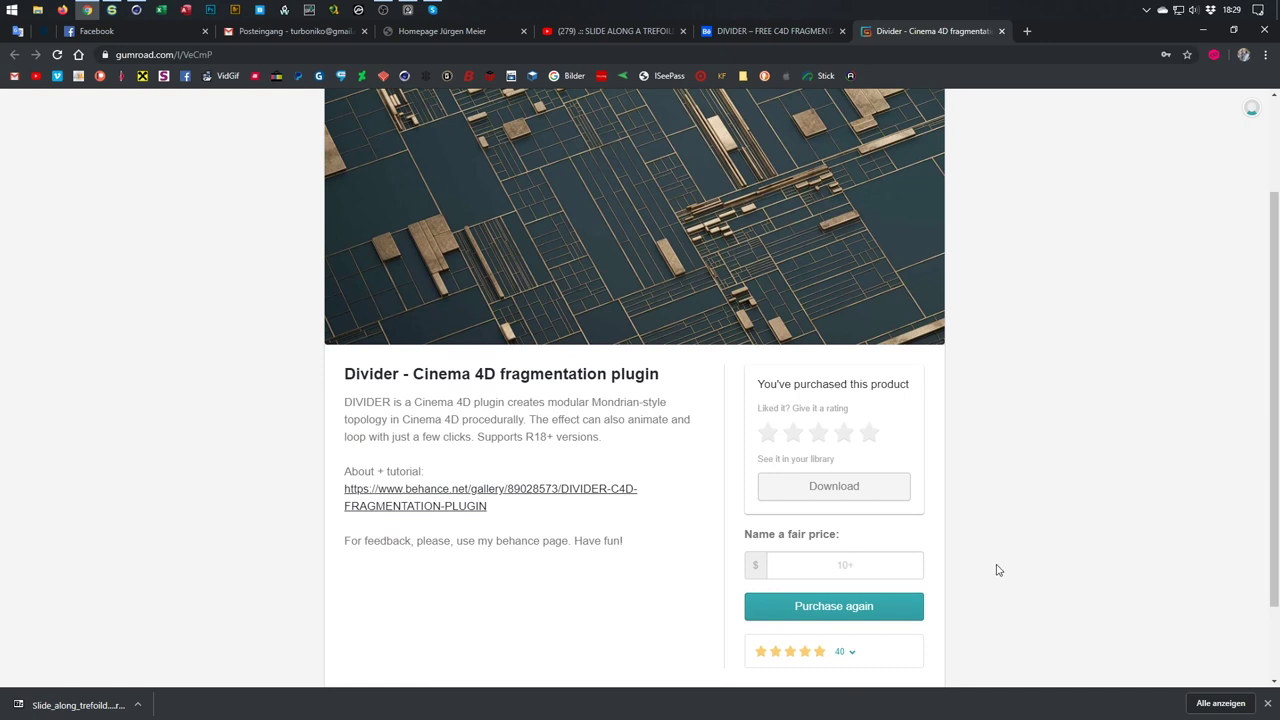
scroll(1013, 535, "up", 1)
scroll(1014, 536, "down", 2)
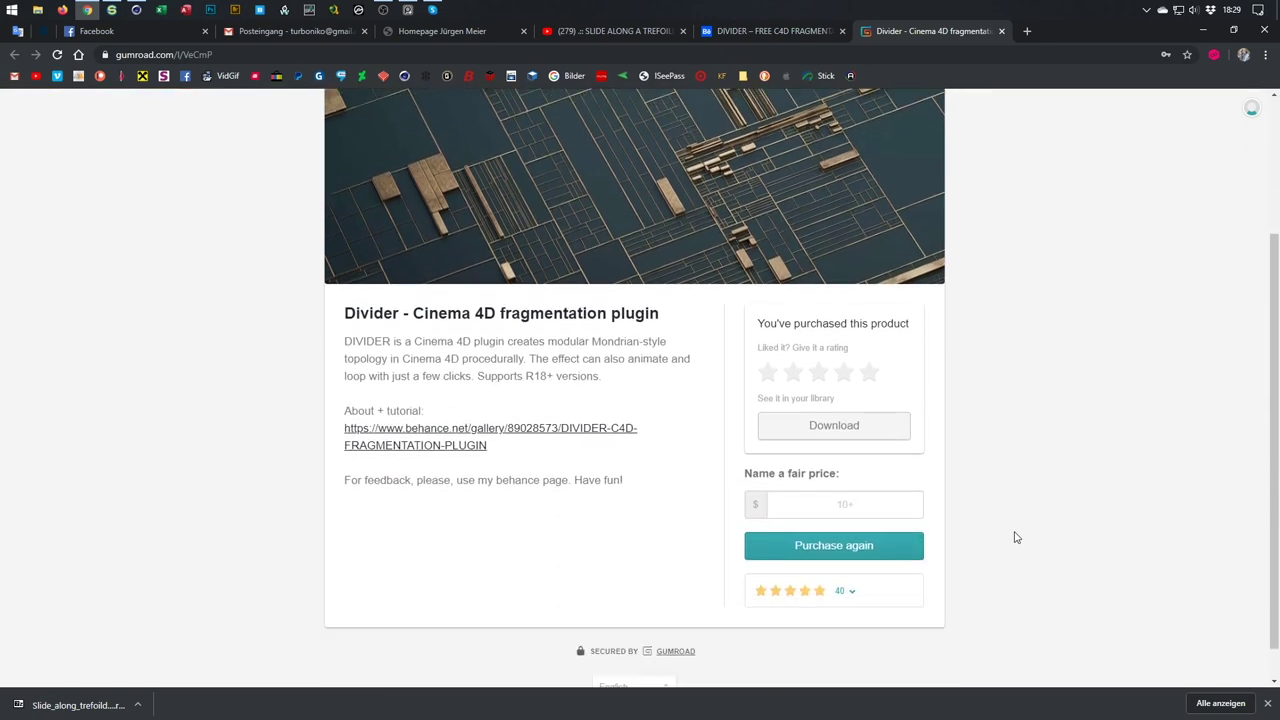
scroll(1015, 537, "up", 2)
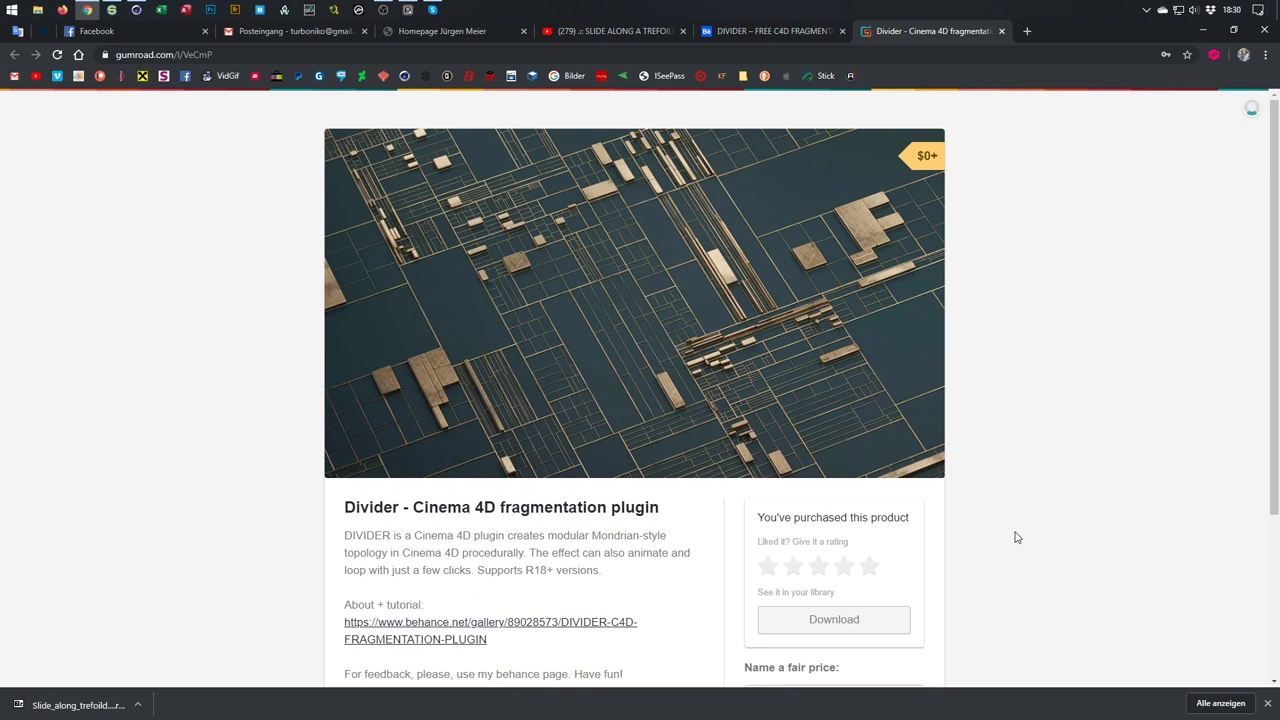
scroll(580, 470, "down", 3)
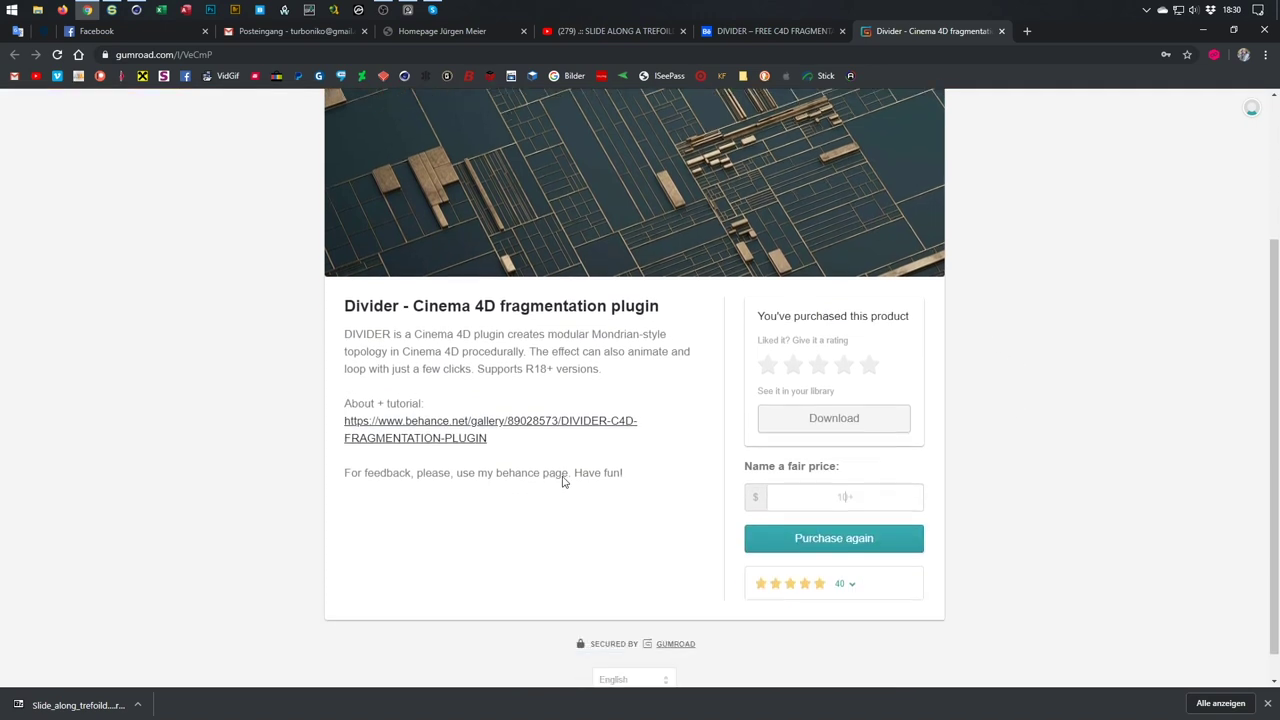
scroll(561, 481, "up", 1)
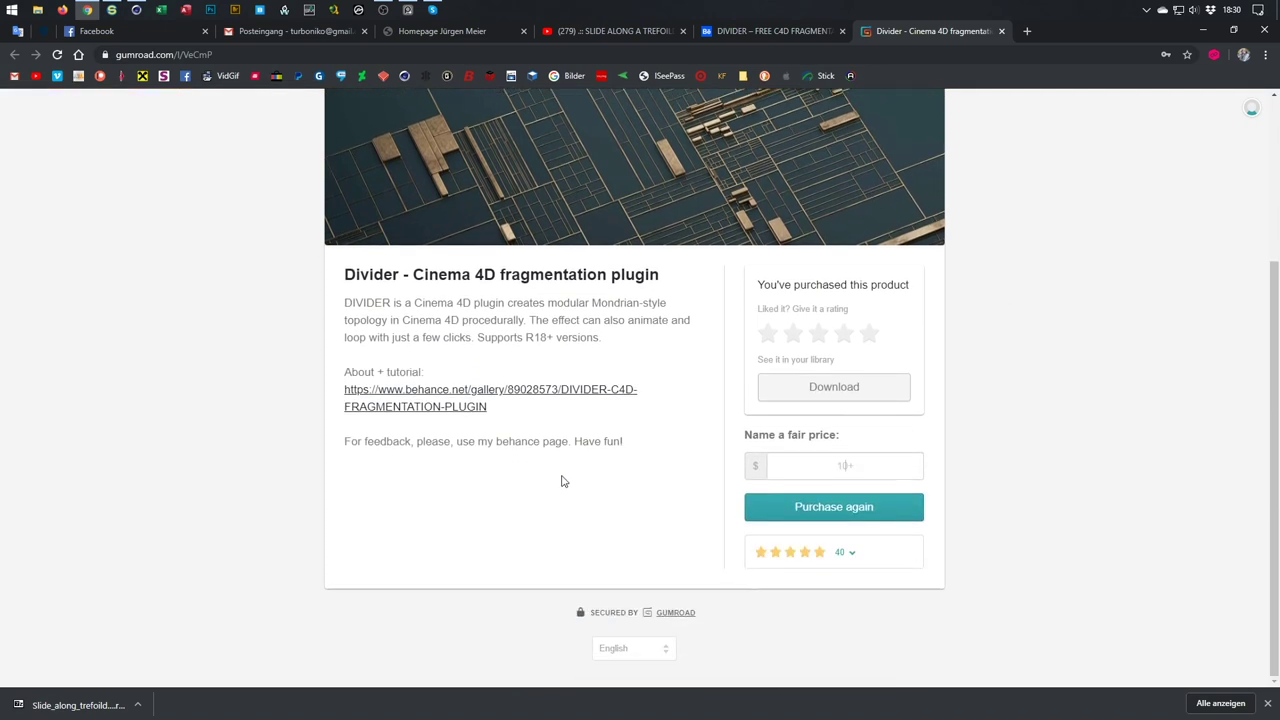
scroll(510, 482, "up", 3)
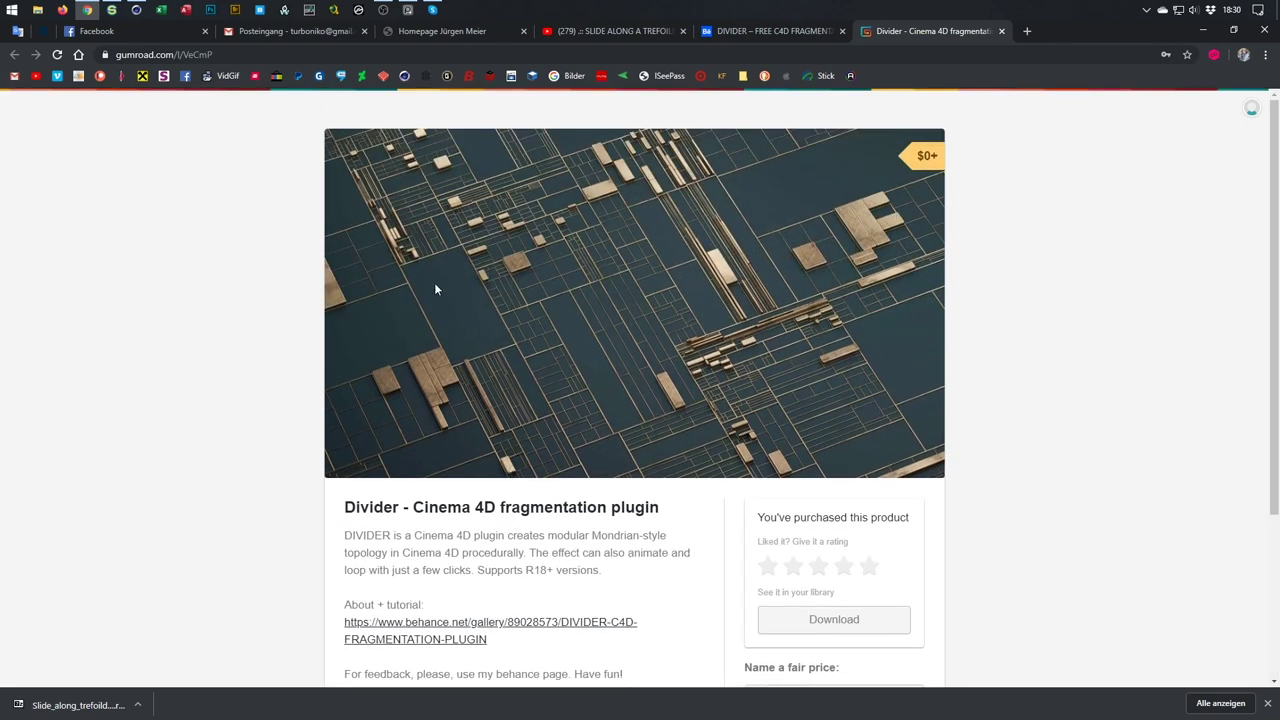
left_click(136, 10)
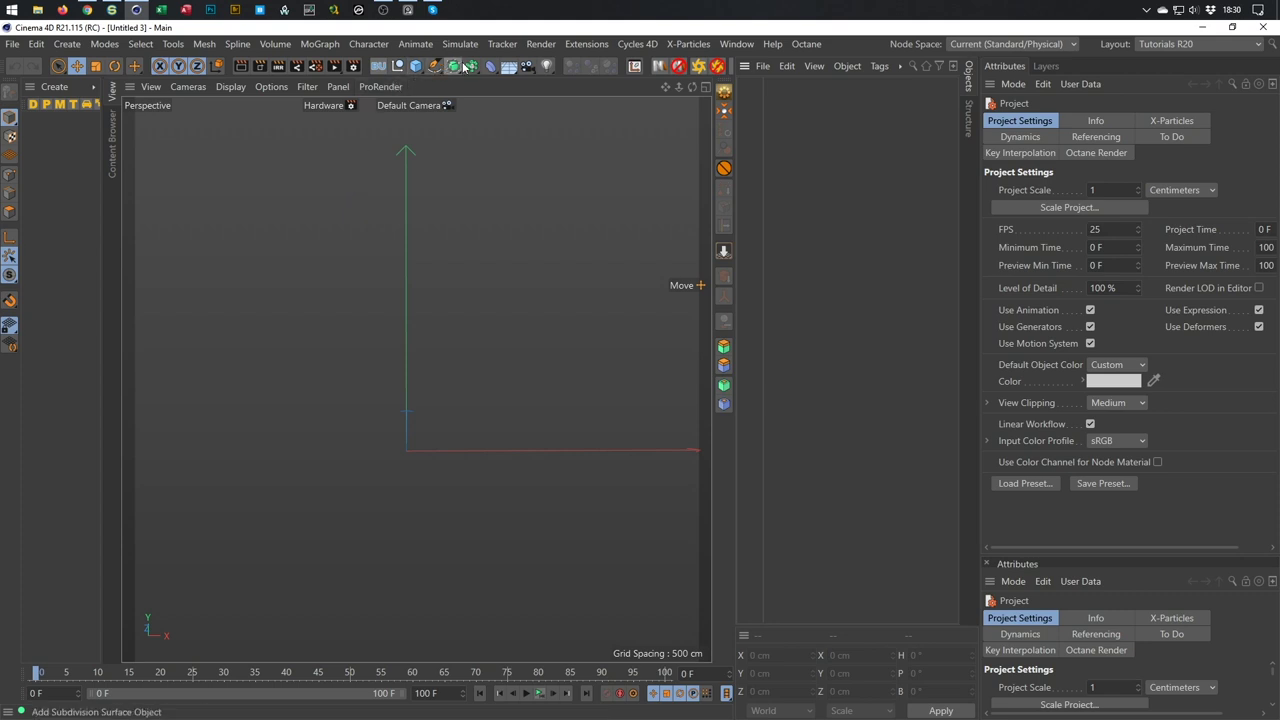
Add a Divider object from the Extensions menu, using the Taylor algorithm with 3 iterations.
left_click(586, 44)
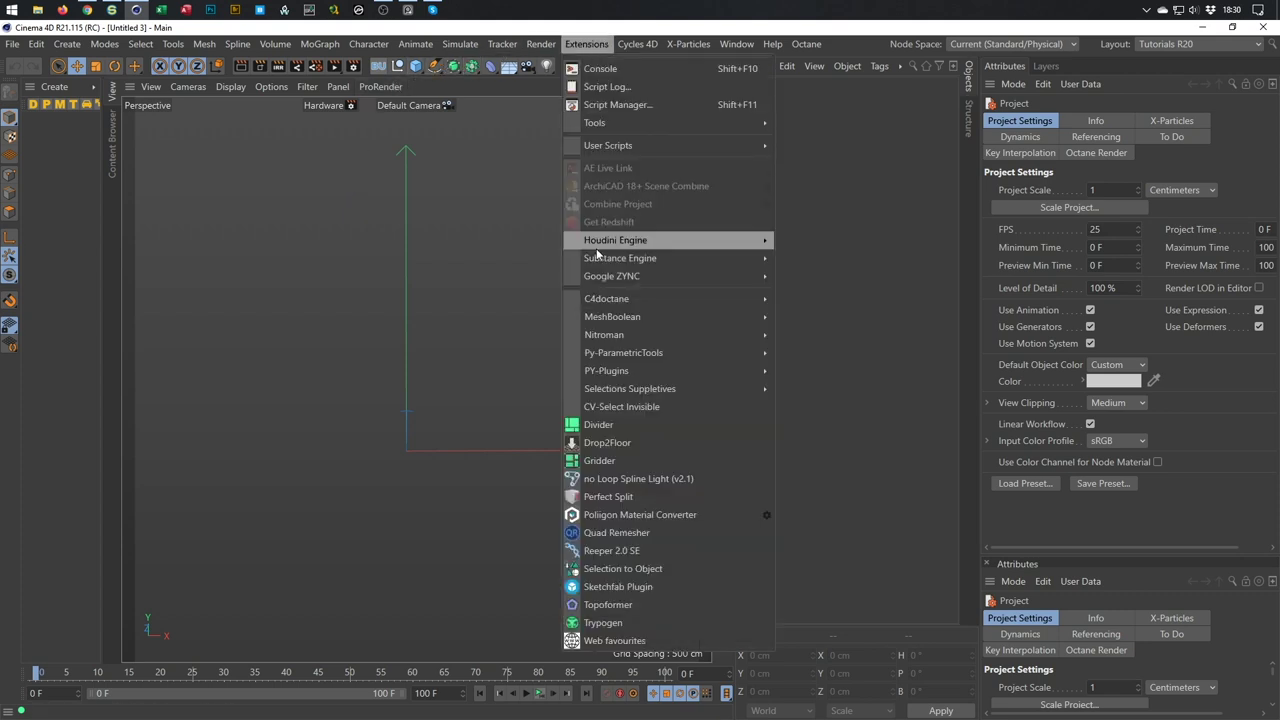
left_click(598, 424)
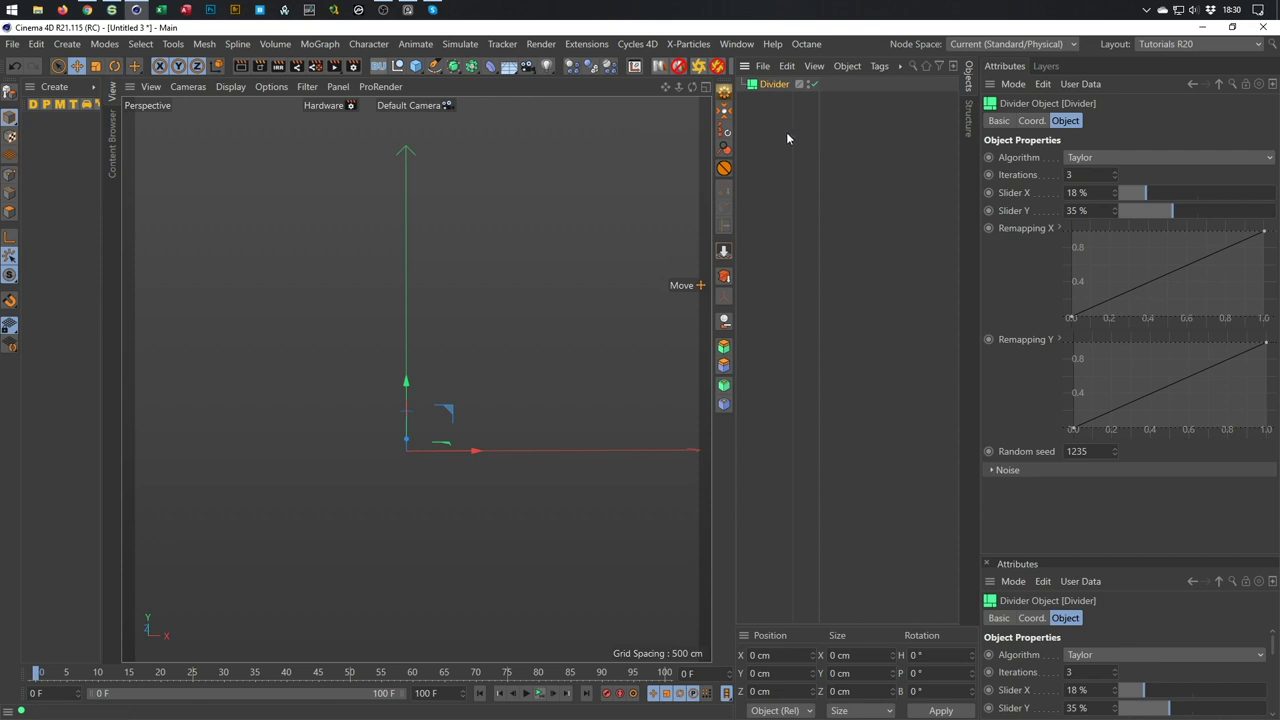
Add a 100 × 100 cm Polygon plane and make it a child of the Divider to split it into tiles.
left_click(418, 68)
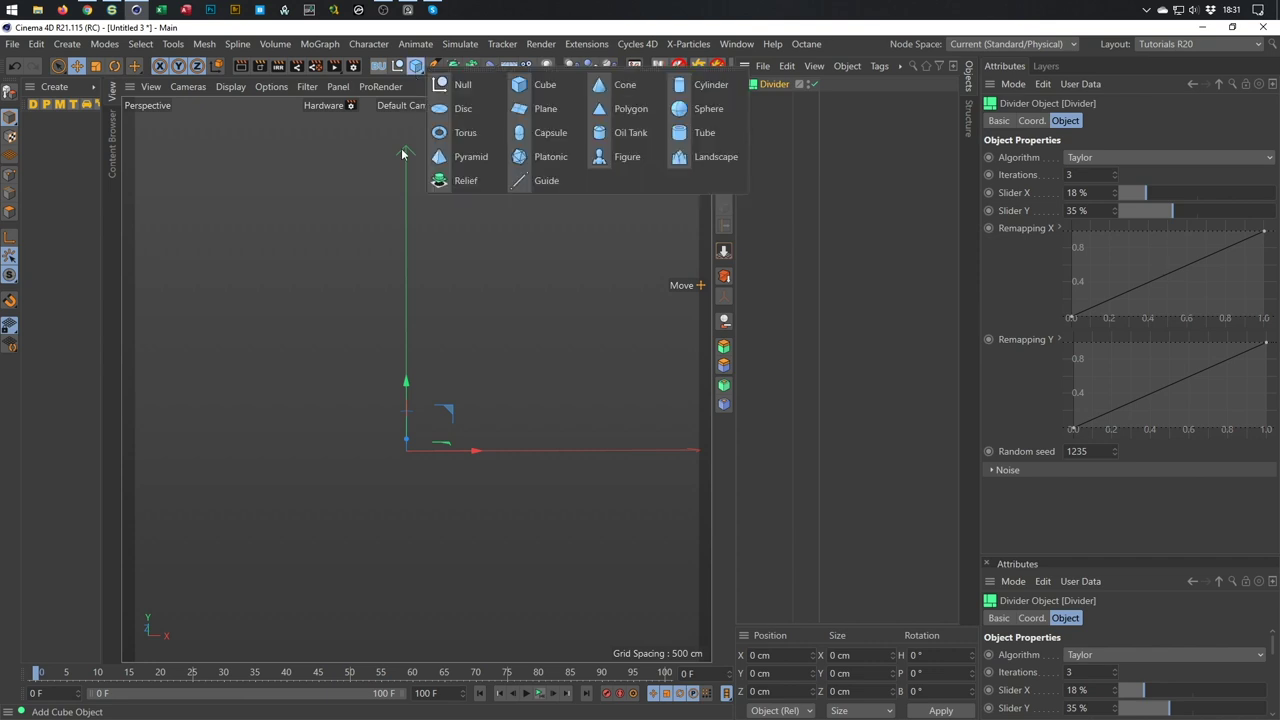
left_click(632, 110)
scroll(397, 457, "up", 5)
left_click_drag(480, 420, 400, 418, "alt")
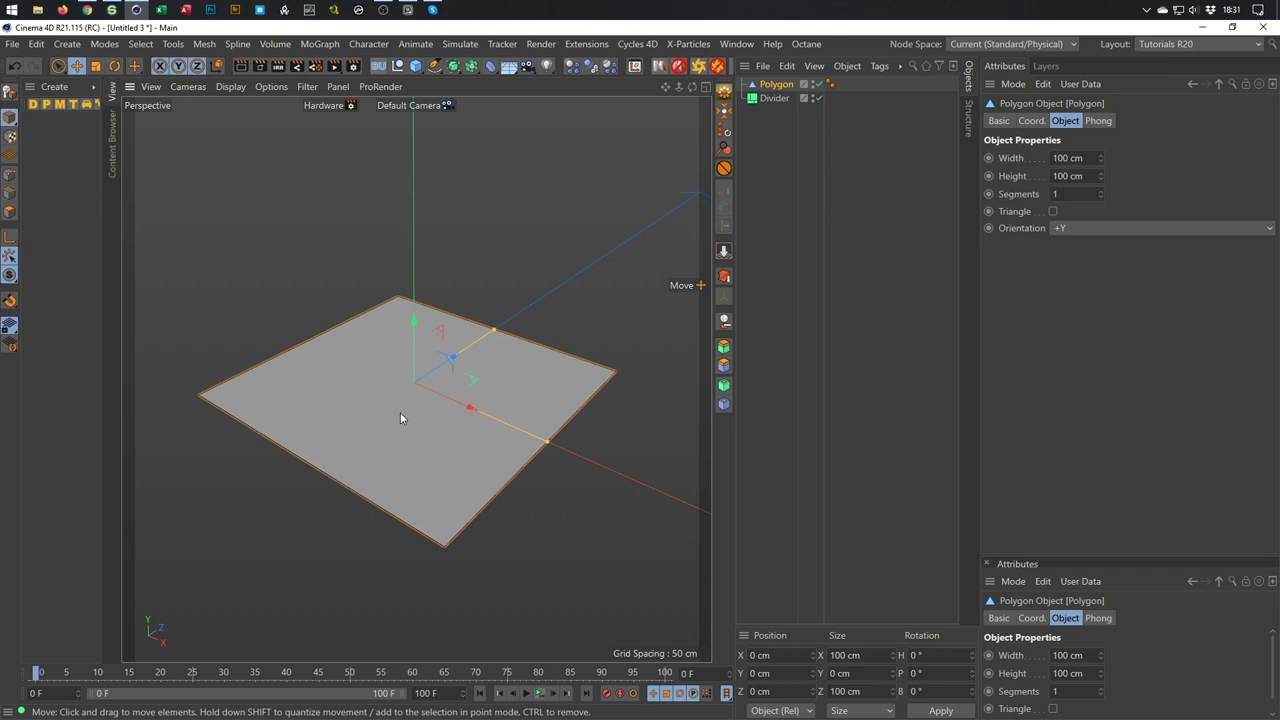
left_click_drag(460, 414, 488, 416, "alt")
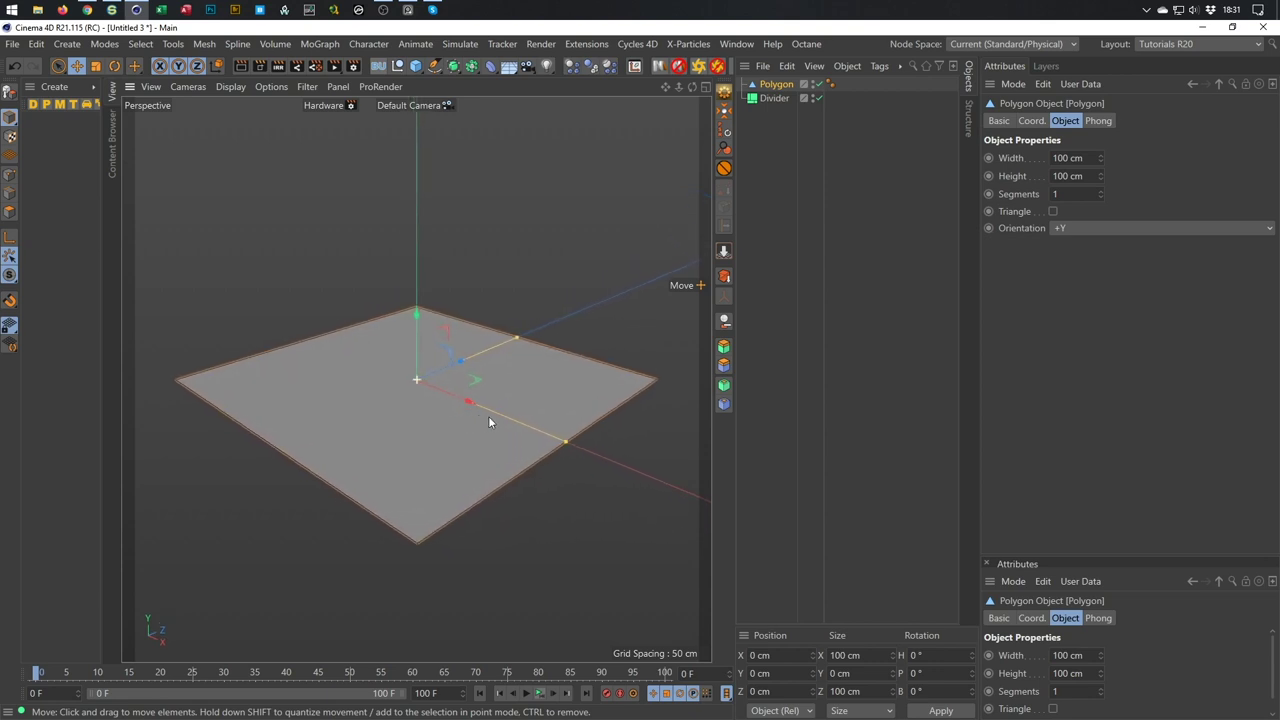
left_click_drag(773, 90, 778, 97)
left_click_drag(480, 436, 478, 413, "alt")
Lower the Divider's Slider X to 12% and reshape the Remapping X and Y curves.
left_click(774, 84)
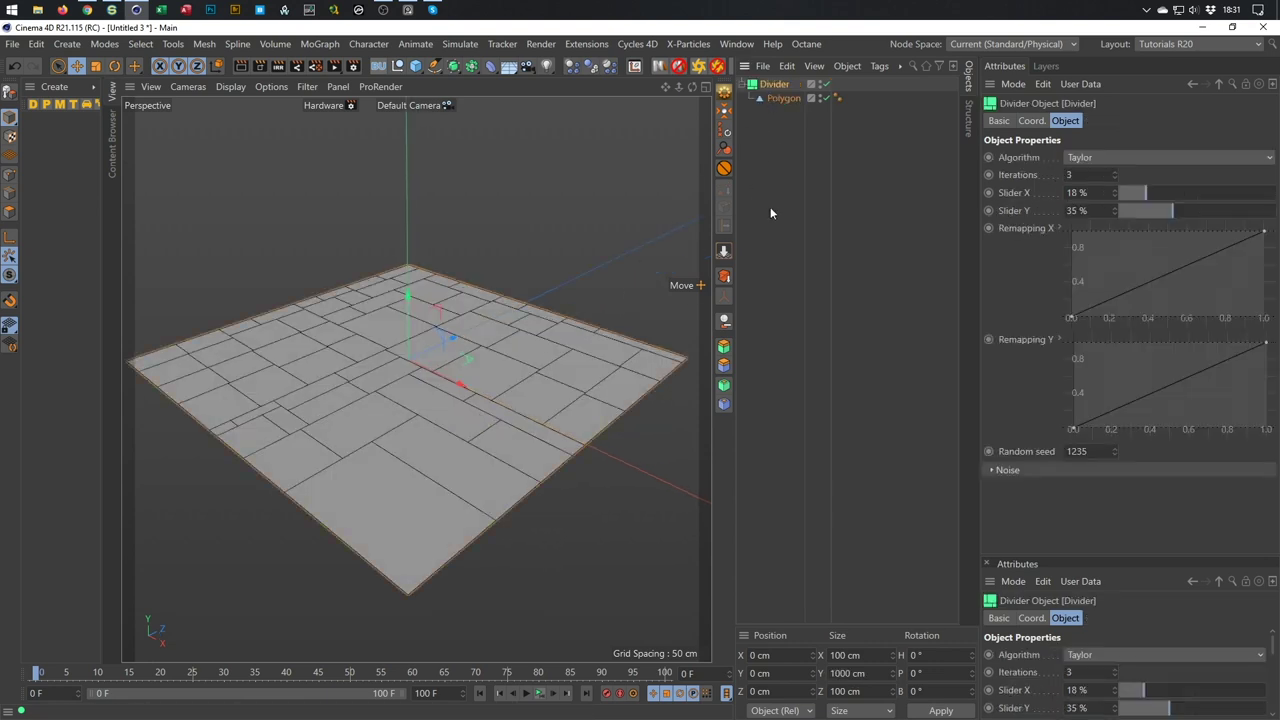
mouse_move(1146, 190)
left_mouse_down()
mouse_move(1216, 191)
mouse_move(1136, 192)
mouse_move(1234, 209)
mouse_move(1143, 211)
mouse_move(1160, 211)
left_mouse_up()
mouse_move(1260, 237)
left_mouse_down()
mouse_move(1234, 251)
mouse_move(1239, 241)
left_mouse_up()
mouse_move(1264, 341)
left_mouse_down()
mouse_move(1260, 397)
mouse_move(1266, 345)
left_mouse_up()
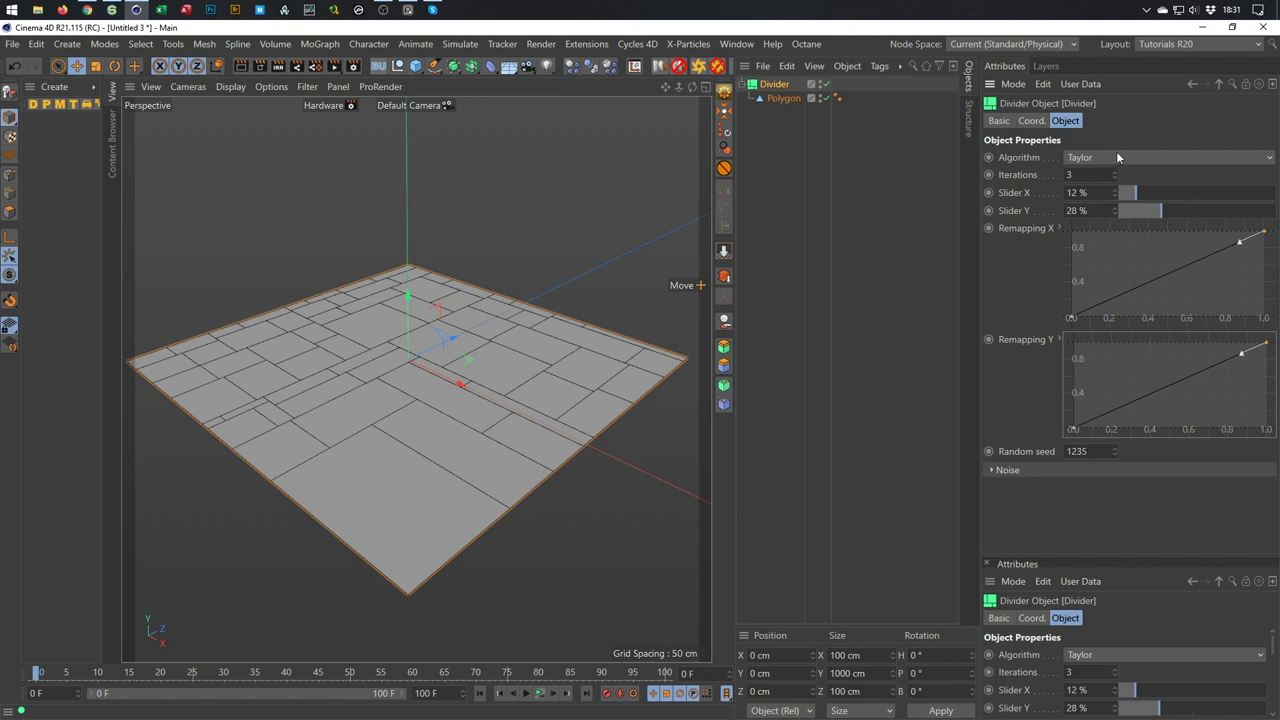
Switch the Divider algorithm to Dmitris with 4 iterations and Slider X around 52%.
left_click(1074, 157)
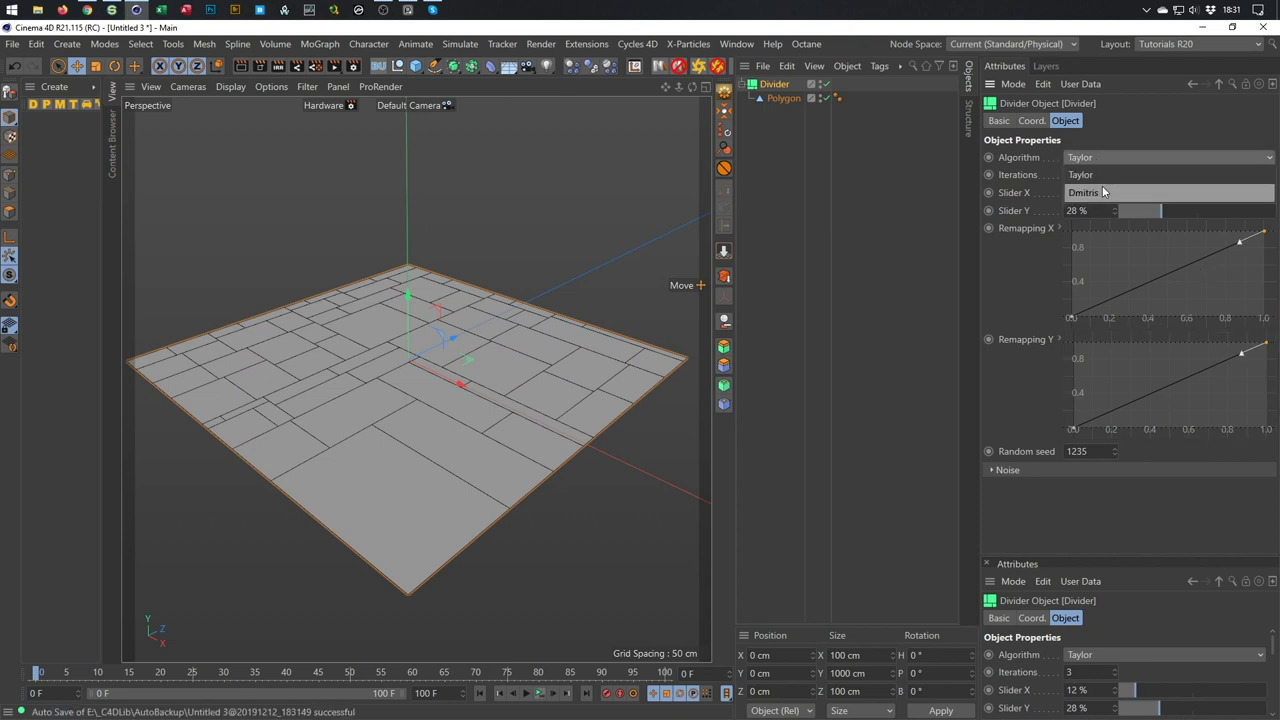
left_click(1103, 189)
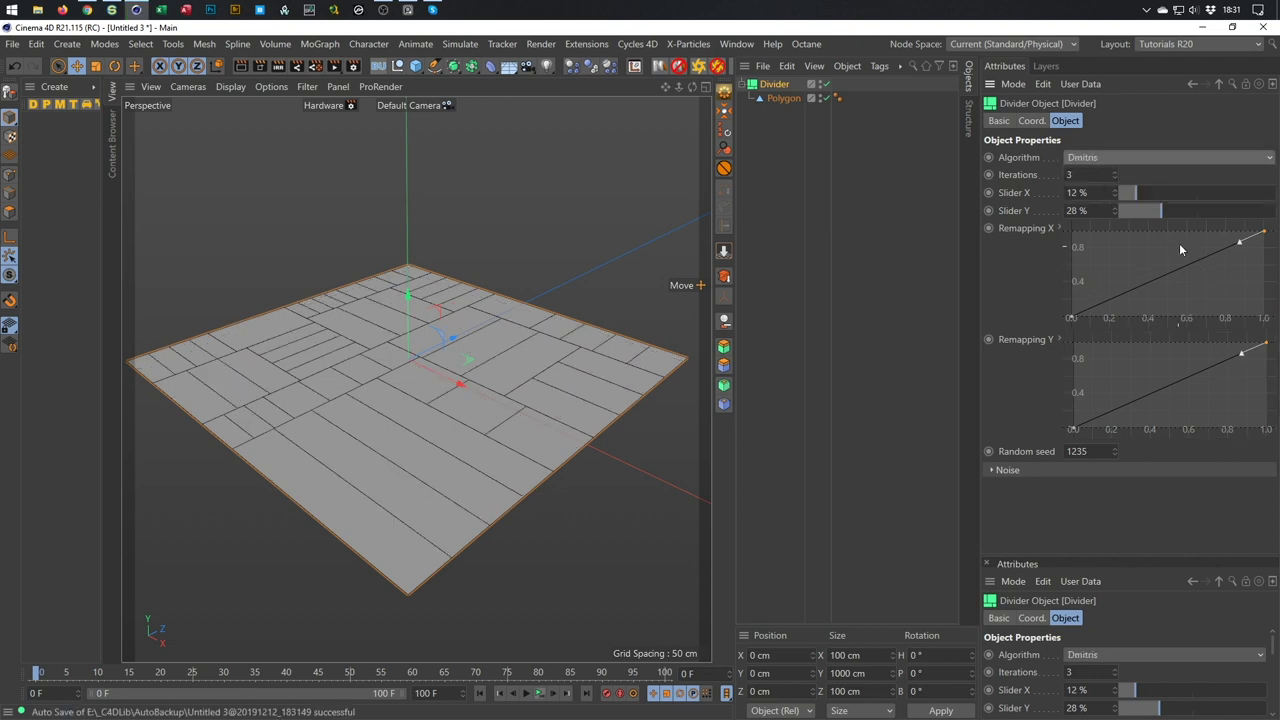
left_click(1115, 172)
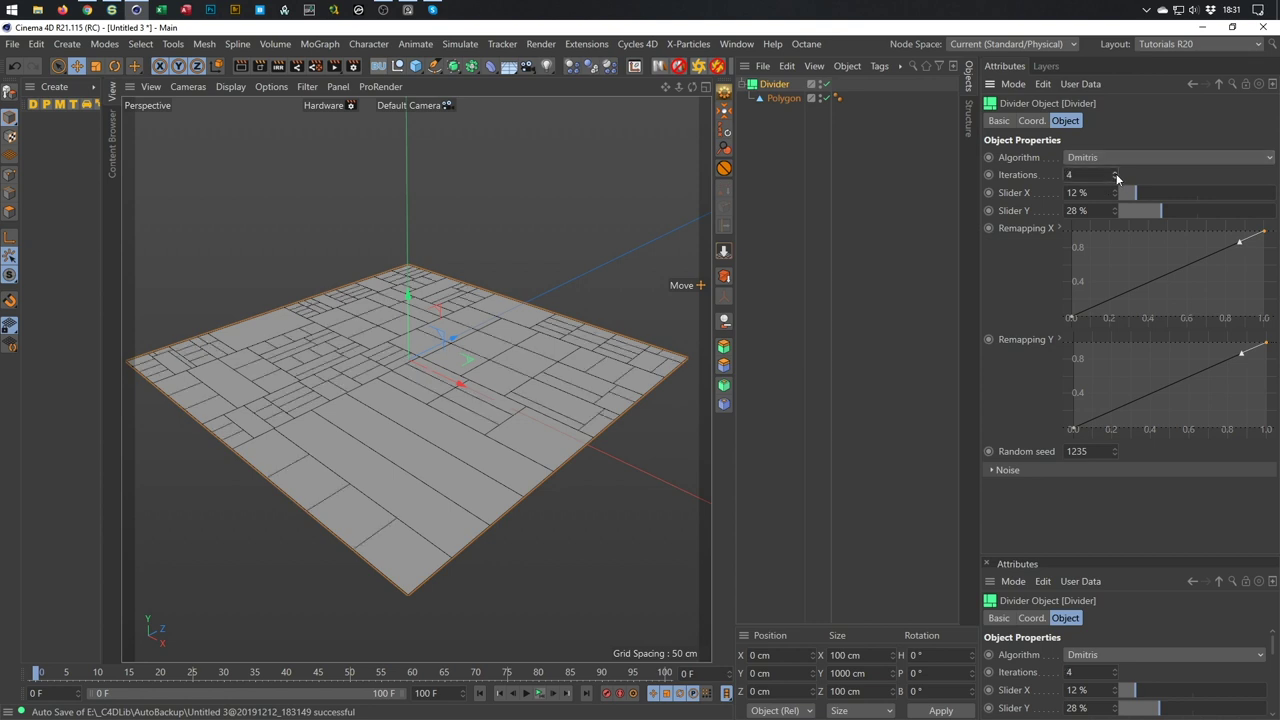
left_click_drag(1154, 194, 1098, 228)
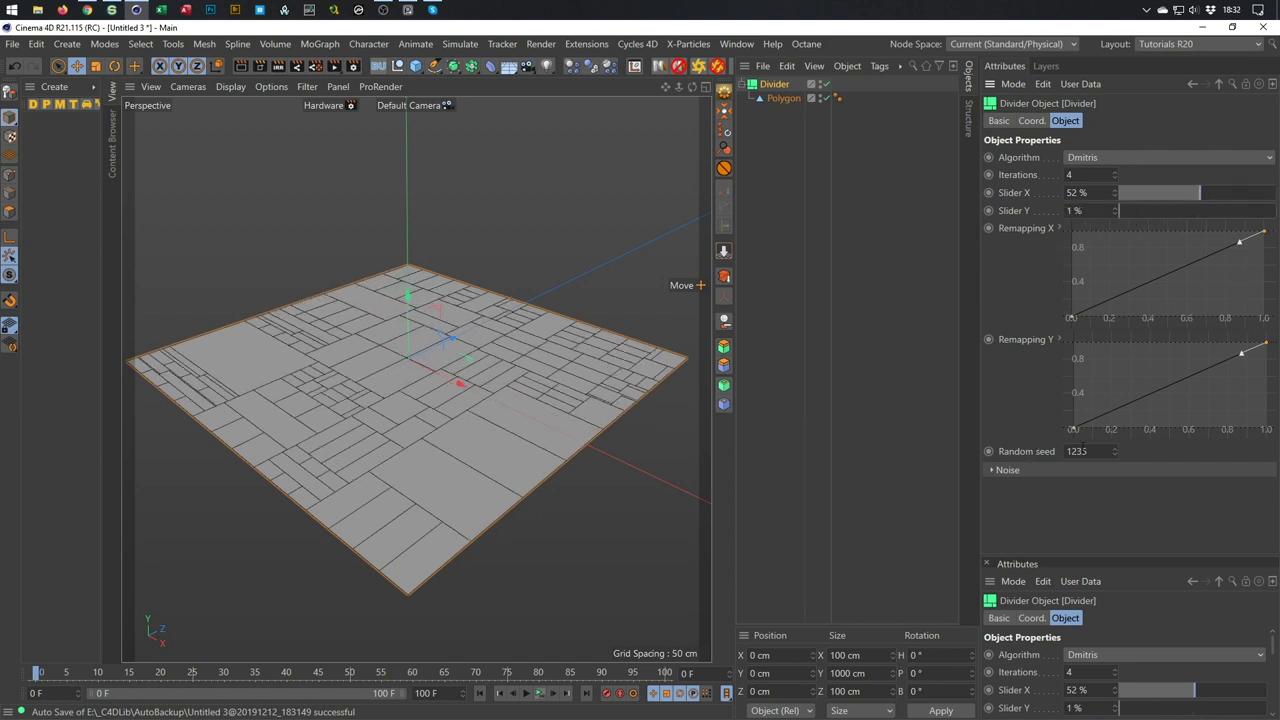
Set seed 1240, Noise amount 1, Slider X 58%, and advance the noise loop progress.
left_click(1117, 449)
left_click(1117, 449)
left_click(1117, 449)
left_click(1117, 449)
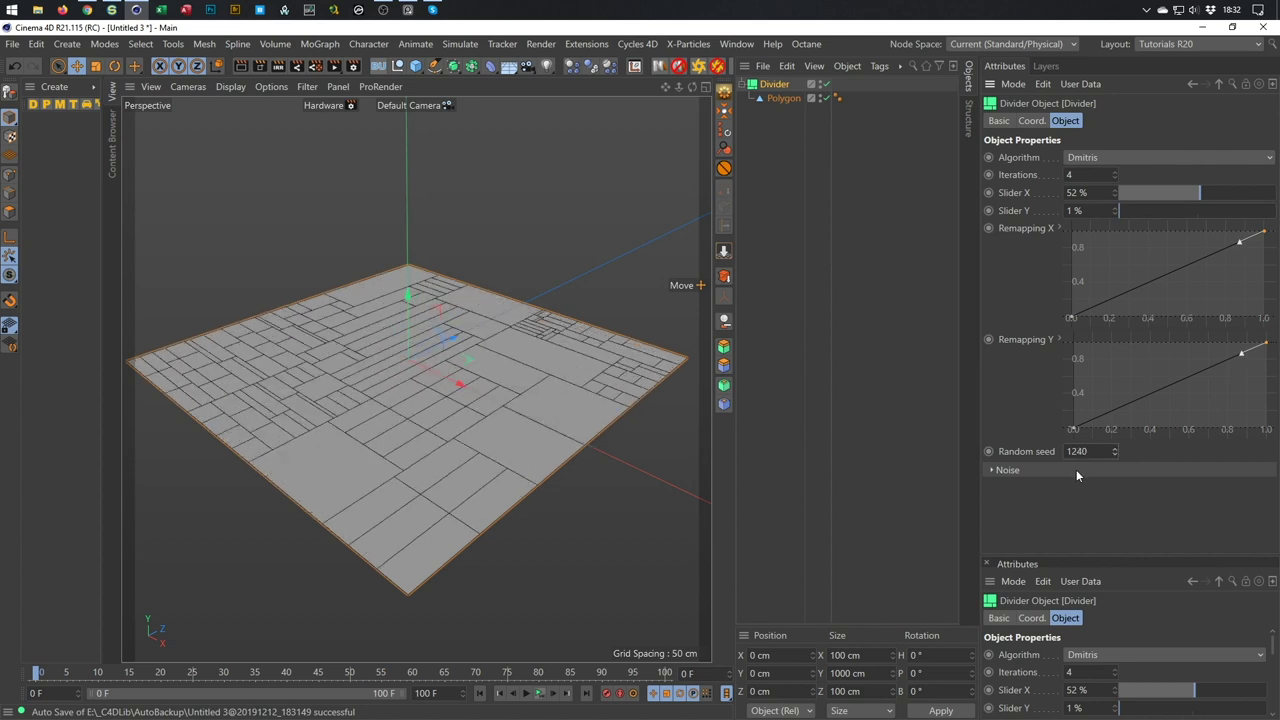
left_click(1073, 470)
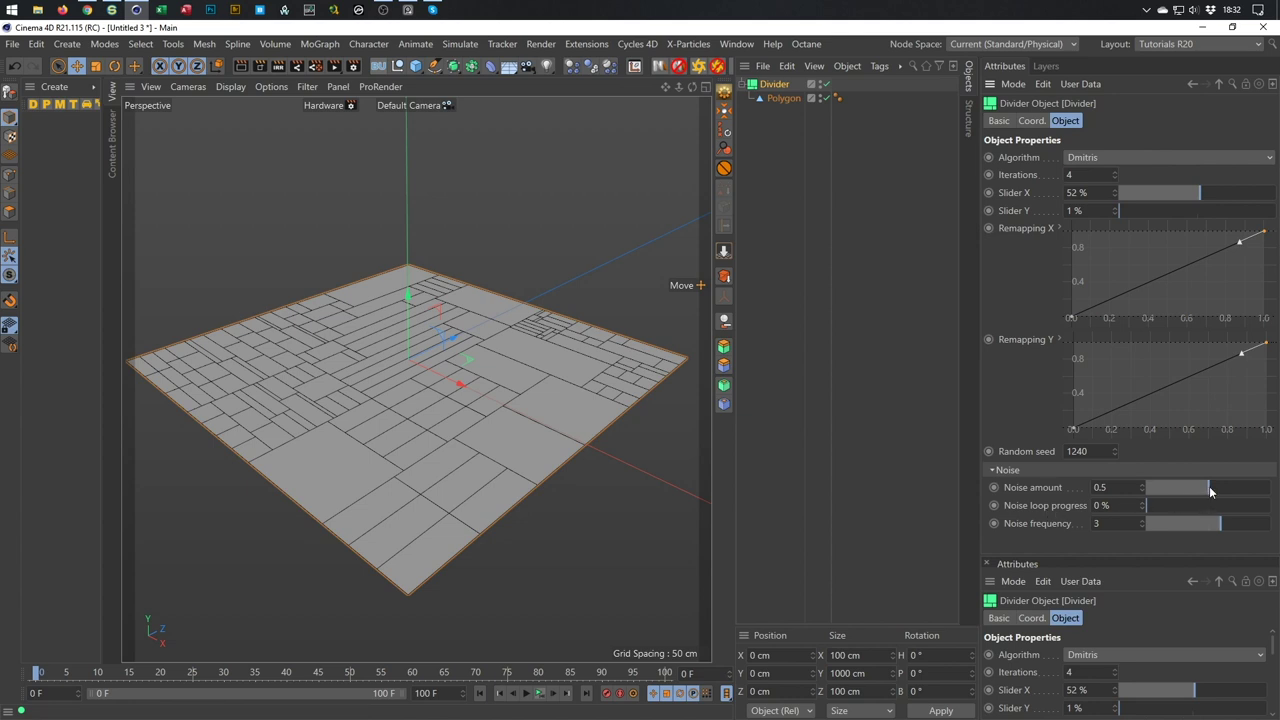
left_click_drag(1210, 490, 1270, 488)
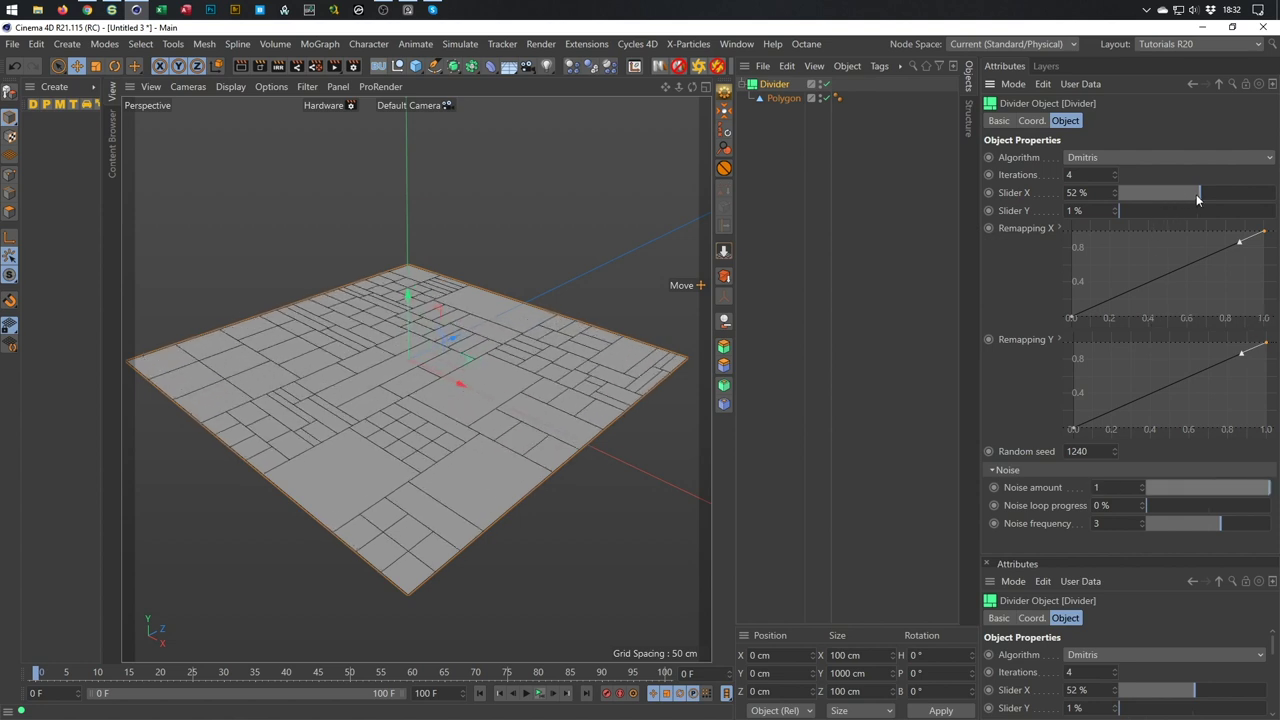
left_click_drag(1198, 195, 1205, 202)
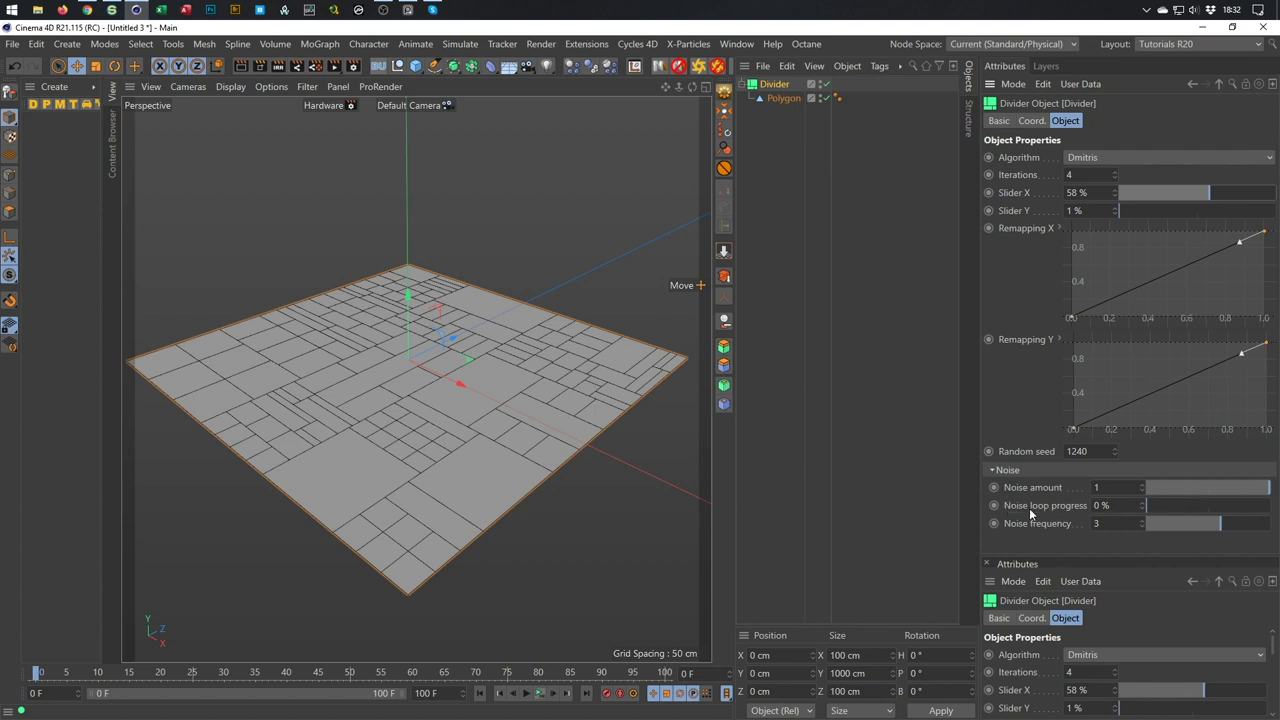
left_click_drag(1152, 512, 1101, 490)
Keyframe Noise loop progress at 0% and preview the playback.
left_click(994, 505, "ctrl")
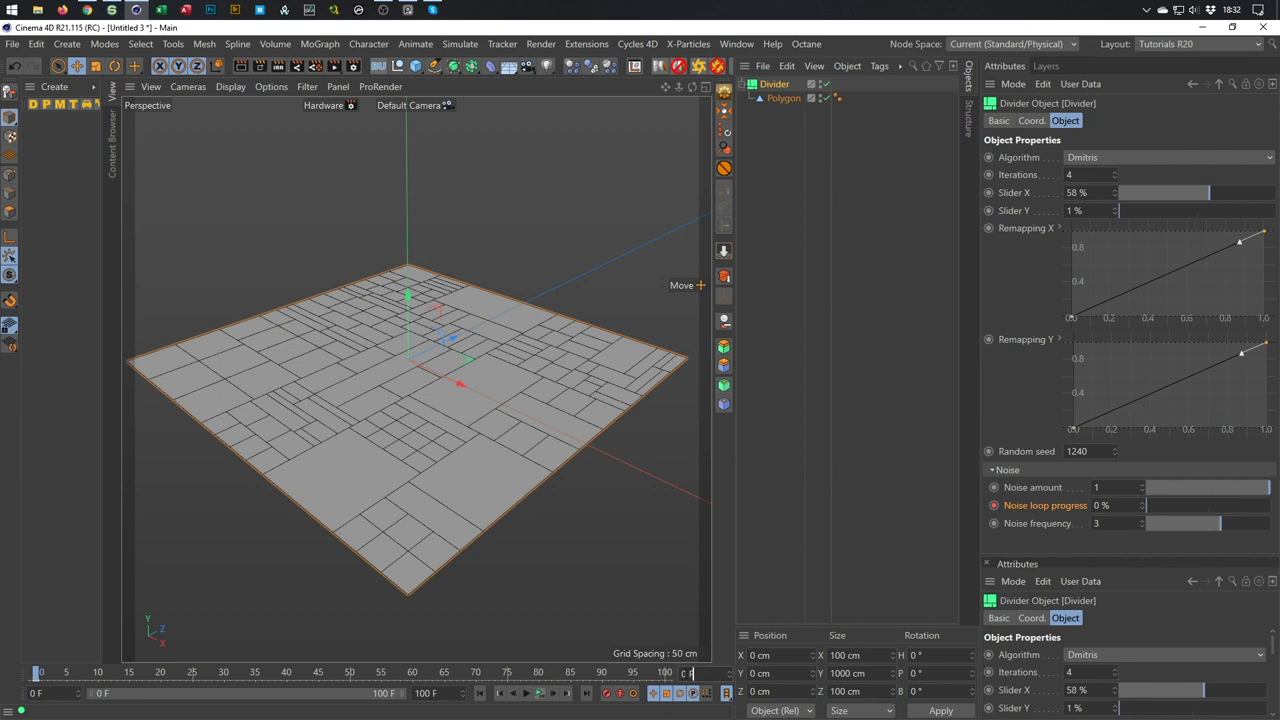
left_click(665, 671)
left_click(539, 693)
At frame 100, set Noise loop progress to 100 and keyframe it, then preview playback.
left_click(688, 660)
double_click(1102, 505)
type("100")
key("Return")
left_click(995, 506)
left_click(538, 693)
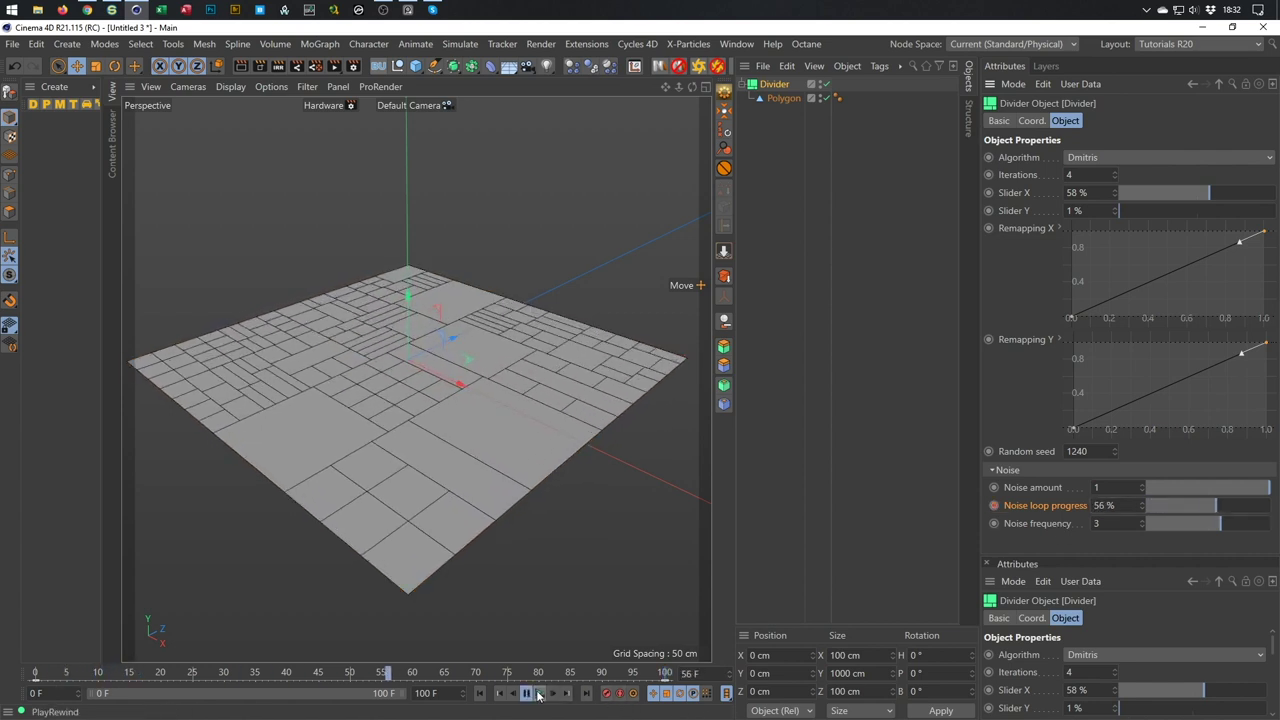
left_click(538, 693)
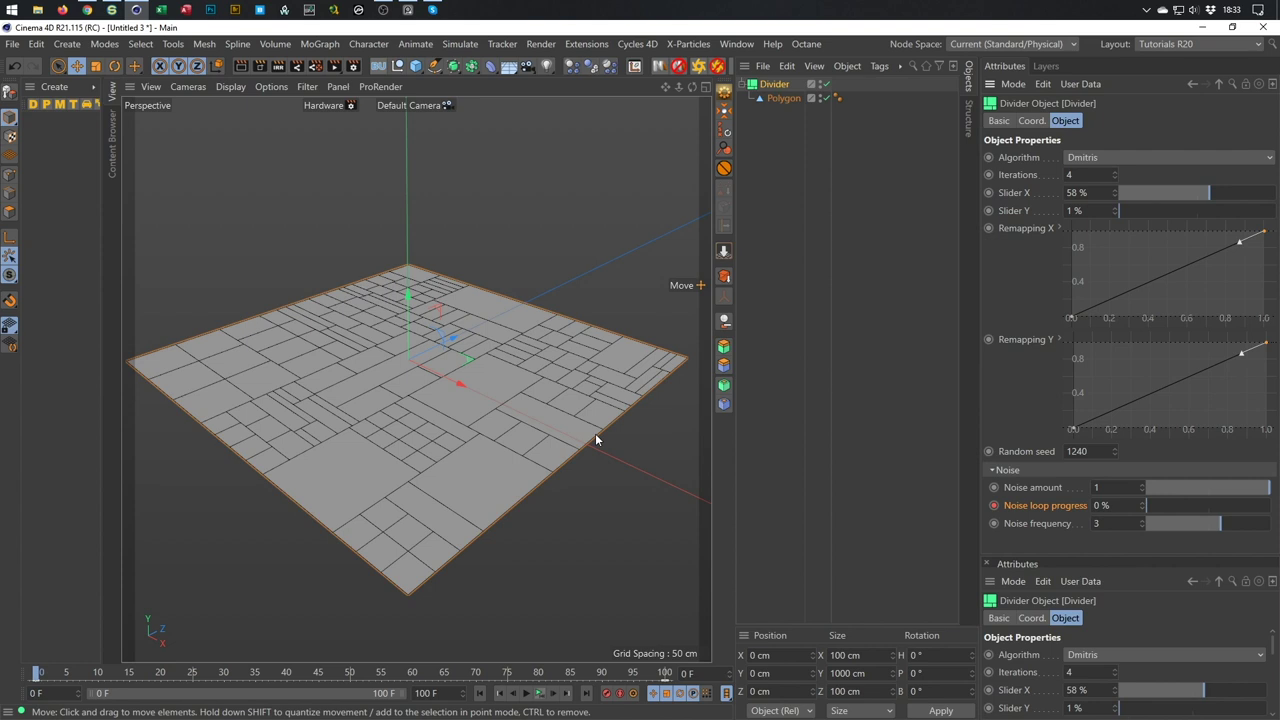
Group the Divider and its Polygon plane under a new Null with Alt+G.
scroll(406, 373, "down", 3)
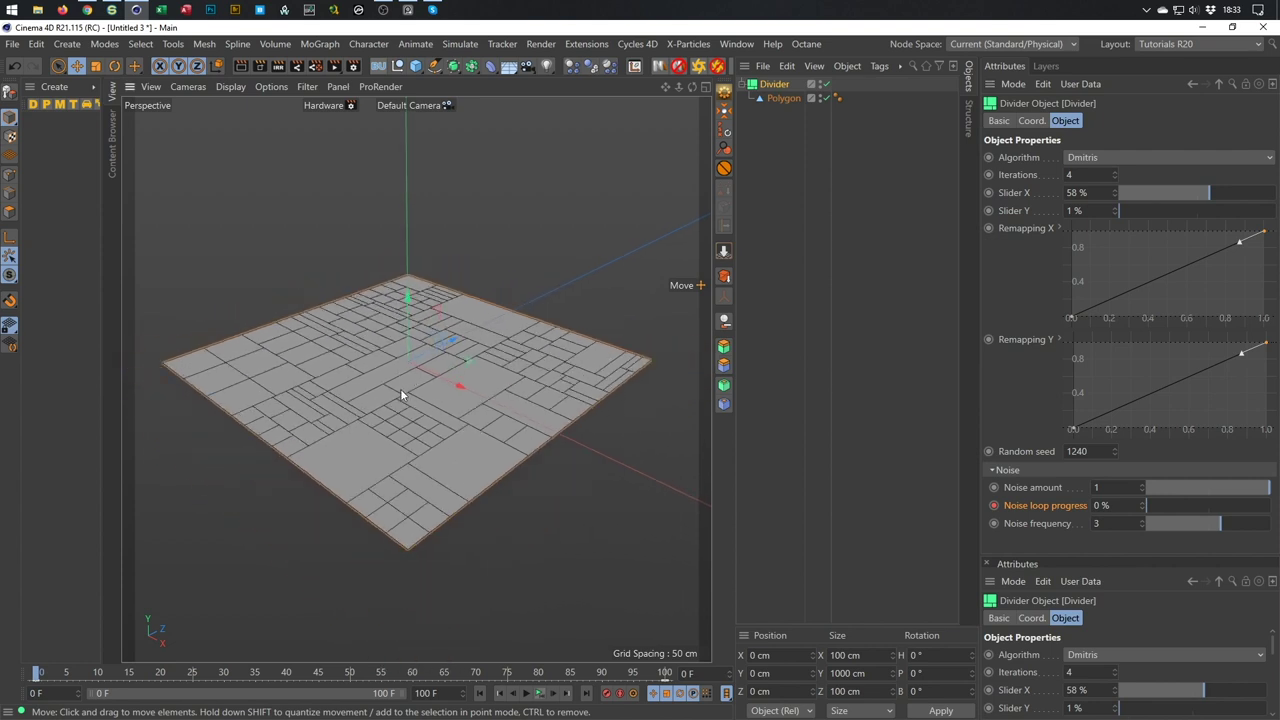
scroll(410, 420, "up", 3)
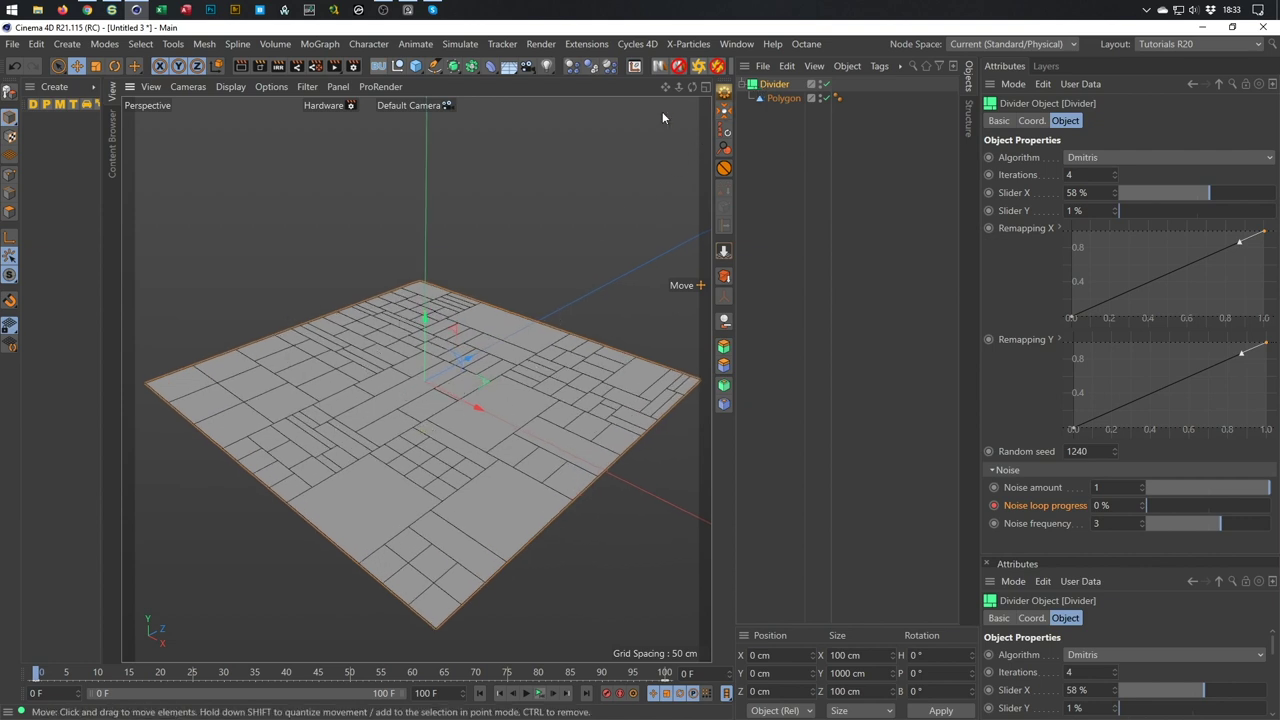
left_click(320, 45)
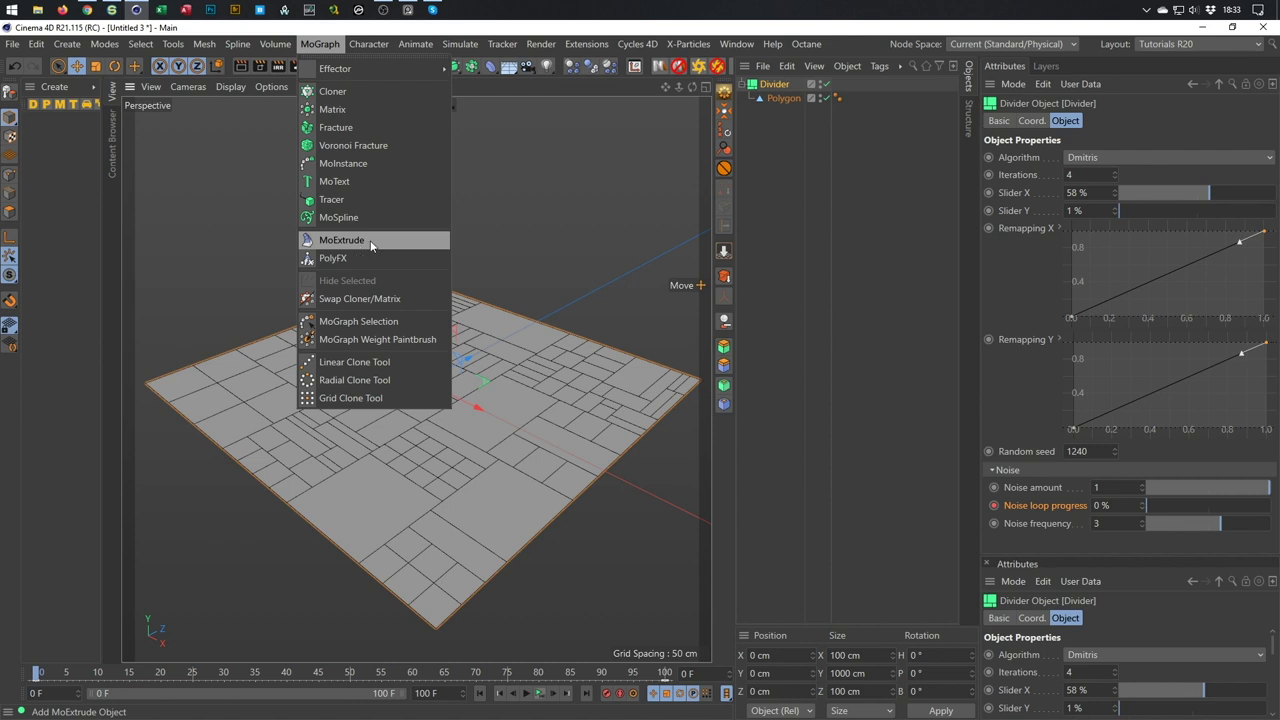
left_click(628, 42)
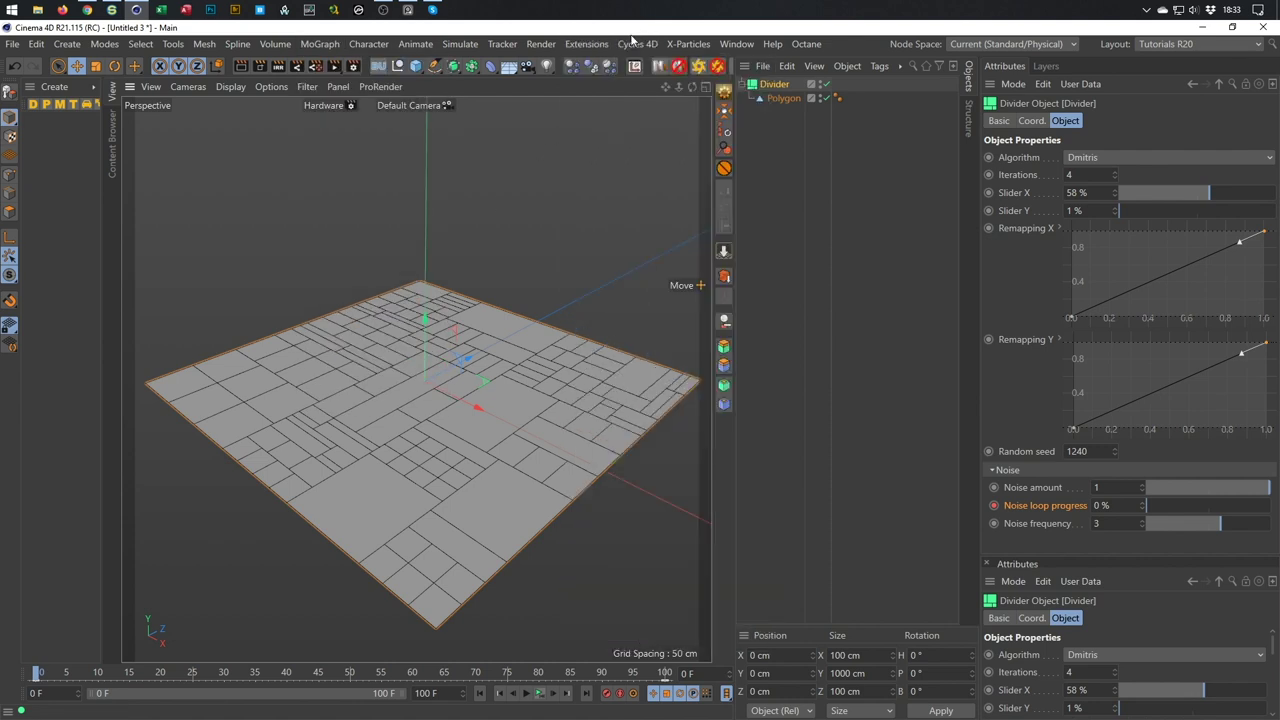
left_click_drag(478, 362, 392, 412, "alt")
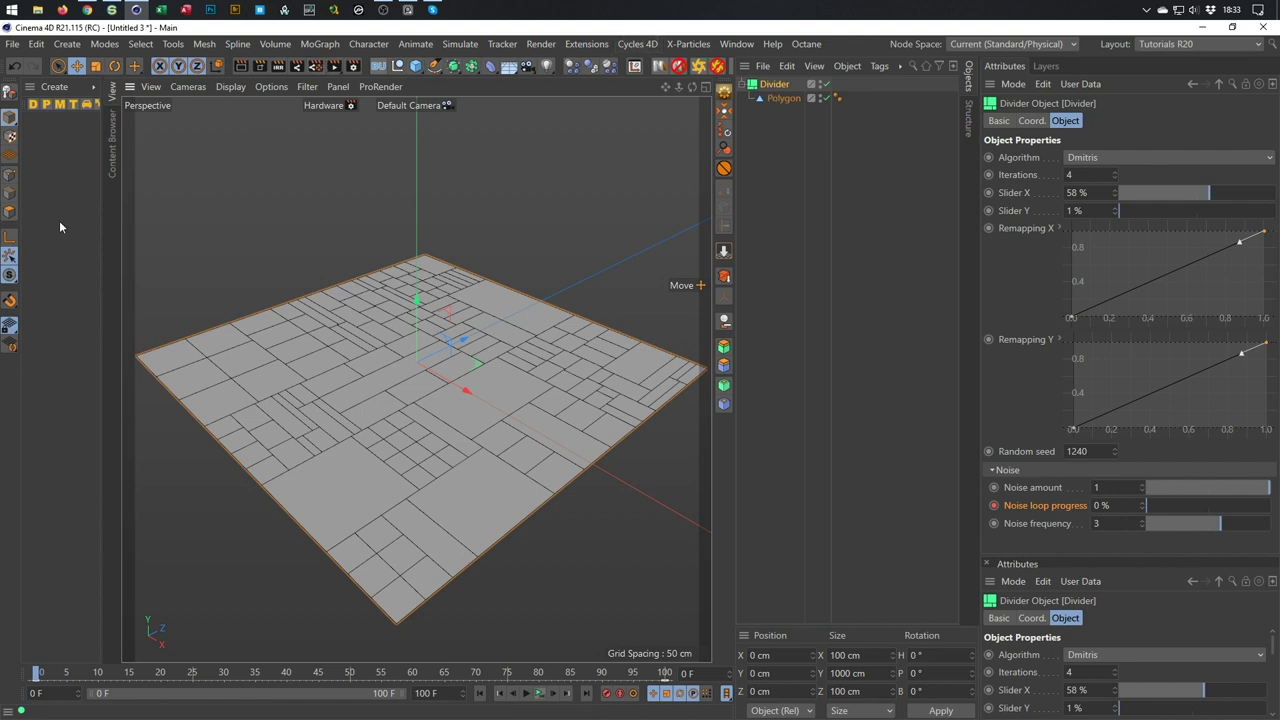
left_click(9, 214)
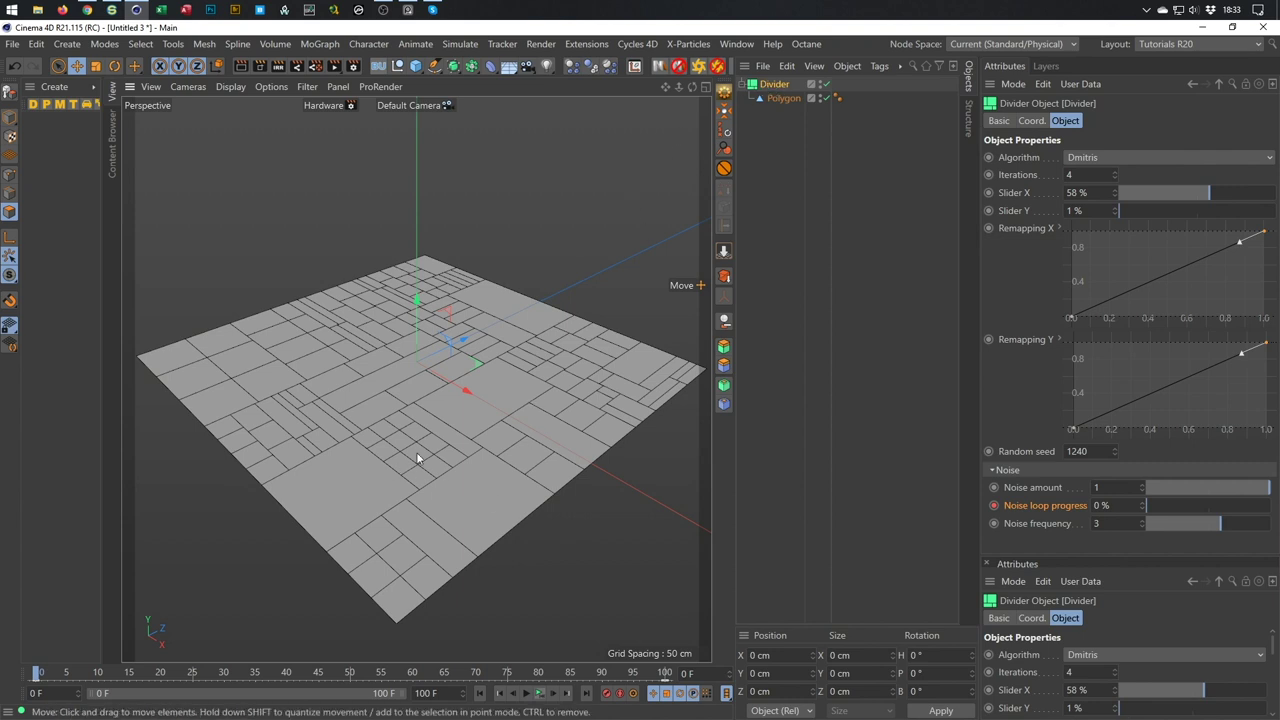
scroll(410, 400, "up", 4)
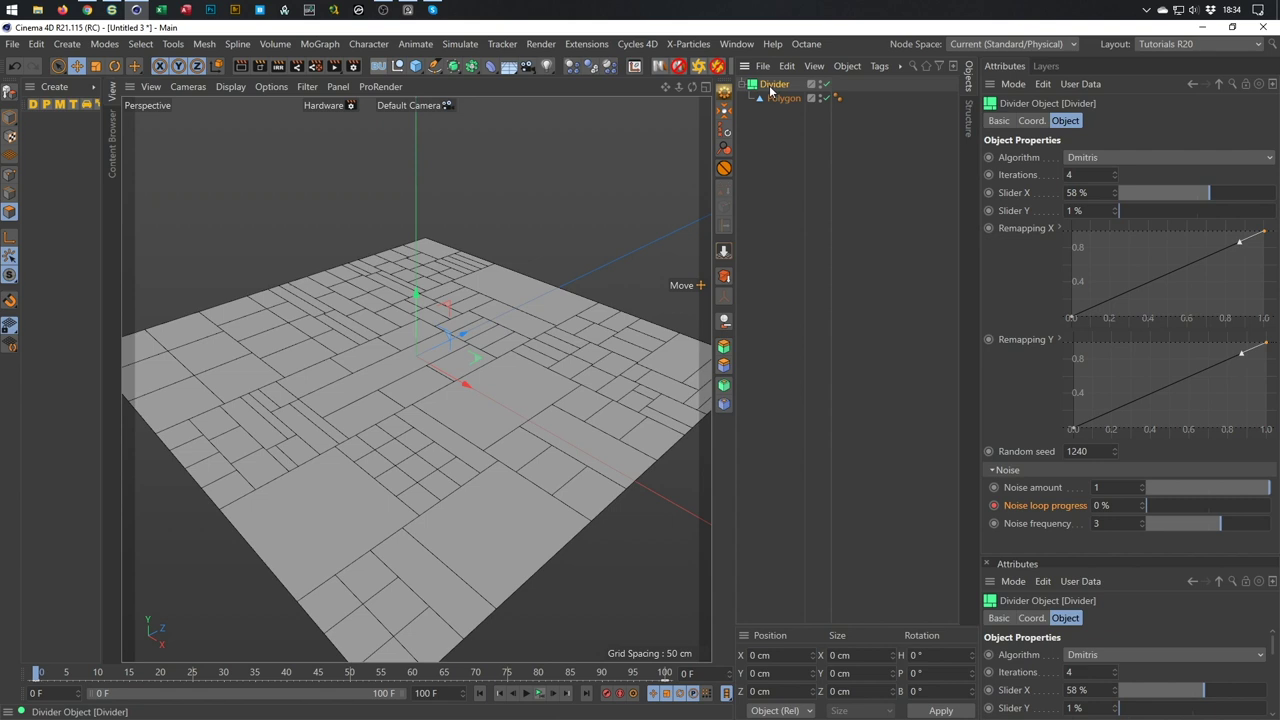
key("alt+g")
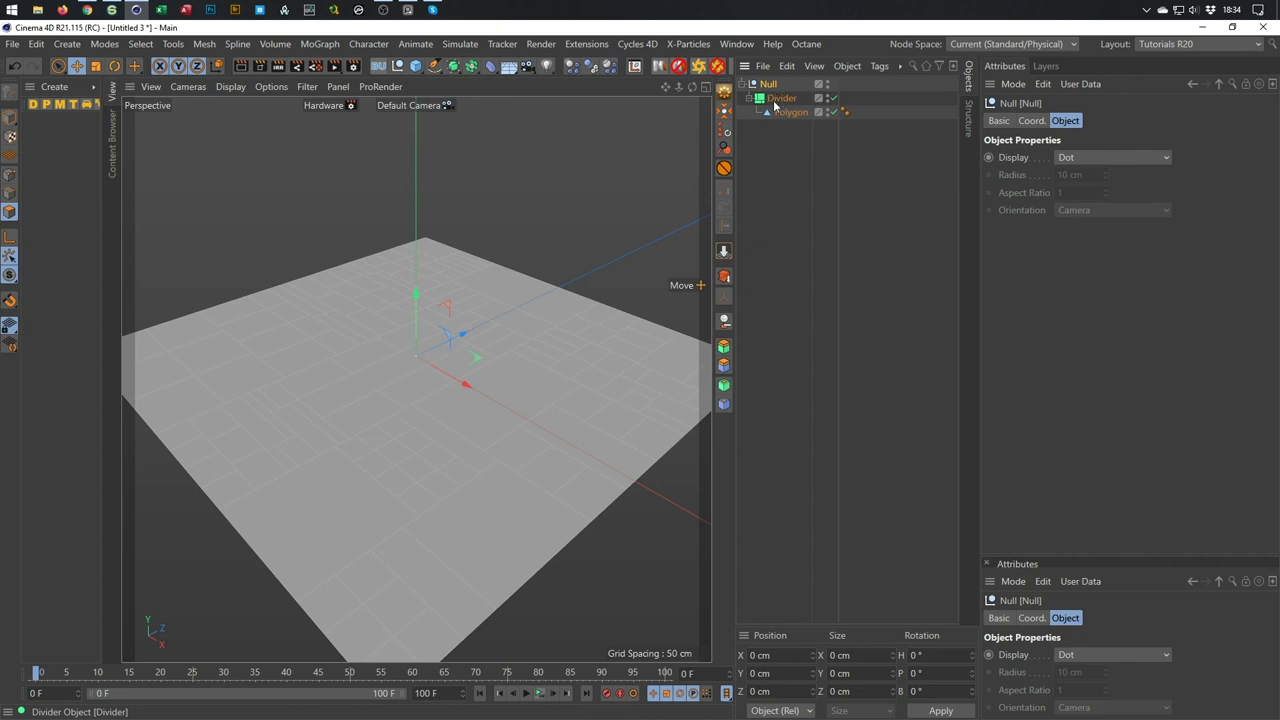
Add a Correction deformer and live-select the nine floor tiles.
left_click(491, 67)
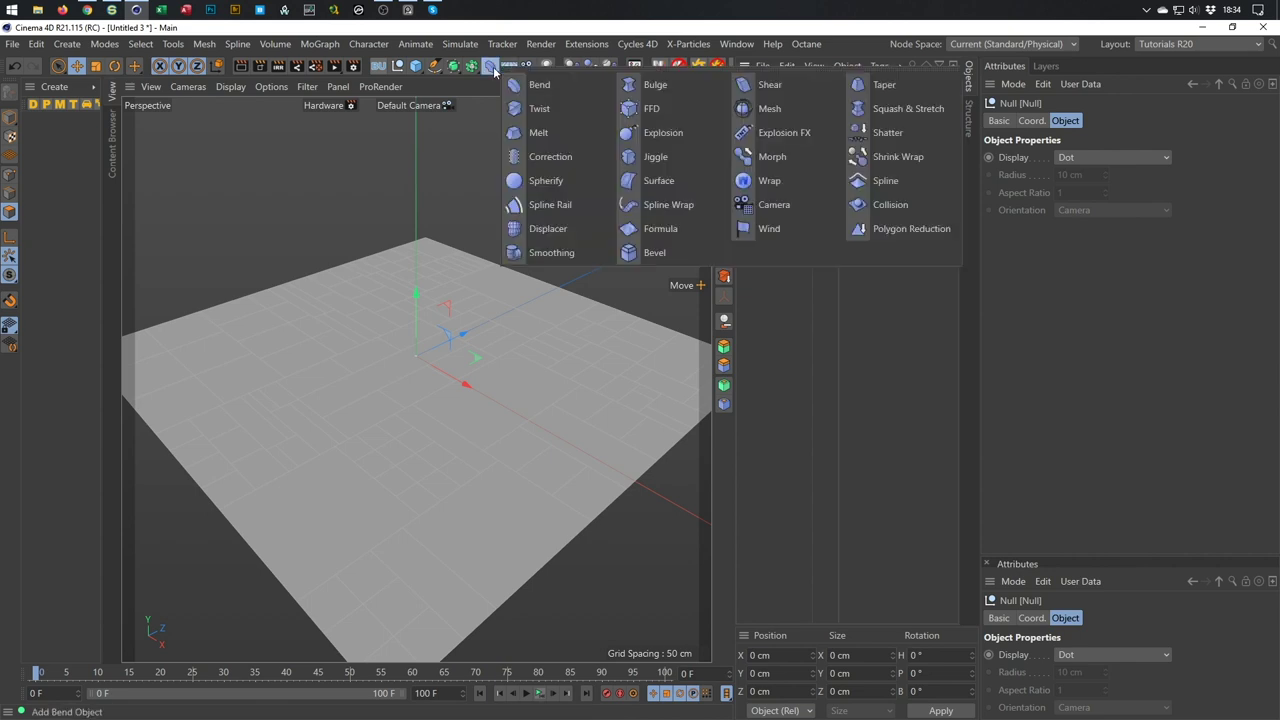
left_click(558, 157)
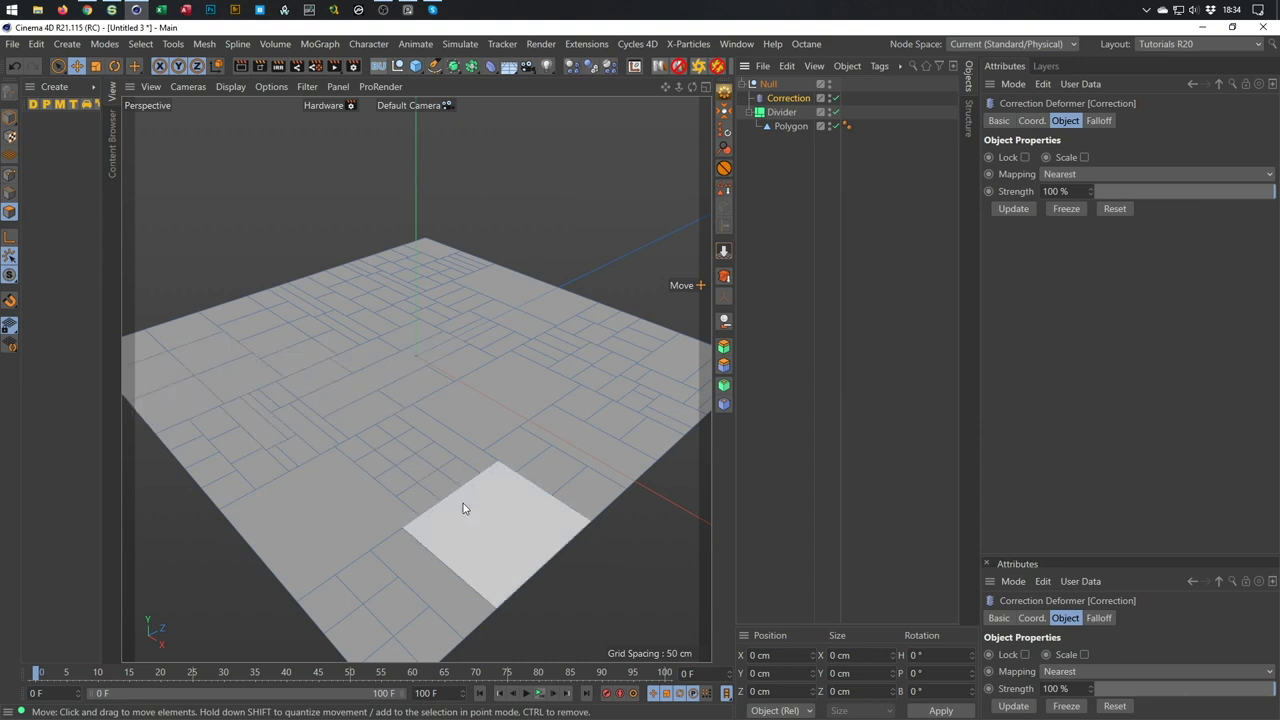
mouse_move(425, 466)
left_mouse_down()
mouse_move(460, 428)
mouse_move(415, 358)
mouse_move(285, 340)
mouse_move(298, 362)
left_mouse_up()
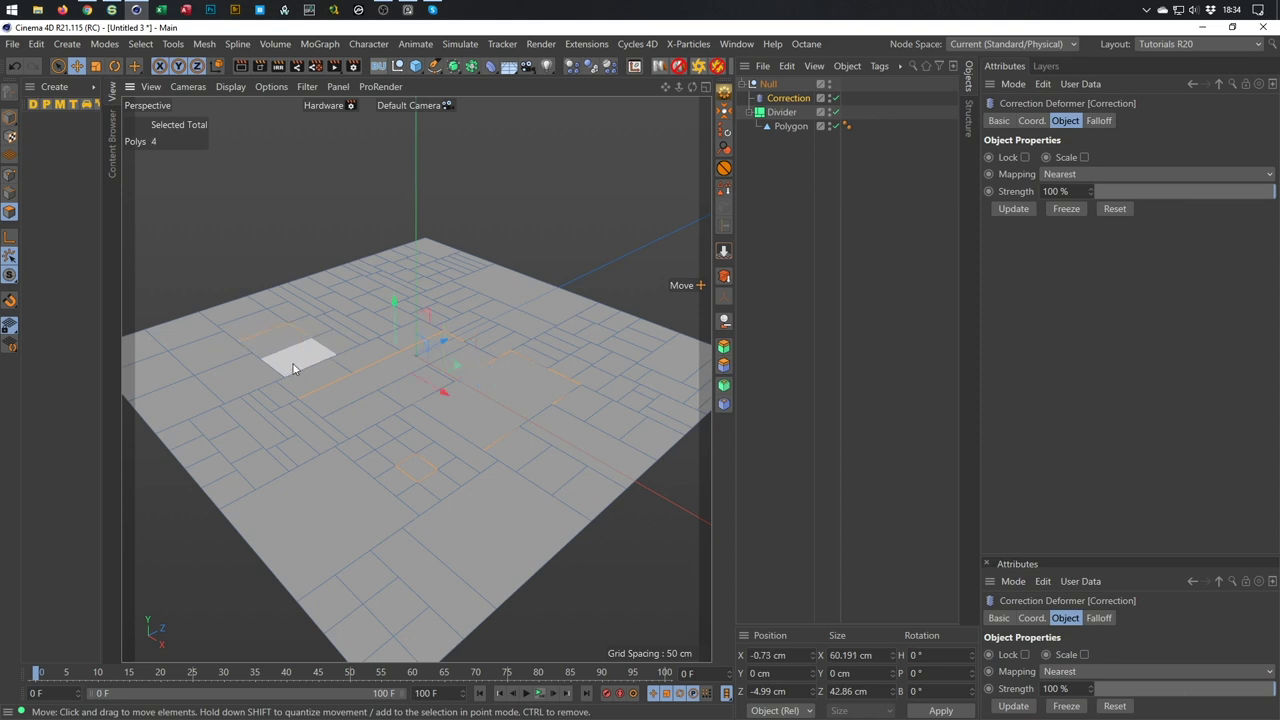
mouse_move(263, 412)
left_mouse_down()
mouse_move(251, 423)
mouse_move(268, 474)
left_mouse_up()
left_click(529, 333)
left_click(435, 293)
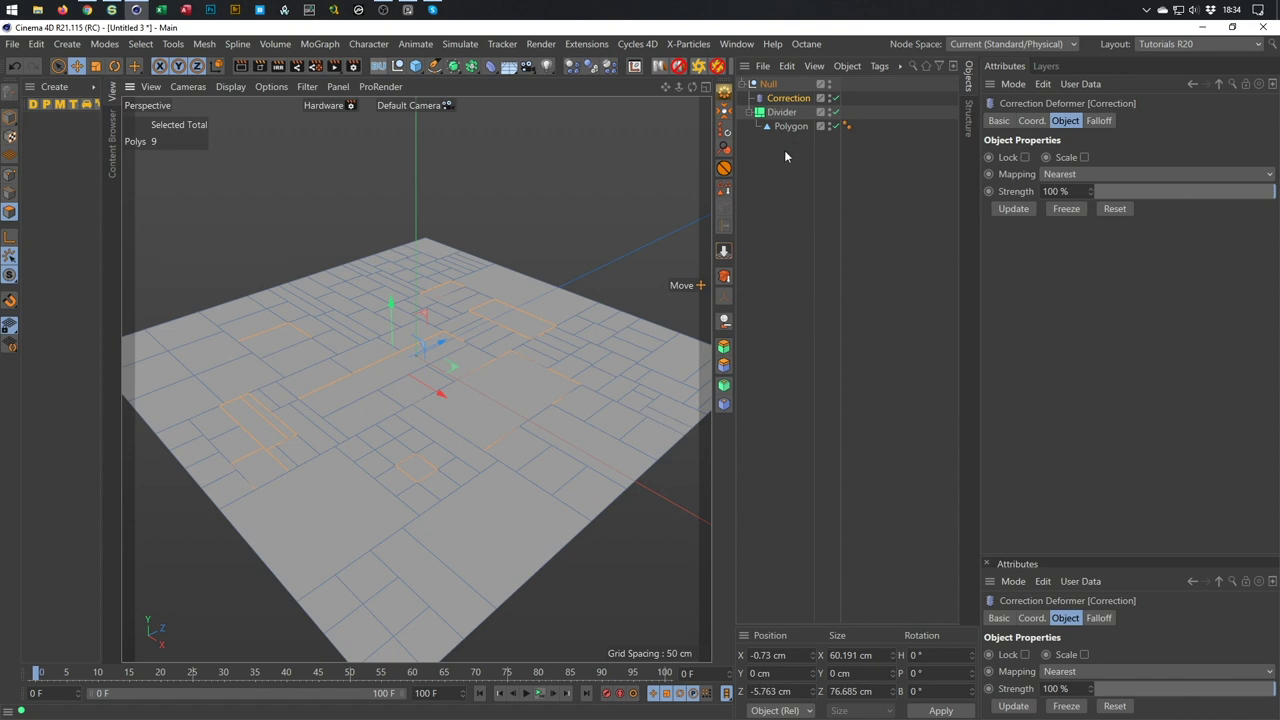
Store the nine tiles as a Polygon Selection tag and return to Model mode.
left_click(725, 190)
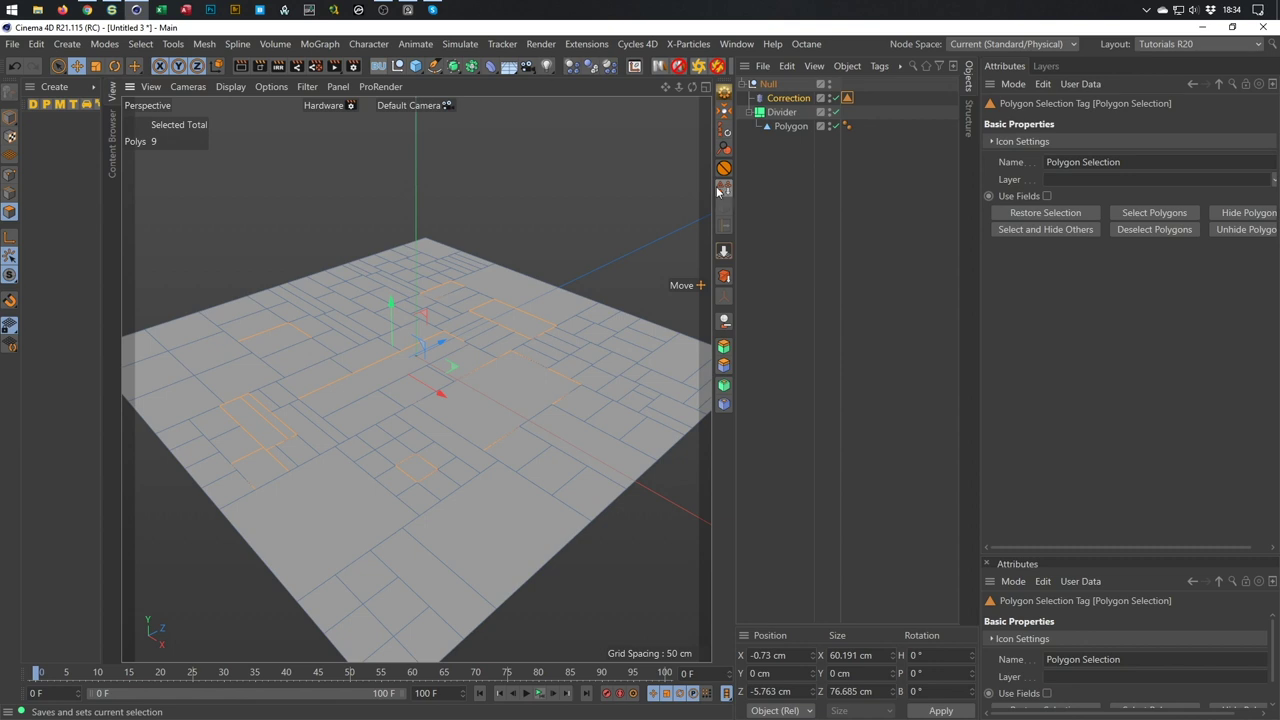
left_click(138, 45)
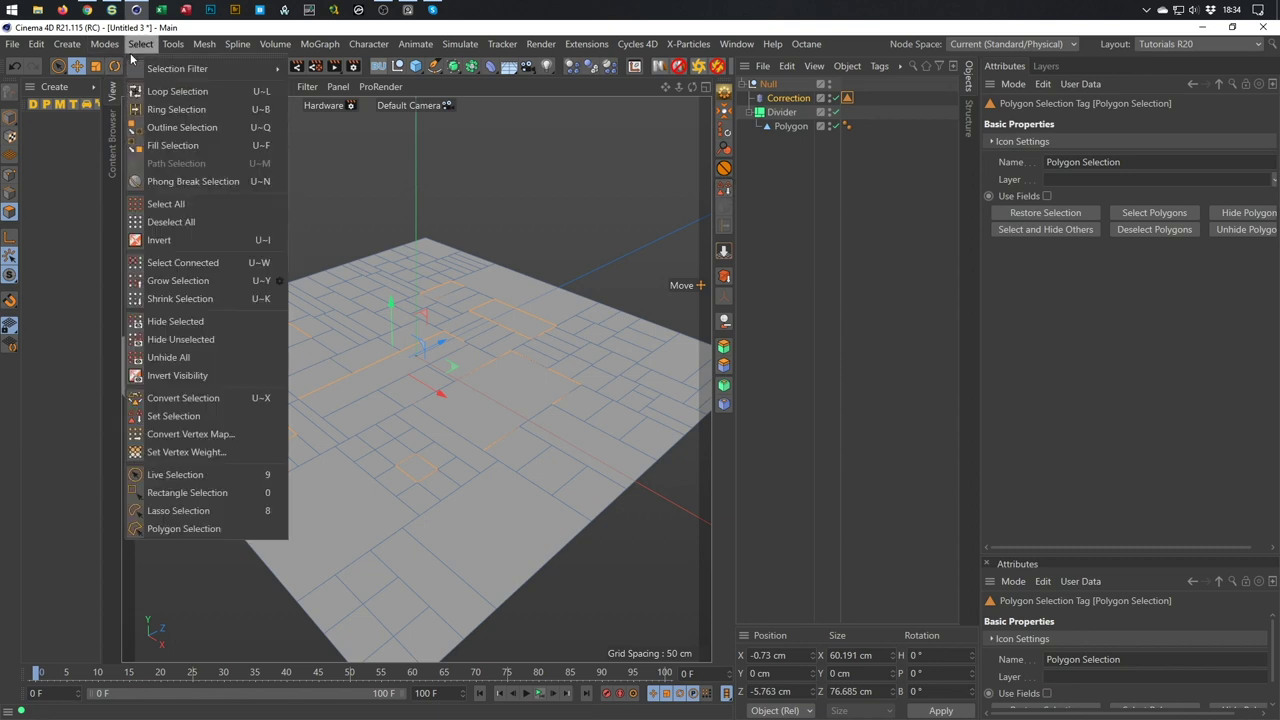
left_click(181, 419)
left_click(826, 43)
left_click(826, 43)
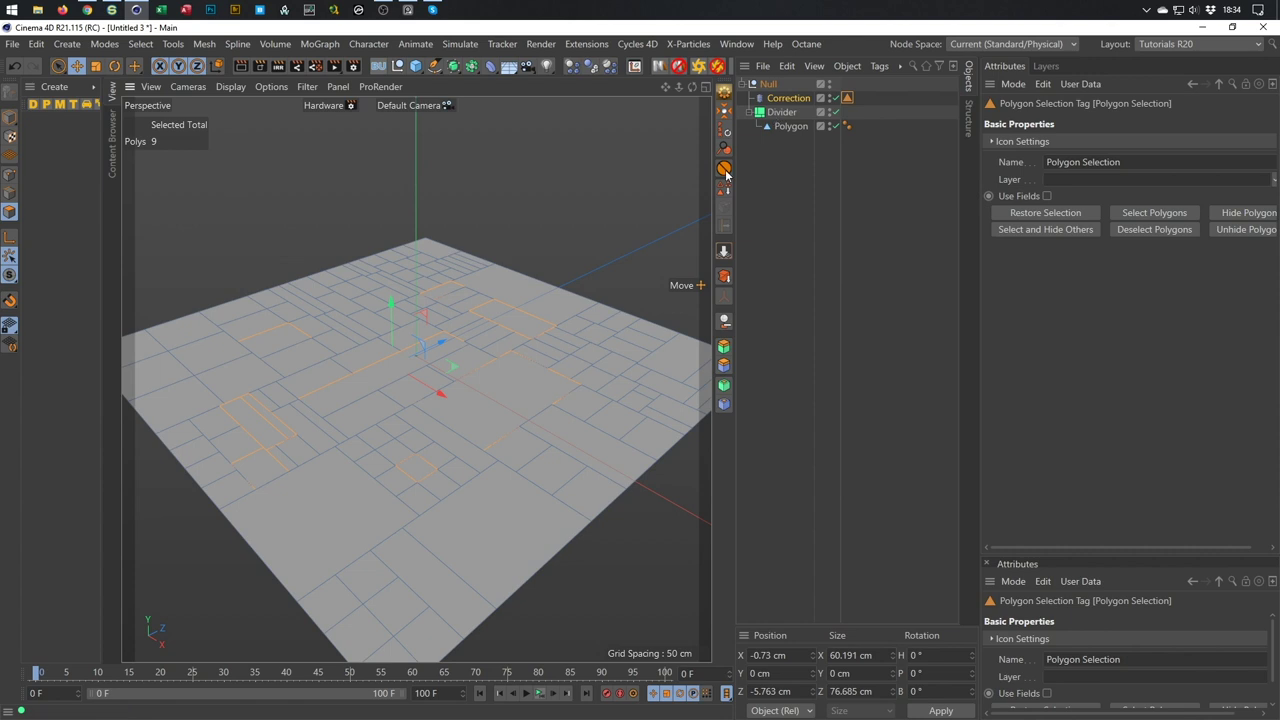
left_click(9, 117)
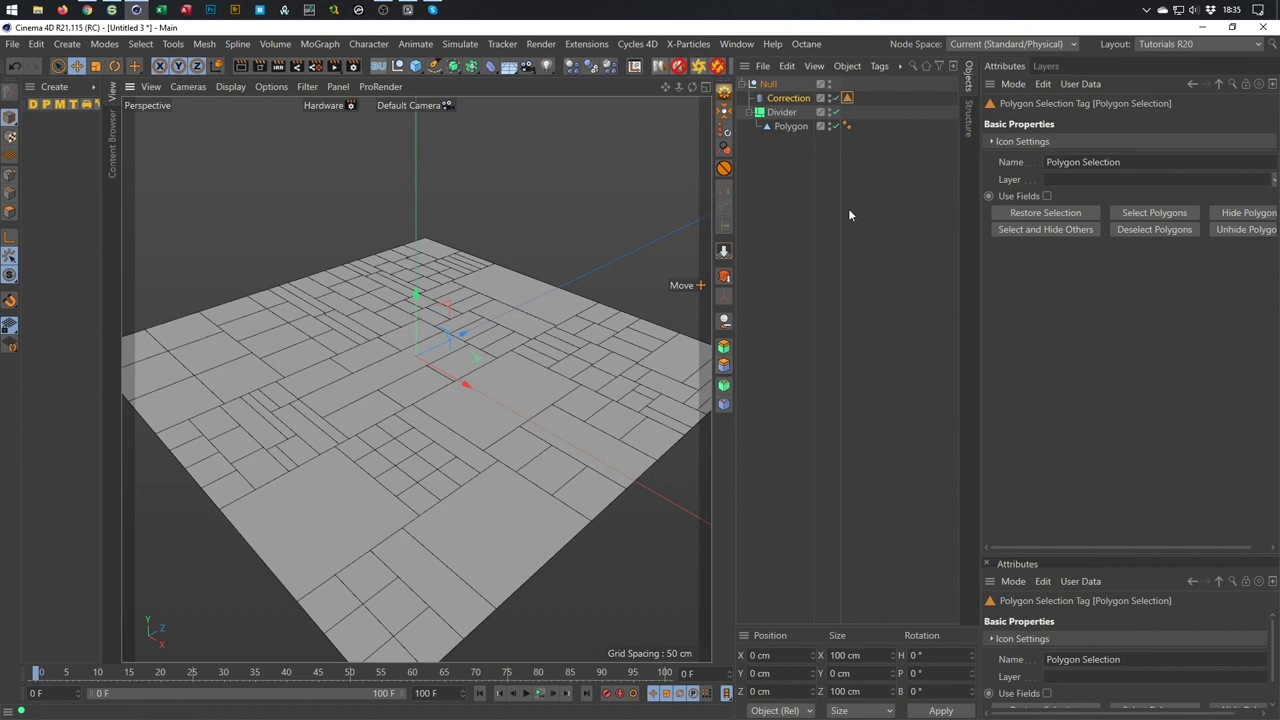
Add a Py-Extrude Modifier under the Null, restricted to the Polygon Selection, and preview the 5 cm extrusion.
left_click(725, 366)
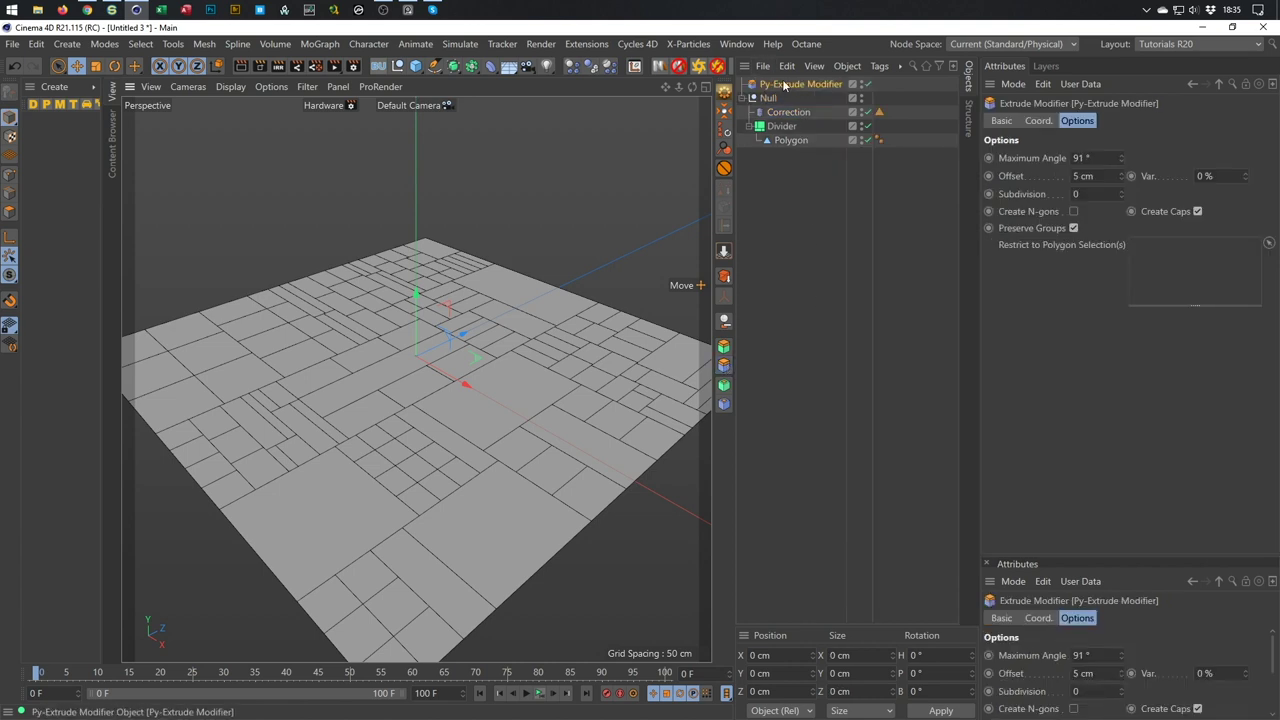
left_click_drag(808, 106, 789, 121)
mouse_move(501, 311)
left_mouse_down("alt")
mouse_move(504, 409)
mouse_move(500, 326)
left_mouse_up("alt")
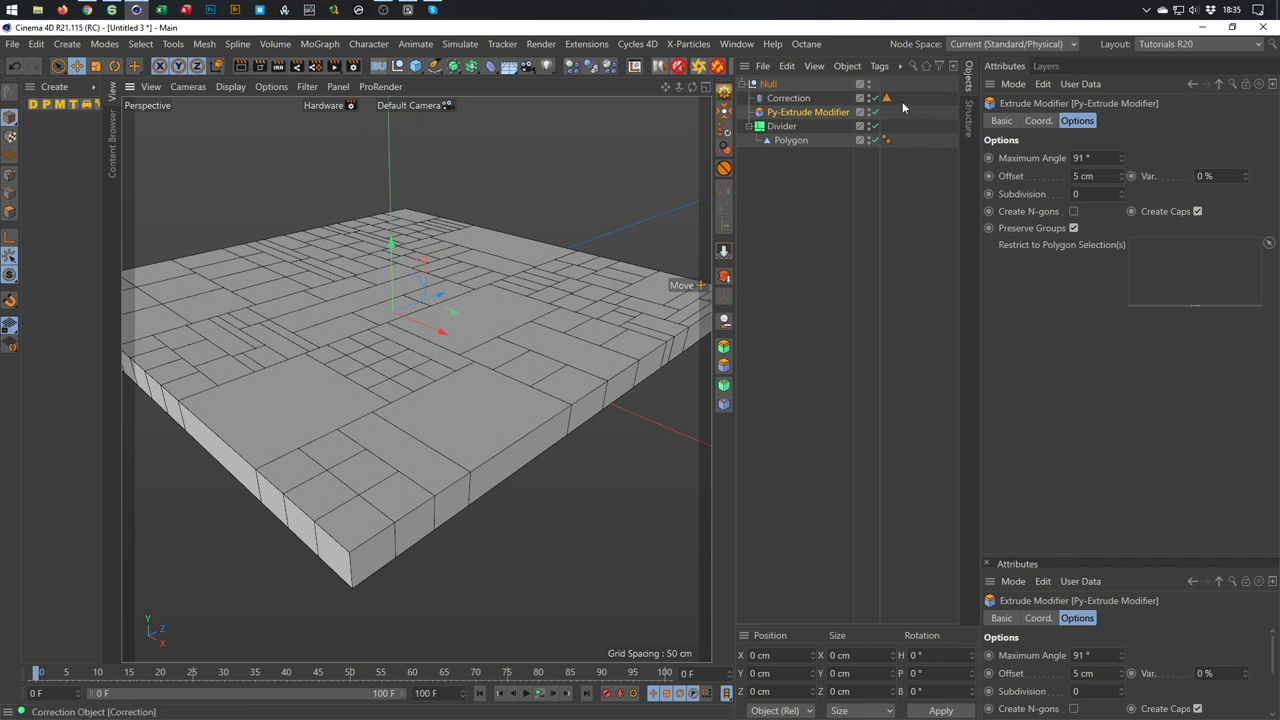
left_click_drag(1117, 255, 1168, 265)
left_click_drag(479, 371, 454, 398, "alt")
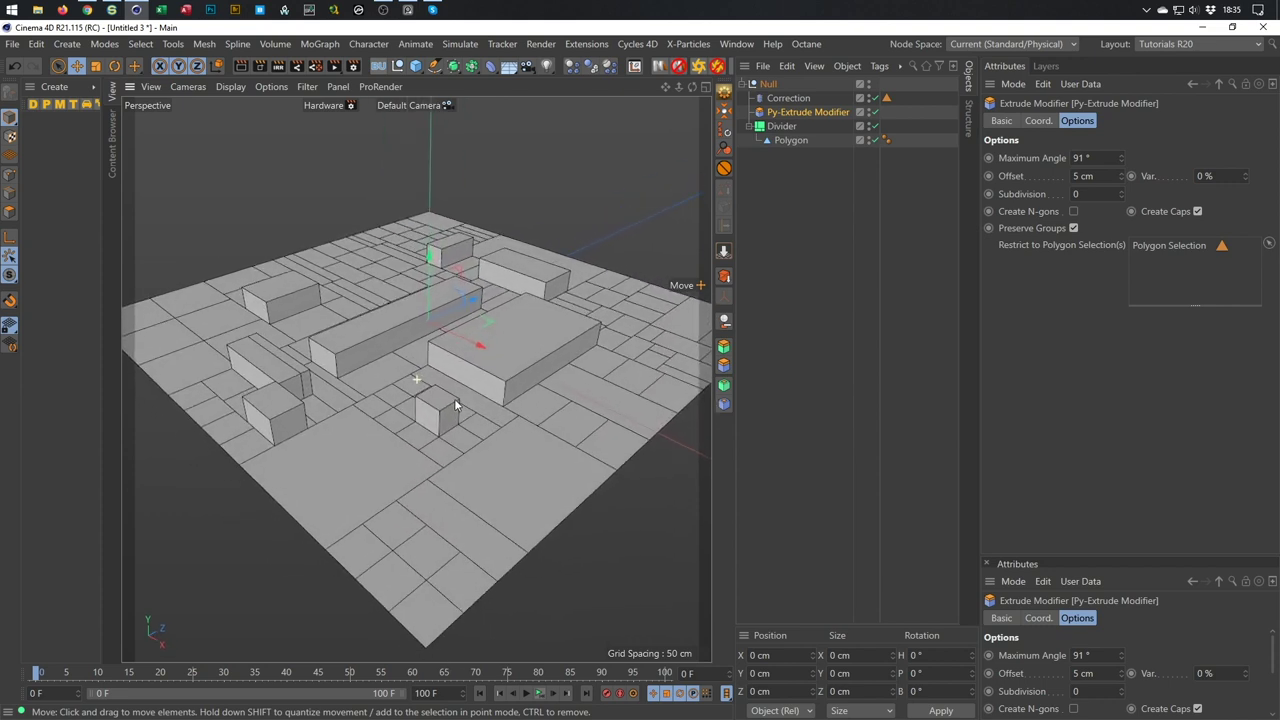
left_click(541, 693)
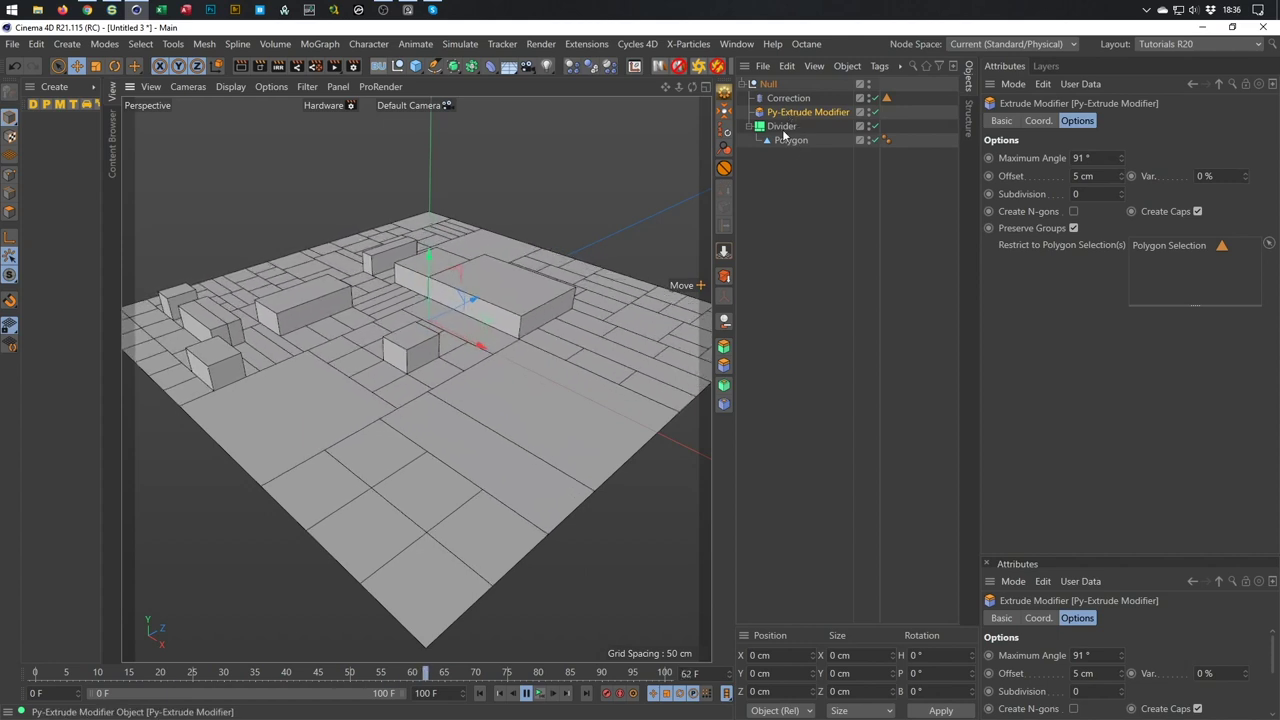
left_click(530, 693)
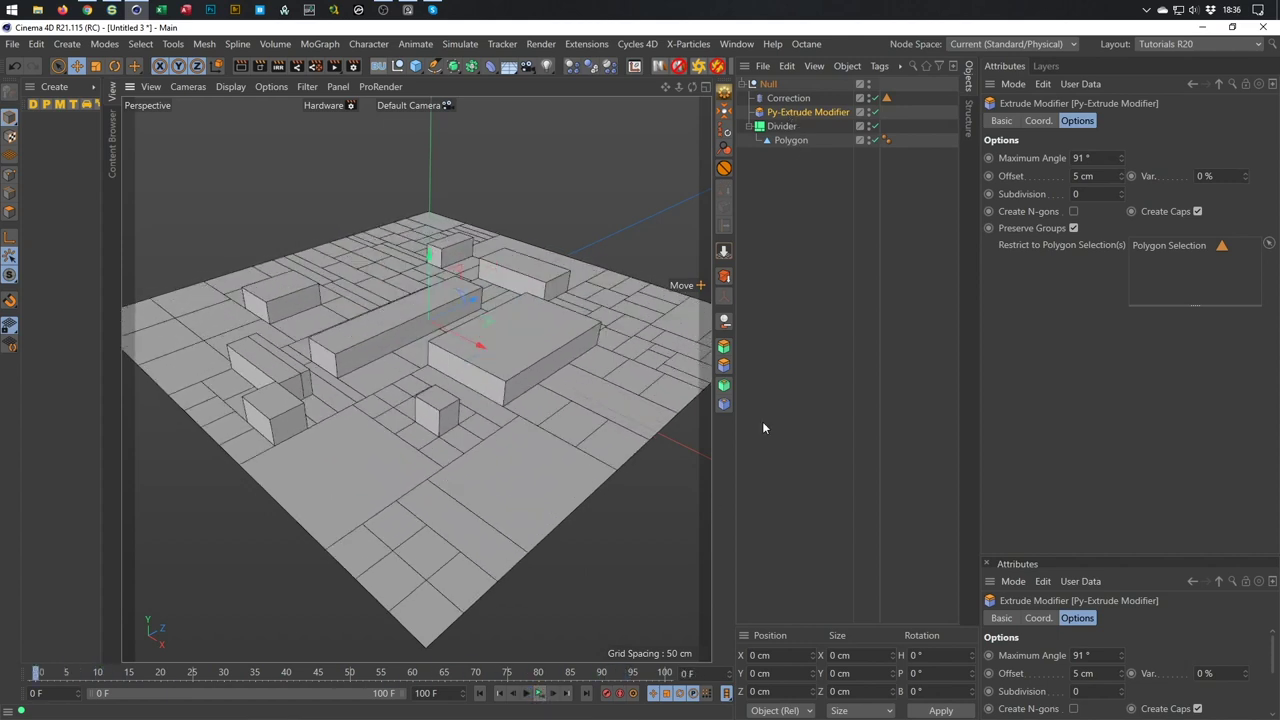
left_click(790, 98, "ctrl")
Delete the Correction and Py-Extrude Modifier objects and select the Divider.
key("Delete")
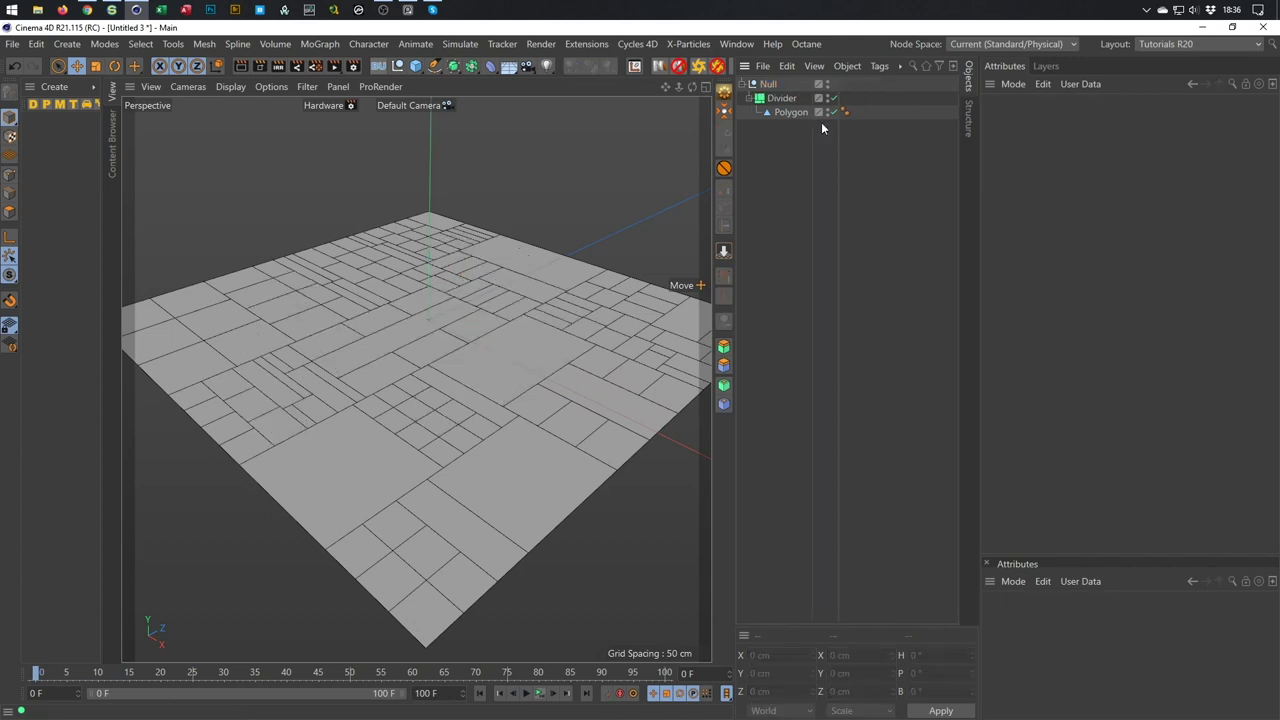
scroll(432, 352, "down", 4)
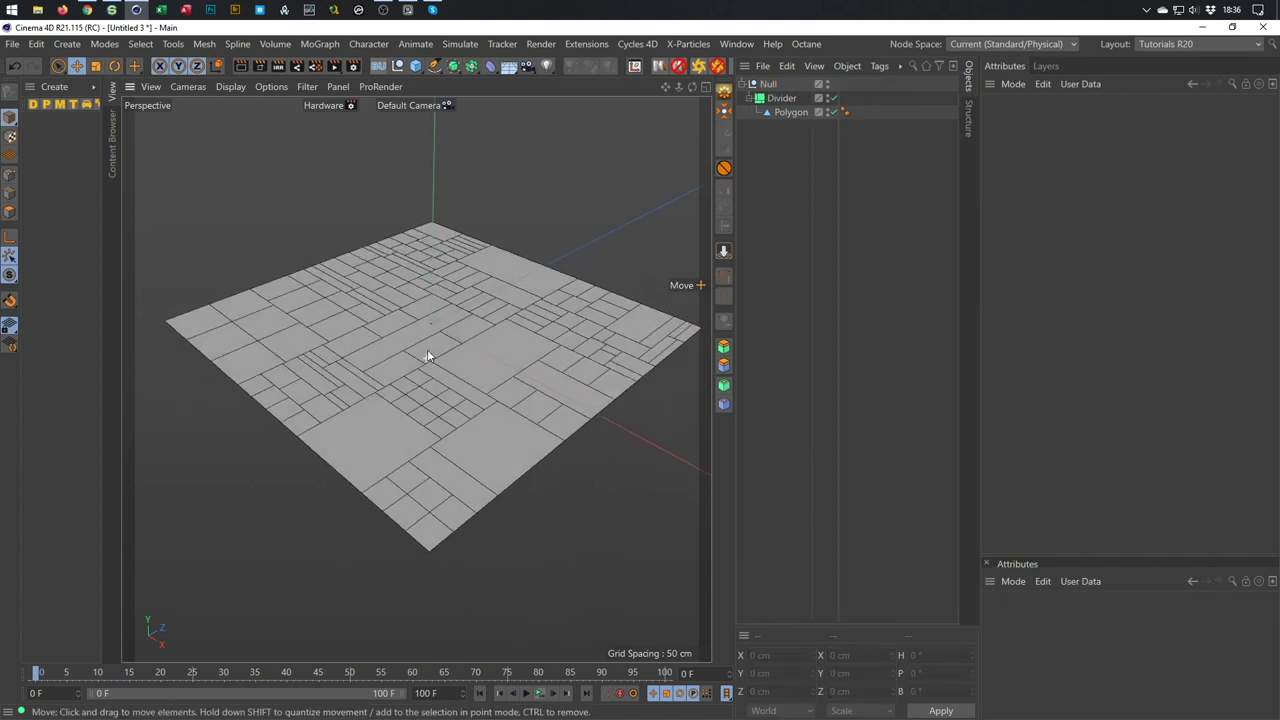
left_click(782, 98)
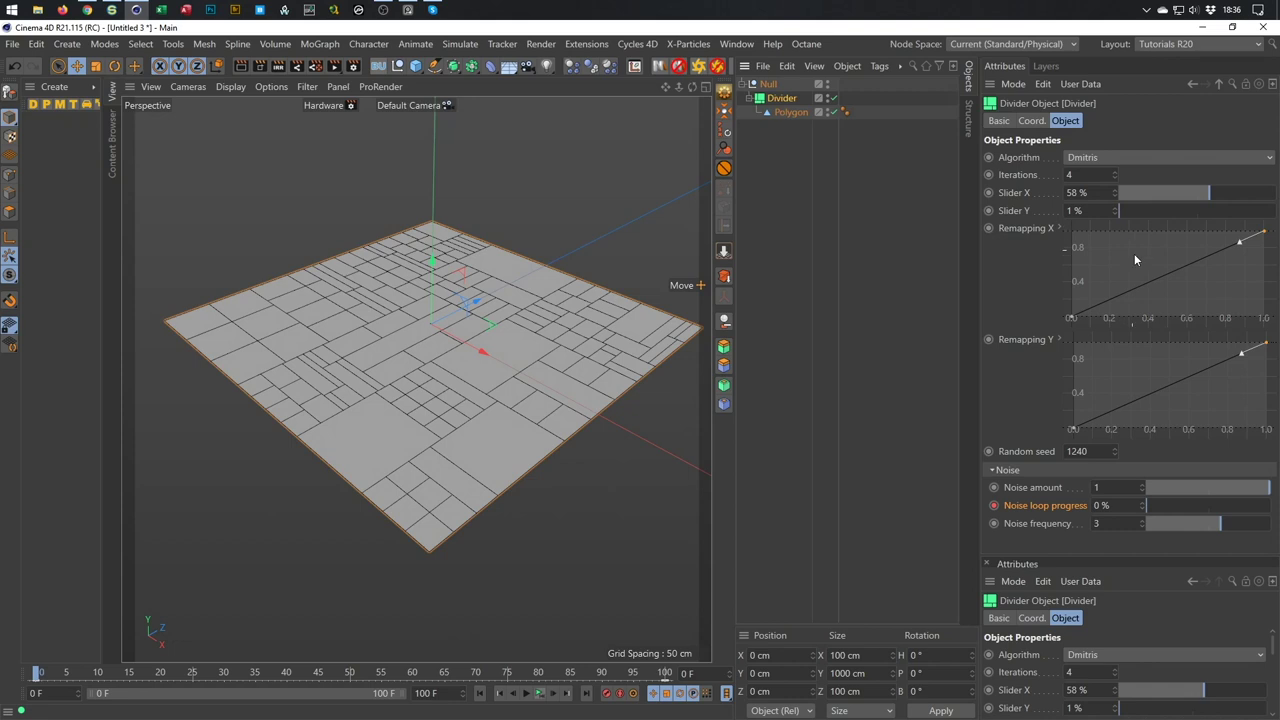
Make the Remapping X curve climb toward its right end and bend the Y curve to about 0.8.
left_click_drag(1255, 237, 1164, 291)
left_click_drag(1244, 360, 1221, 344)
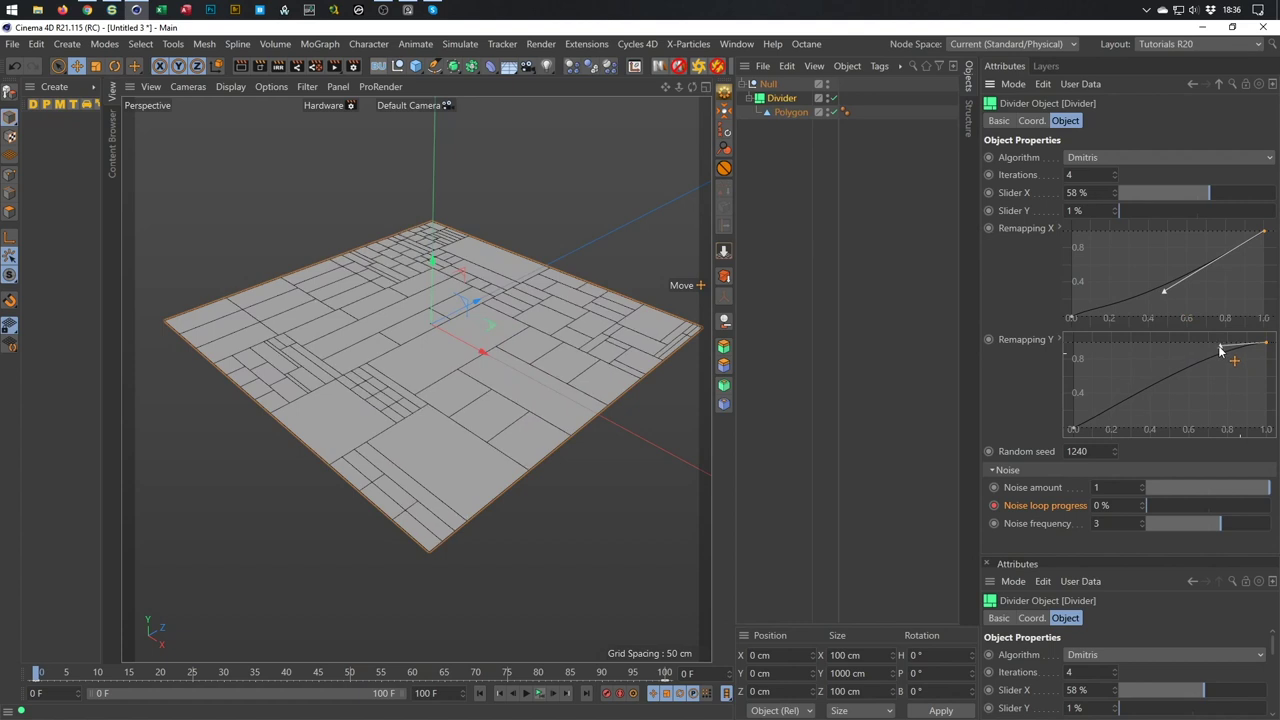
left_click_drag(1076, 432, 1168, 399)
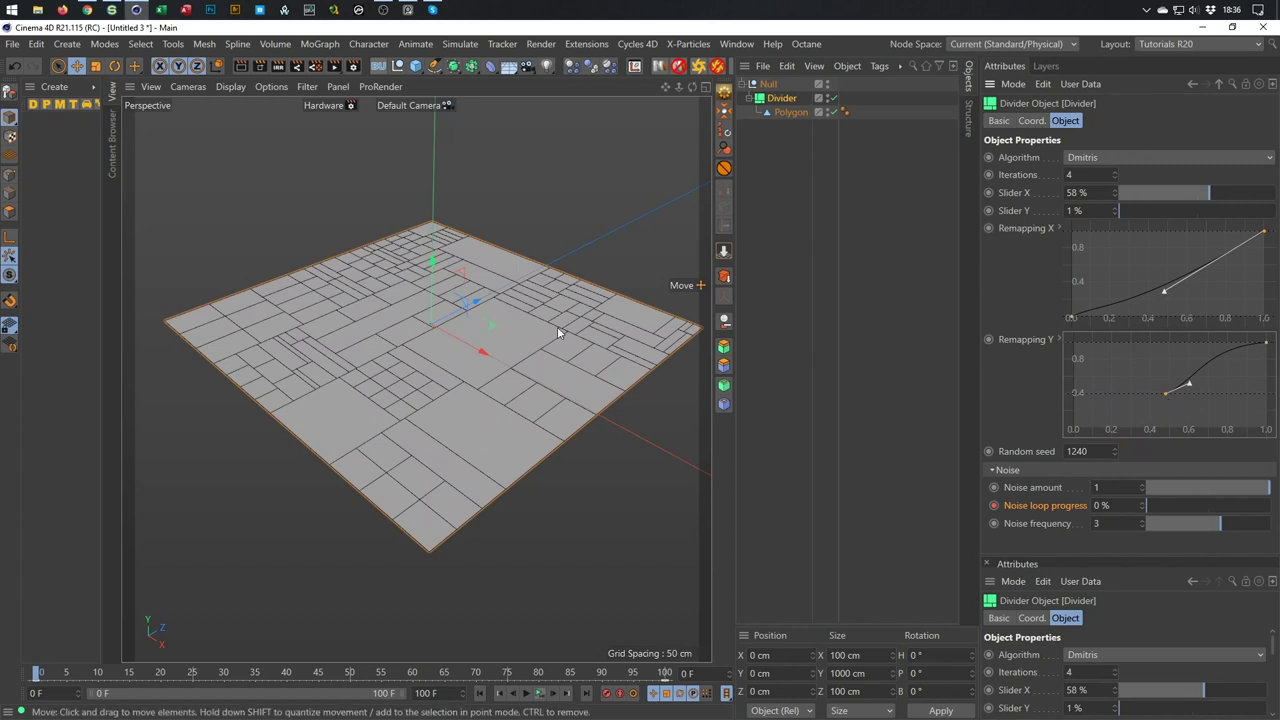
left_click_drag(400, 243, 548, 301, "alt")
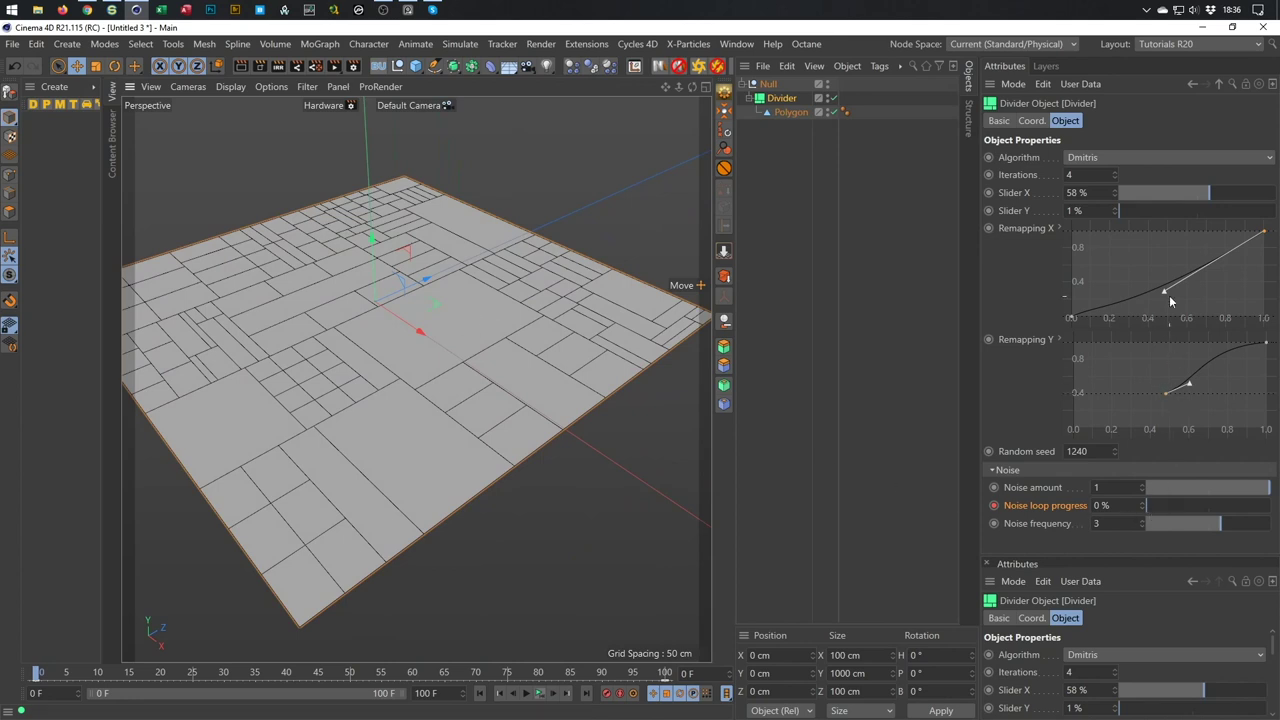
left_click_drag(1070, 318, 1066, 275)
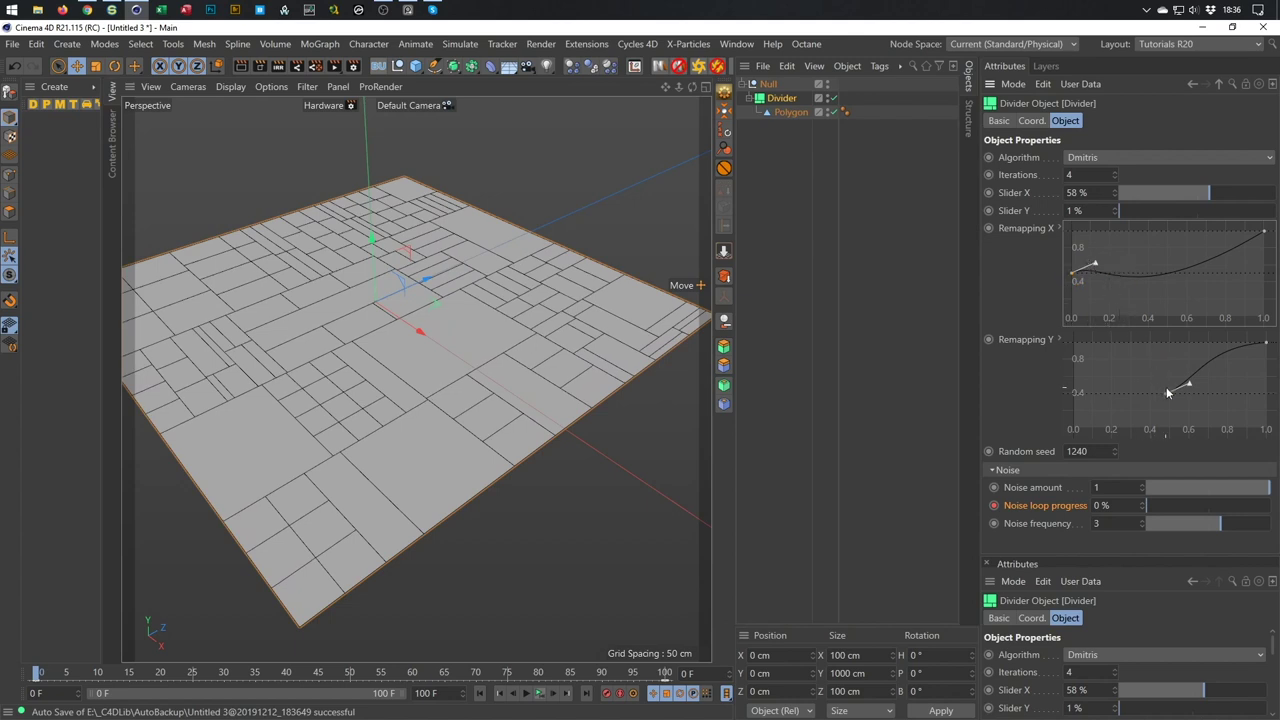
mouse_move(1266, 347)
left_mouse_down()
mouse_move(1272, 366)
mouse_move(1278, 347)
left_mouse_up()
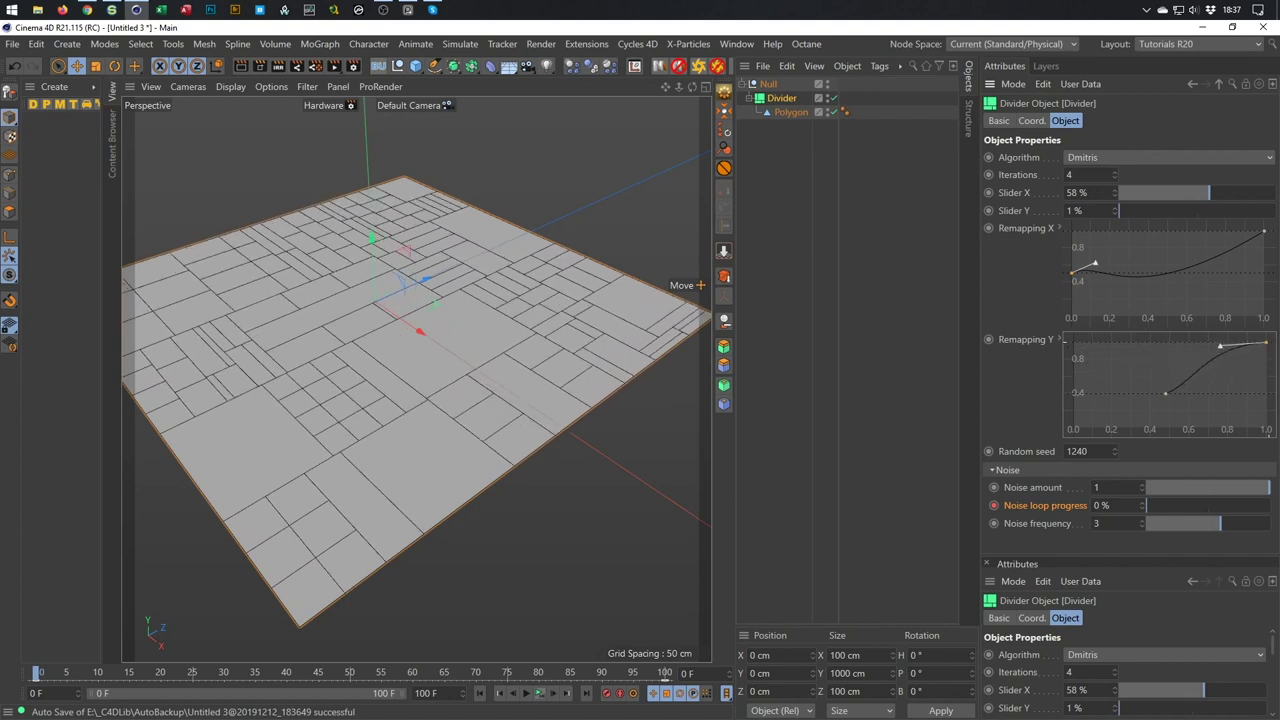
mouse_move(1262, 236)
left_mouse_down()
mouse_move(1234, 236)
mouse_move(1261, 233)
left_mouse_up()
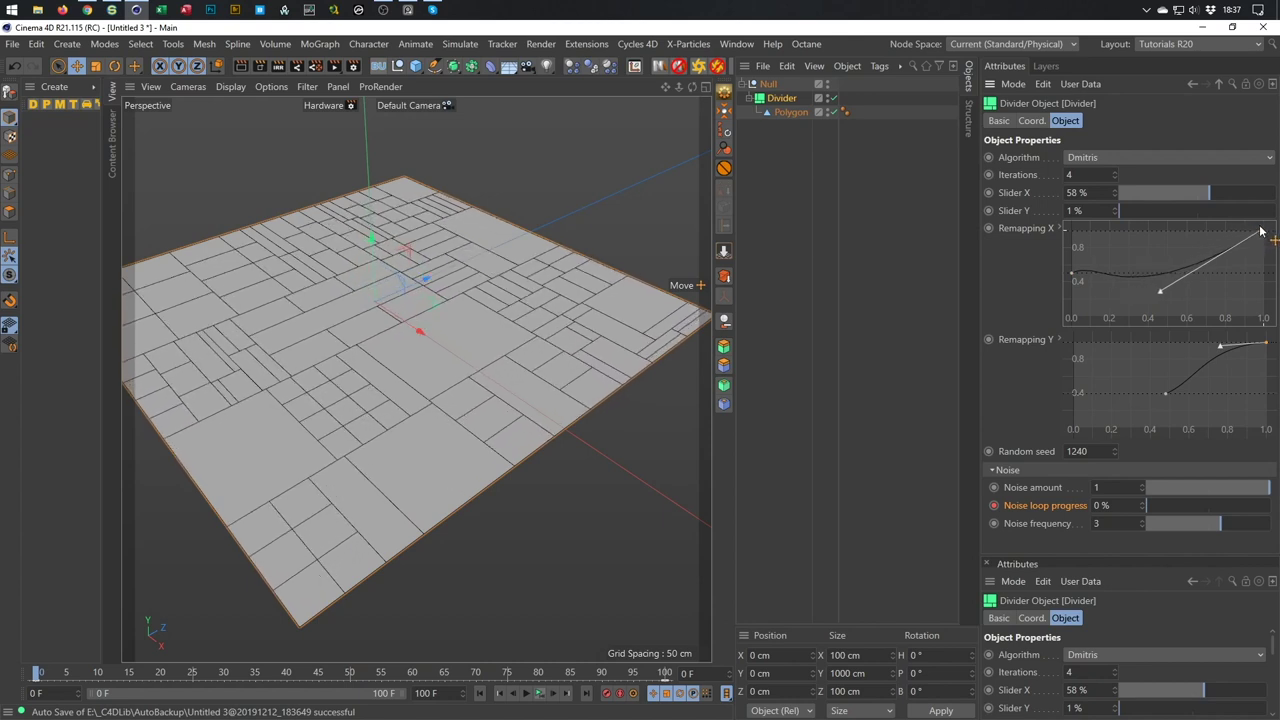
scroll(450, 285, "down", 4)
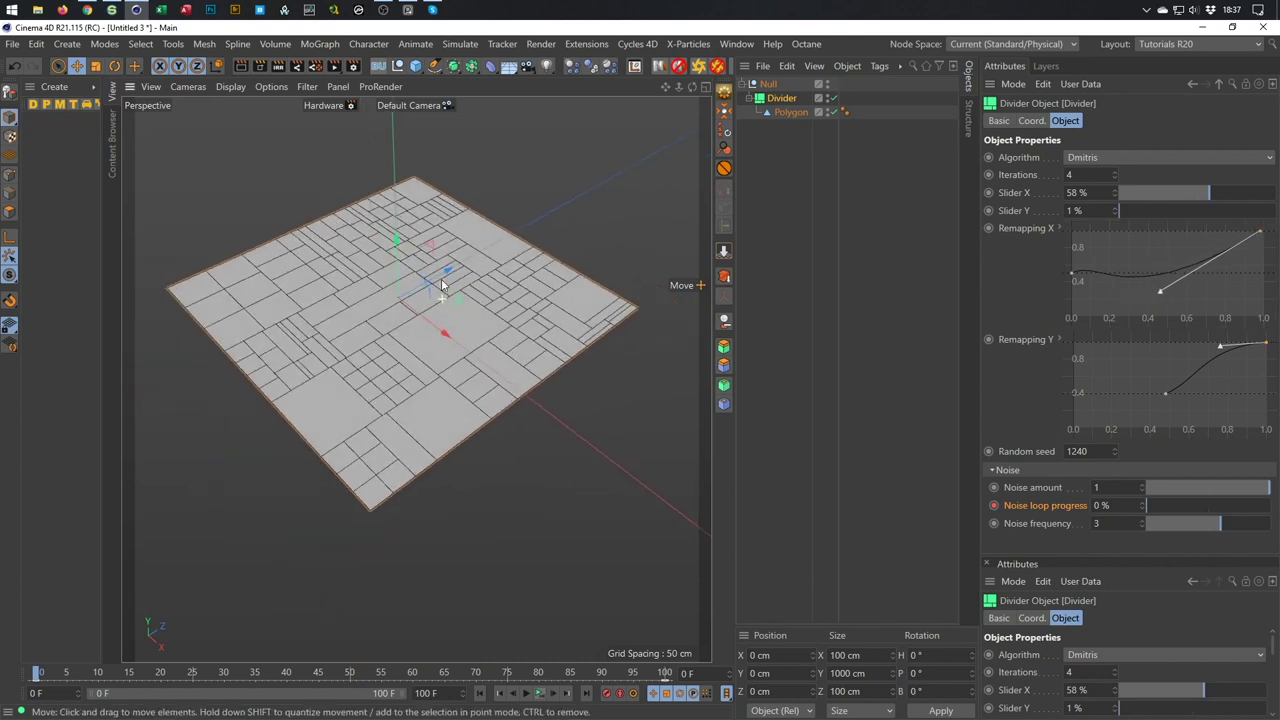
left_click(1114, 174)
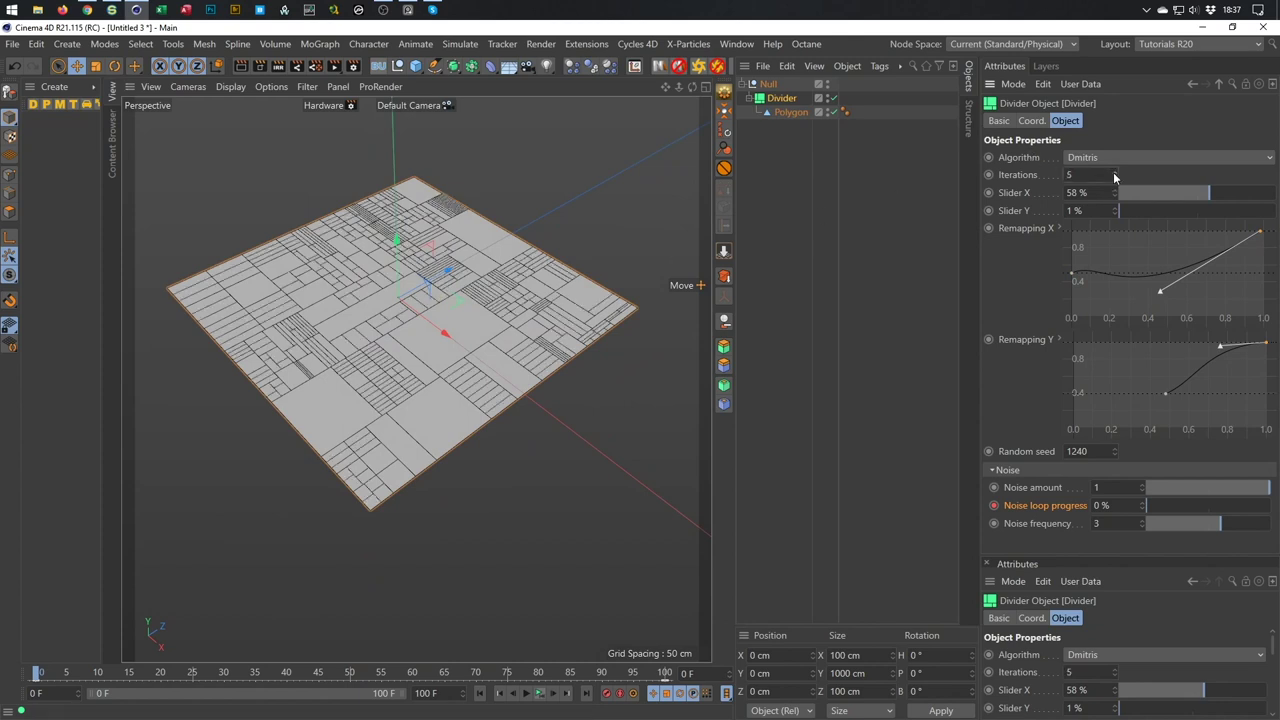
scroll(400, 286, "up", 5)
scroll(400, 286, "down", 3)
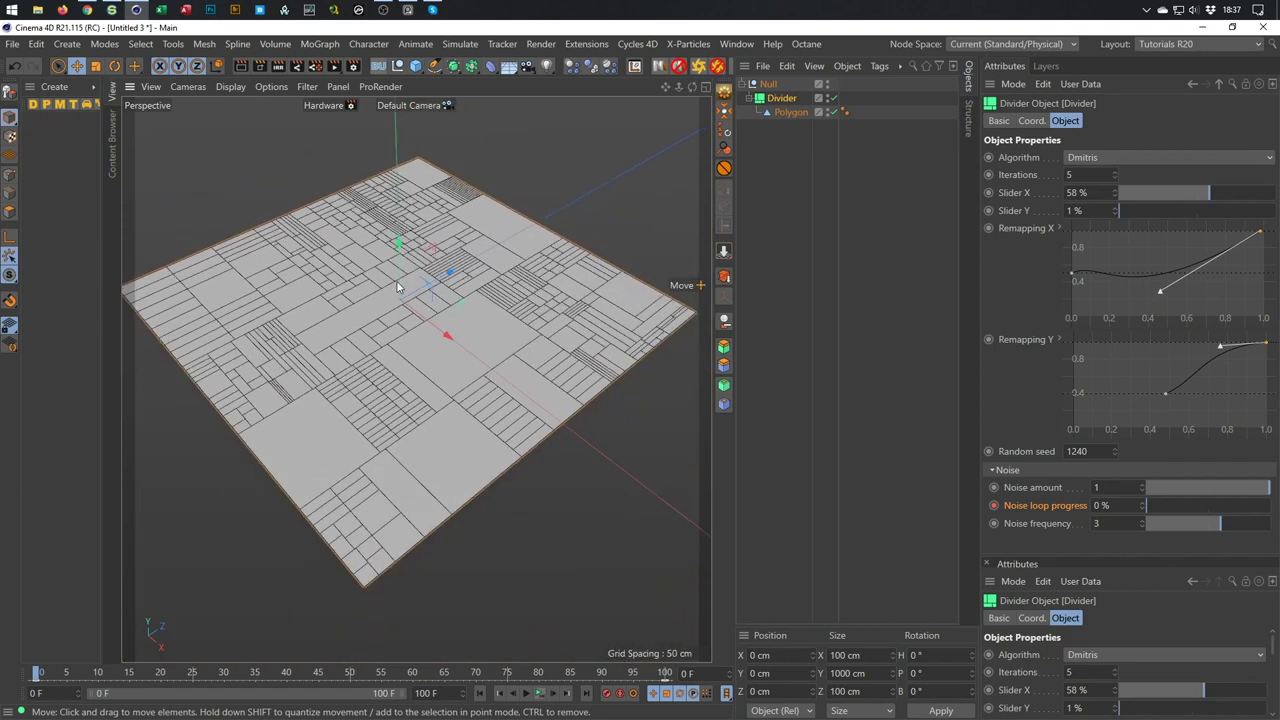
left_click_drag(397, 288, 388, 296, "alt")
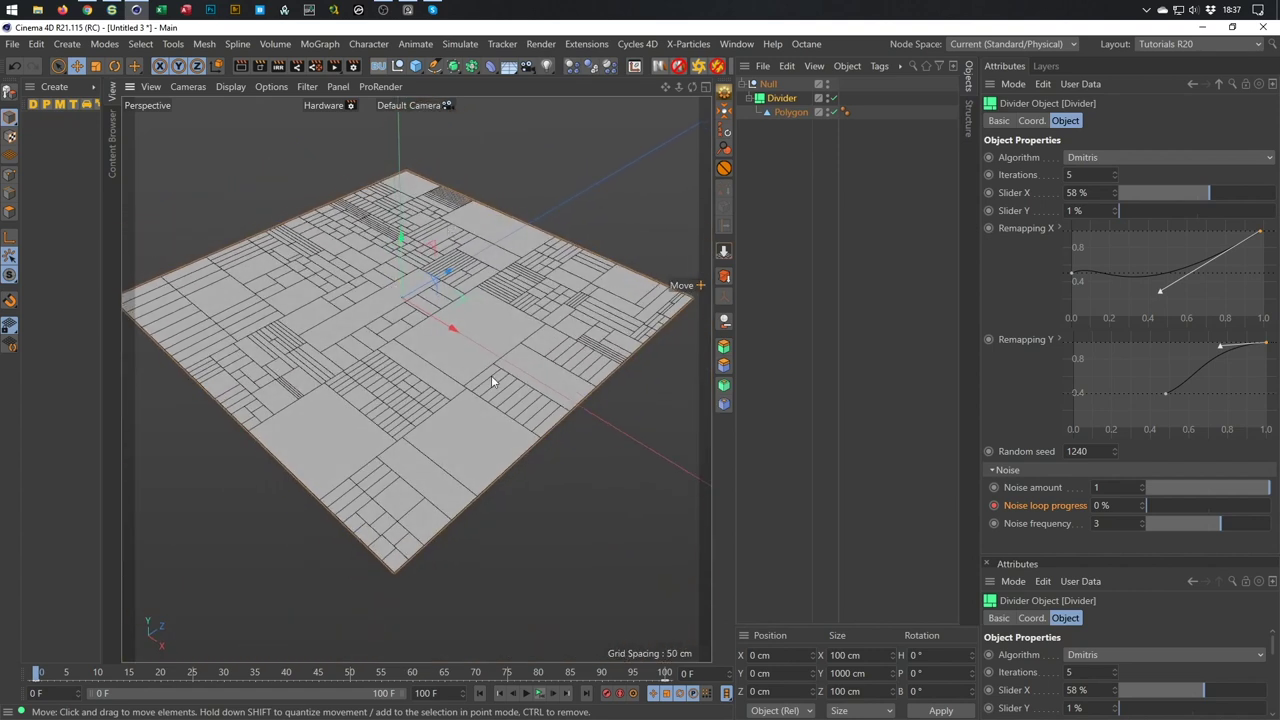
left_click(1116, 179)
left_click(1121, 161)
left_click(1122, 177)
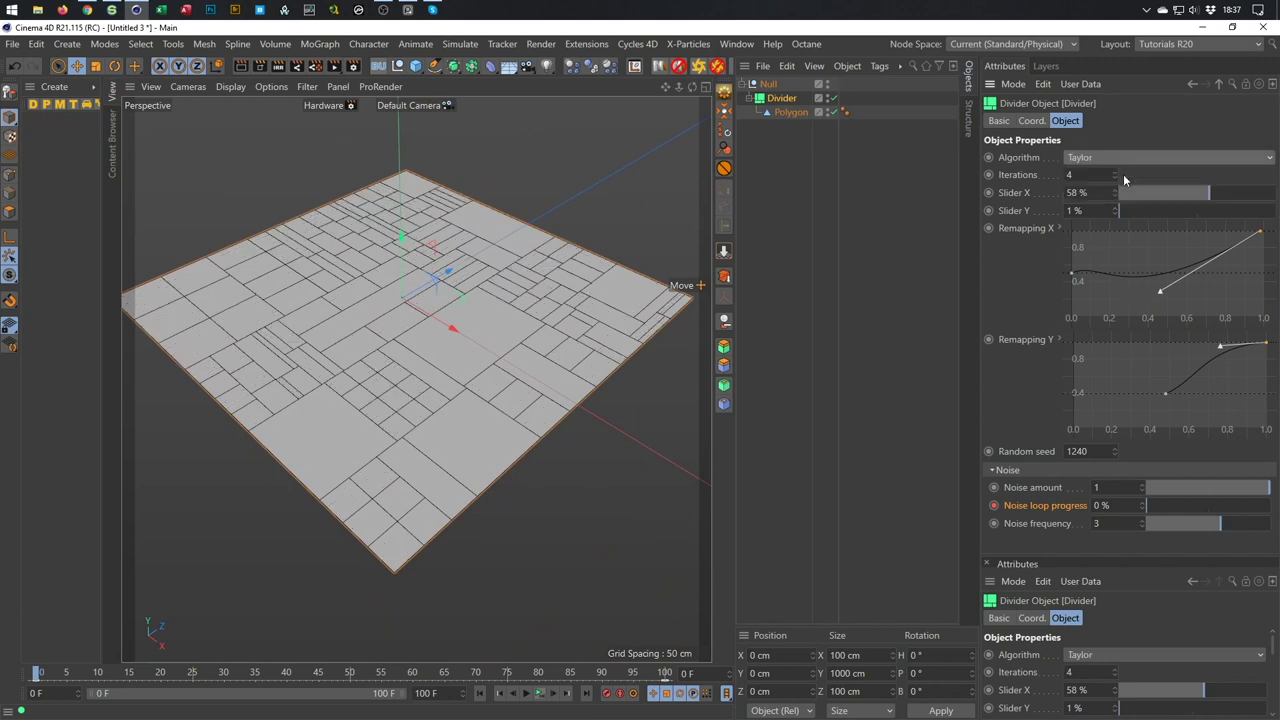
left_click(1123, 157)
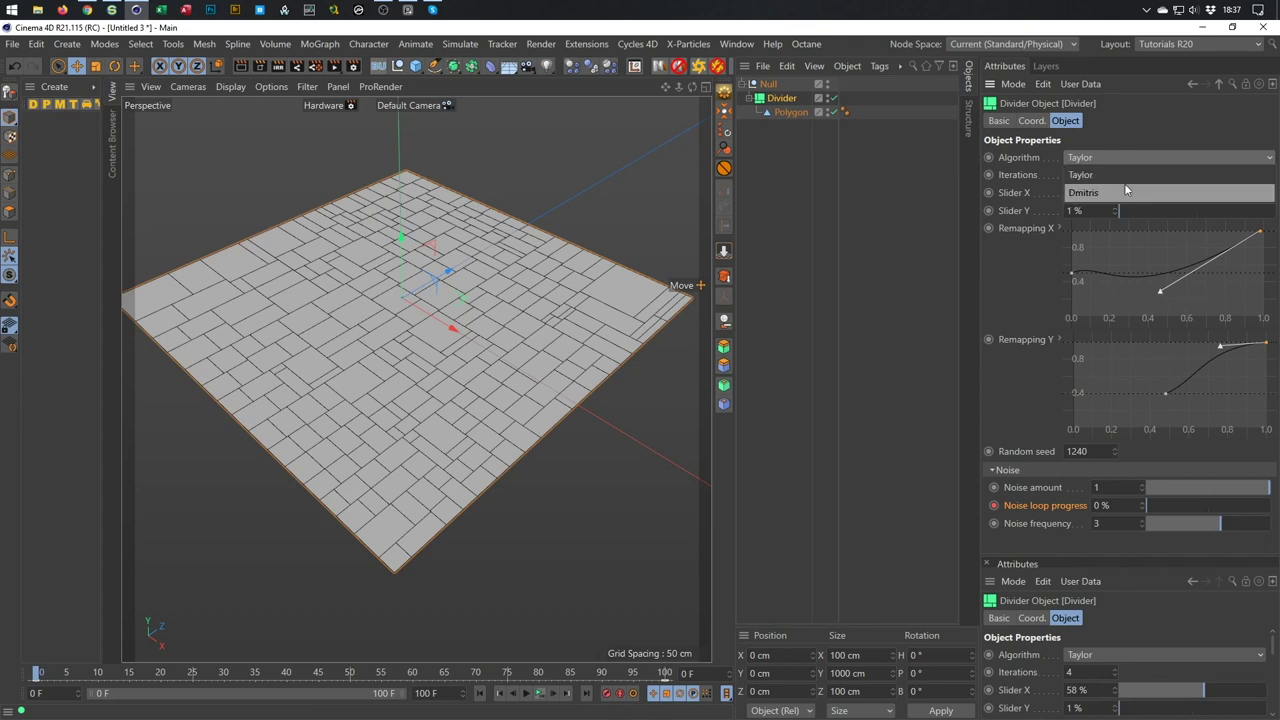
left_click(1124, 183)
left_click_drag(518, 281, 497, 316, "alt")
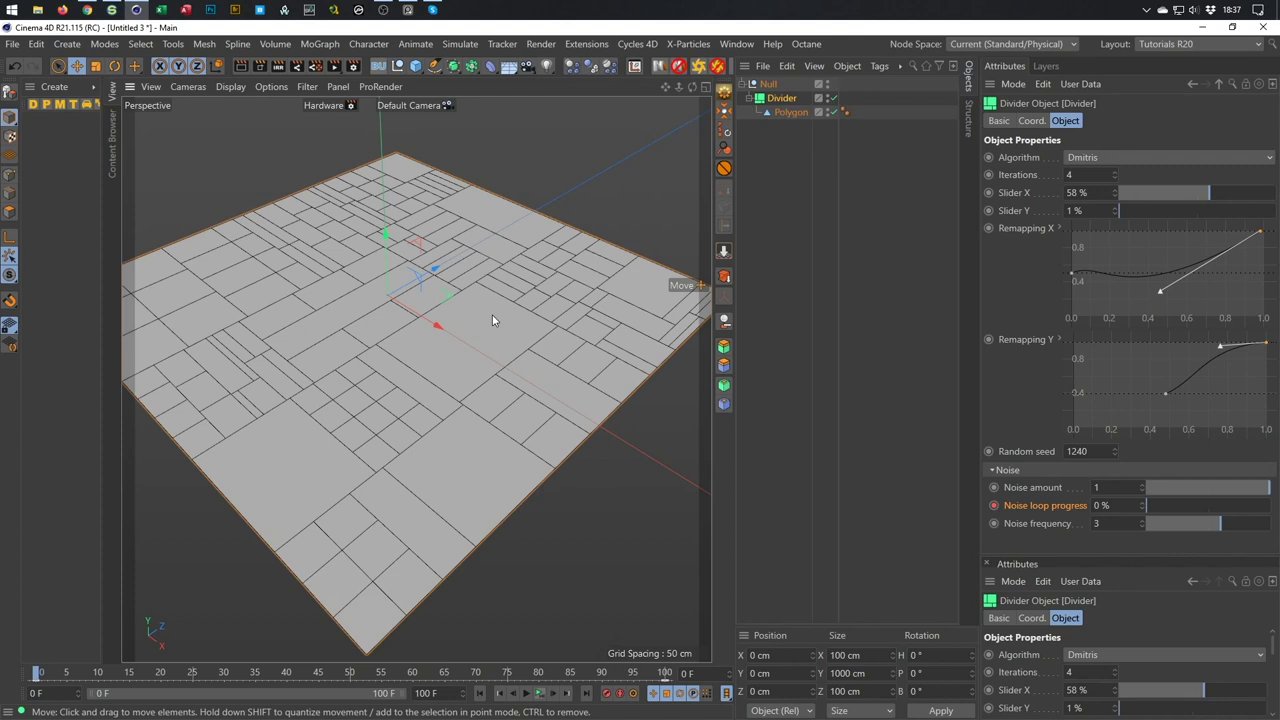
Save the scene with the file name divider.c4d.
key("ctrl+s")
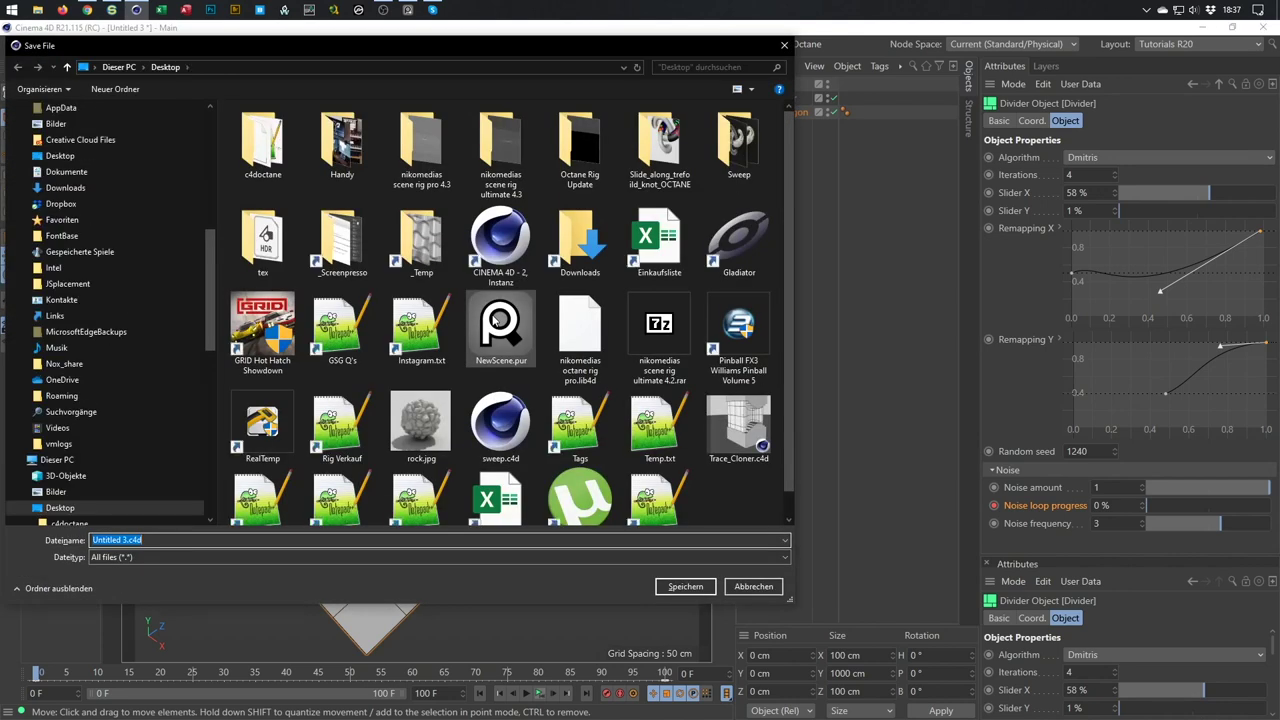
type("divider")
key("Return")
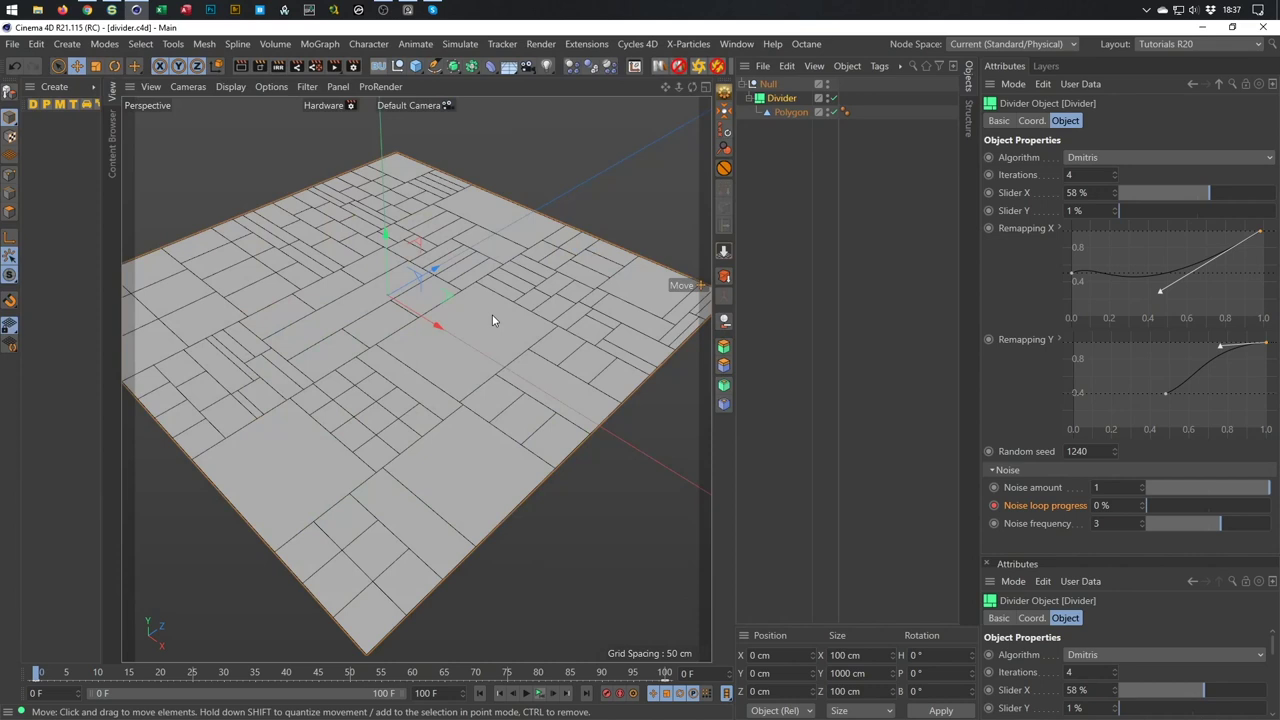
left_click_drag(470, 314, 466, 392, "alt")
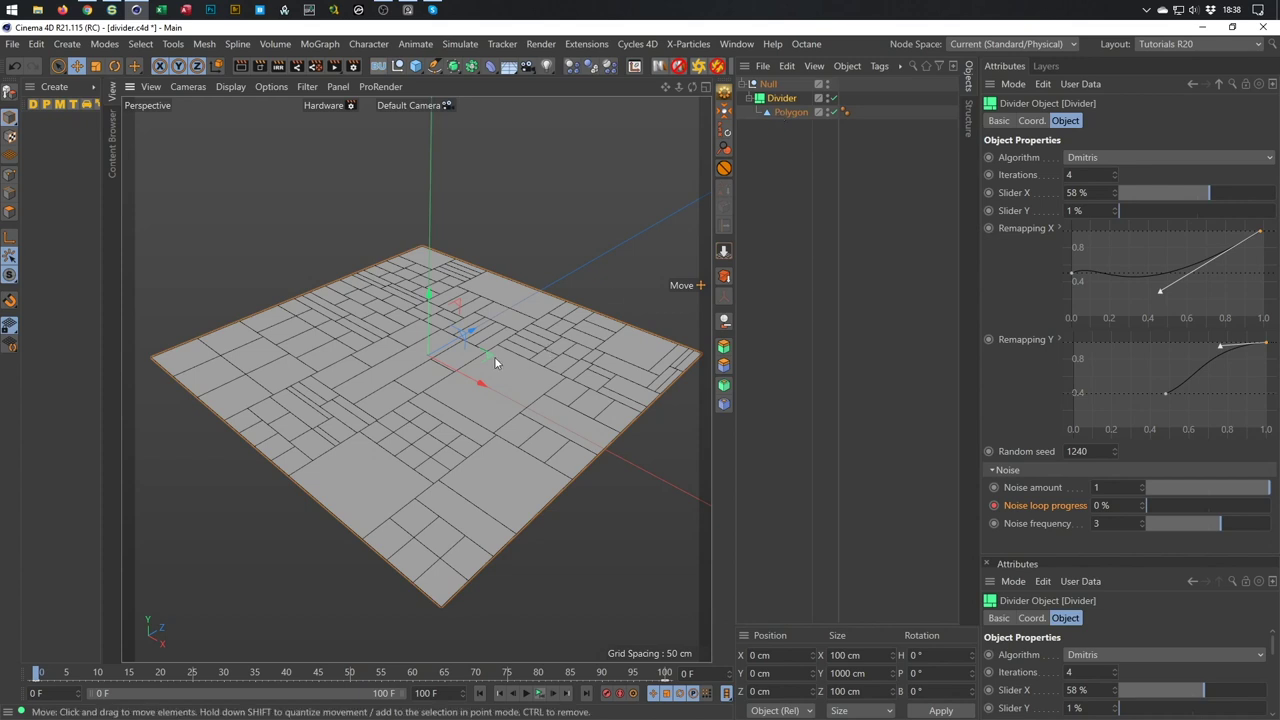
Add a Wrap deformer from the Deformer palette and move it to the top level.
left_click(436, 67)
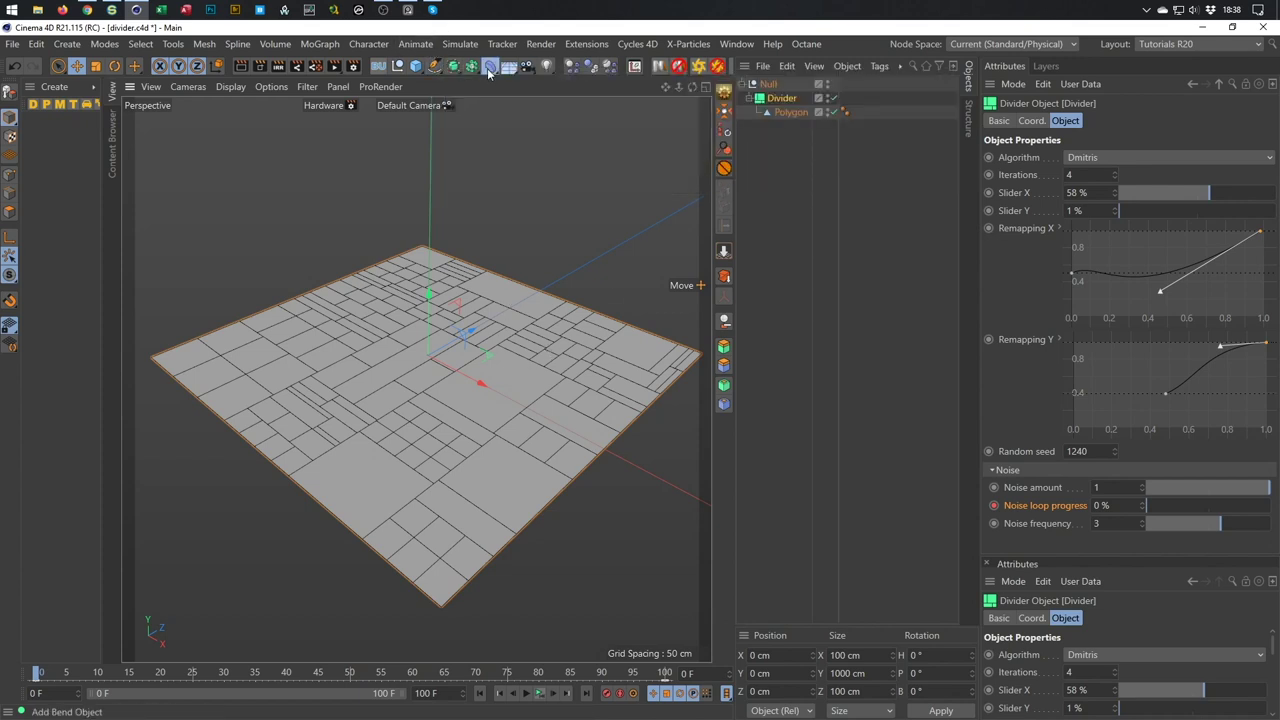
left_click(490, 66)
left_click(791, 113)
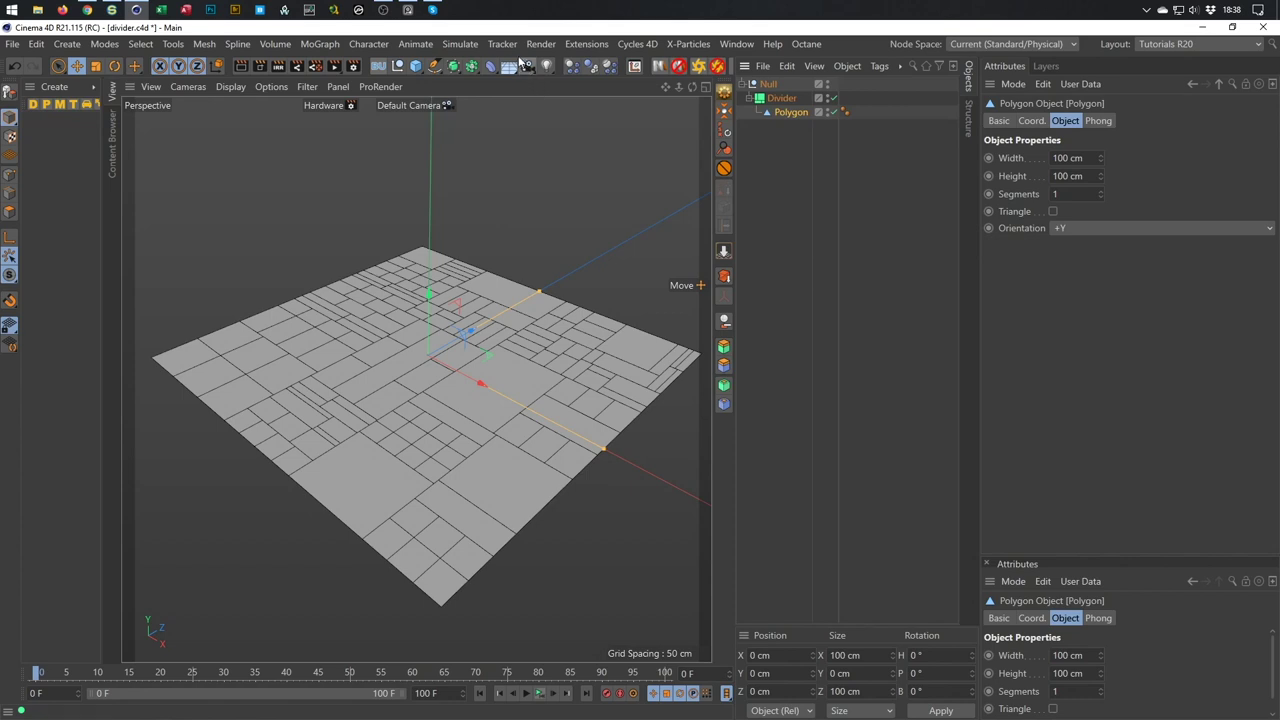
left_click(490, 66)
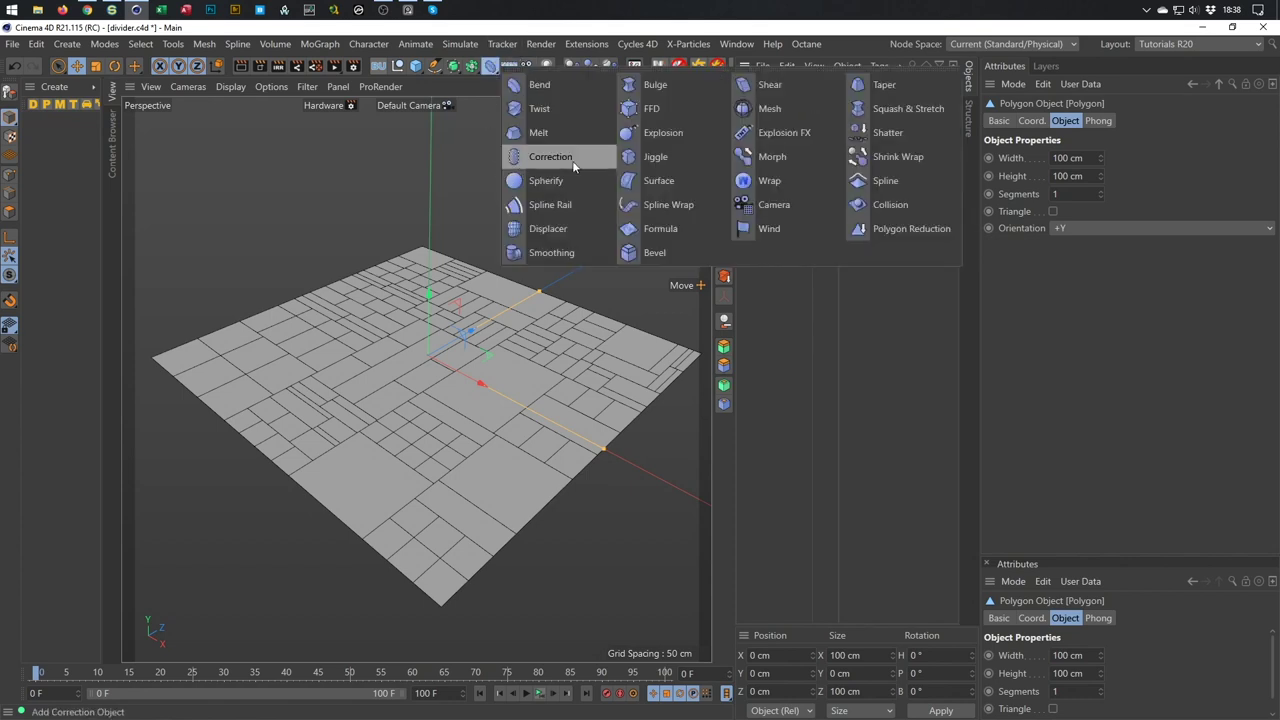
left_click(772, 181, "shift")
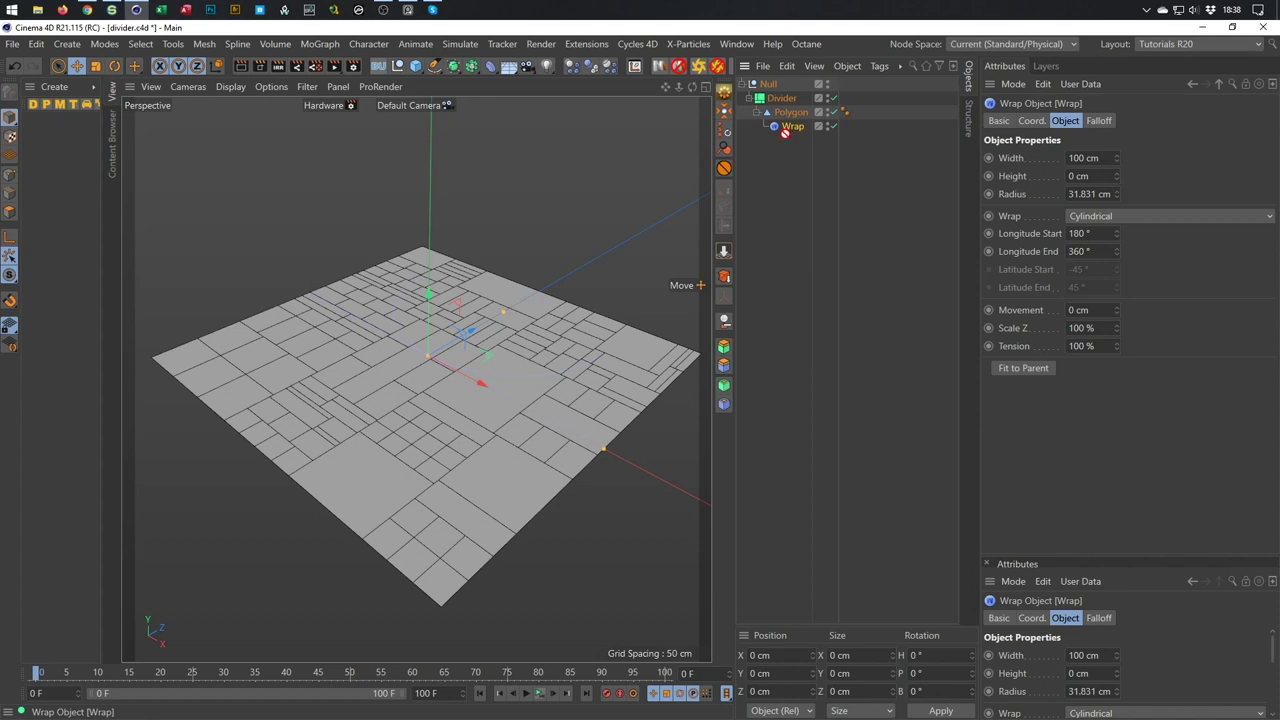
left_click_drag(786, 132, 786, 145)
Tidy the Null hierarchy so the Null holds just the Divider and Polygon.
left_click(782, 99)
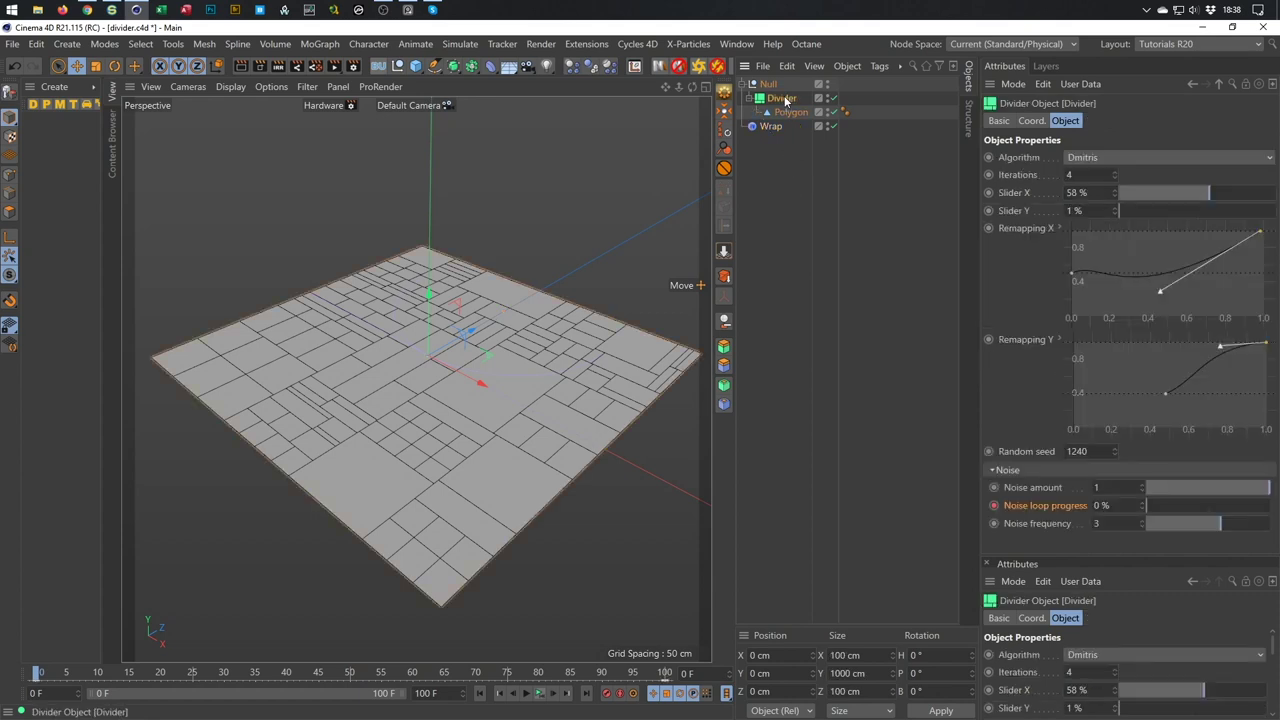
key("Delete")
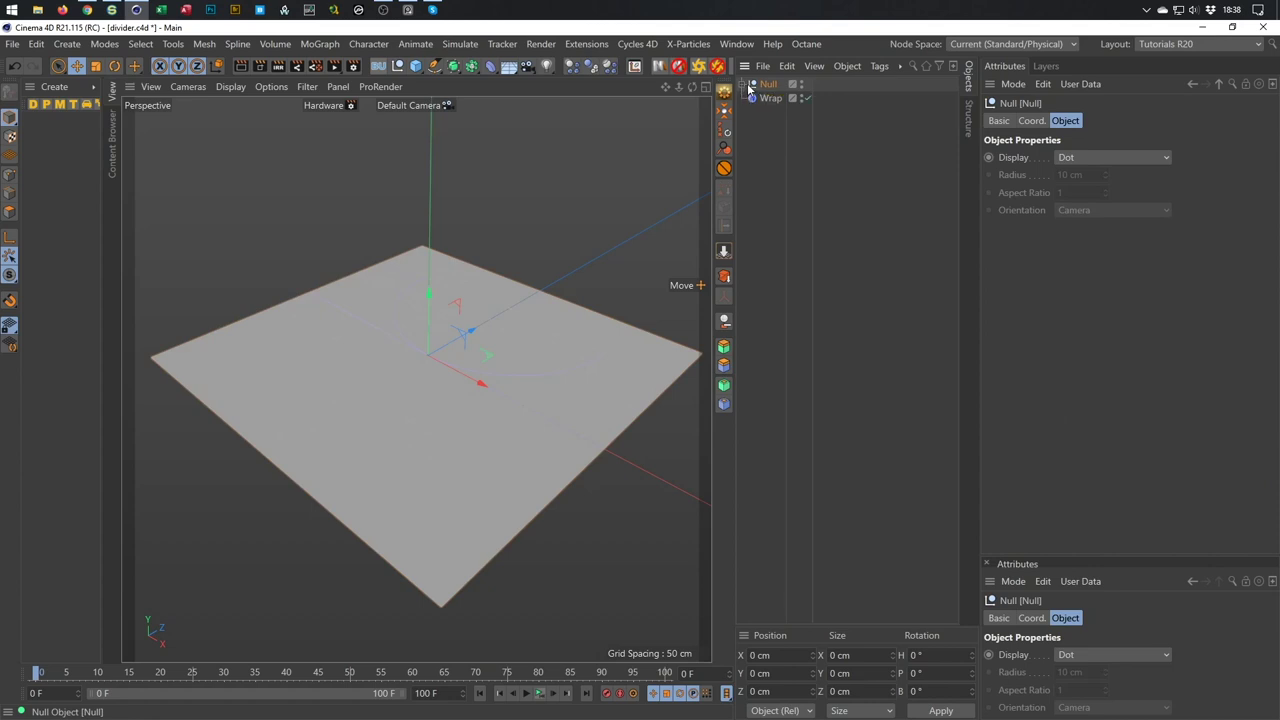
key("alt+g")
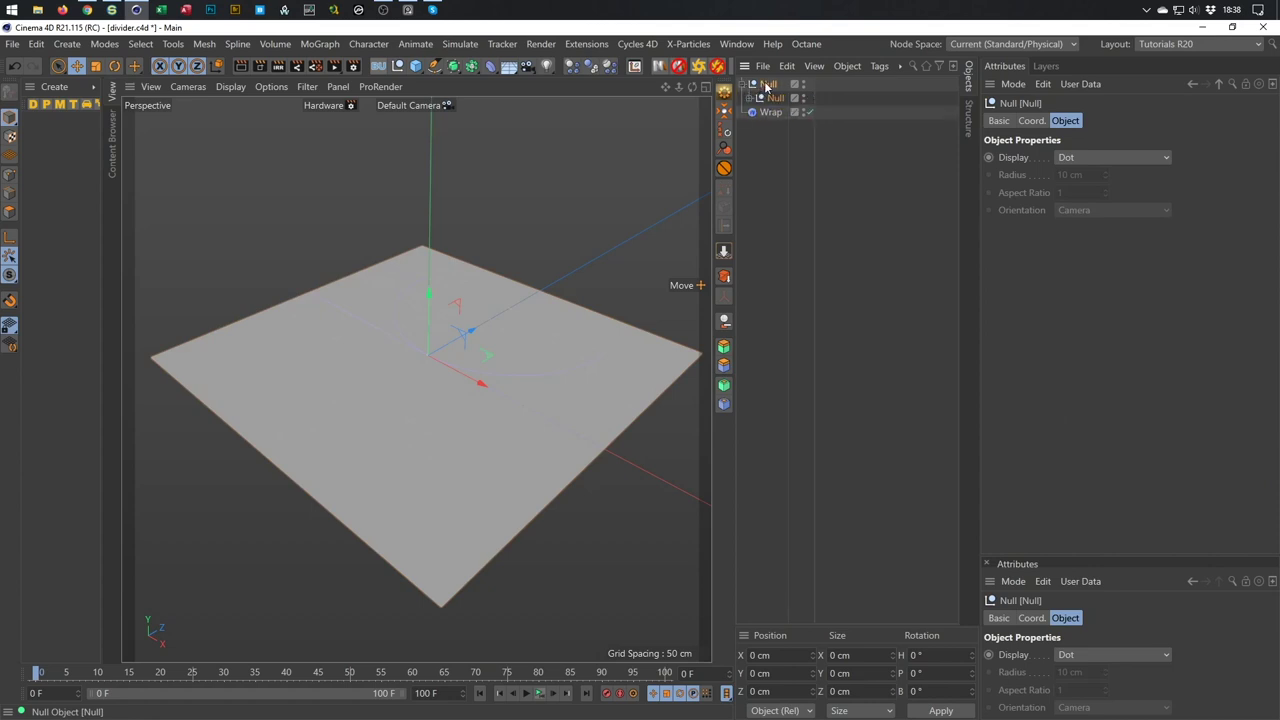
left_click(726, 321)
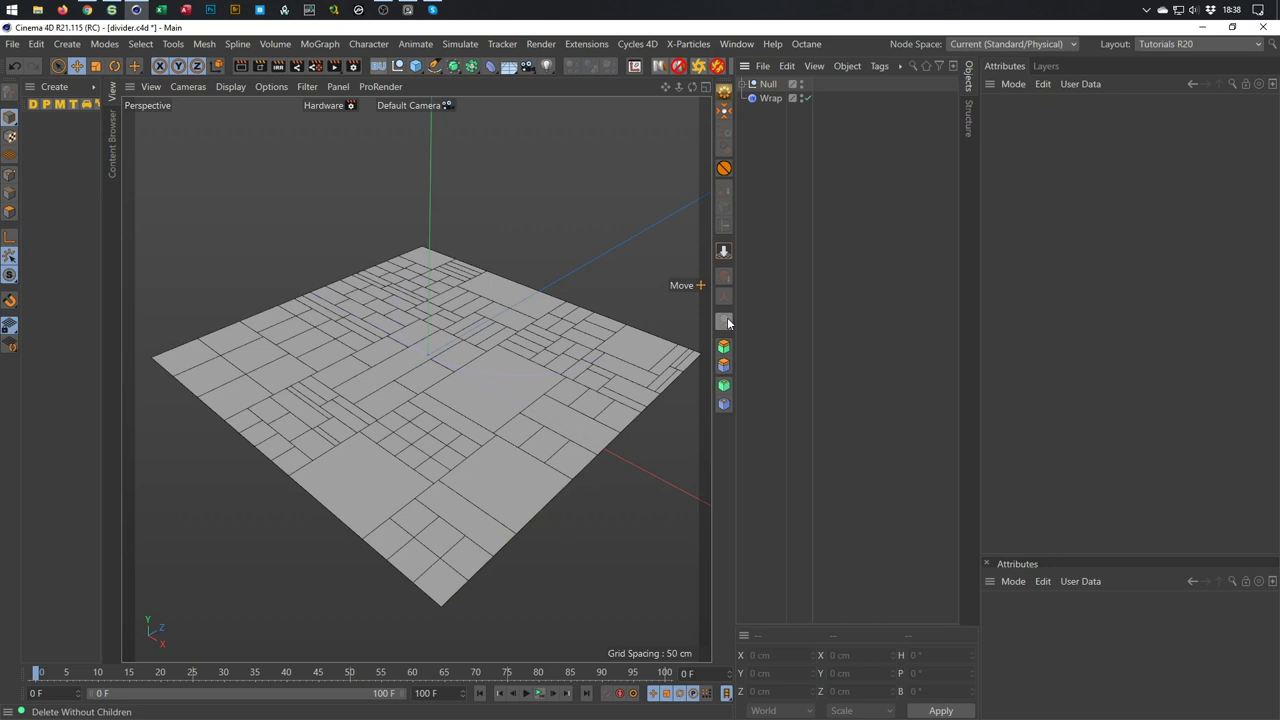
left_click(746, 84)
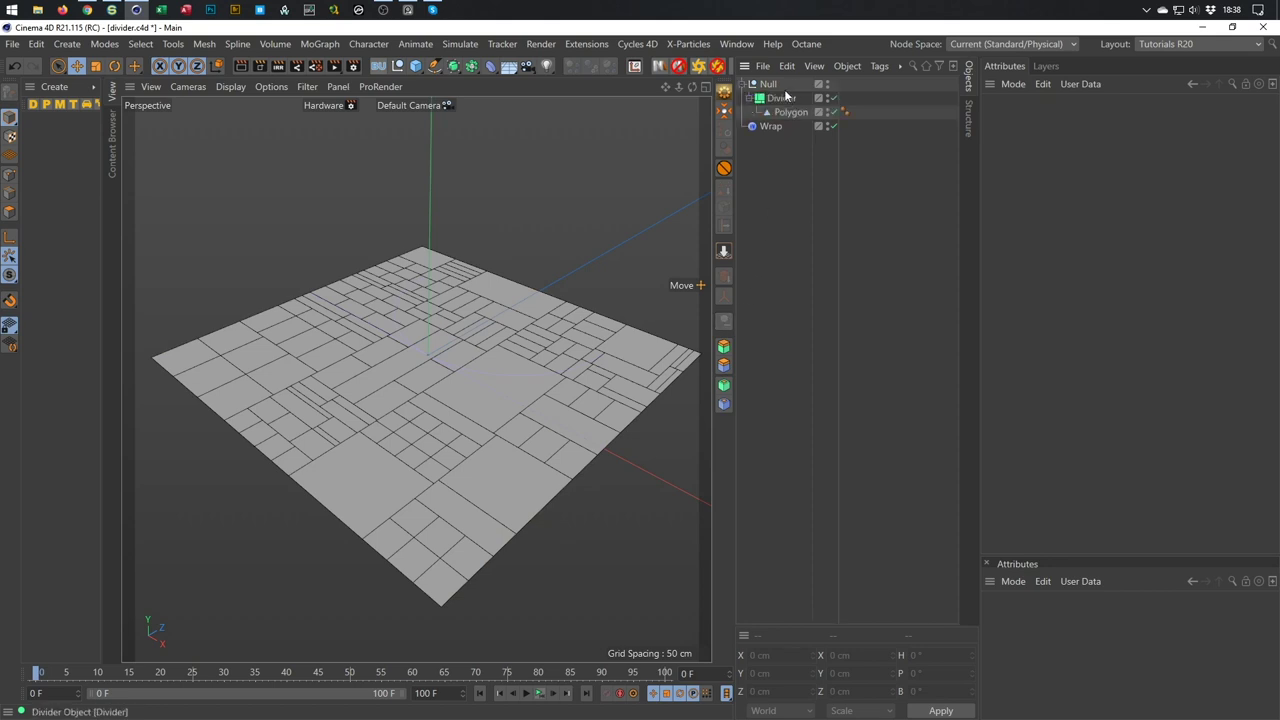
Move Wrap into the Null above the Divider and rotate it to 90° pitch.
left_click_drag(768, 127, 780, 88)
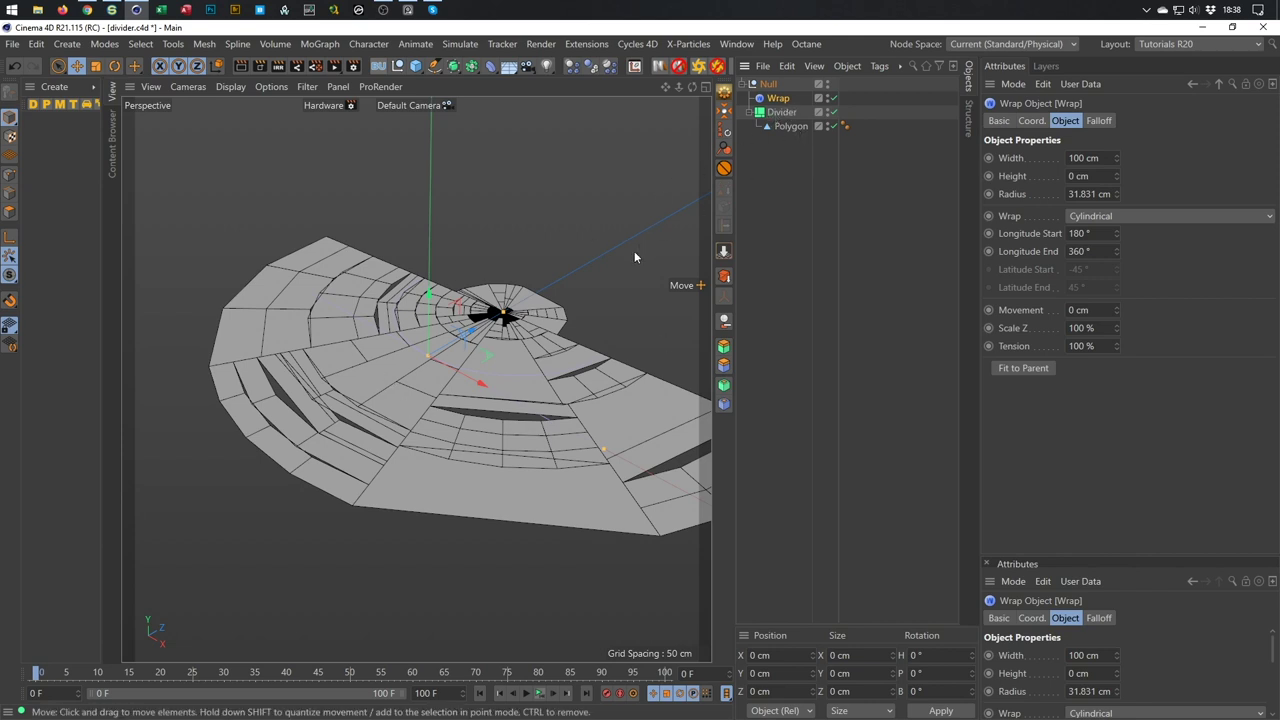
key("r")
left_click_drag(404, 336, 366, 470)
left_click_drag(394, 372, 284, 351, "alt")
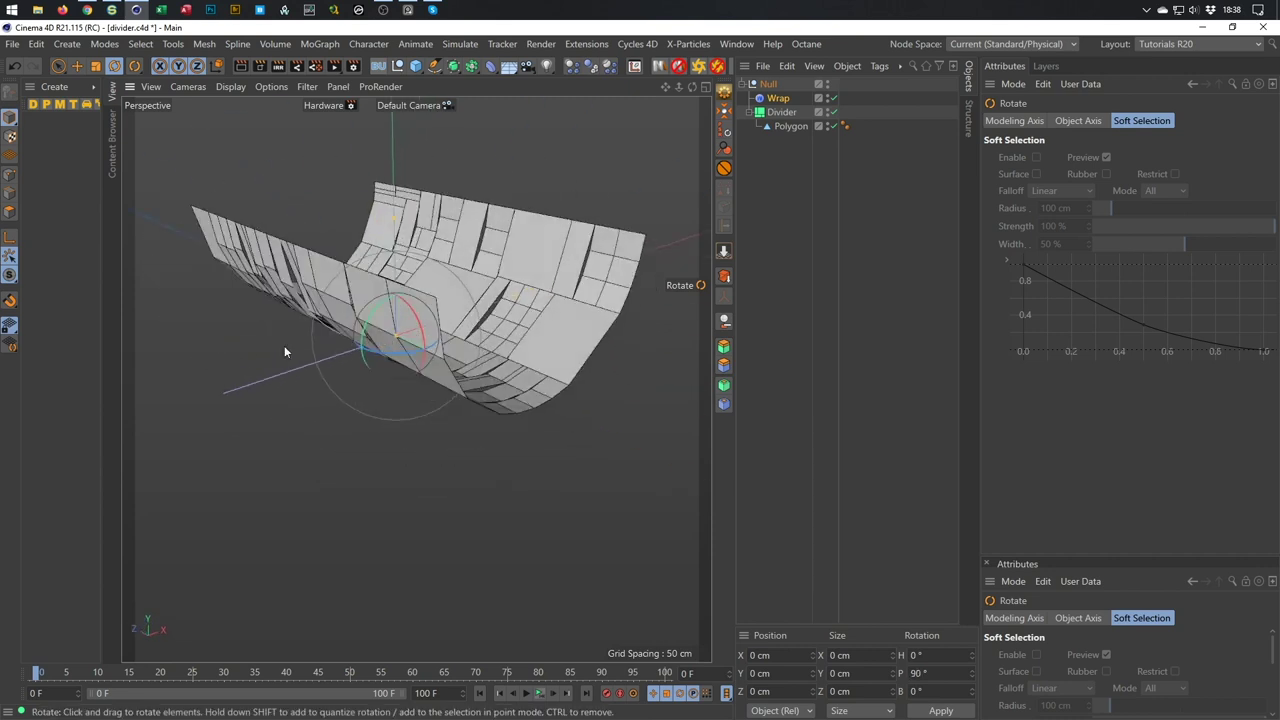
left_click_drag(323, 505, 537, 399, "alt")
Set the Wrap's Longitude Start to 0° to close the tube.
left_click(778, 98)
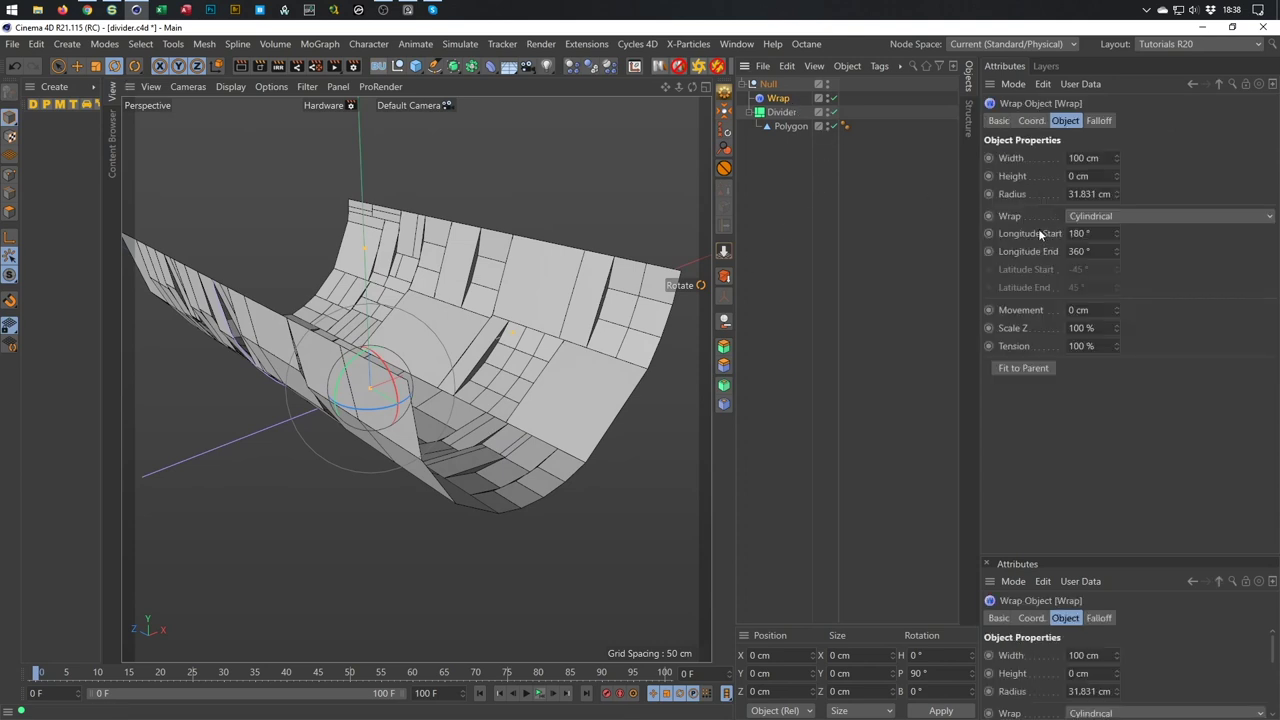
left_click(1102, 234)
type("0")
key("Return")
scroll(449, 348, "down", 5)
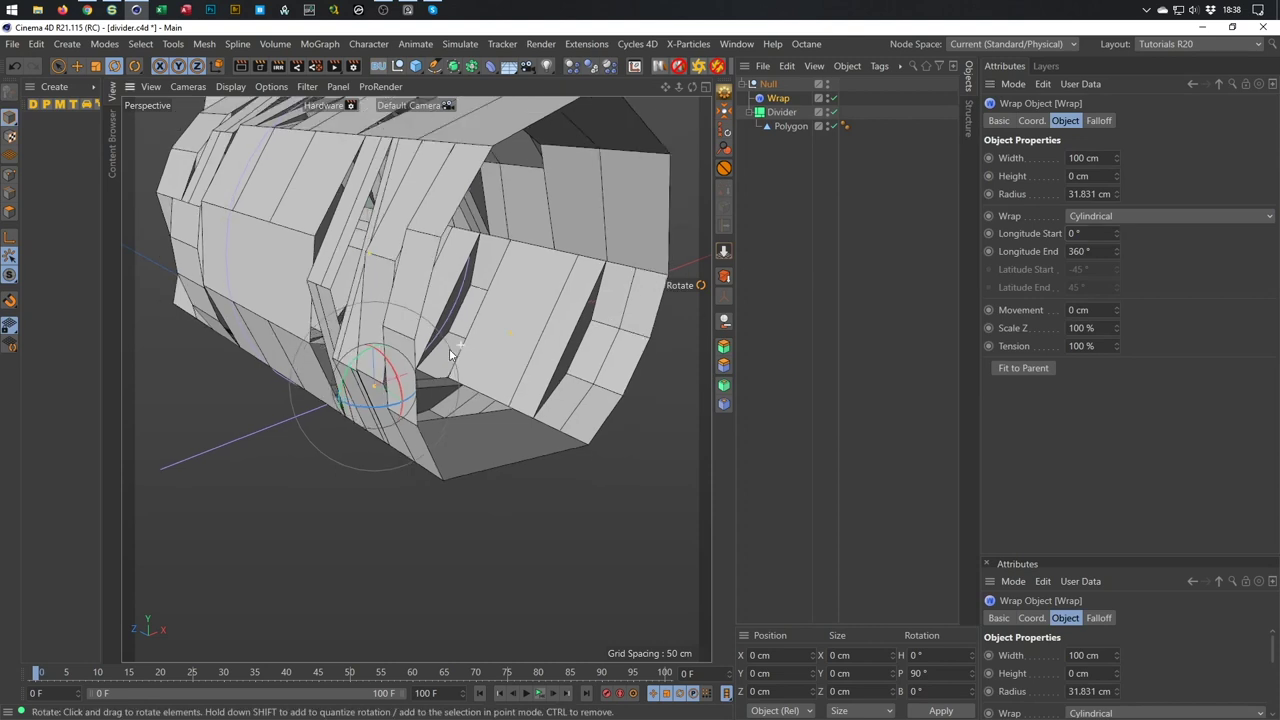
left_click_drag(430, 430, 490, 479, "alt")
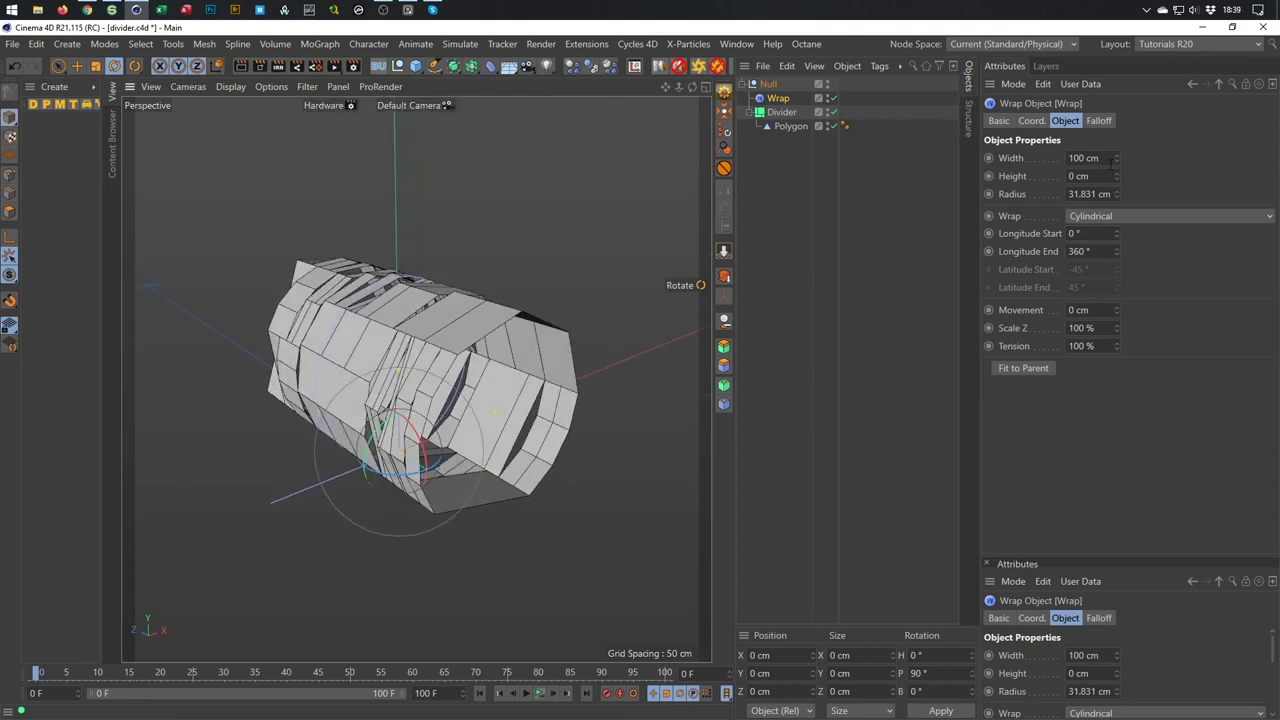
Set the Wrap Object's Radius to 10 cm.
left_click(1102, 194)
type("10")
key("Return")
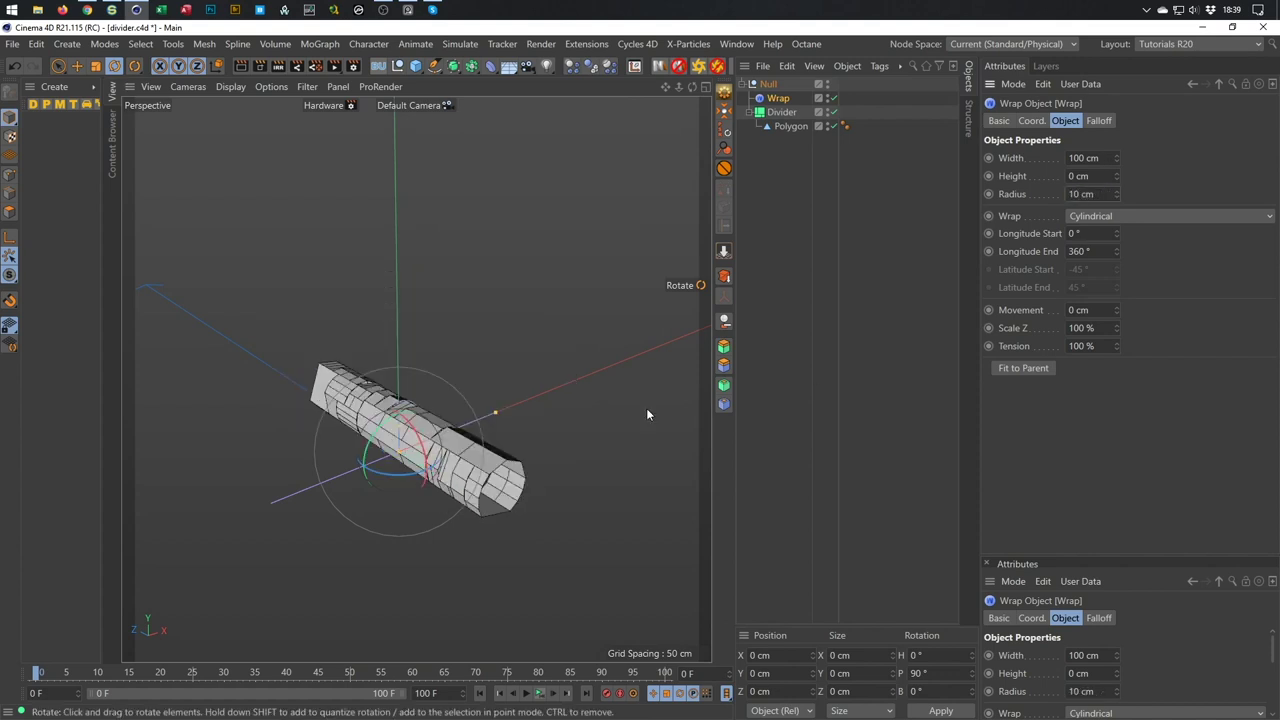
scroll(520, 460, "up", 6)
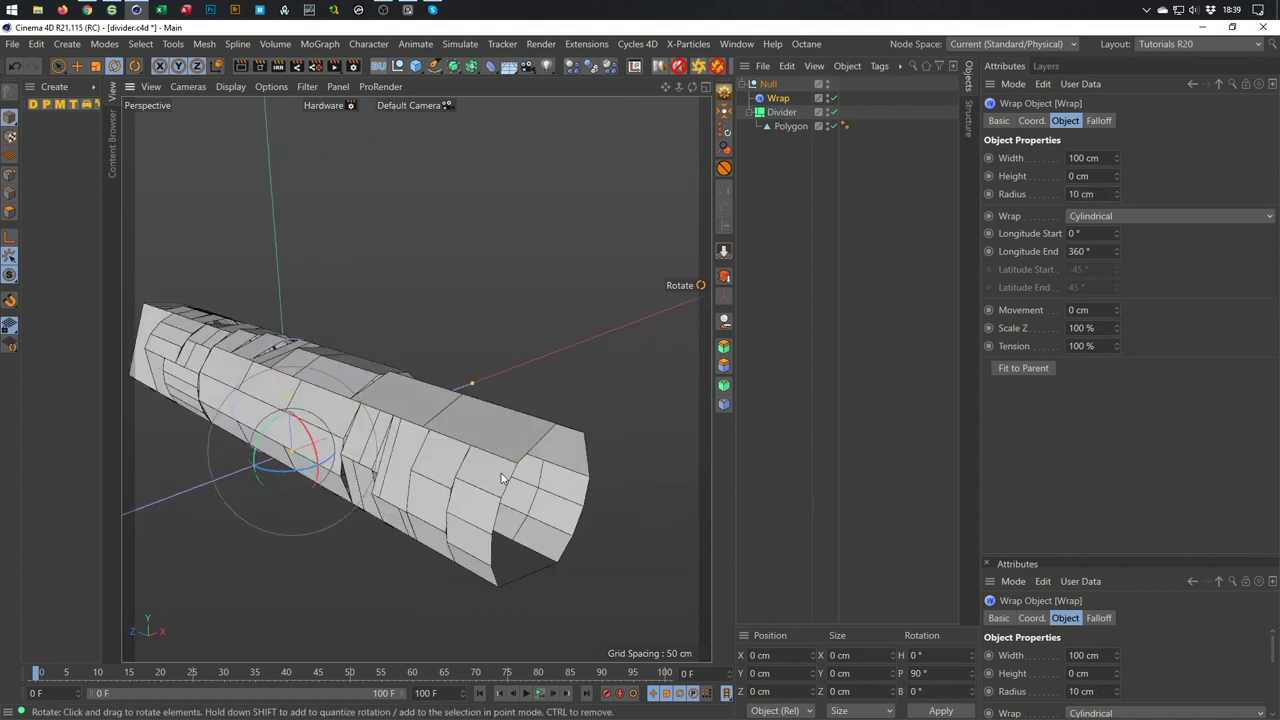
left_click_drag(501, 473, 558, 433, "alt")
scroll(558, 433, "up", 4)
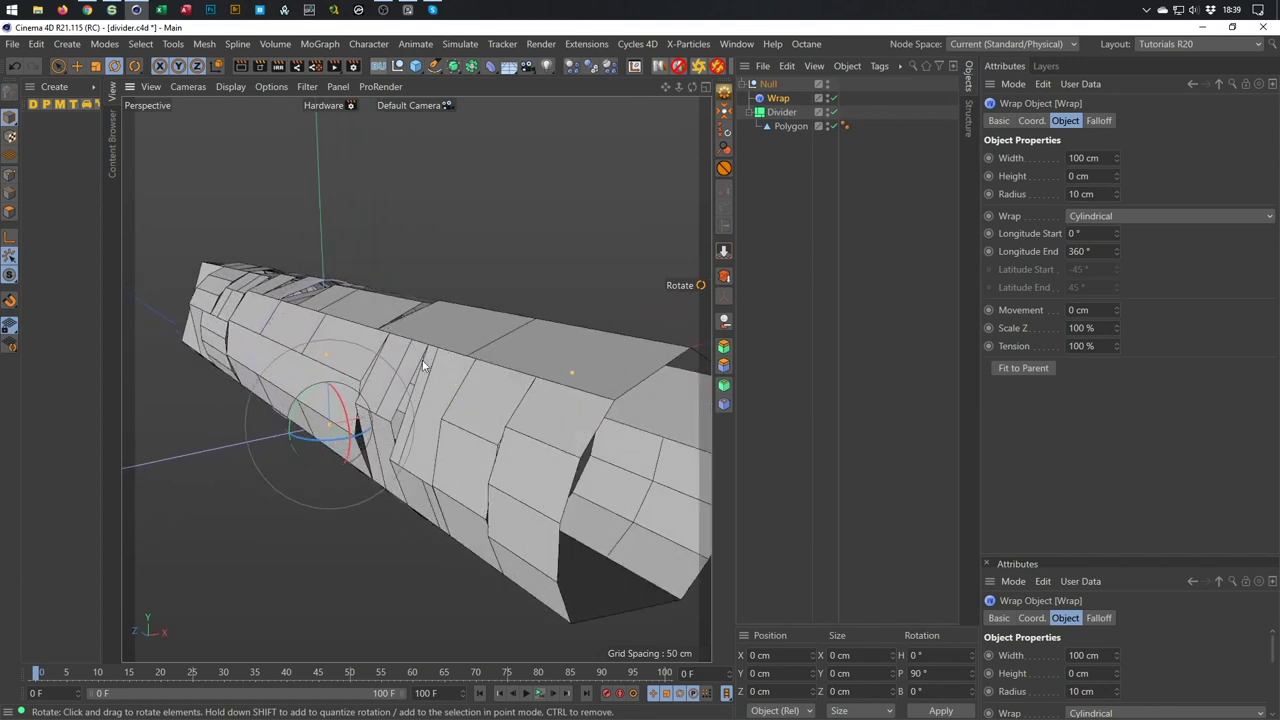
scroll(424, 367, "up", 4)
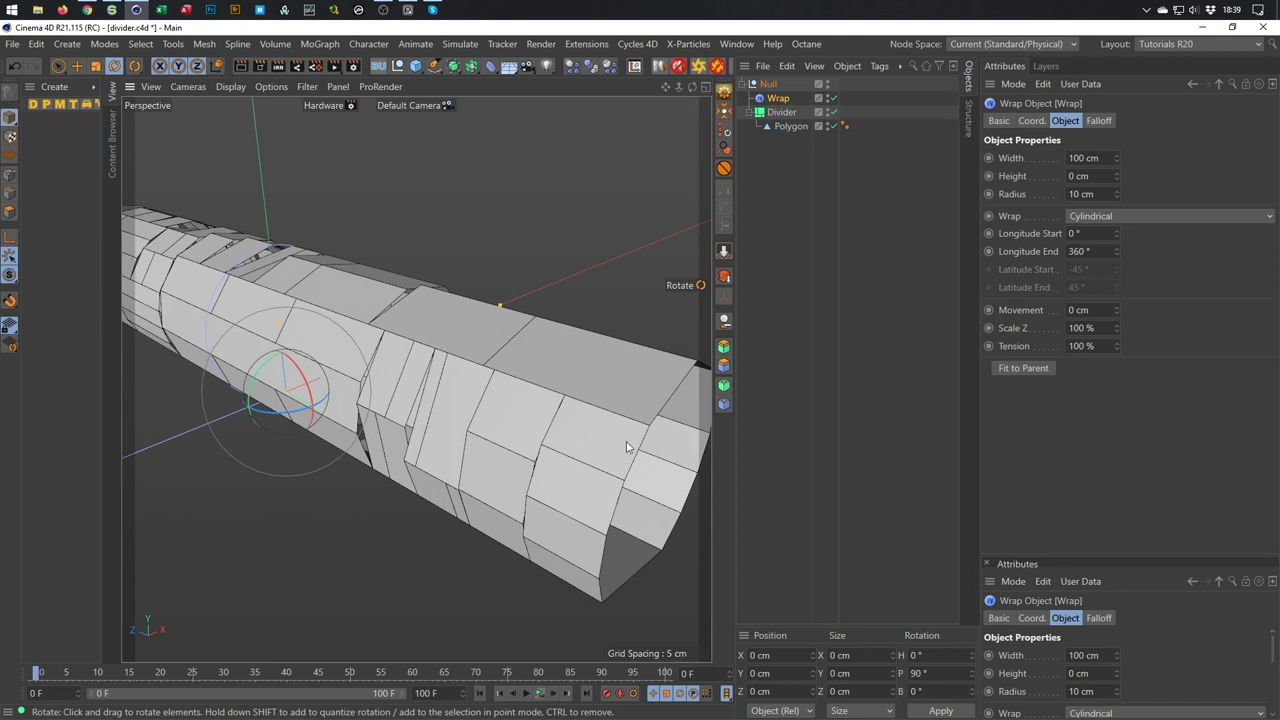
scroll(629, 447, "down", 4)
left_click_drag(466, 455, 469, 480, "alt")
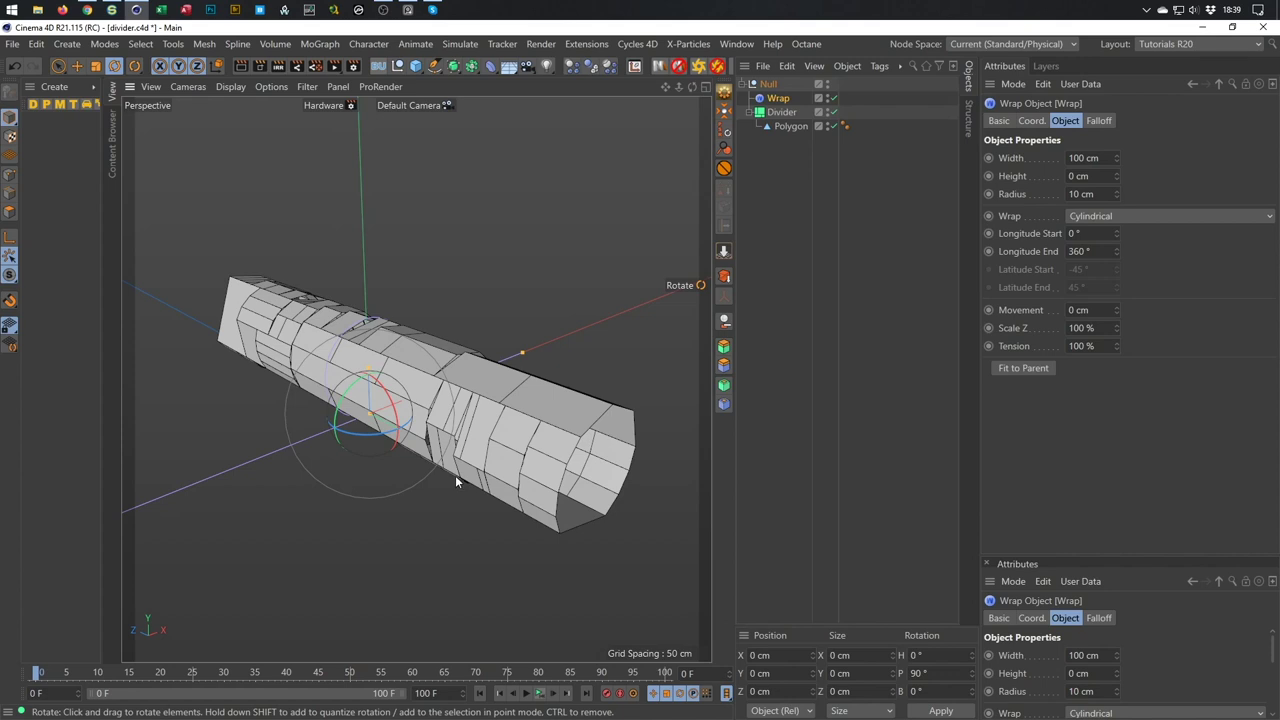
Add a Subdivision Surface around the Null and toggle it off and on to compare.
left_click(770, 85)
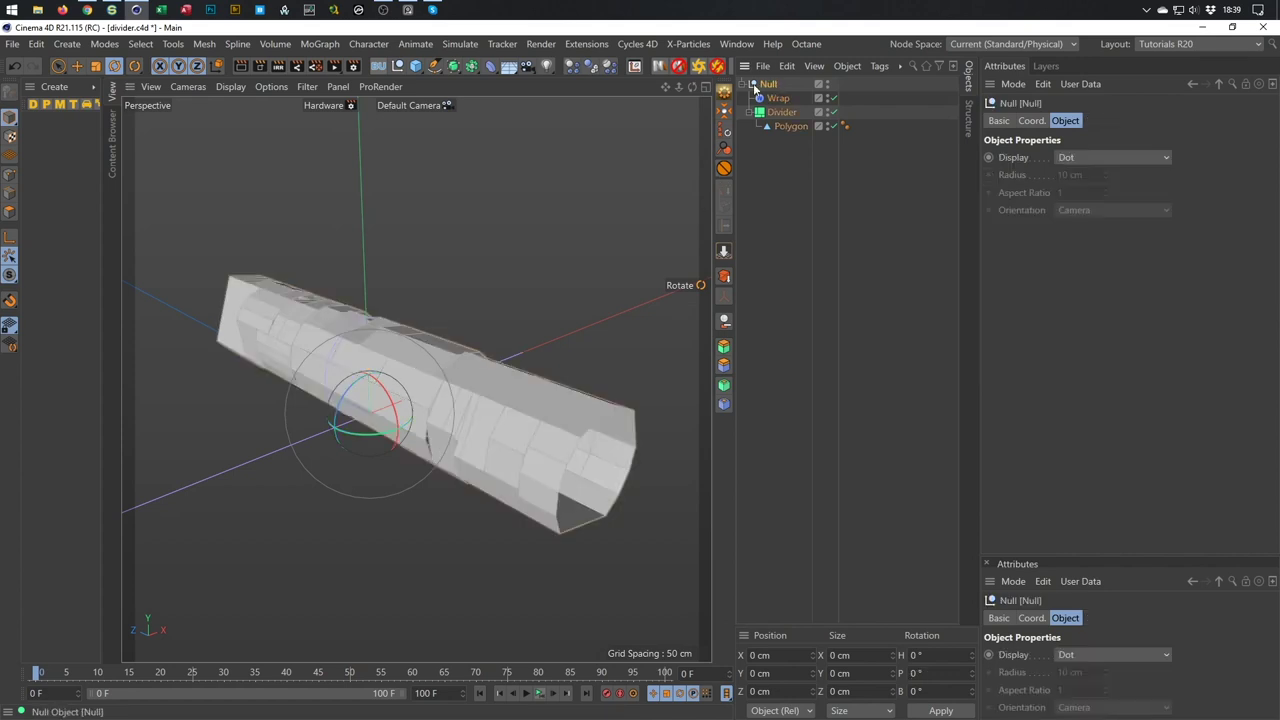
left_click(462, 68, "alt")
left_click_drag(490, 428, 531, 415, "alt")
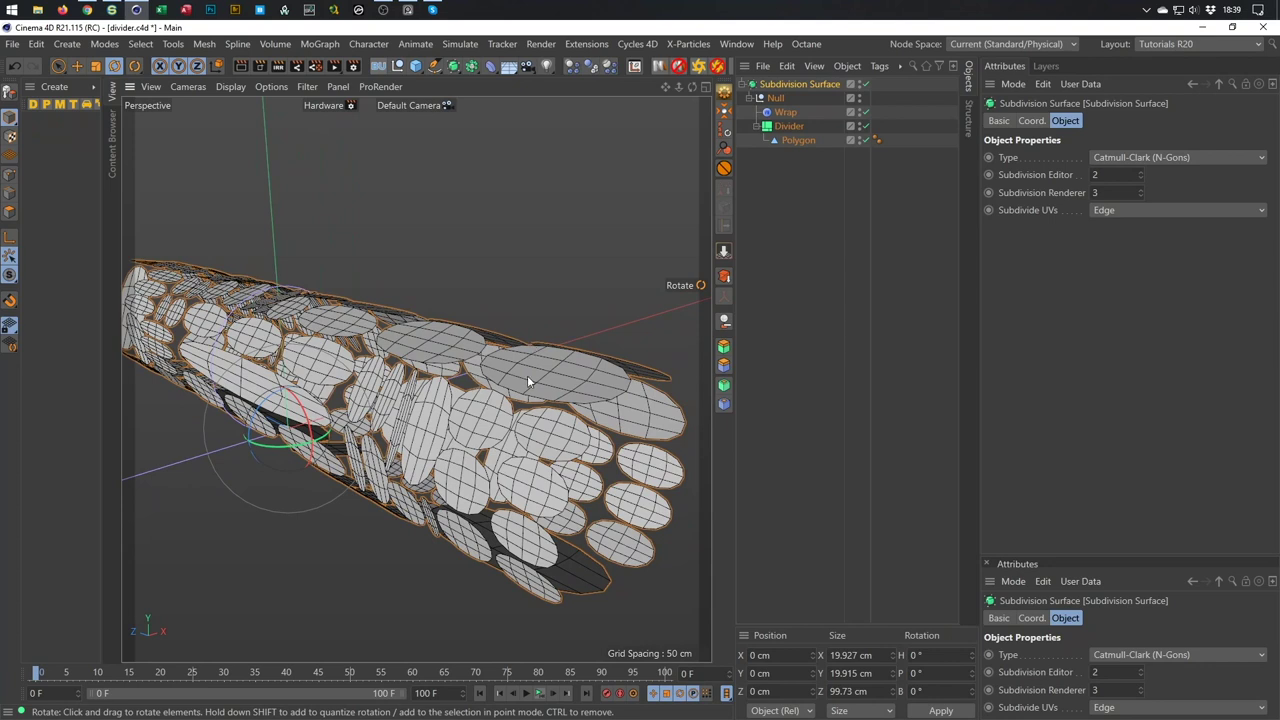
left_click(866, 85)
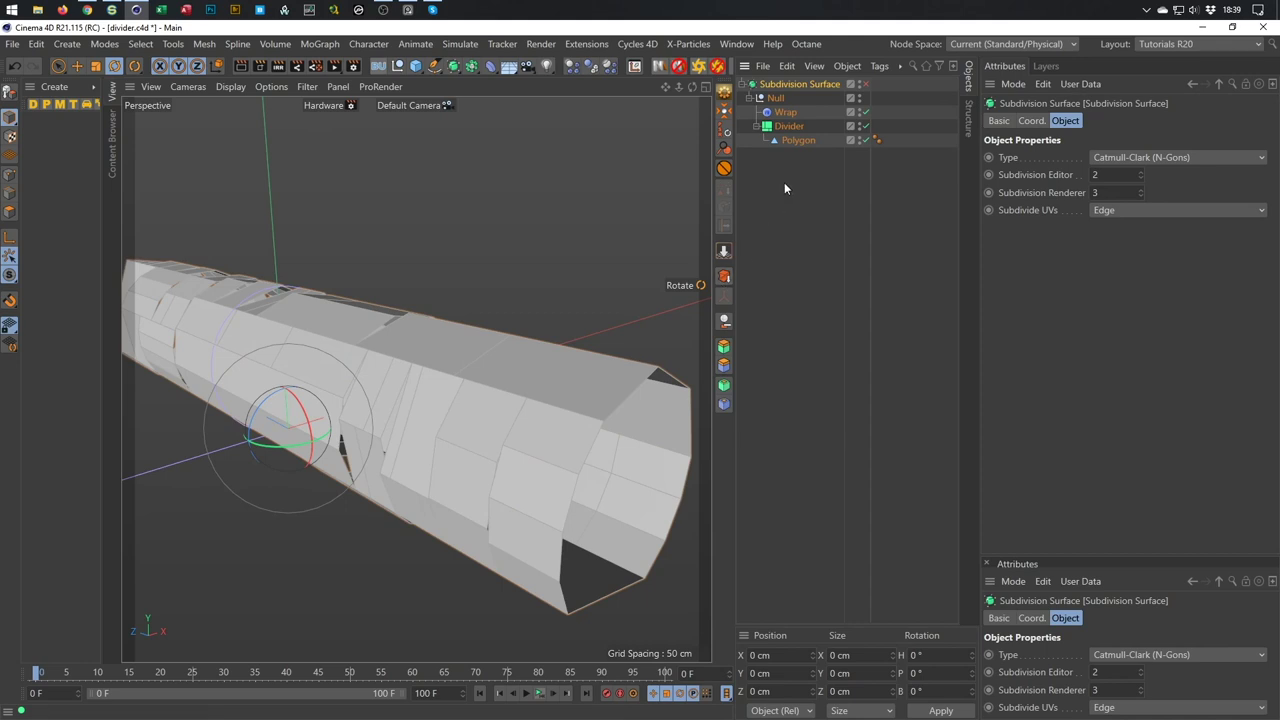
left_click_drag(465, 398, 491, 388, "alt")
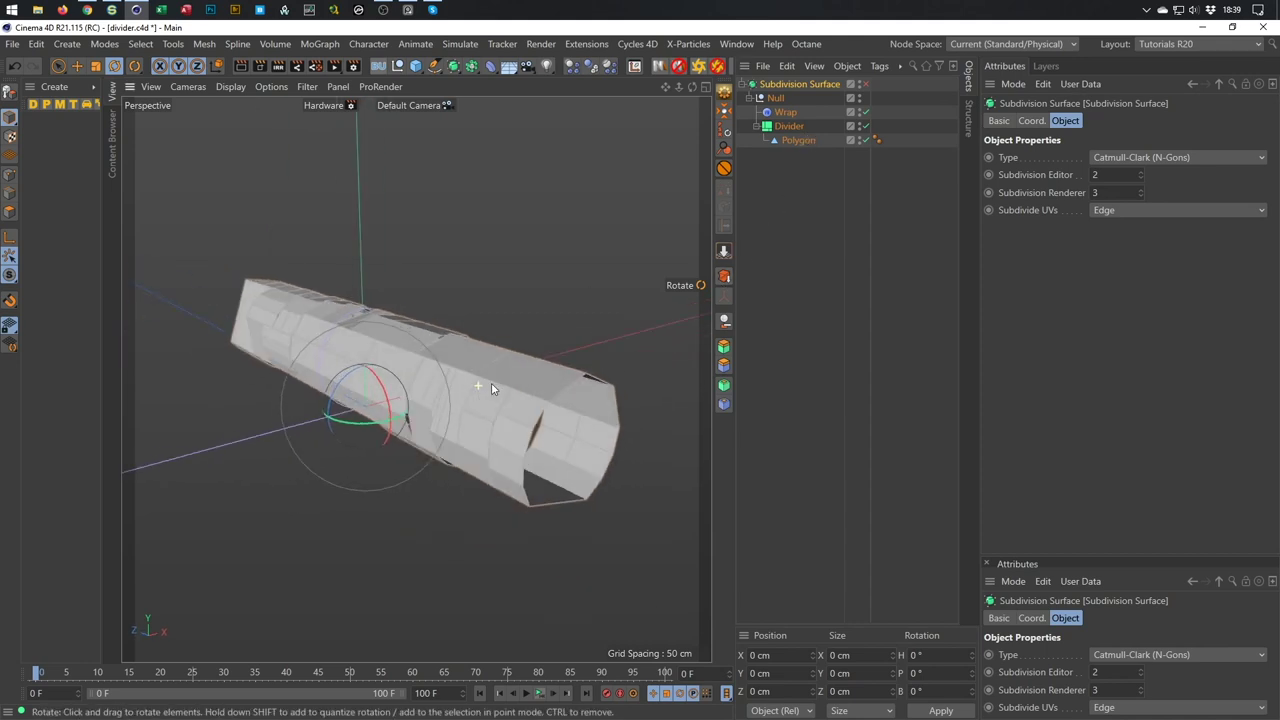
left_click(866, 85)
mouse_move(515, 390)
left_mouse_down("alt")
mouse_move(543, 380)
mouse_move(575, 407)
mouse_move(524, 392)
left_mouse_up("alt")
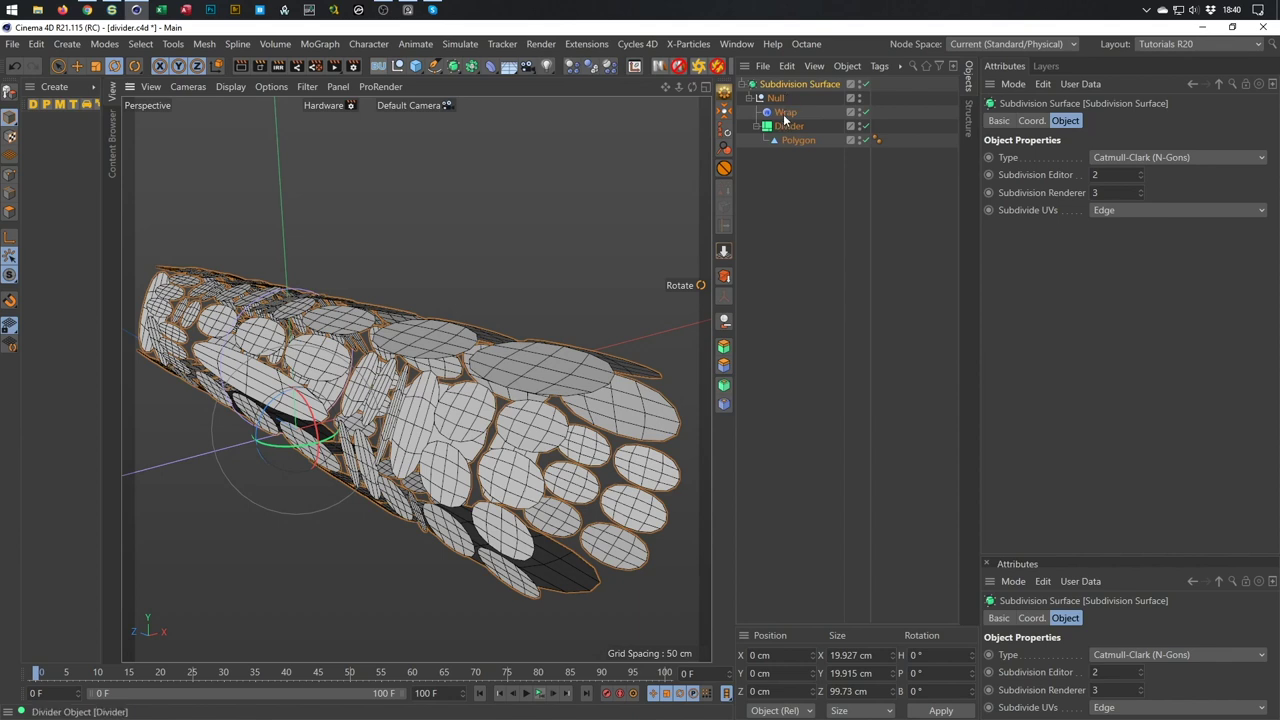
Move the Null to the top level and nest the Subdivision Surface inside it after Wrap.
left_click_drag(776, 98, 792, 166)
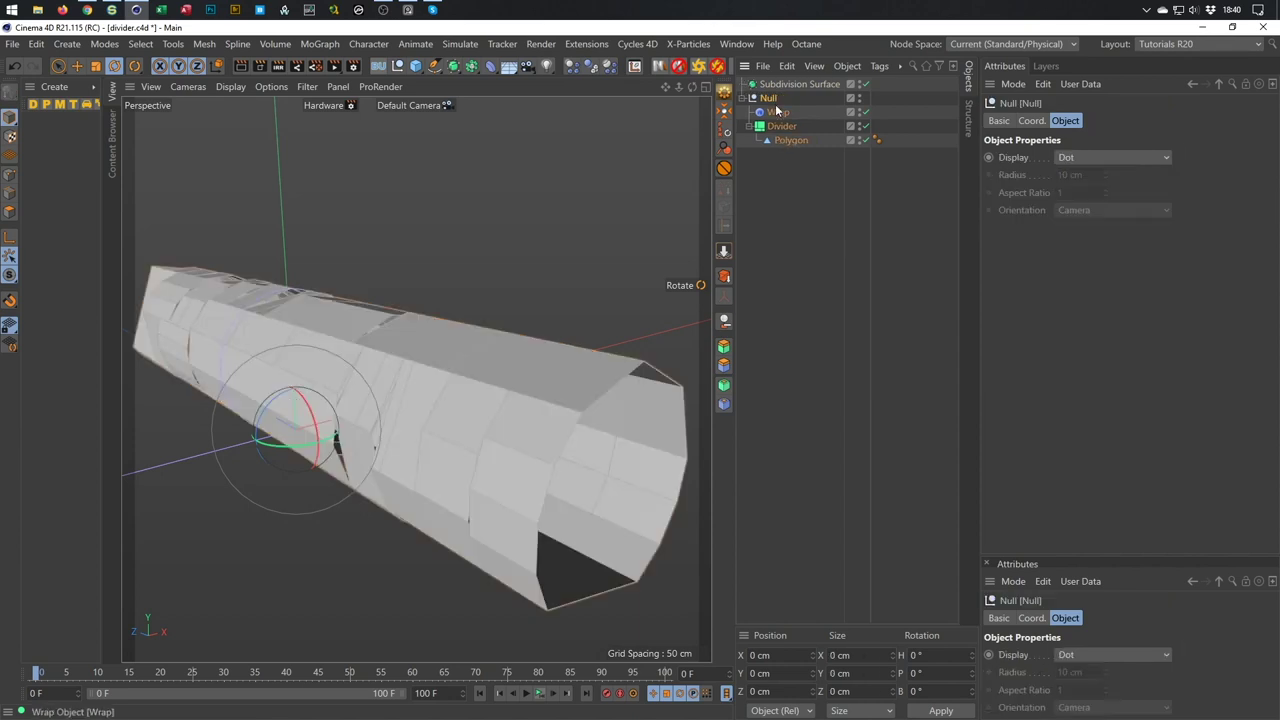
left_click_drag(775, 87, 798, 115)
scroll(480, 400, "up", 3)
left_click_drag(509, 410, 483, 398, "alt")
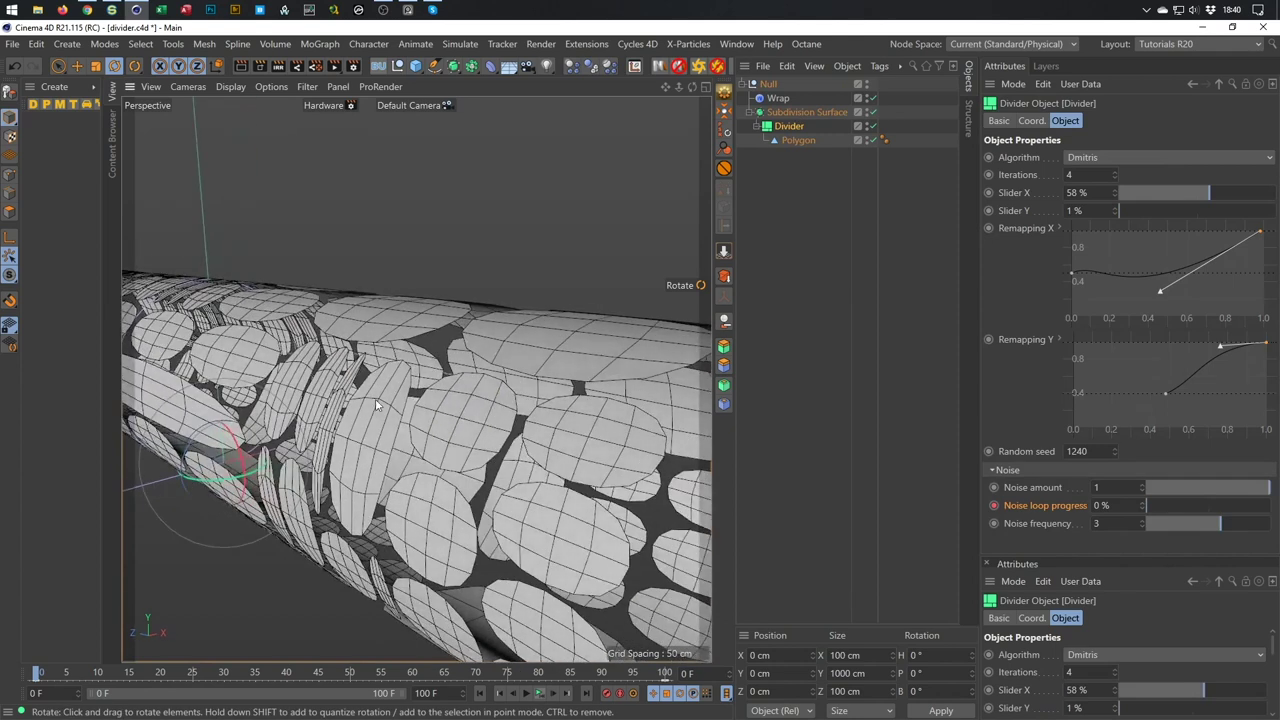
Set the Subdivision Surface type to OpenSubdiv Bilinear with editor subdivision 3.
left_click(812, 113)
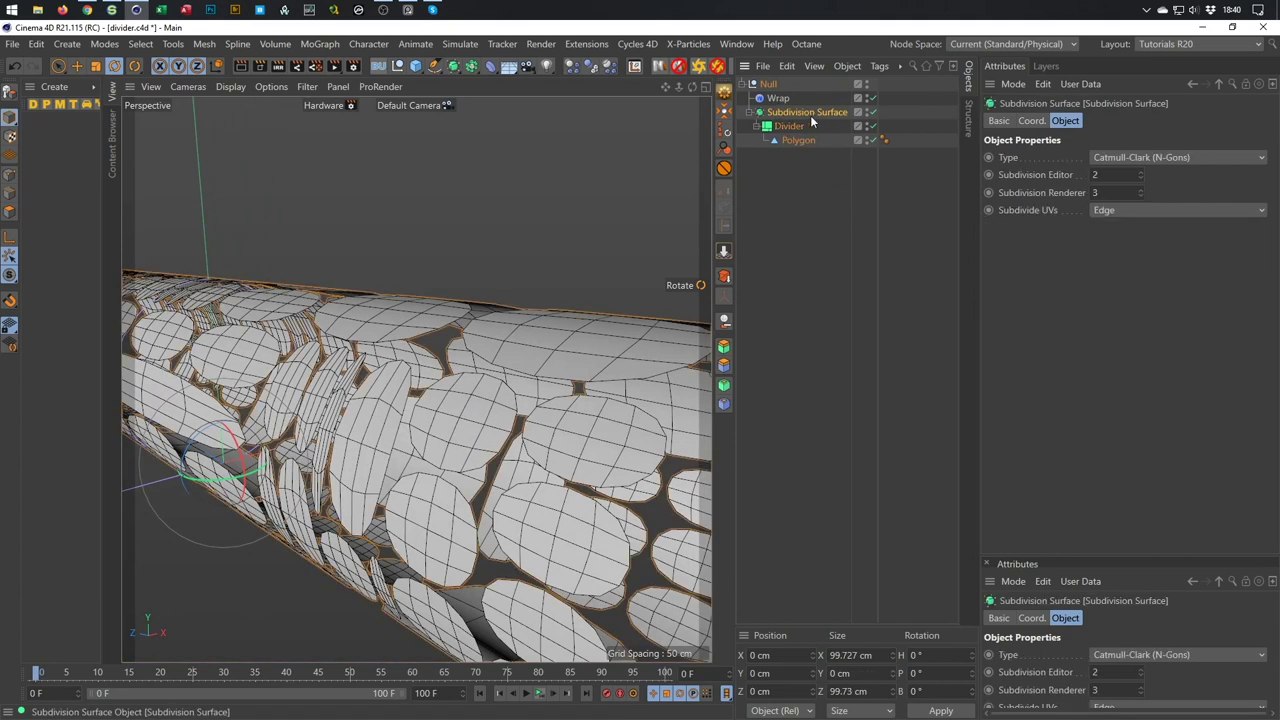
left_click(1141, 157)
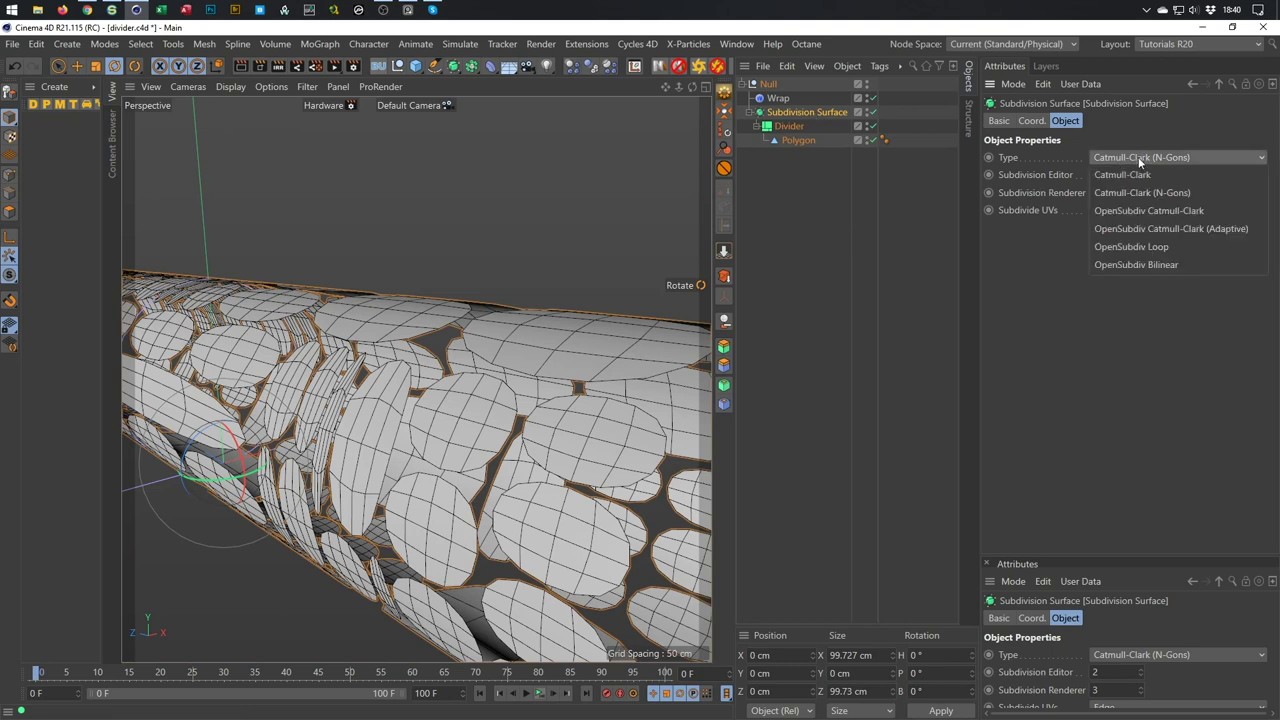
left_click(1117, 266)
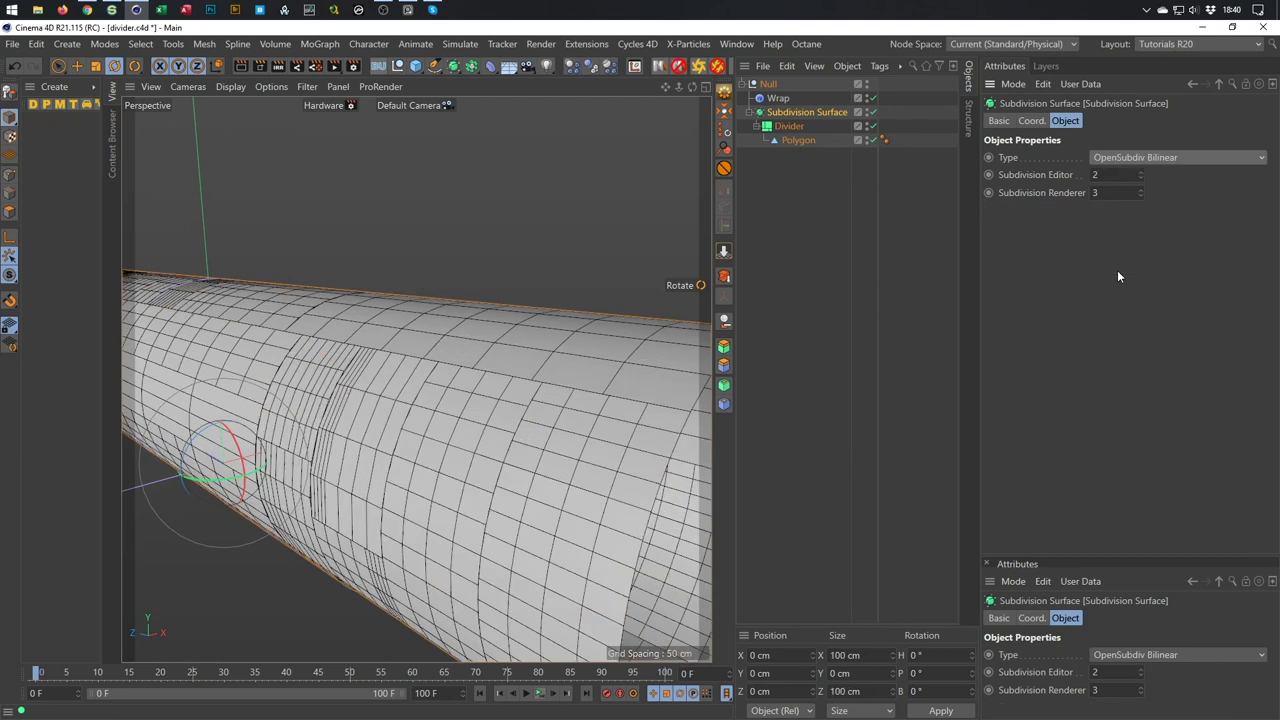
scroll(455, 438, "down", 5)
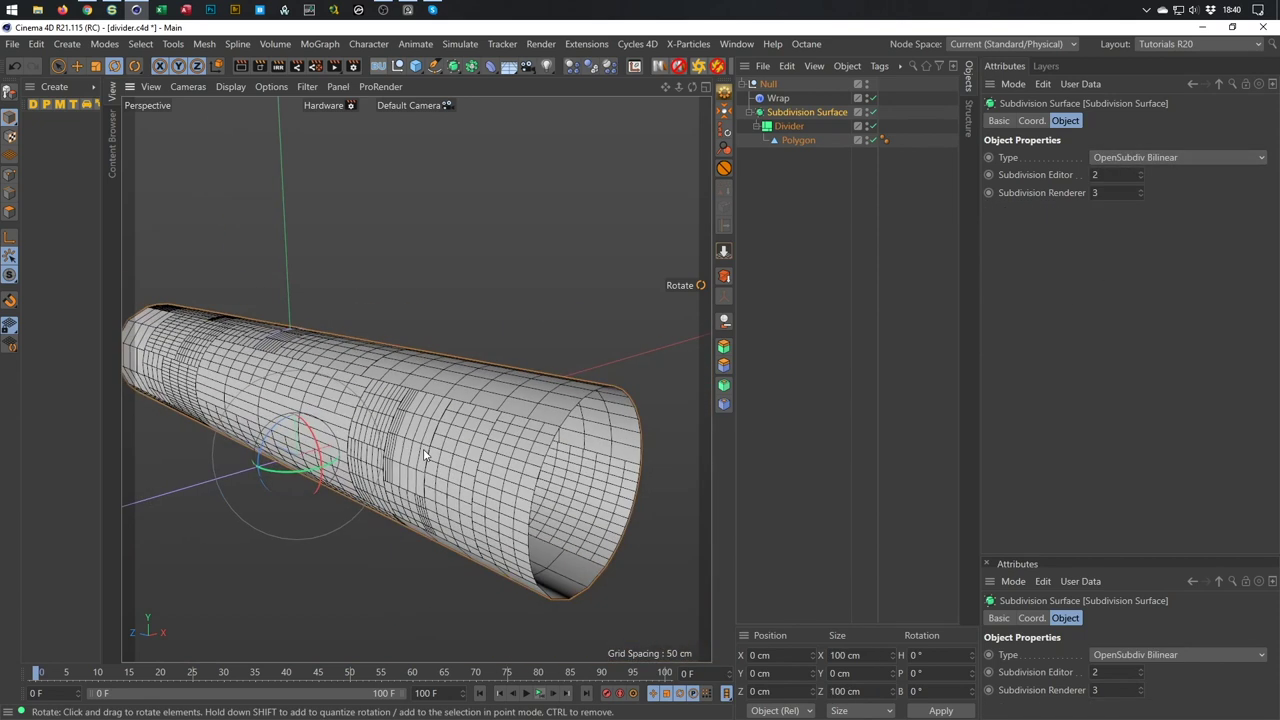
scroll(446, 440, "up", 5)
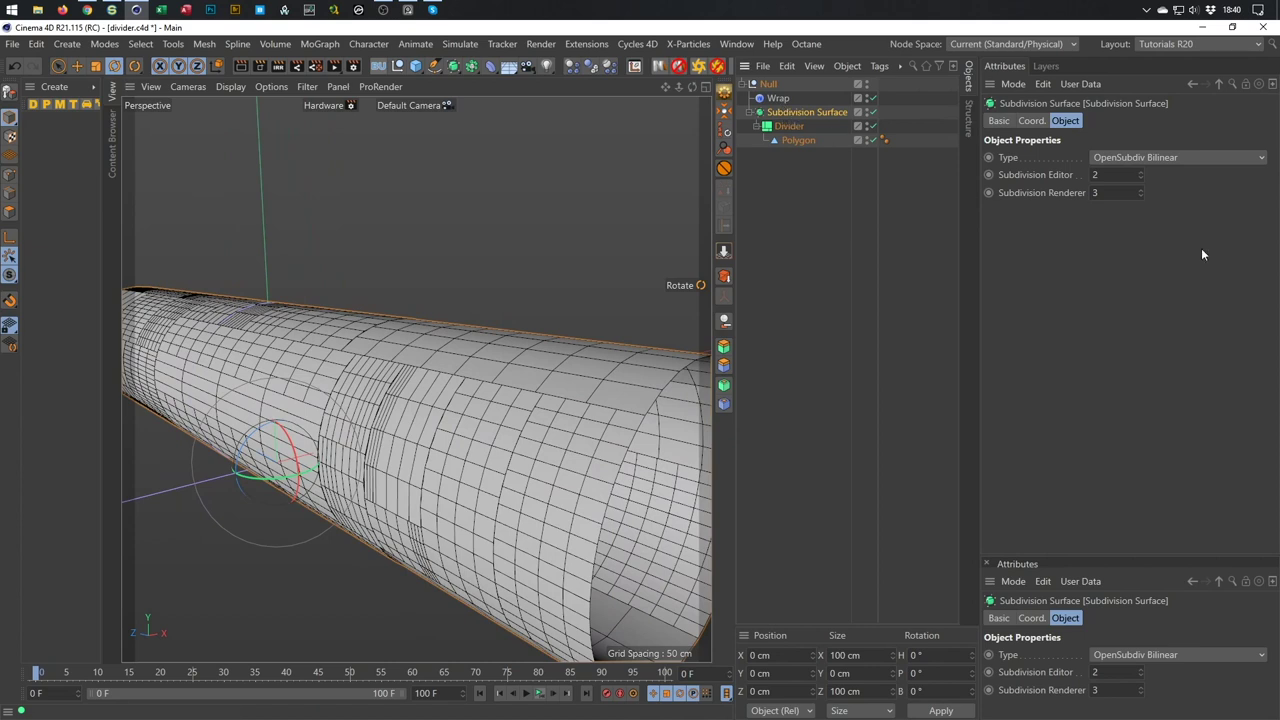
left_click(1140, 172)
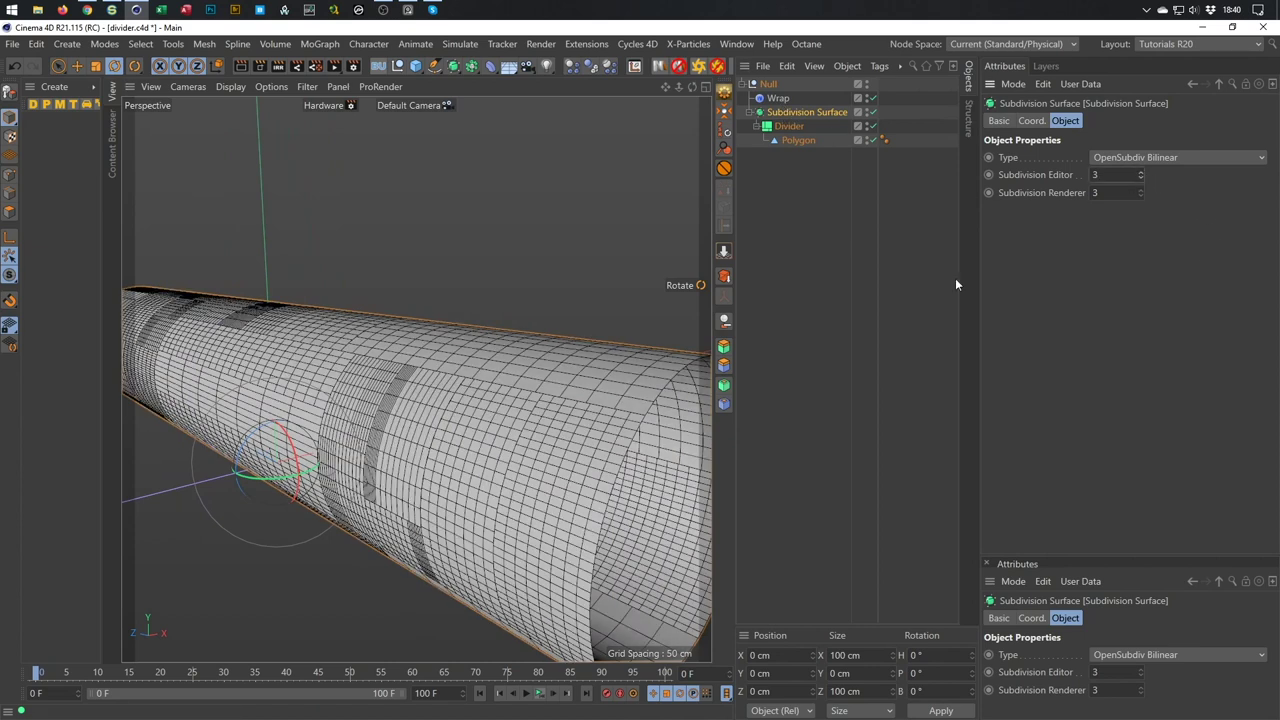
scroll(410, 380, "up", 3)
scroll(410, 380, "up", 2)
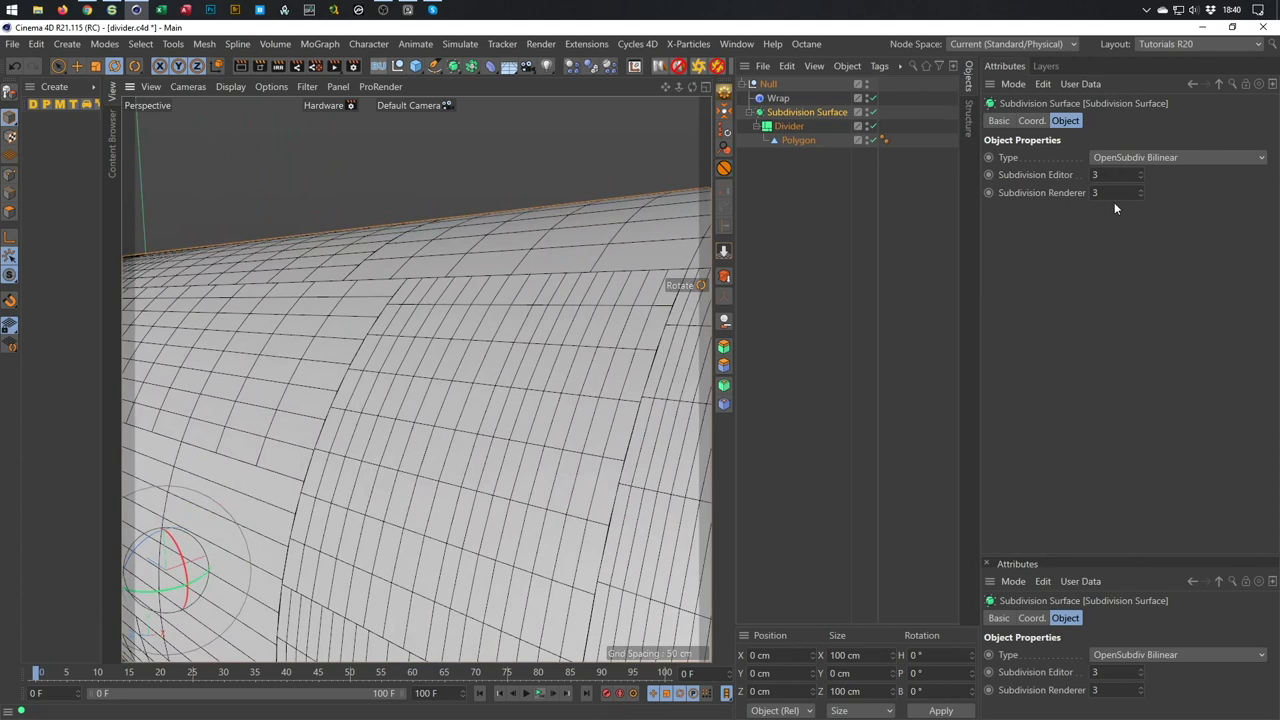
scroll(480, 410, "down", 4)
Switch the viewport display to Isoparms.
left_click_drag(480, 410, 428, 453, "alt")
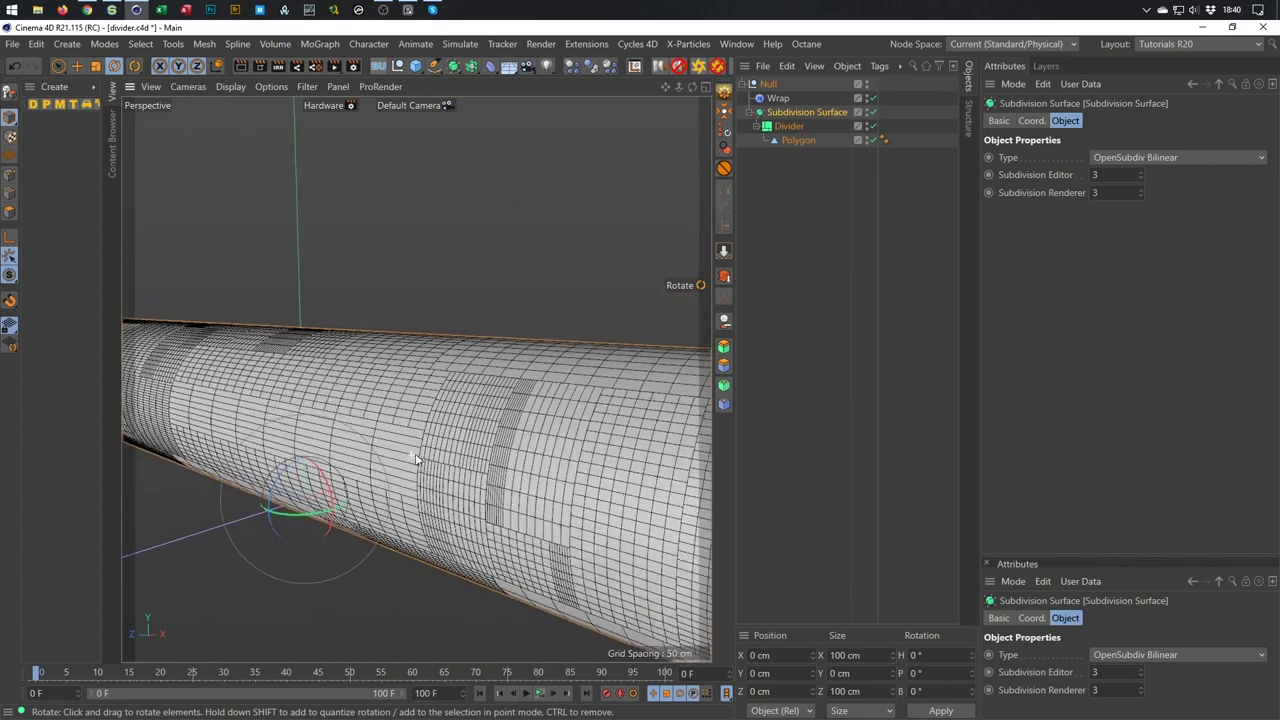
scroll(428, 453, "down", 1)
scroll(380, 480, "down", 4)
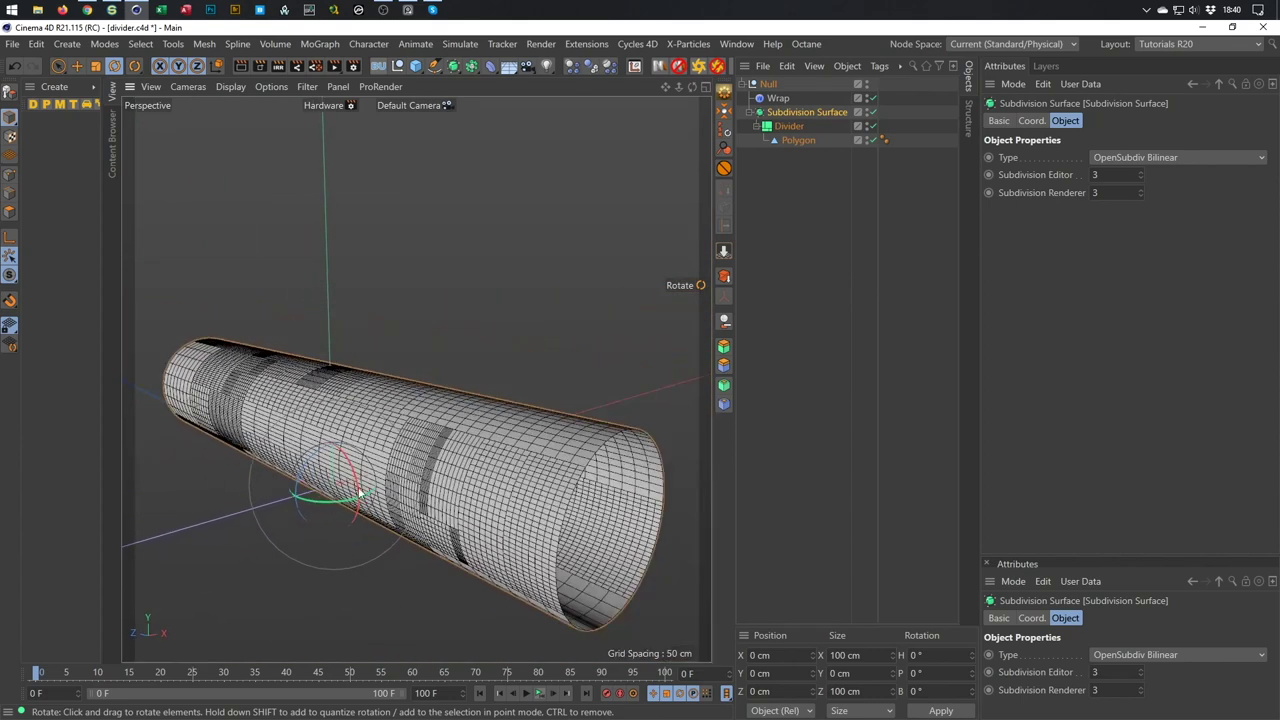
key("n")
key("i")
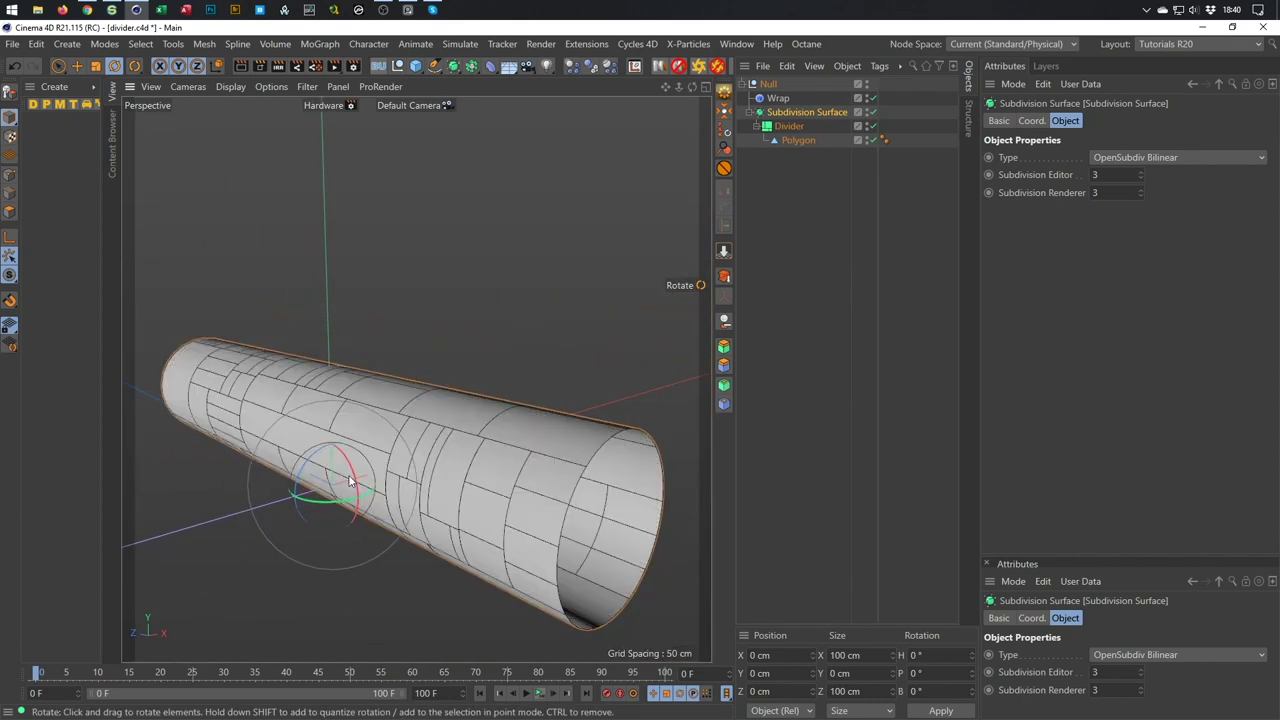
scroll(485, 489, "up", 2)
left_click_drag(550, 500, 466, 484, "alt")
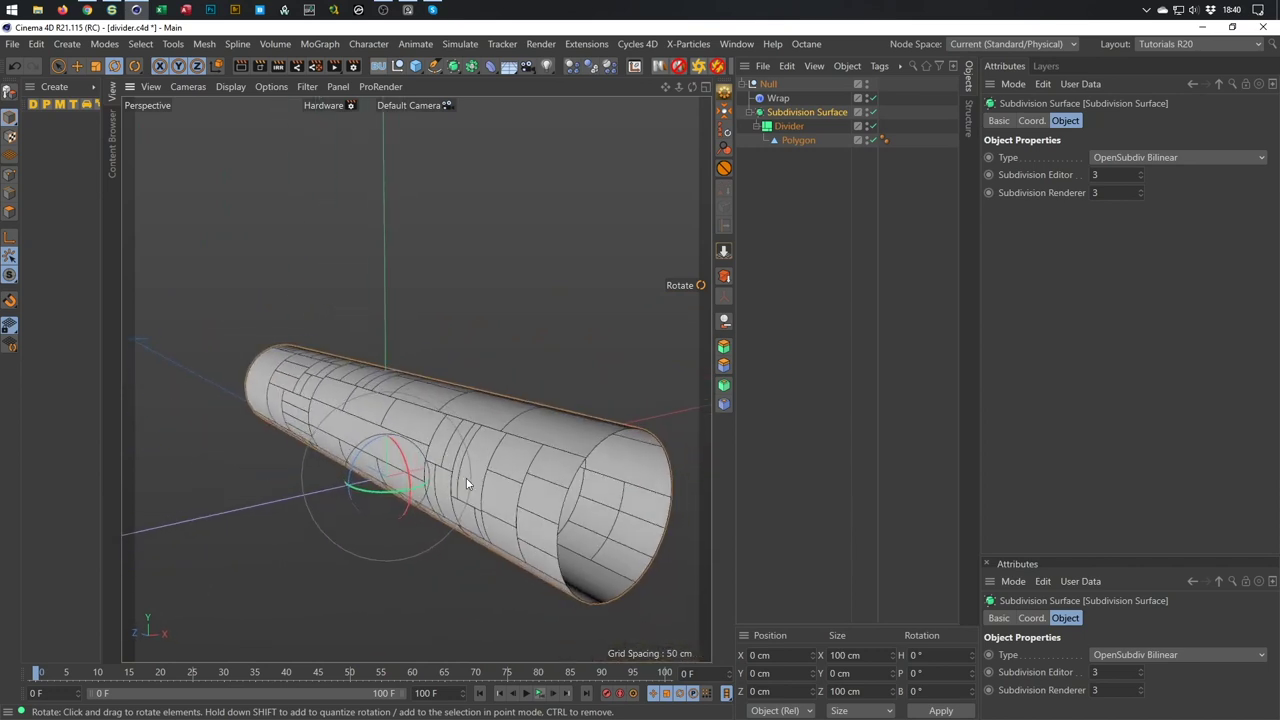
left_click_drag(583, 430, 513, 447, "alt")
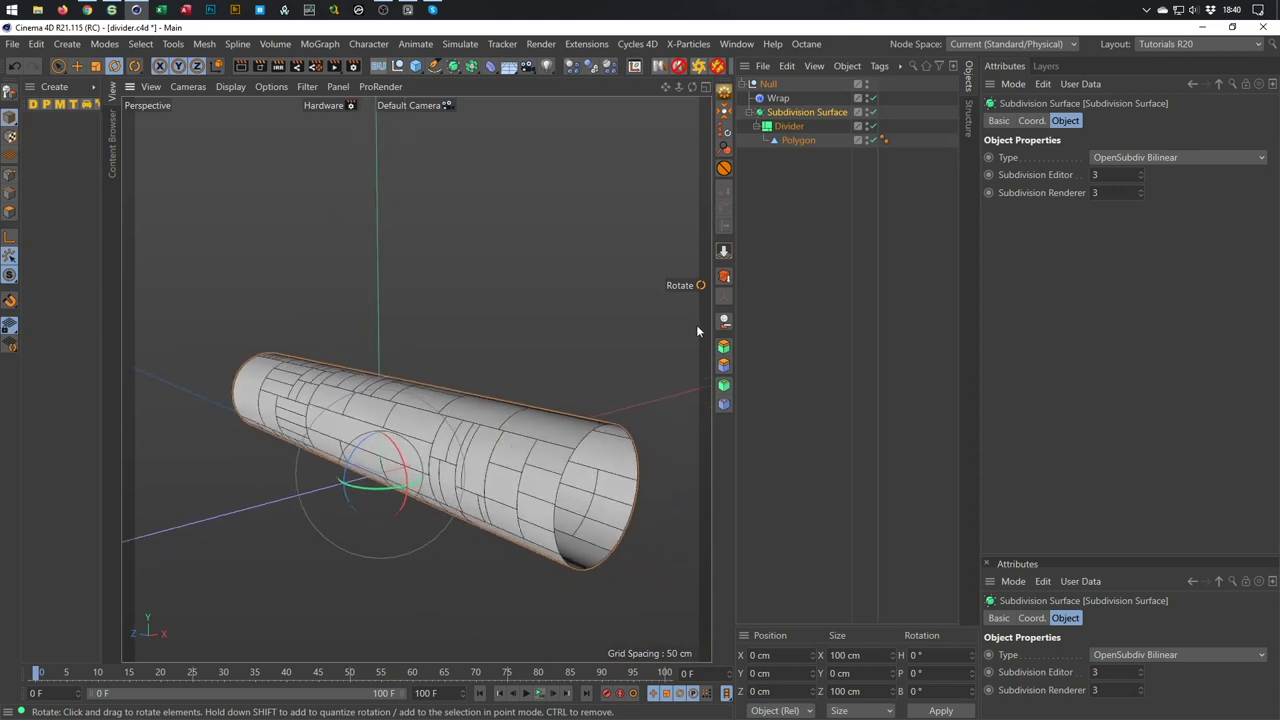
Make a Py-Extrude Generator the parent of the Divider.
left_click(786, 127)
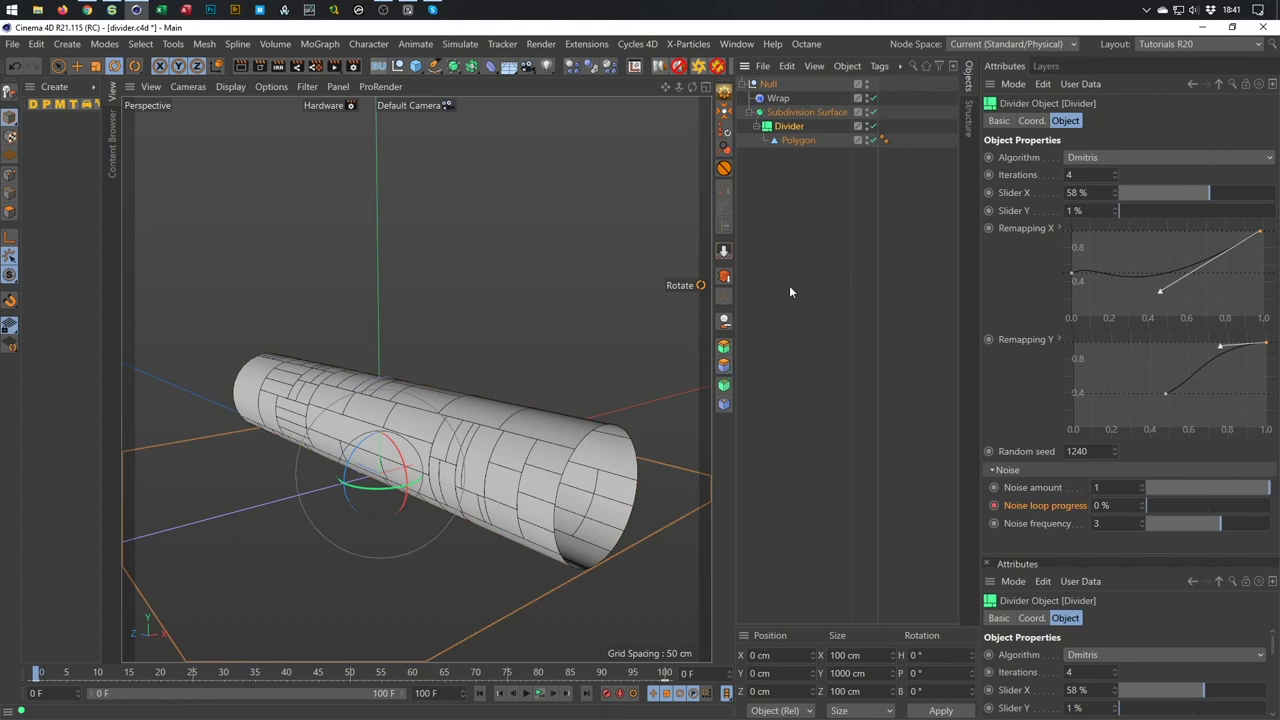
left_click(725, 348, "alt")
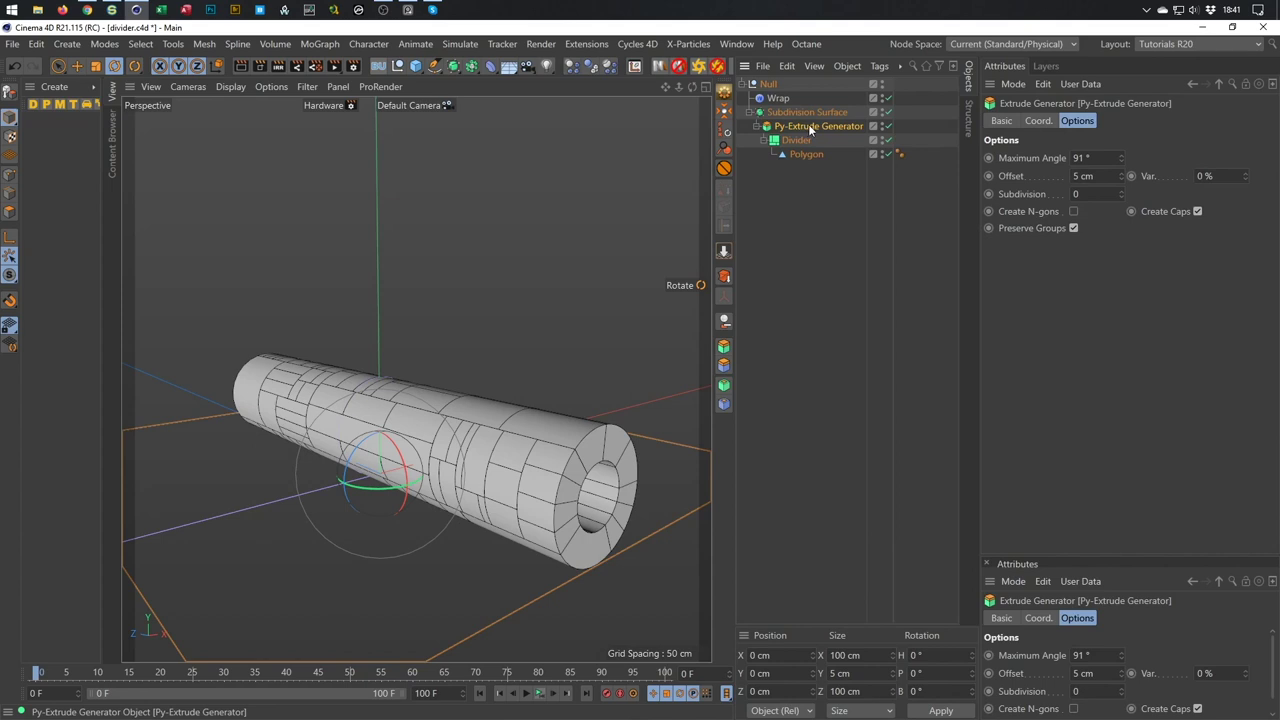
mouse_move(601, 453)
left_mouse_down("alt")
mouse_move(650, 455)
mouse_move(618, 462)
left_mouse_up("alt")
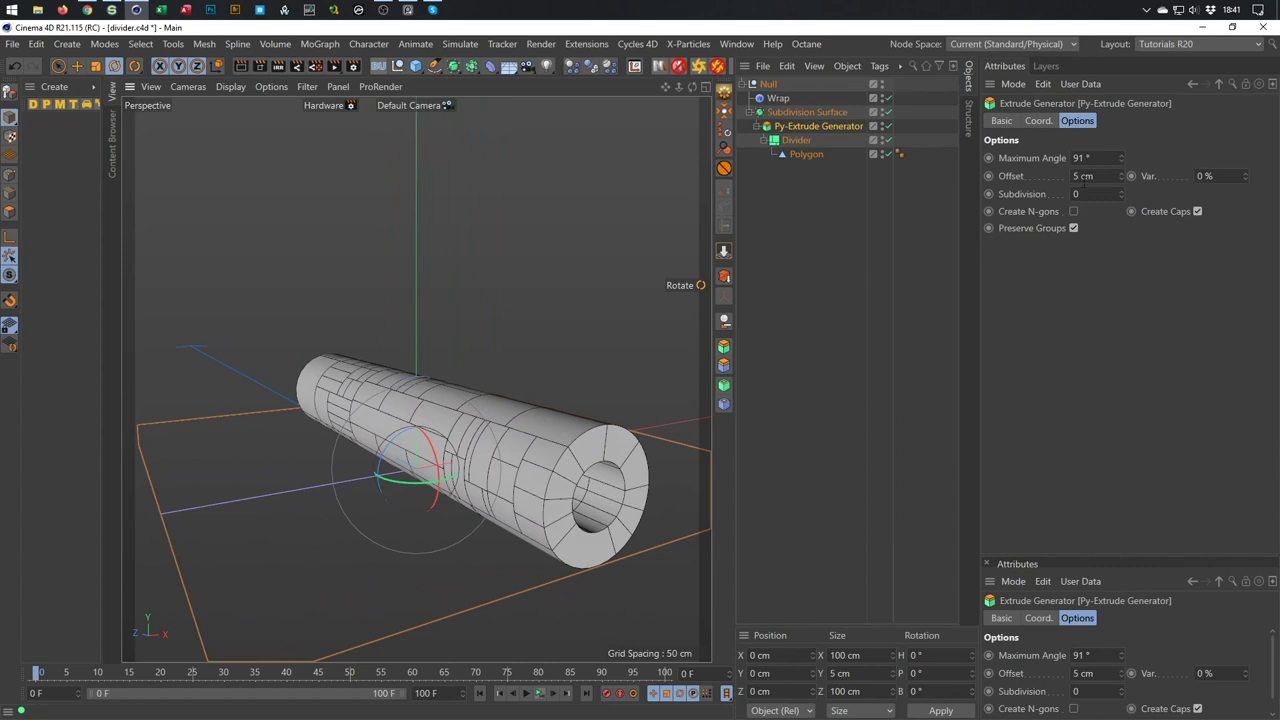
Try extrude offsets of -5 cm and 5 cm, then settle on 4 cm.
left_click_drag(1121, 176, 1121, 204)
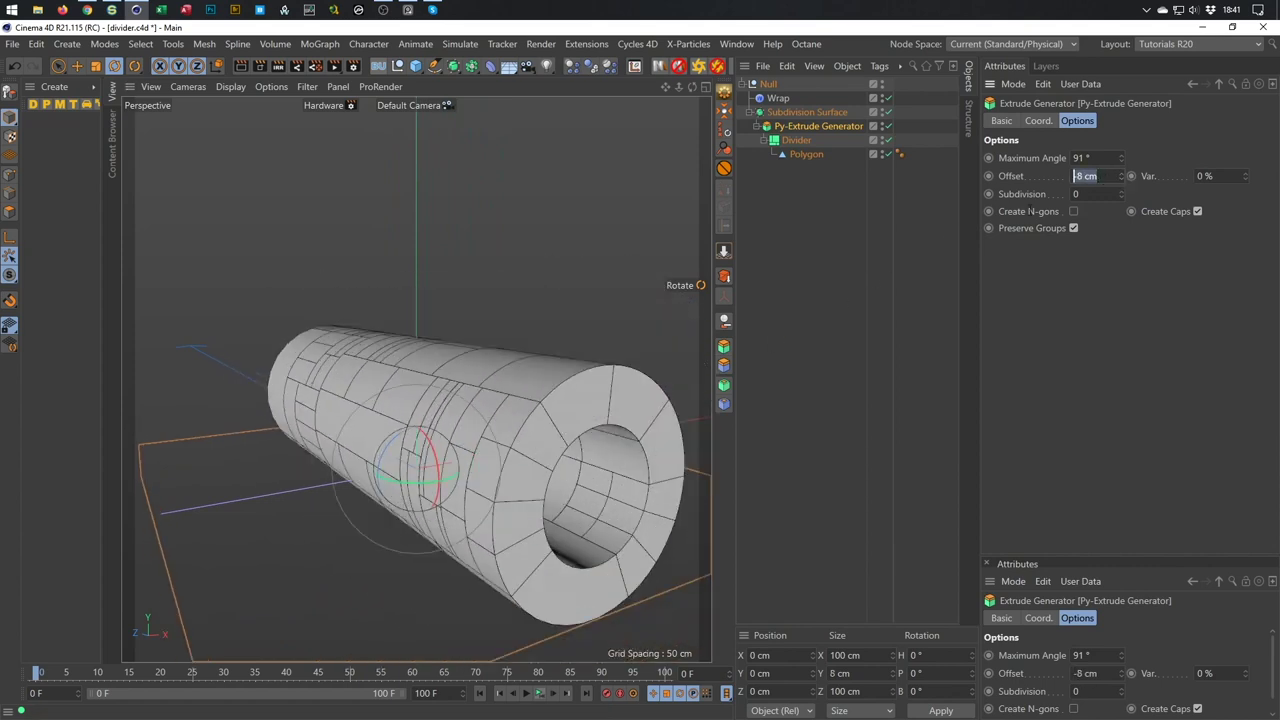
type("-5")
key("Return")
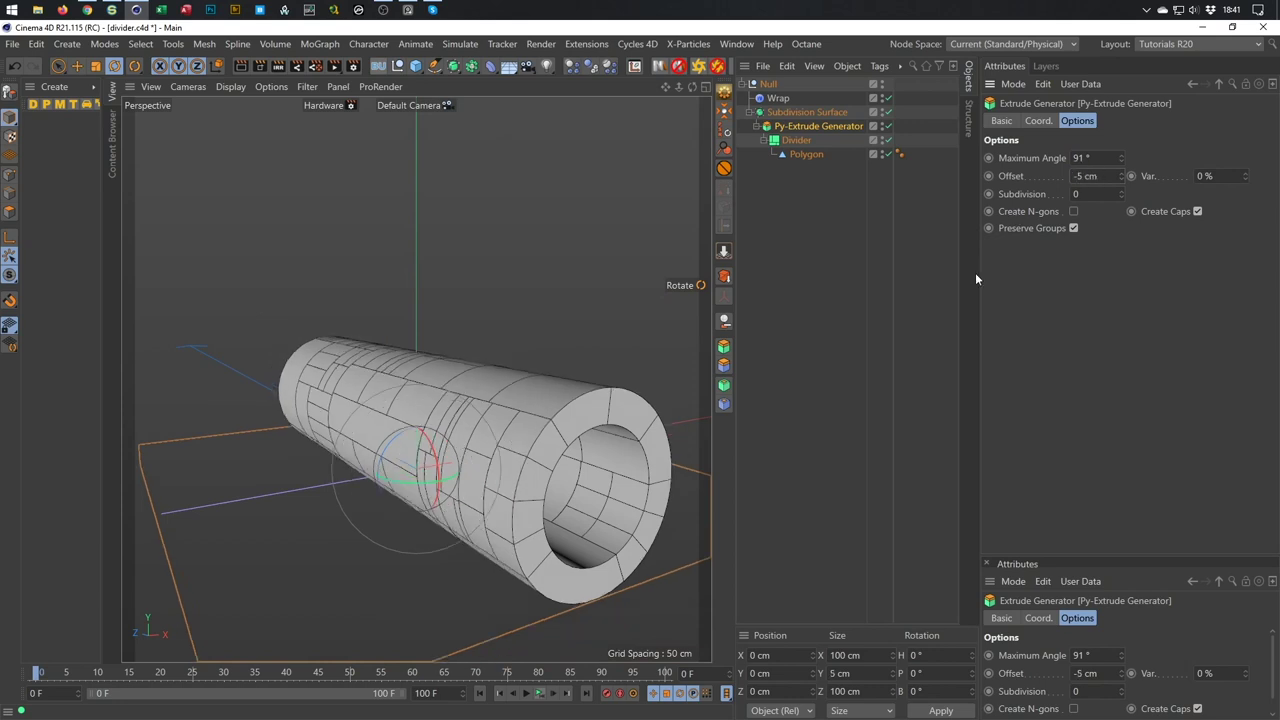
left_click(1110, 176)
type("5")
key("Return")
mouse_move(588, 454)
left_mouse_down("alt")
mouse_move(650, 445)
mouse_move(561, 436)
mouse_move(574, 460)
mouse_move(594, 461)
left_mouse_up("alt")
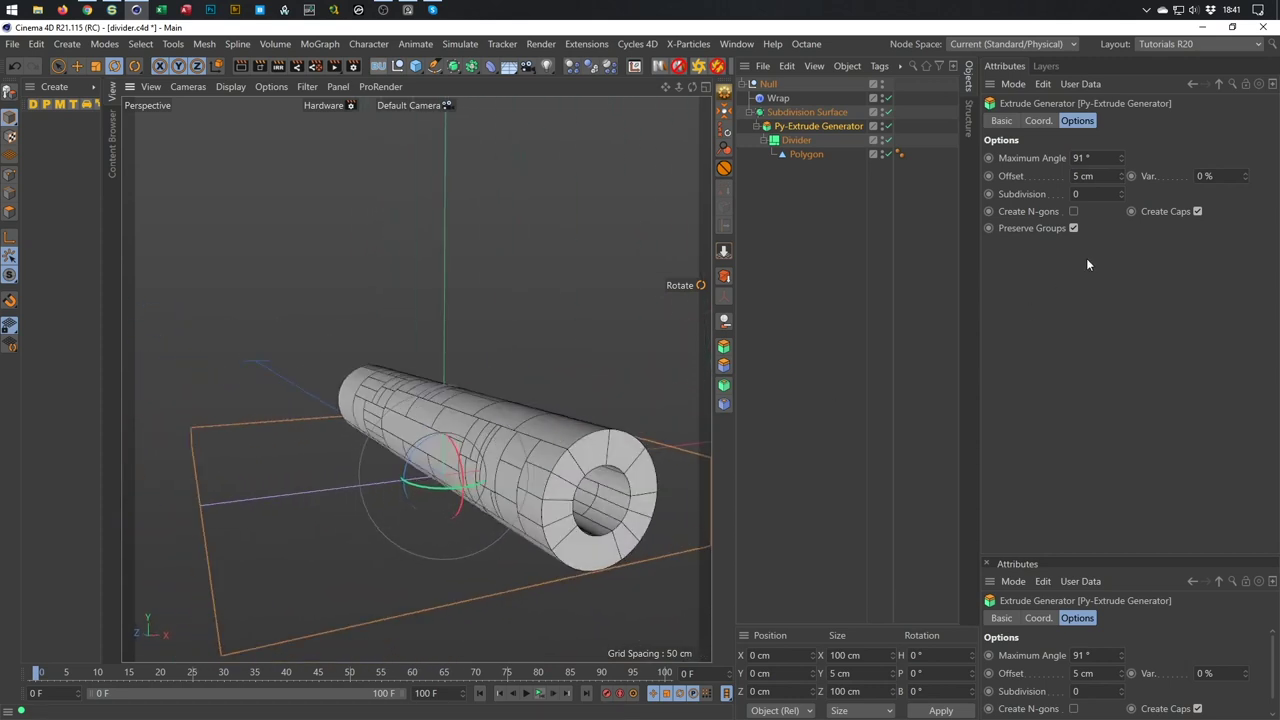
left_click(1121, 180)
left_click_drag(620, 512, 580, 530, "alt")
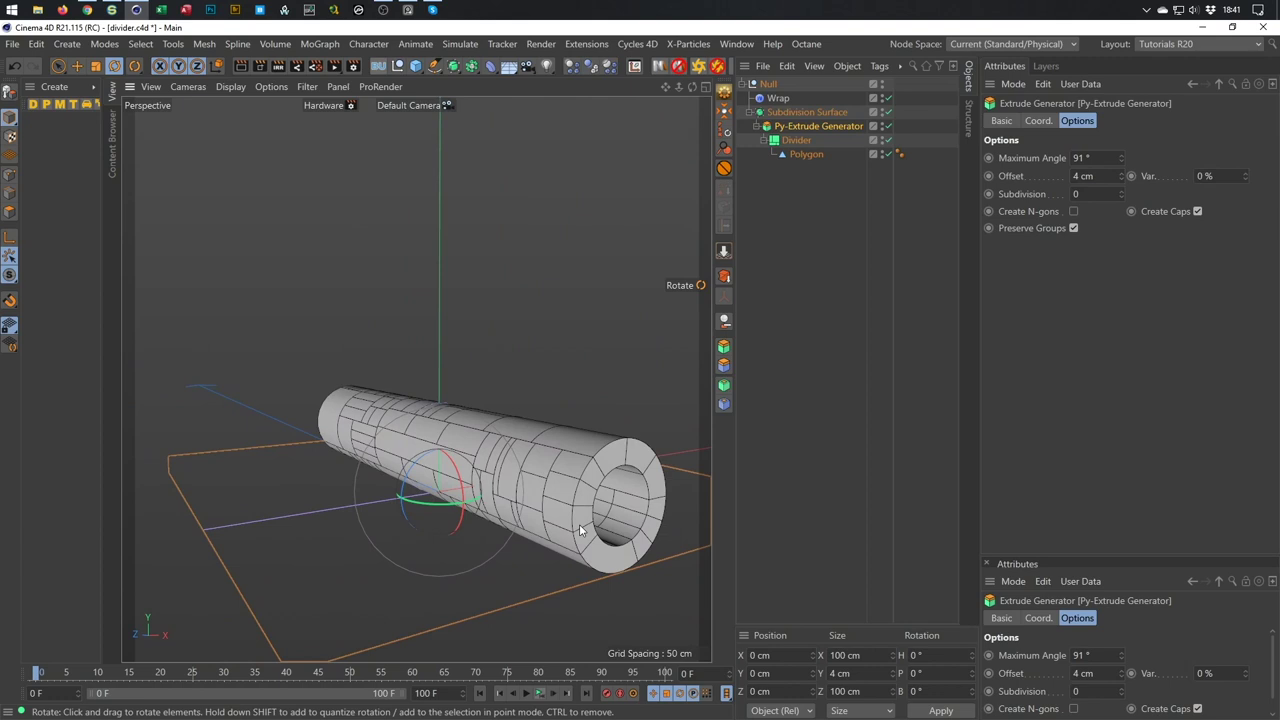
scroll(575, 495, "up", 3)
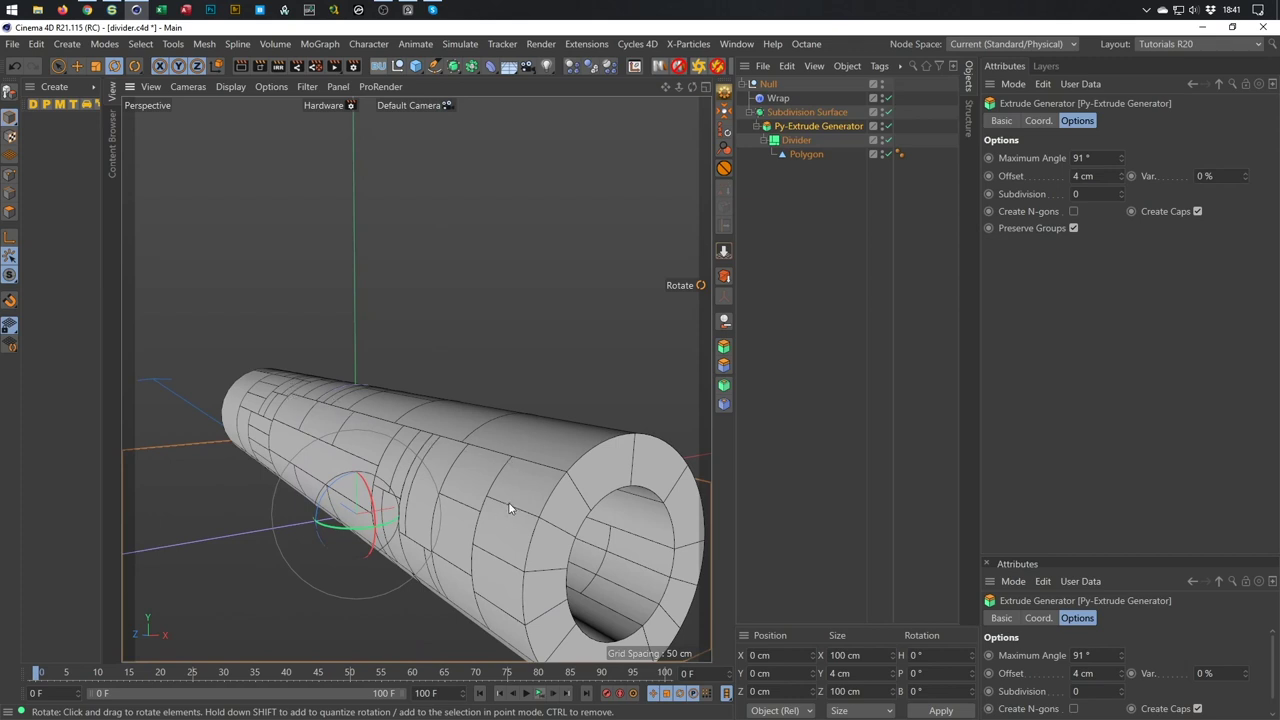
Set the Subdivision Surface type to Catmull-Clark (N-Gons) and briefly play the timeline.
left_click(827, 114)
left_click(1129, 158)
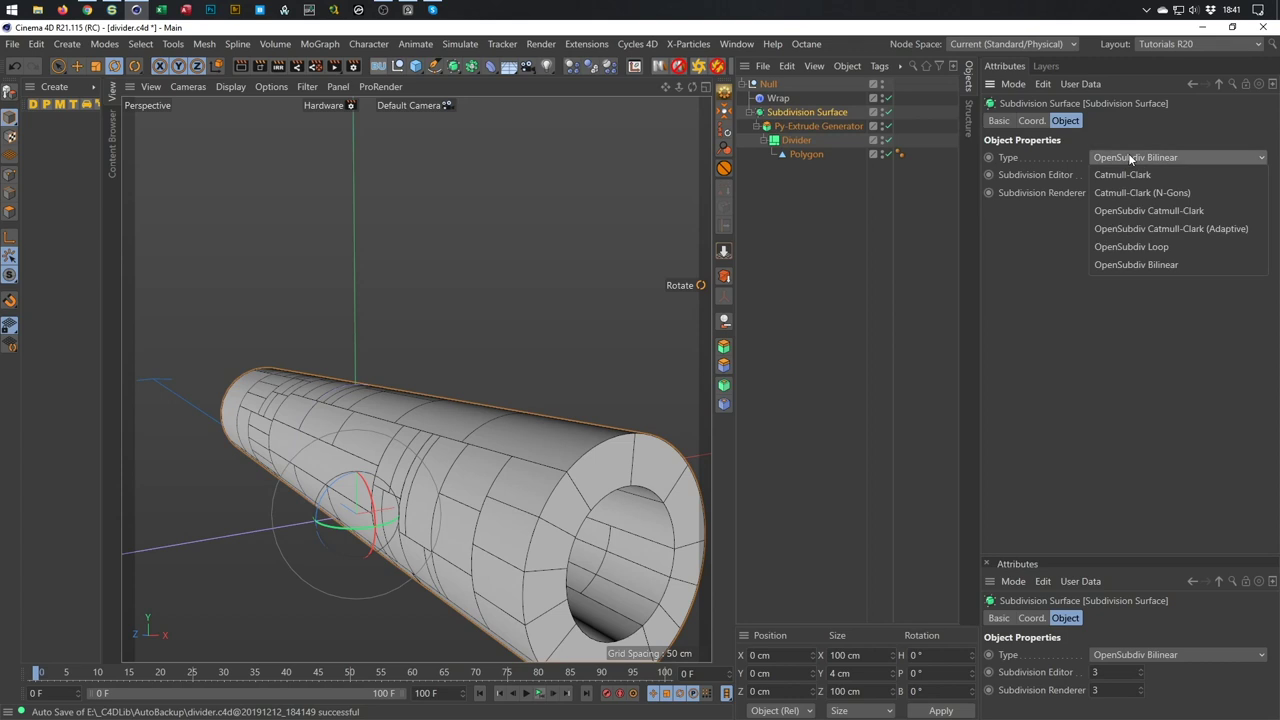
left_click(1137, 193)
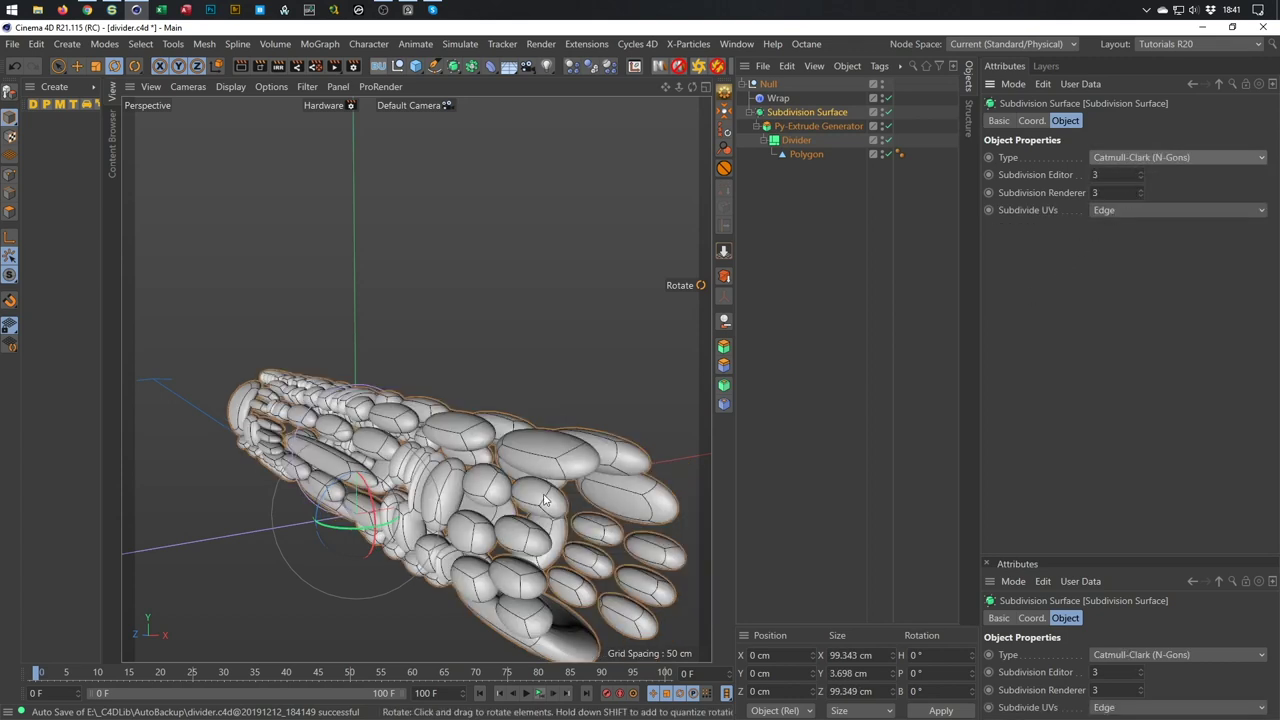
left_click(539, 693)
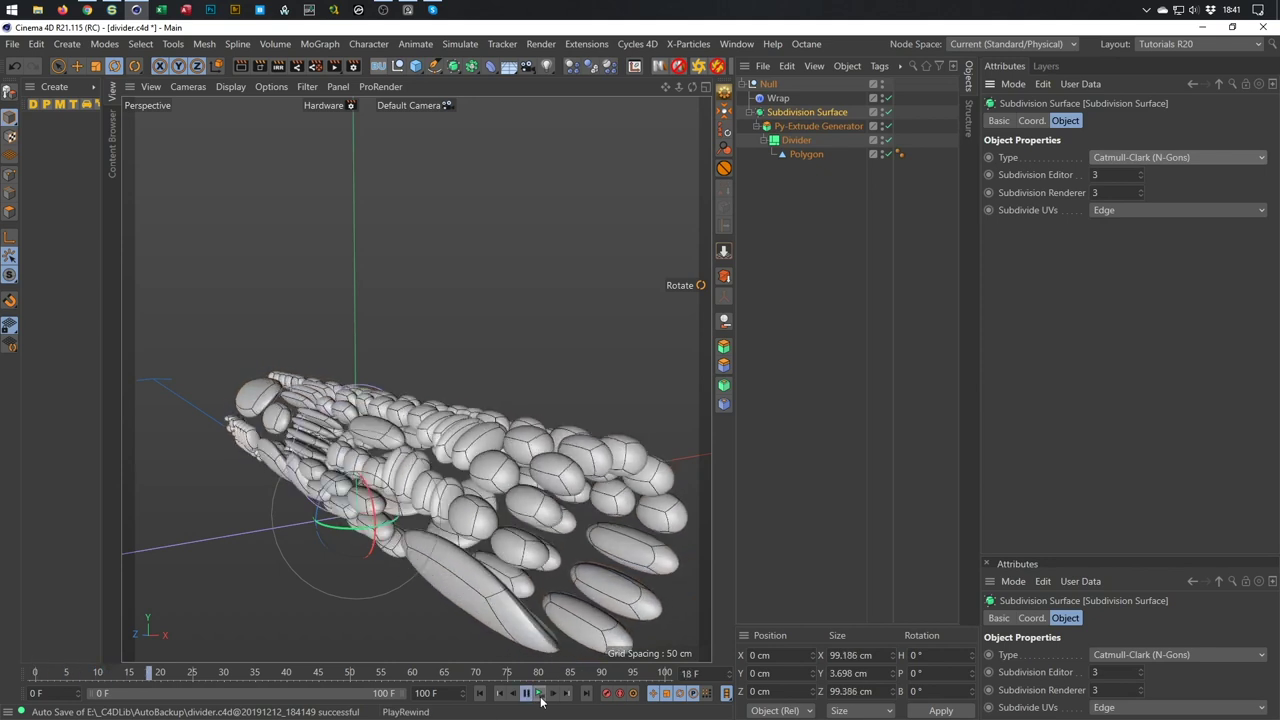
left_click(539, 693)
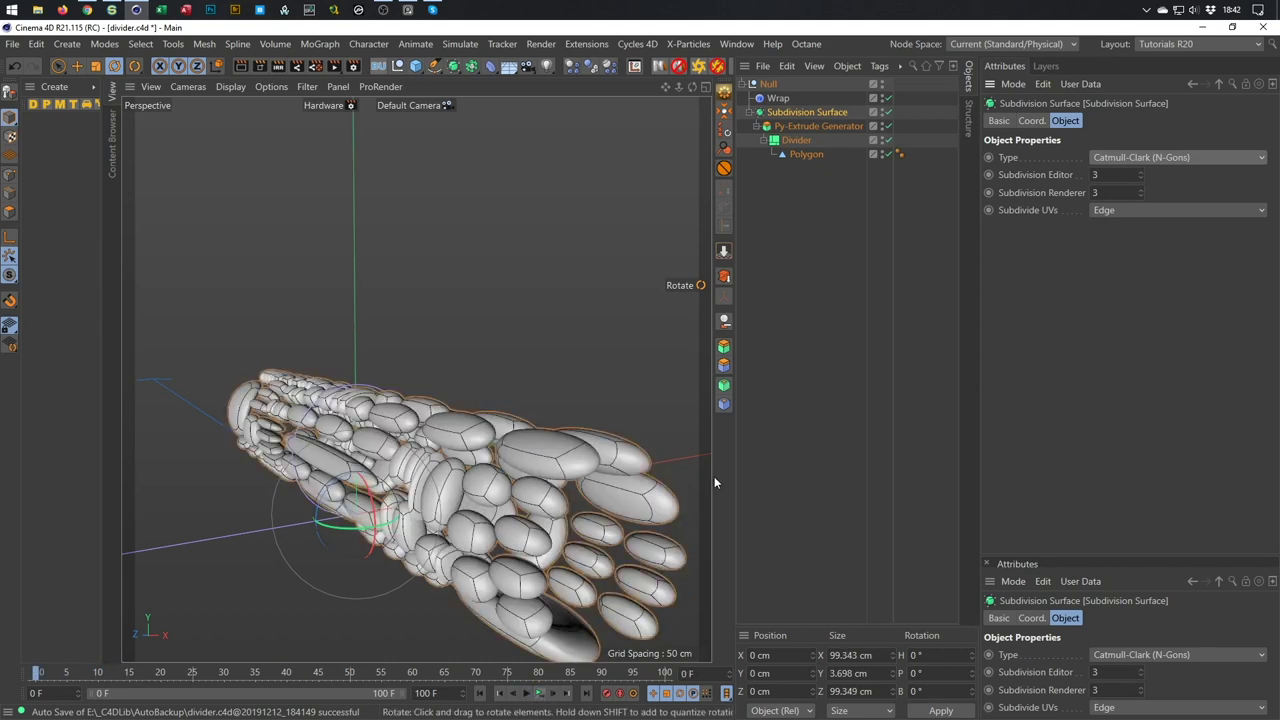
Group the Py-Extrude Generator under a new Null.
left_click(807, 127)
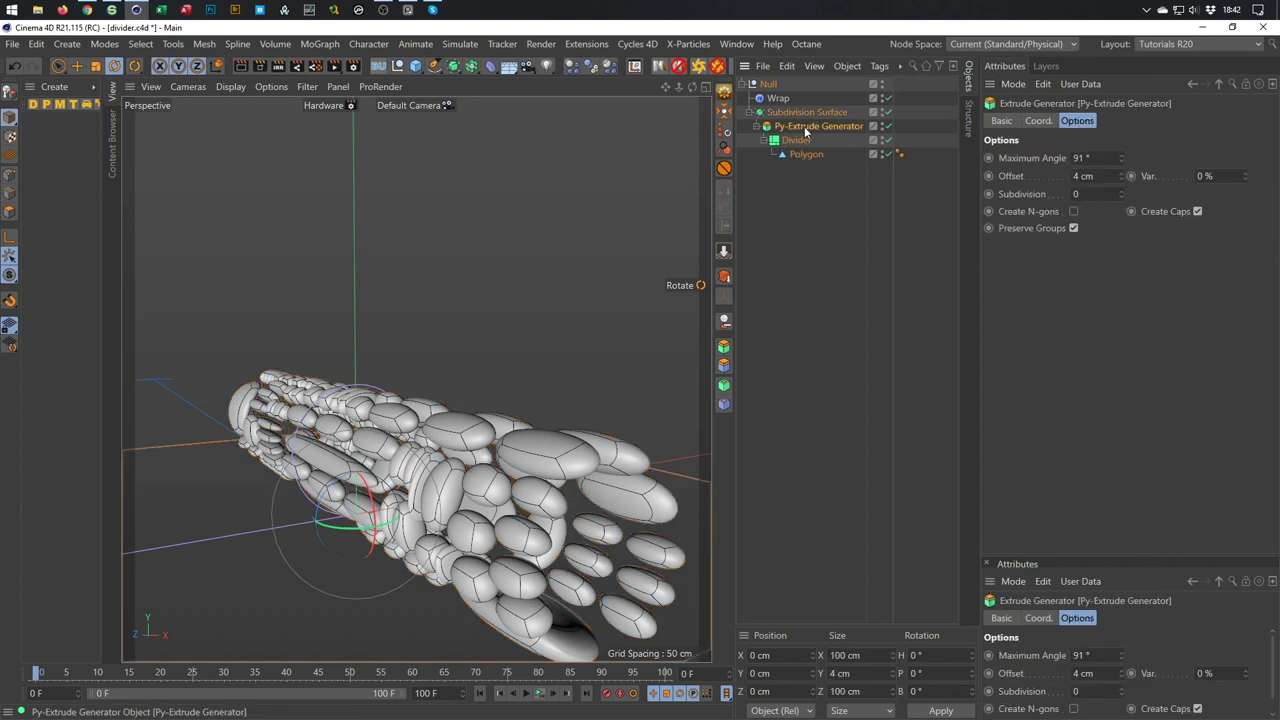
key("alt+g")
left_click(767, 126)
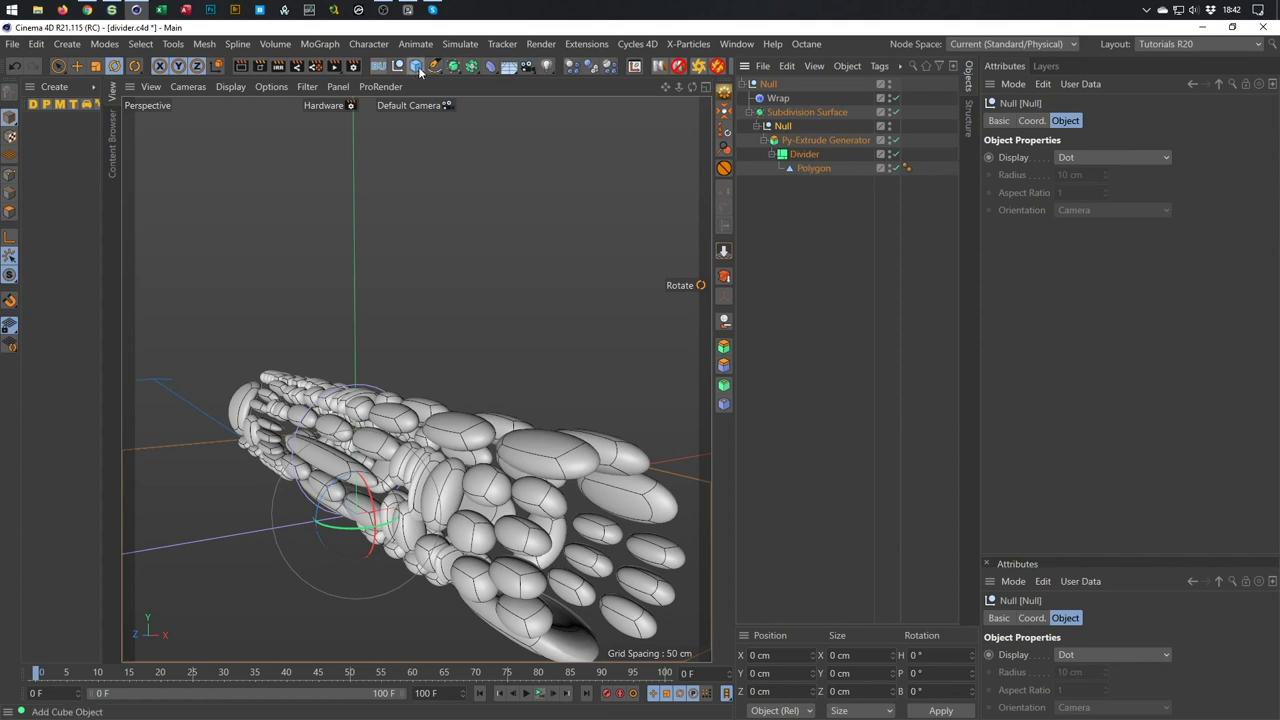
Add a Bevel deformer in Solid mode with a 0.5 cm offset.
left_click(490, 66)
left_click(638, 254)
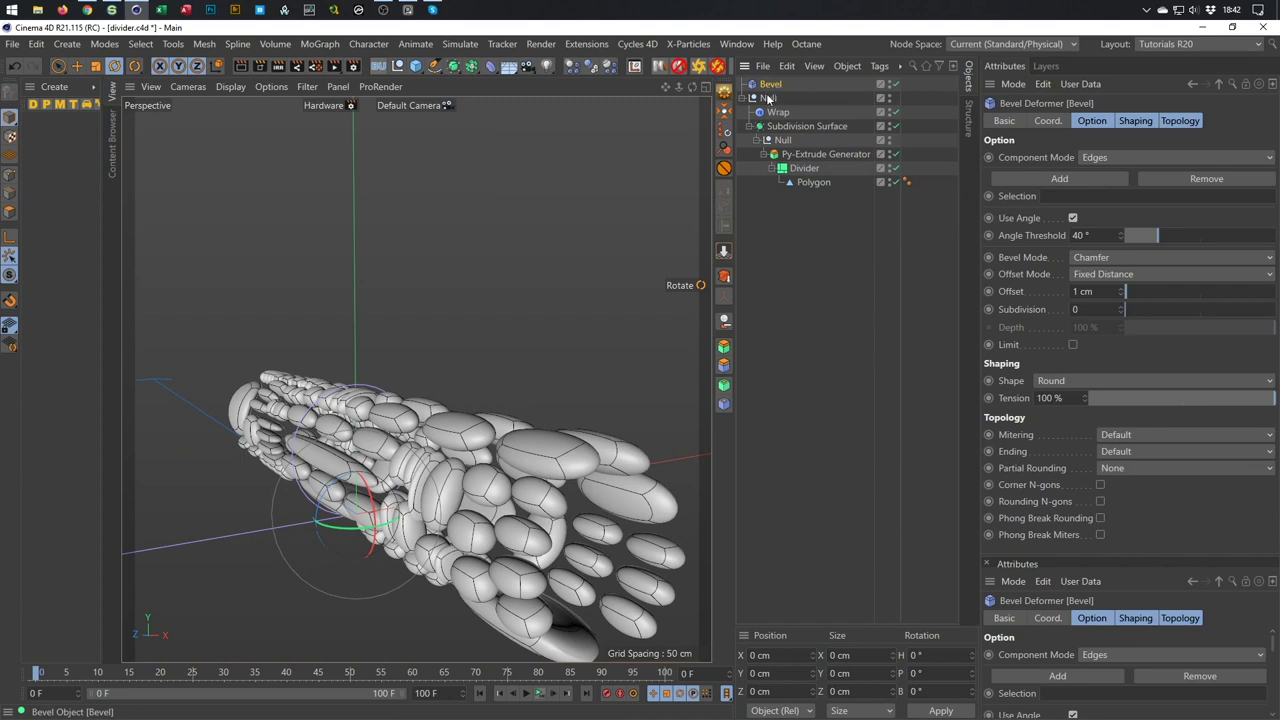
left_click(1096, 256)
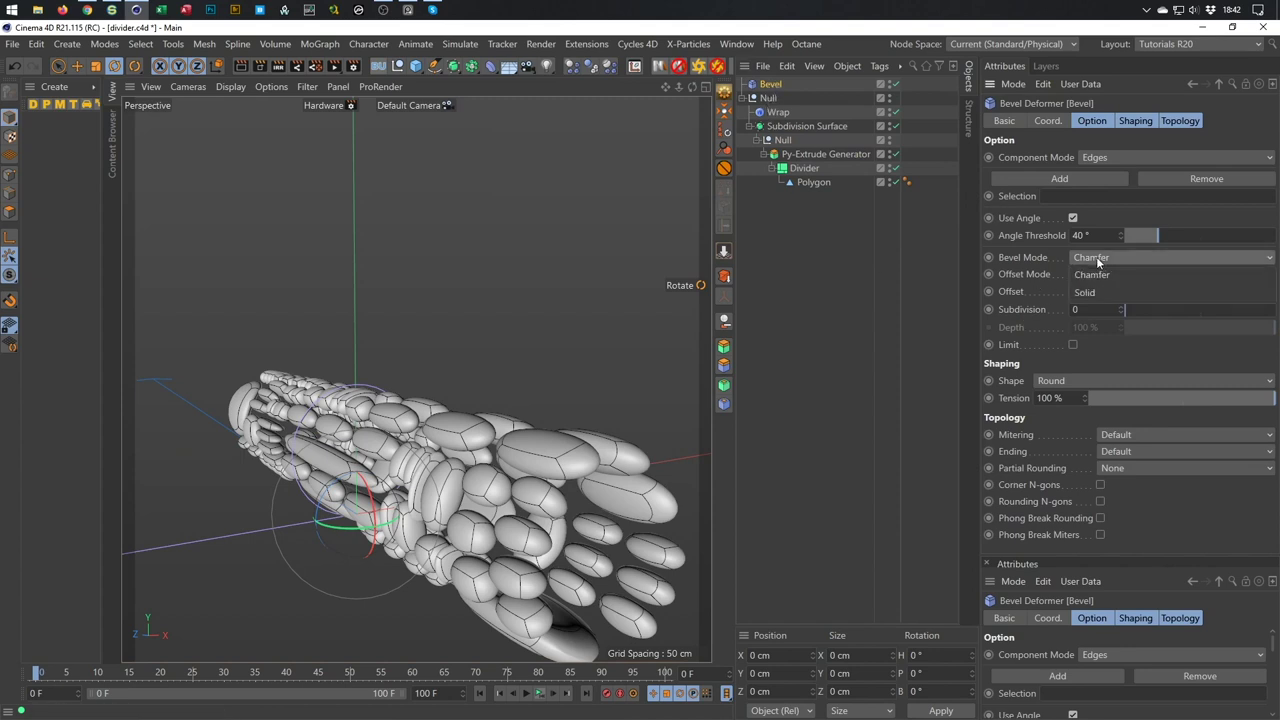
left_click(1097, 295)
double_click(1094, 292)
type("0.5")
key("Return")
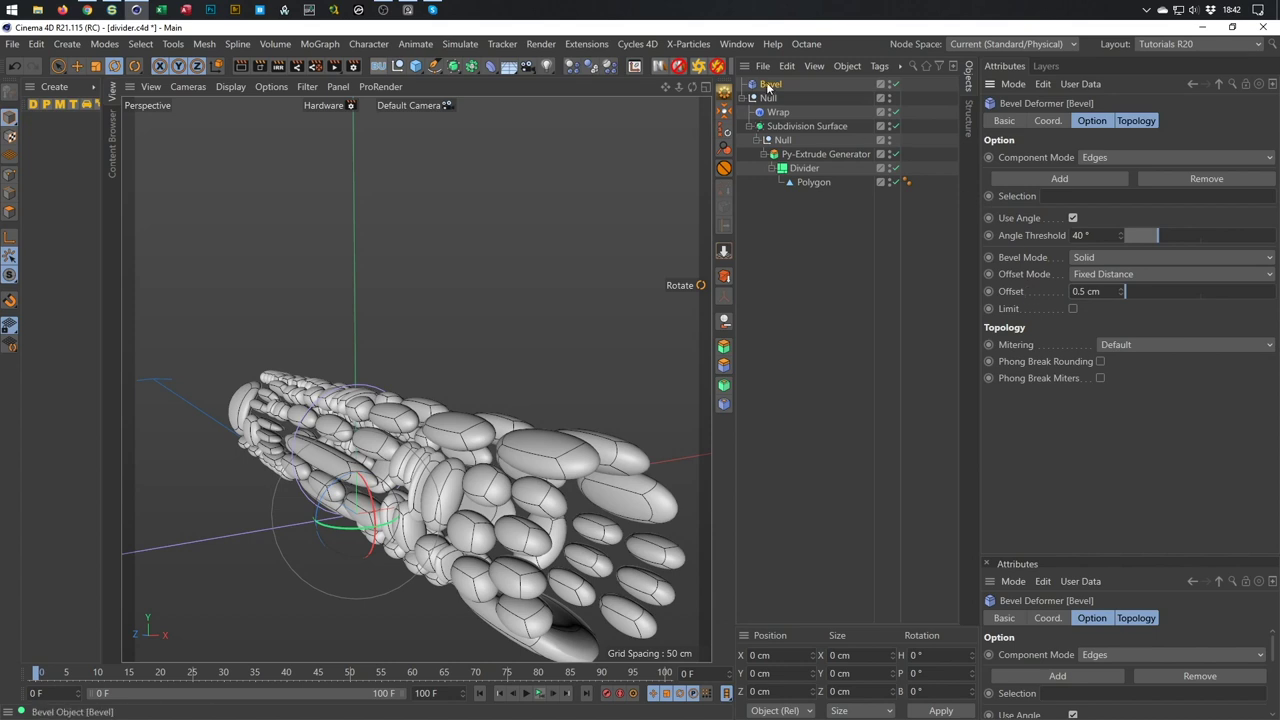
Nest the Bevel under the inner Null and view the bevelled tube without wireframe.
left_click_drag(797, 133, 788, 141)
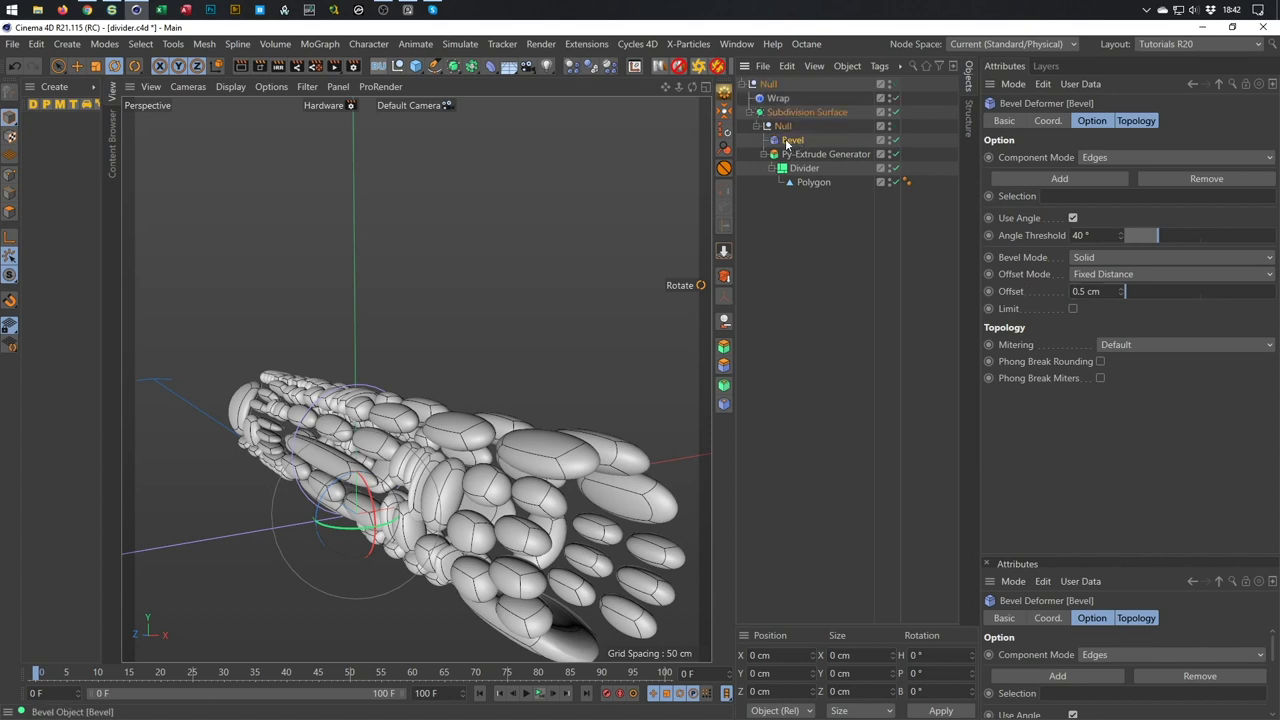
left_click_drag(565, 501, 474, 368, "alt")
key("n")
key("a")
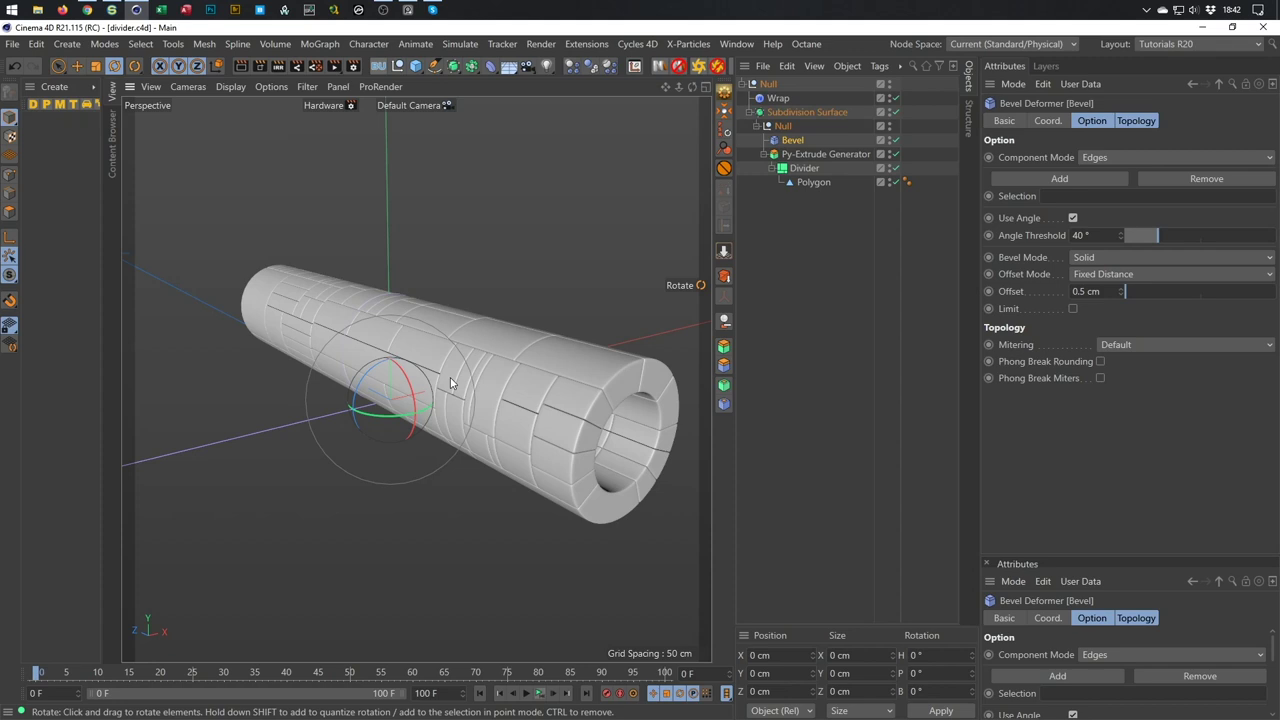
Play the timeline, then stop it back at frame 0.
left_click_drag(469, 415, 458, 439, "alt")
left_click(539, 693)
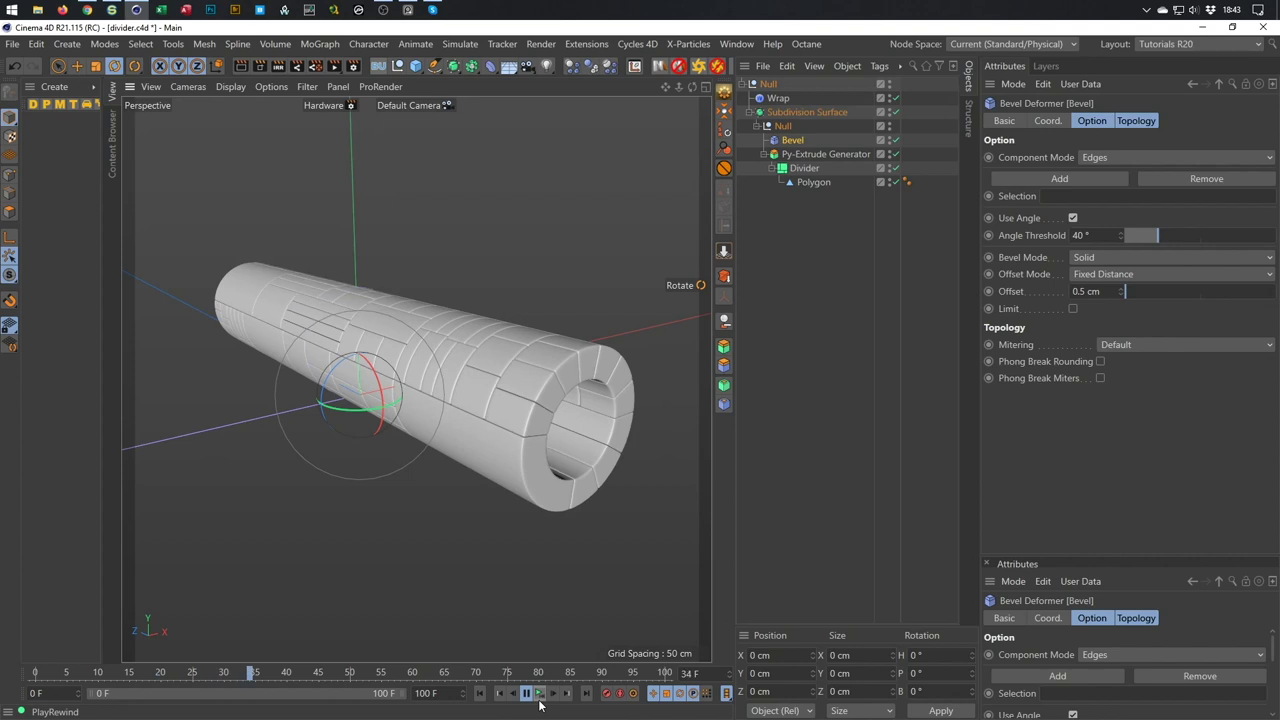
left_click(539, 693)
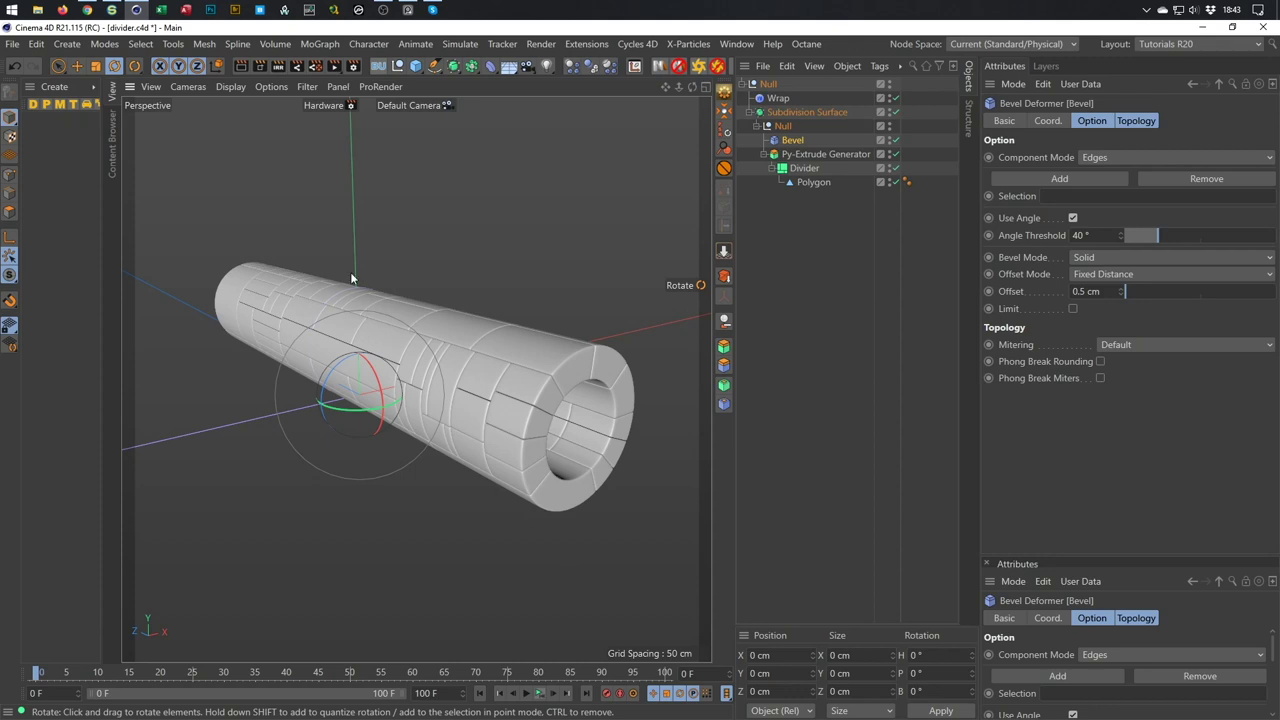
mouse_move(87, 10)
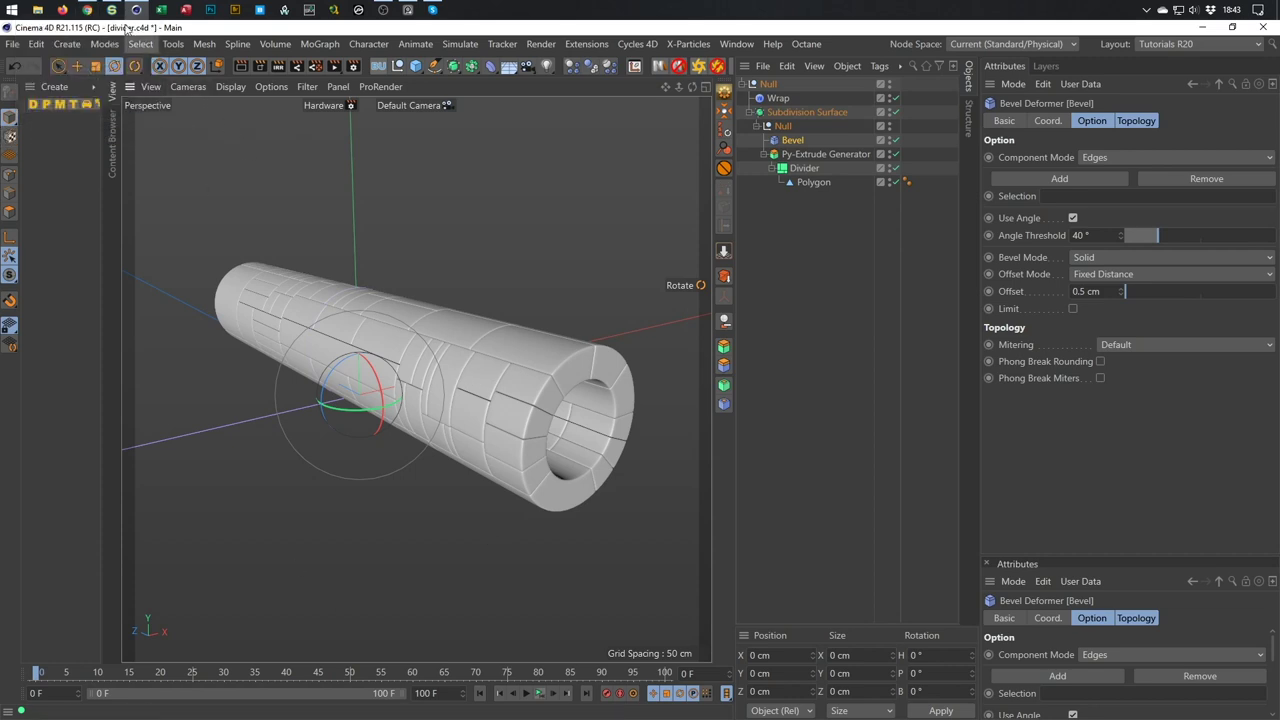
In Chrome's Homepage Jürgen Meier tab, open the 3d-meier.de Plugins page.
left_click(88, 10)
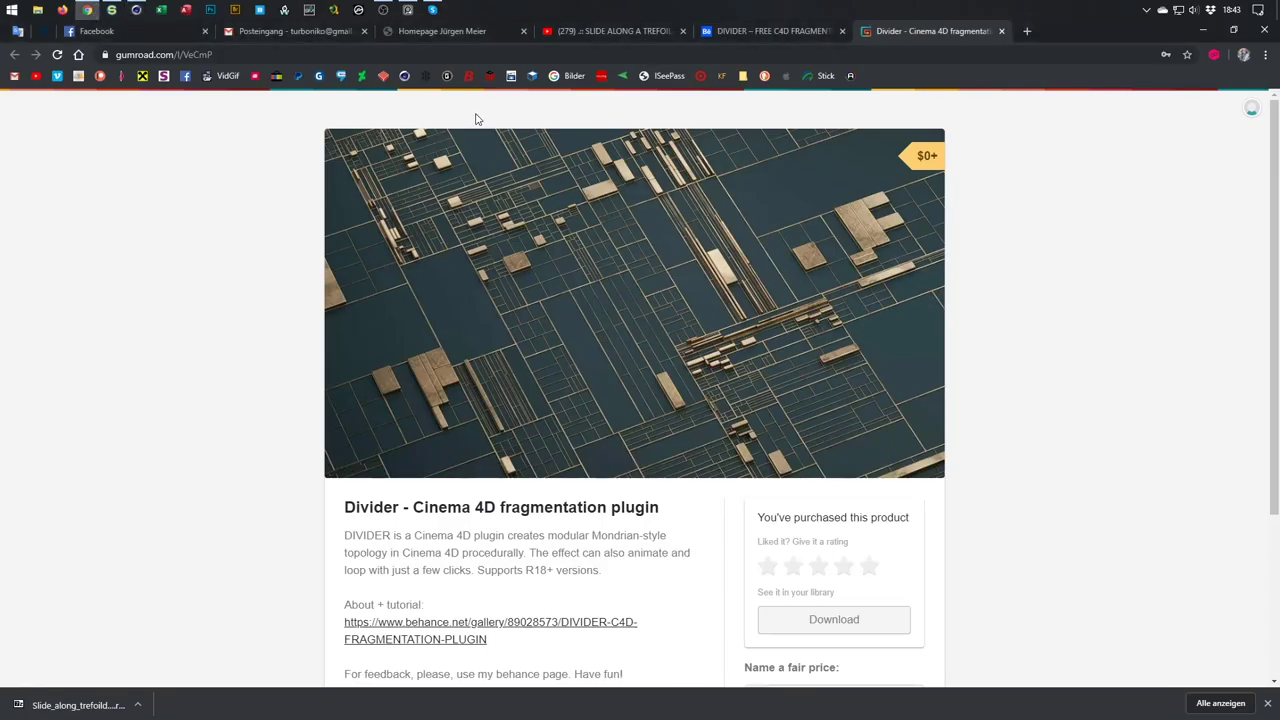
left_click(446, 32)
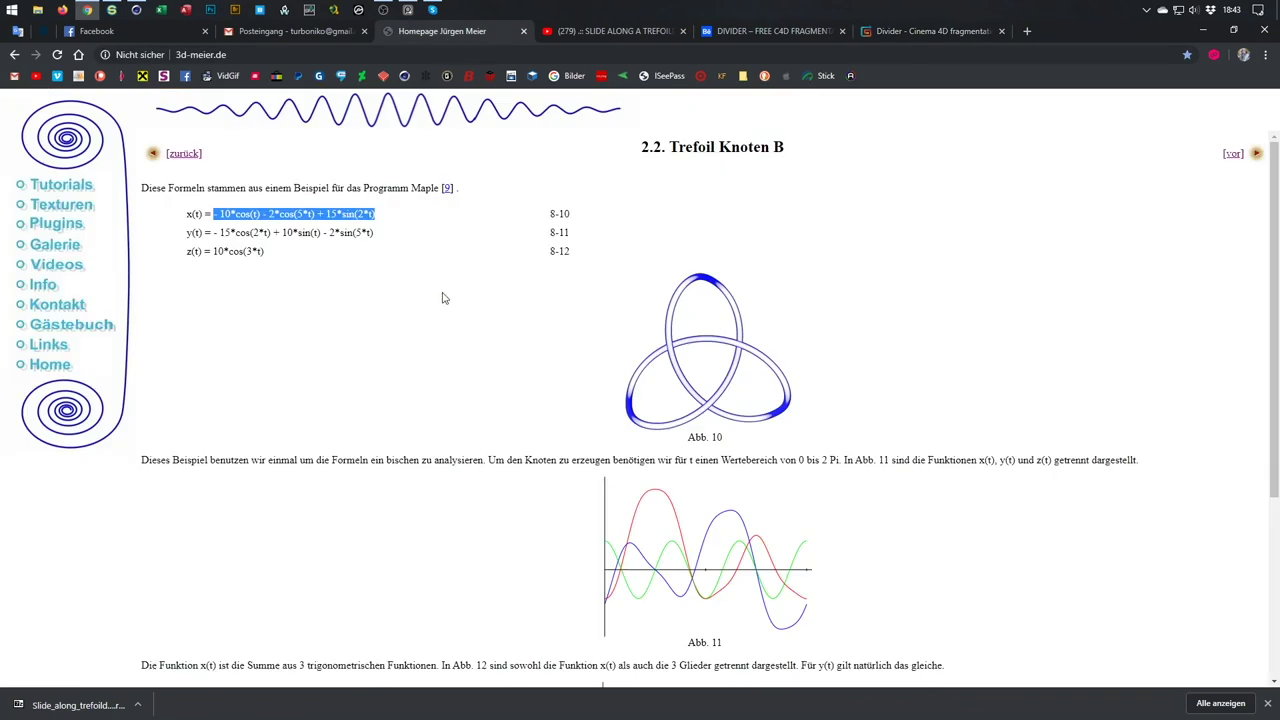
left_click(305, 270)
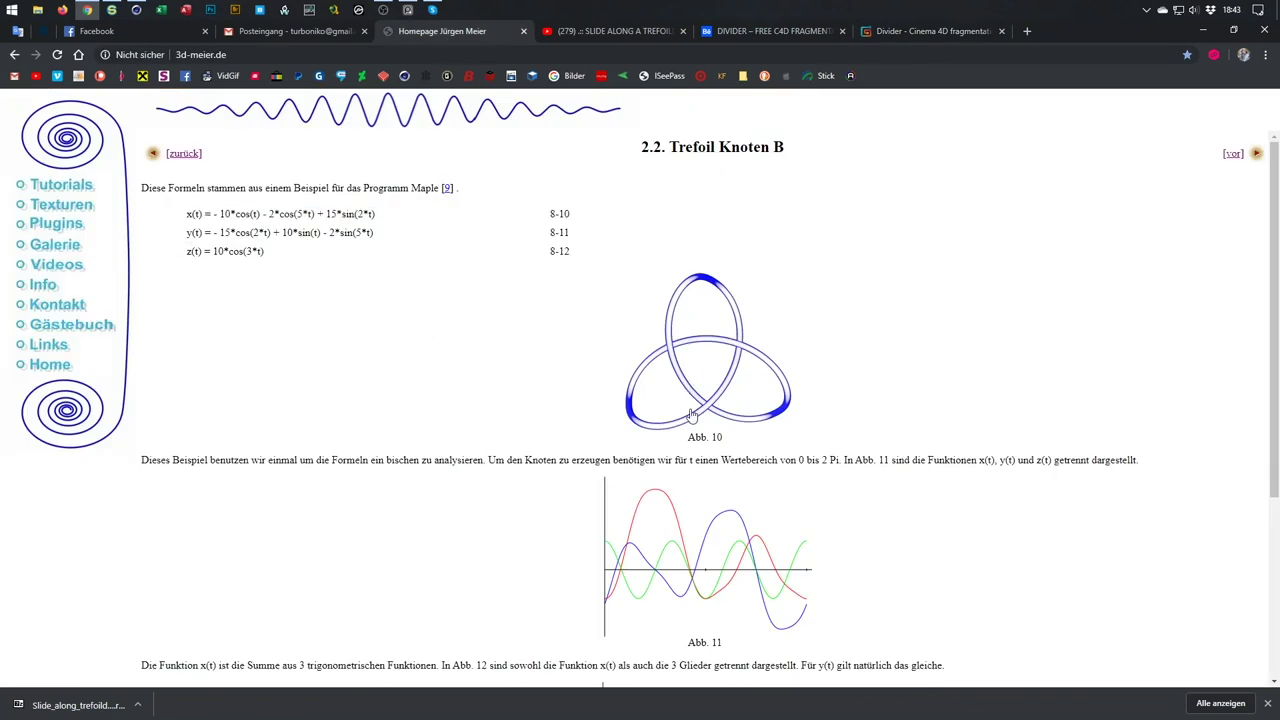
left_click(61, 228)
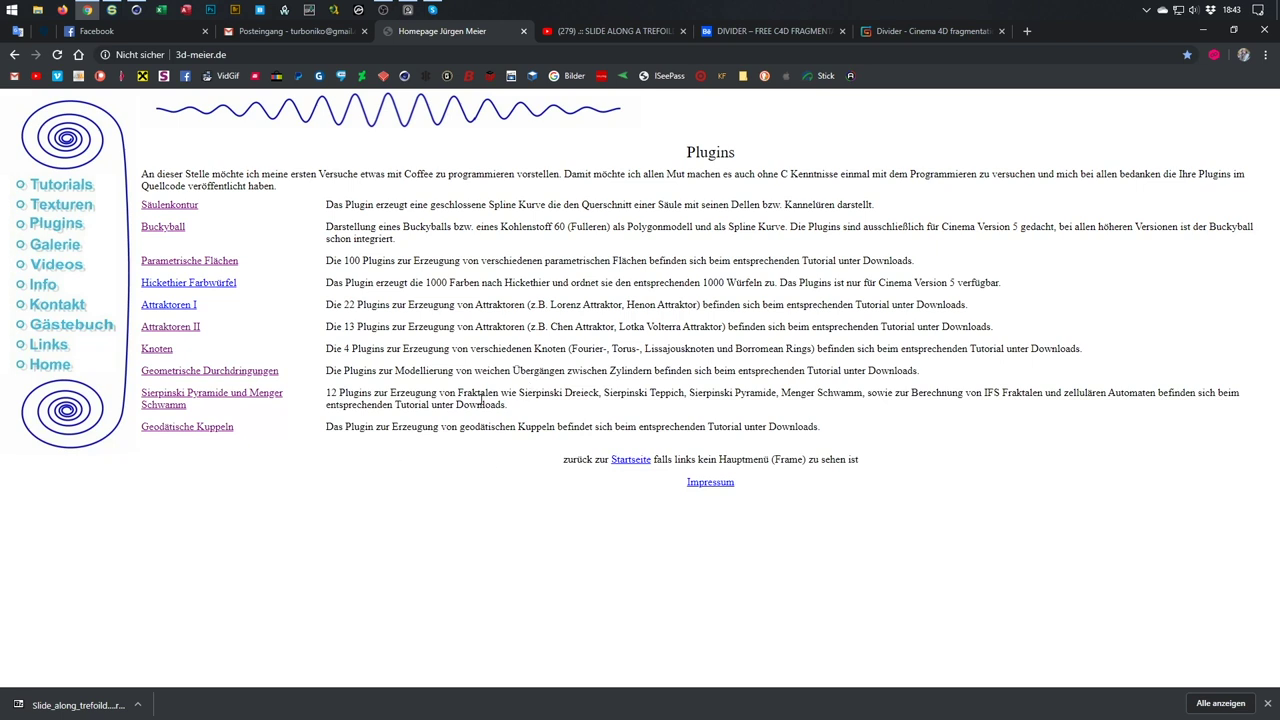
Dismiss the context menu and open the Knoten plugins page.
right_click(409, 470)
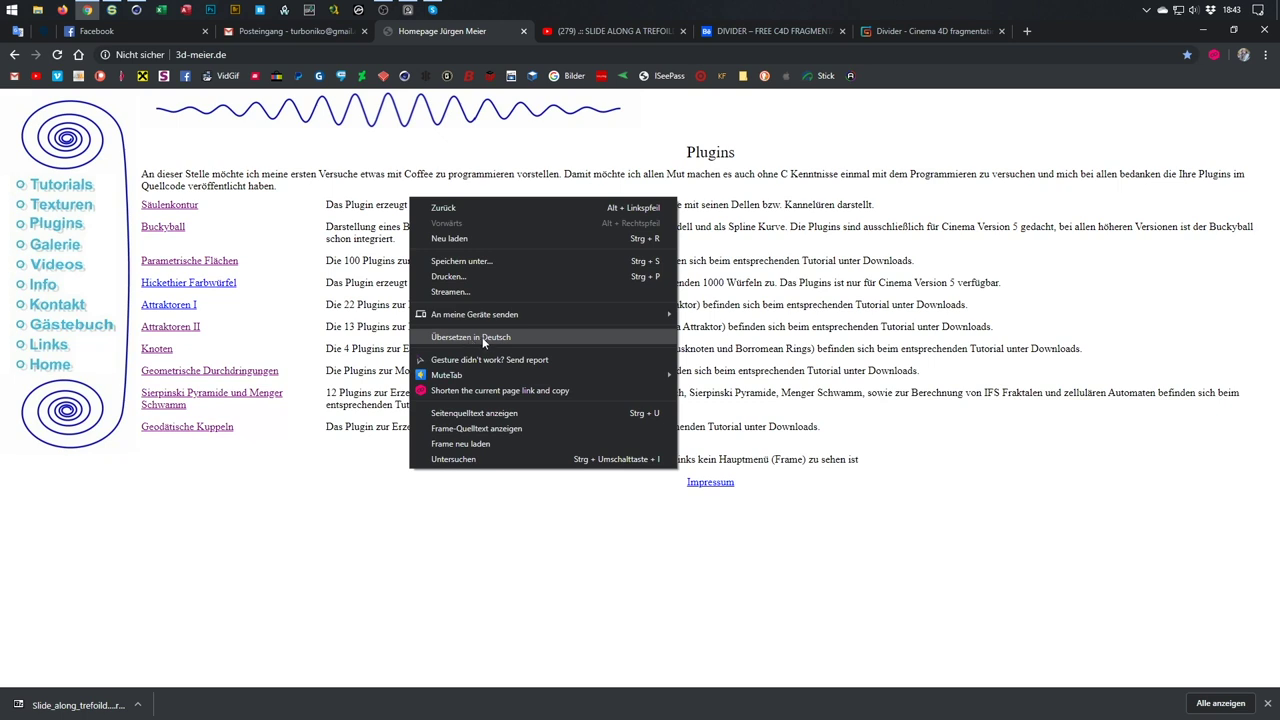
left_click(293, 493)
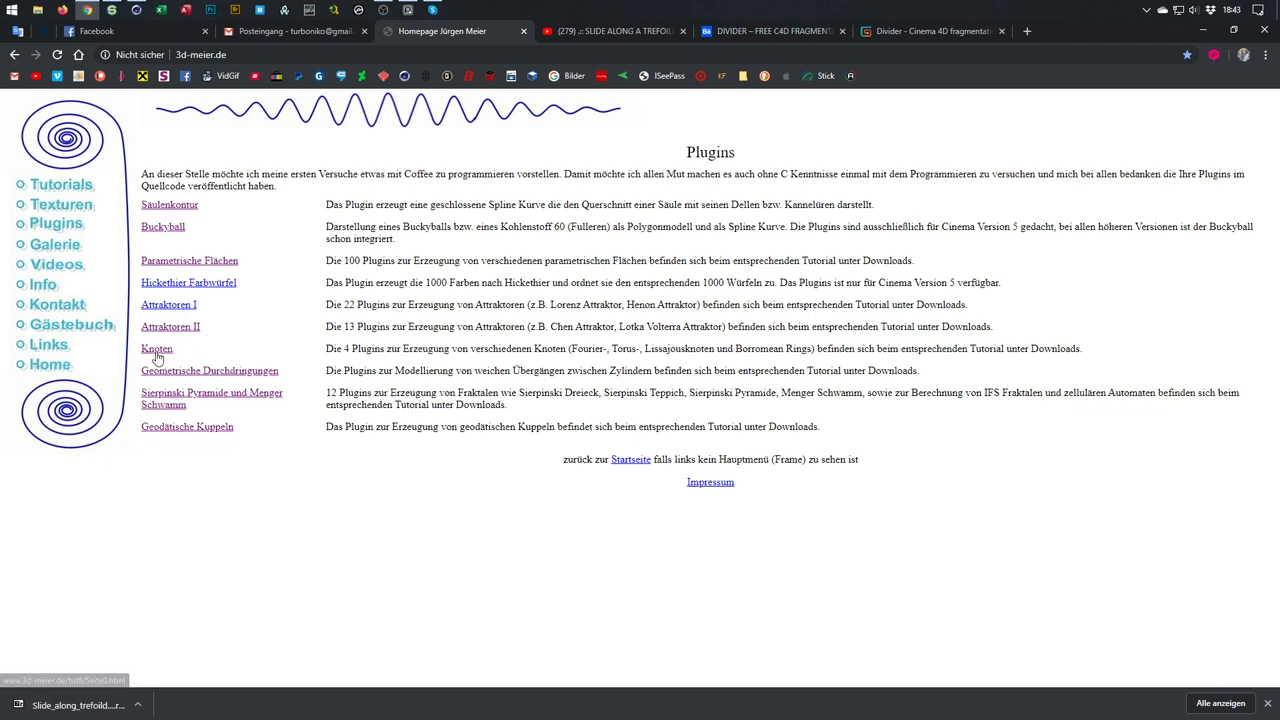
left_click(156, 351)
scroll(787, 290, "down", 2)
scroll(787, 290, "up", 2)
scroll(787, 293, "up", 1)
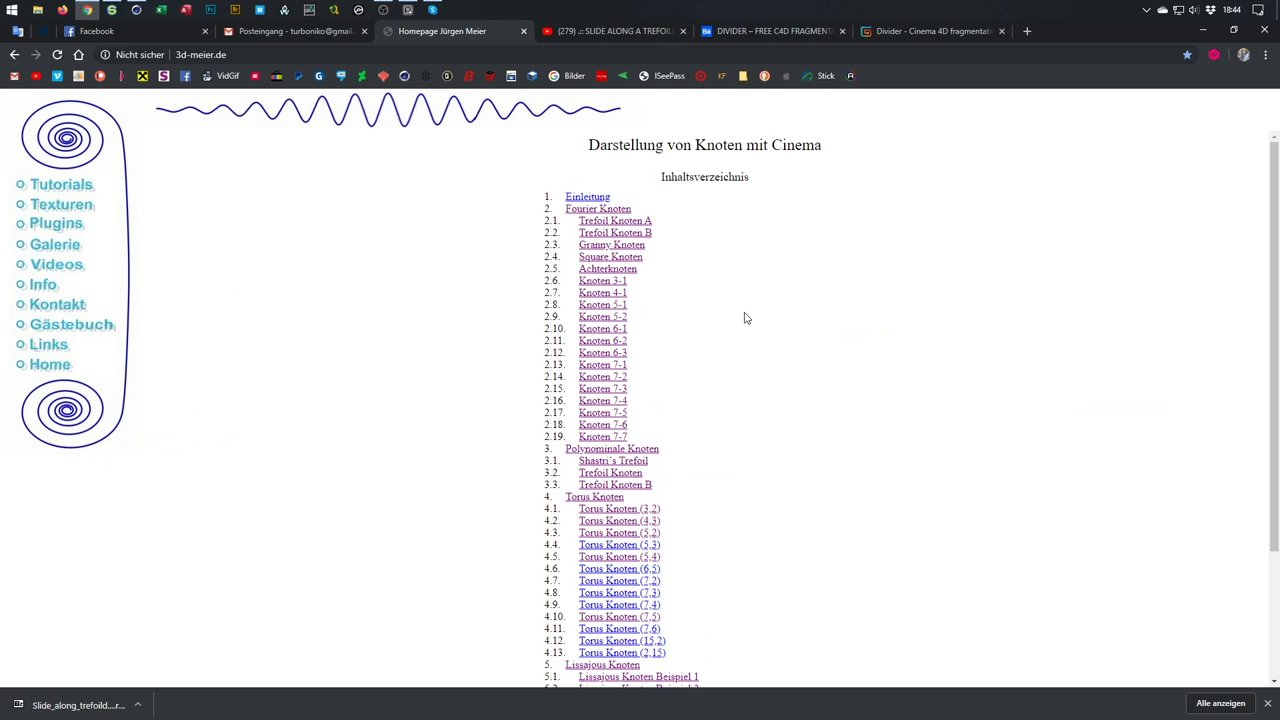
Browse the Knoten 5-2, Trefoil Knoten A, Trefoil Knoten B and Granny Knoten pages.
left_click(603, 317)
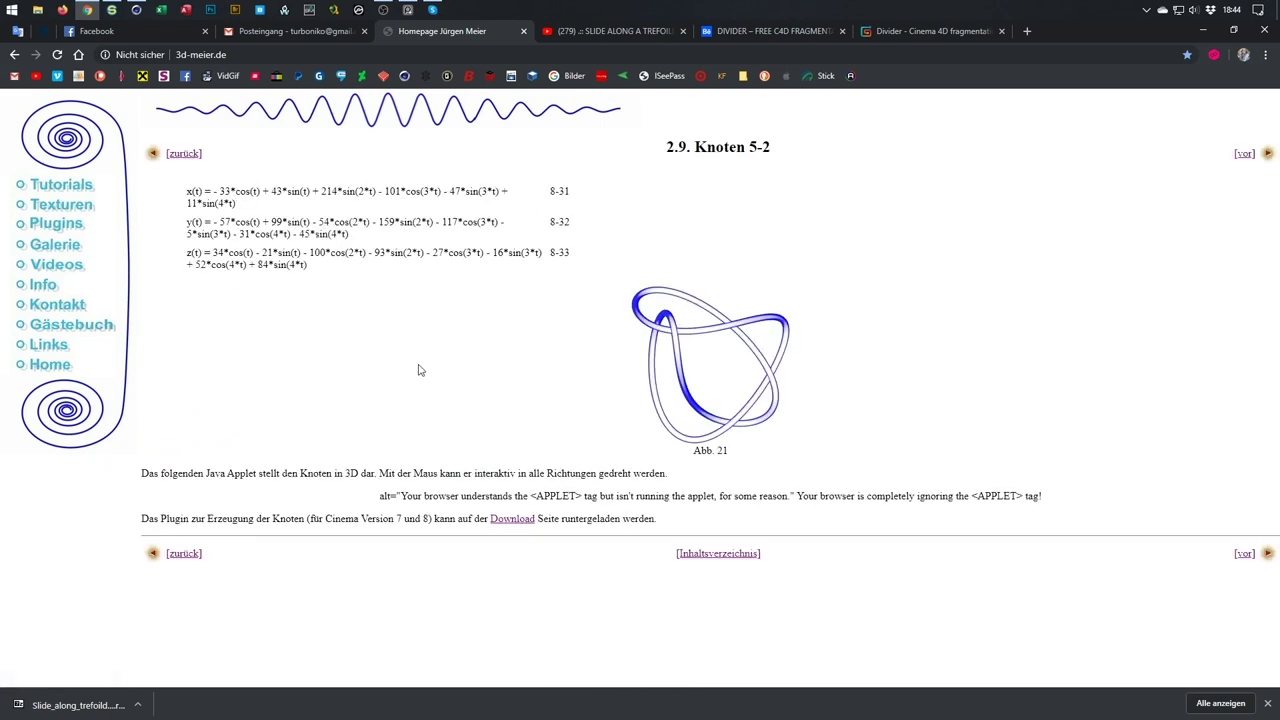
key("alt+Left")
left_click(612, 221)
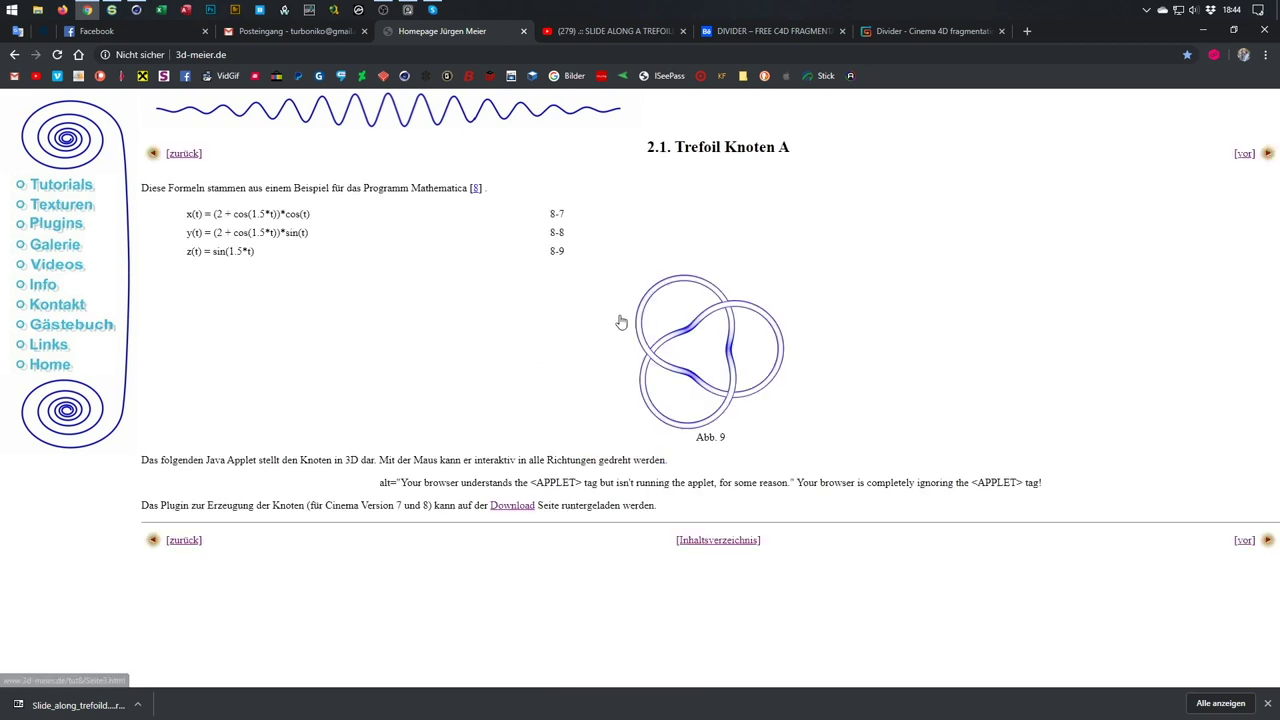
key("alt+Left")
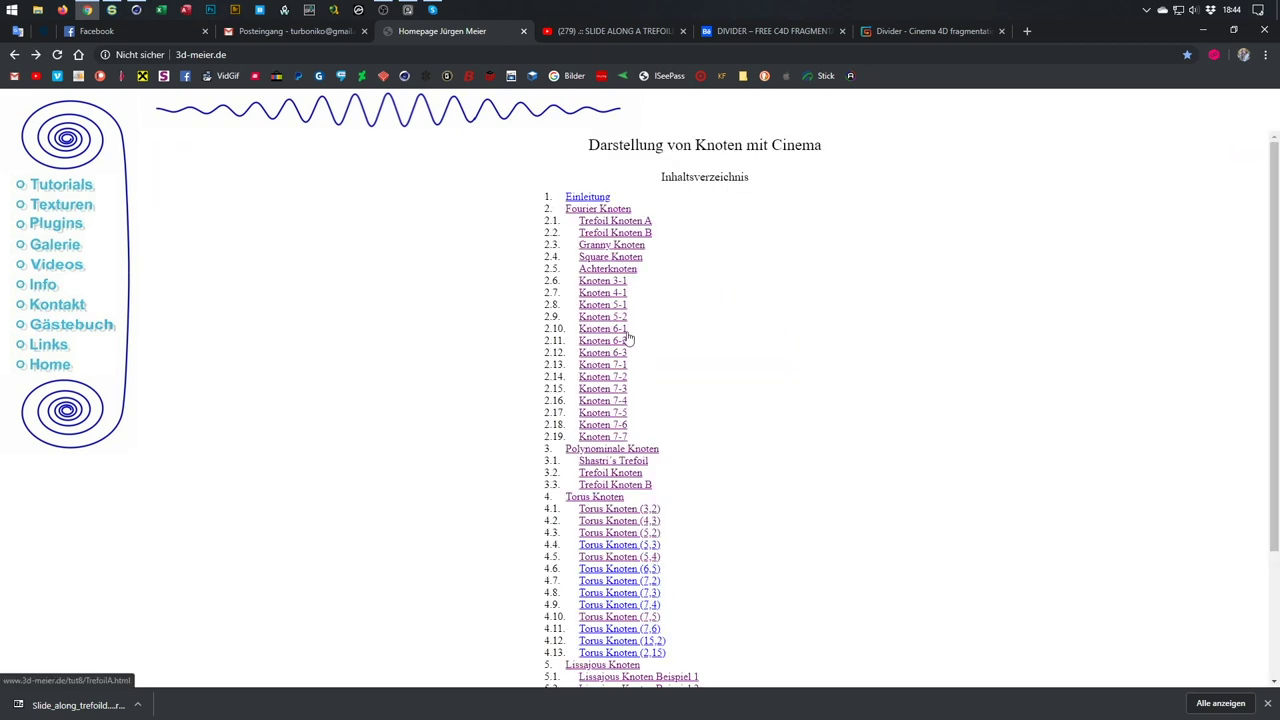
left_click(610, 233)
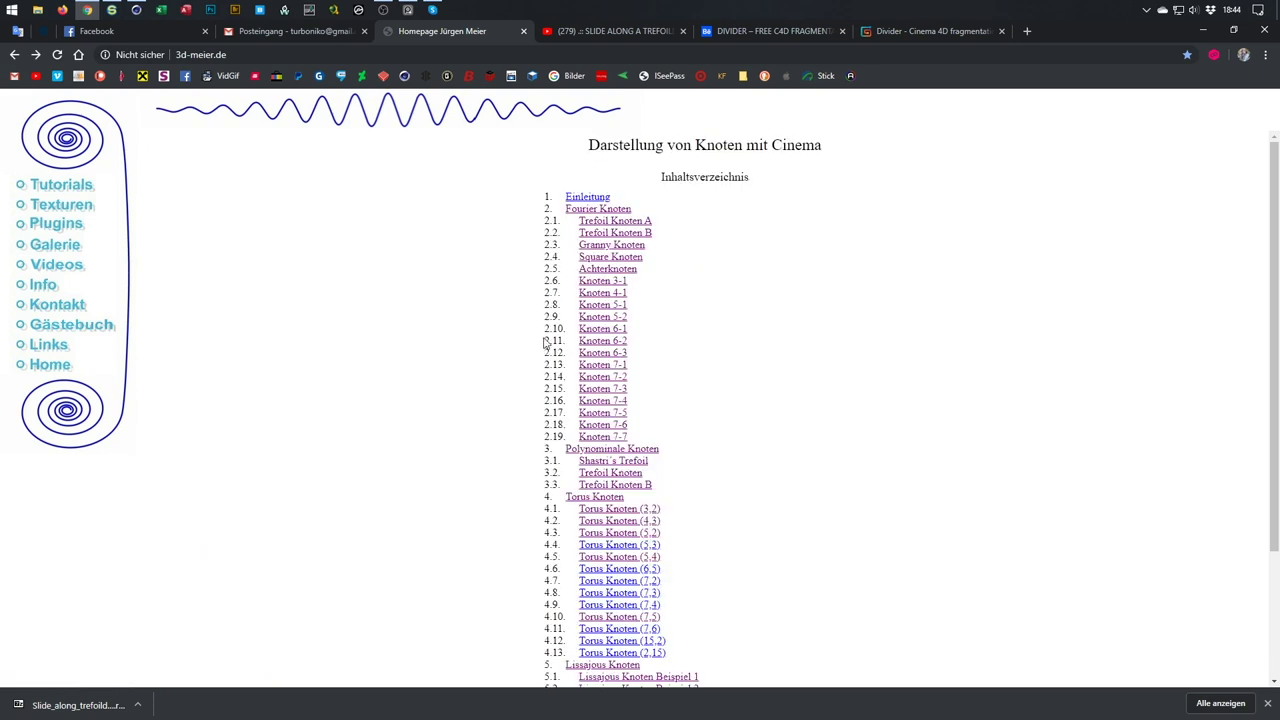
left_click(605, 246)
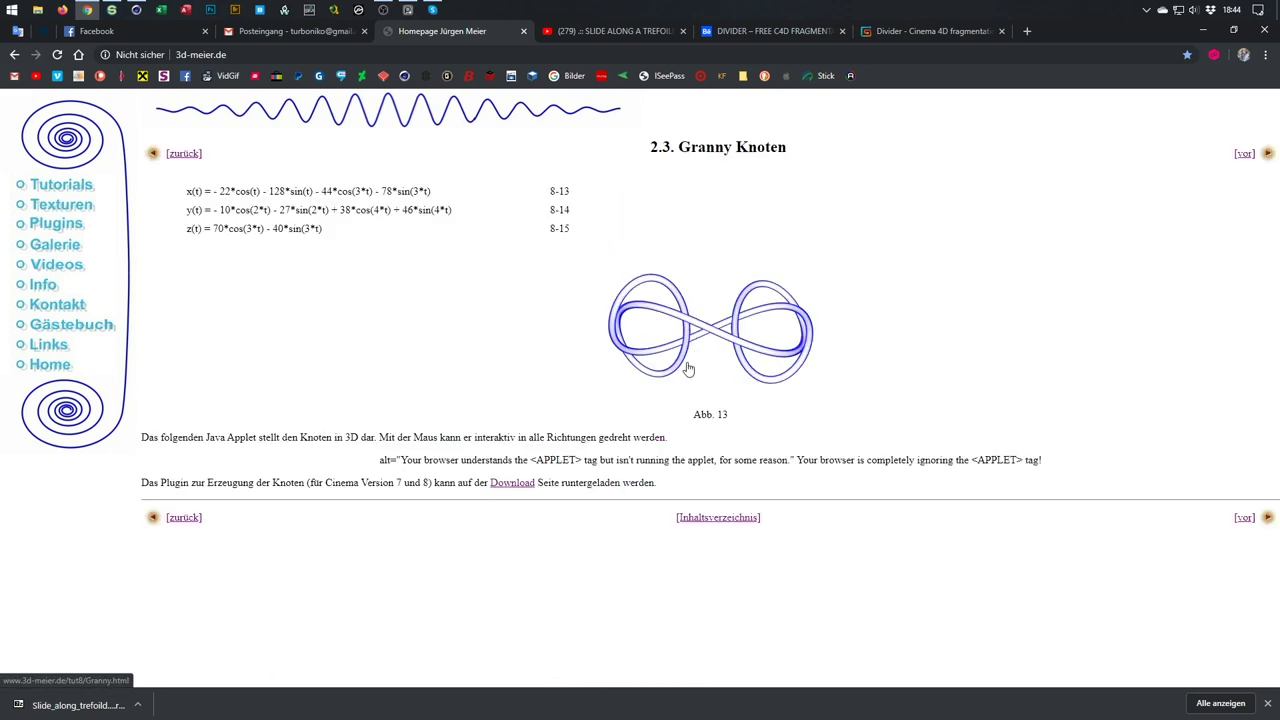
key("alt+Left")
Look at Knoten 3-1 and 6-2, then settle on Trefoil Knoten B.
left_click(611, 285)
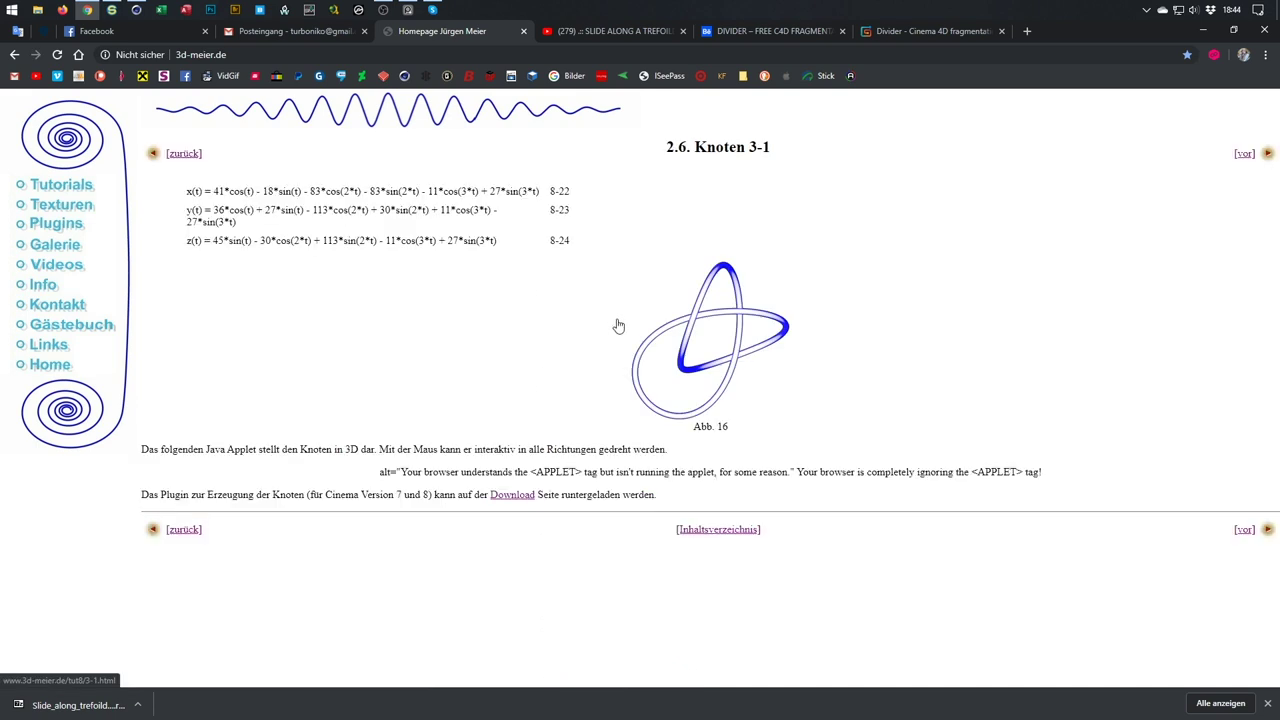
key("alt+Left")
left_click(616, 340)
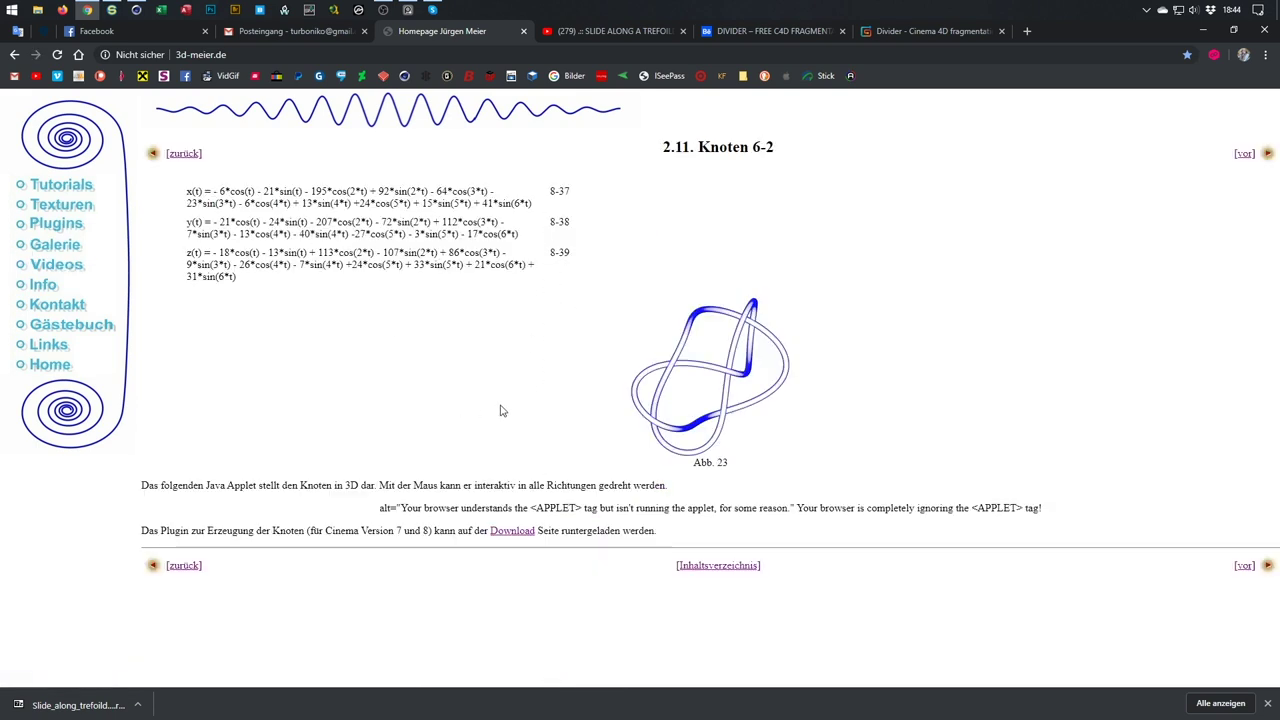
key("alt+Left")
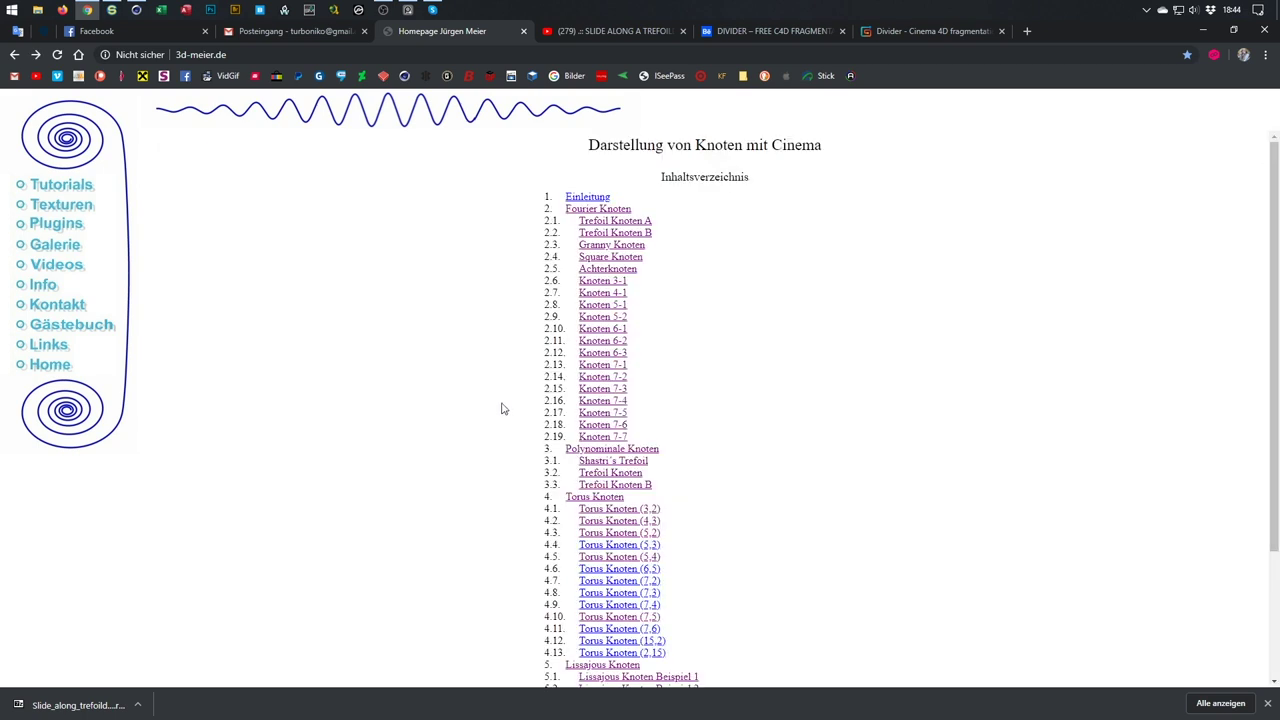
left_click(615, 232)
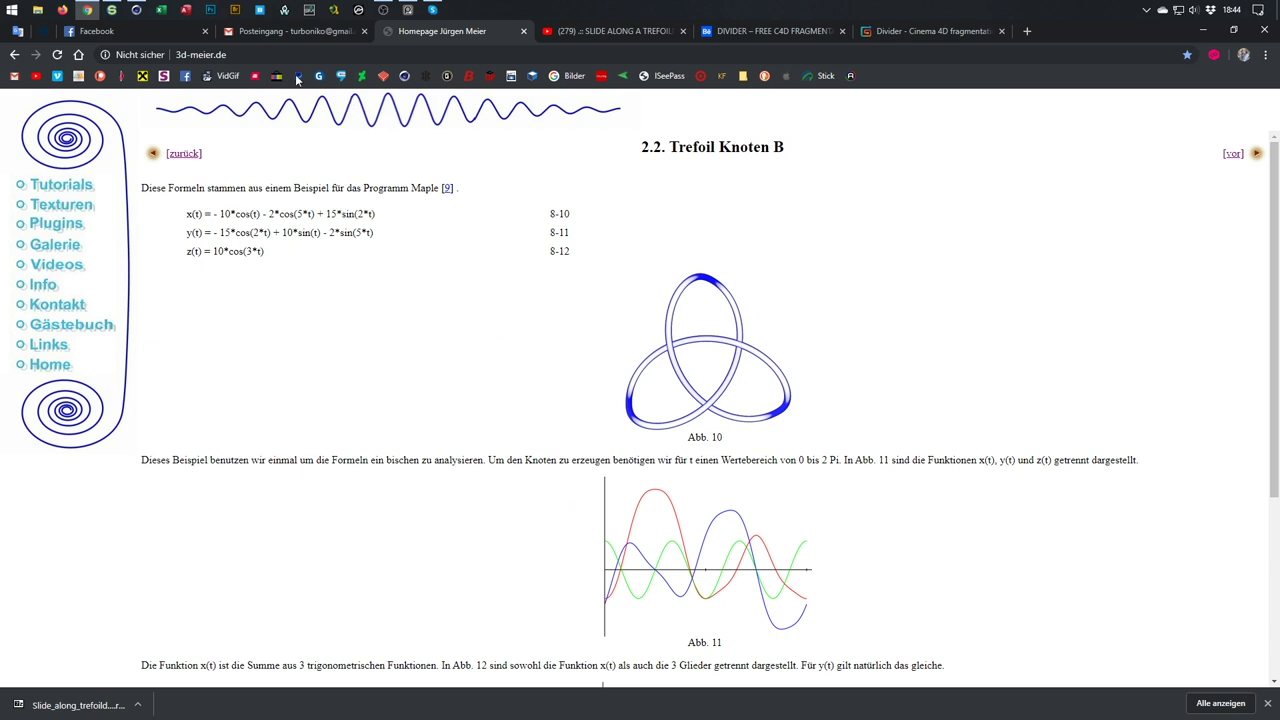
Start a new Cinema 4D project and add a Formula spline.
left_click(137, 14)
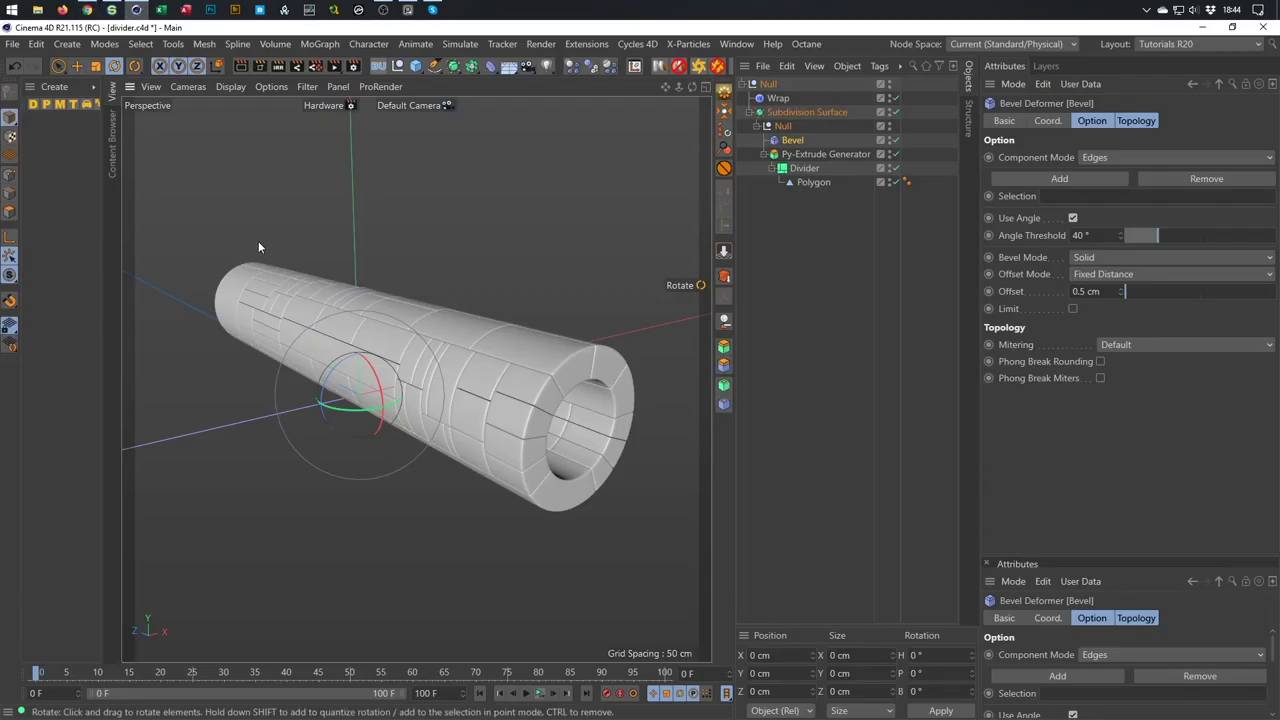
left_click(12, 44)
left_click(62, 69)
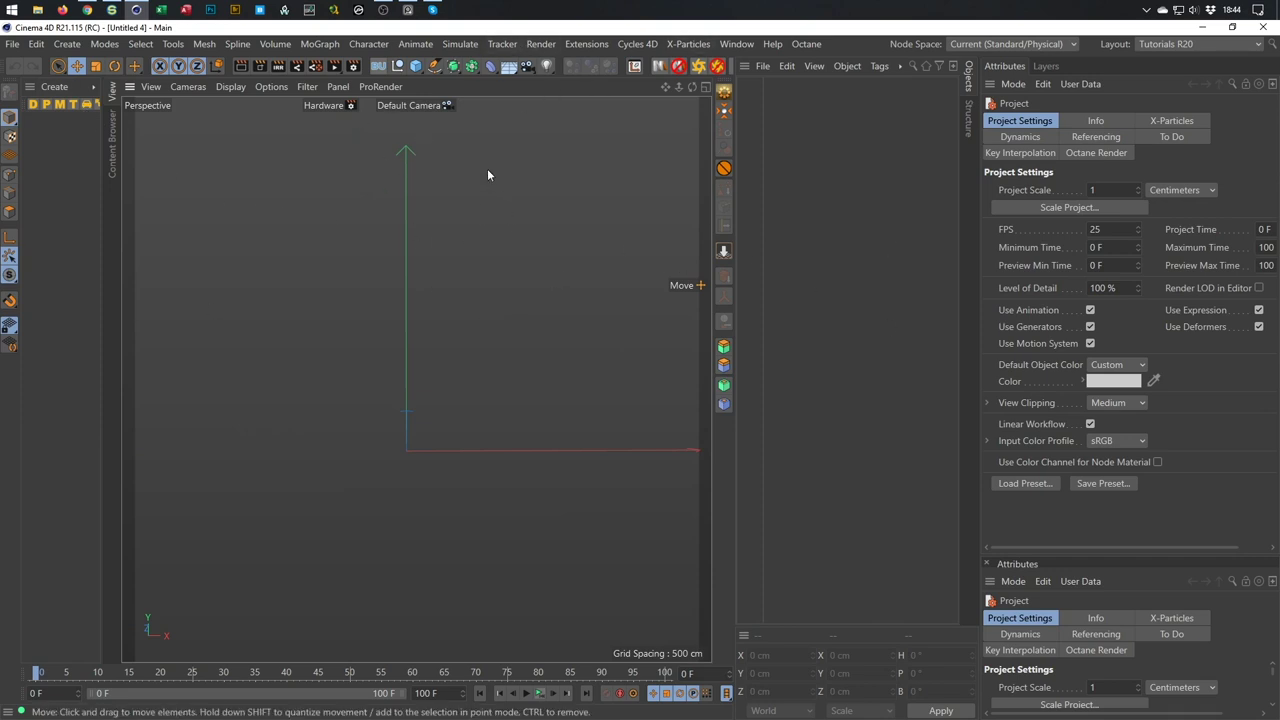
left_click(434, 67)
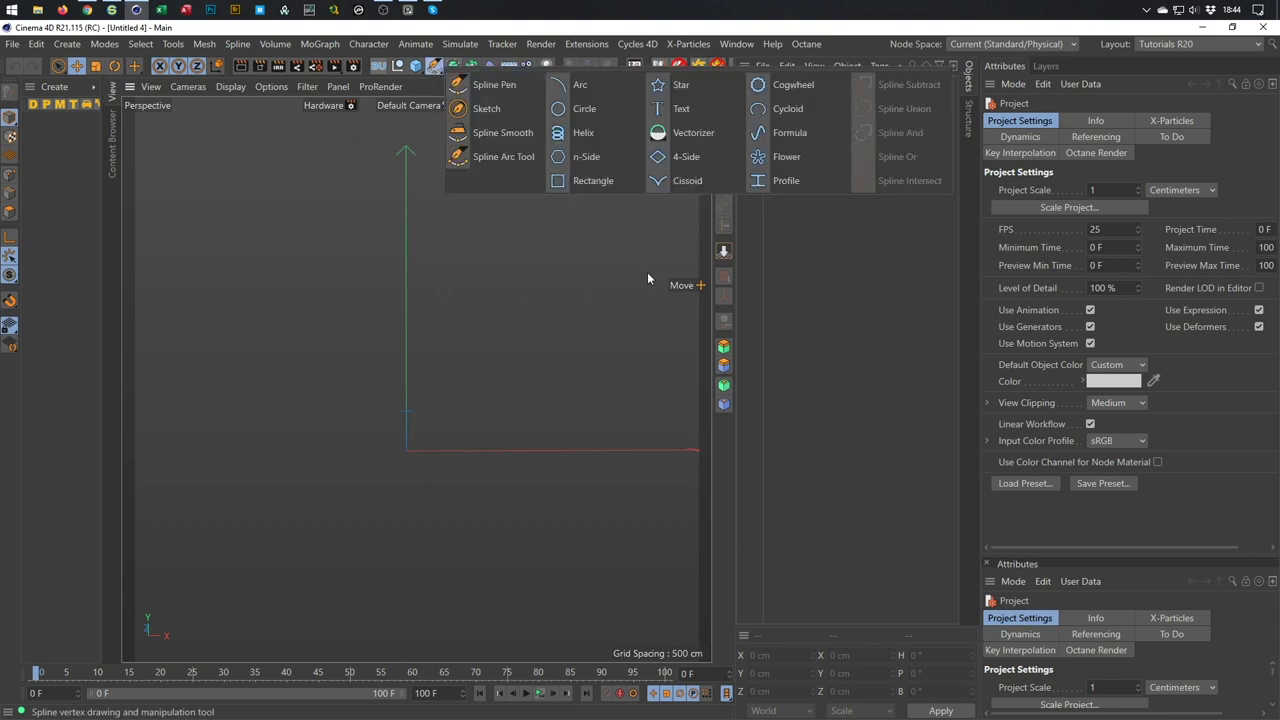
left_click(789, 132)
left_click_drag(464, 448, 449, 436, "alt")
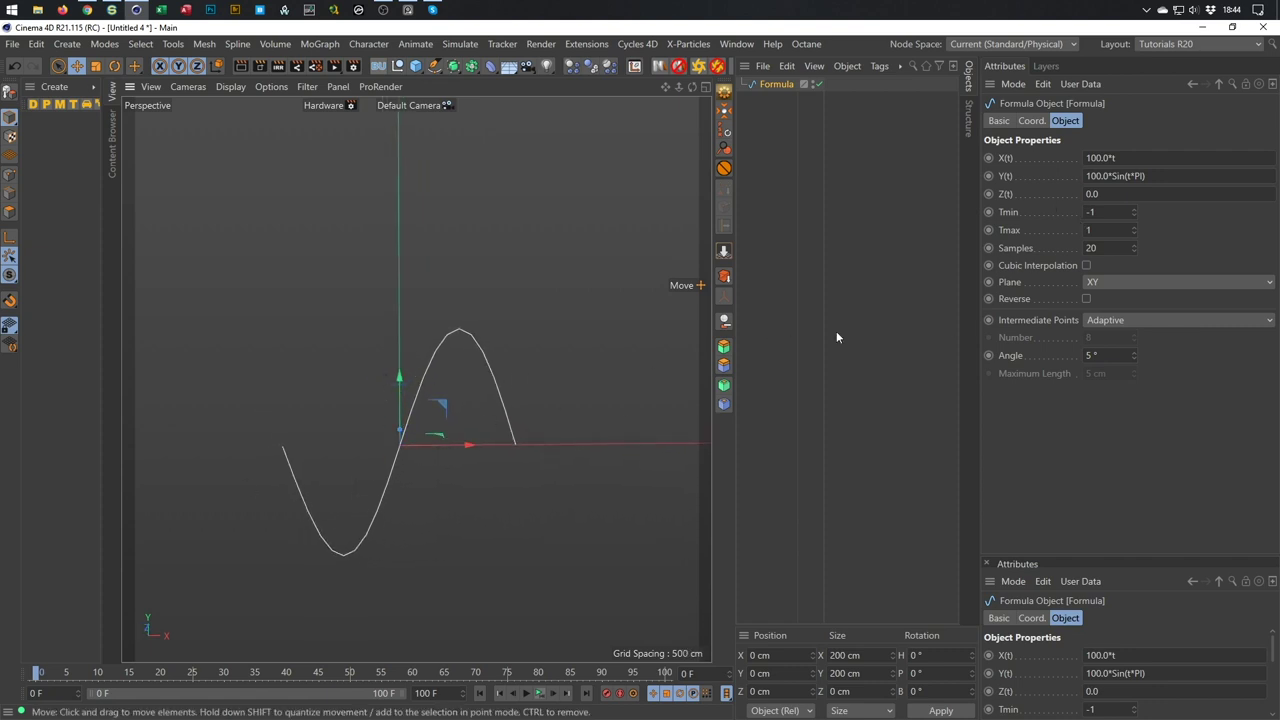
Set Tmin to 0, try Tmax 17 and Samples 161, then reset Tmax to 1.
left_click(1105, 212)
type("0")
key("Return")
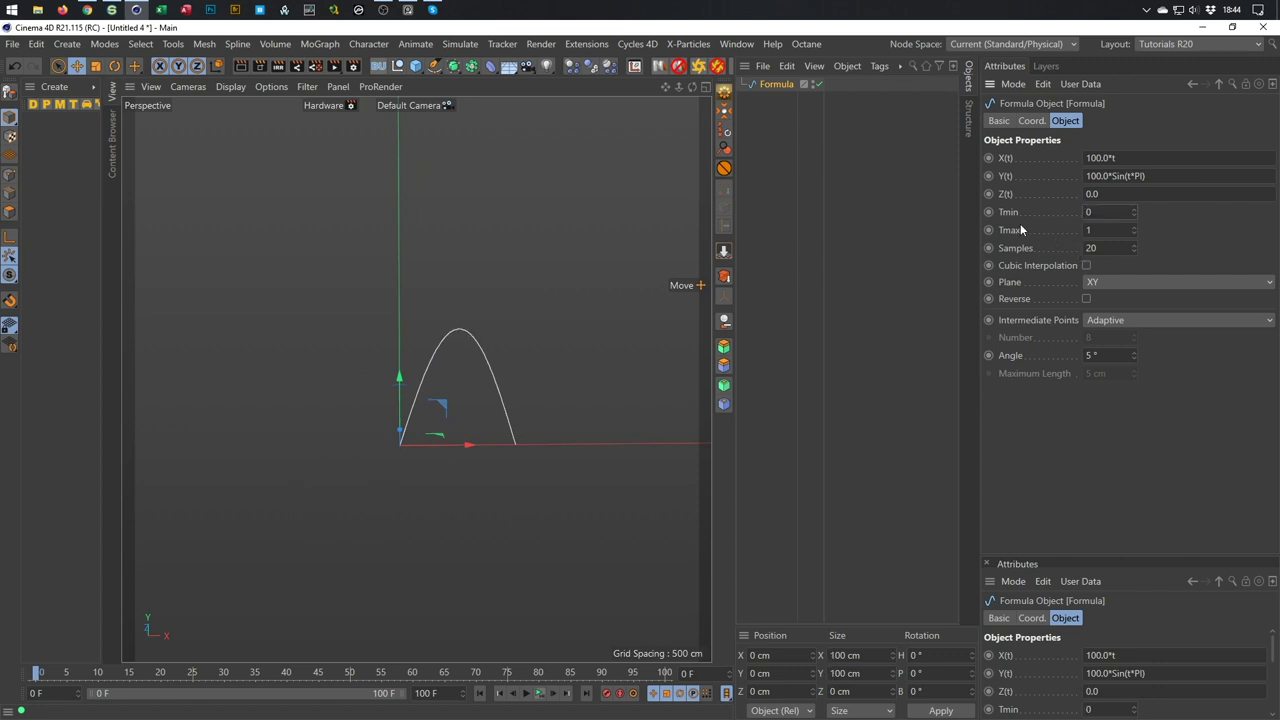
left_click_drag(1136, 230, 1175, 230)
scroll(450, 384, "down", 2)
scroll(224, 382, "down", 2)
scroll(164, 434, "down", 2)
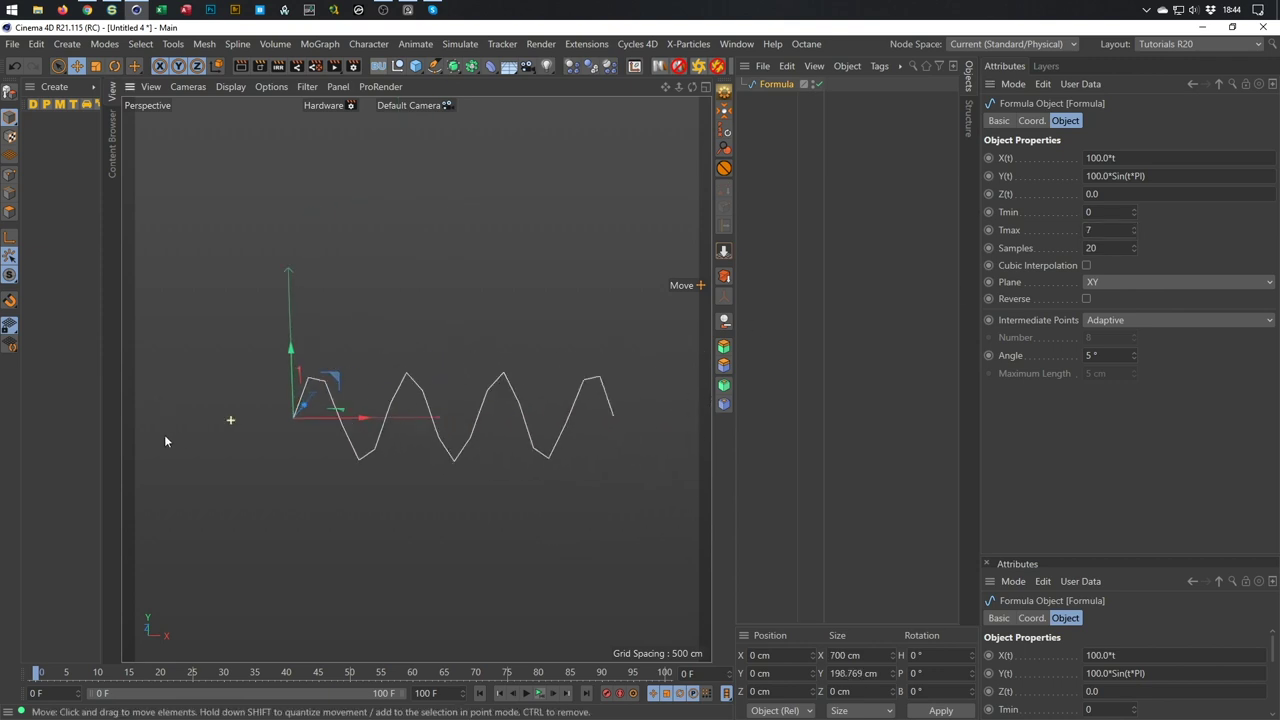
left_click_drag(1134, 228, 1170, 228)
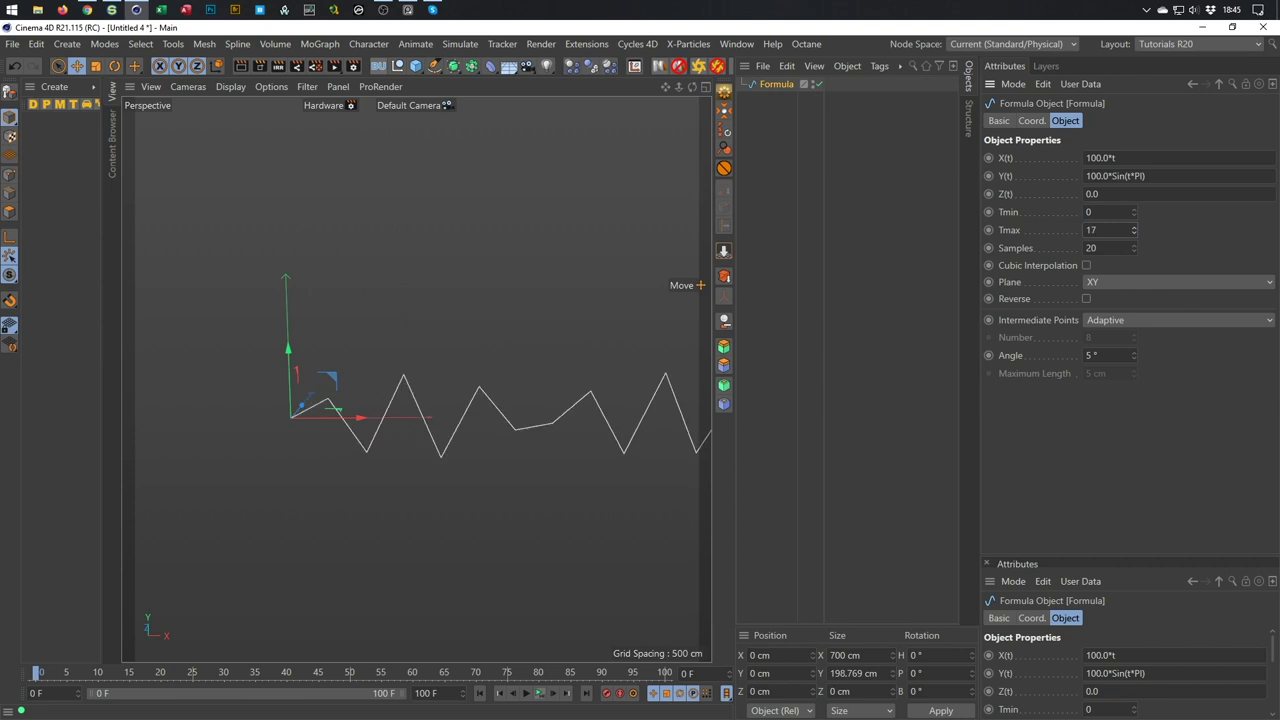
left_click_drag(1138, 248, 1150, 247)
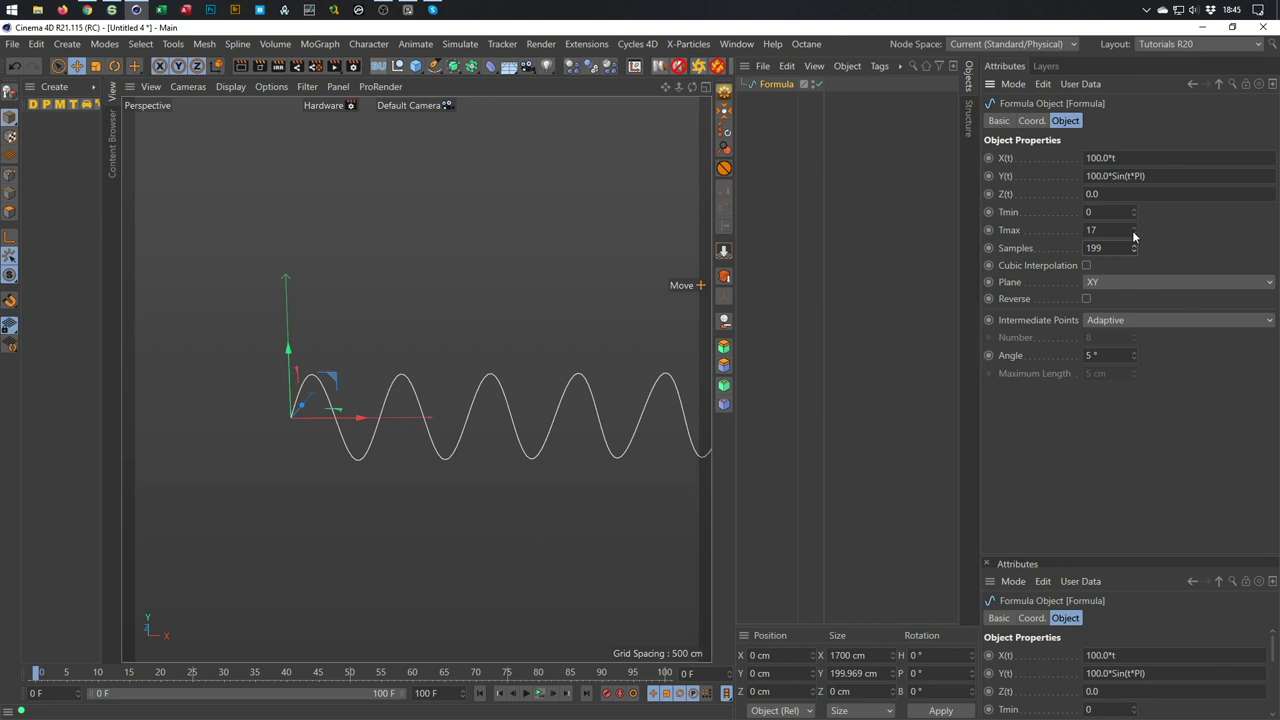
right_click(1134, 230)
right_click(1134, 248)
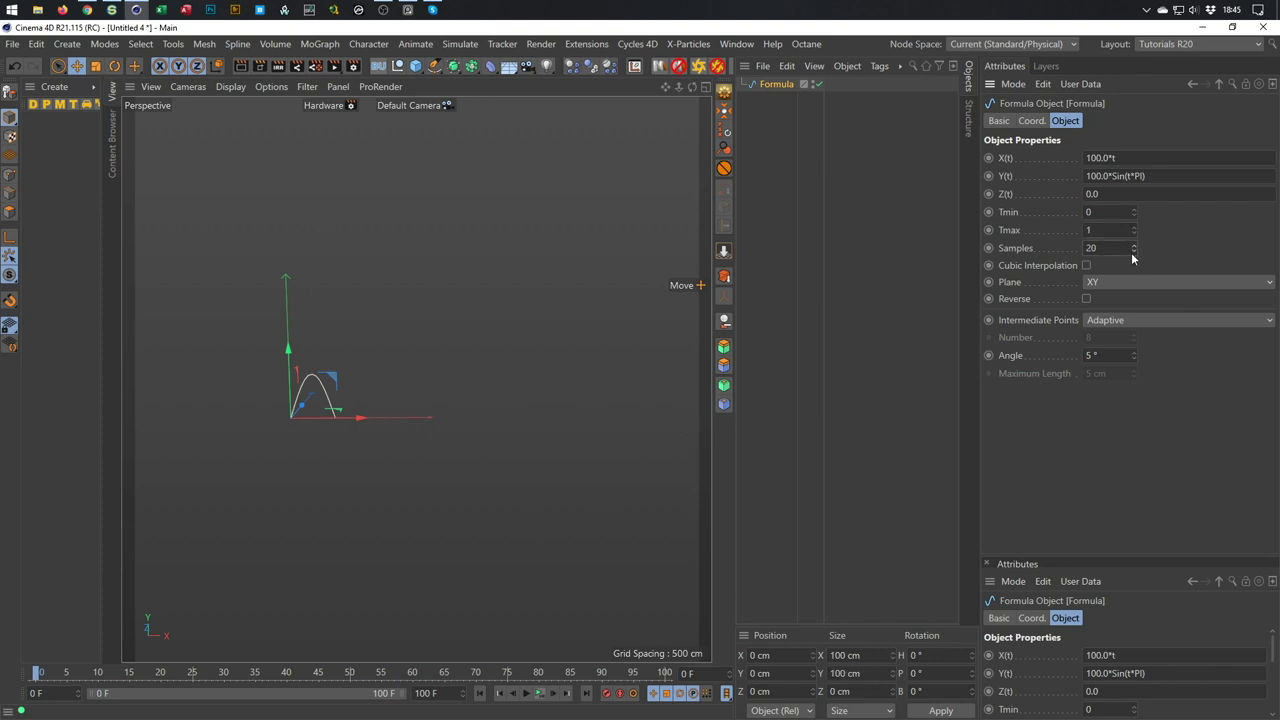
scroll(476, 383, "up", 6)
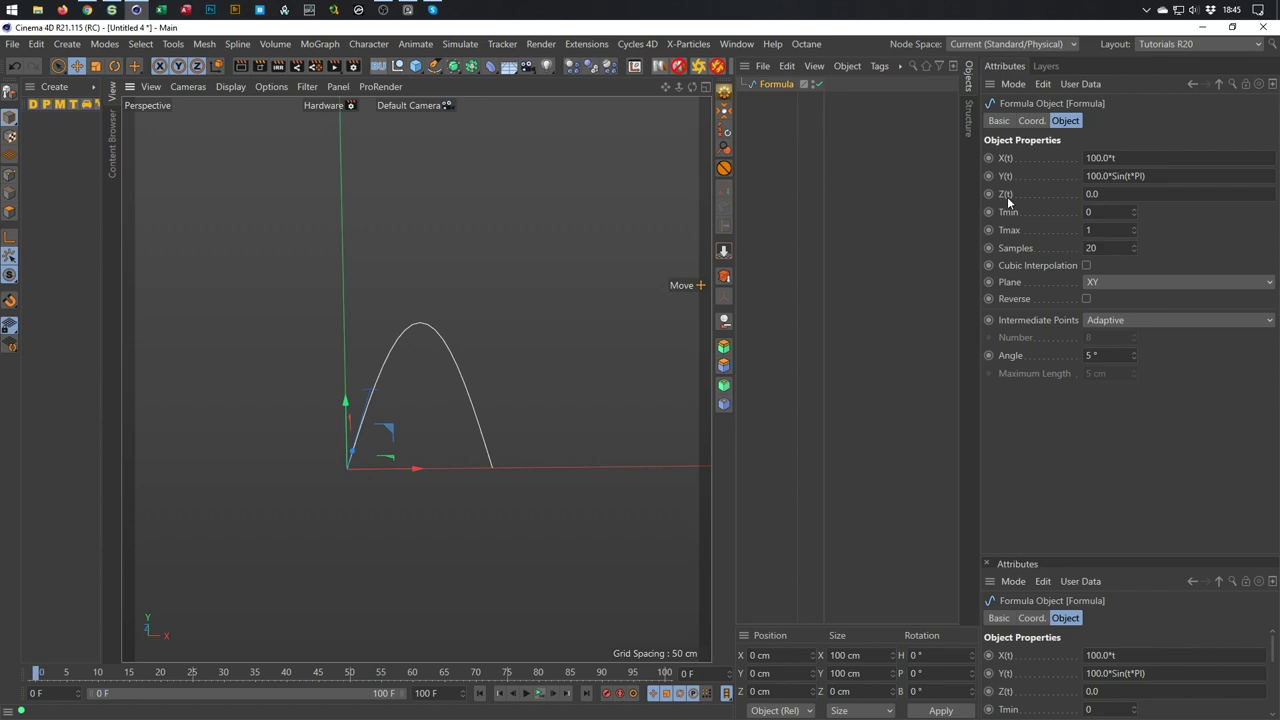
In Chrome, select and copy the trefoil knot's x(t) formula on Trefoil Knoten B.
key("alt+Tab")
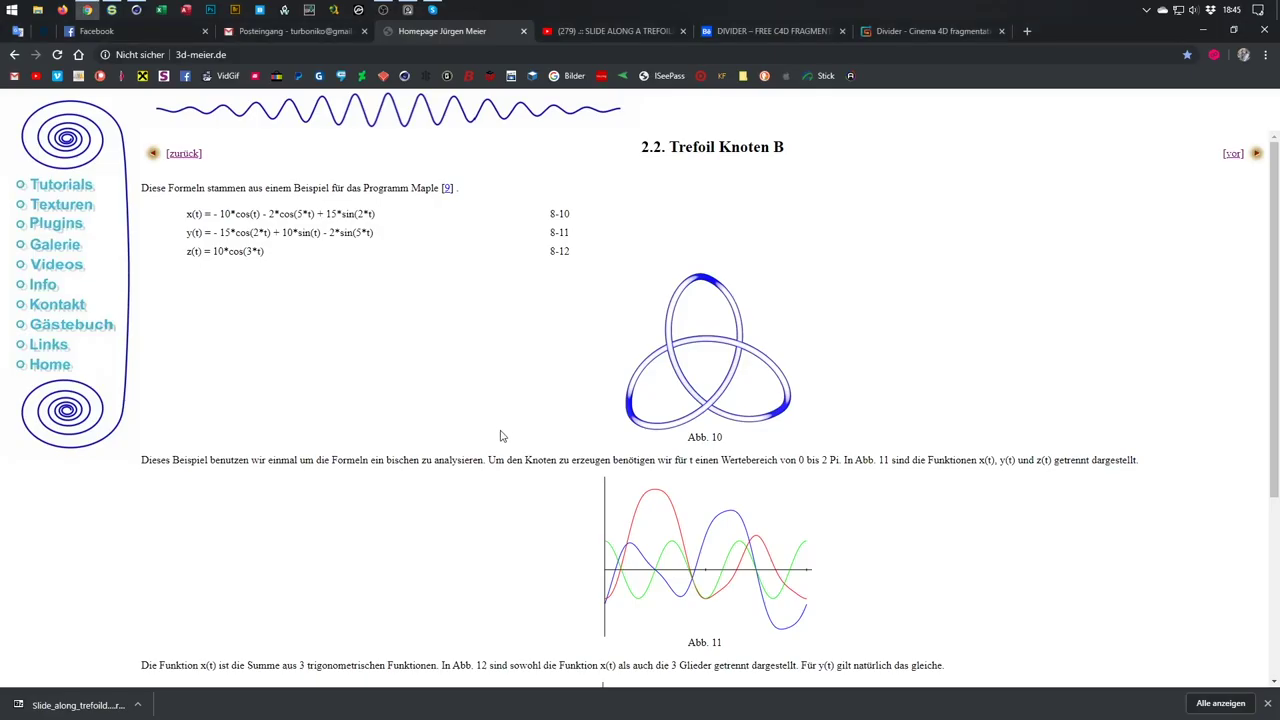
left_click_drag(203, 214, 184, 254)
left_click(197, 297)
left_click_drag(216, 215, 380, 216)
key("ctrl+c")
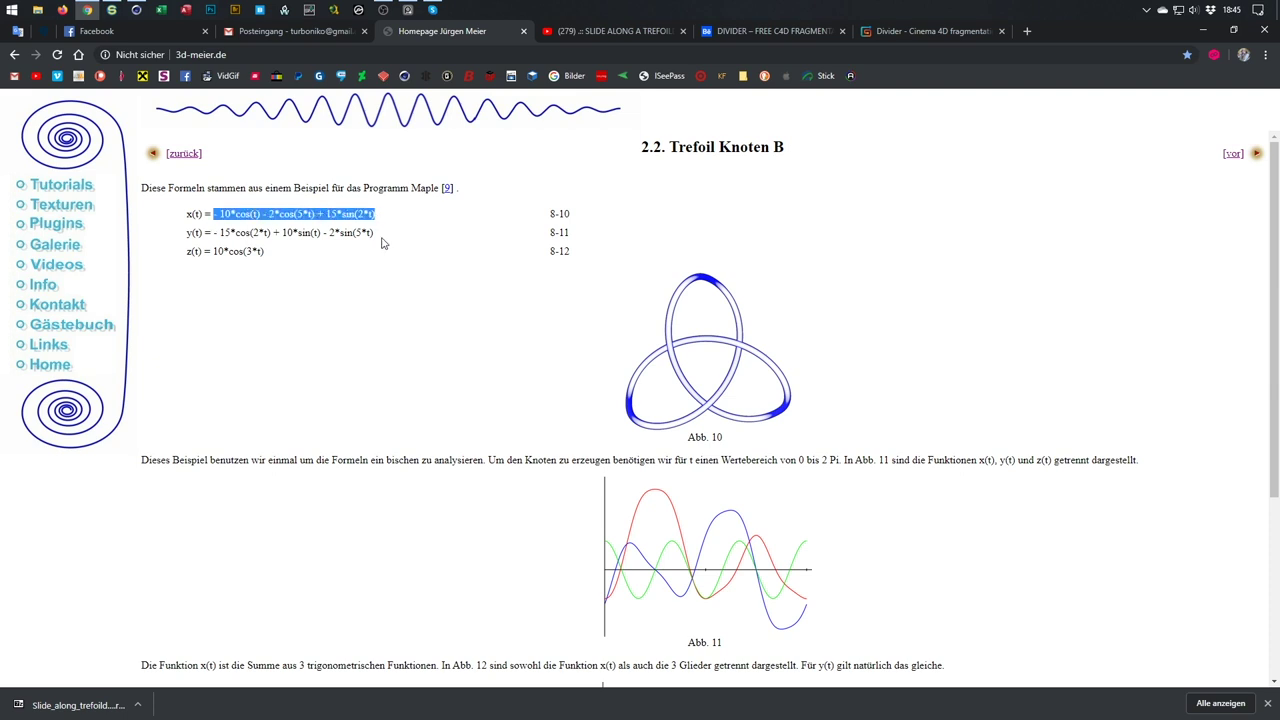
Paste the trefoil x(t) formula into the Formula spline's X(t) field.
key("alt+Tab")
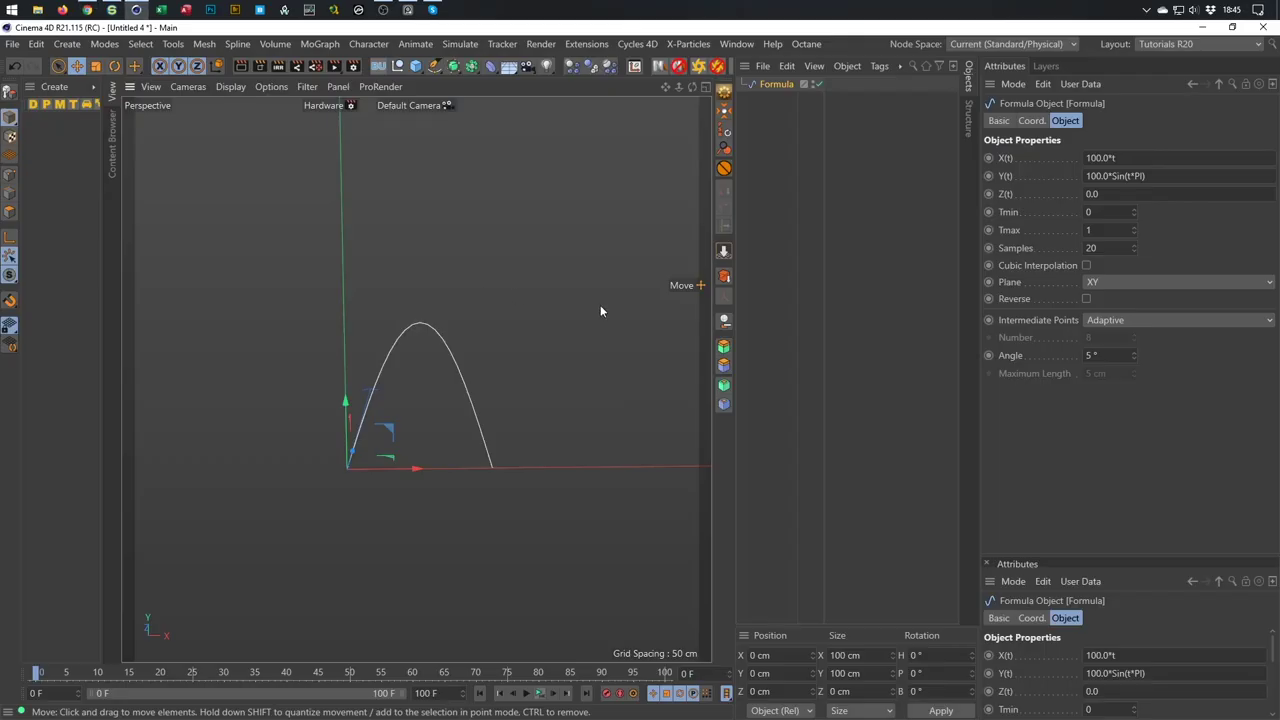
double_click(1108, 157)
key("ctrl+v")
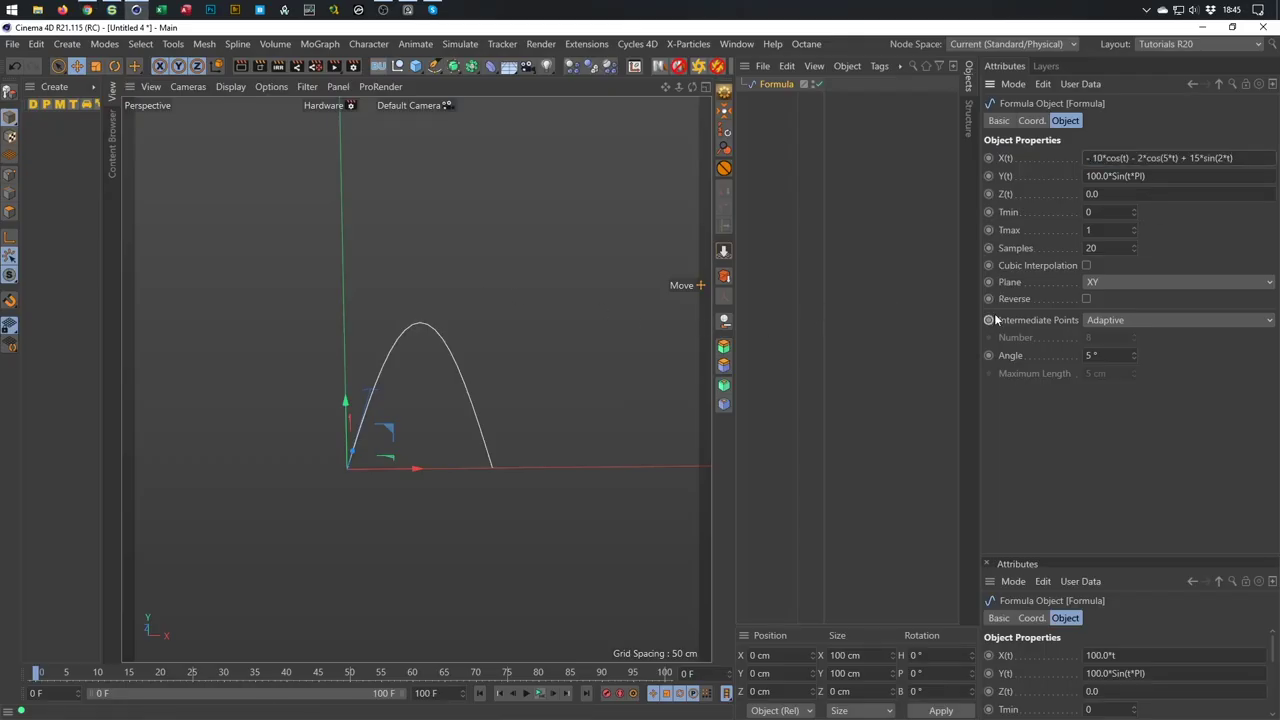
key("Return")
Copy the y(t) formula from the web page into Y(t).
key("alt+Tab")
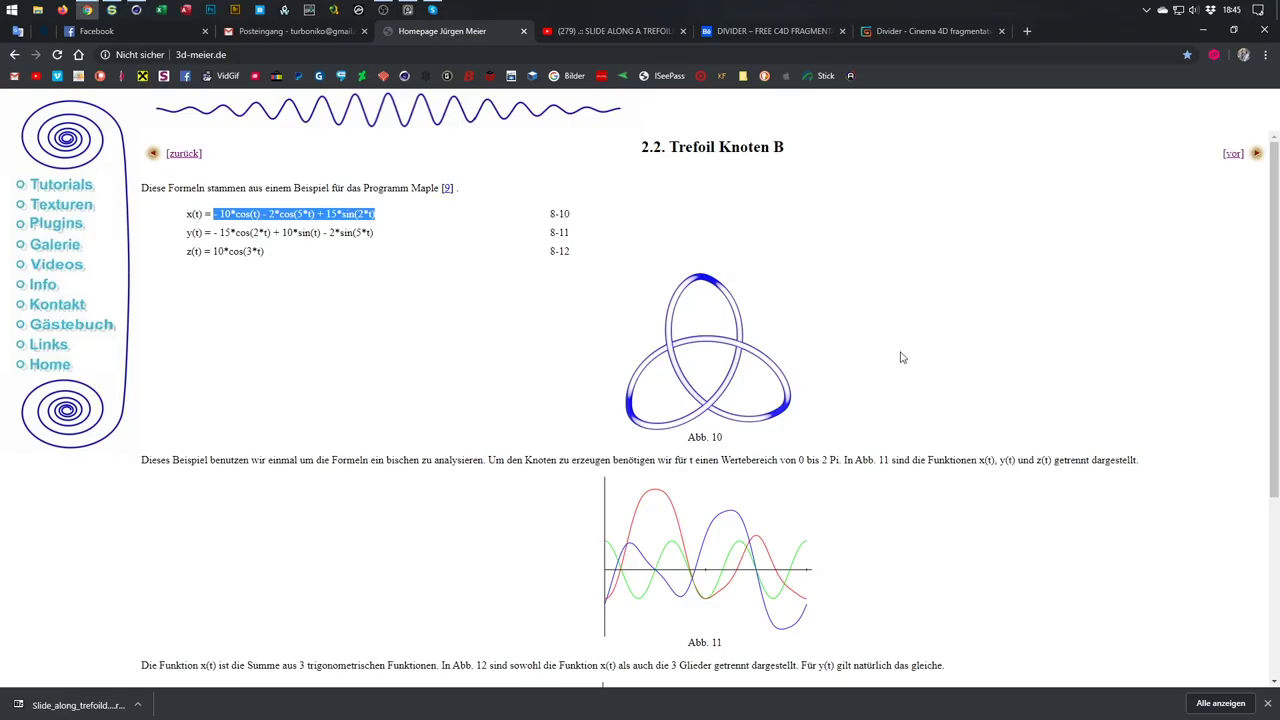
left_click_drag(213, 232, 398, 252)
key("ctrl+c")
key("alt+Tab")
key("ctrl+a")
key("ctrl+v")
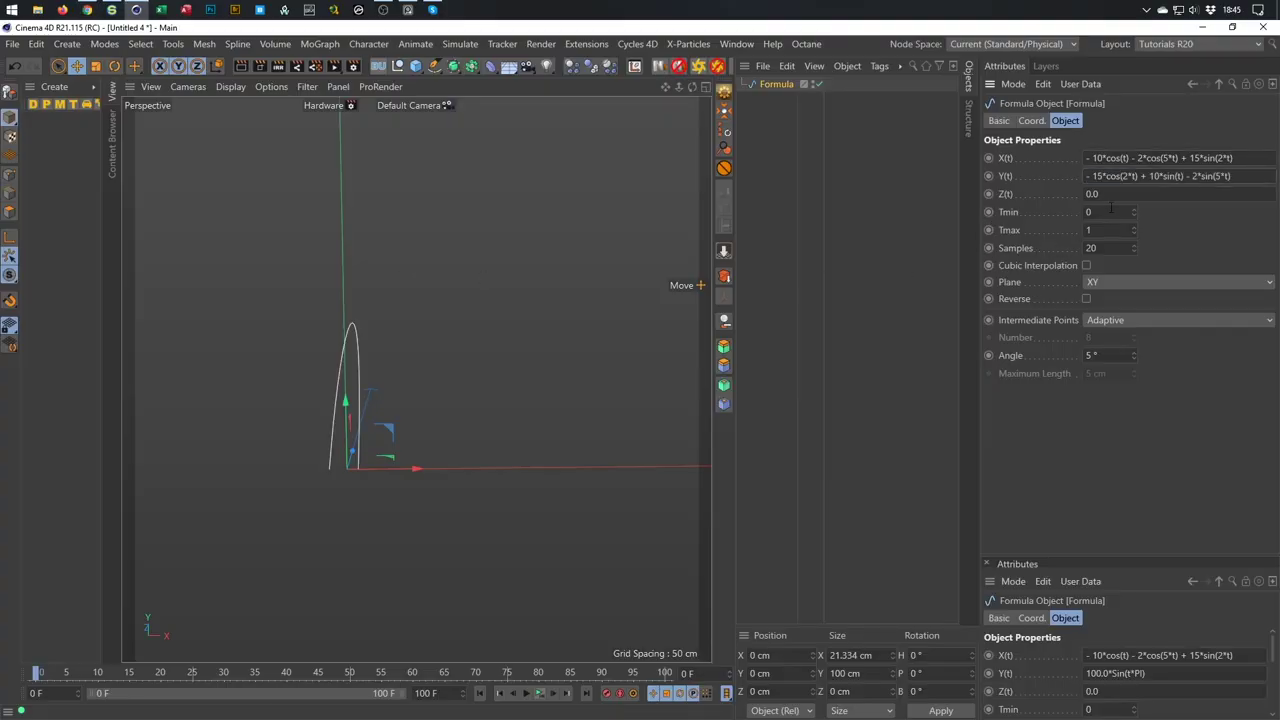
Copy z(t) = 10*cos(3*t) into Z(t) and zoom in on the curve.
double_click(1108, 195)
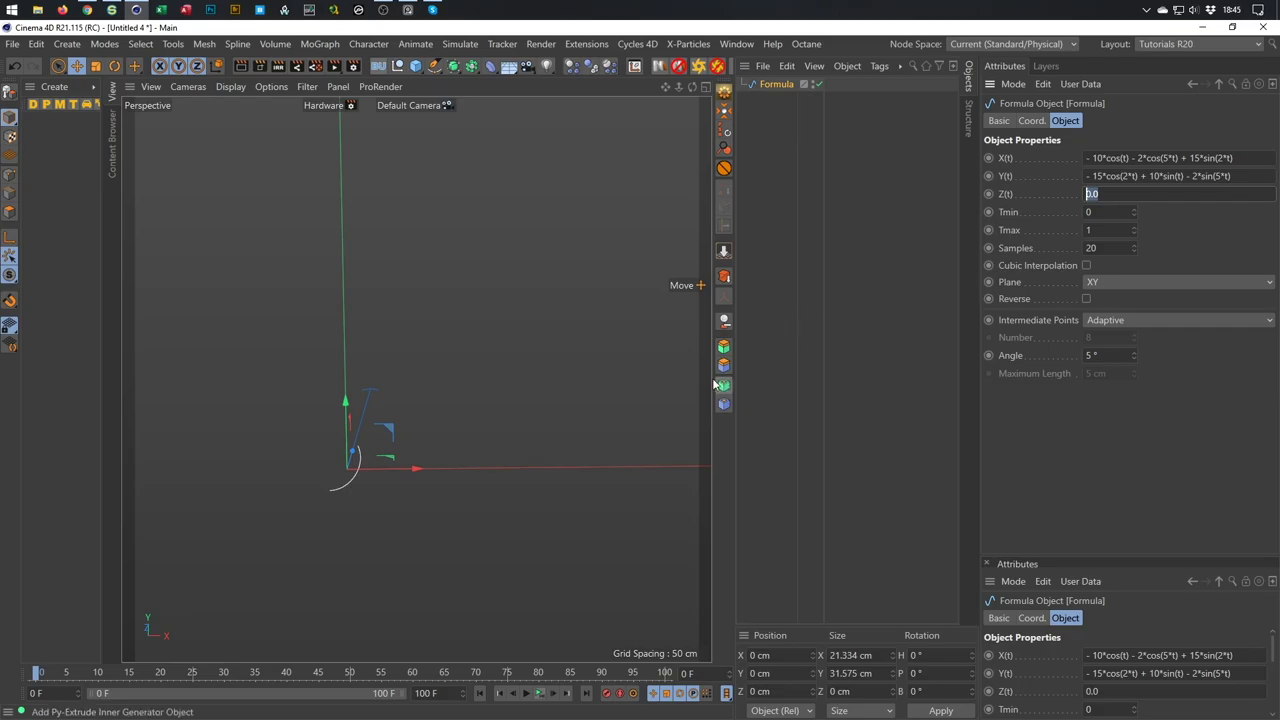
key("alt+Tab")
left_click(285, 252)
left_click_drag(285, 252, 213, 252)
key("ctrl+c")
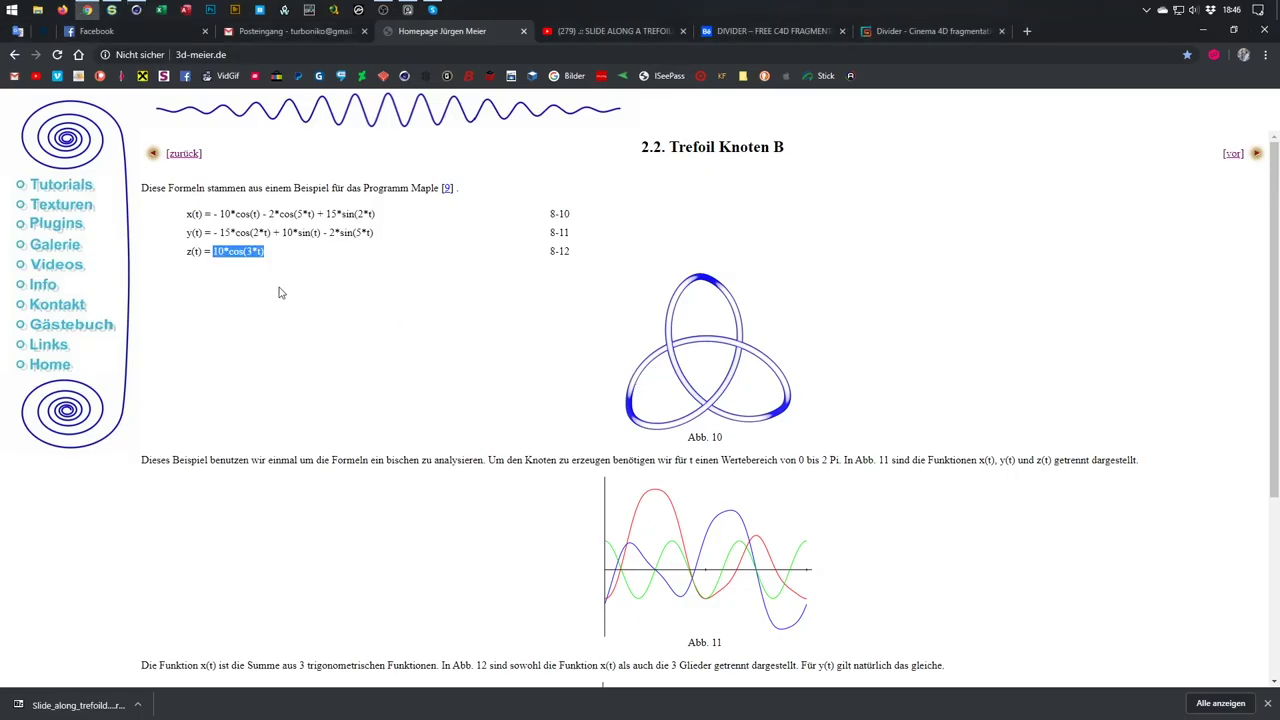
key("alt+Tab")
left_click(1140, 194)
key("ctrl+v")
key("Return")
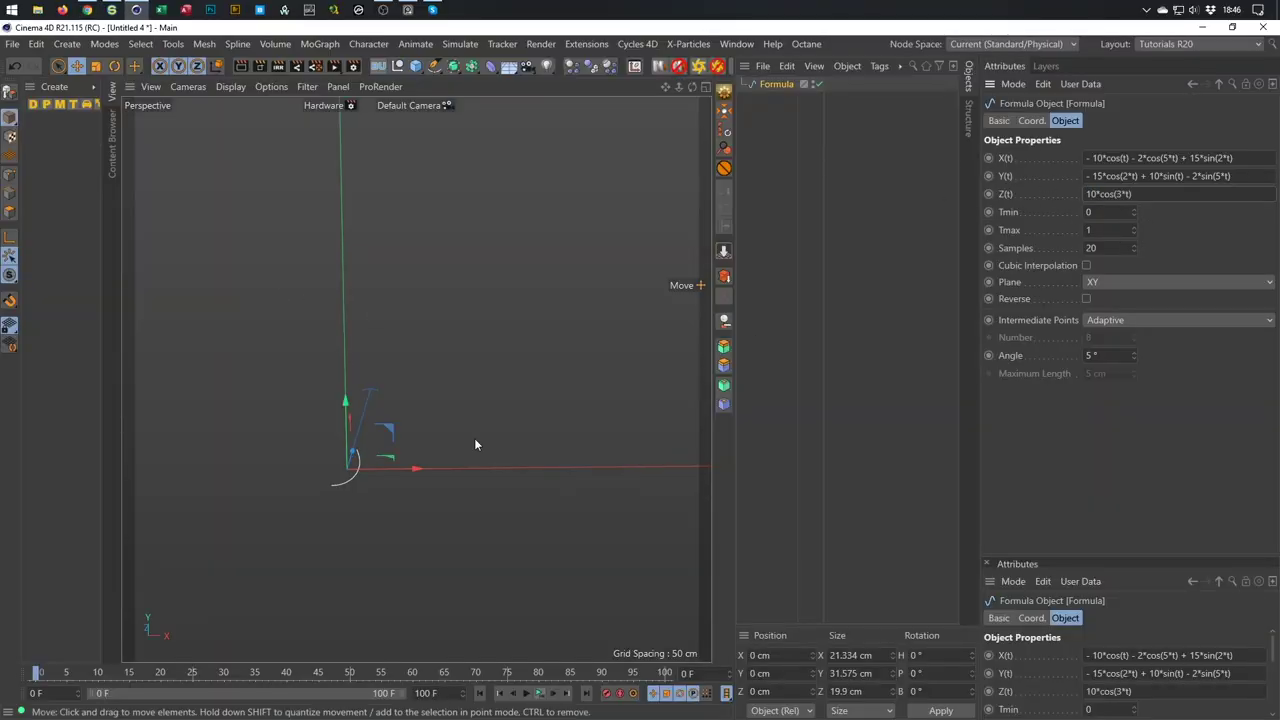
right_click_drag(311, 494, 463, 438, "alt")
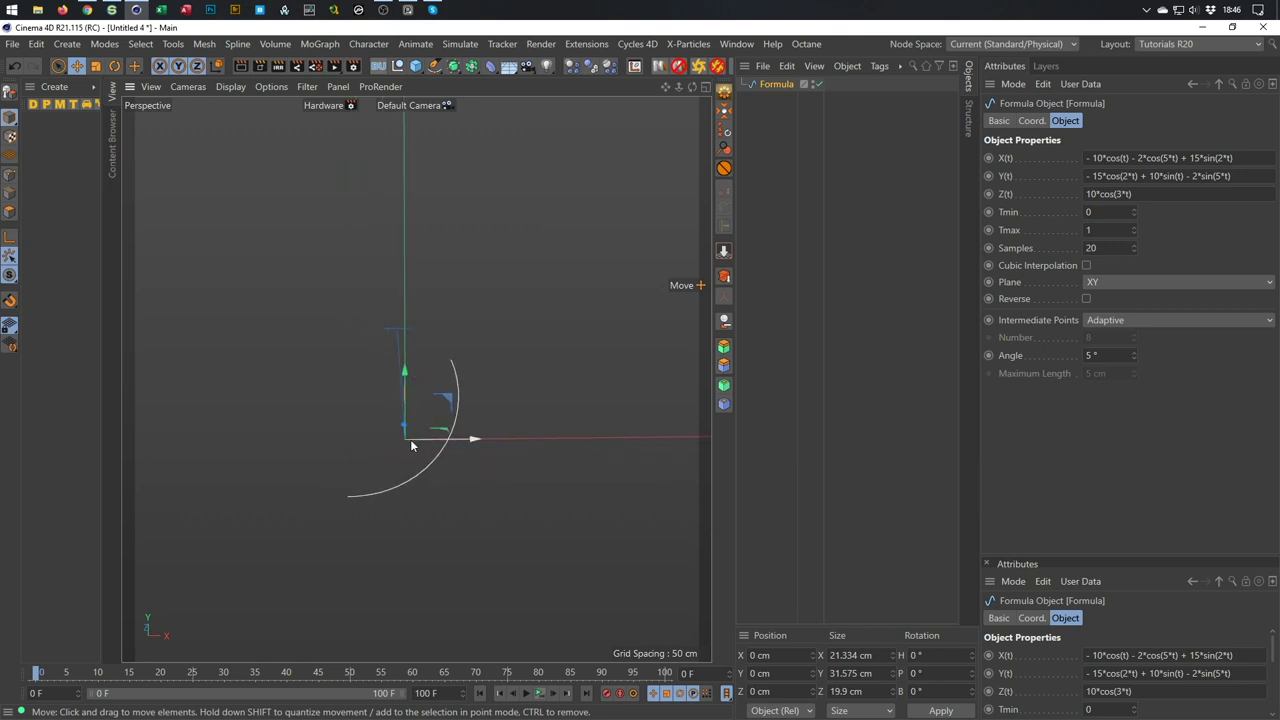
Set the Formula spline's Tmax to 6 and Samples to 140.
left_click(1134, 228)
left_click(1134, 228)
left_click(1134, 228)
left_click(1134, 228)
left_click(1134, 228)
left_click(1134, 228)
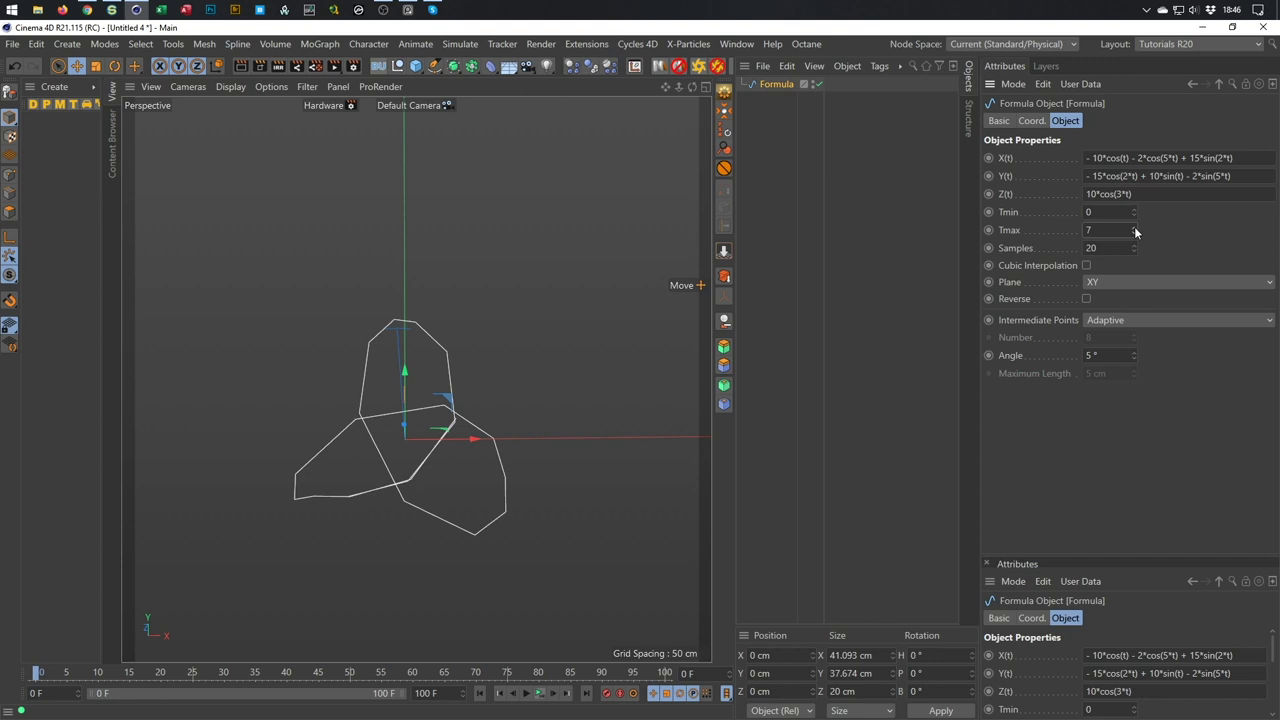
left_click(1134, 233)
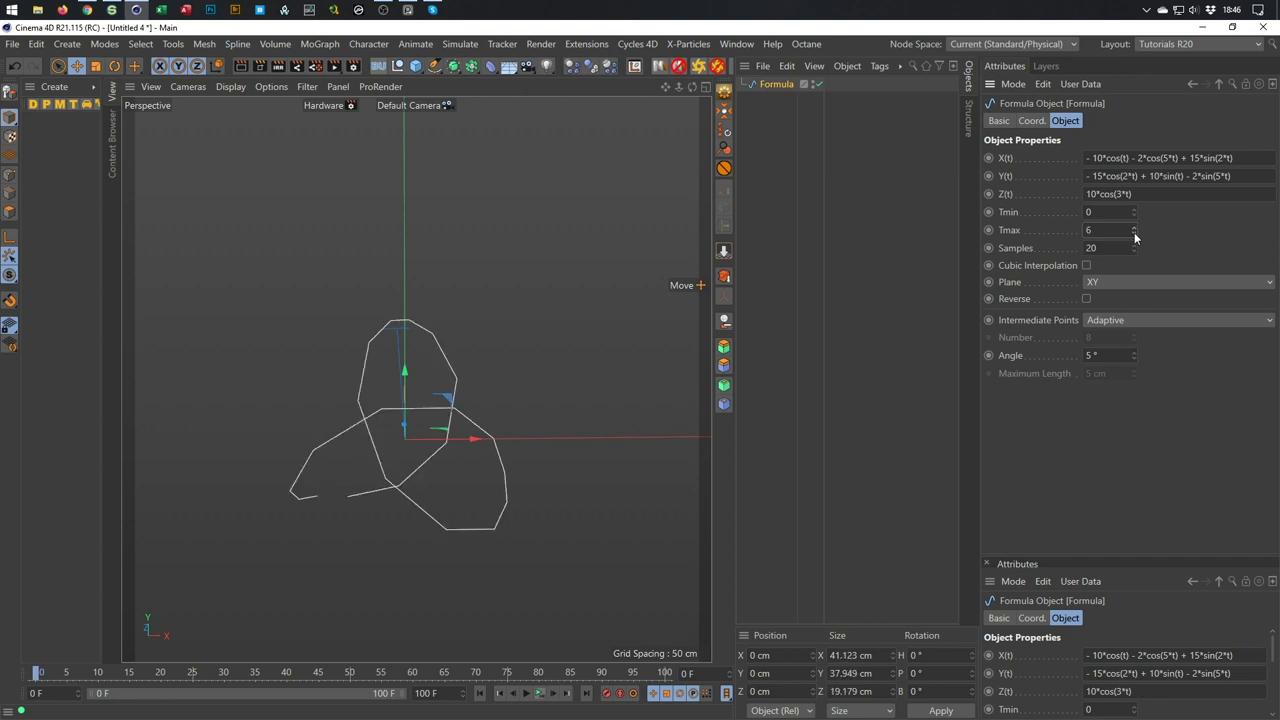
left_click_drag(1135, 246, 1135, 230)
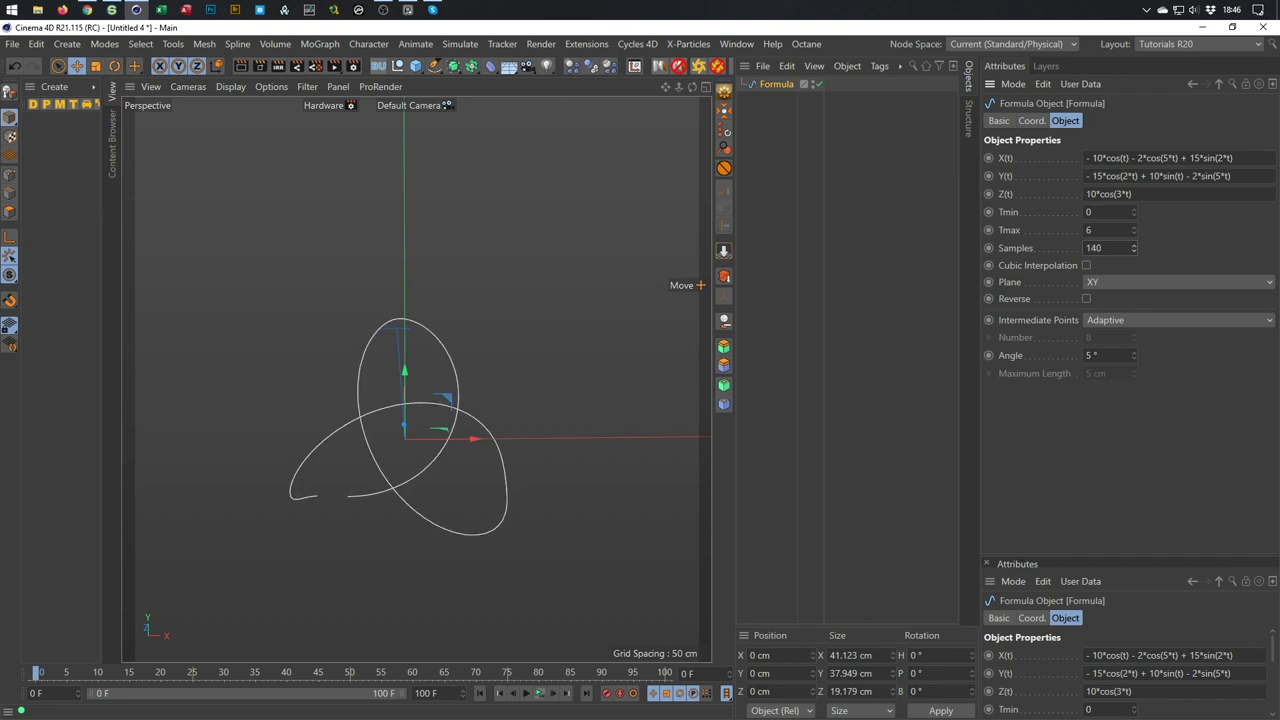
Use Uniform intermediate points with Number 0 and zoom in on the knot.
left_click(1104, 321)
left_click(1104, 373)
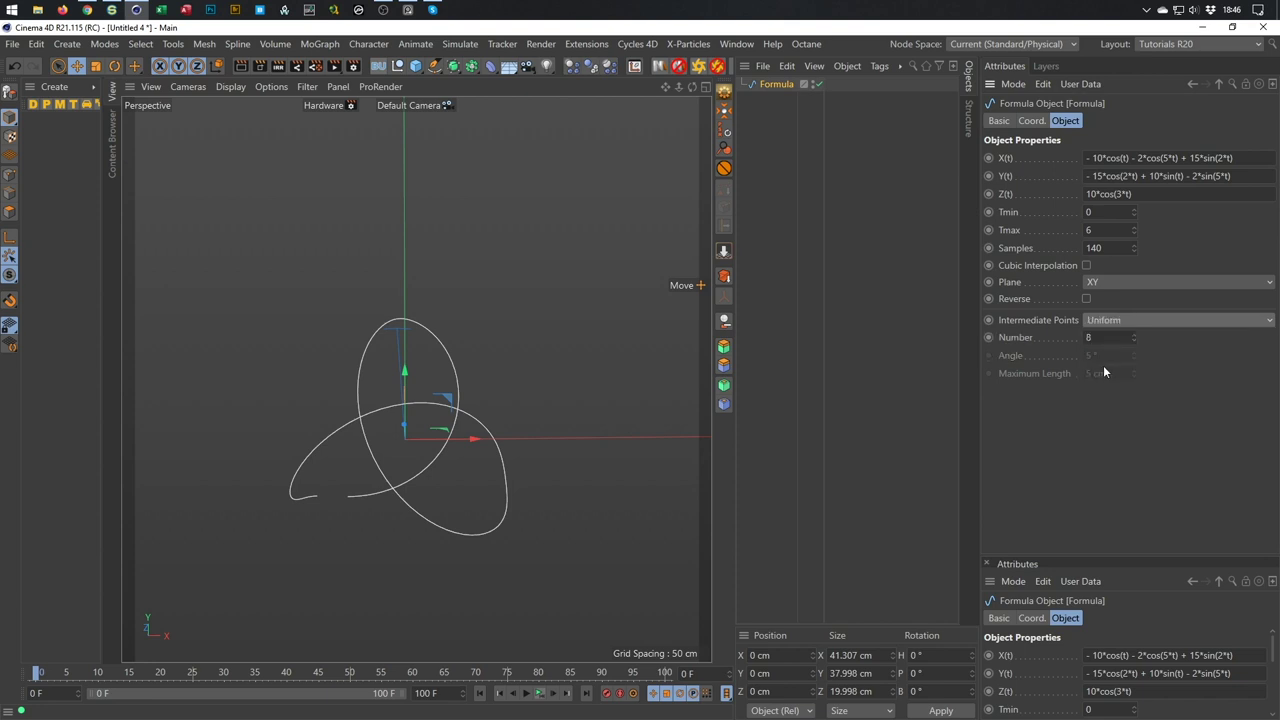
left_click_drag(1135, 338, 1135, 360)
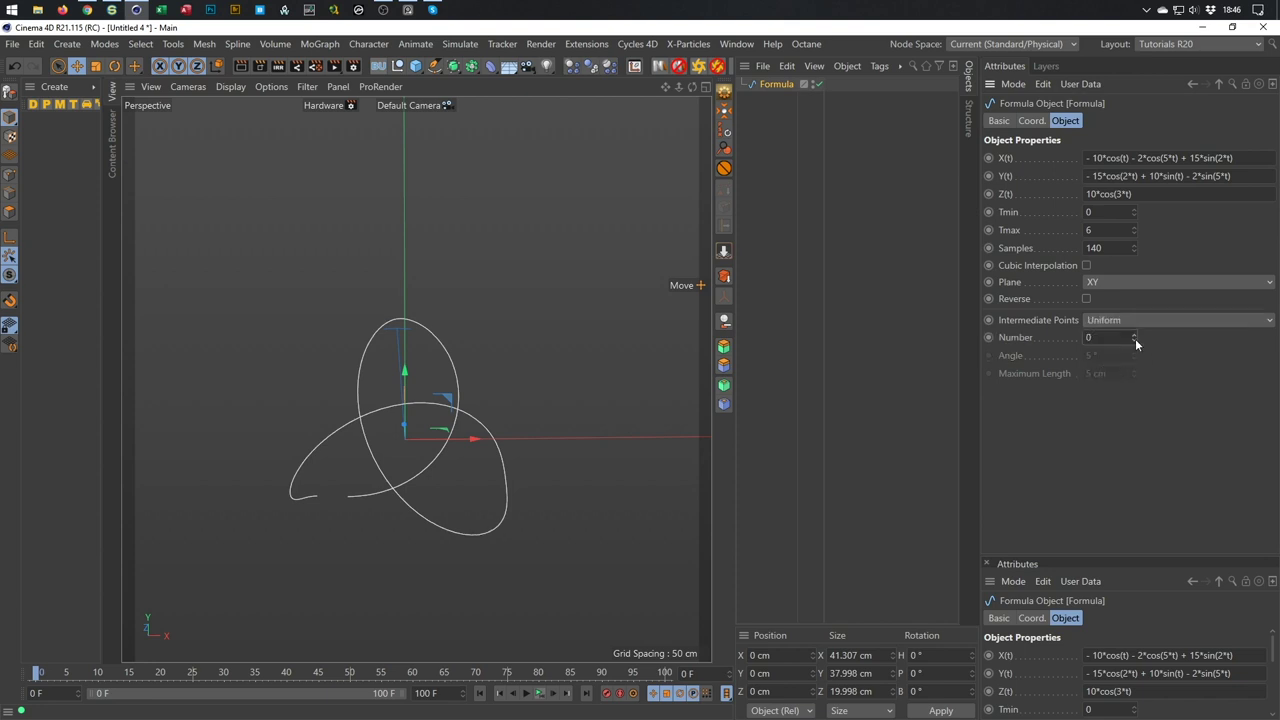
right_click_drag(441, 431, 491, 428, "alt")
scroll(474, 434, "down", 5)
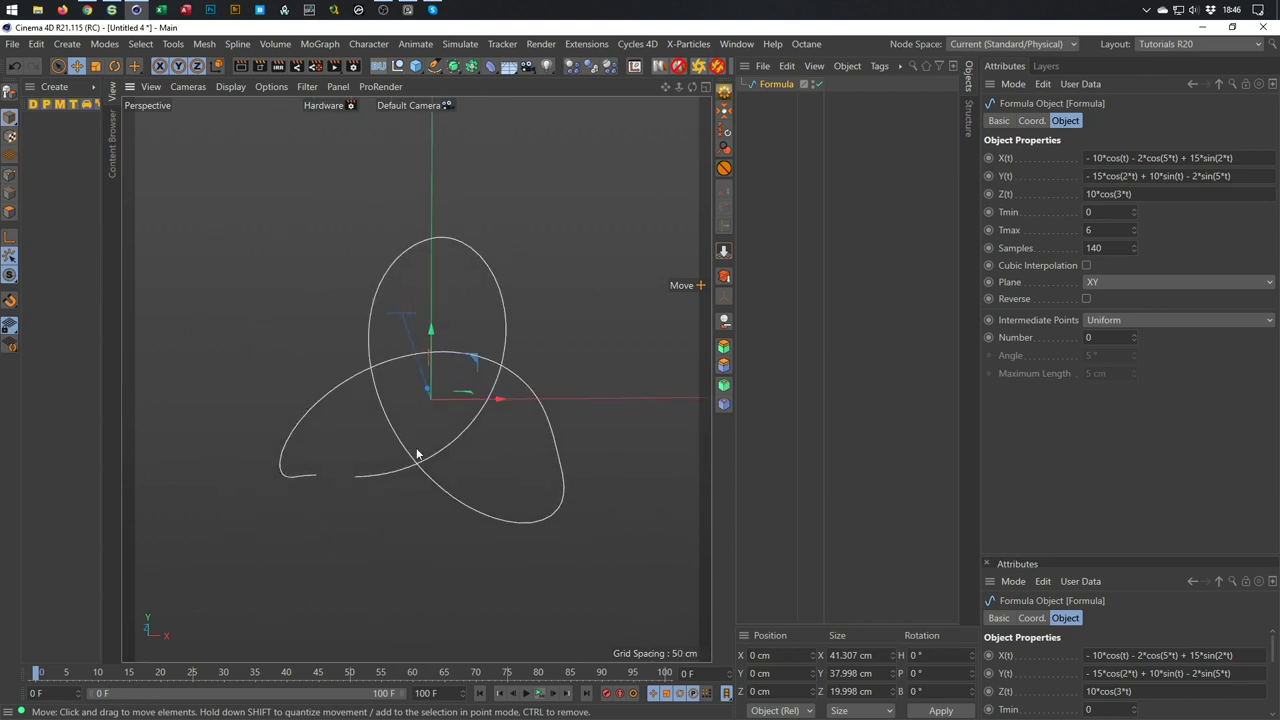
scroll(395, 473, "up", 4)
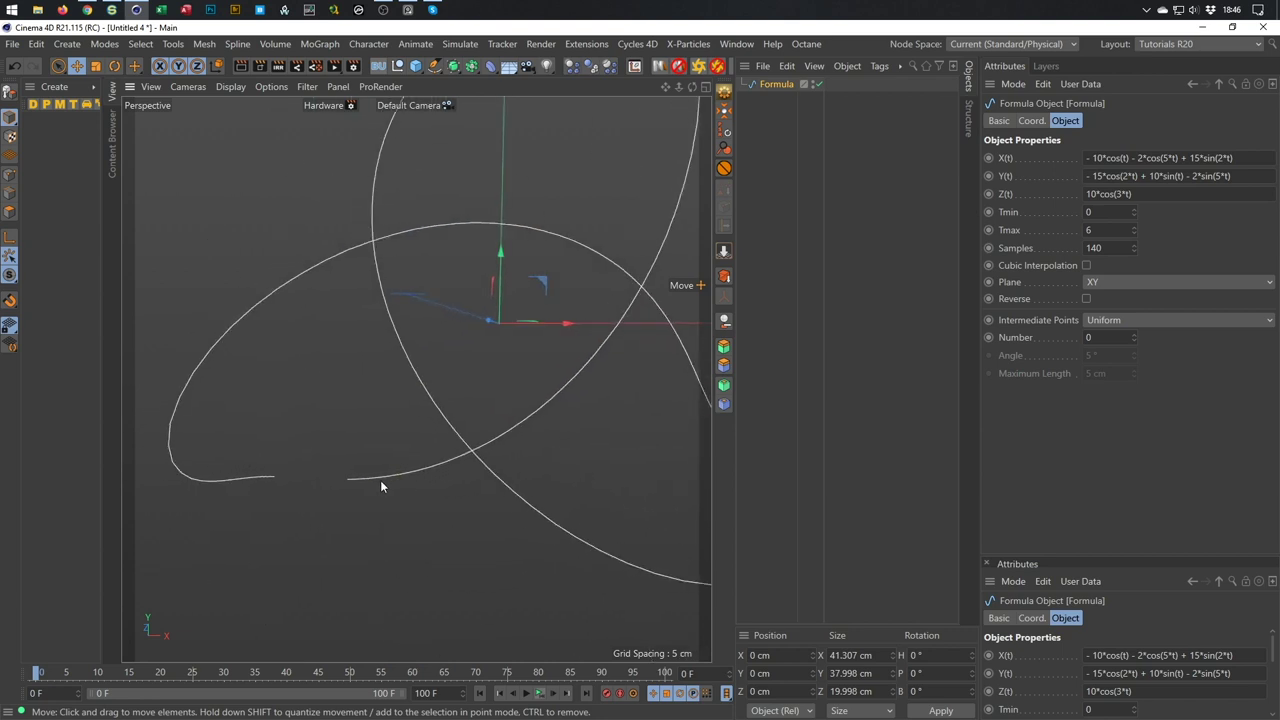
scroll(380, 486, "up", 1)
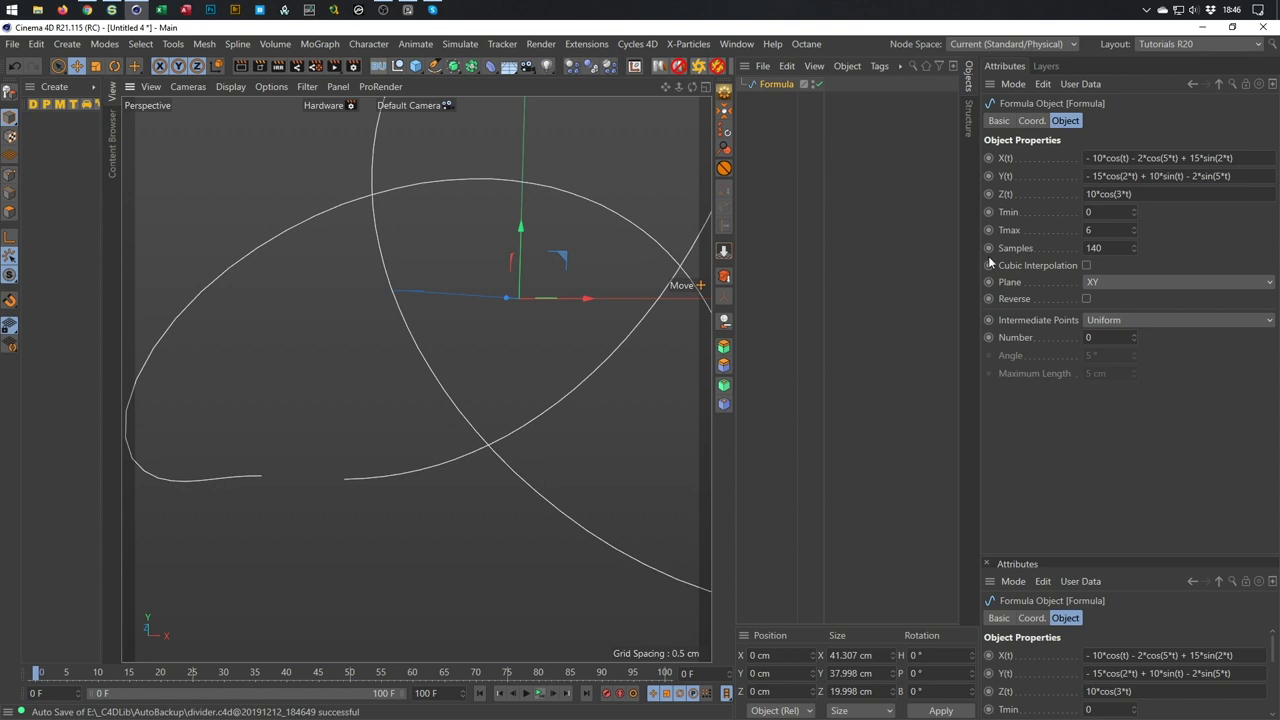
Fine-tune Tmax to 6.28 so the trefoil knot becomes a closed loop.
left_click(1135, 229)
left_click(1135, 229)
left_click(1135, 229)
left_click(1135, 235)
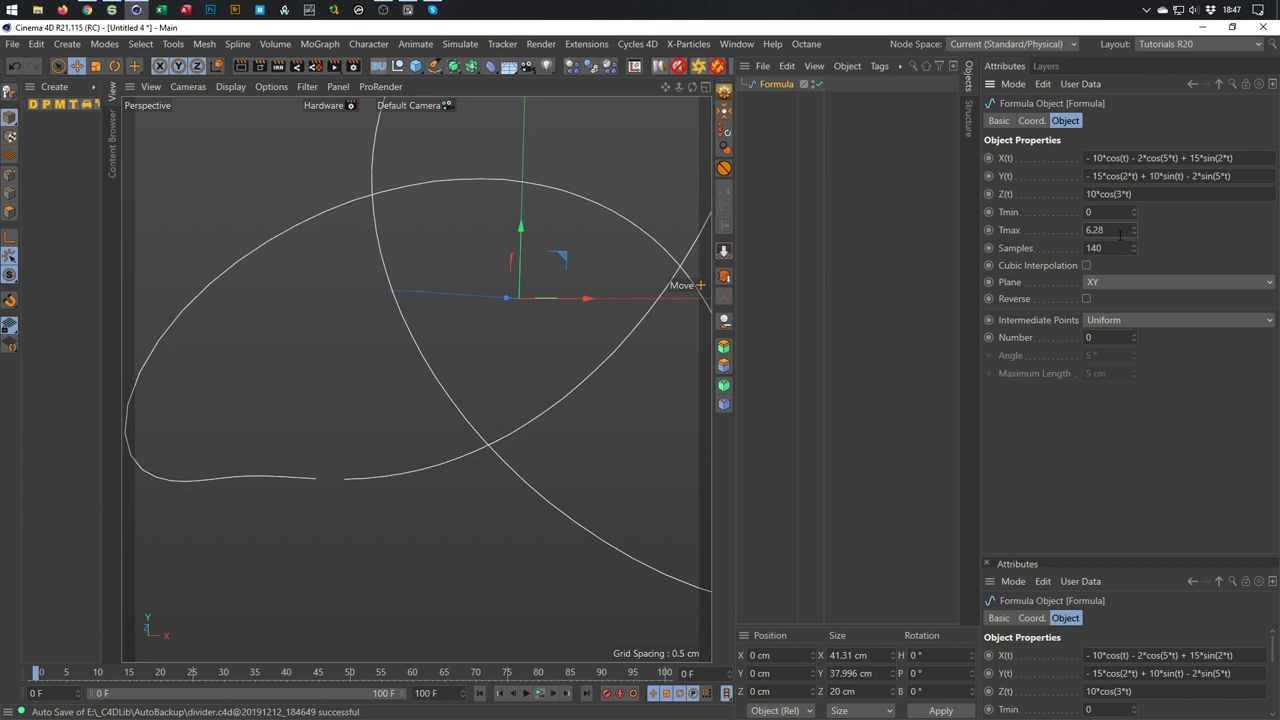
key("Return")
scroll(392, 470, "up", 5)
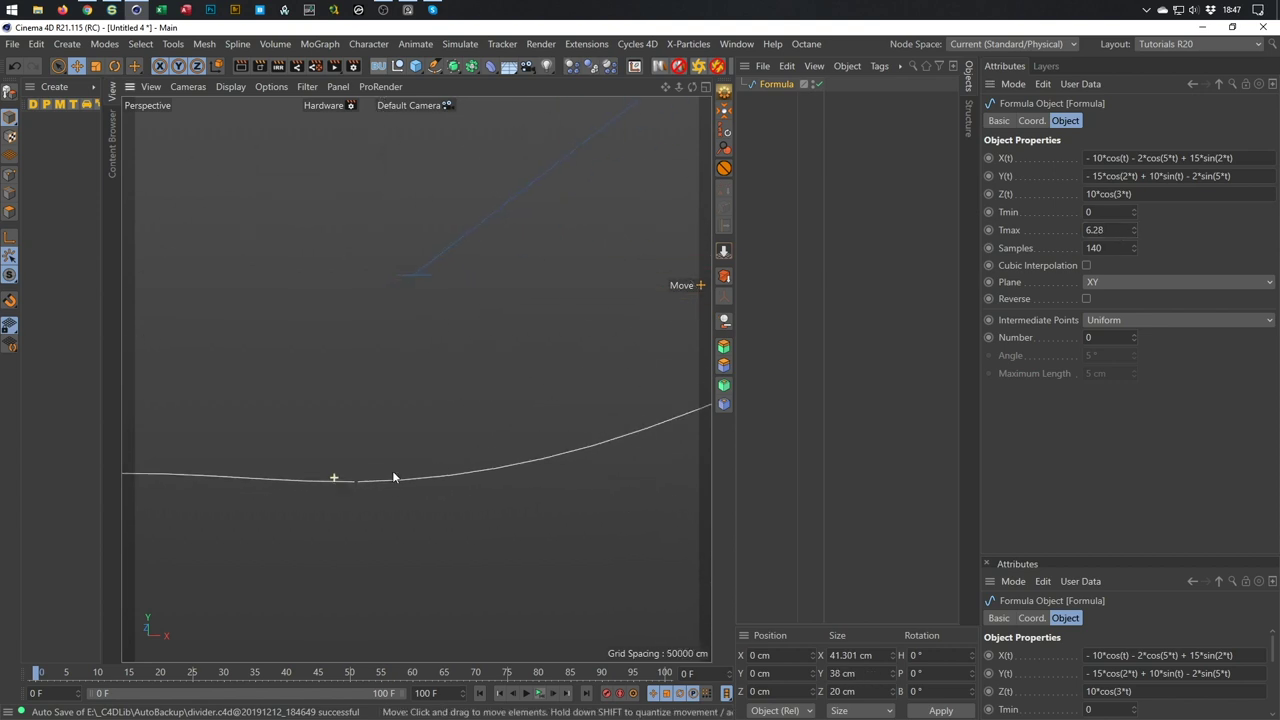
scroll(352, 488, "down", 5)
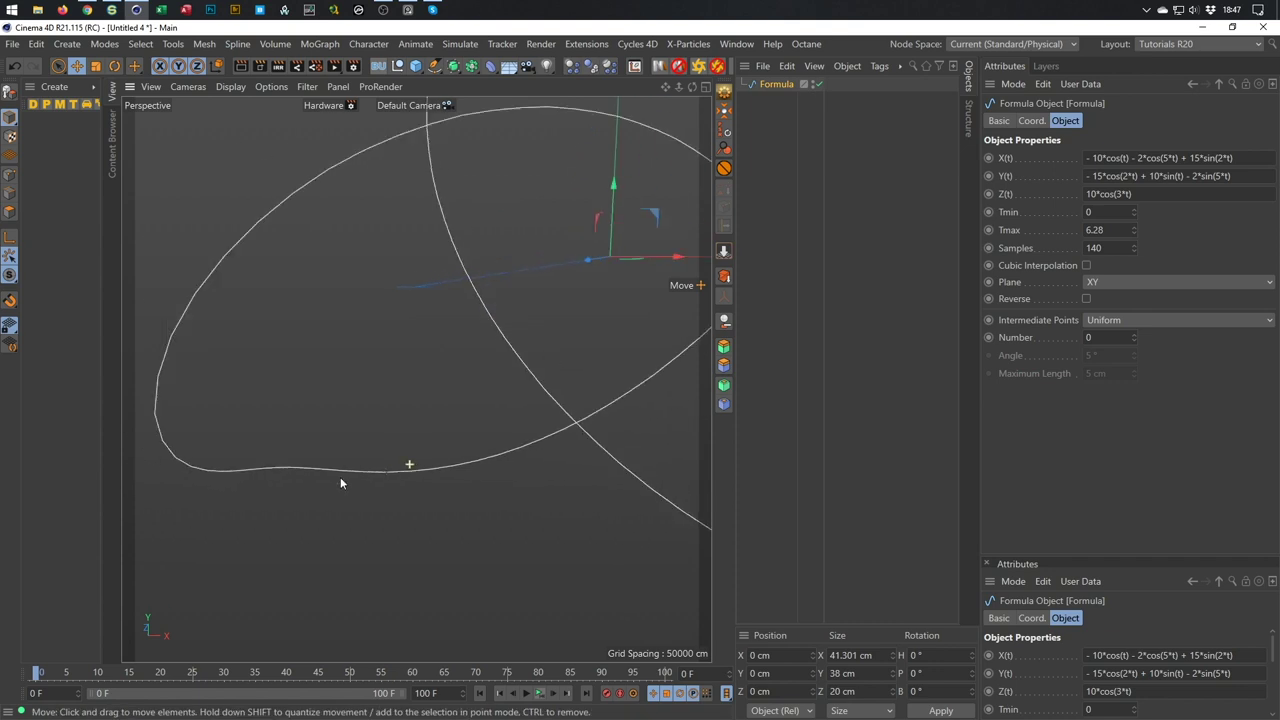
scroll(372, 452, "down", 4)
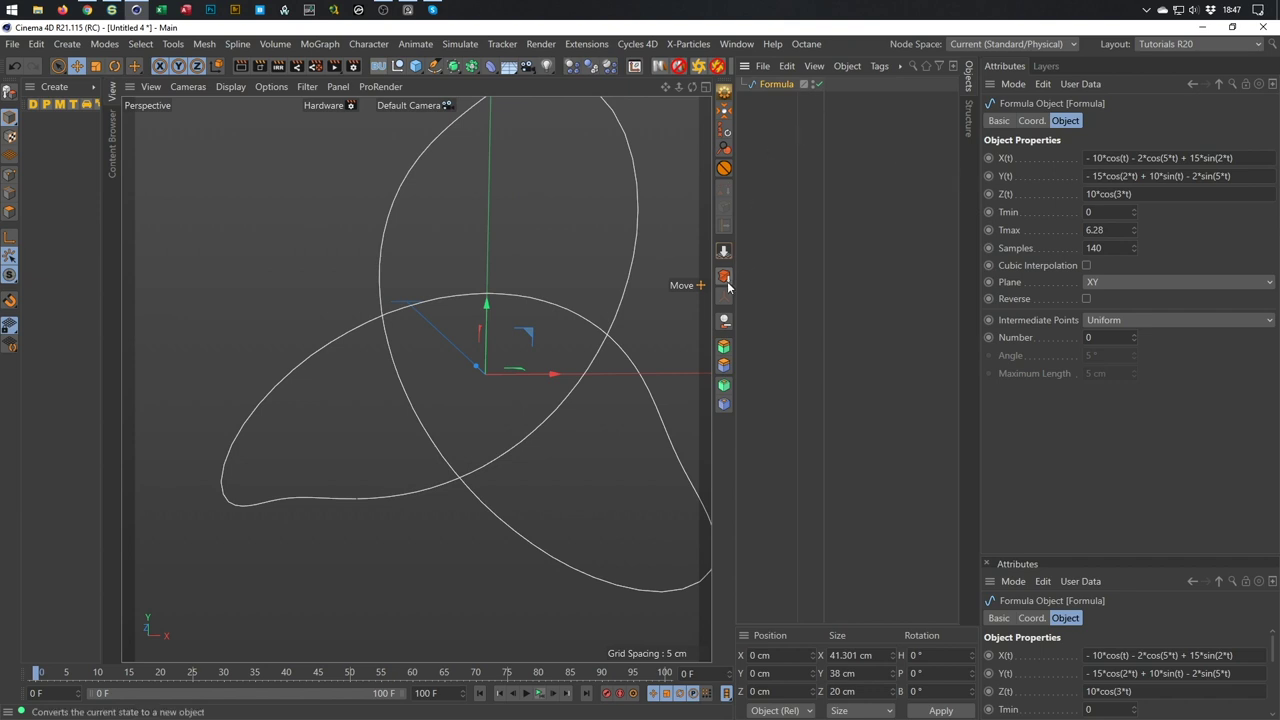
Make an editable spline copy of the Formula object and hide the original.
right_click(783, 88)
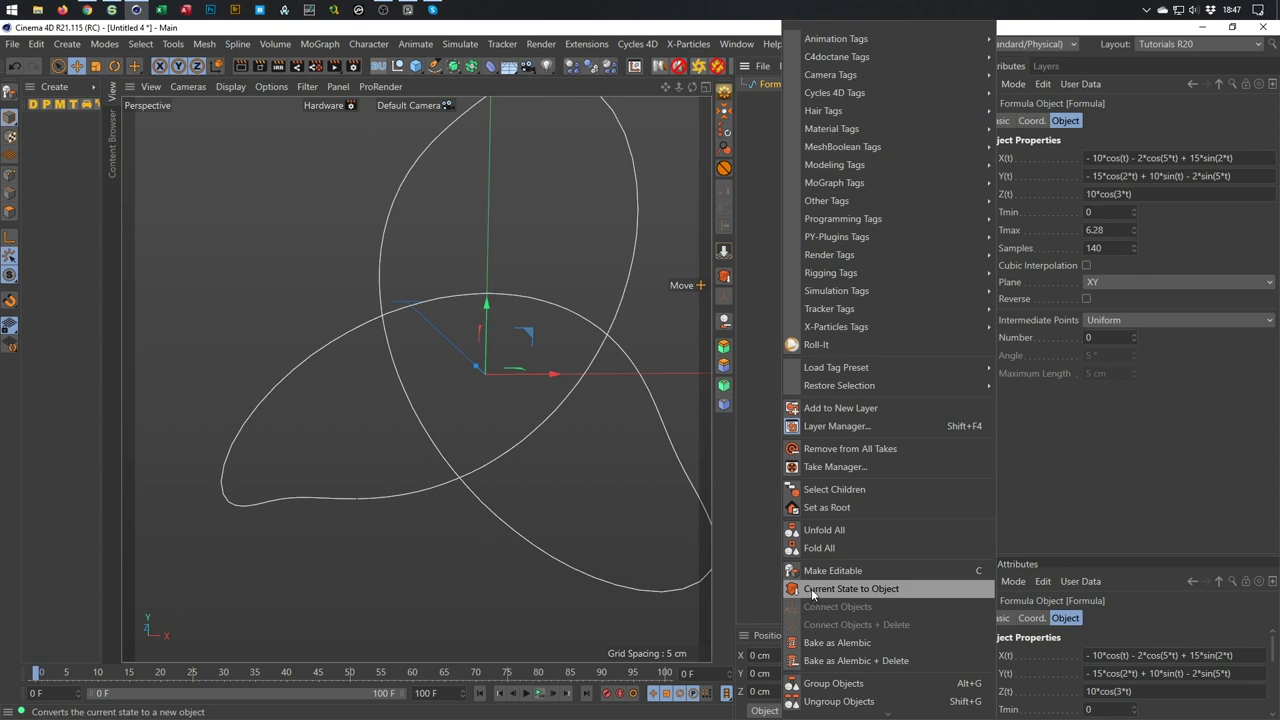
left_click(750, 260)
left_click(724, 276)
left_click(775, 99)
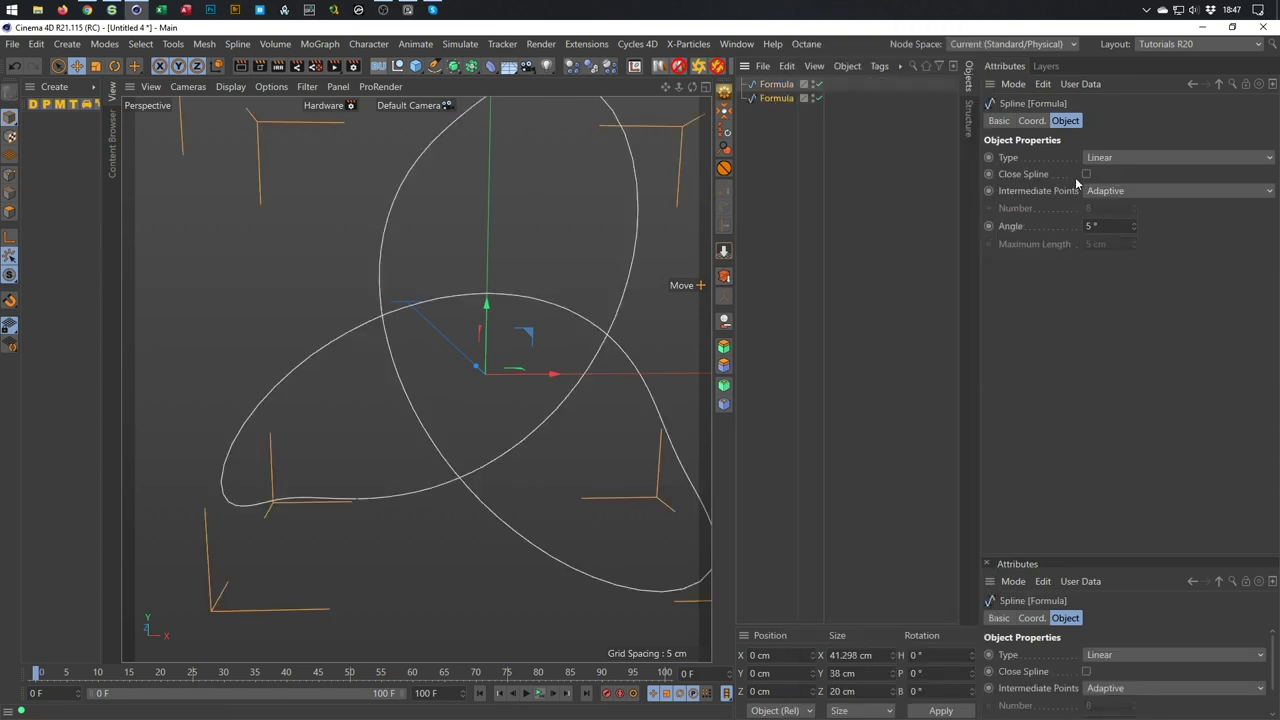
left_click(817, 84)
scroll(359, 503, "up", 1)
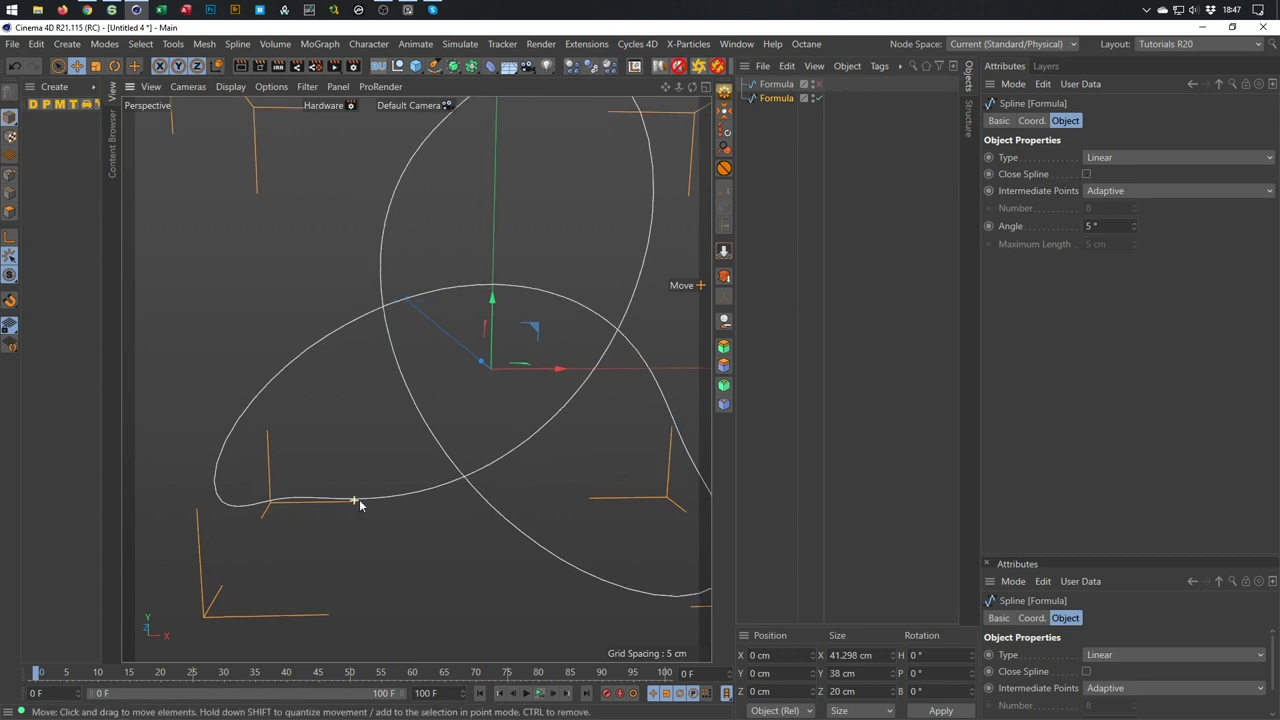
scroll(359, 499, "up", 5)
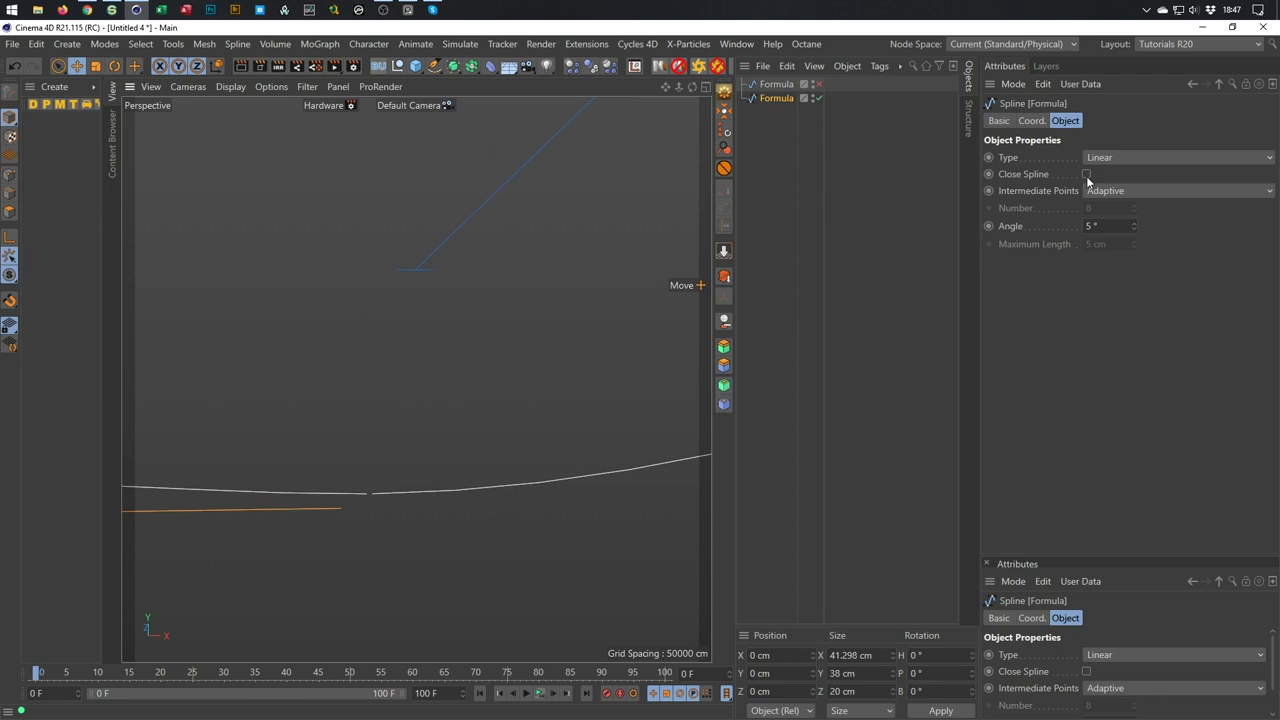
Close the converted spline and set its type to Bezier after trying B-Spline.
left_click(1086, 175)
left_click_drag(503, 367, 255, 468, "alt")
left_click_drag(527, 391, 406, 527, "alt")
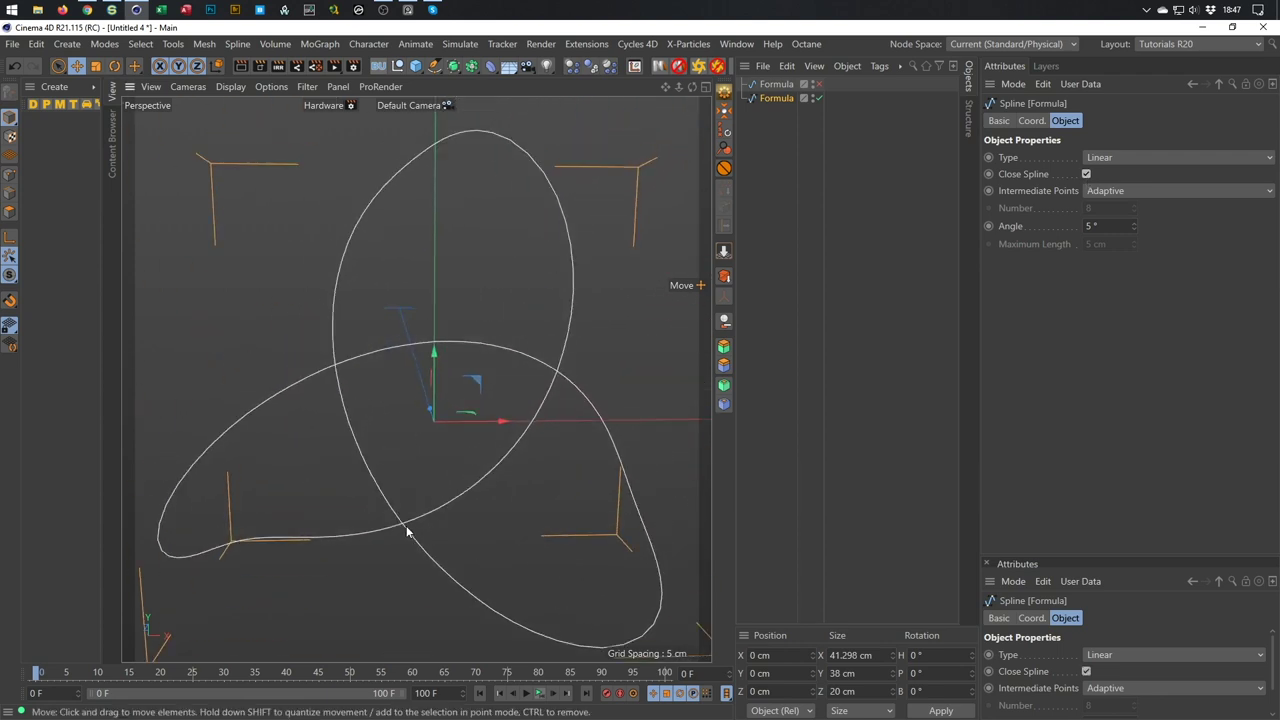
left_click(1086, 174)
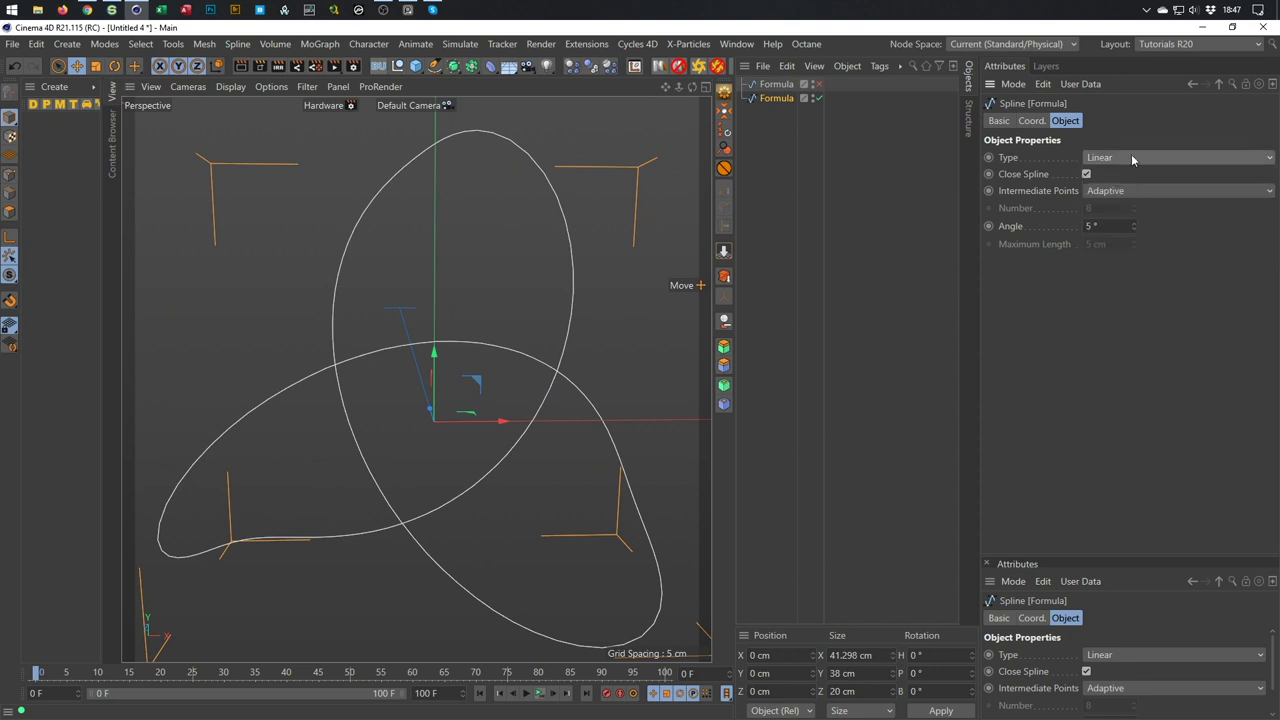
left_click(1132, 158)
left_click(1118, 232)
left_click(1116, 158)
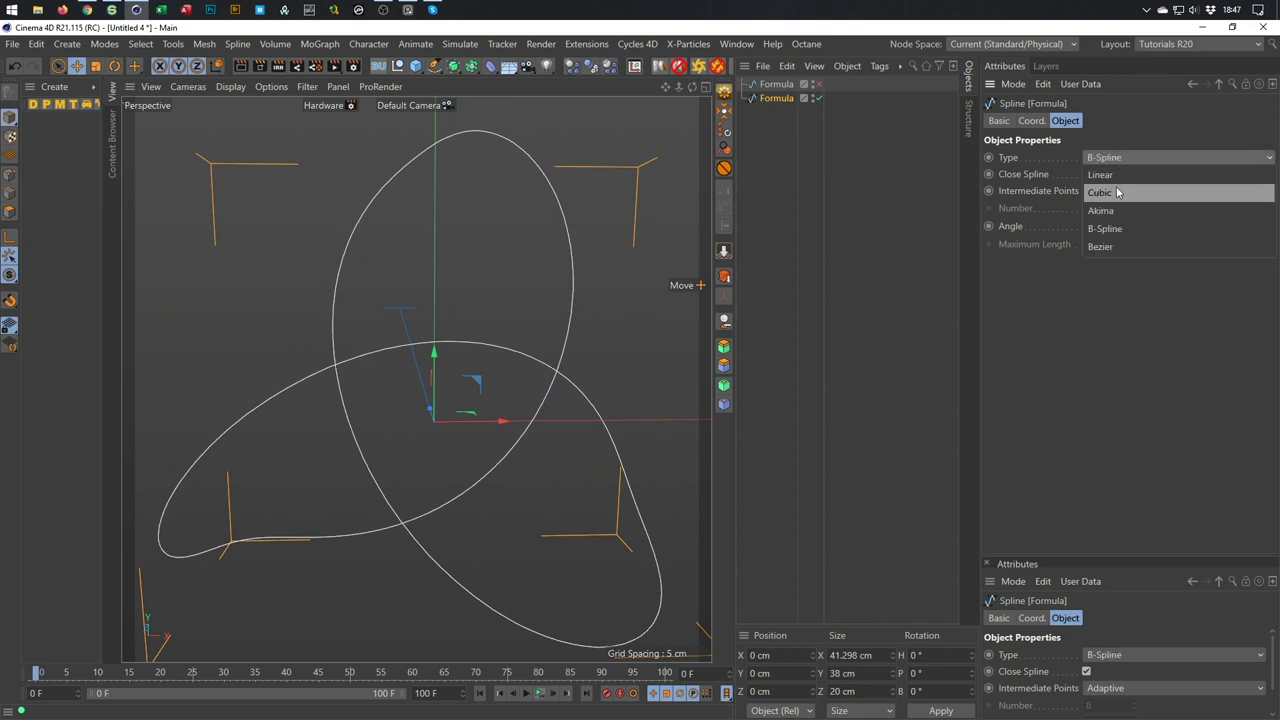
left_click(1116, 248)
left_click_drag(591, 377, 673, 323, "alt")
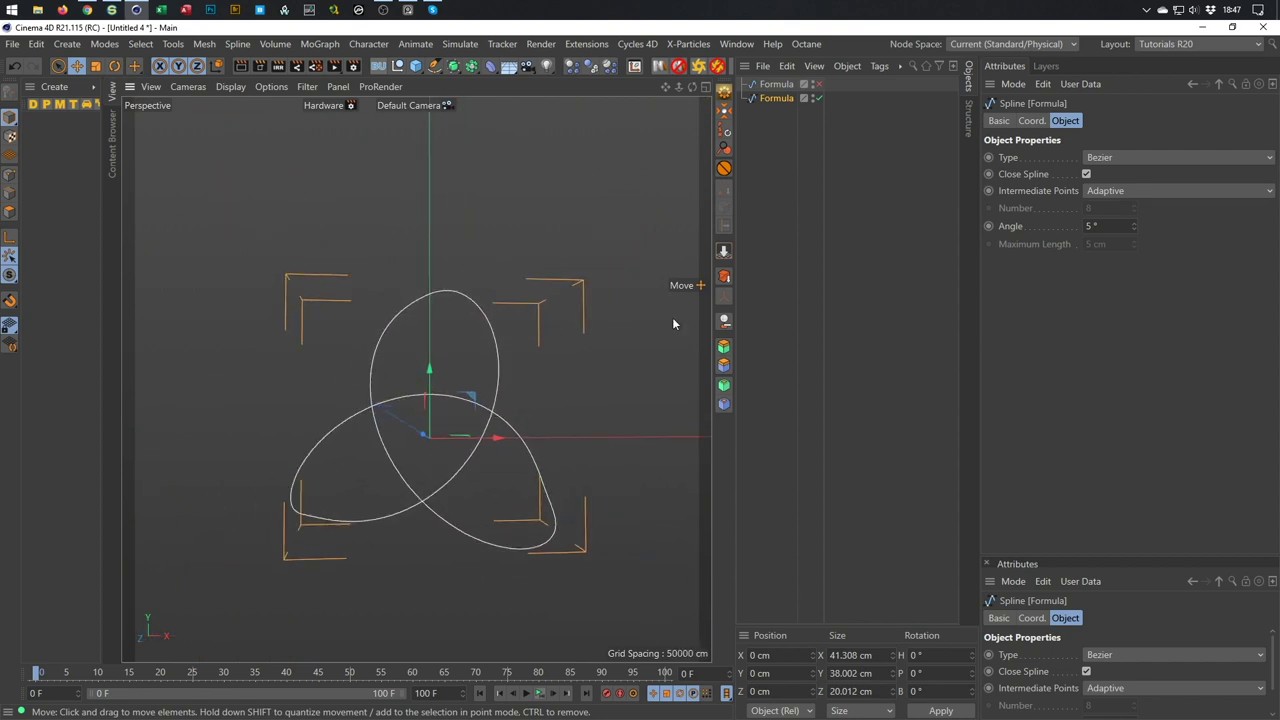
Hide the converted spline and duplicate the original Formula object as Formula.1.
left_click(819, 98)
left_click(776, 84)
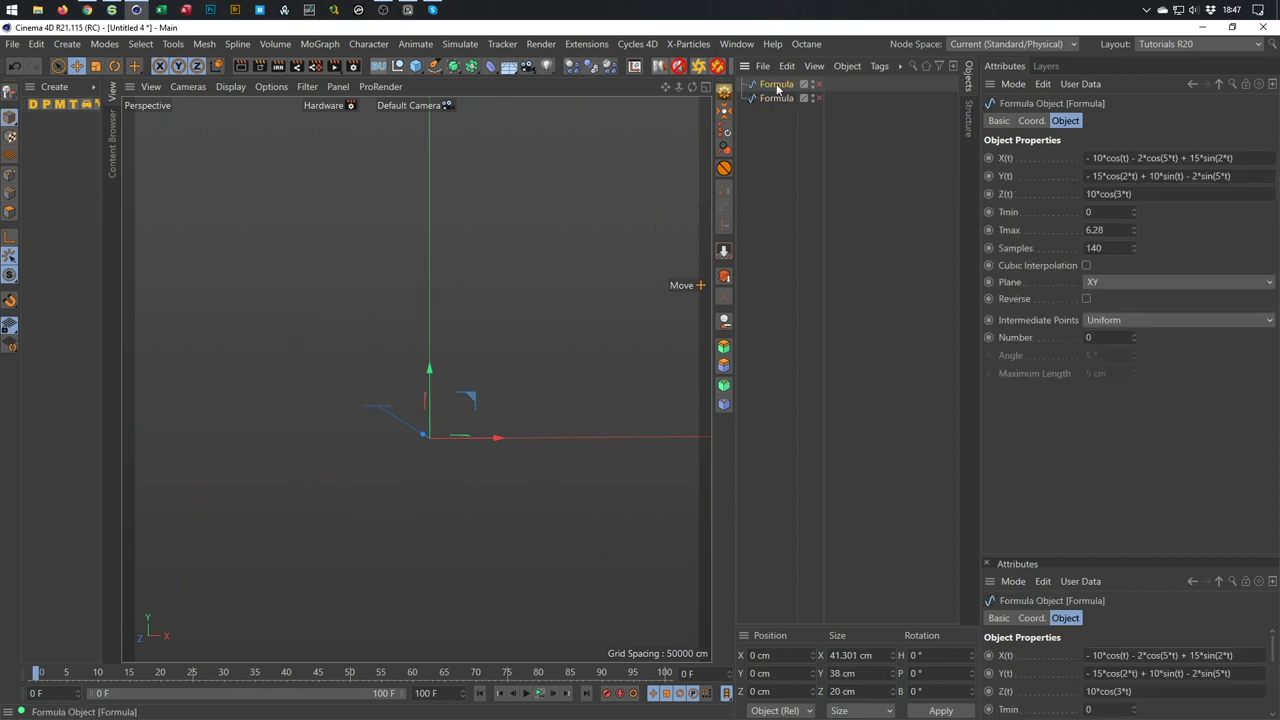
left_click_drag(769, 125, 770, 129, "ctrl")
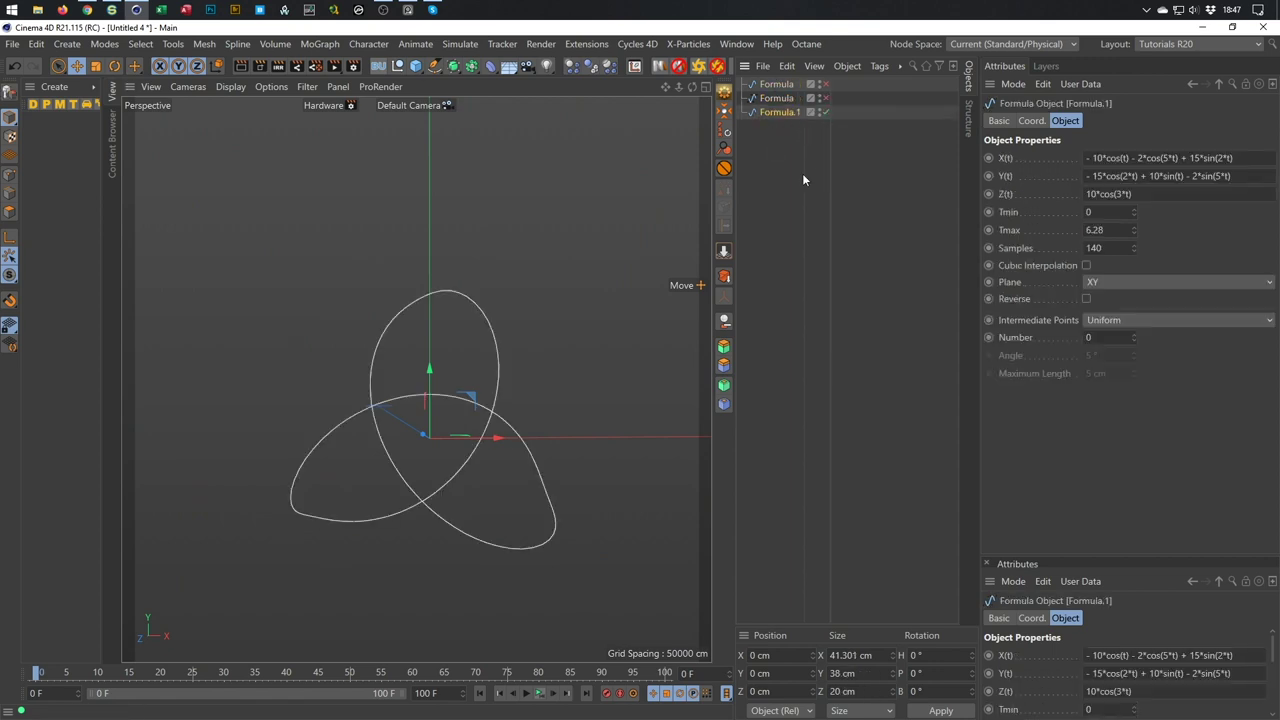
key("alt+Tab")
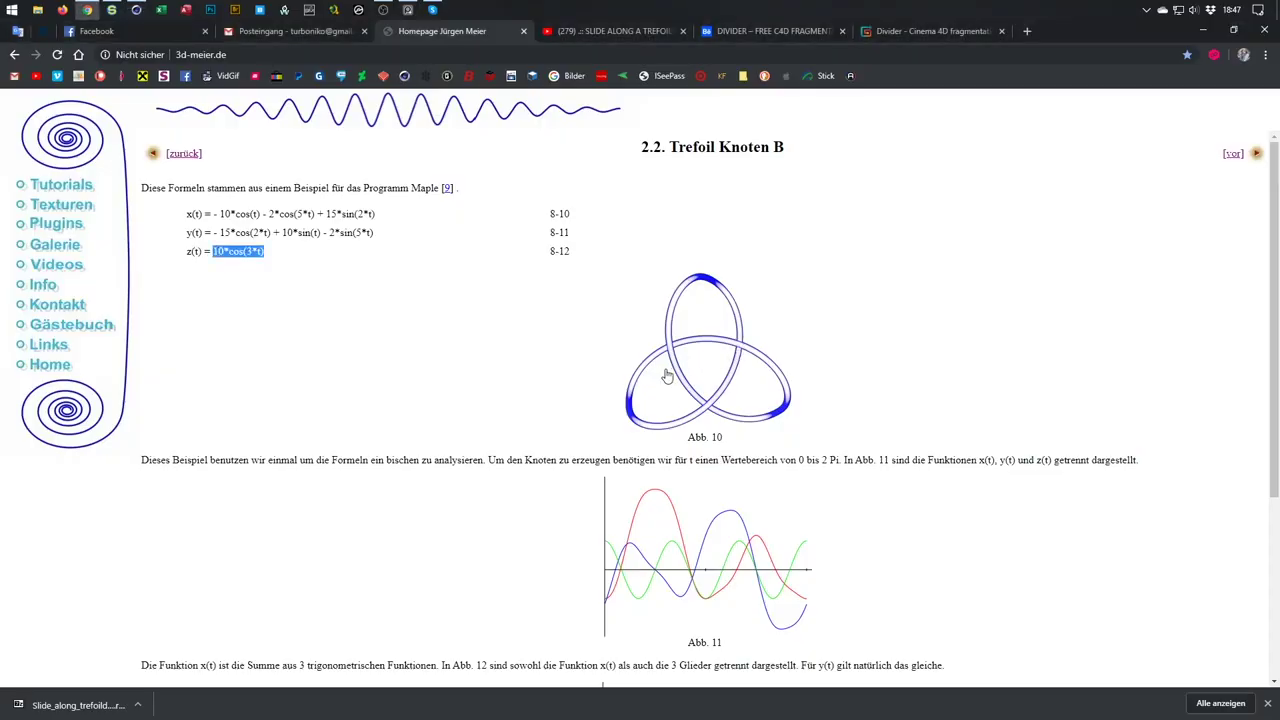
Open the Knoten 7-2 page from the knot contents and select its x(t) formula.
left_click(374, 249)
key("alt+Left")
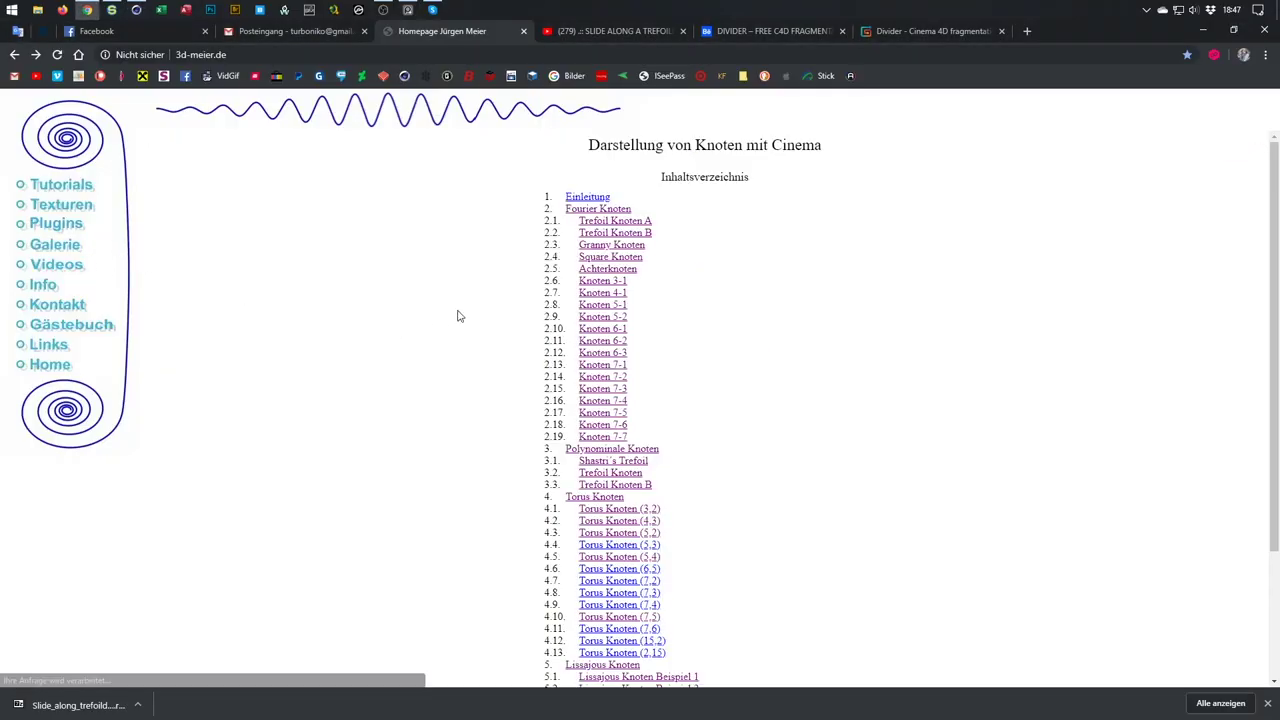
left_click(590, 245)
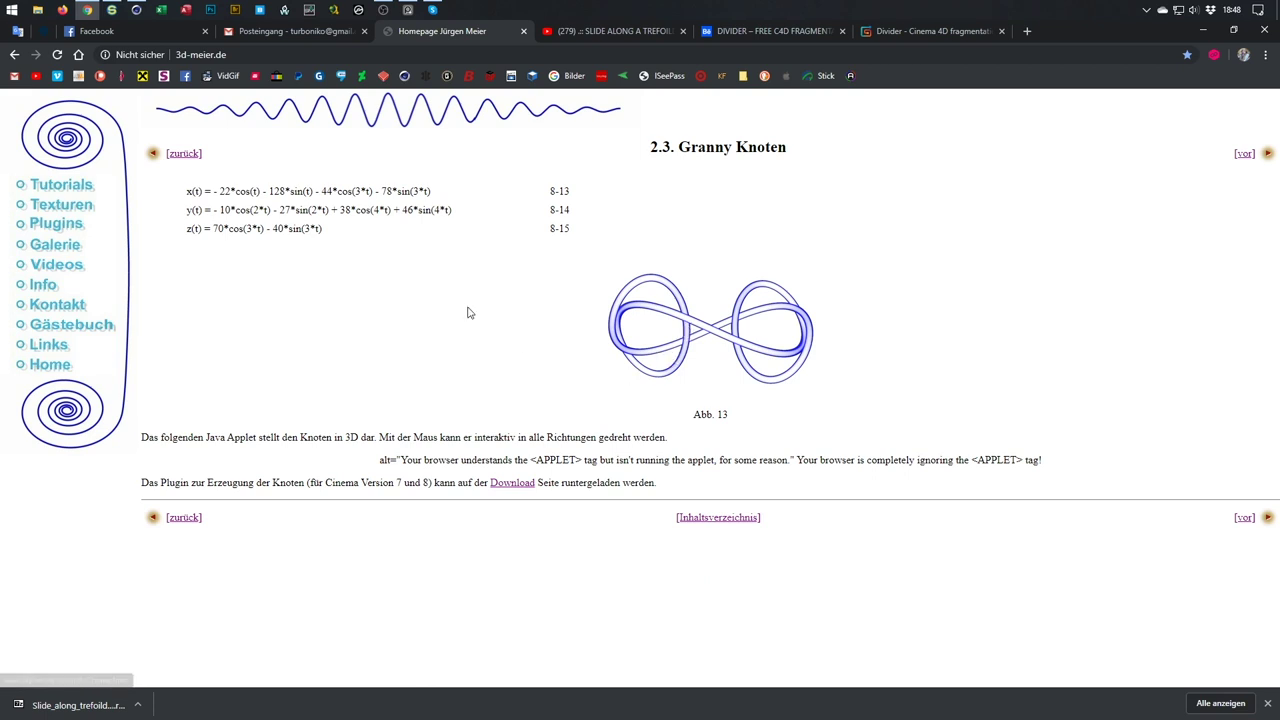
key("alt+Left")
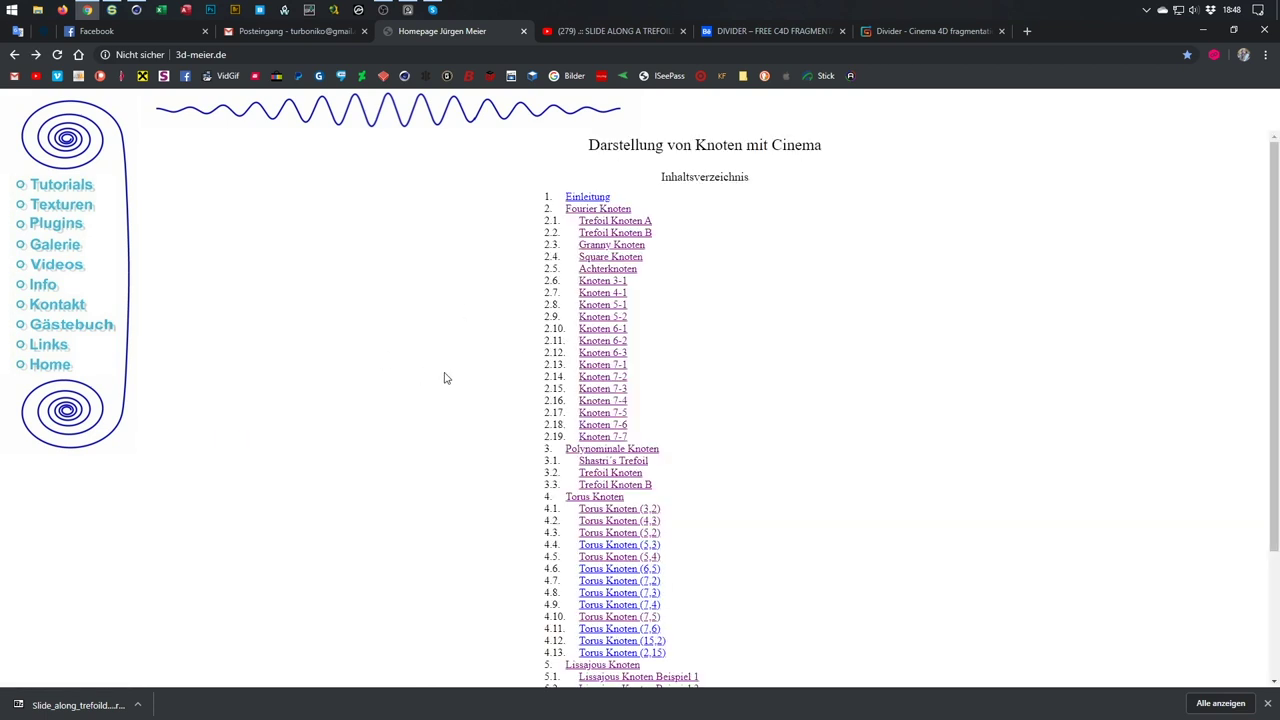
left_click(591, 377)
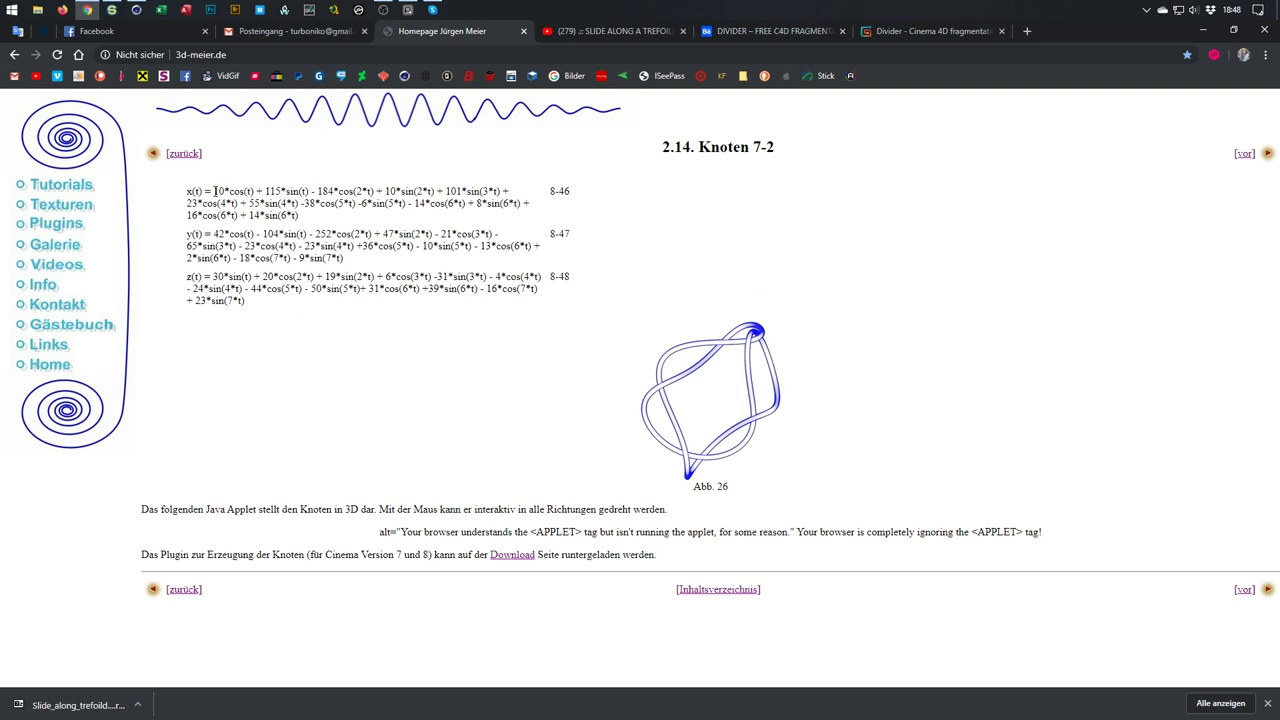
left_click_drag(228, 190, 315, 219)
Paste the Knoten 7-2 x(t) formula into Formula.1's X(t) field.
key("alt+Tab")
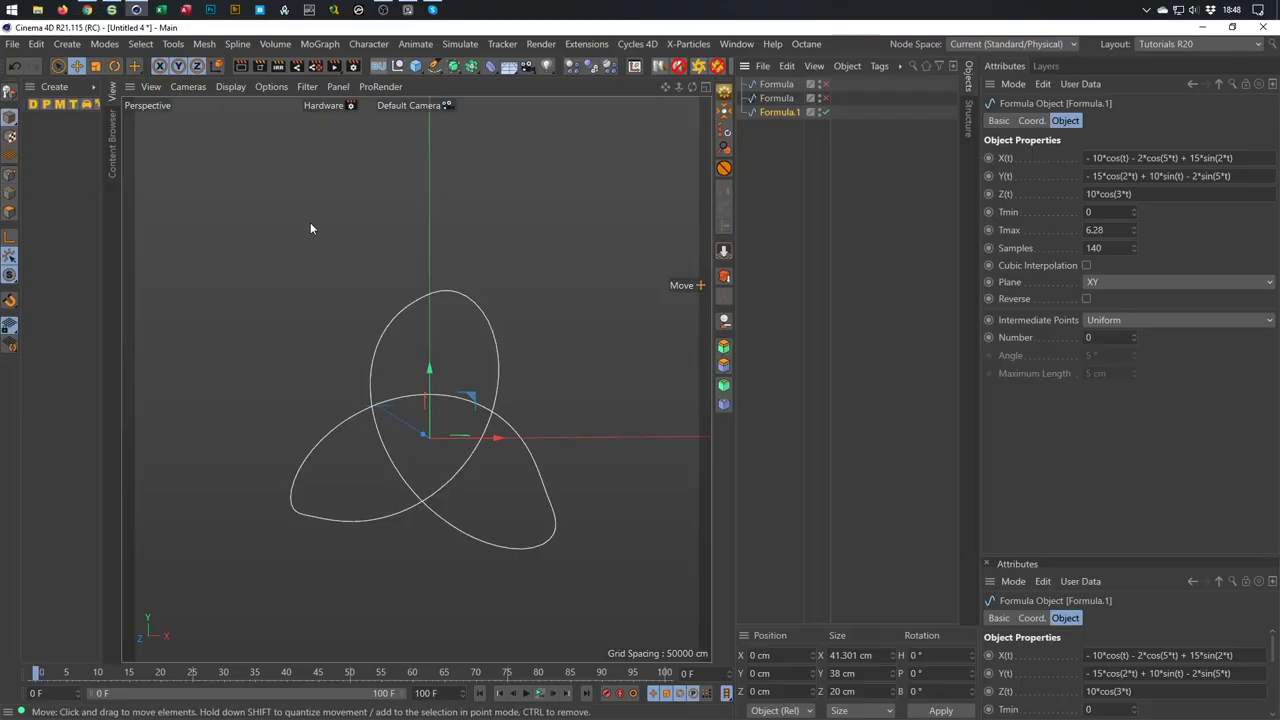
left_click(1248, 160)
key("ctrl+v")
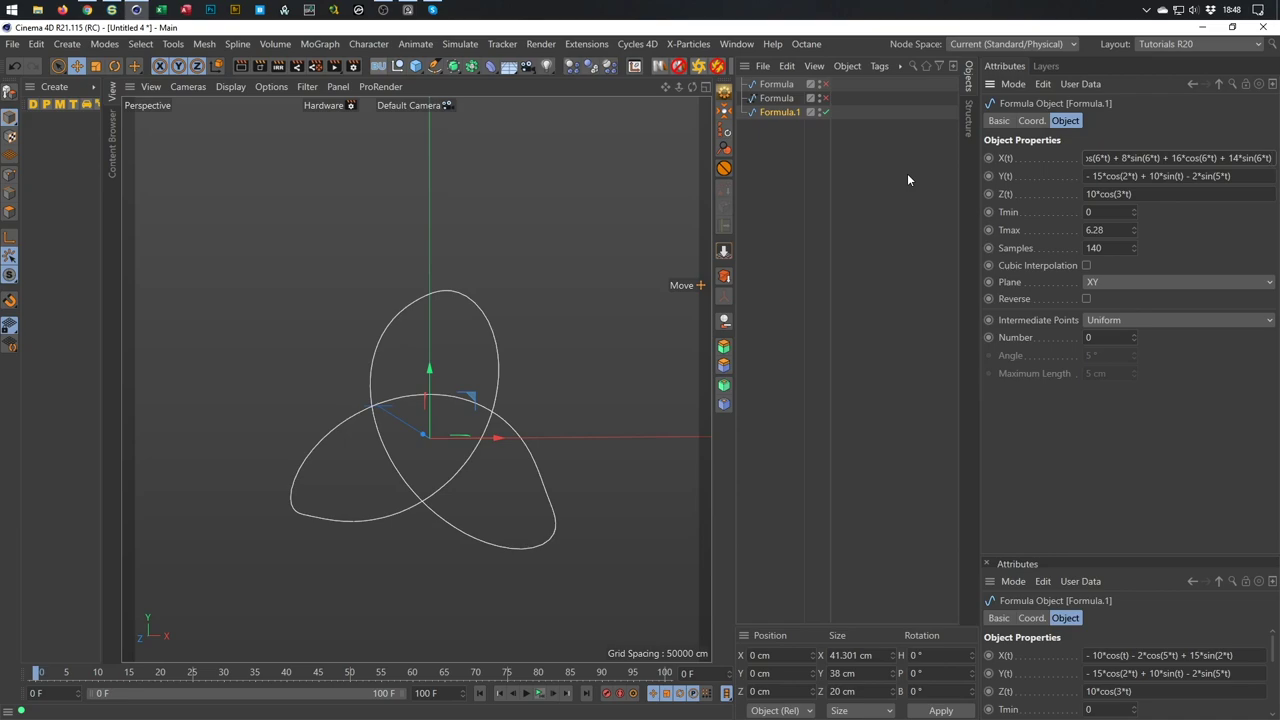
key("Return")
Copy the y(t) formula from the web page into the Y(t) field.
key("alt+Tab")
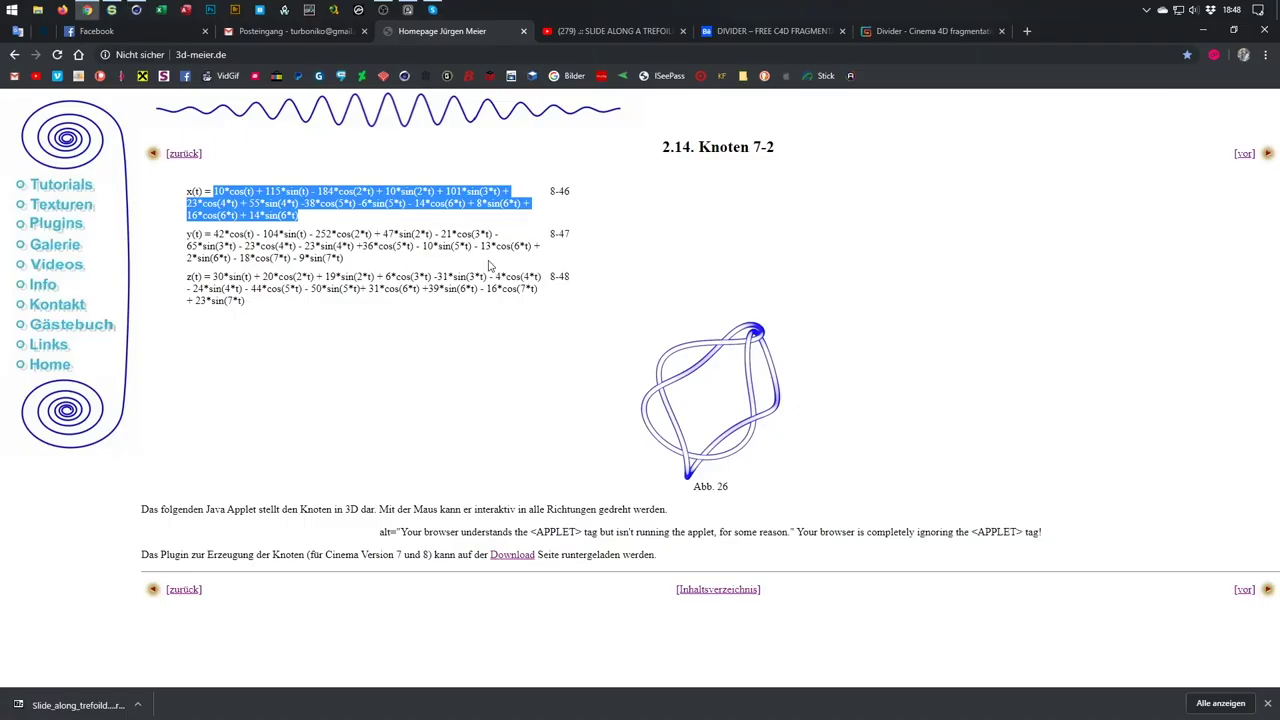
left_click_drag(356, 258, 216, 236)
key("ctrl+c")
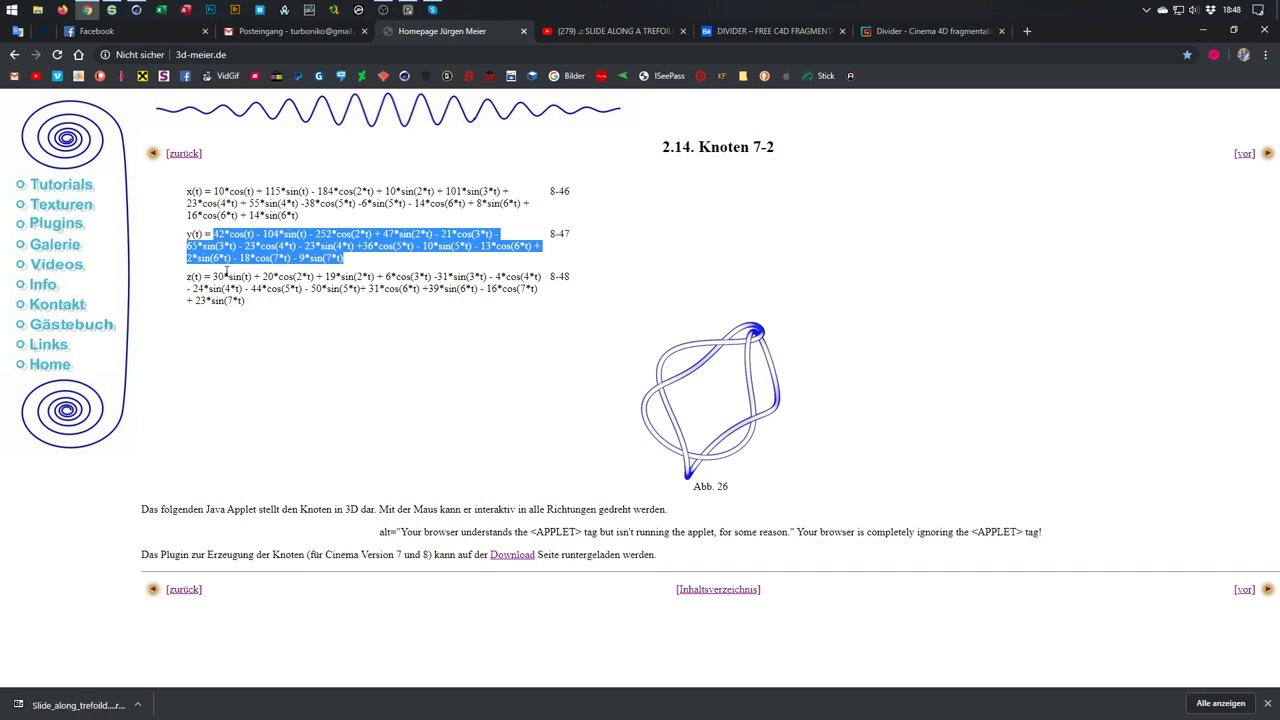
key("alt+Tab")
left_click(1243, 178)
key("ctrl+a")
key("ctrl+v")
Copy the z(t) formula into the Z(t) field and confirm it.
key("alt+Tab")
left_click_drag(279, 307, 216, 277)
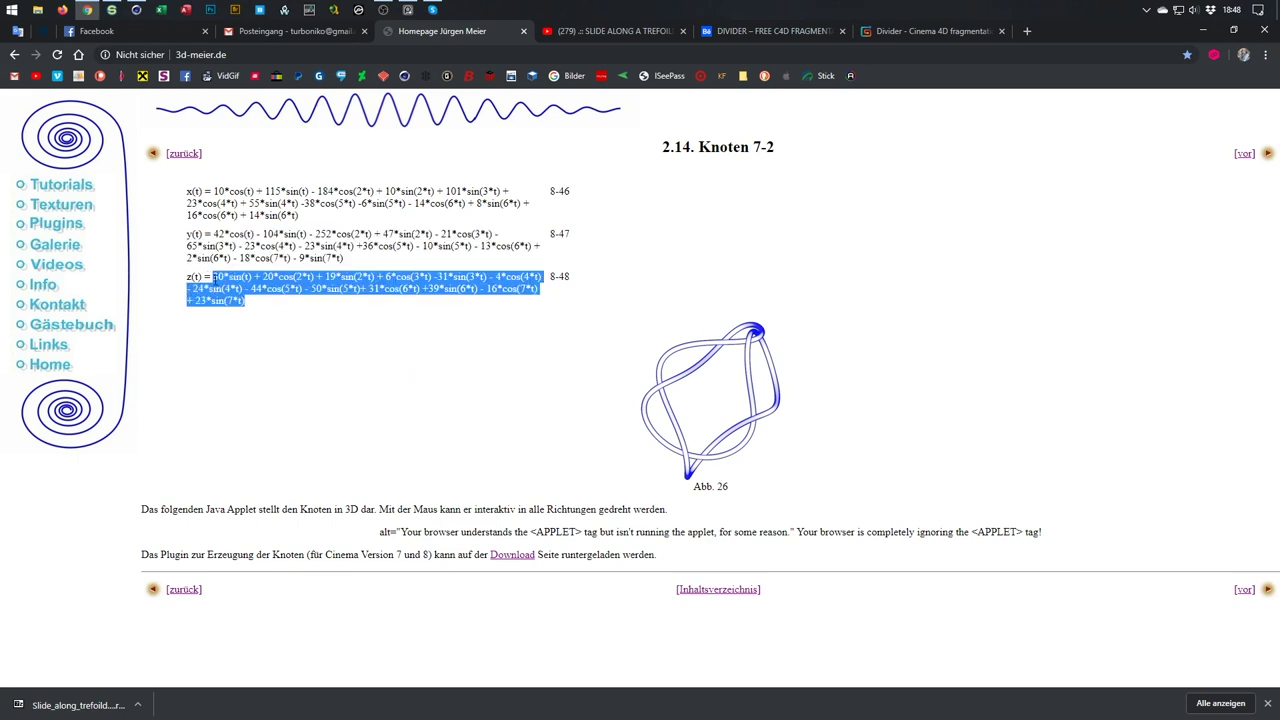
key("alt+Tab")
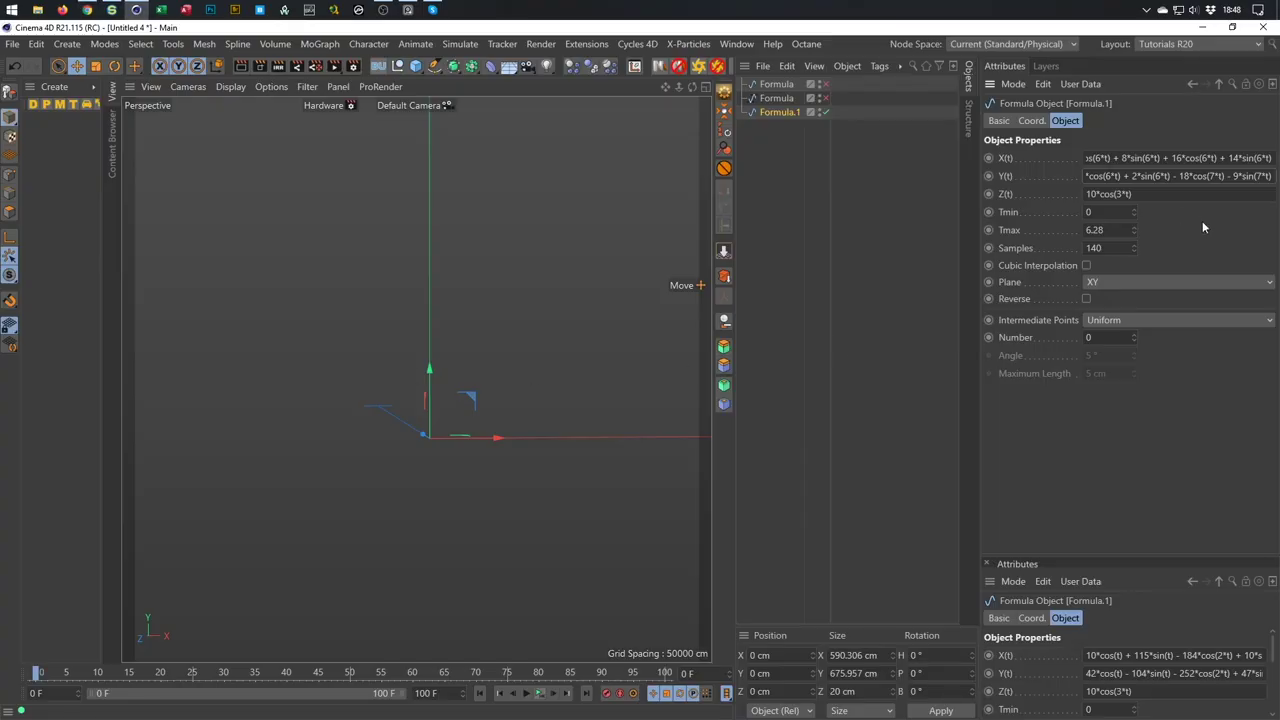
key("ctrl+a")
key("ctrl+v")
key("Return")
Frame, pan and orbit the view to inspect the enlarged Knoten 7-2 knot.
key("h")
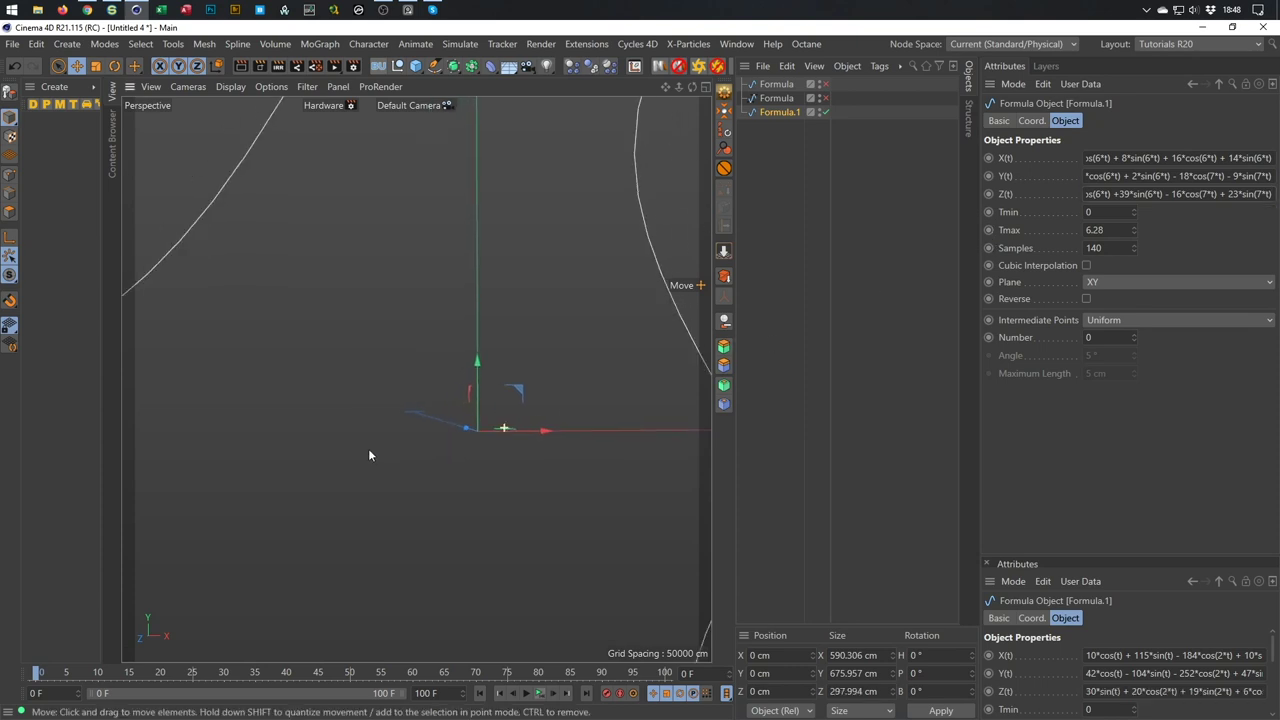
scroll(504, 427, "down", 1)
scroll(651, 323, "down", 4)
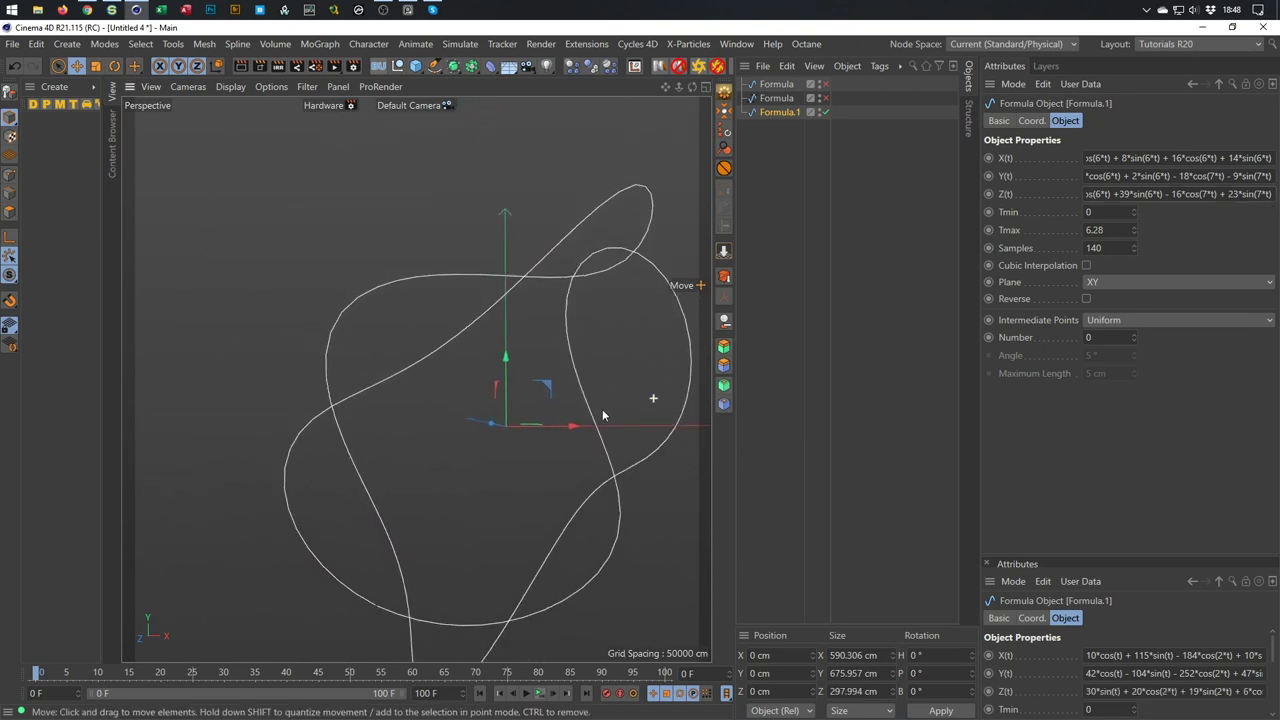
middle_click_drag(622, 403, 540, 383)
left_click_drag(555, 360, 386, 551, "alt")
right_click_drag(386, 551, 520, 520, "alt")
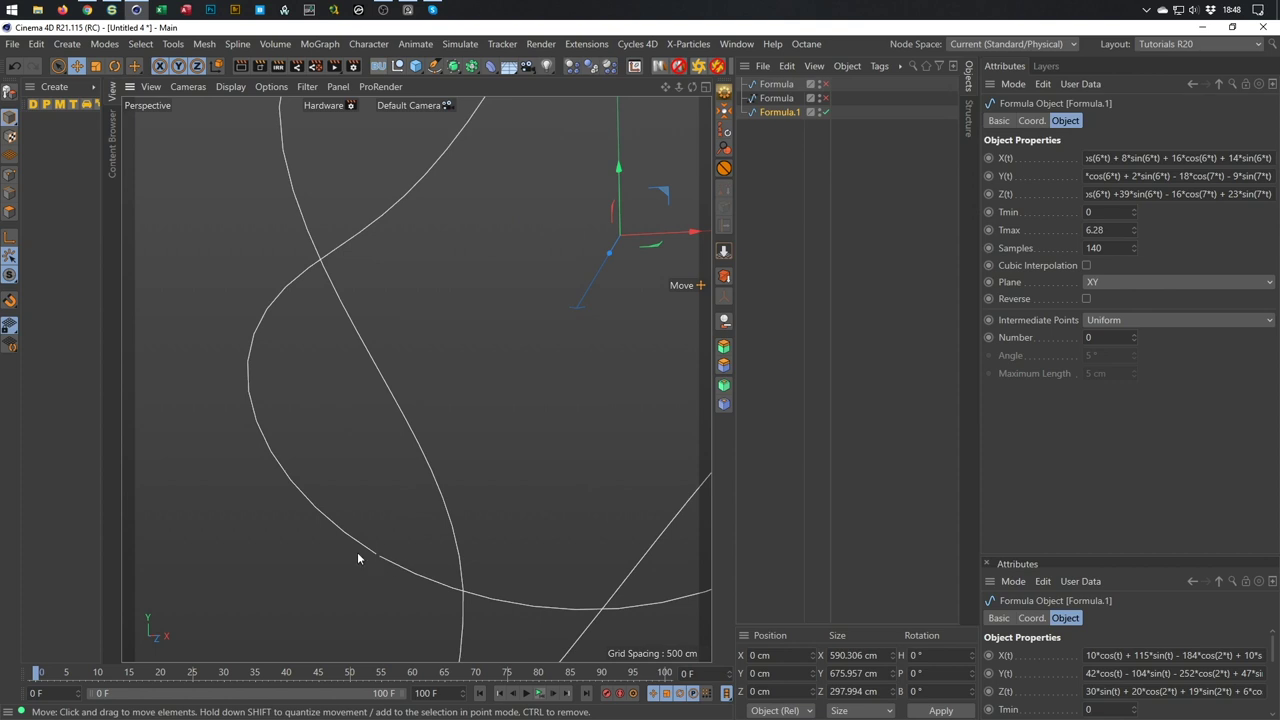
left_click_drag(487, 537, 526, 407, "alt")
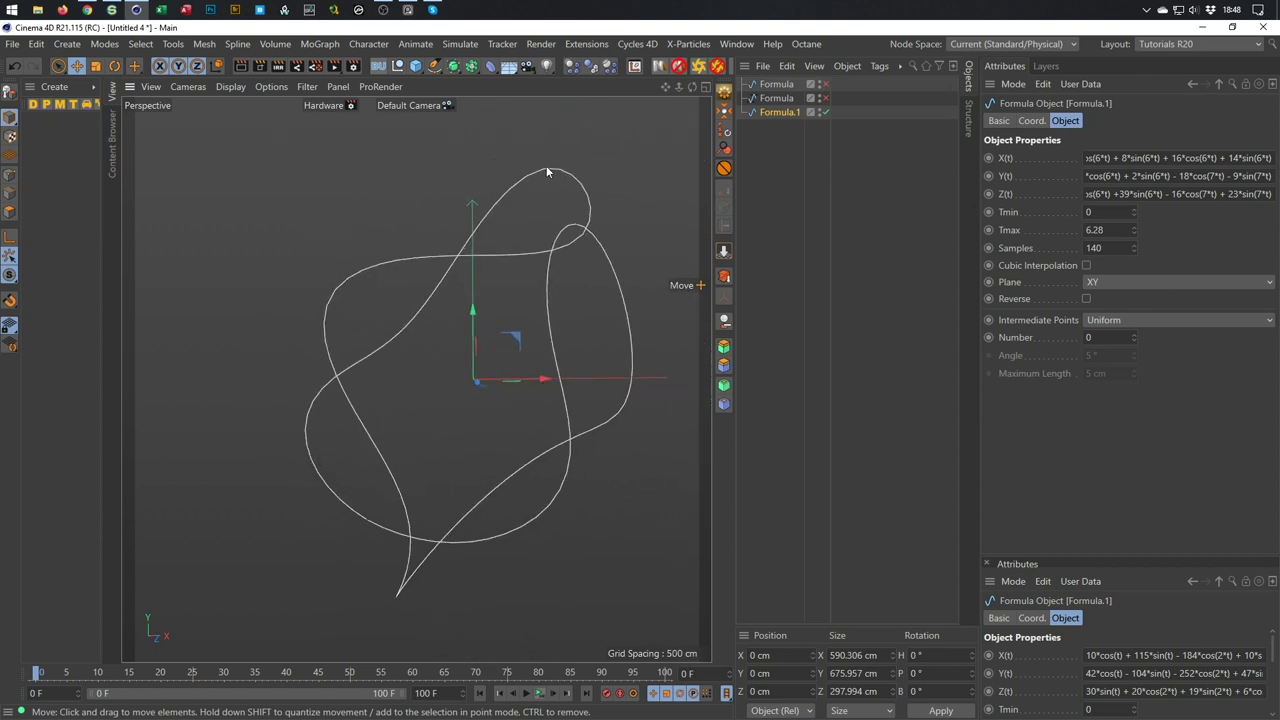
scroll(550, 168, "up", 3)
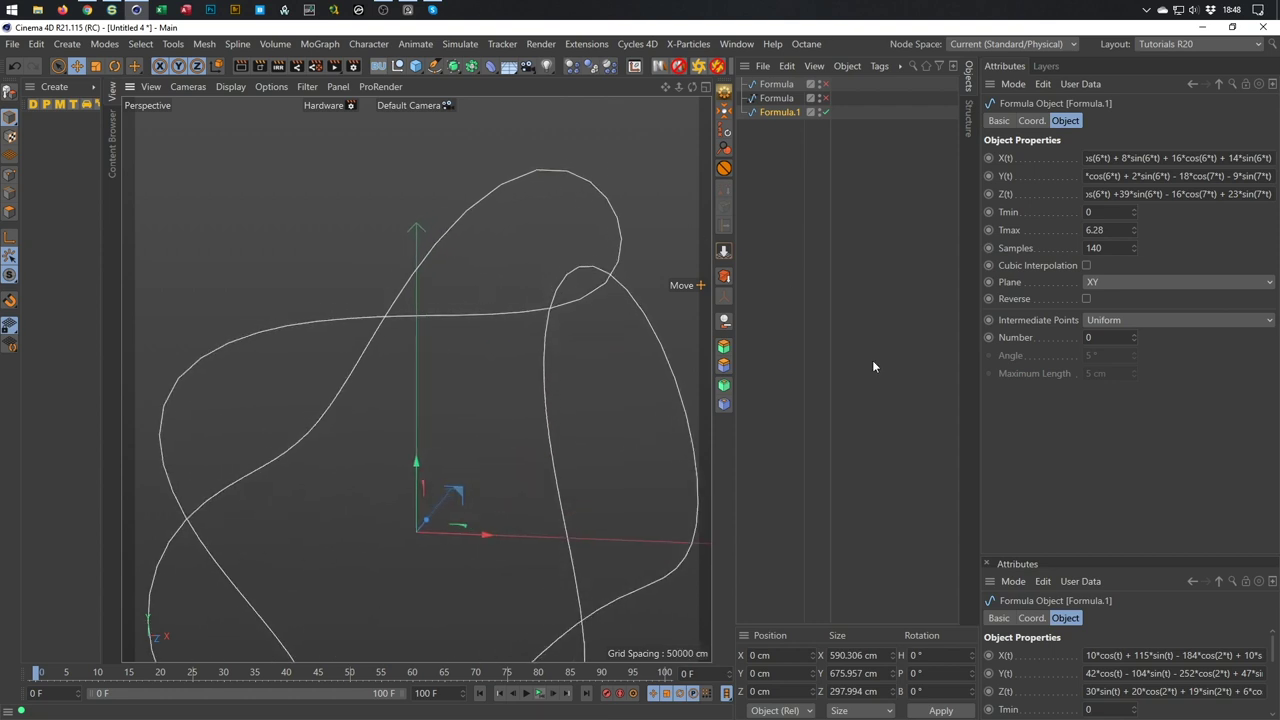
Try the Intermediate Points Number spinner, leaving it at 0.
left_click(1135, 336)
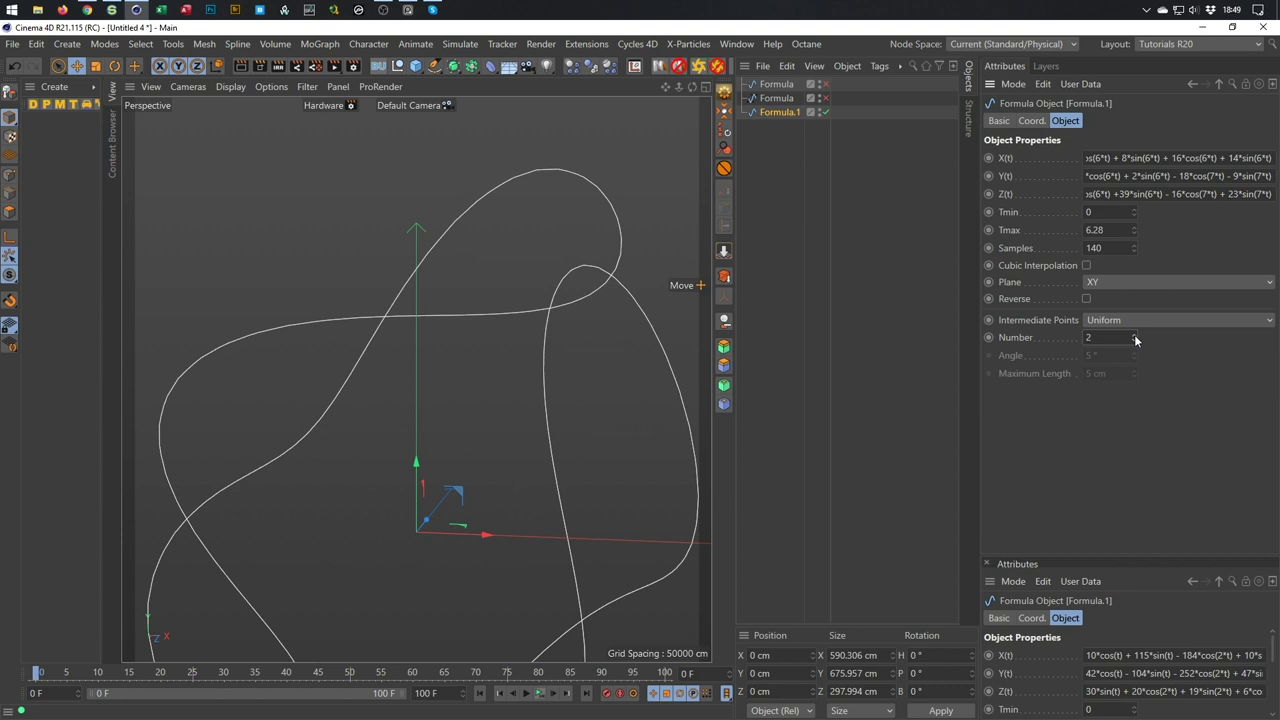
left_click_drag(1134, 337, 1135, 352)
scroll(482, 333, "down", 3)
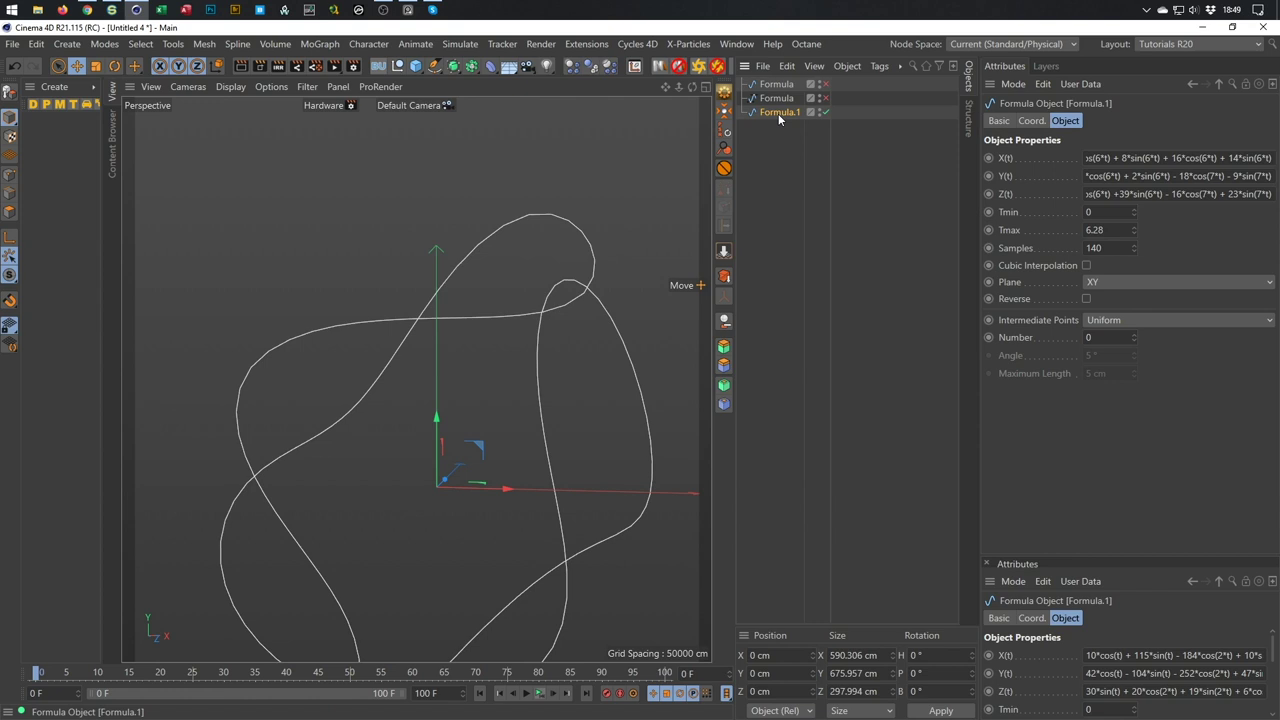
Make an editable spline copy of Formula.1 and set its type to B-Spline.
left_click(725, 276)
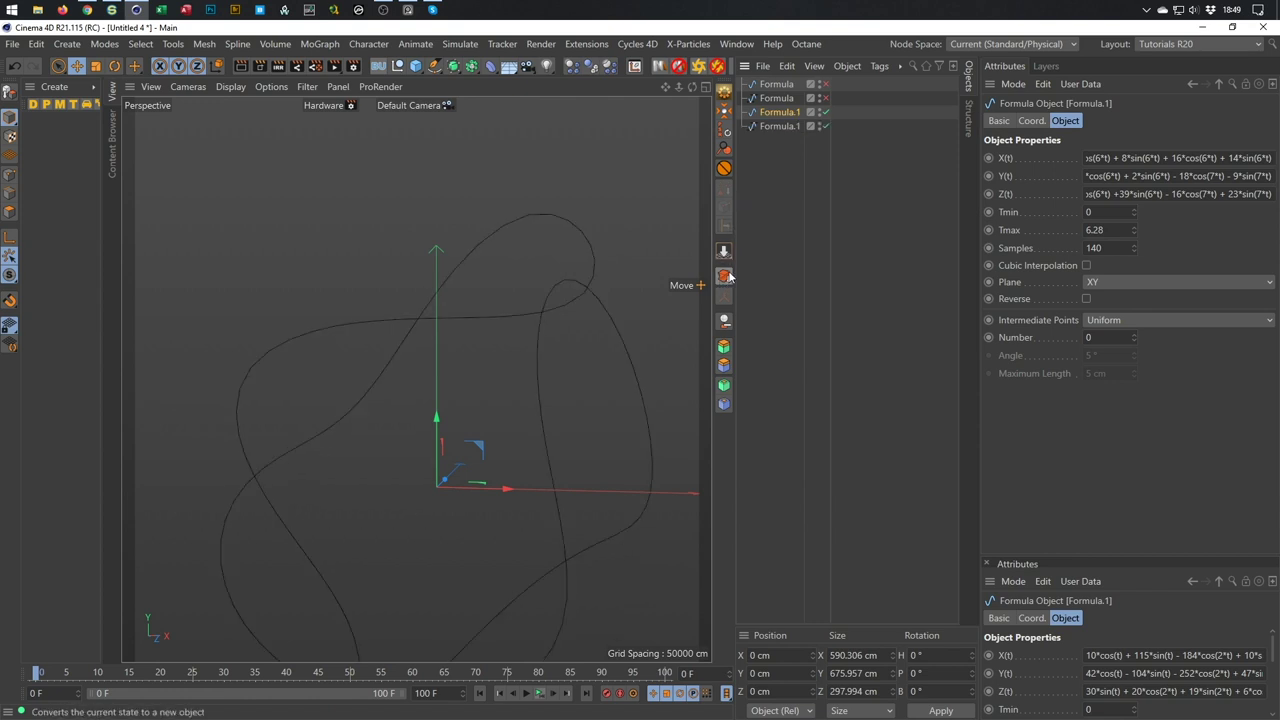
left_click(788, 127)
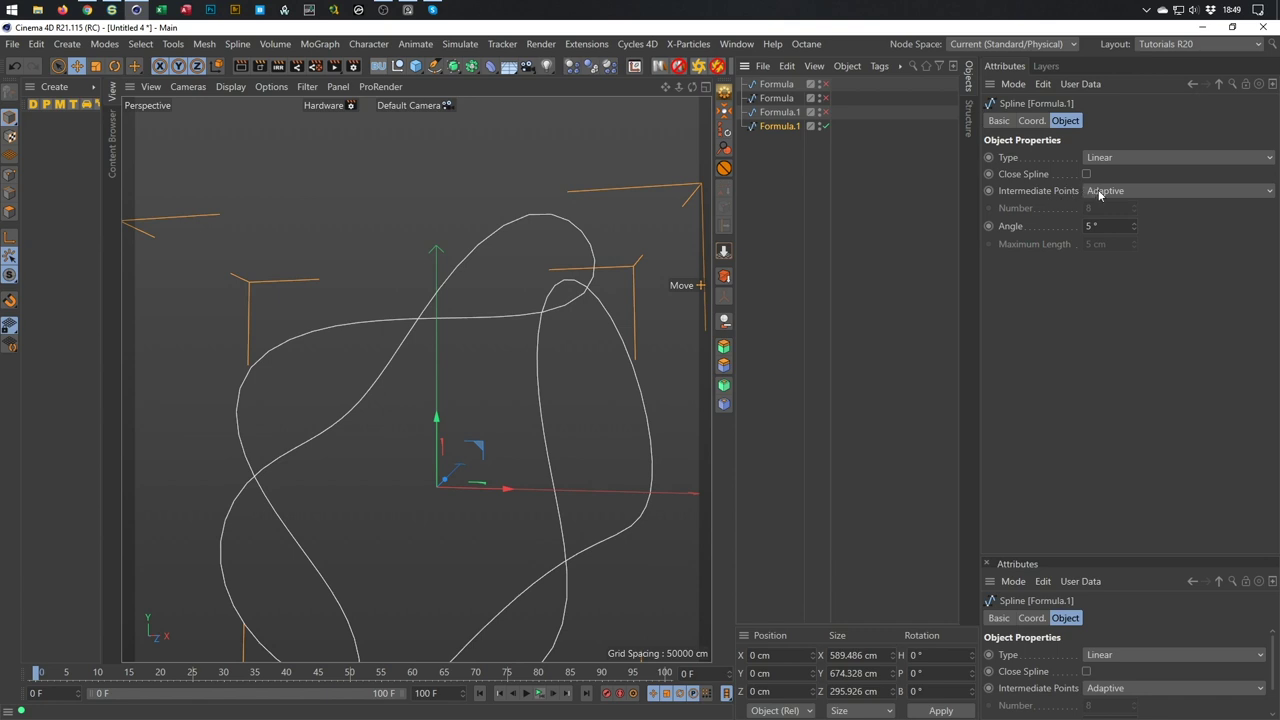
left_click(1121, 158)
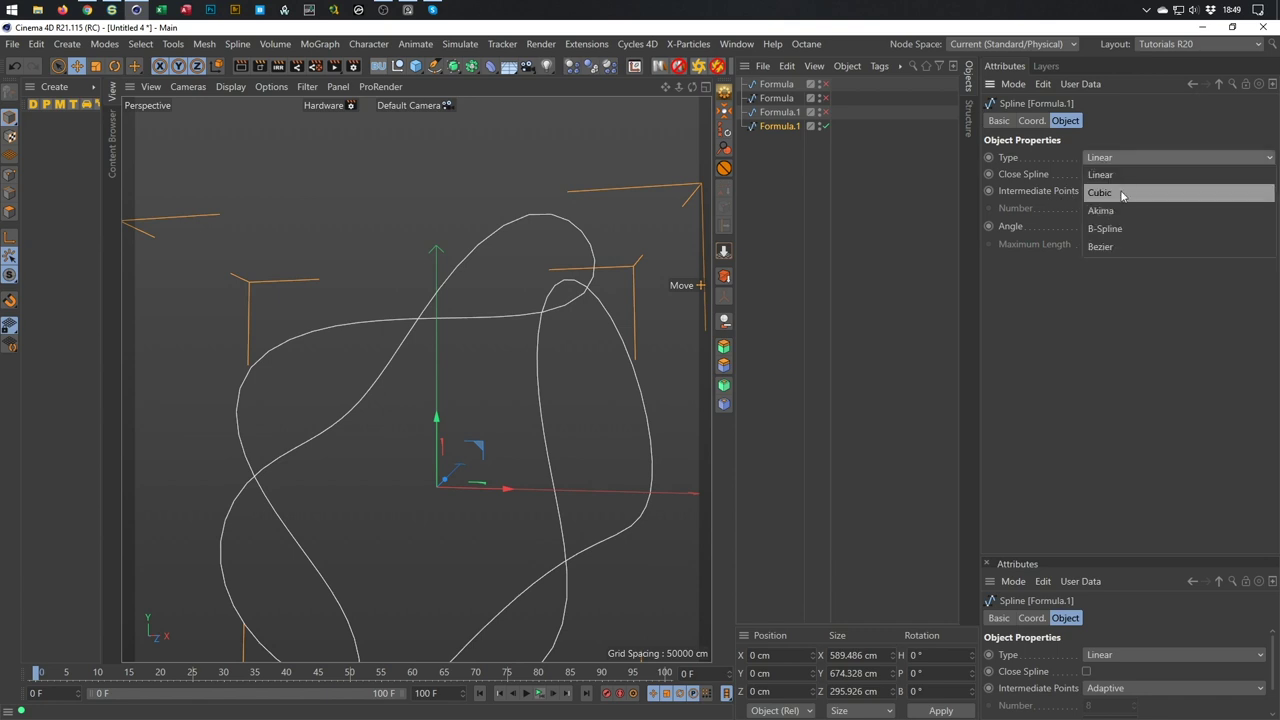
left_click(1118, 229)
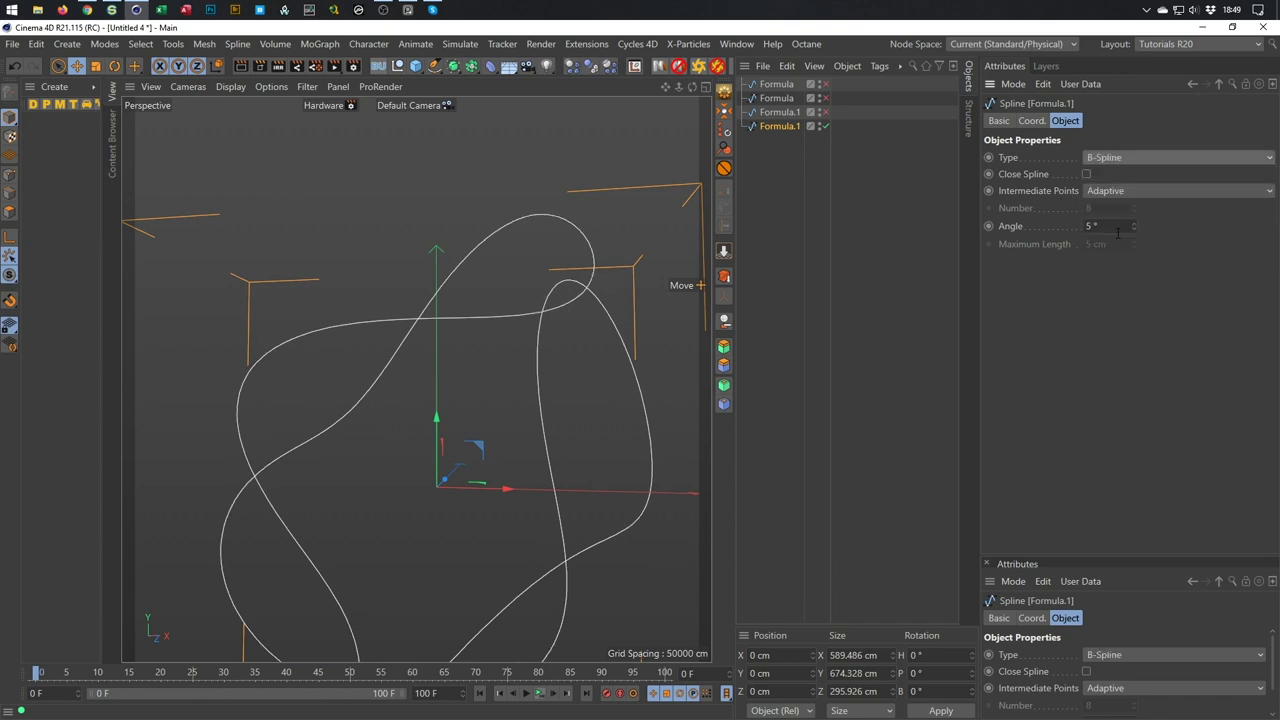
Set intermediate points to Uniform with Number 2 and close the spline.
left_click(1111, 191)
left_click(1111, 249)
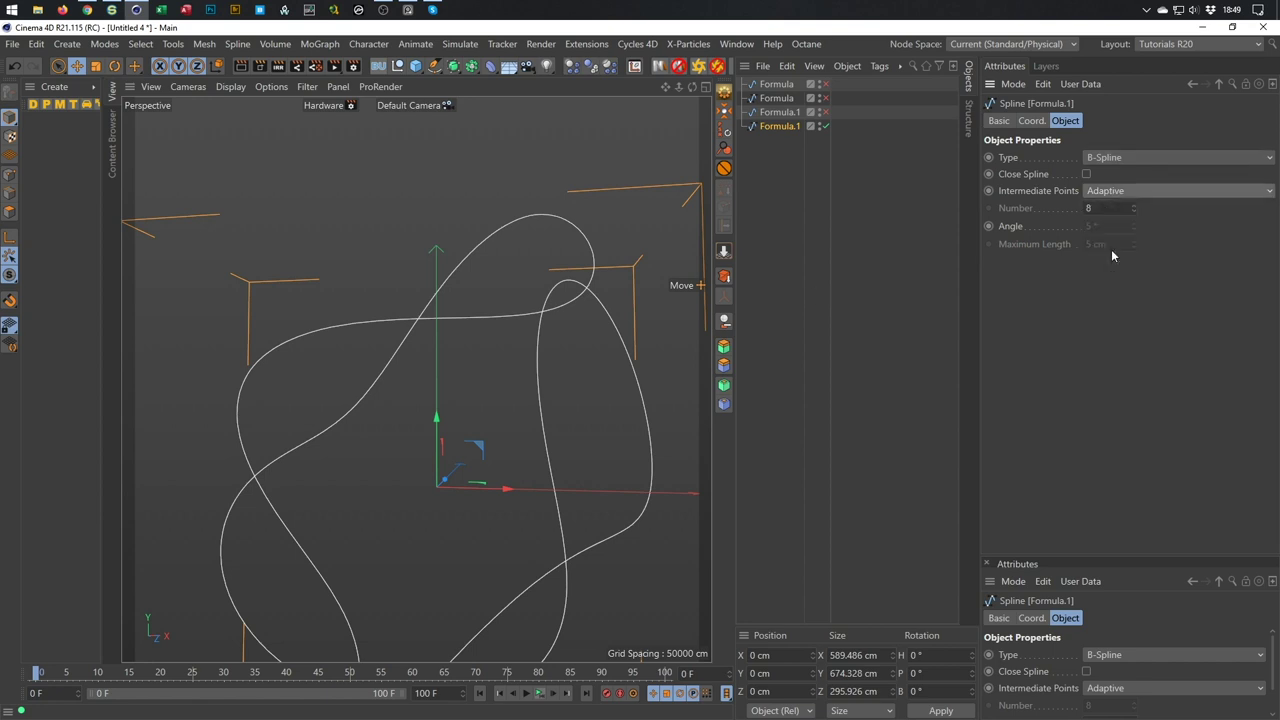
left_click(1135, 212)
left_click_drag(1134, 208, 1138, 204)
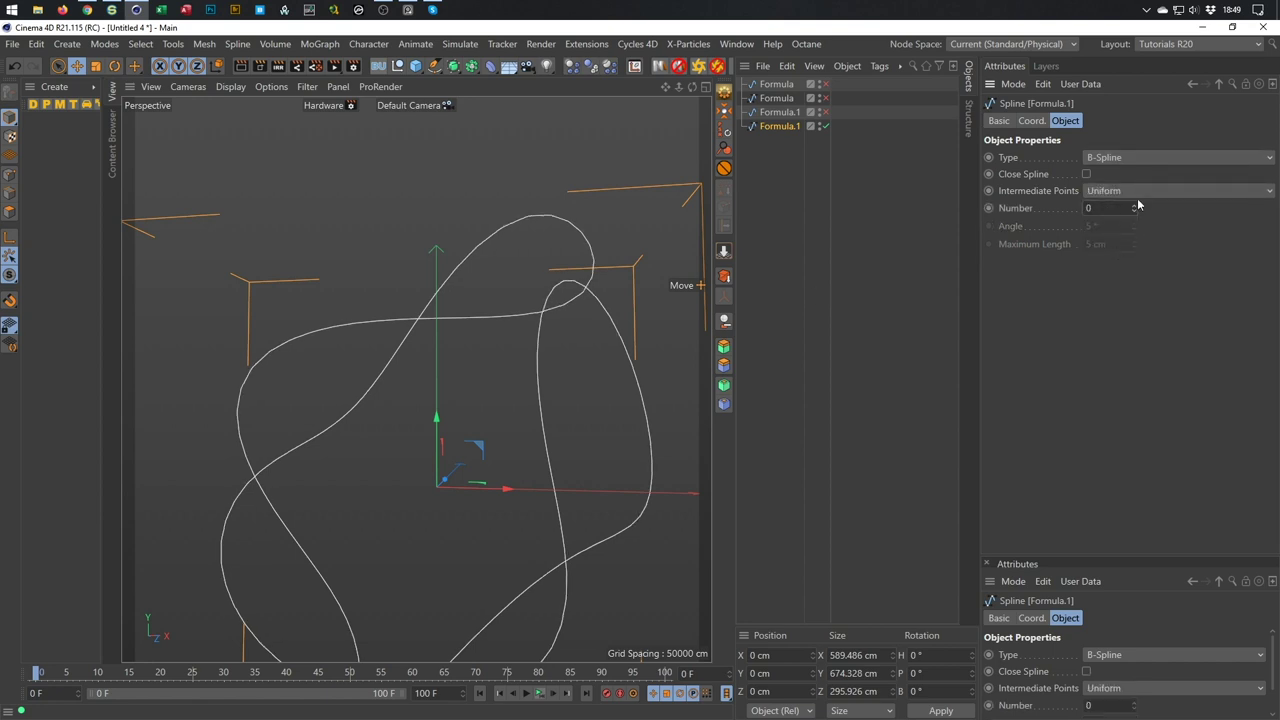
left_click(1135, 206)
scroll(591, 360, "down", 4)
scroll(582, 327, "up", 2)
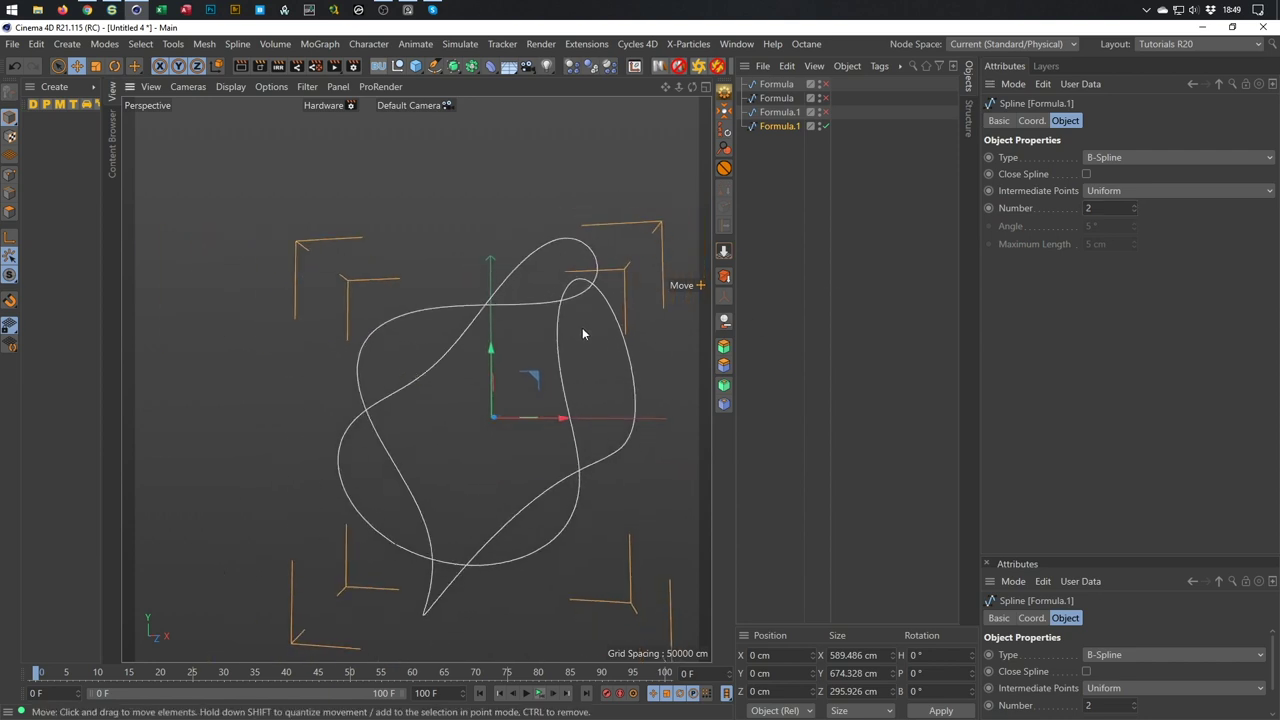
left_click(1086, 174)
Orbit the view to inspect the closed B-Spline knot.
scroll(595, 443, "up", 3)
left_click_drag(595, 443, 599, 375, "alt")
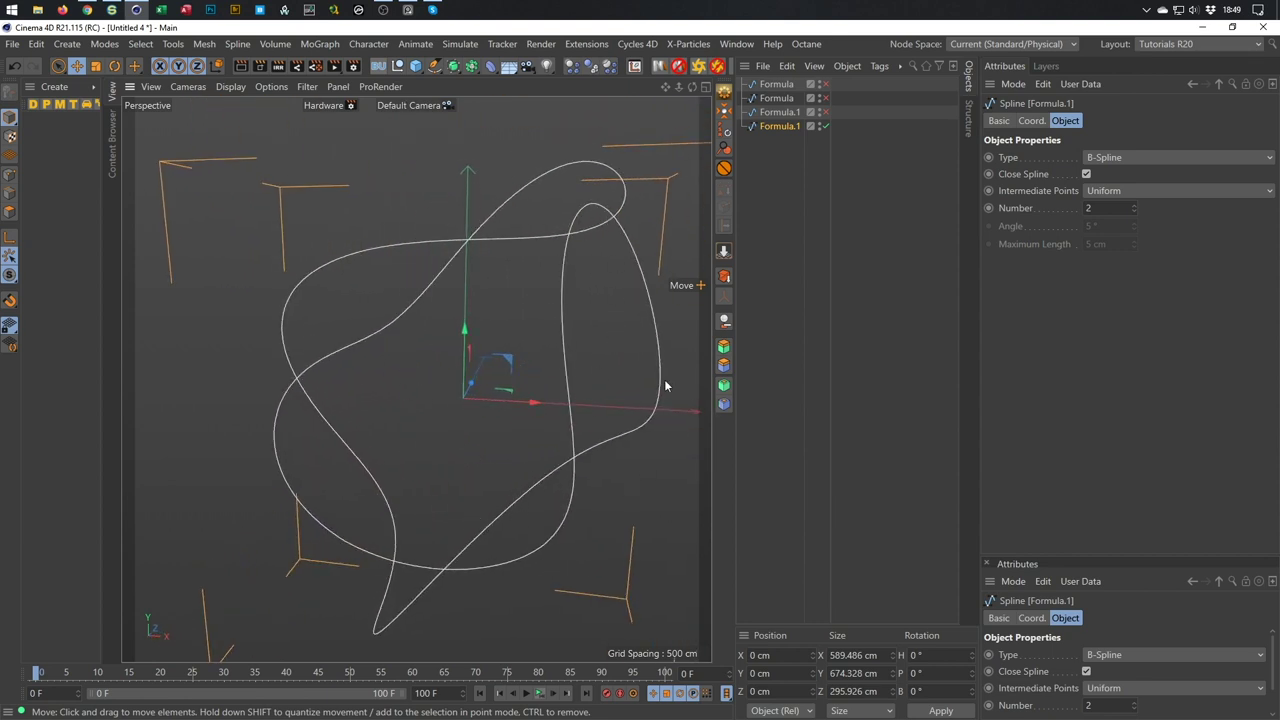
left_click_drag(665, 384, 582, 401, "alt")
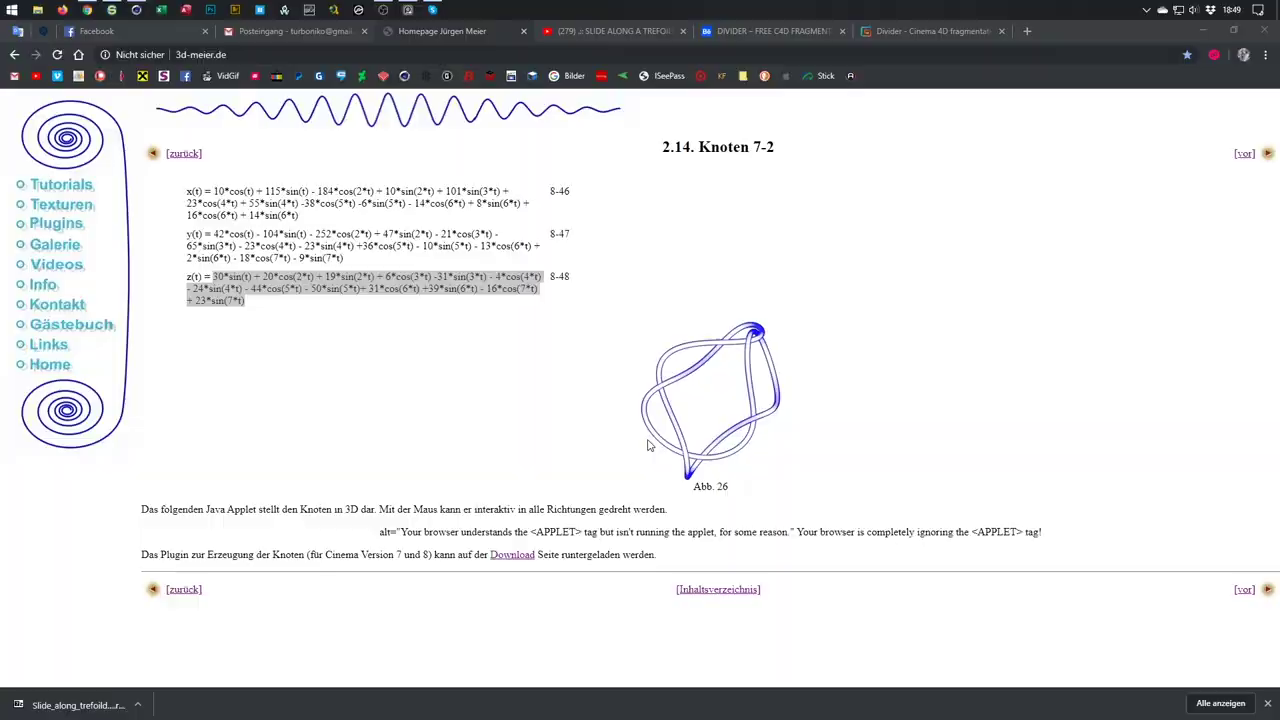
key("alt+Tab")
Browse from Plugins to the knot contents, Torus Knoten (5,4) and Torus Knoten overview pages.
left_click(56, 224)
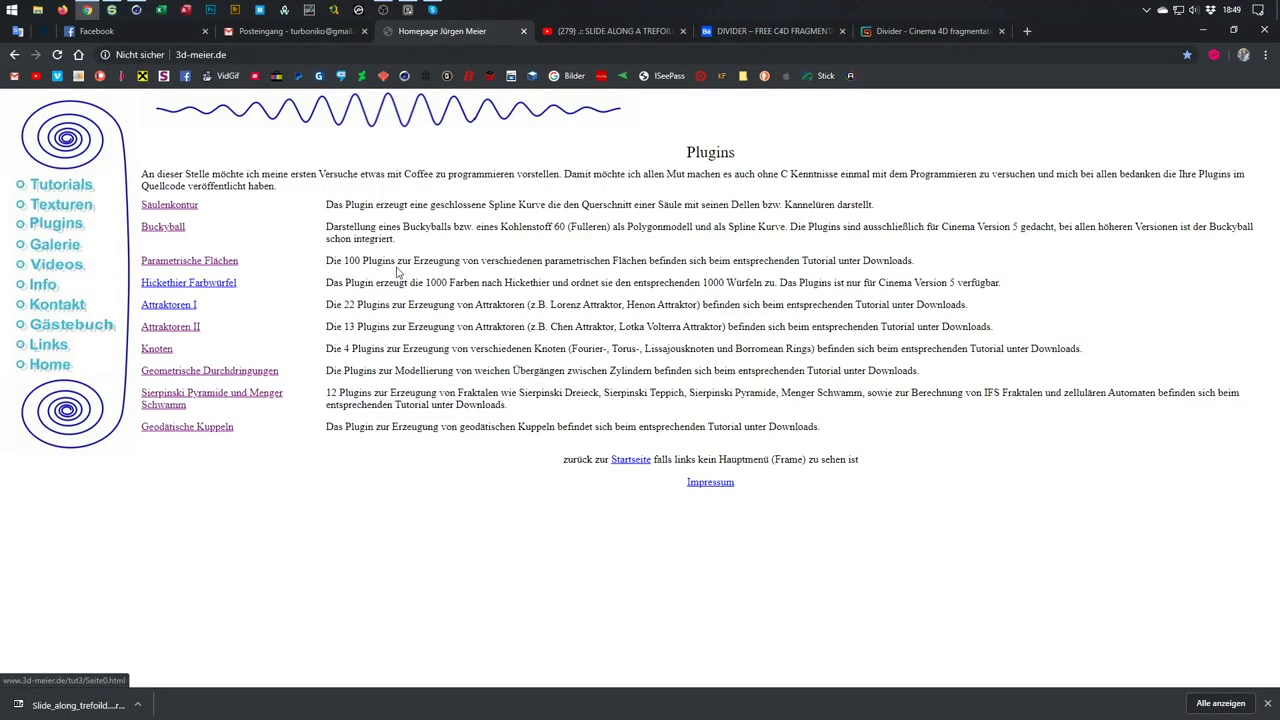
left_click(157, 349)
scroll(743, 431, "down", 3)
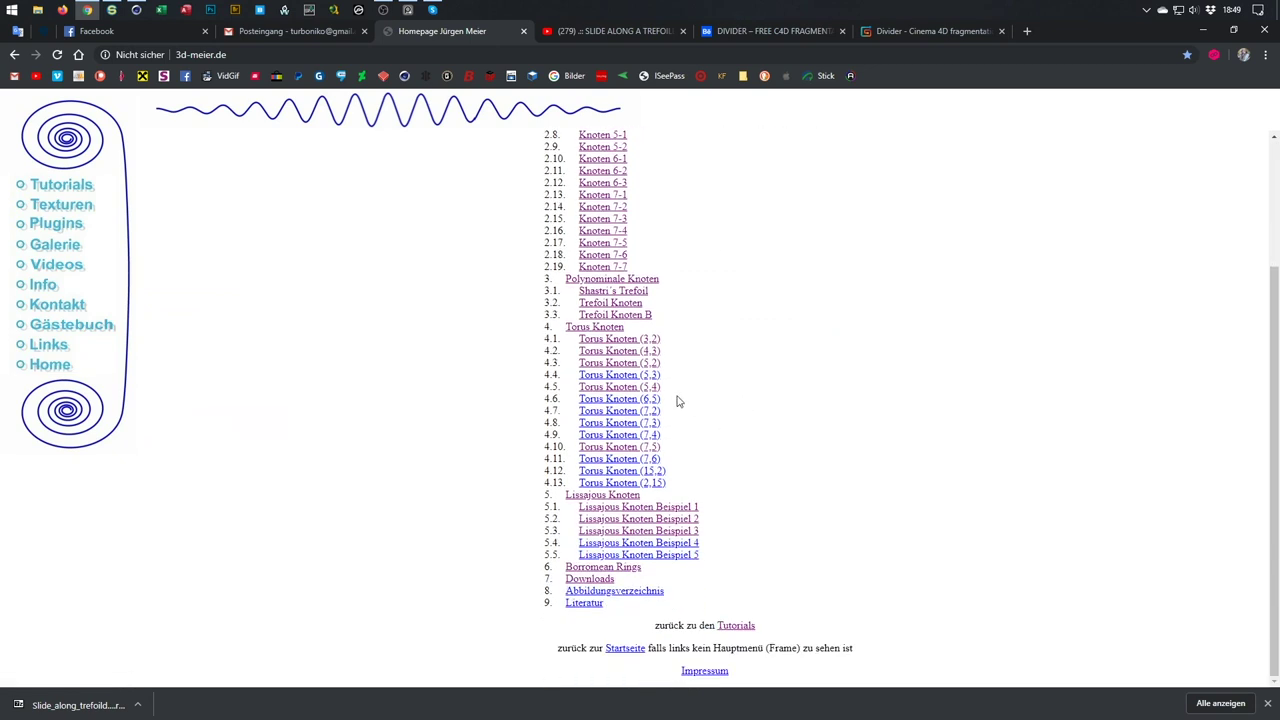
left_click(619, 386)
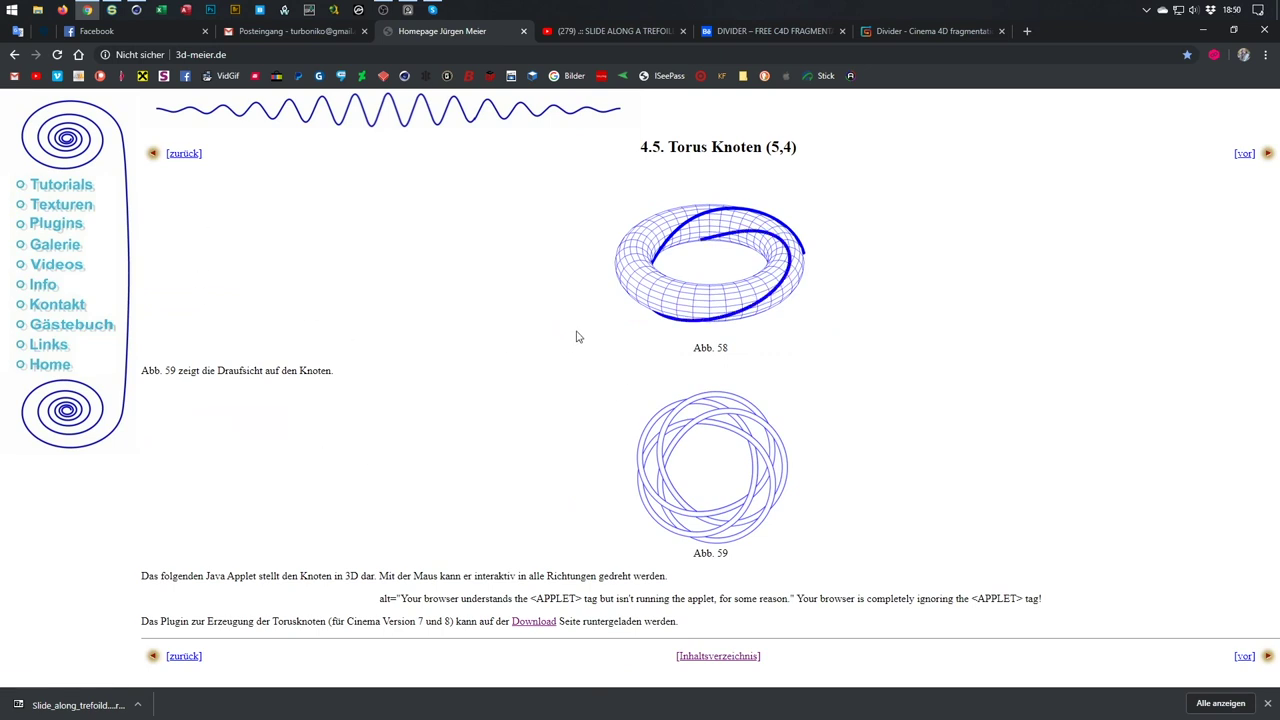
key("alt+Left")
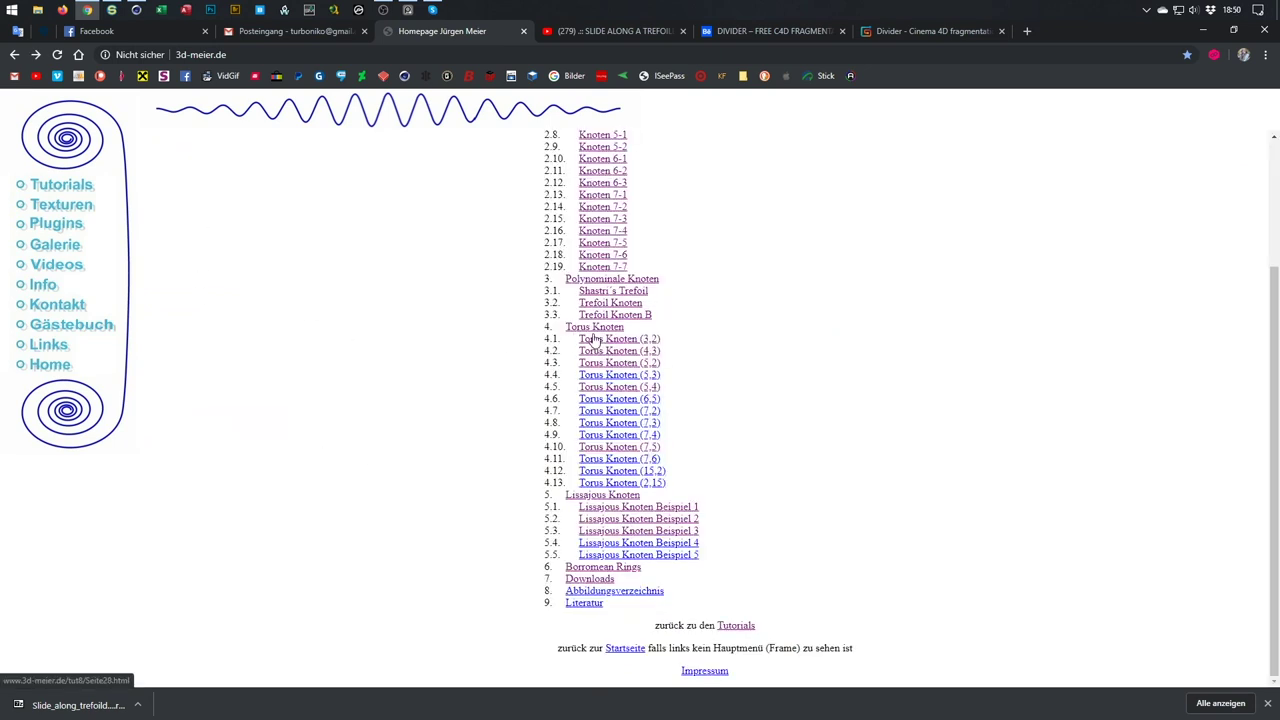
left_click(572, 330)
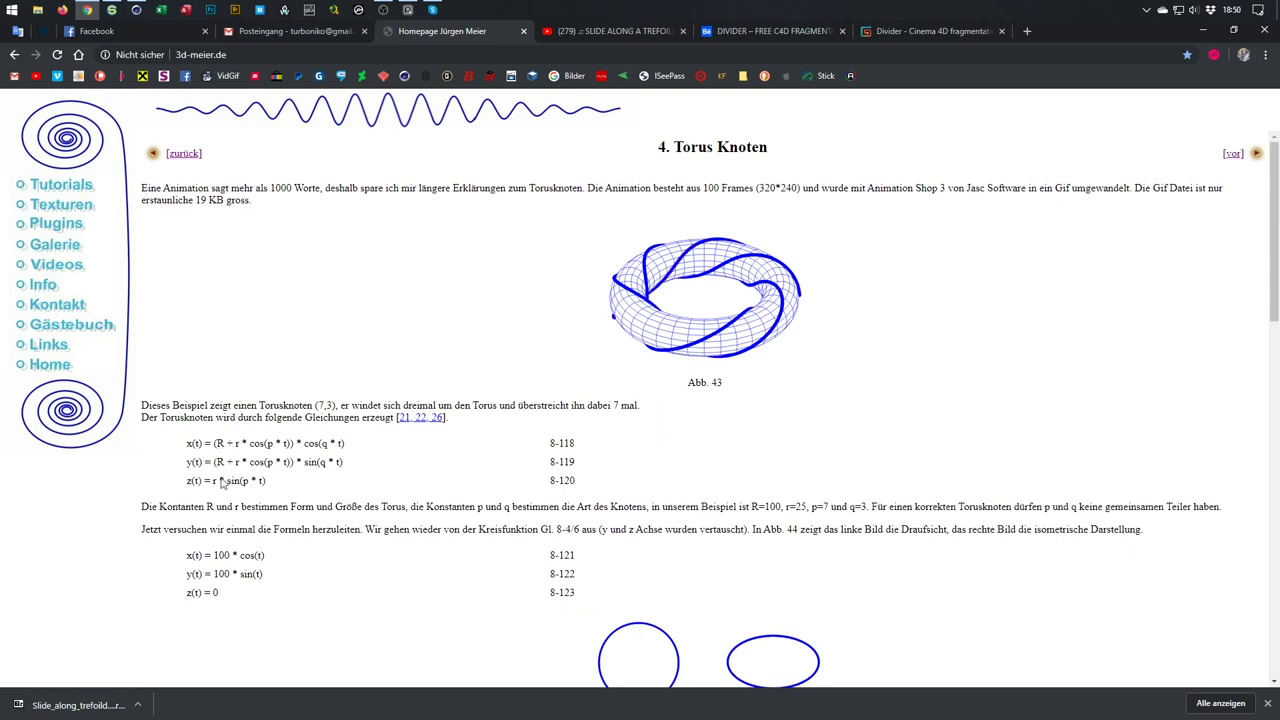
scroll(397, 411, "down", 3)
scroll(397, 411, "down", 8)
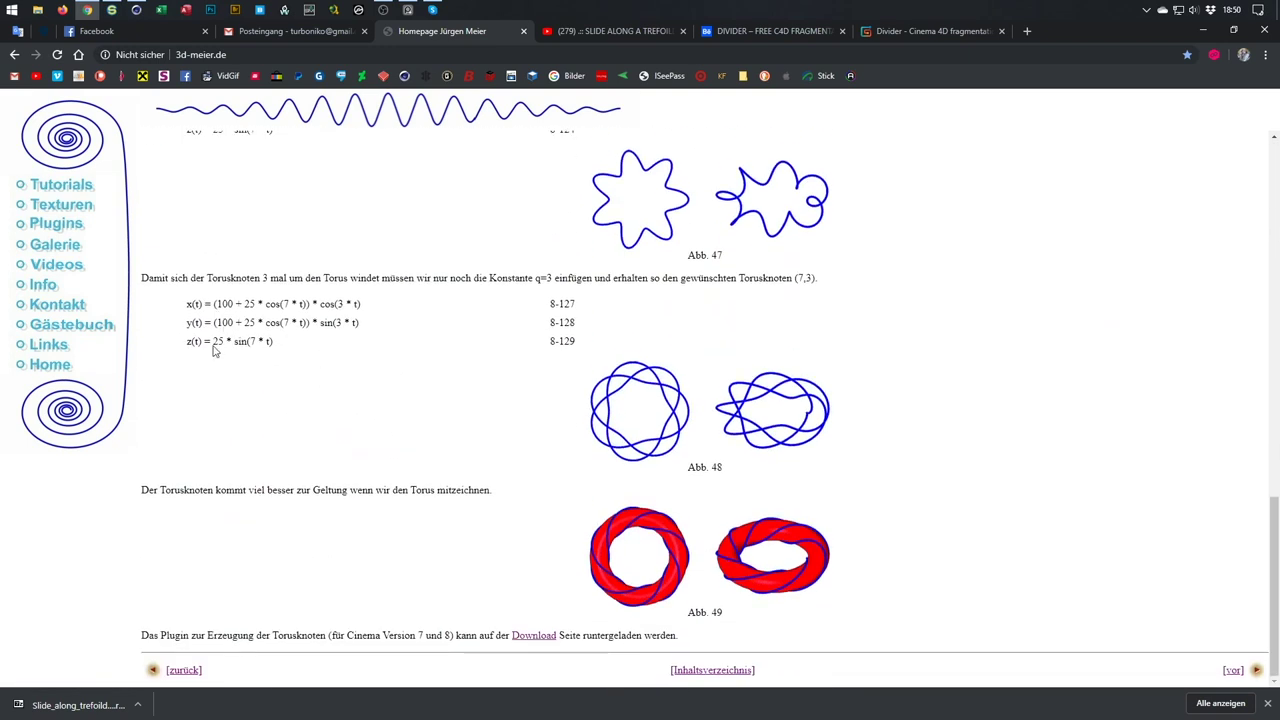
scroll(244, 393, "up", 10)
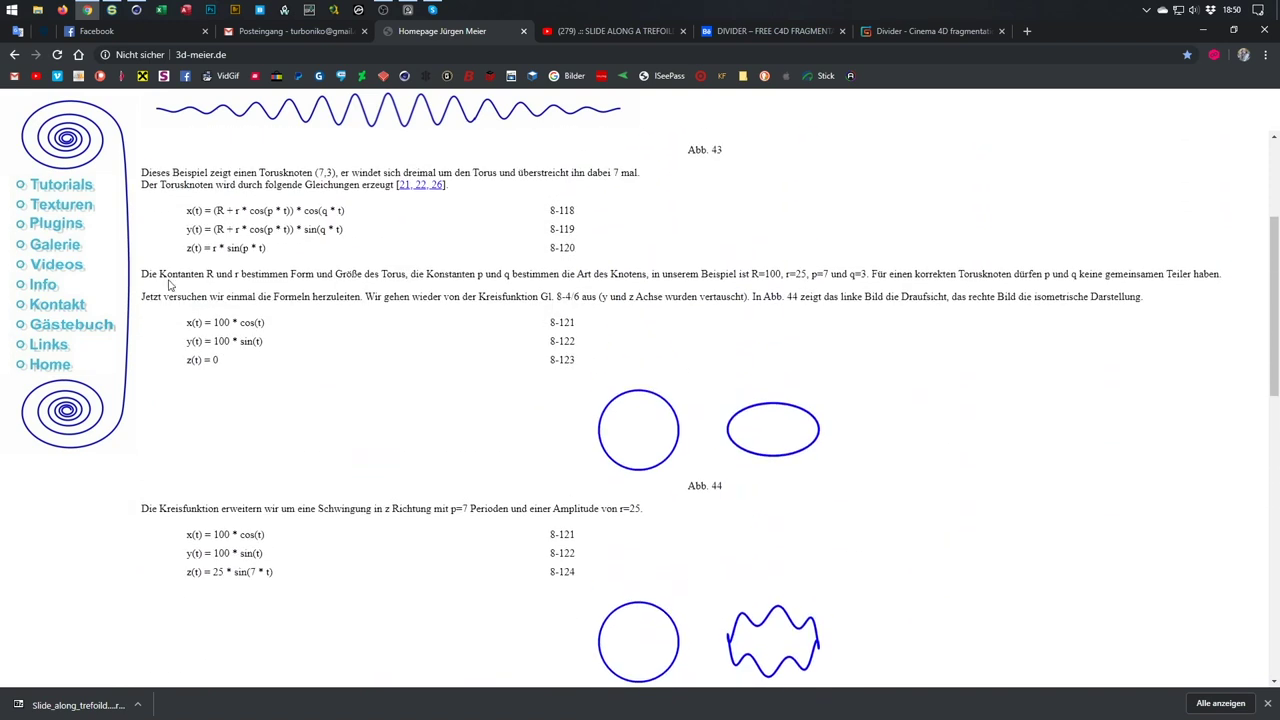
scroll(170, 286, "up", 1)
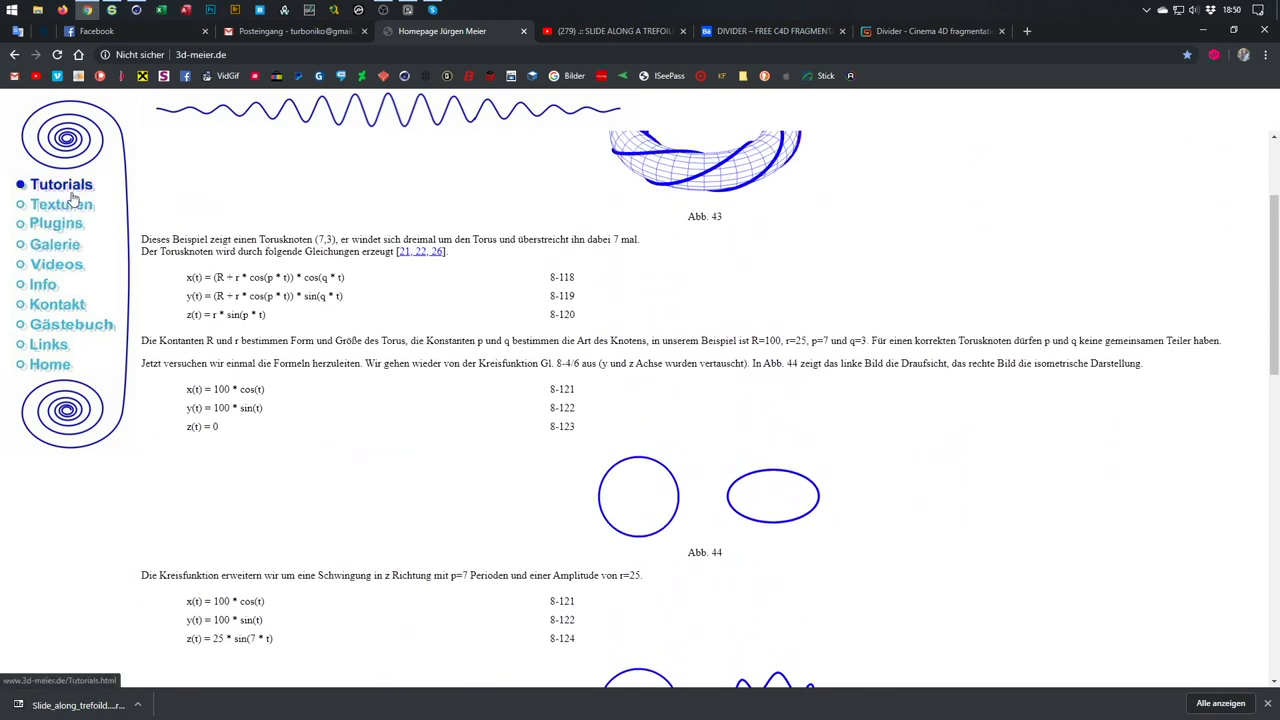
Visit Tutorials and Parametrische Flächen, then reopen the Knoten contents via Plugins.
left_click(72, 196)
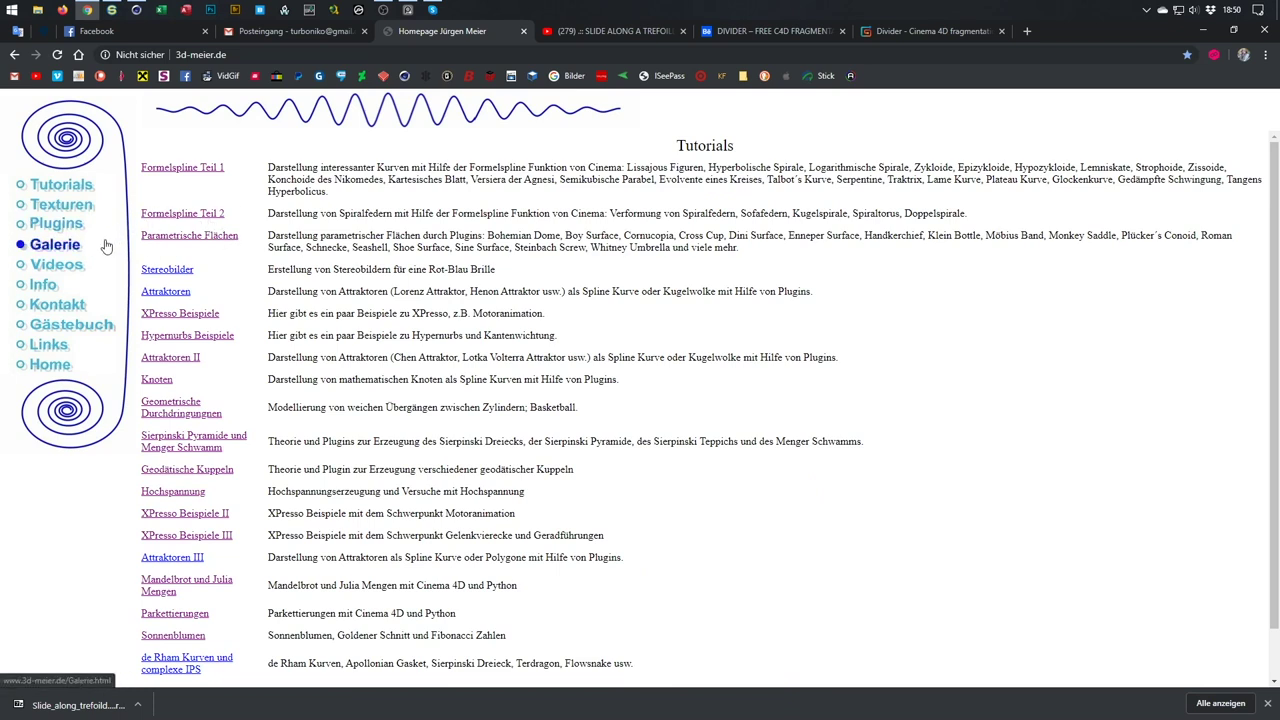
left_click(198, 238)
scroll(729, 345, "down", 5)
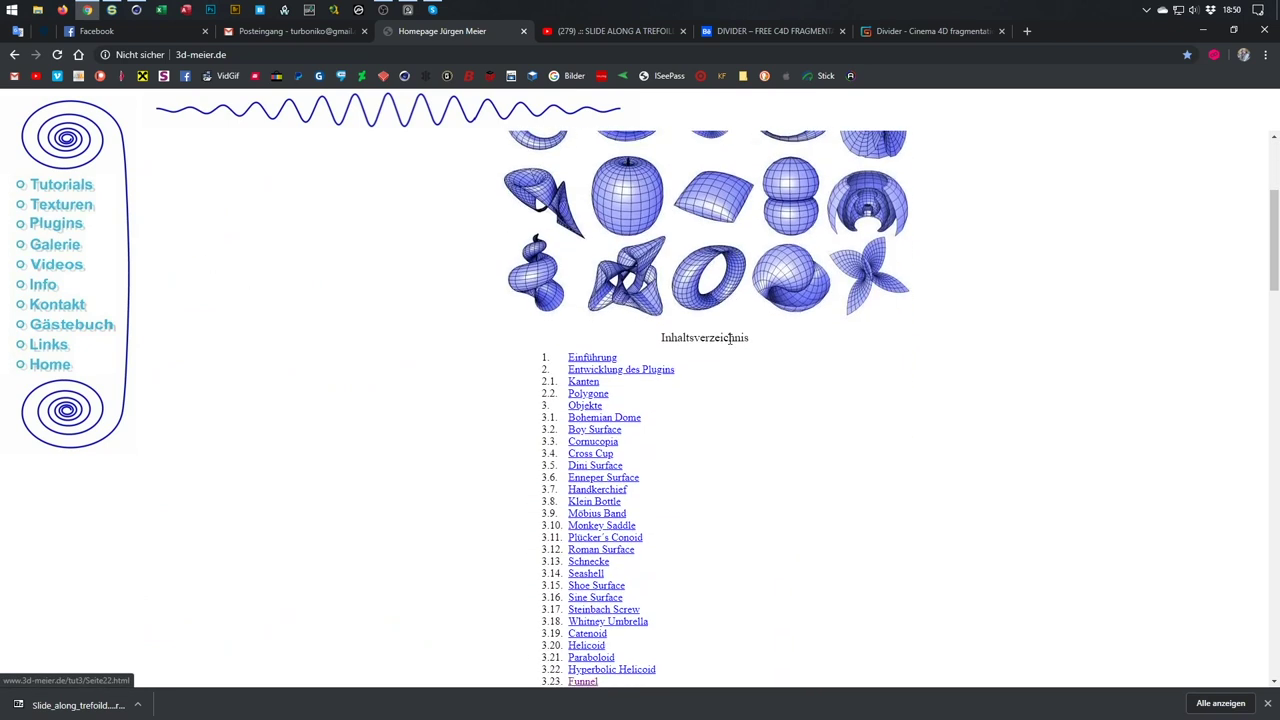
scroll(729, 345, "up", 5)
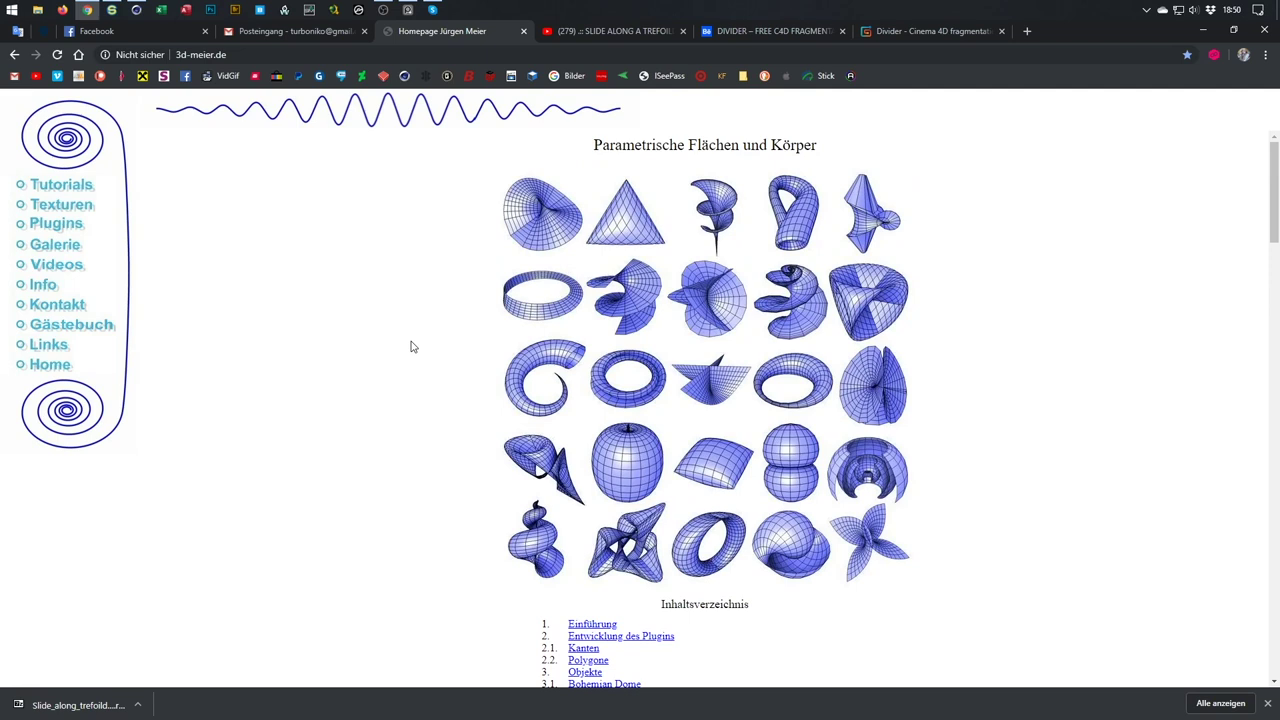
left_click(56, 224)
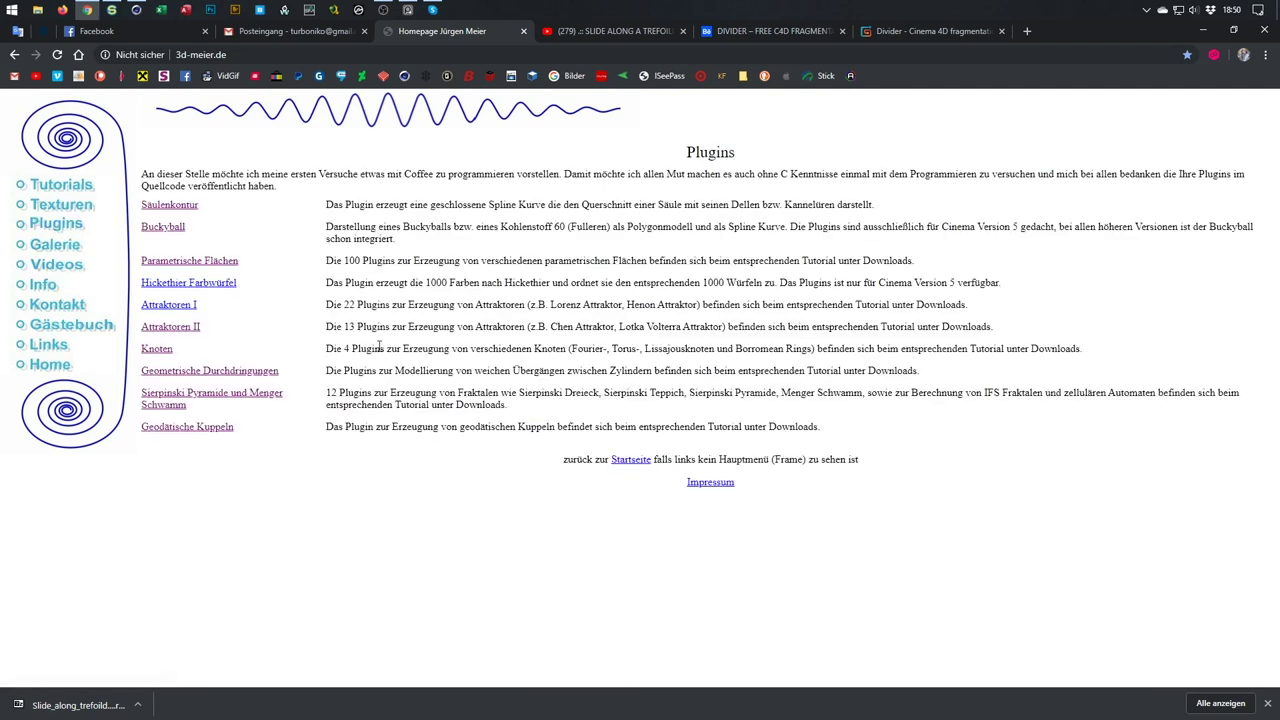
left_click(160, 349)
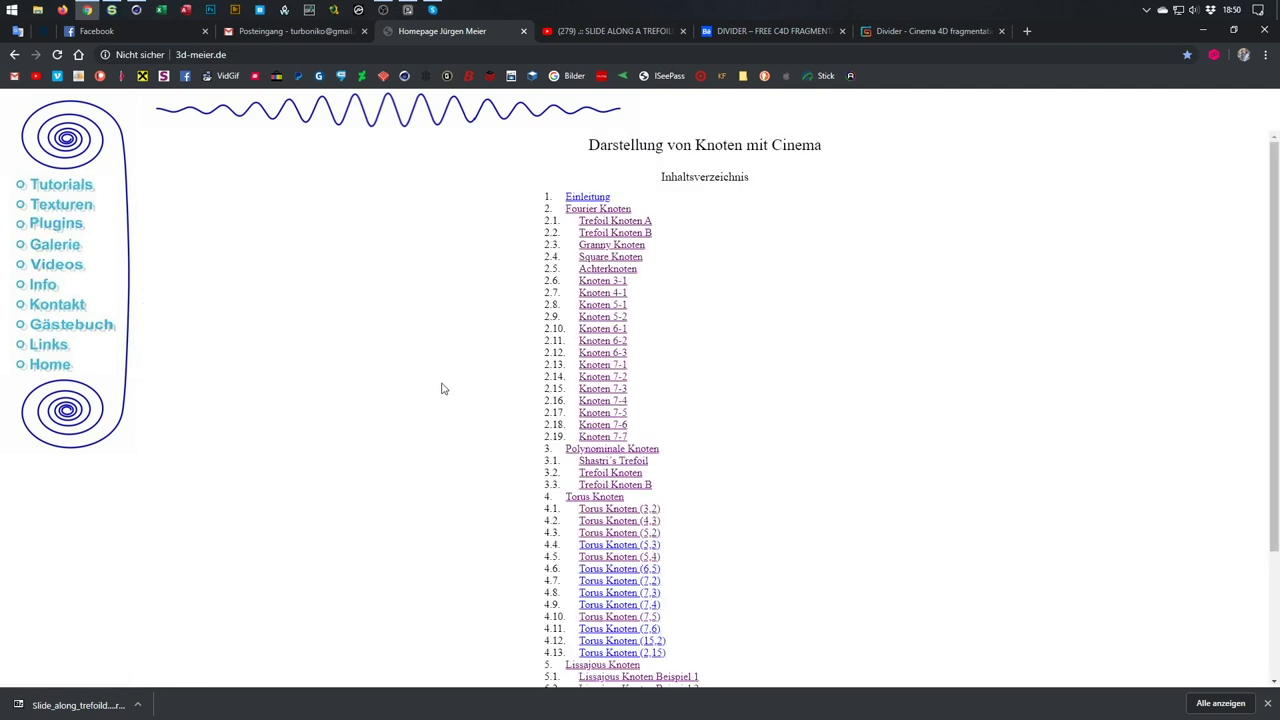
scroll(443, 388, "down", 3)
scroll(443, 388, "up", 2)
Delete both Formula.1 splines and the top Formula object.
left_click(1202, 30)
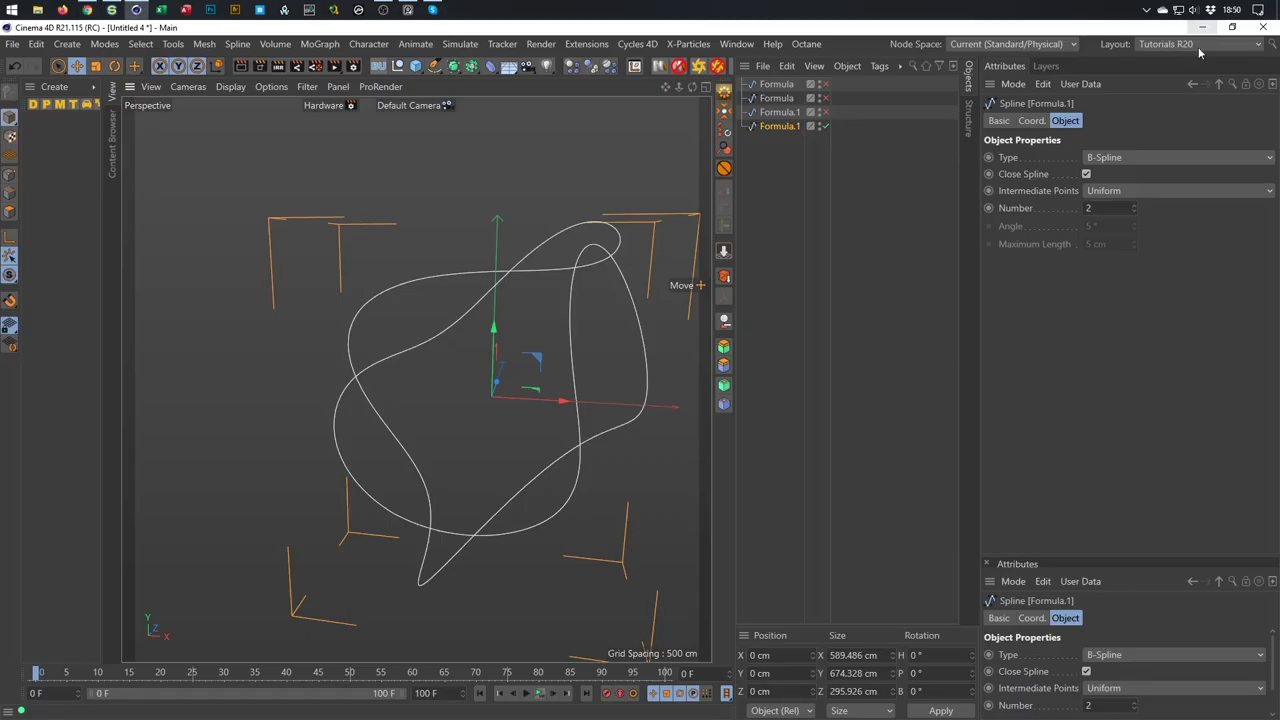
left_click(786, 117, "ctrl")
key("Delete")
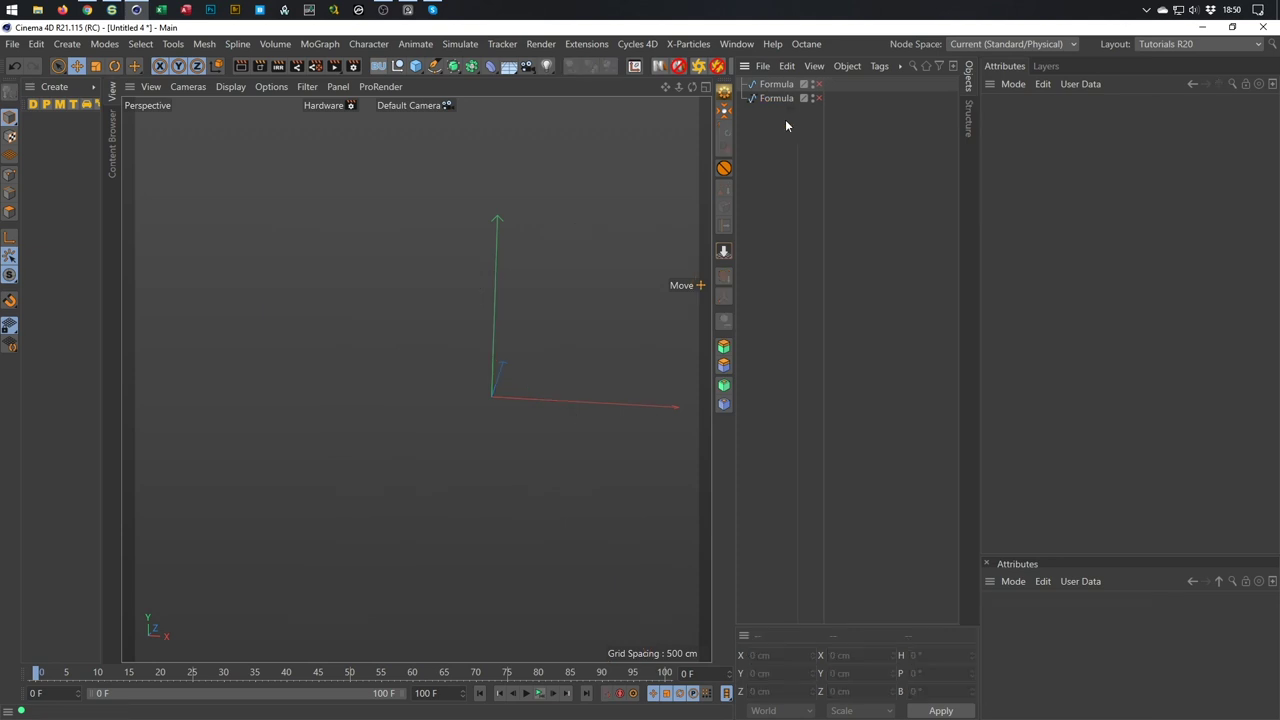
left_click(818, 98)
left_click(786, 86)
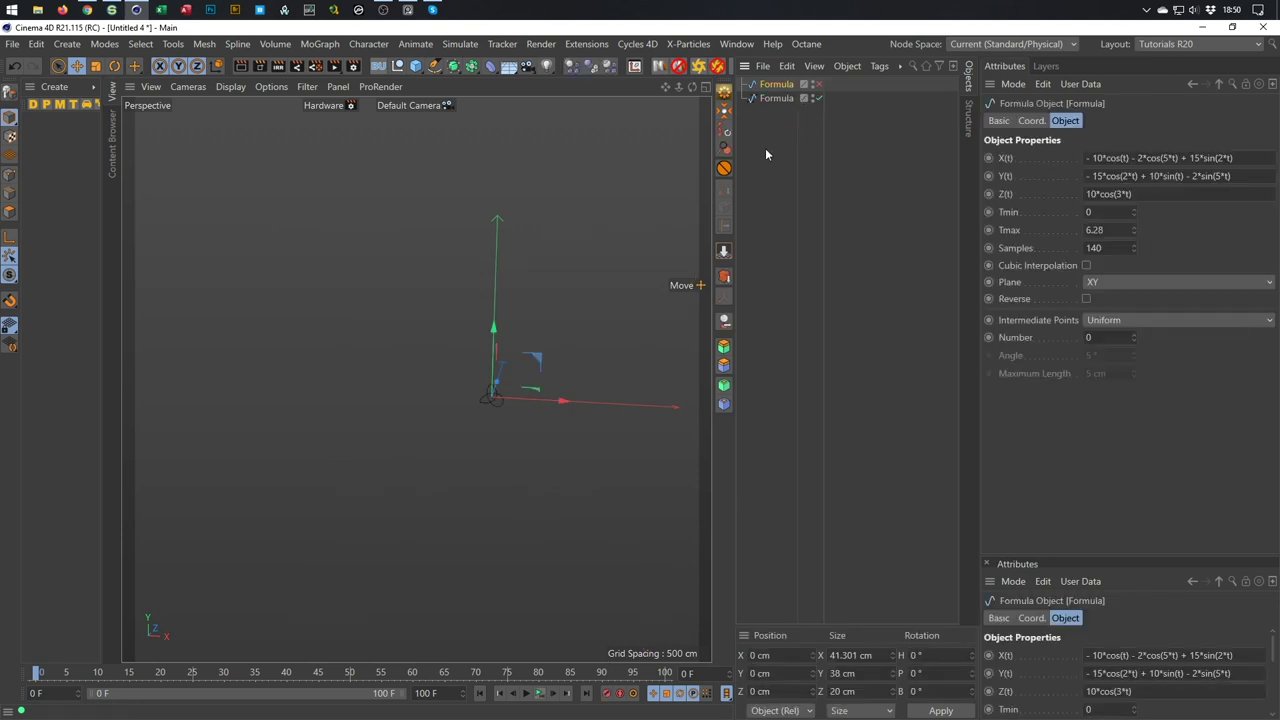
key("Delete")
Select the remaining trefoil spline, then deselect it in the viewport.
scroll(560, 397, "up", 3)
left_click(785, 86)
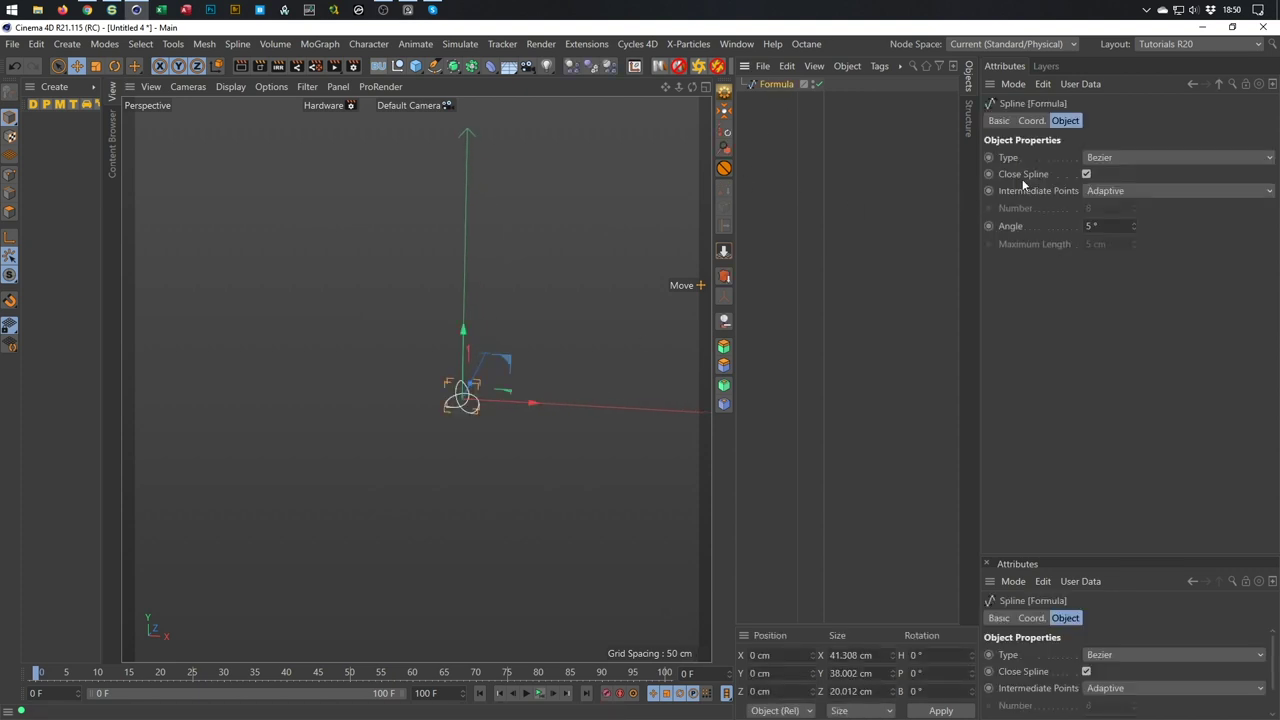
scroll(450, 405, "up", 5)
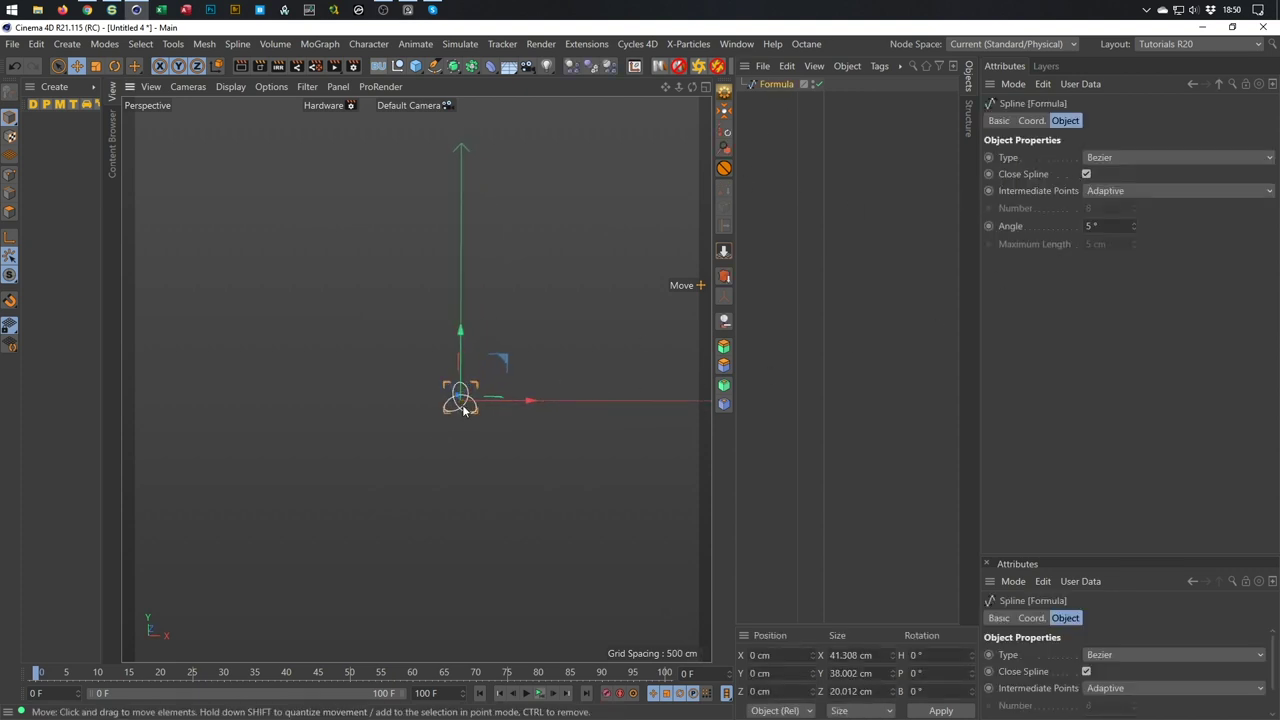
scroll(580, 370, "up", 2)
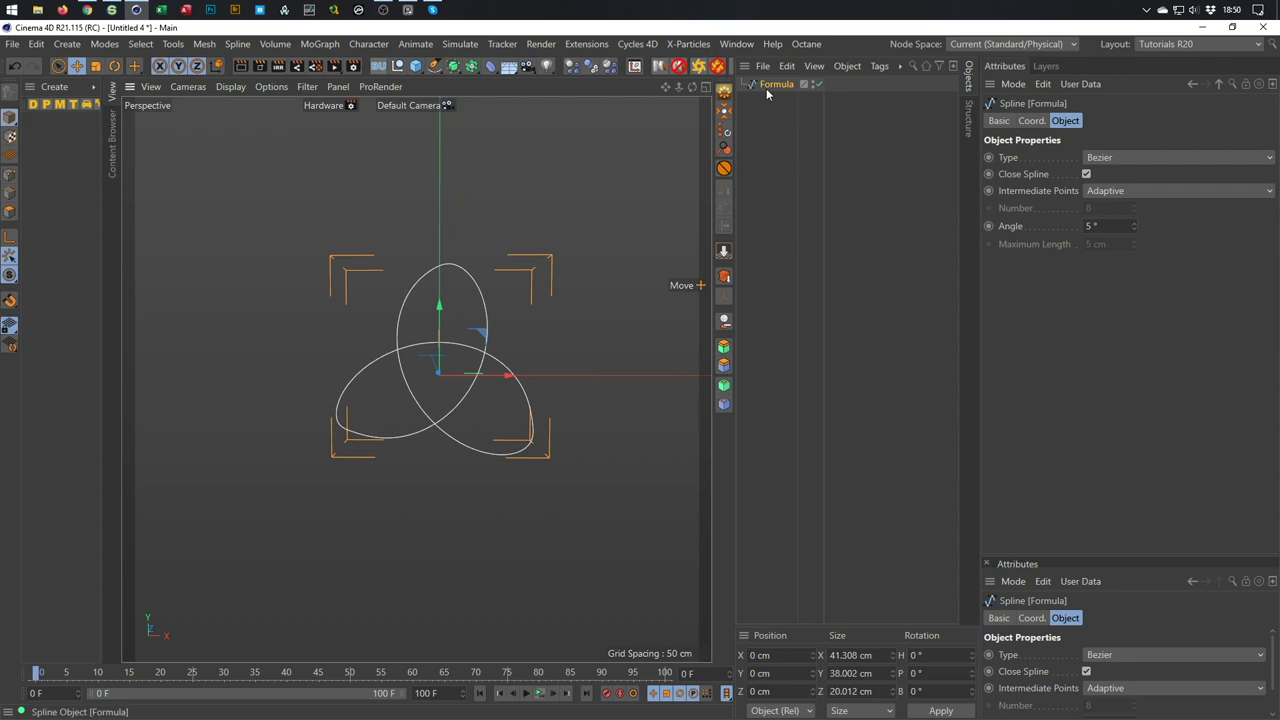
key("v")
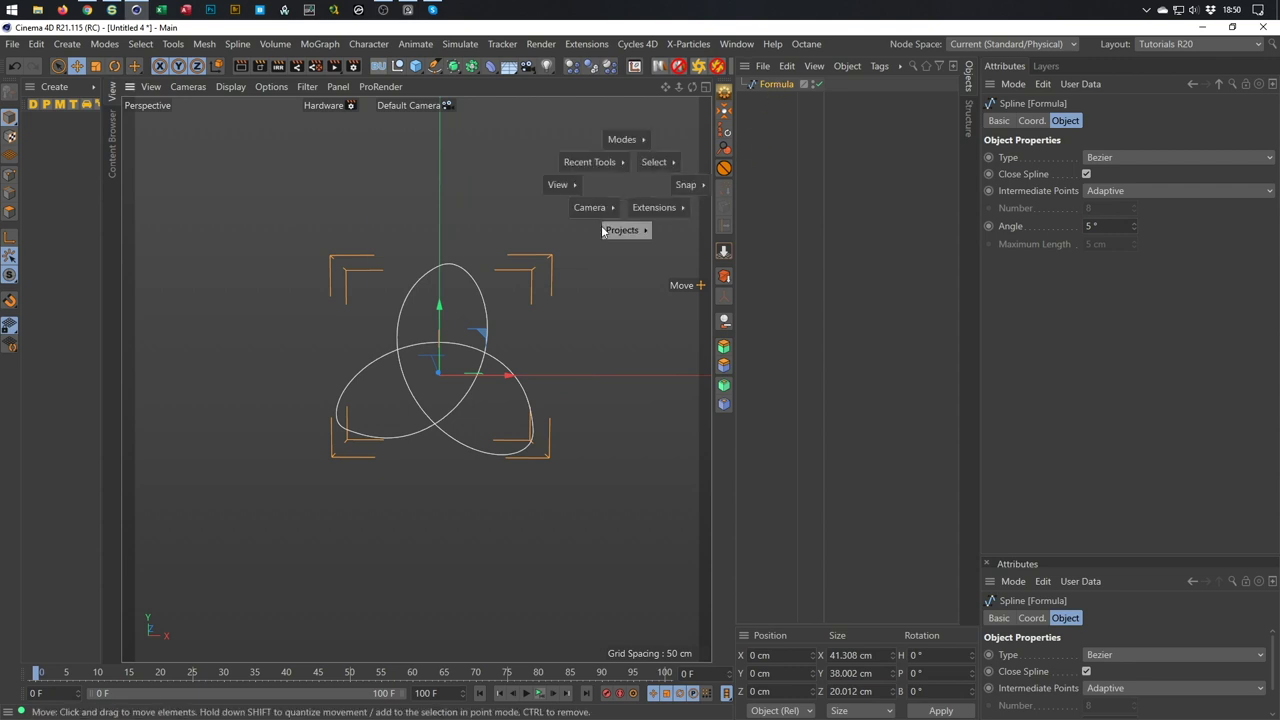
left_click(590, 227)
right_click(590, 228)
Switch to divider.c4d and scale the pasted trefoil spline to about 164 cm.
key("v")
mouse_move(548, 246)
left_click(549, 286)
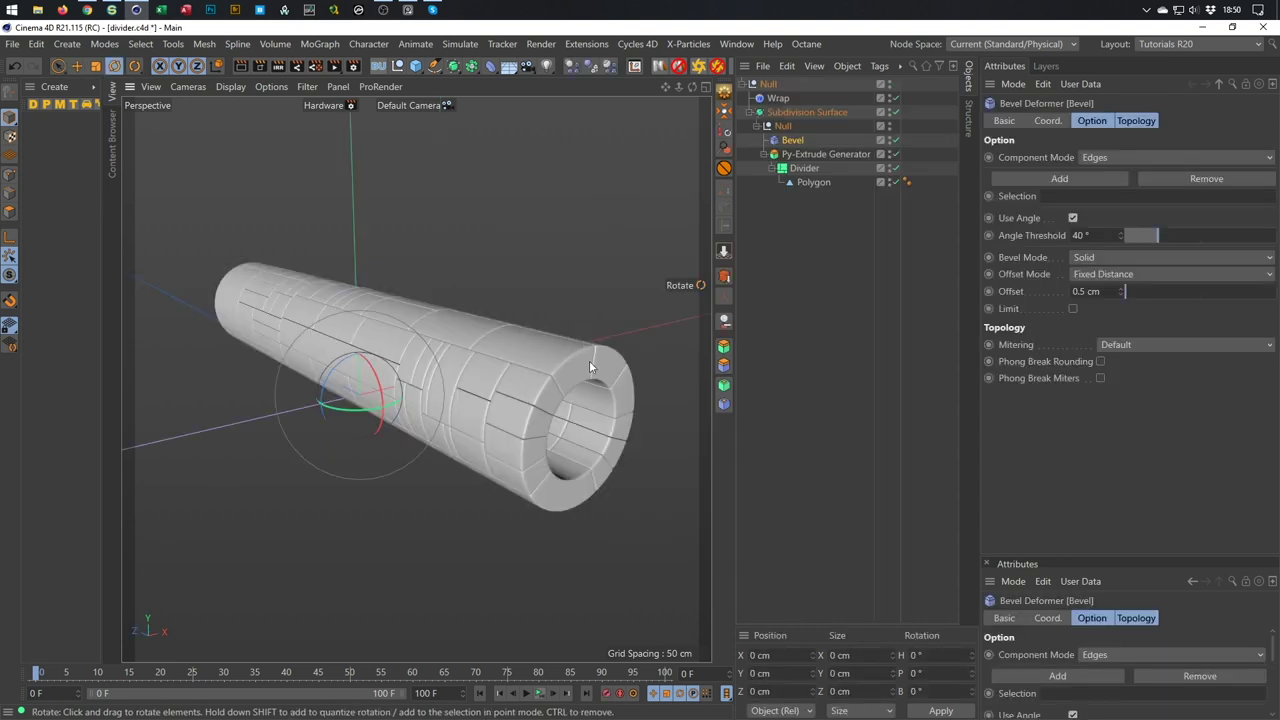
left_click_drag(310, 375, 407, 304, "alt")
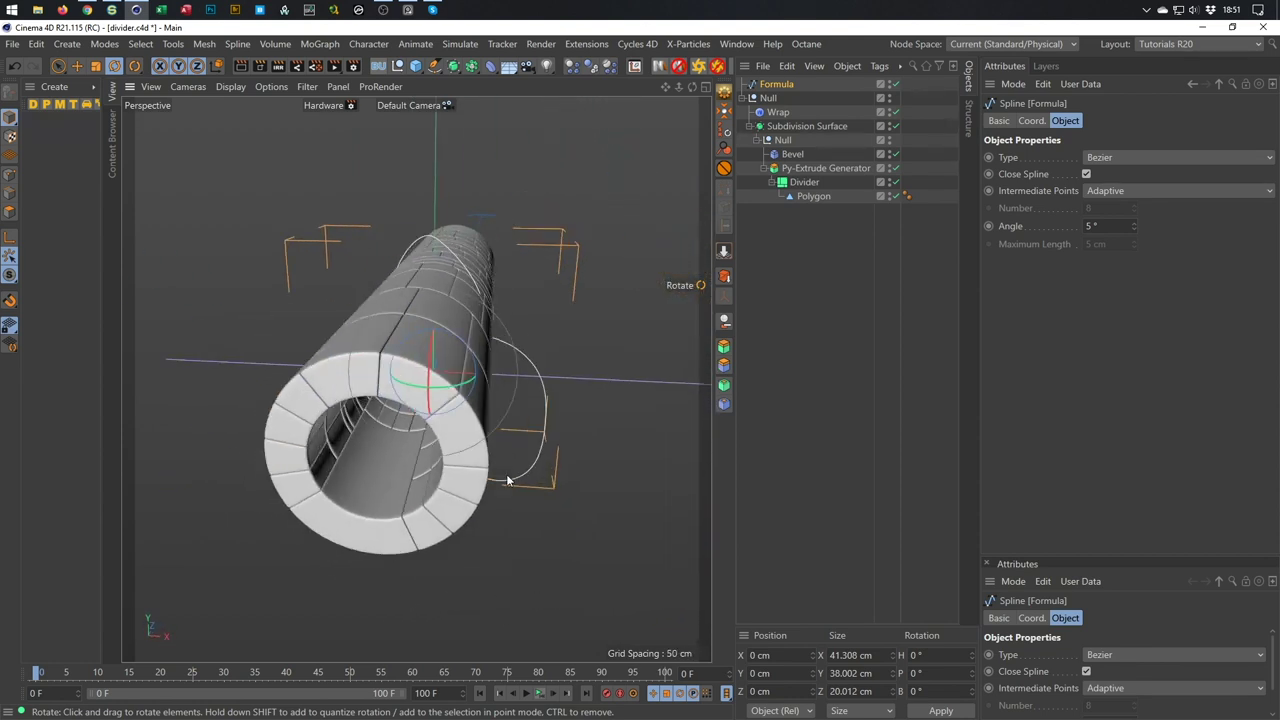
key("t")
left_click_drag(498, 582, 780, 556)
right_click_drag(433, 568, 338, 563, "alt")
left_click_drag(561, 566, 700, 540)
Orbit, pan and toggle between four-view and single views to check the knot around the tube.
mouse_move(410, 514)
left_mouse_down("alt")
mouse_move(560, 518)
mouse_move(377, 537)
mouse_move(408, 524)
left_mouse_up("alt")
middle_click_drag(408, 524, 388, 443, "alt")
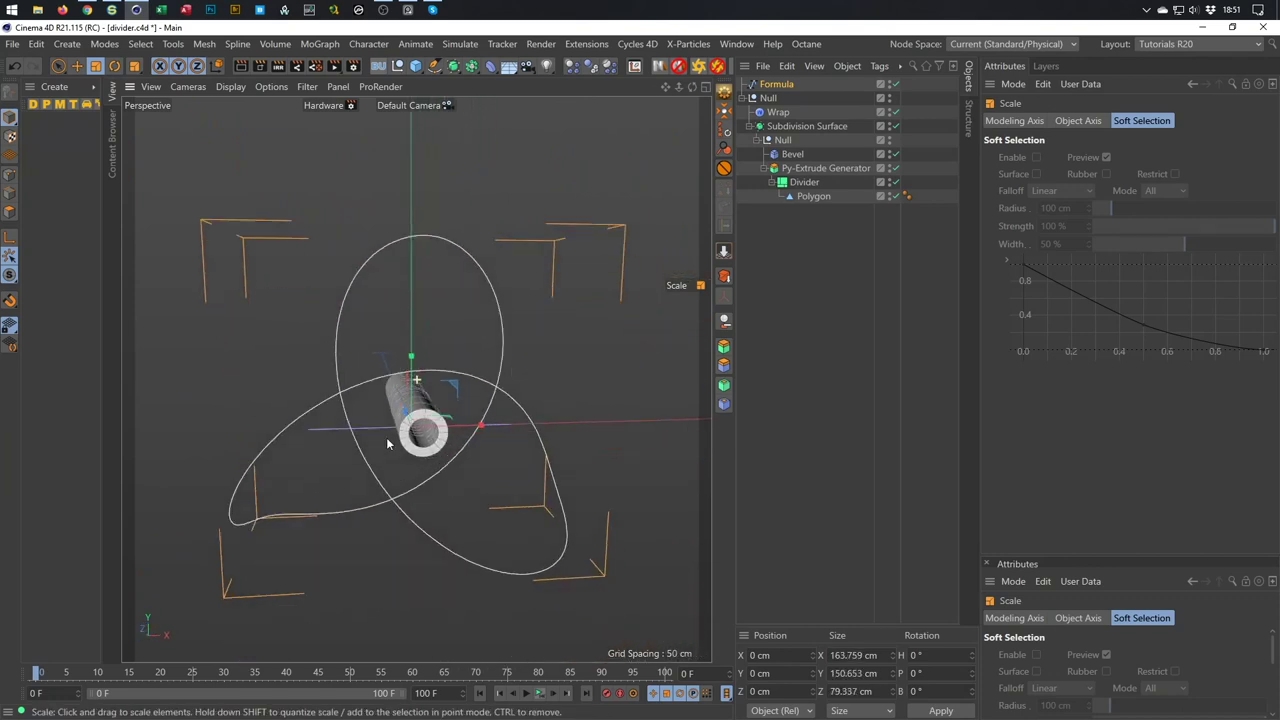
middle_click(460, 548)
middle_click(489, 556)
scroll(390, 403, "up", 4)
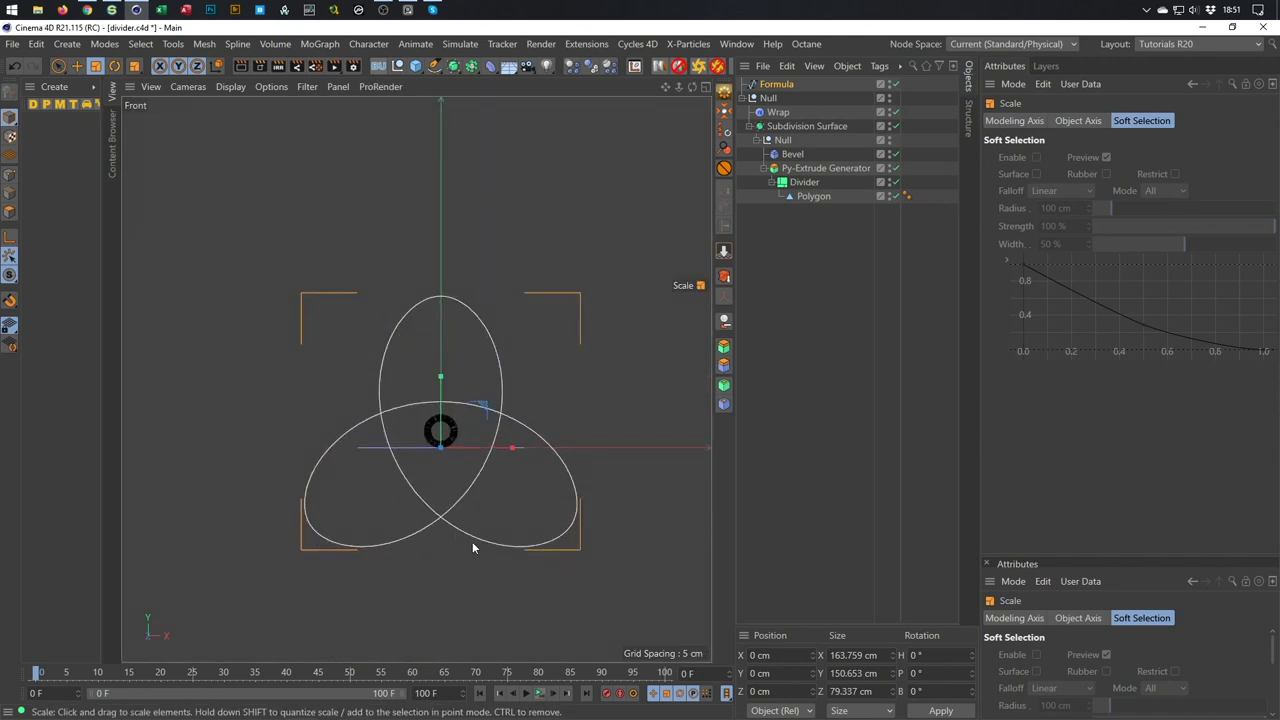
middle_click(504, 451)
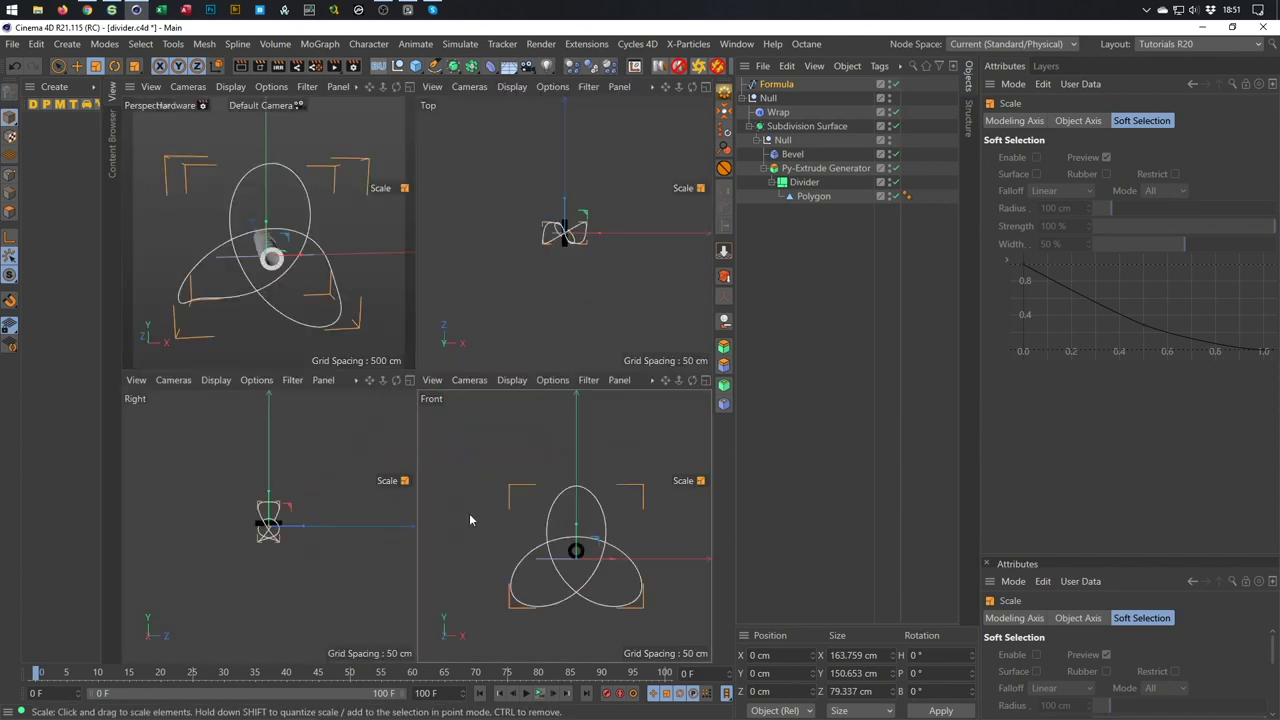
middle_click(251, 304)
mouse_move(398, 410)
left_mouse_down("alt")
mouse_move(421, 418)
mouse_move(435, 400)
mouse_move(423, 372)
left_mouse_up("alt")
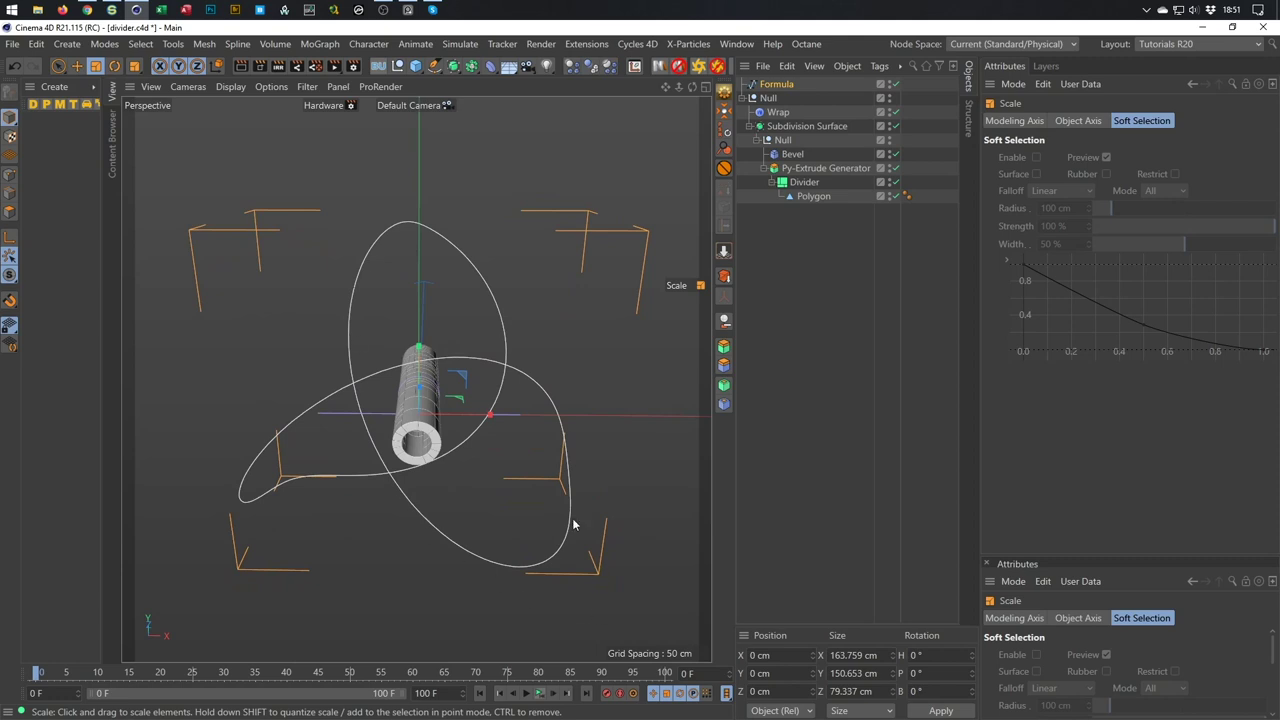
scroll(520, 411, "up", 2)
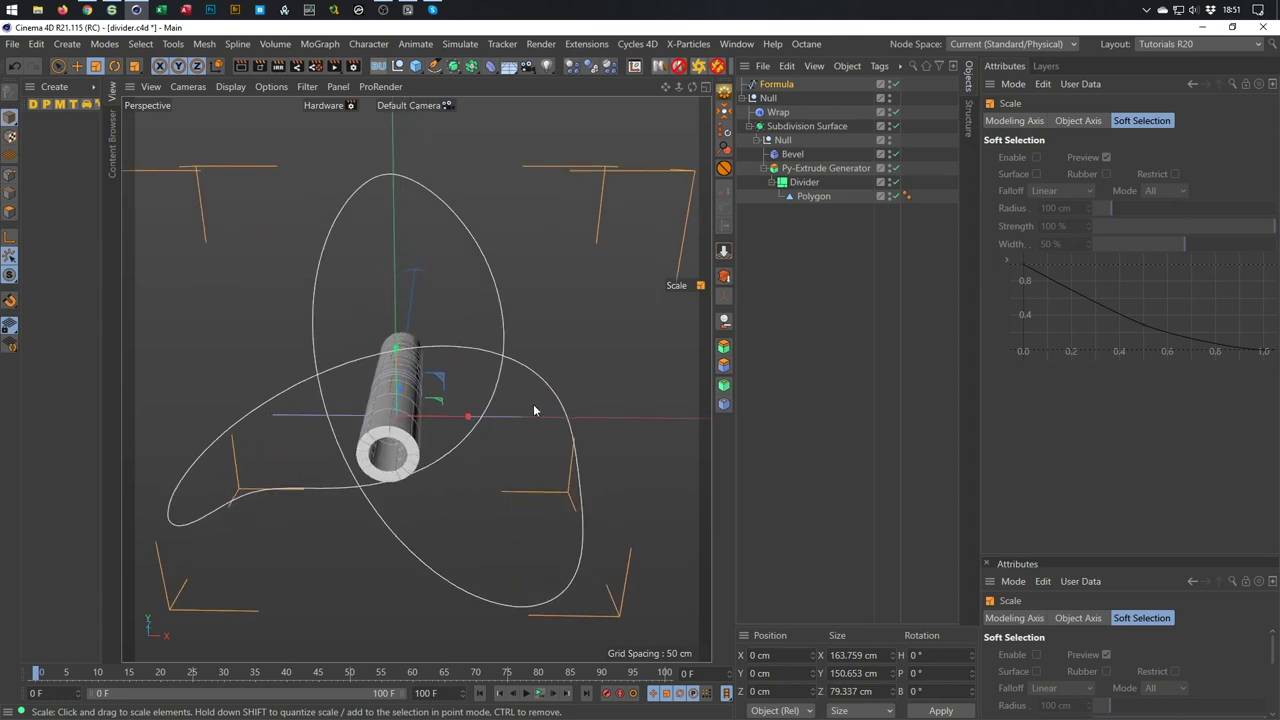
Put the Null holding the divider tube under a new Connect object.
left_click(769, 98)
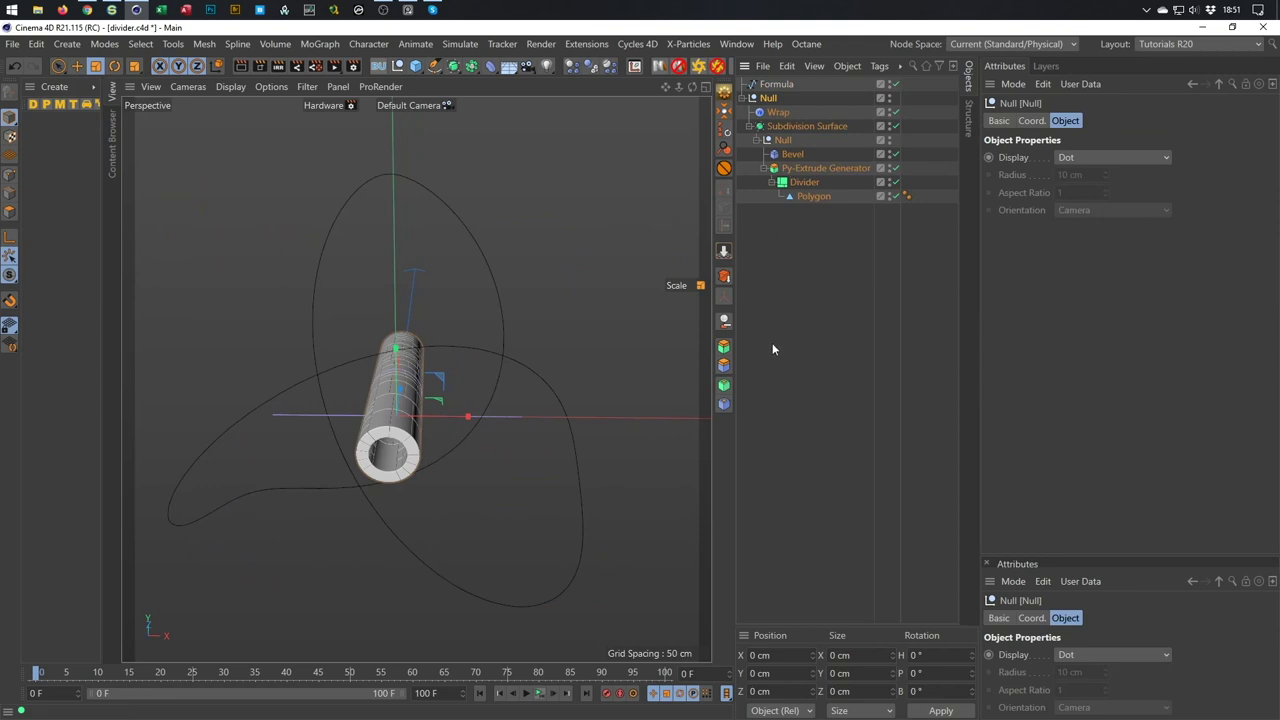
left_click(472, 68)
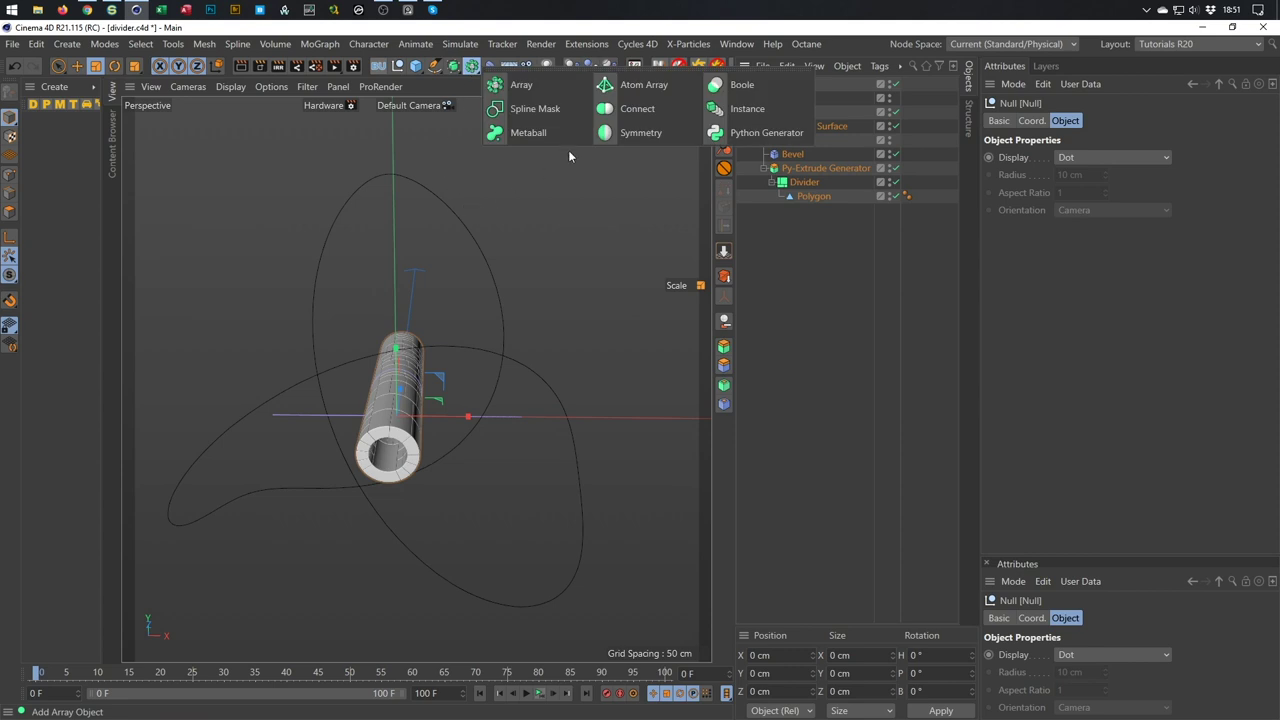
left_click(632, 108)
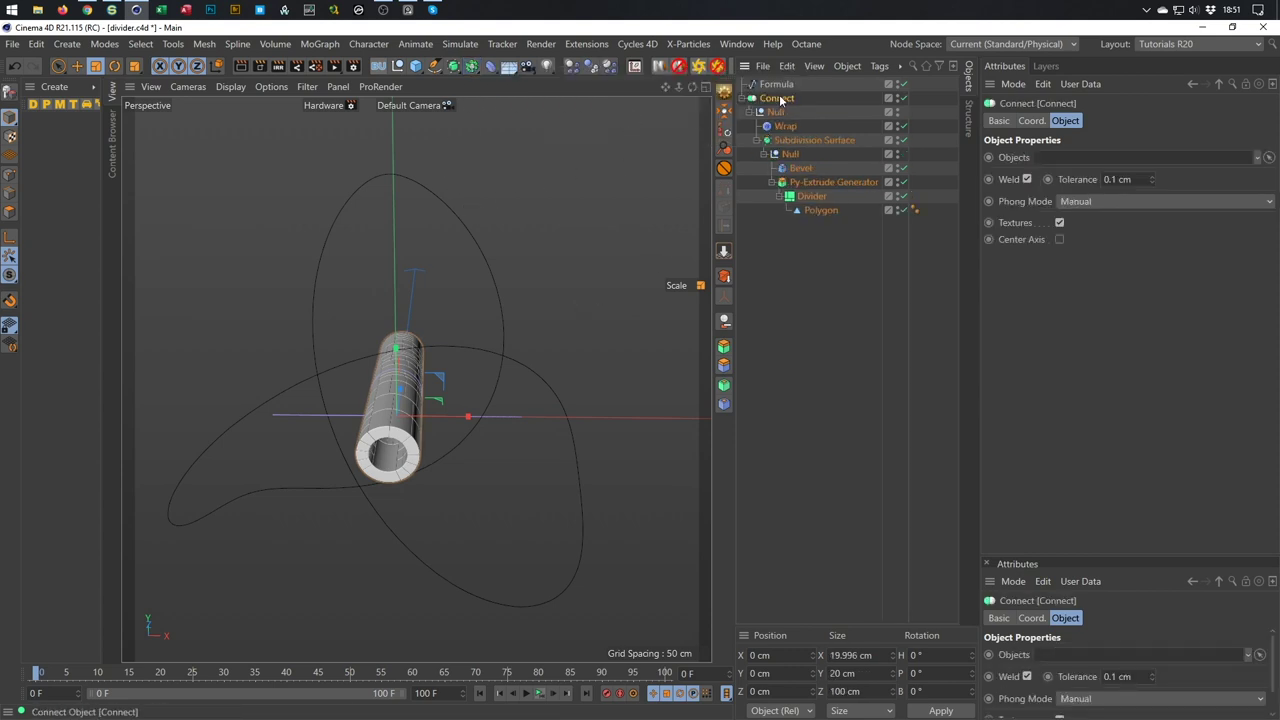
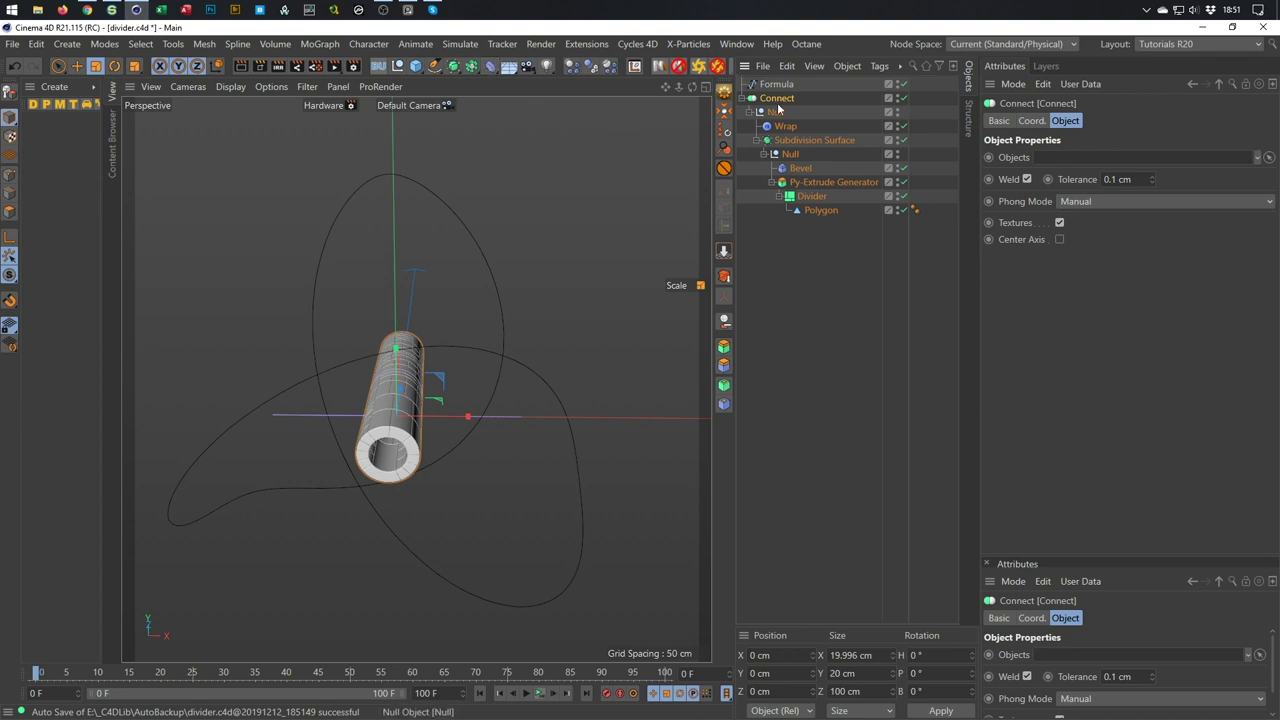
Add a Spline Wrap deformer and assign the Formula spline as its Spline.
left_click(489, 67)
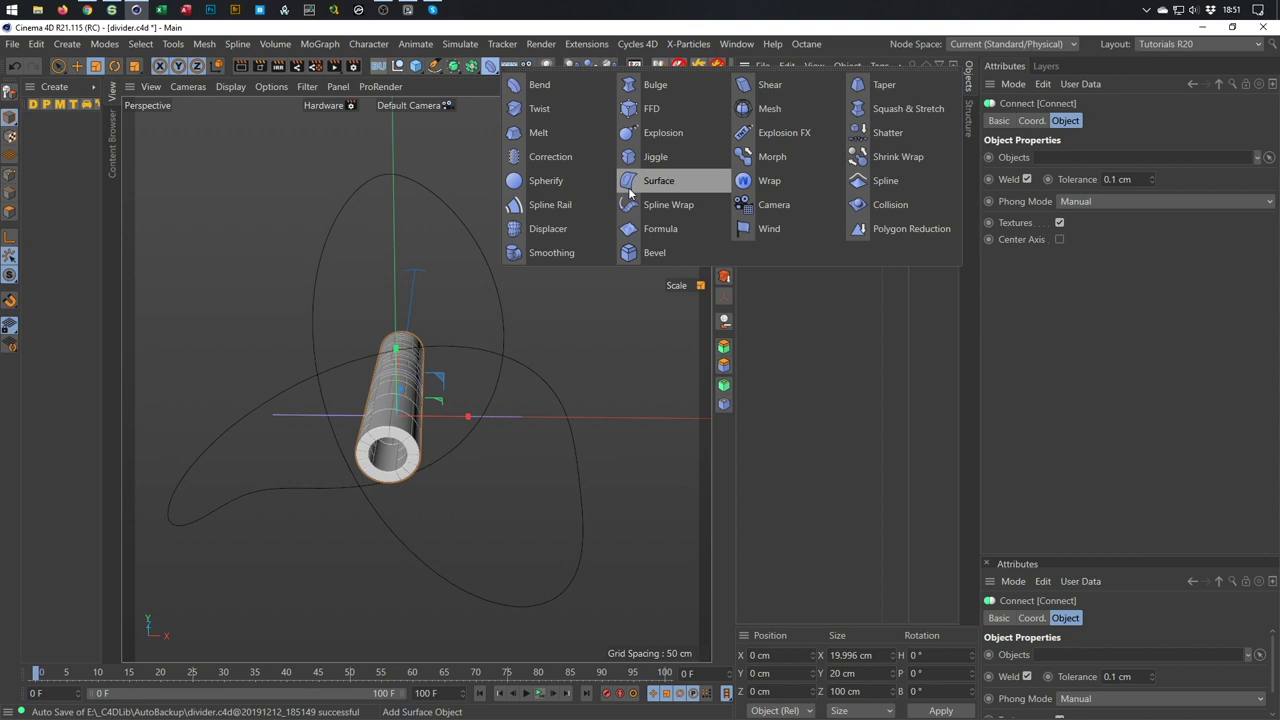
left_click(681, 207)
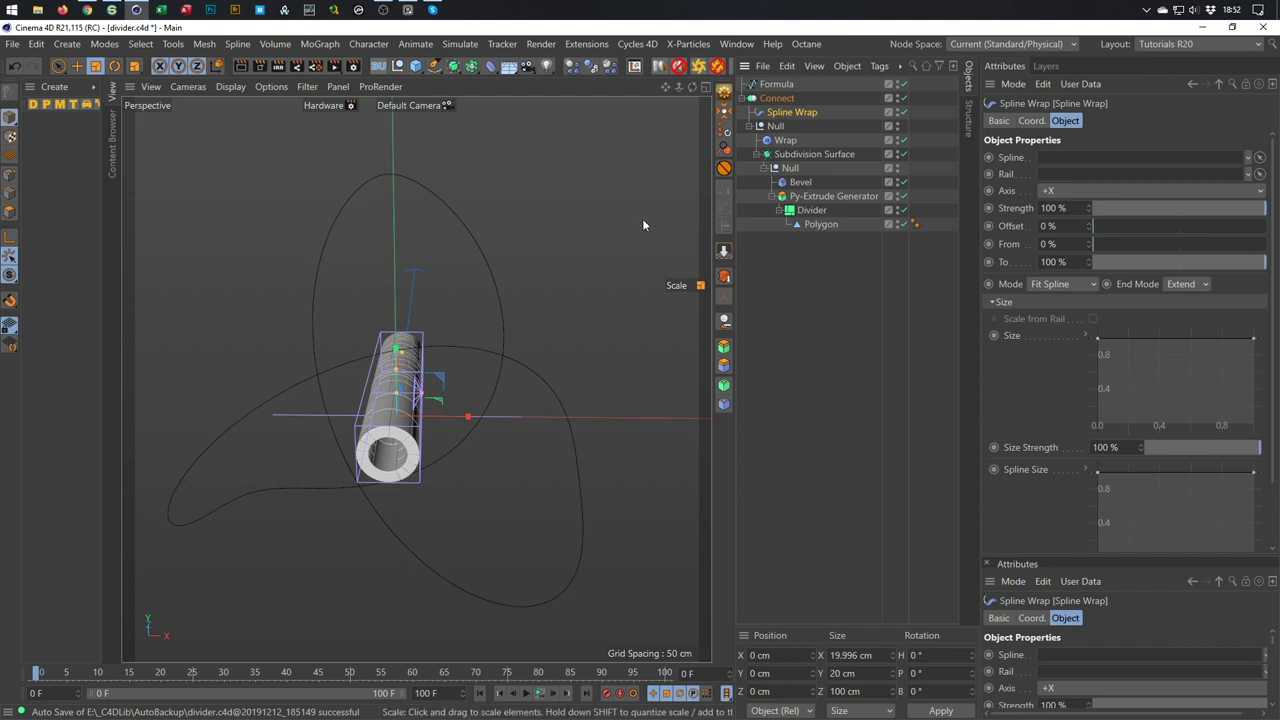
left_click_drag(415, 375, 460, 385, "alt")
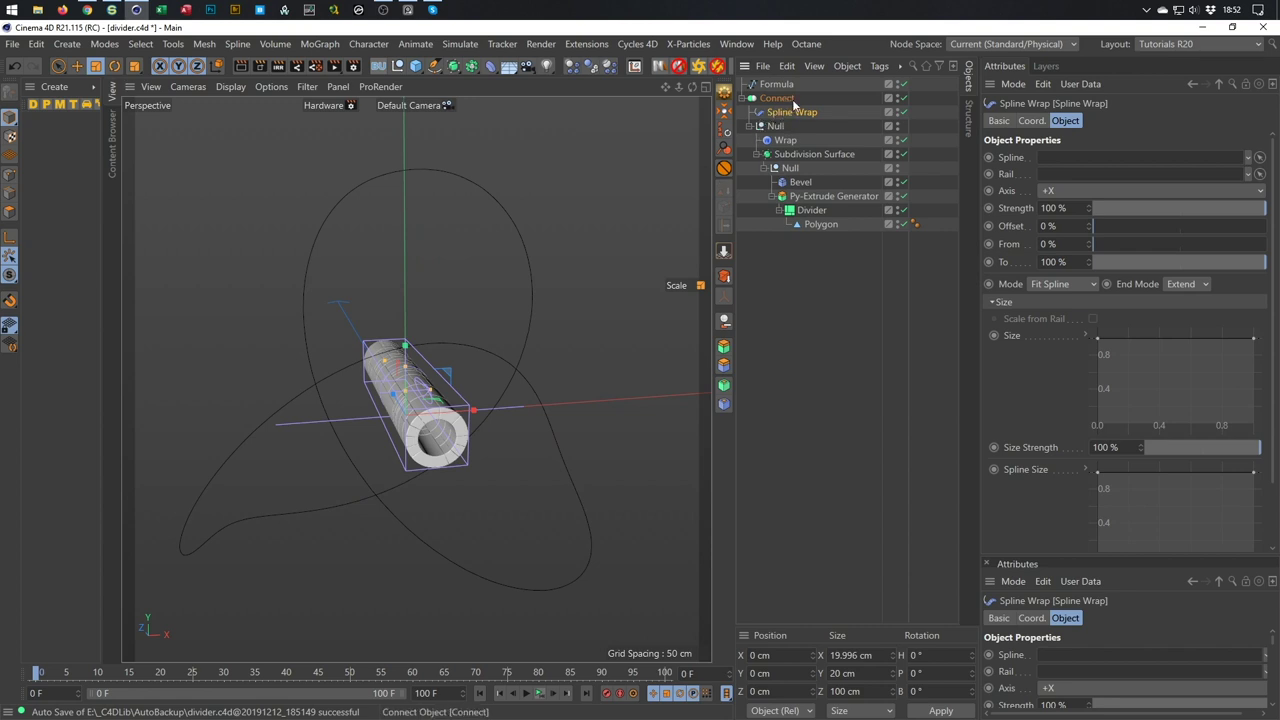
left_click_drag(778, 85, 942, 92)
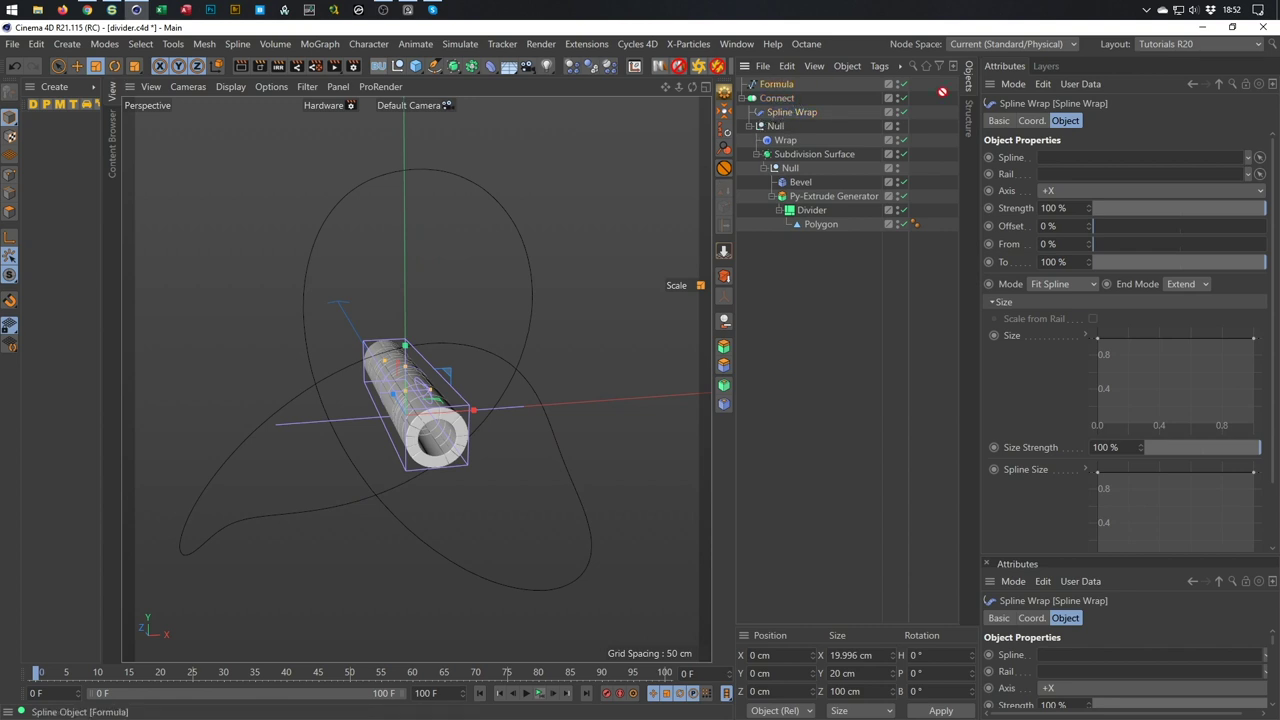
left_click_drag(1048, 145, 1070, 156)
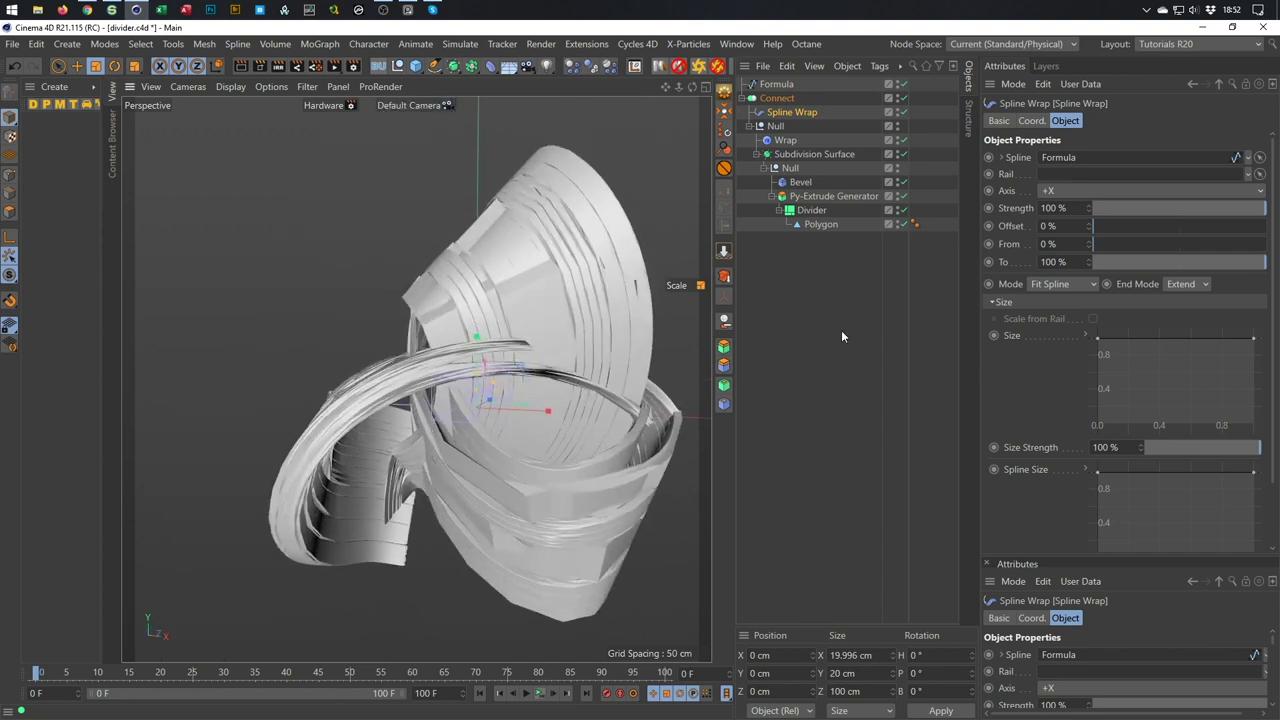
Set the Spline Wrap Axis to +Z and its Mode to Keep Length.
left_click(1070, 191)
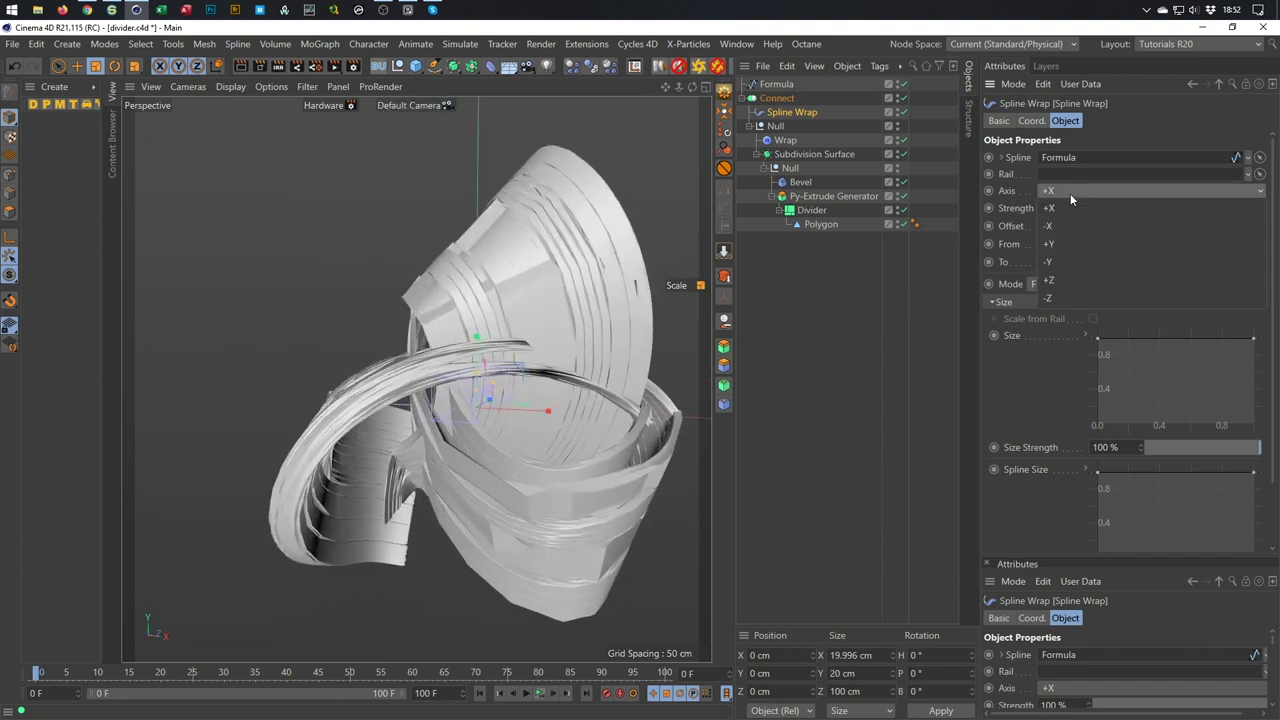
left_click(1075, 282)
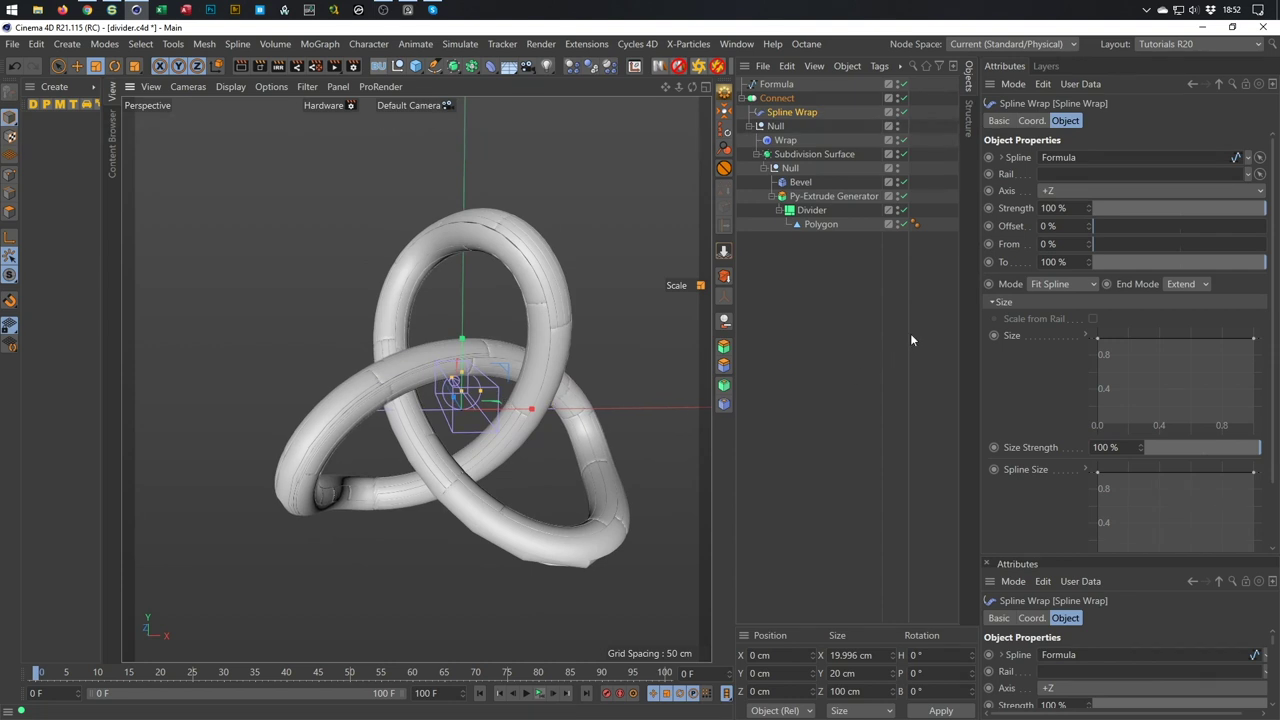
left_click(1047, 285)
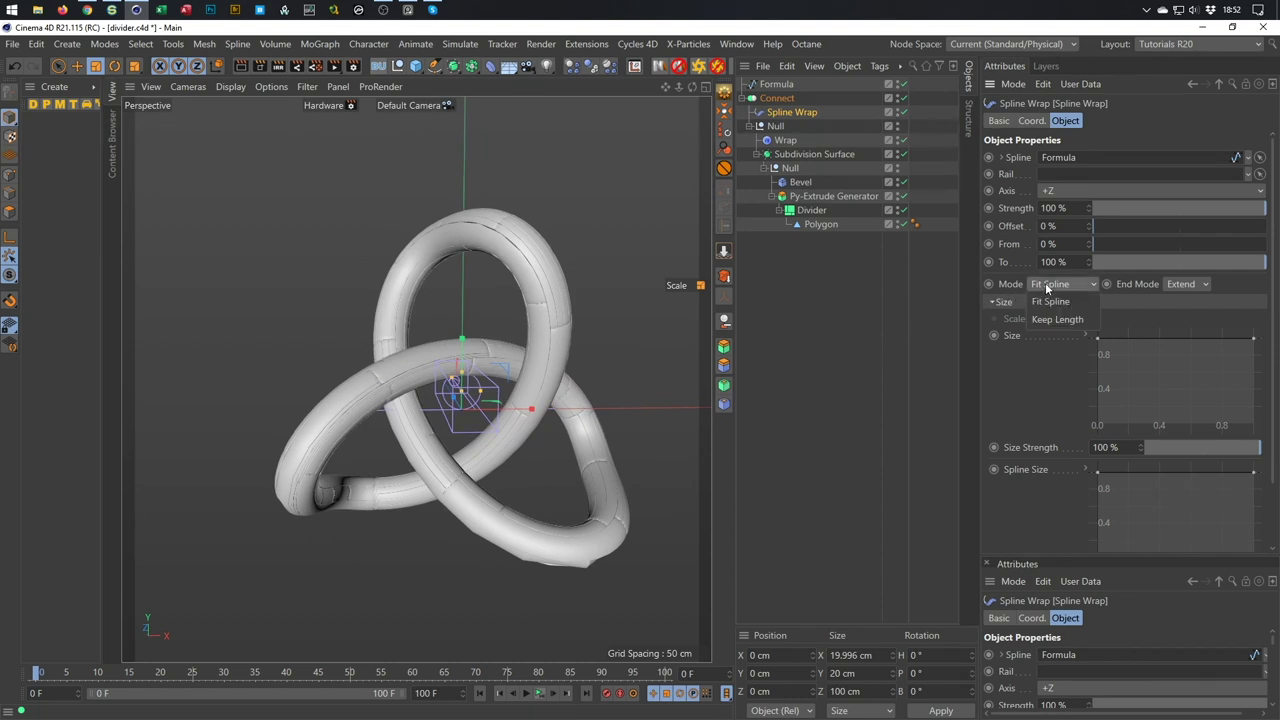
left_click(1045, 320)
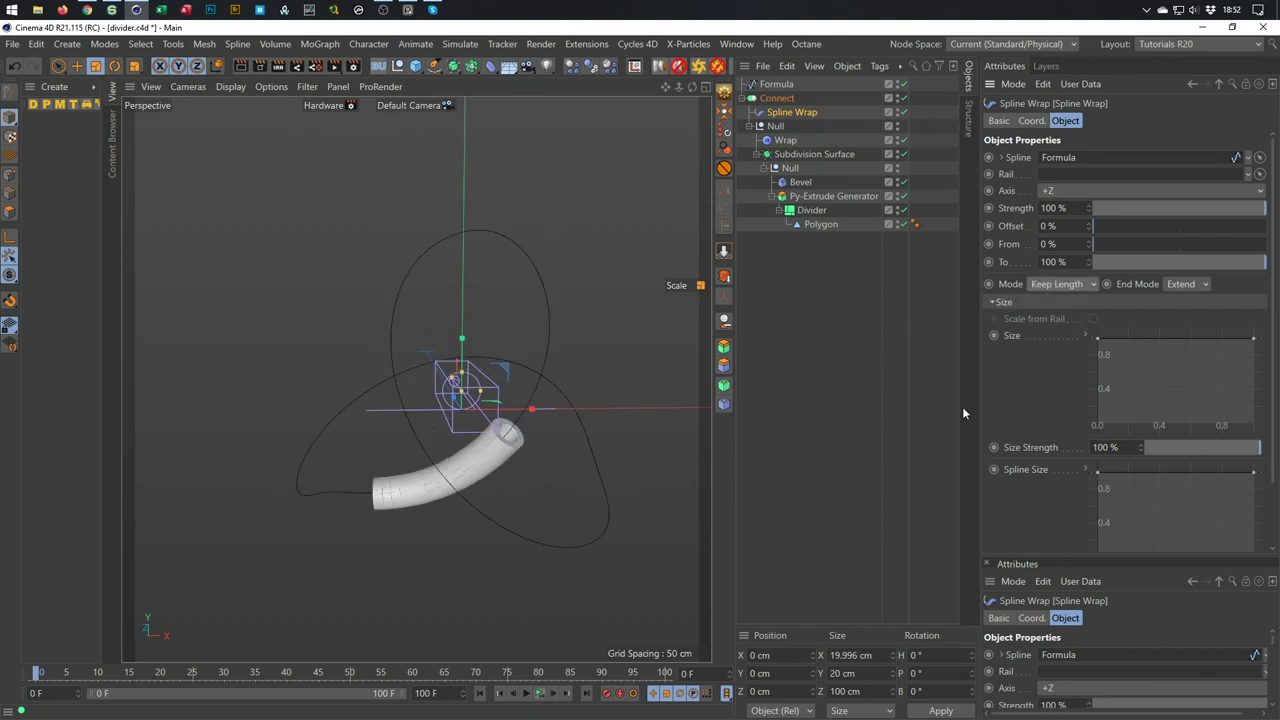
scroll(468, 456, "up", 10)
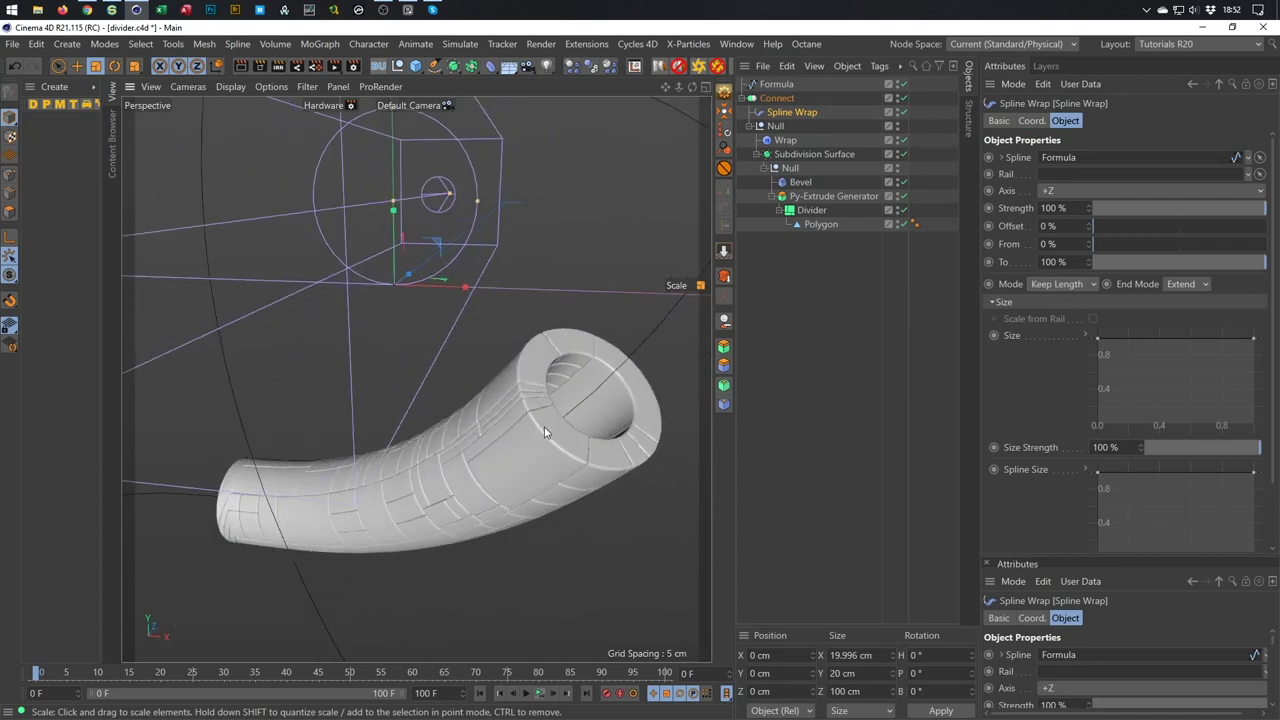
scroll(545, 432, "down", 10)
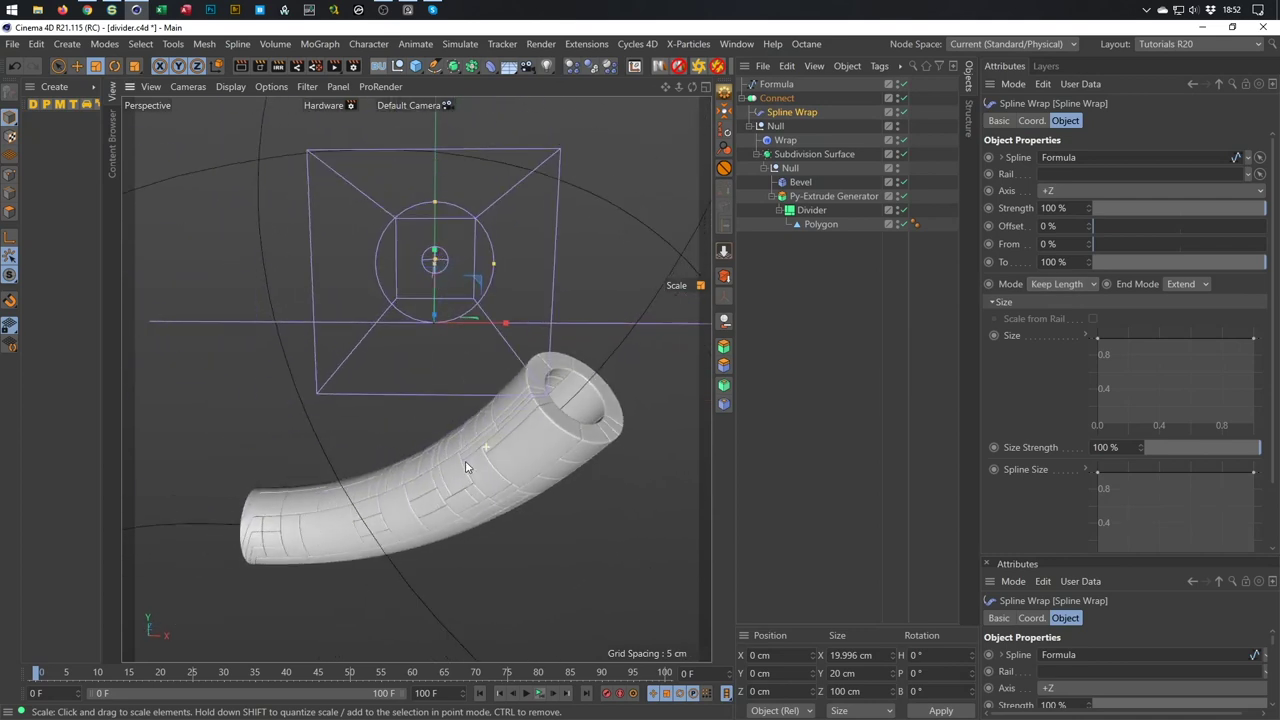
scroll(432, 484, "down", 1)
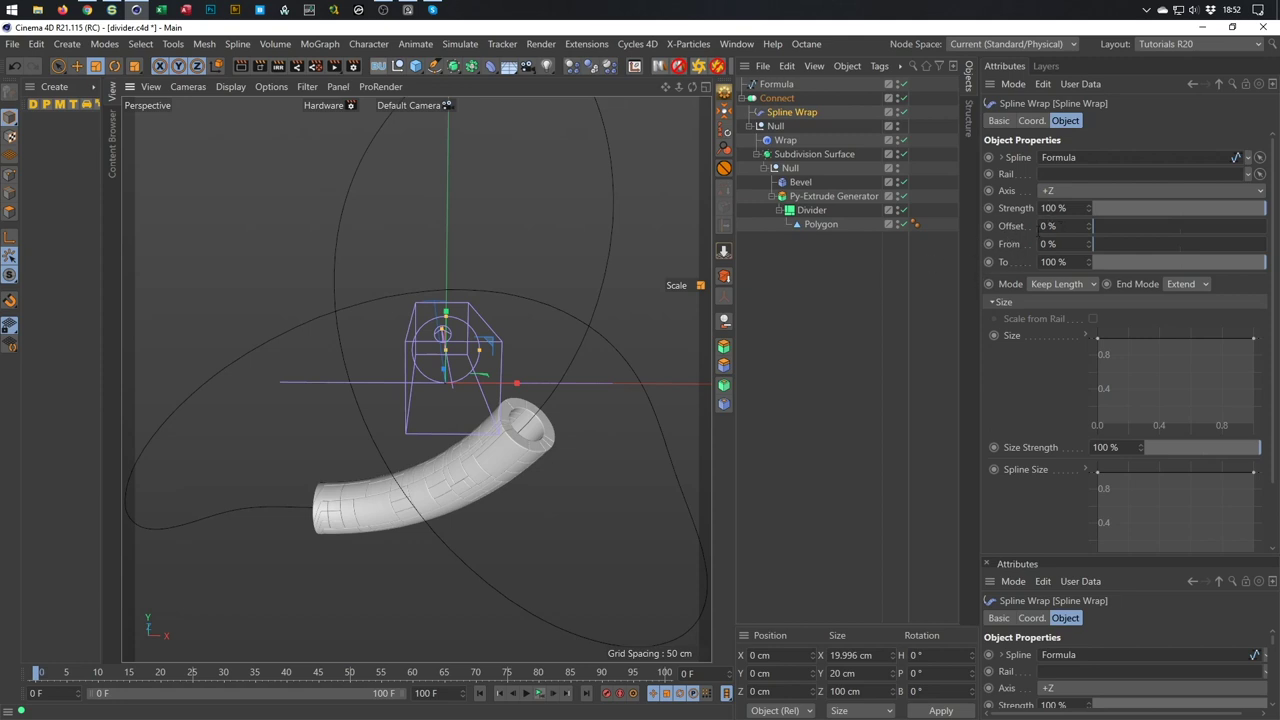
Keyframe Spline Wrap Offset at 0% on frame 0 and 100% on frame 100.
left_click(1008, 226)
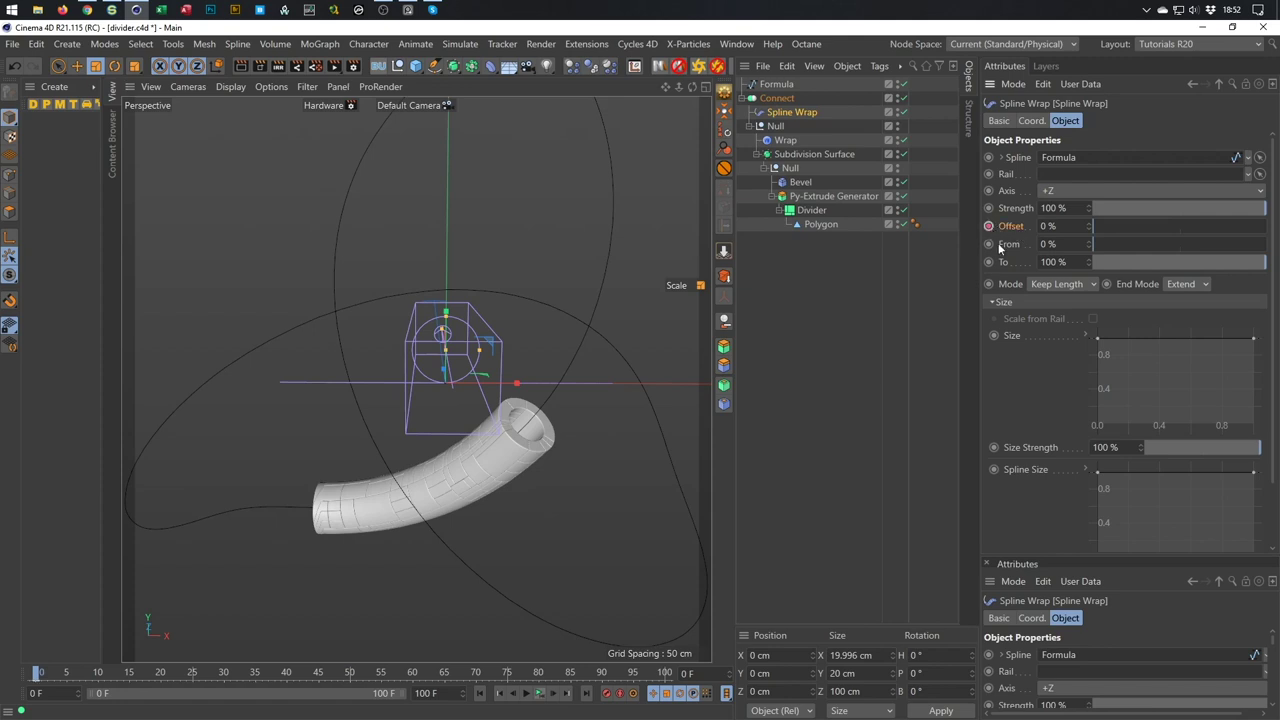
left_click(665, 672)
double_click(1052, 226)
type("100")
key("Return")
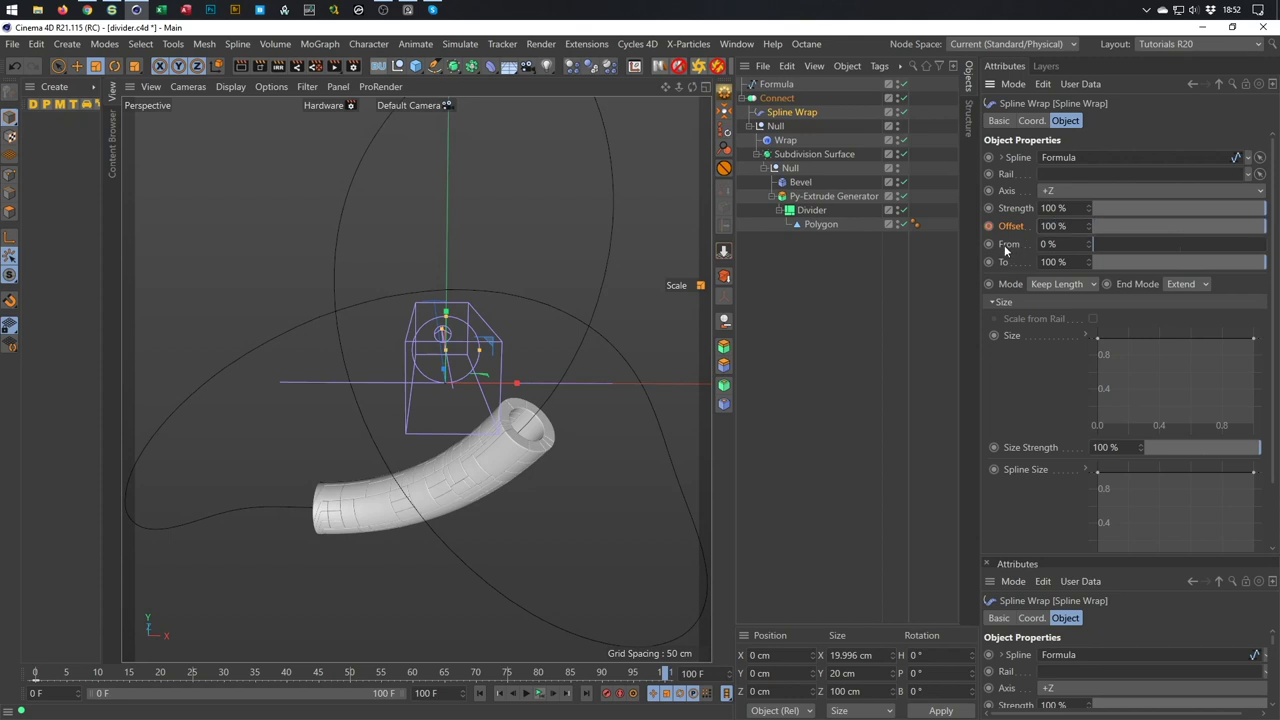
Play back the Offset animation and switch off the Bevel.
scroll(490, 500, "down", 3)
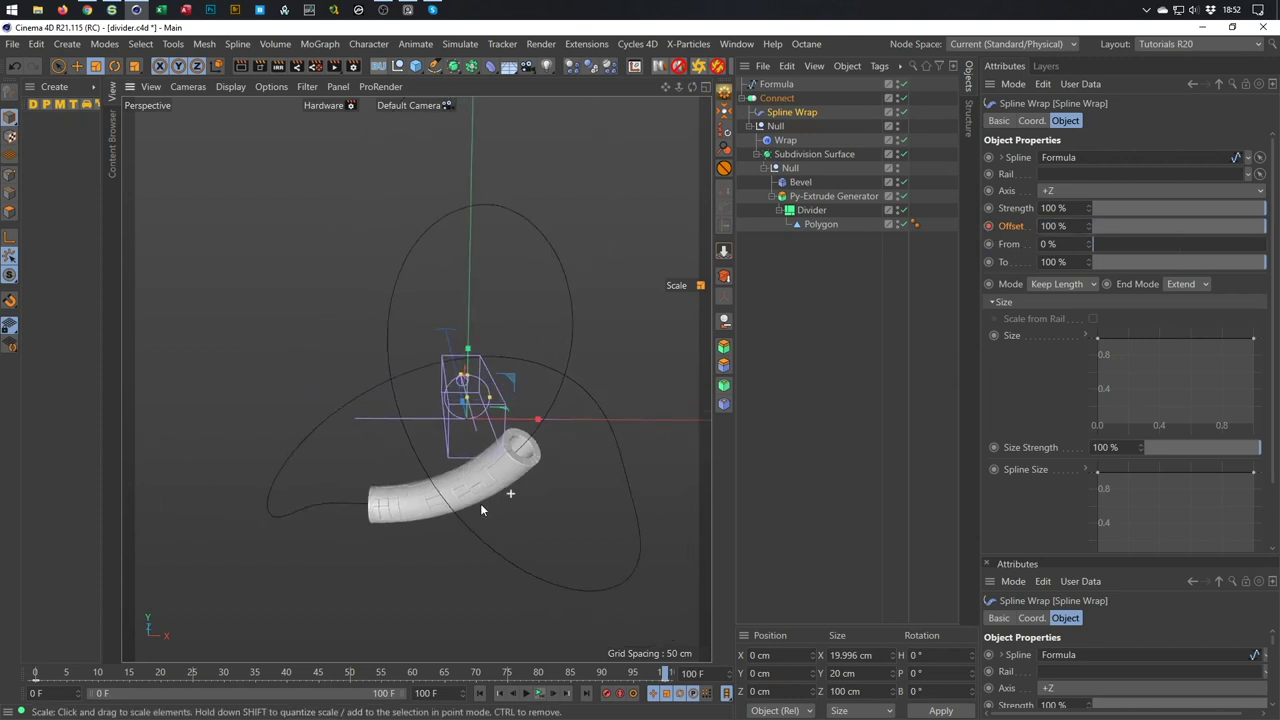
left_click(540, 693)
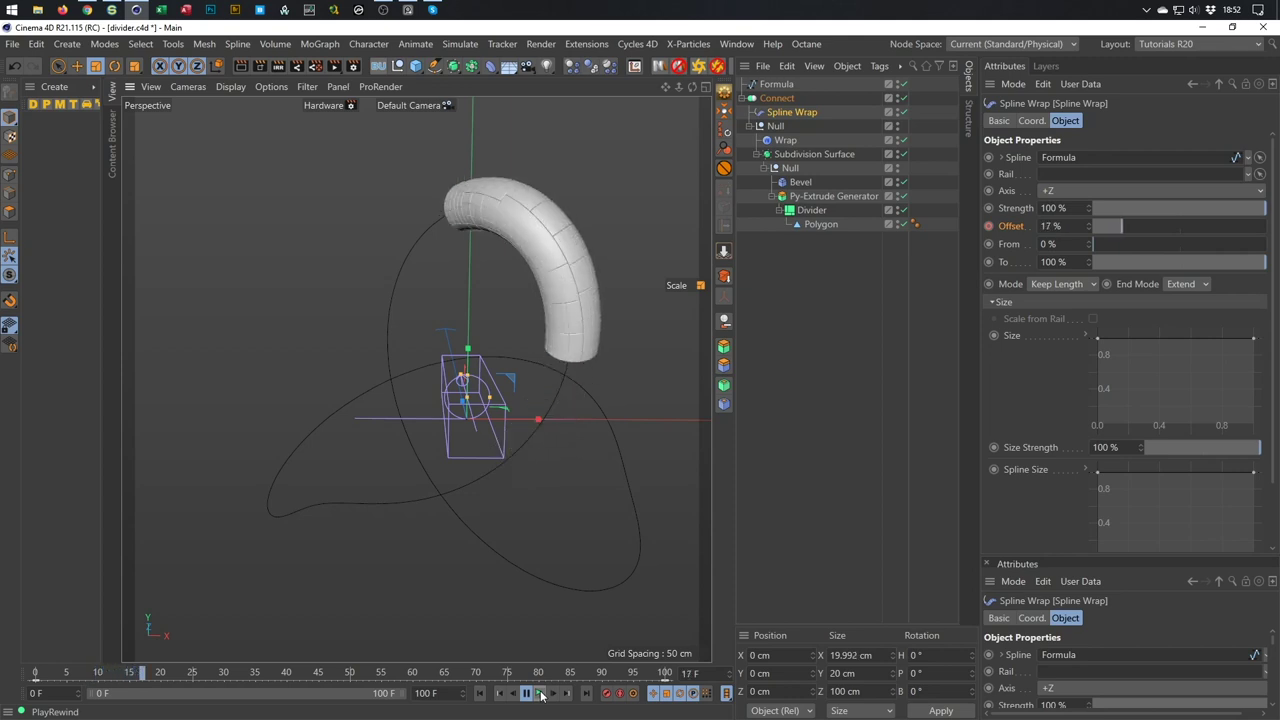
left_click(903, 197)
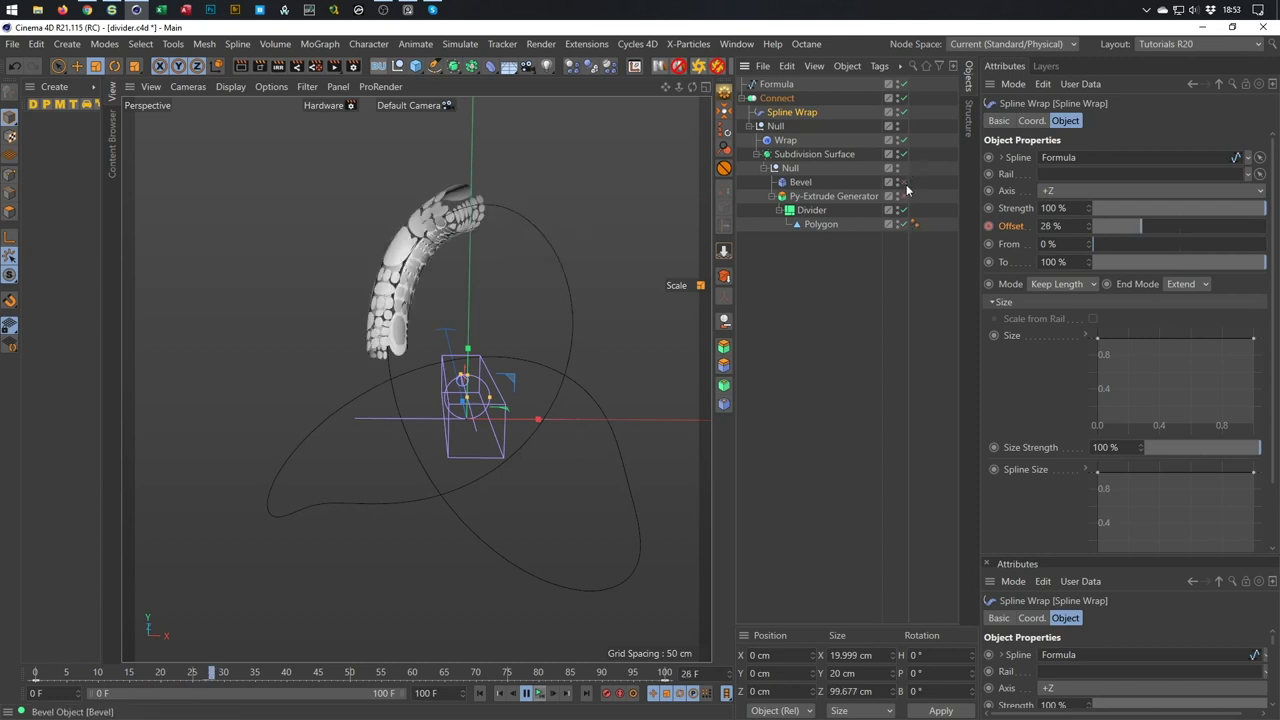
Stop playback with Bevel off and scrub to about frame 49 to inspect the tube.
left_click(903, 182)
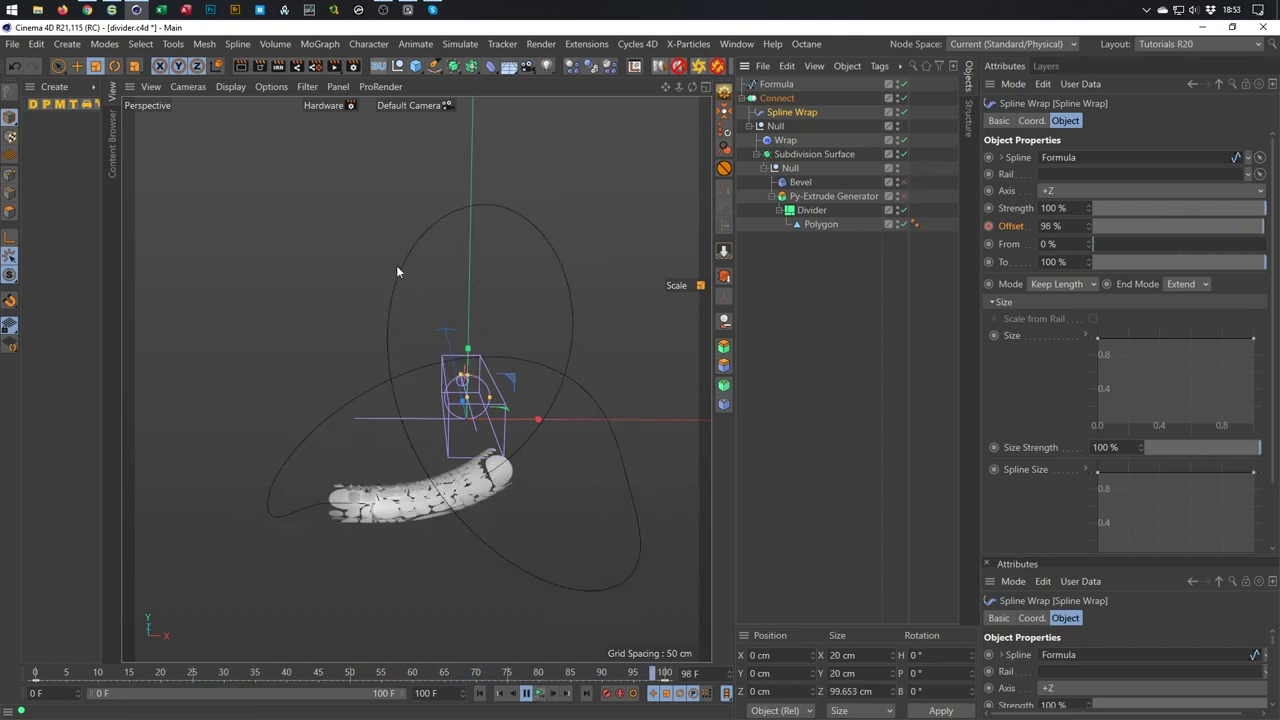
key("F8")
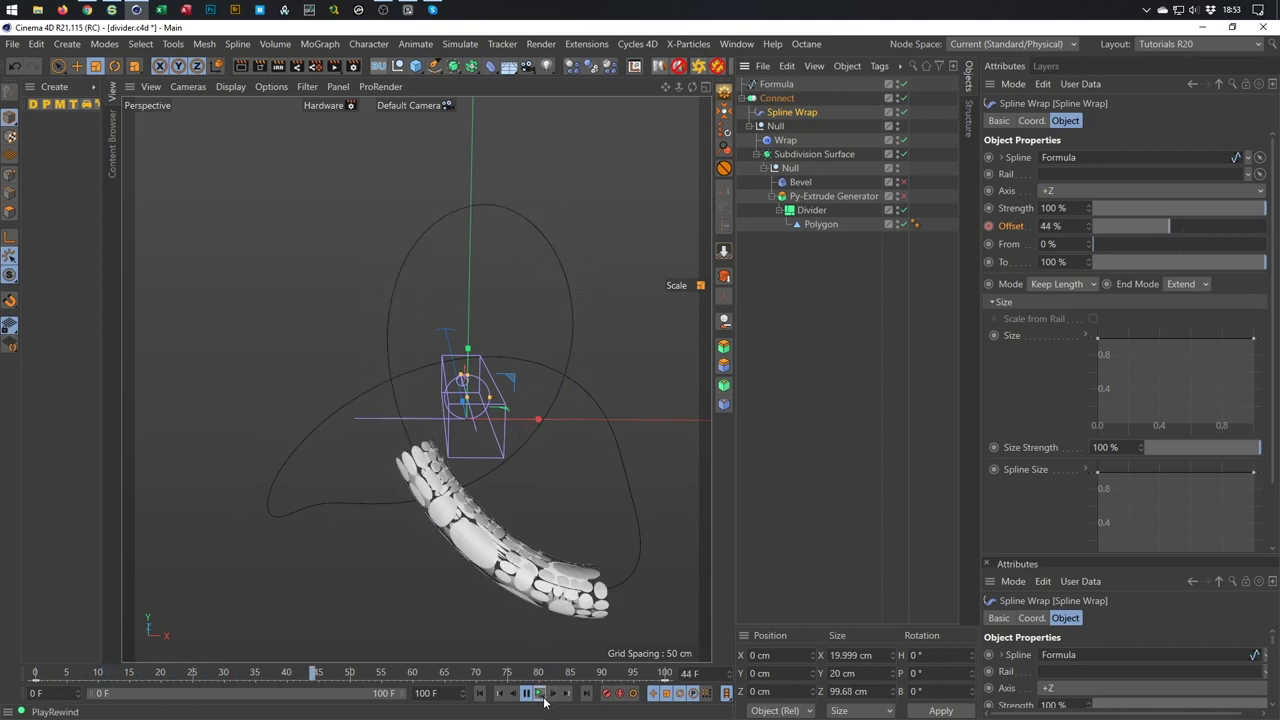
scroll(348, 518, "up", 10)
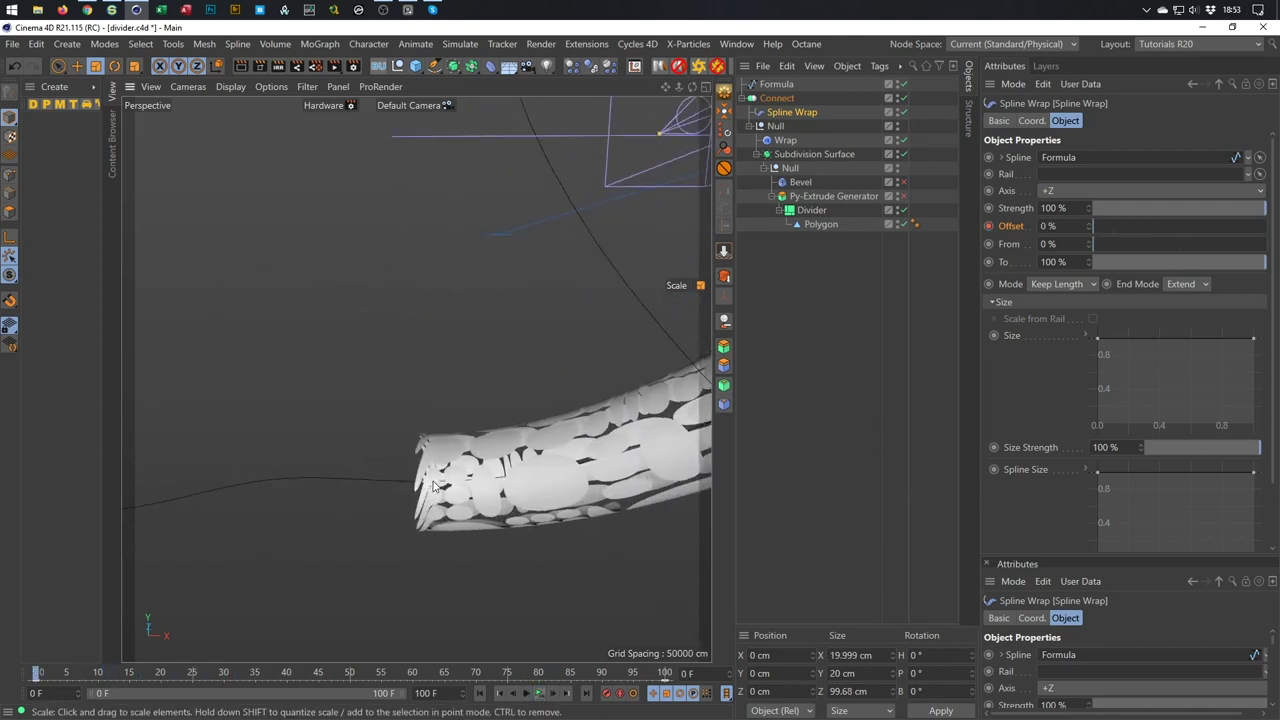
left_click_drag(431, 474, 446, 625, "alt")
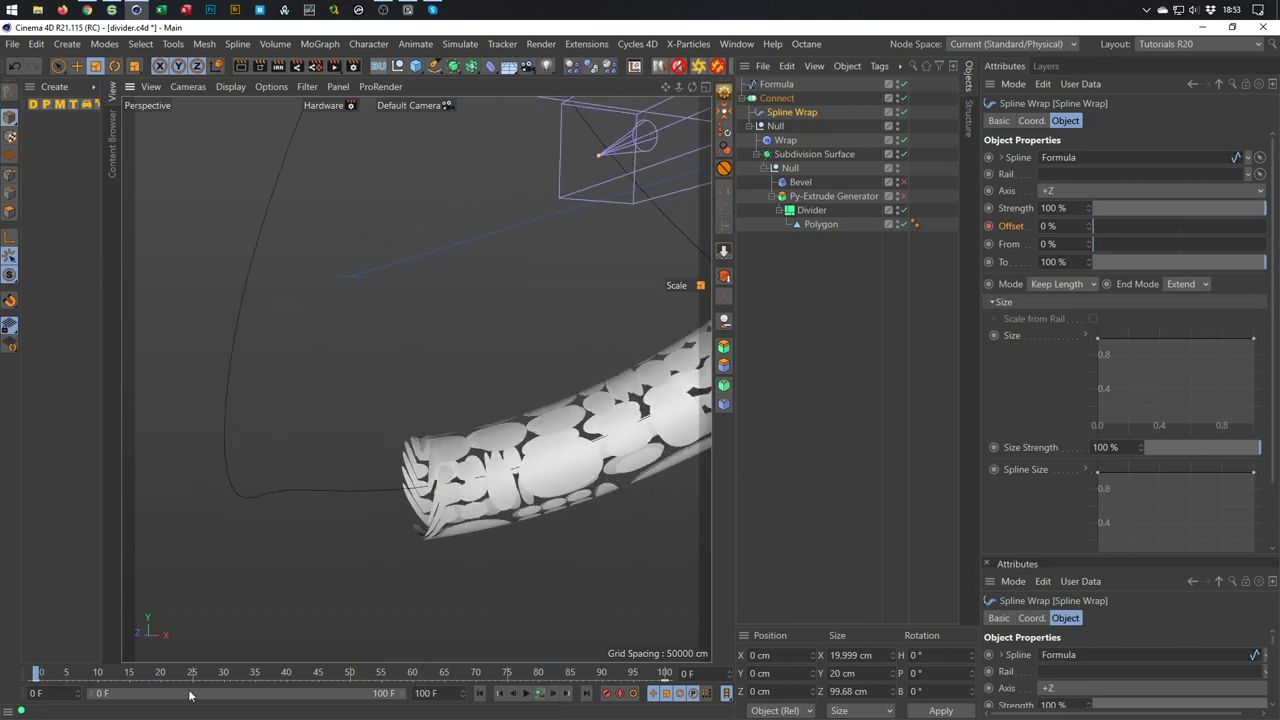
left_click_drag(38, 676, 634, 713)
scroll(420, 495, "up", 5)
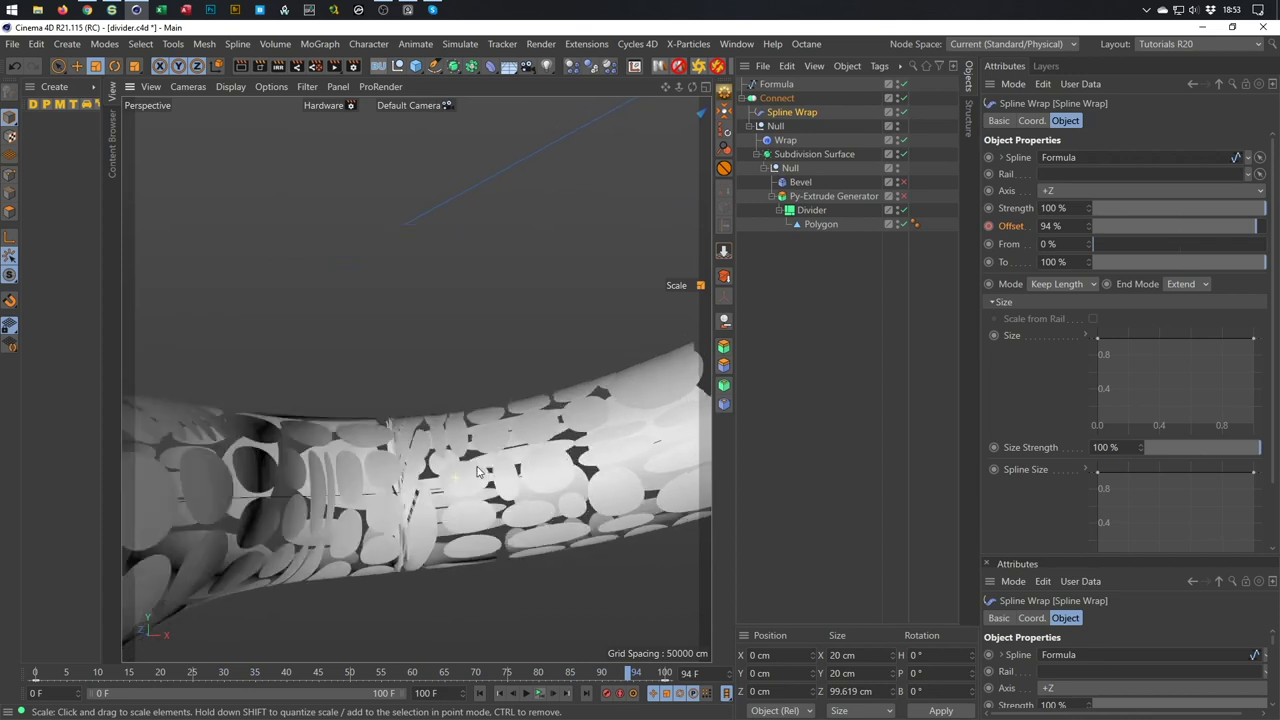
scroll(478, 472, "up", 2)
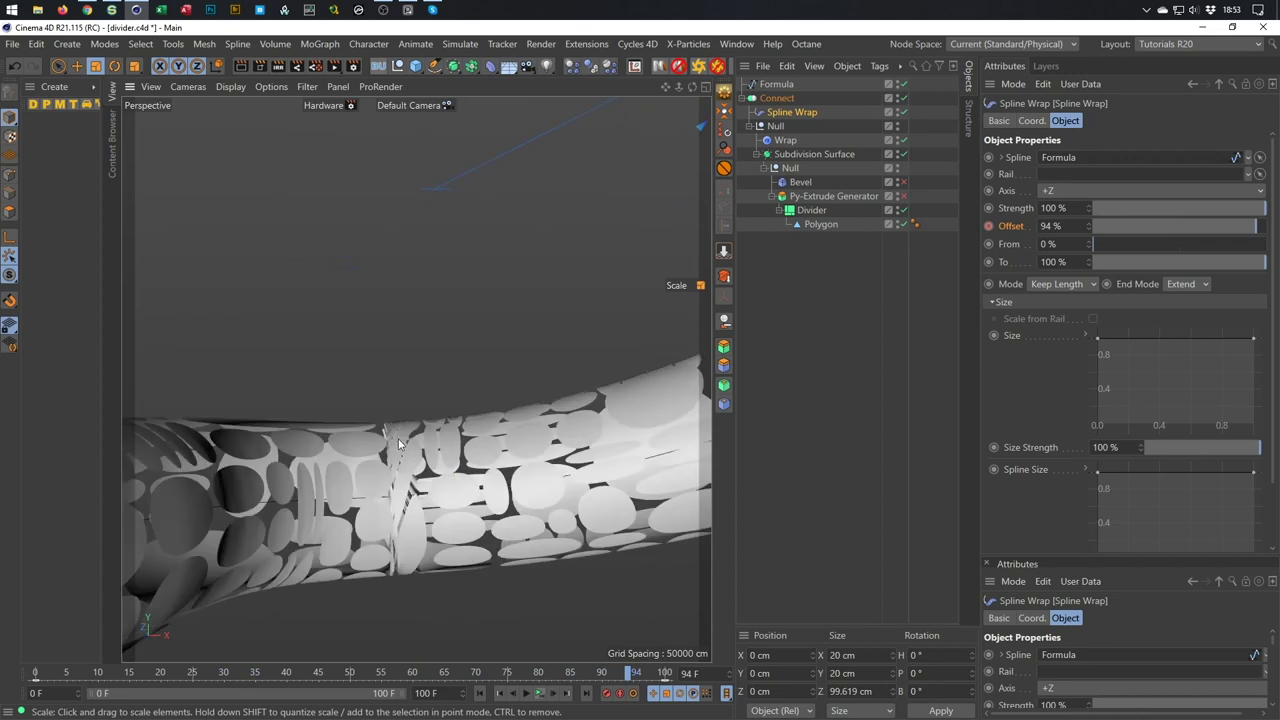
Re-enable Bevel to compare, then disable it again and return to frame 0.
left_click(903, 182)
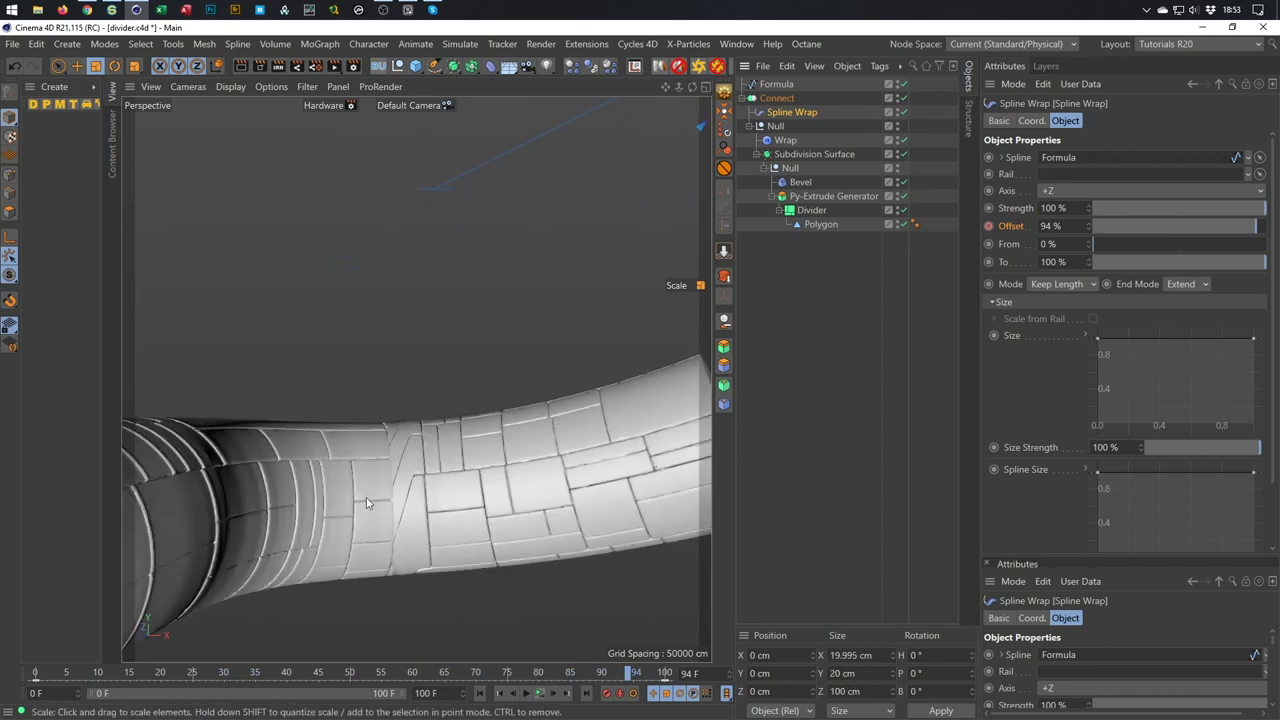
mouse_move(367, 502)
left_mouse_down("alt")
mouse_move(414, 374)
mouse_move(344, 494)
left_mouse_up("alt")
scroll(370, 485, "up", 3)
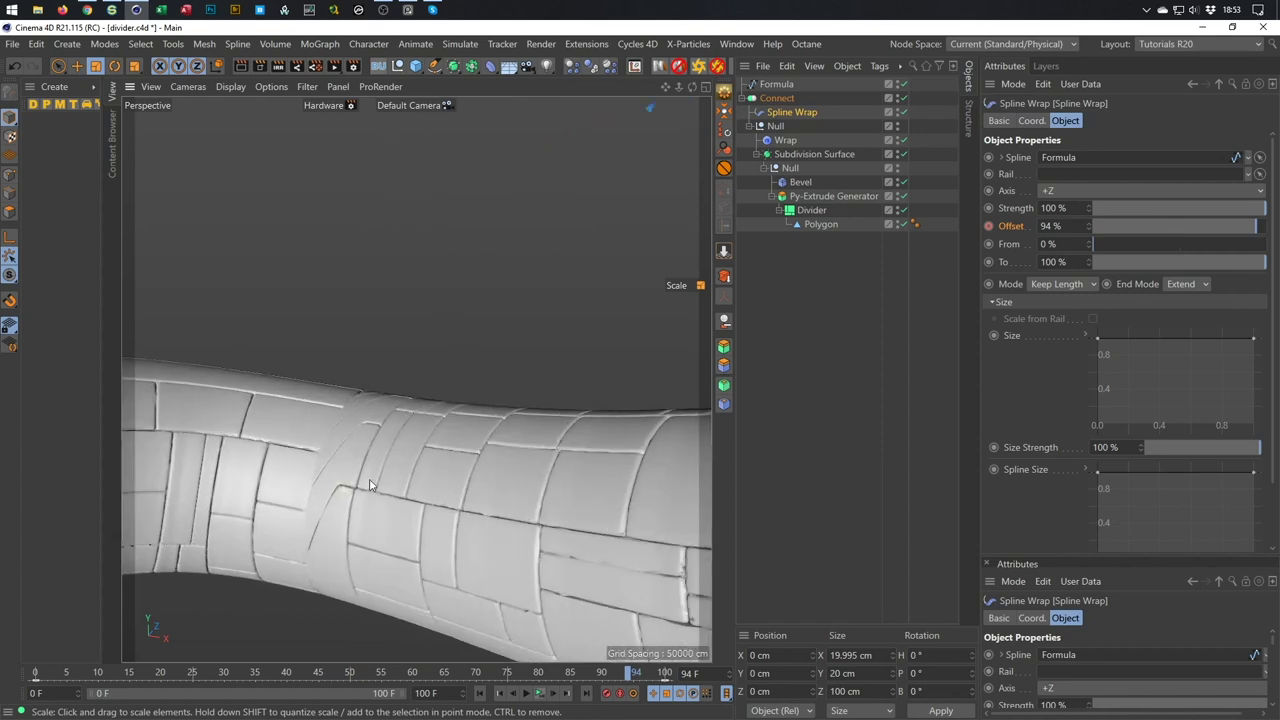
scroll(370, 485, "down", 5)
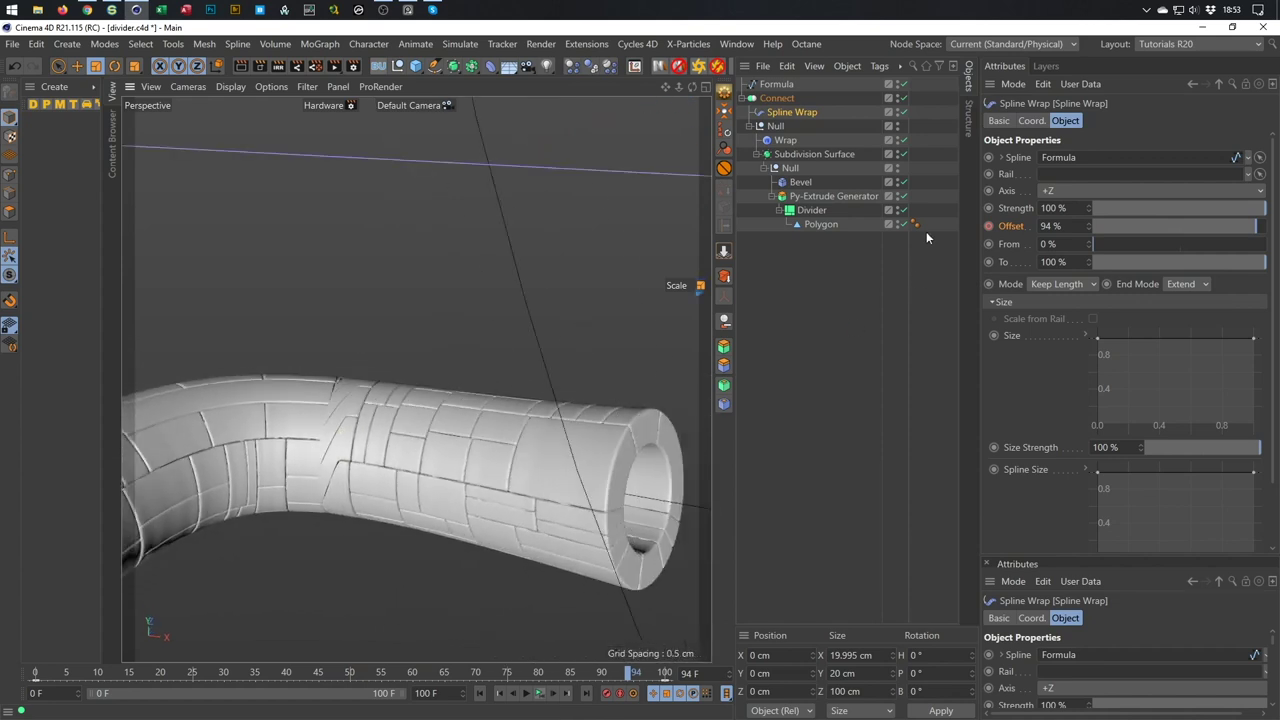
left_click(903, 182)
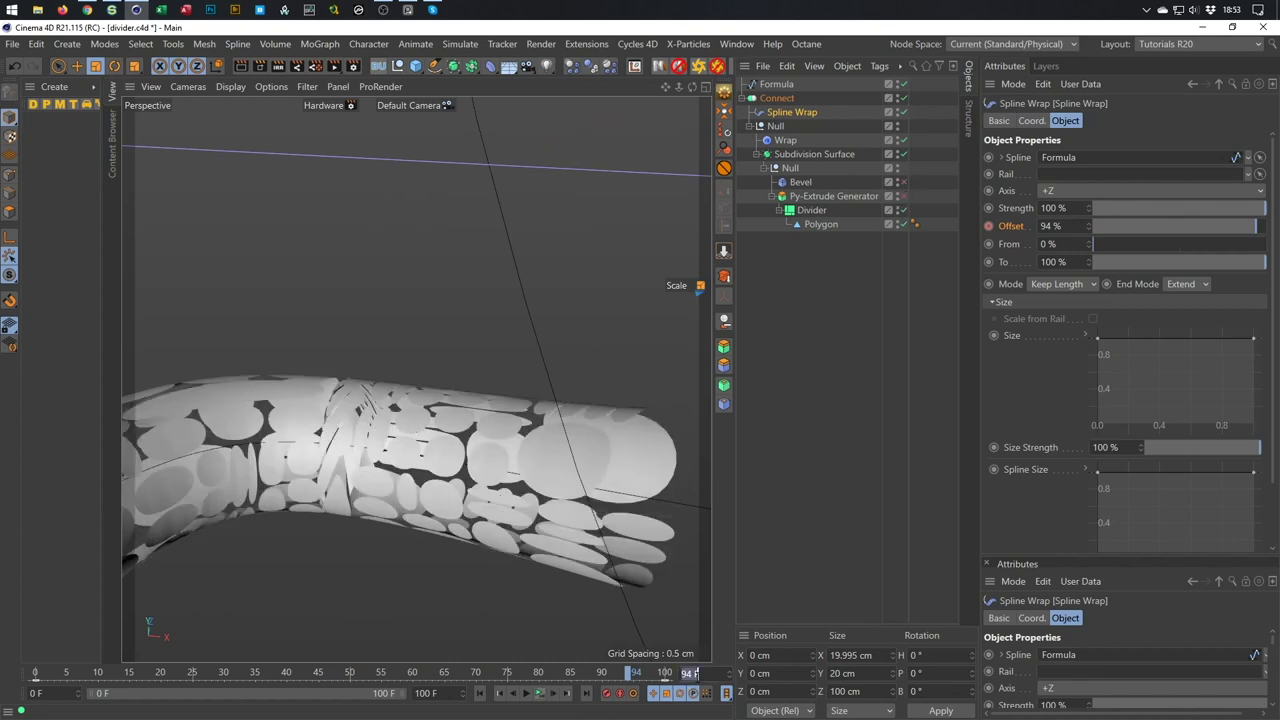
key("Return")
left_click_drag(420, 420, 407, 468, "alt")
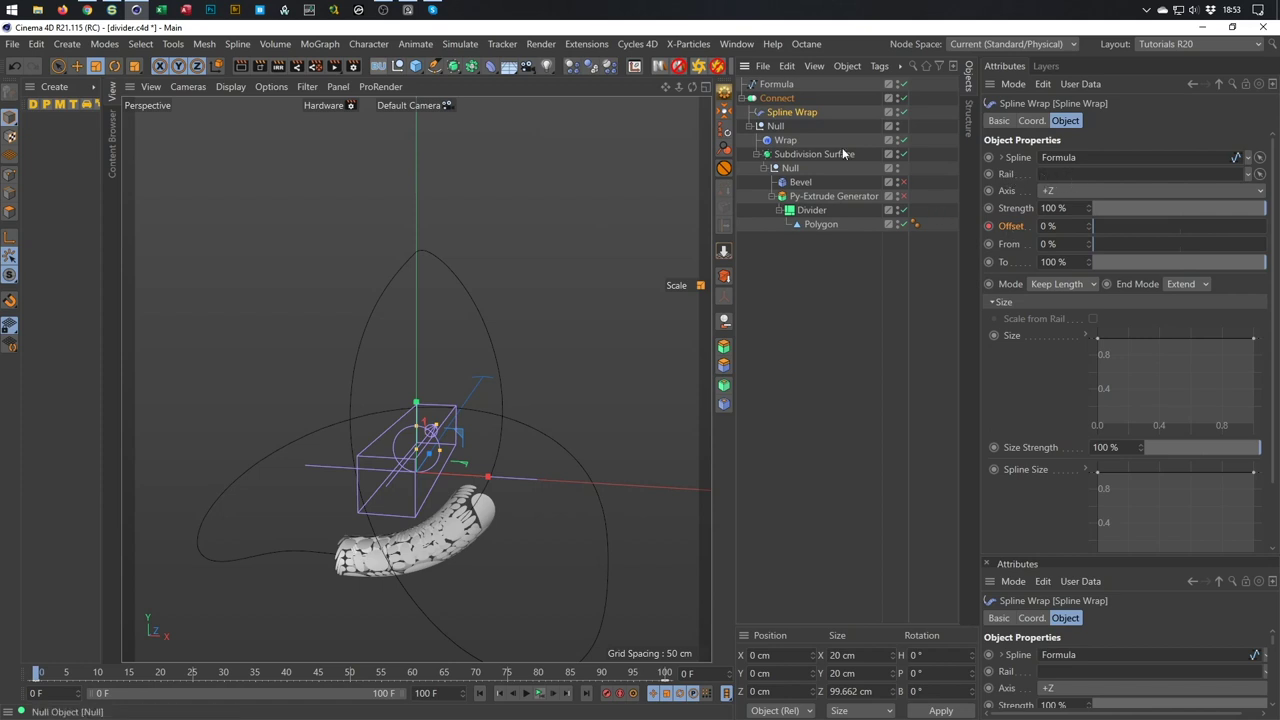
Duplicate the Formula spline and rename the copy 'Formula Rail'.
left_click(775, 85)
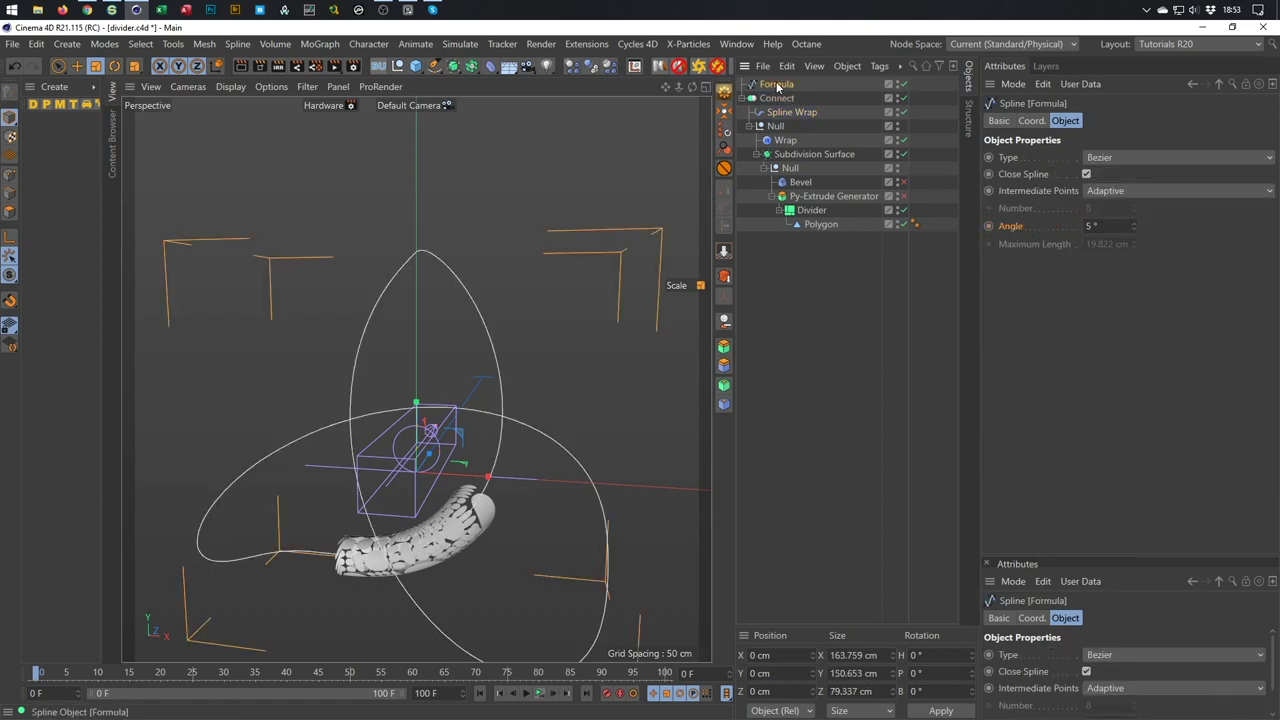
left_click_drag(777, 88, 778, 95, "ctrl")
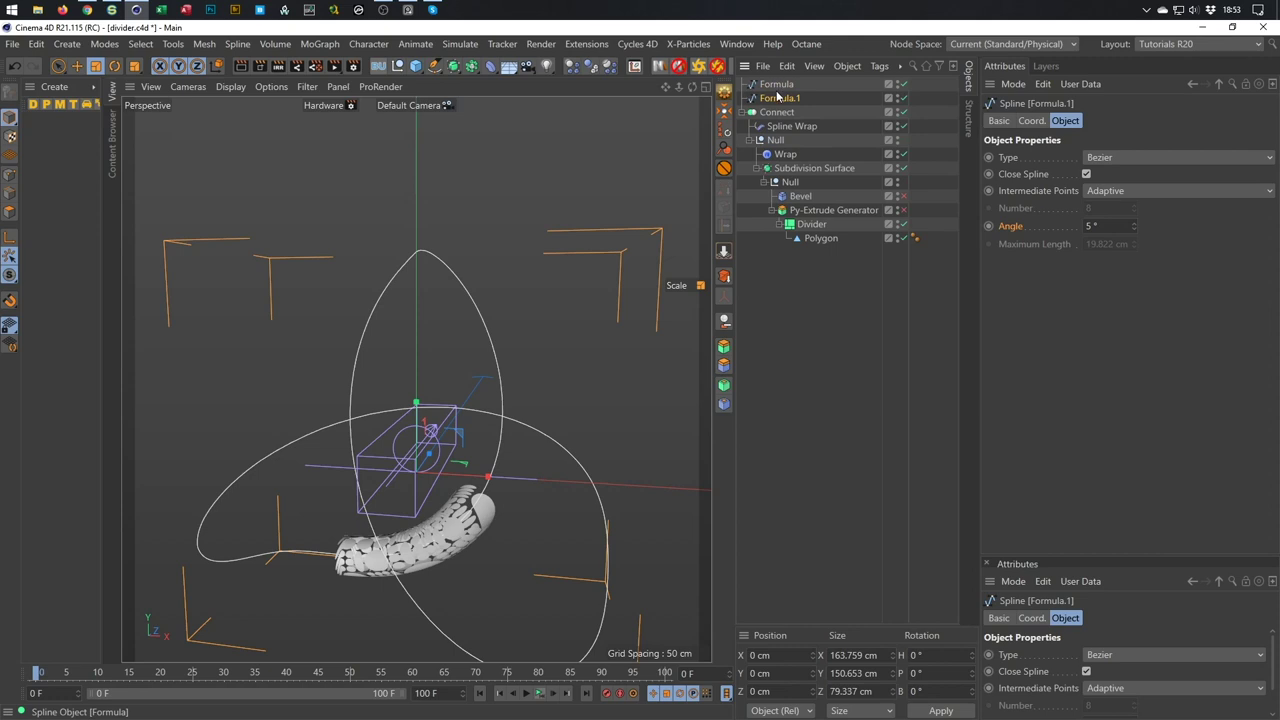
double_click(778, 100)
key("Right")
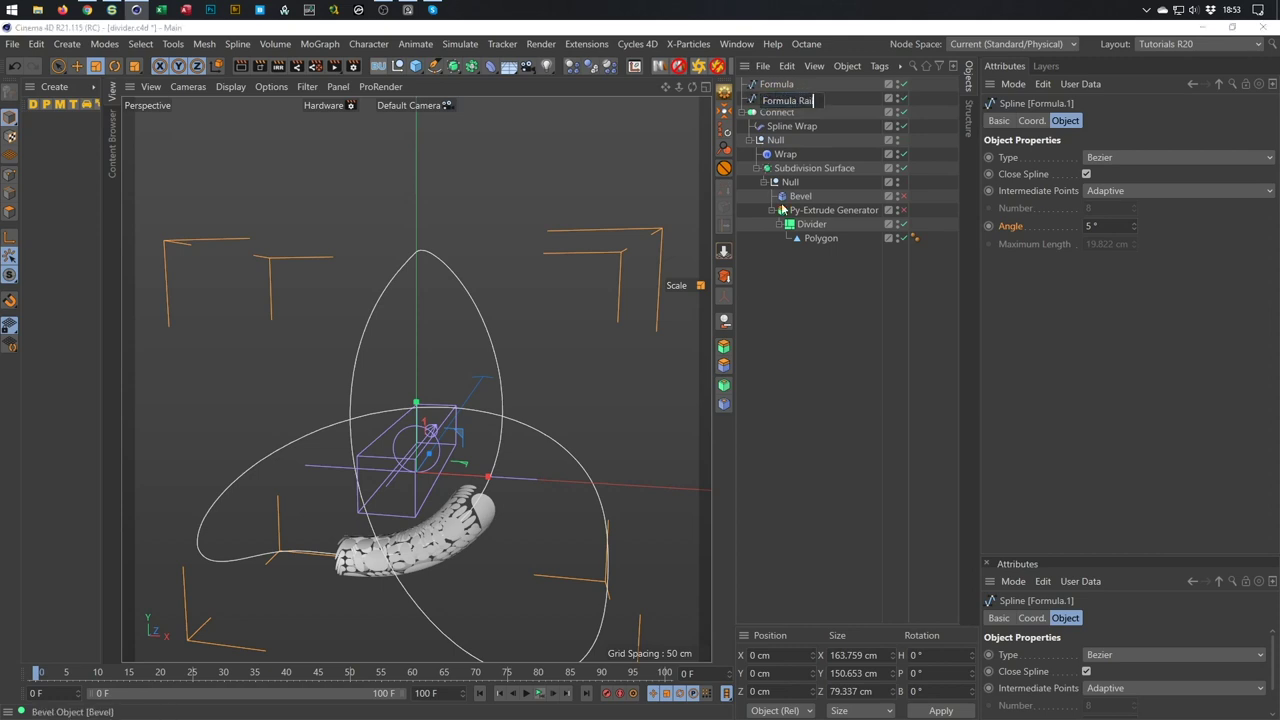
type("Rail")
key("Return")
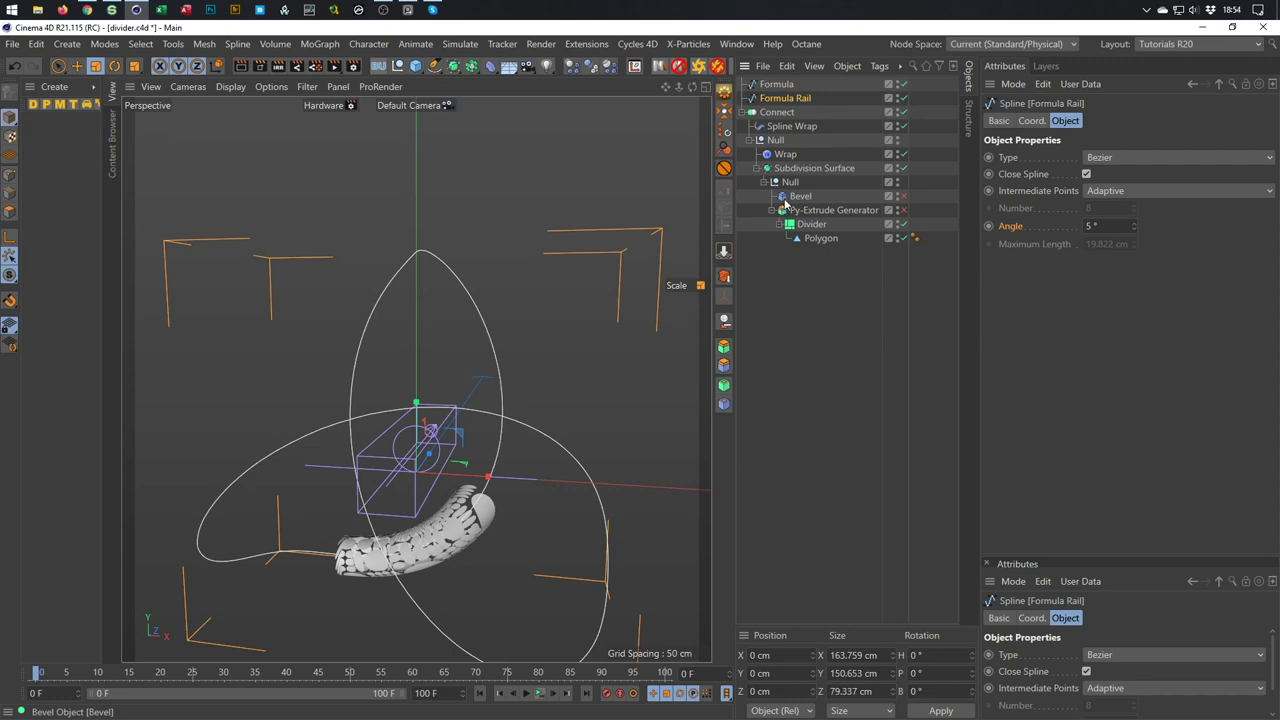
Set Formula Rail as the Spline Wrap's Rail spline.
left_click(792, 126)
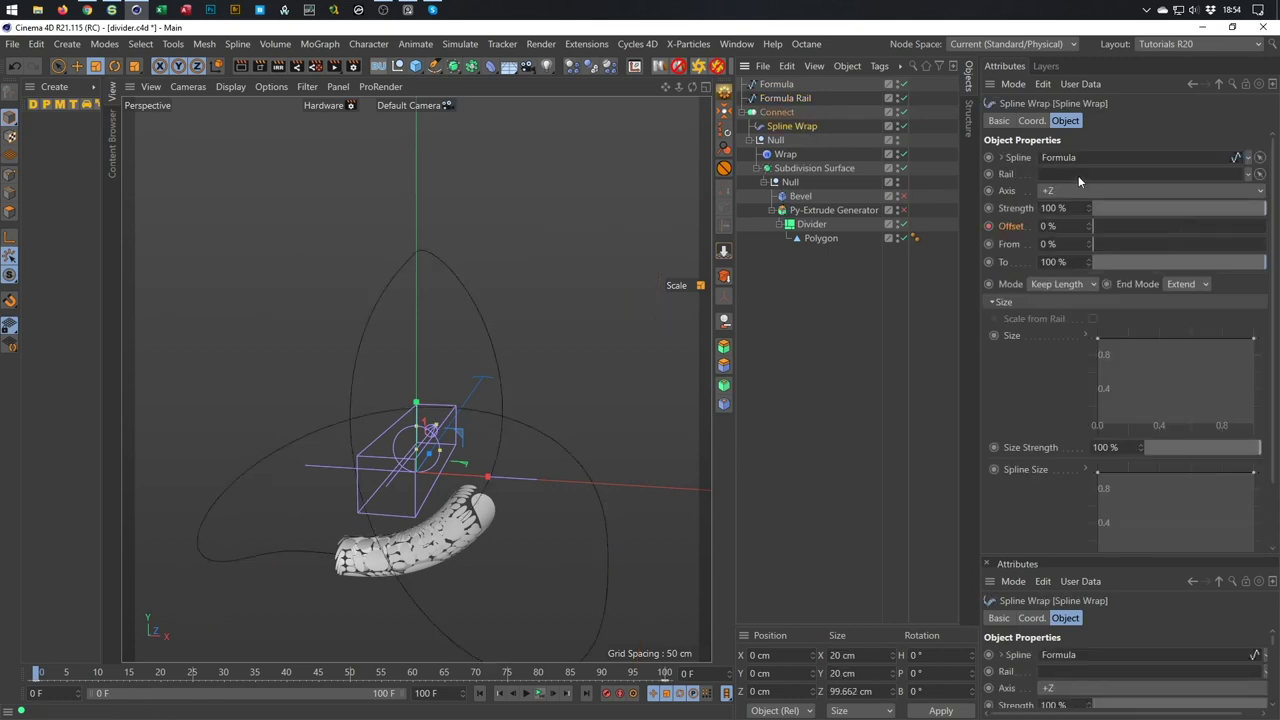
left_click_drag(783, 97, 1050, 174)
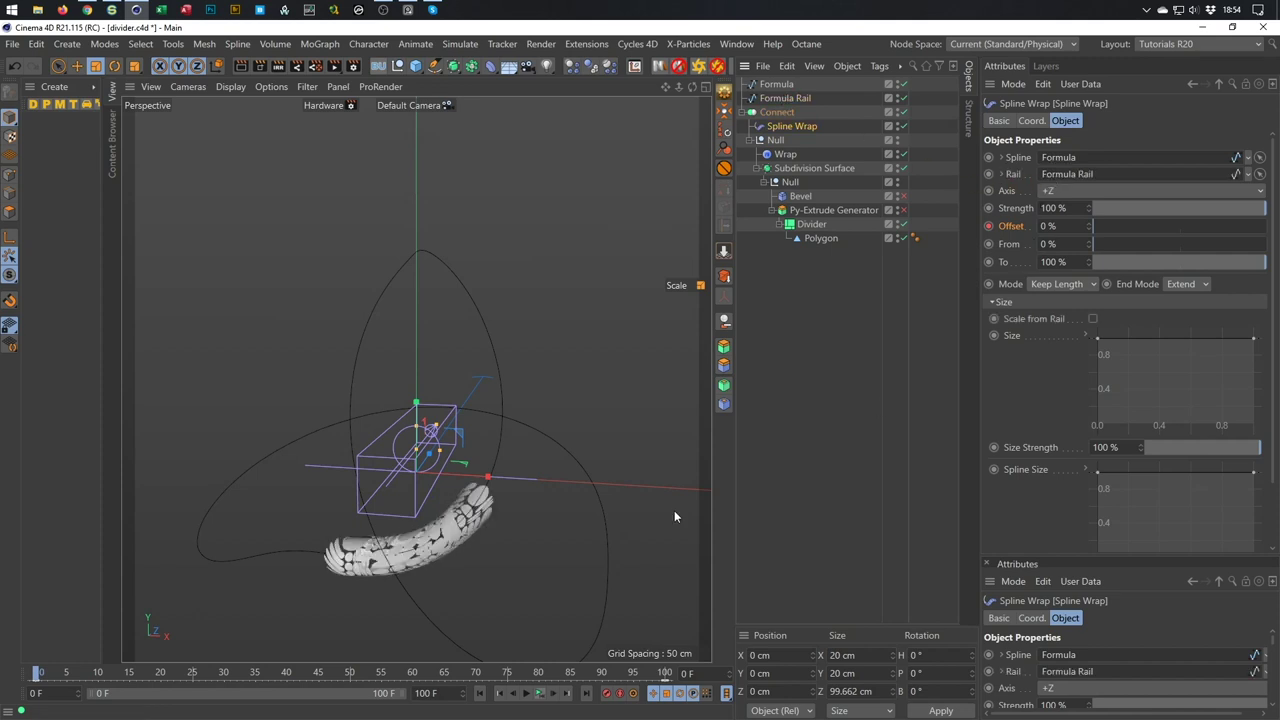
scroll(397, 560, "up", 10)
Scale Formula Rail up slightly to about 165.4 cm wide and inspect the twisted tube.
mouse_move(370, 563)
left_mouse_down("alt")
mouse_move(308, 574)
mouse_move(403, 520)
mouse_move(445, 470)
left_mouse_up("alt")
left_click_drag(269, 497, 386, 457, "alt")
left_click(801, 98)
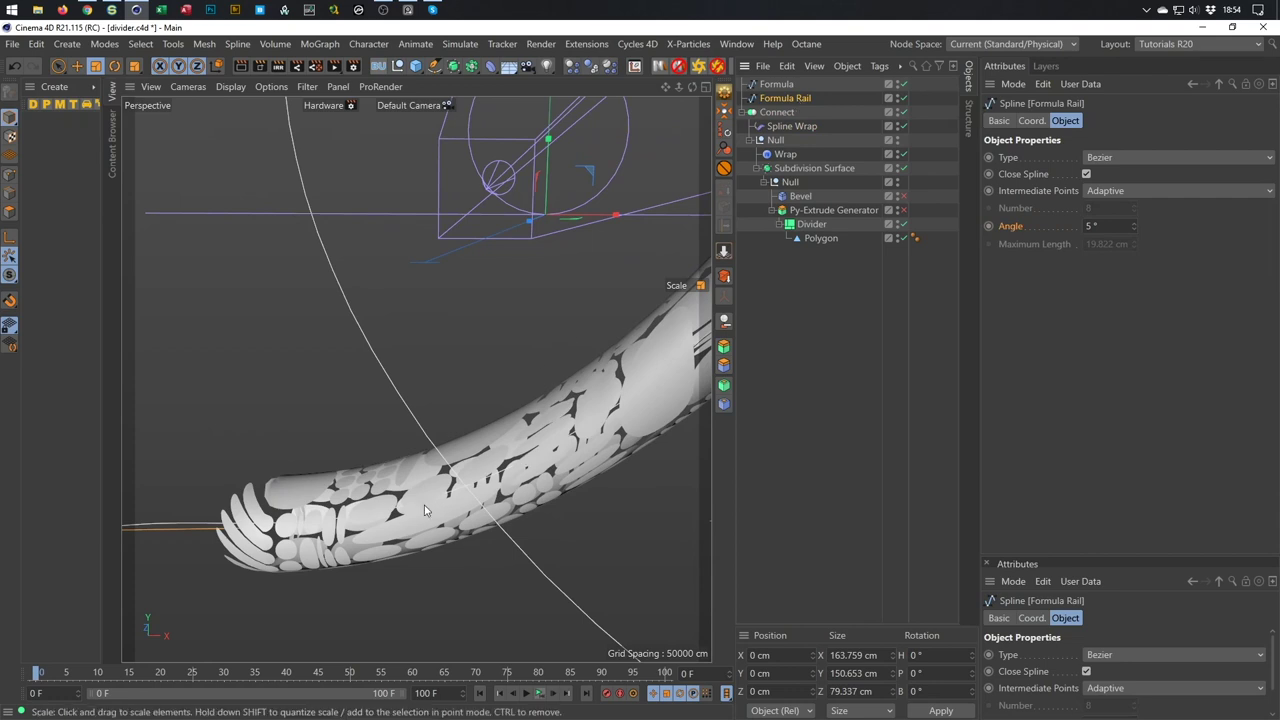
left_click(400, 552)
scroll(306, 561, "down", 6)
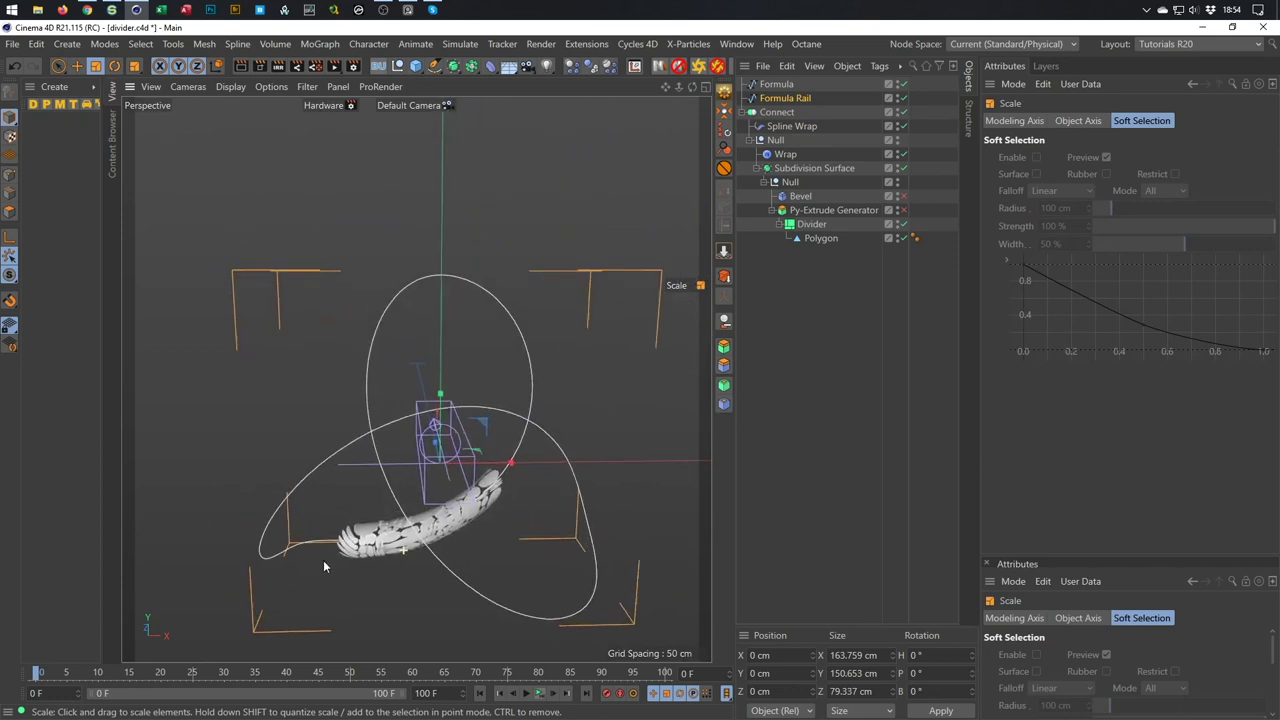
scroll(392, 489, "up", 8)
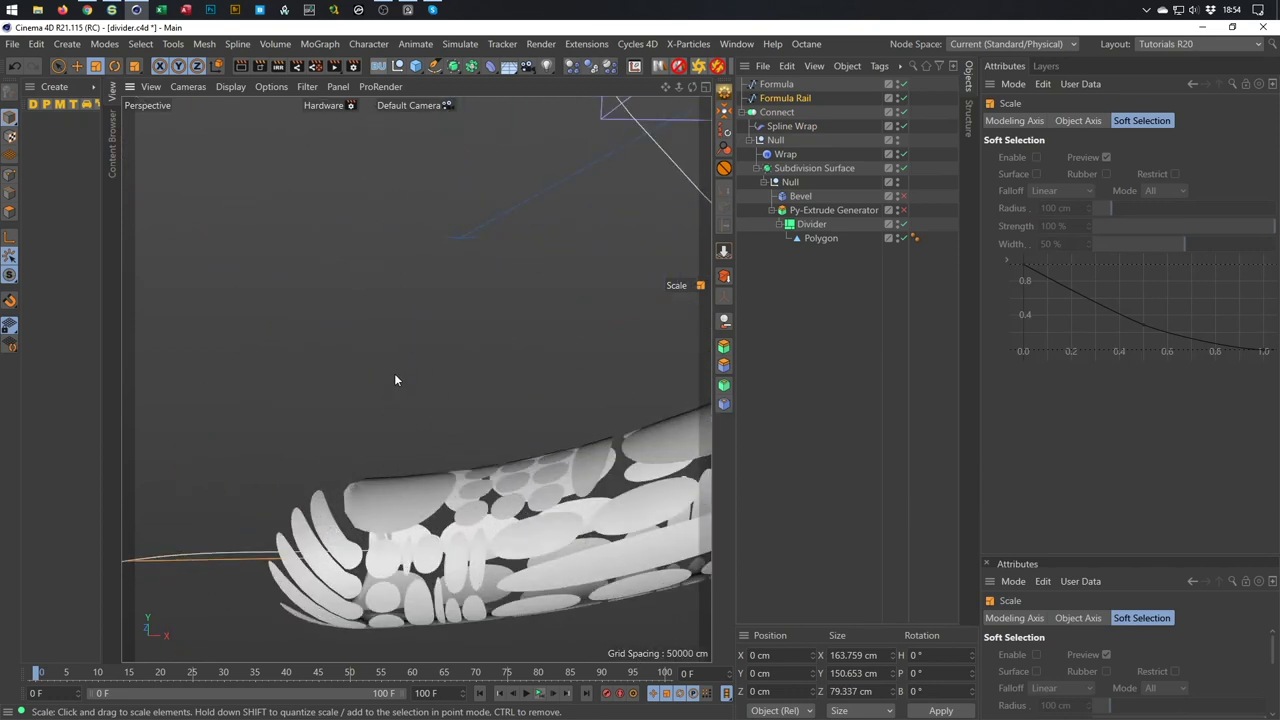
left_click_drag(395, 377, 402, 378)
scroll(385, 541, "down", 6)
left_click_drag(385, 541, 527, 449, "alt")
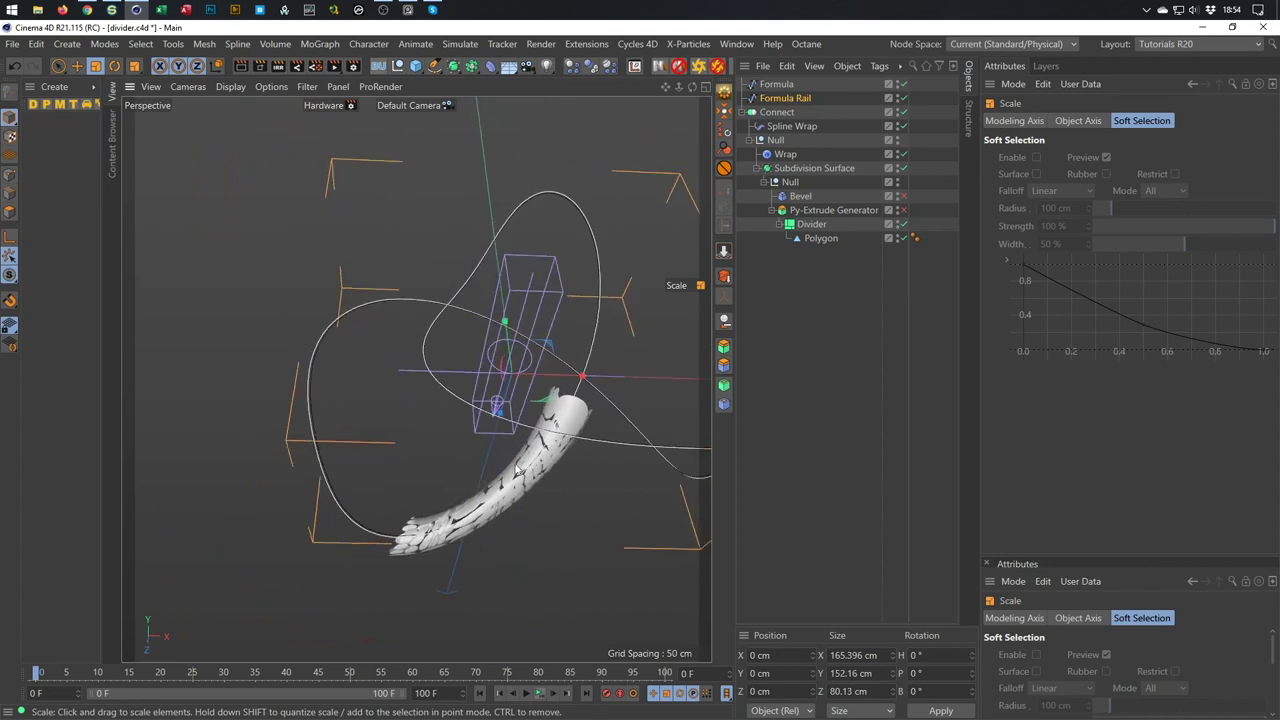
left_click_drag(428, 537, 460, 500, "alt")
scroll(488, 490, "up", 5)
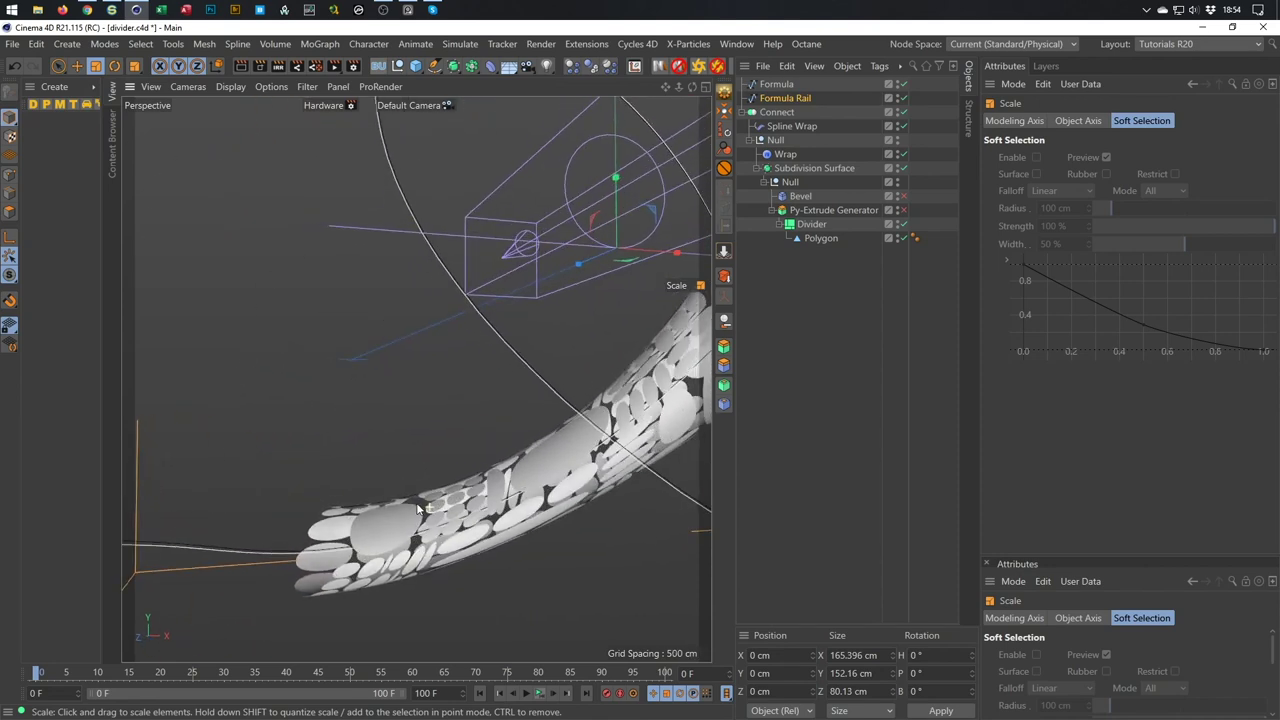
left_click(792, 126)
Uncheck Rotation from Rail in the Spline Wrap's Rotation settings and inspect the smoothed tube.
left_click(1002, 302)
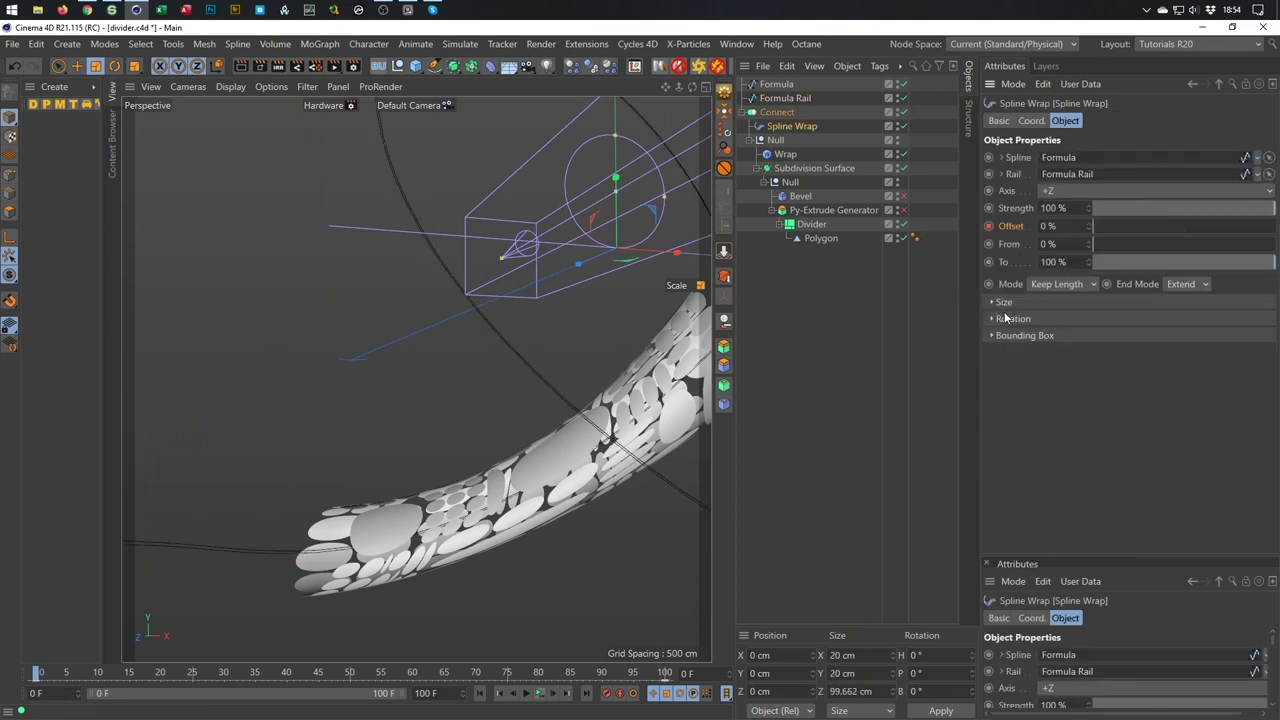
left_click(1001, 318)
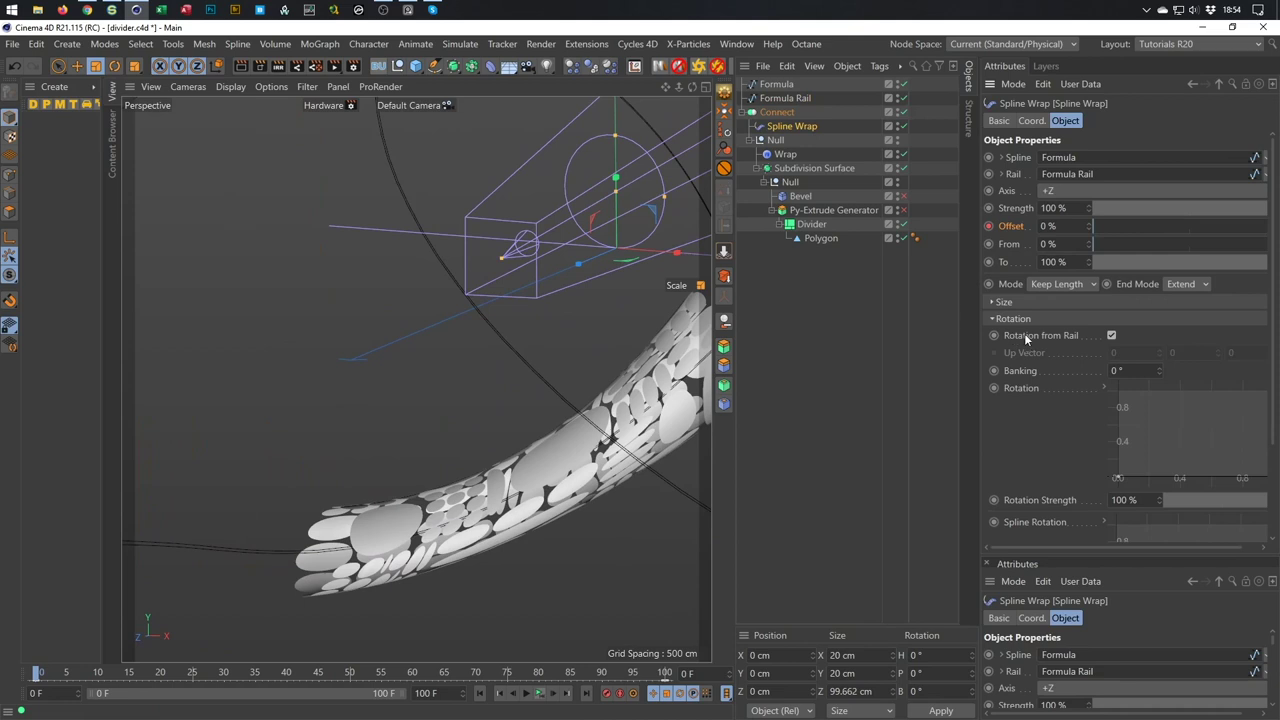
left_click(1110, 336)
left_click_drag(522, 517, 510, 490, "alt")
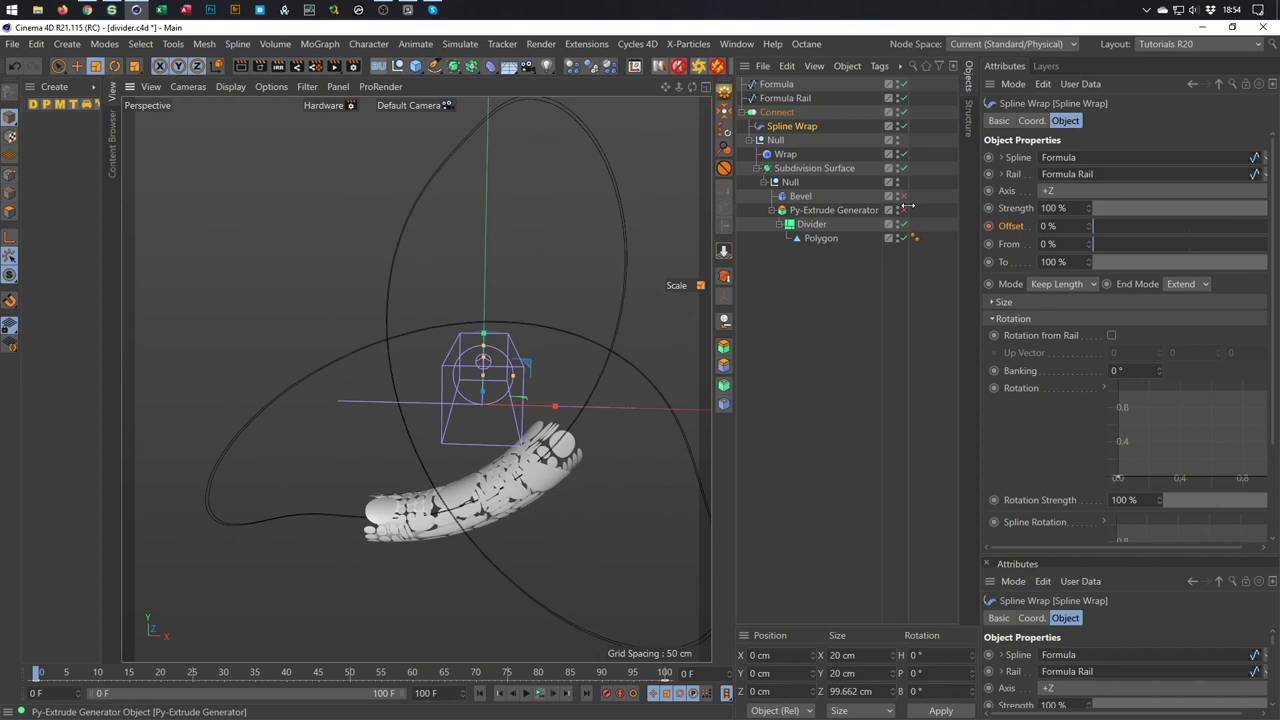
scroll(437, 504, "up", 6)
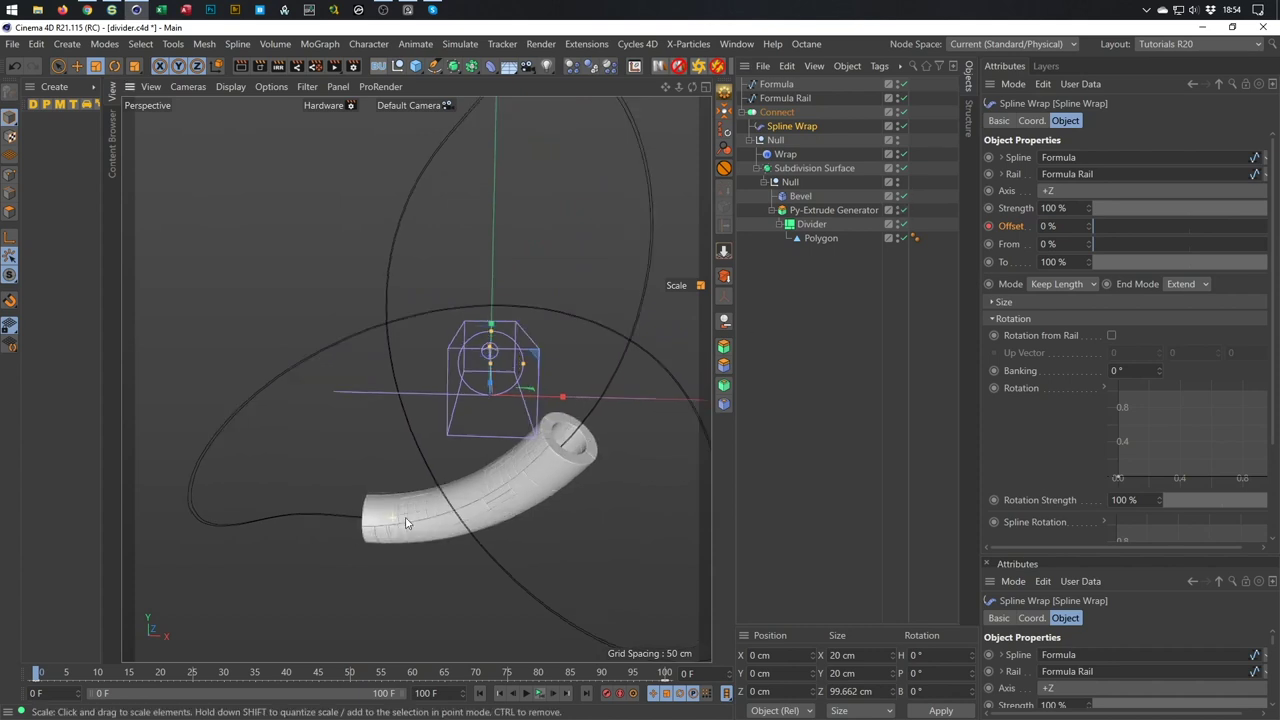
left_click_drag(437, 504, 345, 549, "alt")
scroll(365, 531, "up", 5)
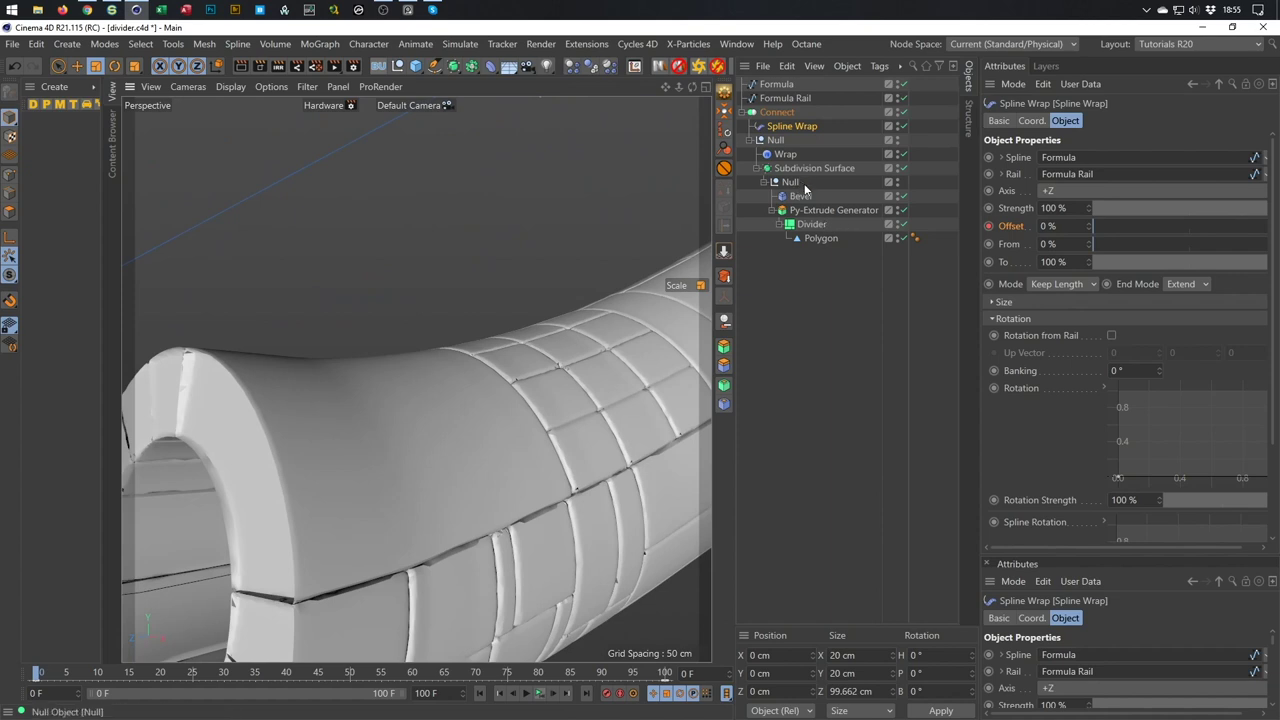
mouse_move(504, 423)
left_mouse_down("alt")
mouse_move(389, 451)
mouse_move(355, 407)
mouse_move(415, 376)
left_mouse_up("alt")
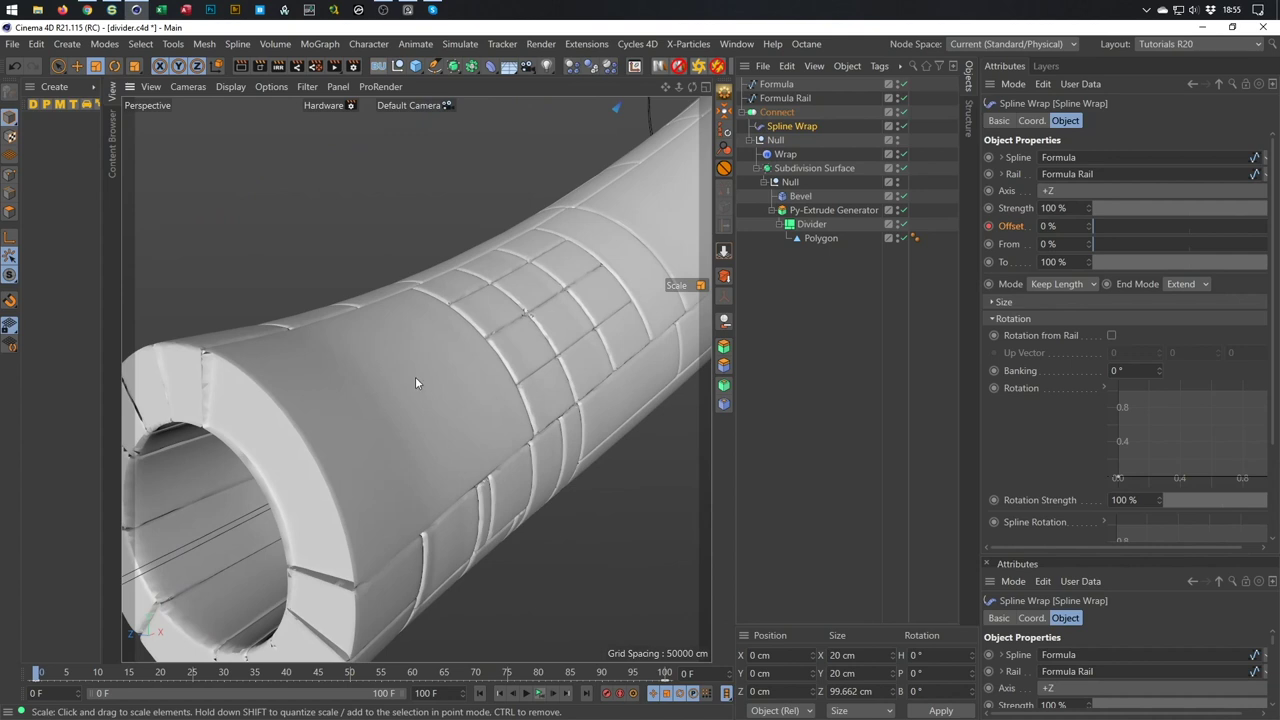
left_click(786, 112)
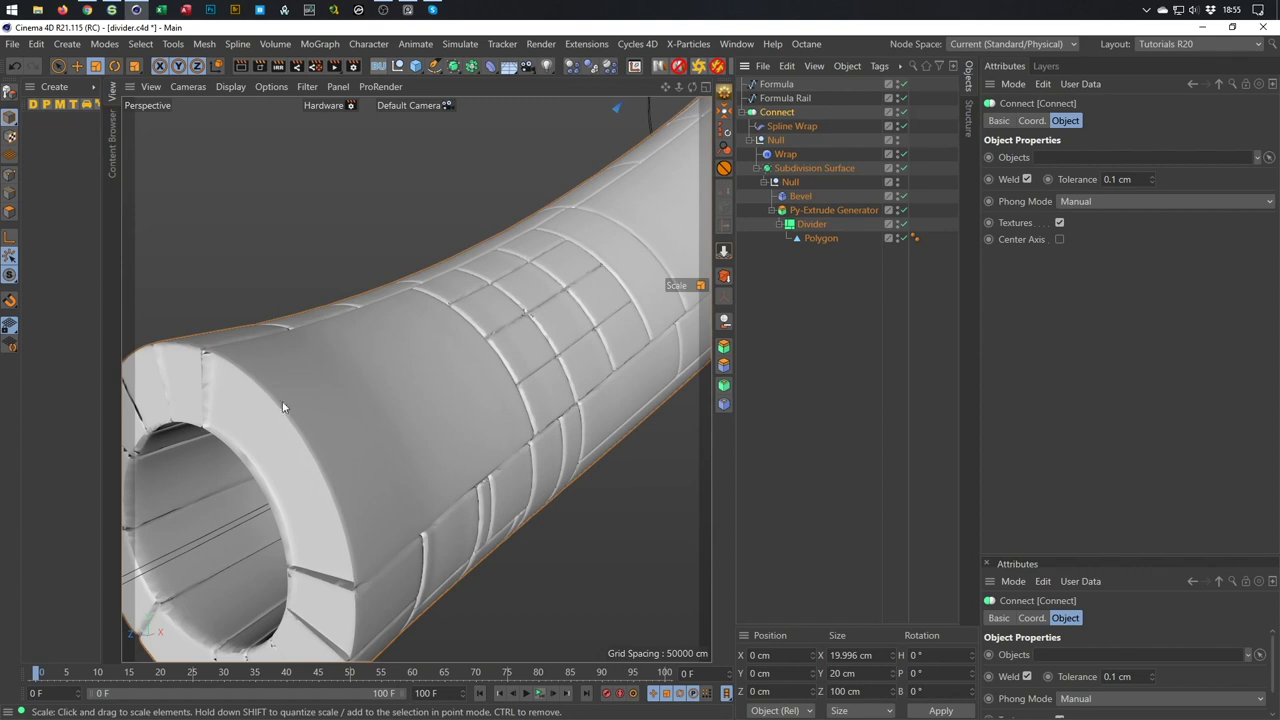
Uncheck Weld on the Connect object.
left_click(1027, 179)
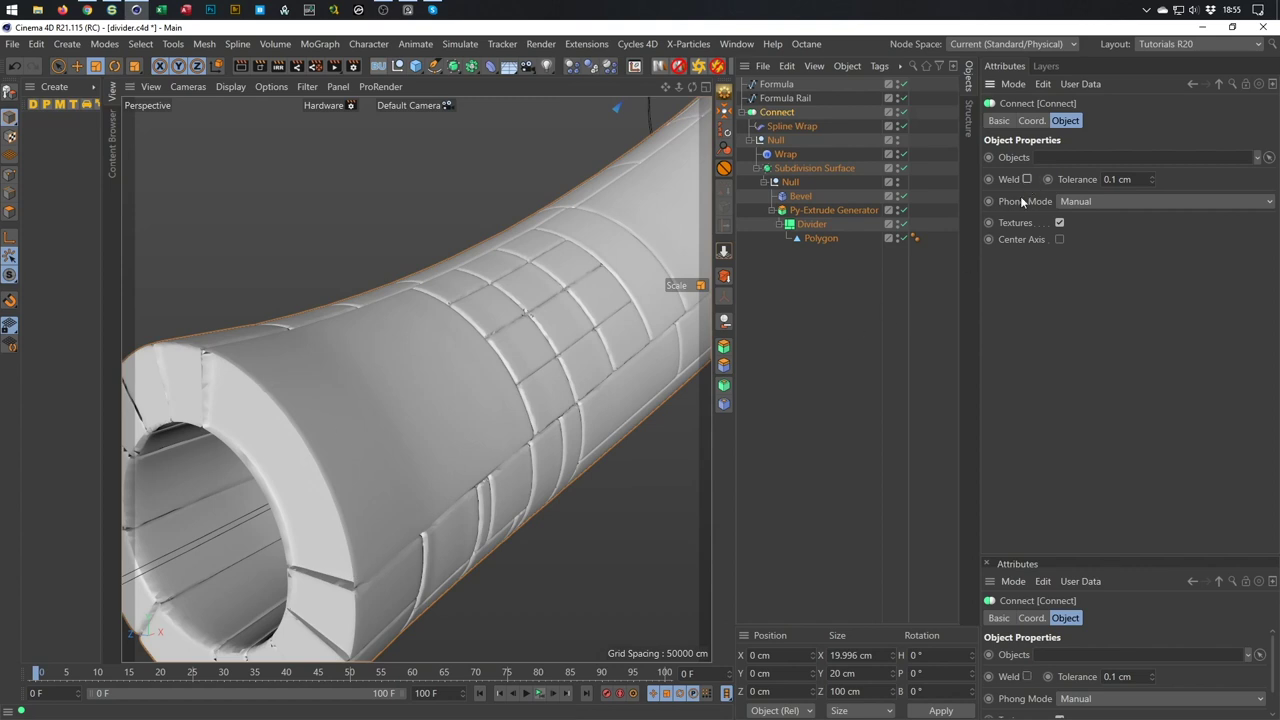
scroll(410, 471, "down", 3)
left_click_drag(410, 471, 532, 481, "alt")
Save the scene with Ctrl+S and orbit to view the whole tube.
key("ctrl+s")
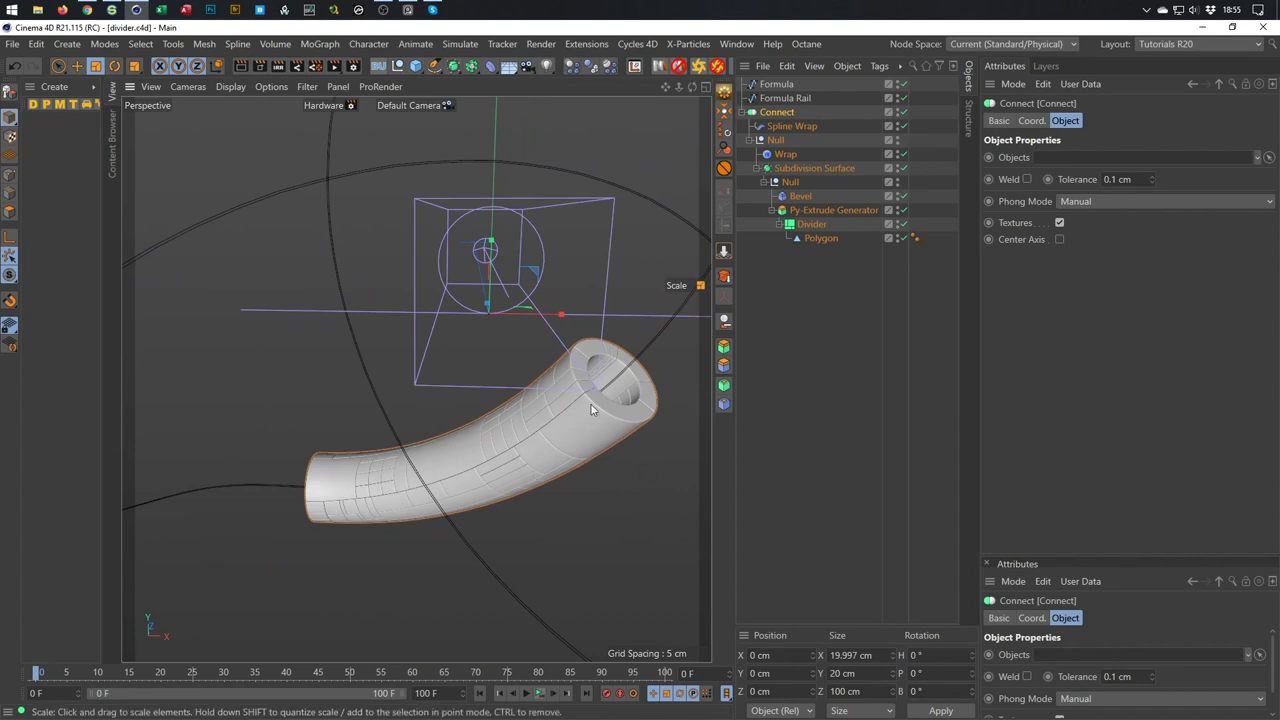
right_click_drag(590, 404, 674, 370, "alt")
left_click_drag(674, 370, 578, 350, "alt")
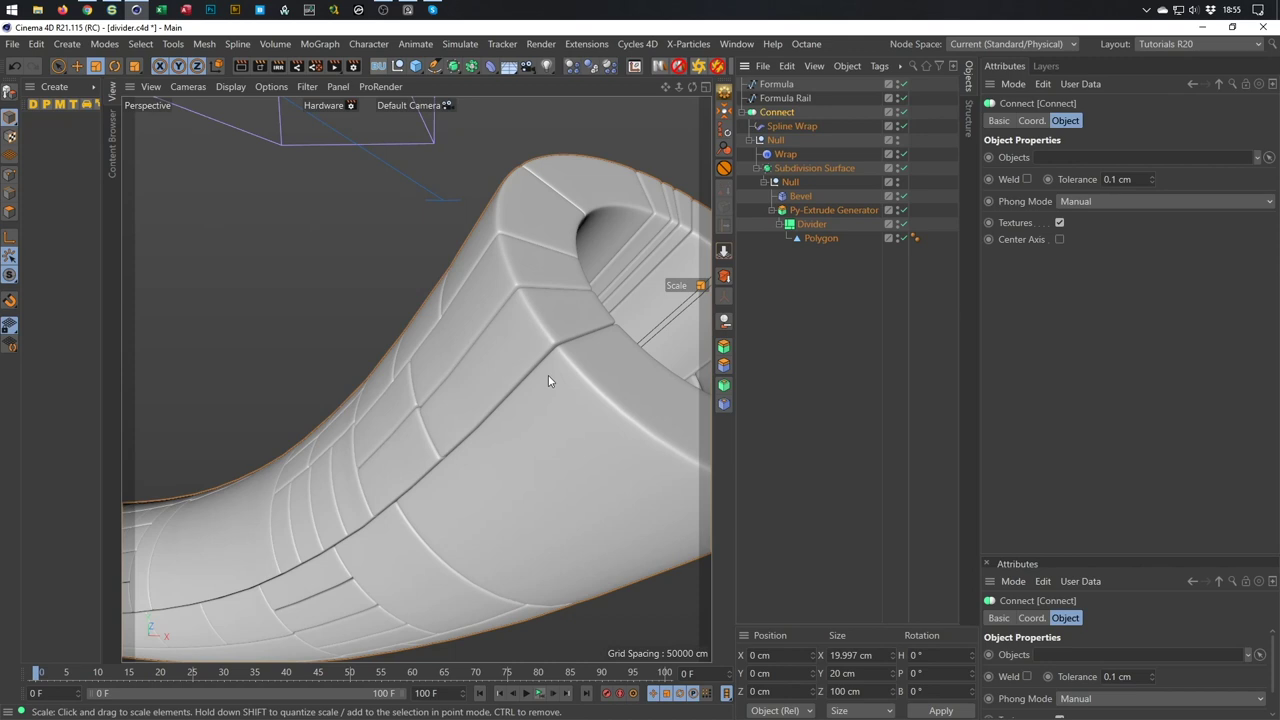
scroll(520, 410, "down", 5)
left_click_drag(478, 428, 453, 447, "alt")
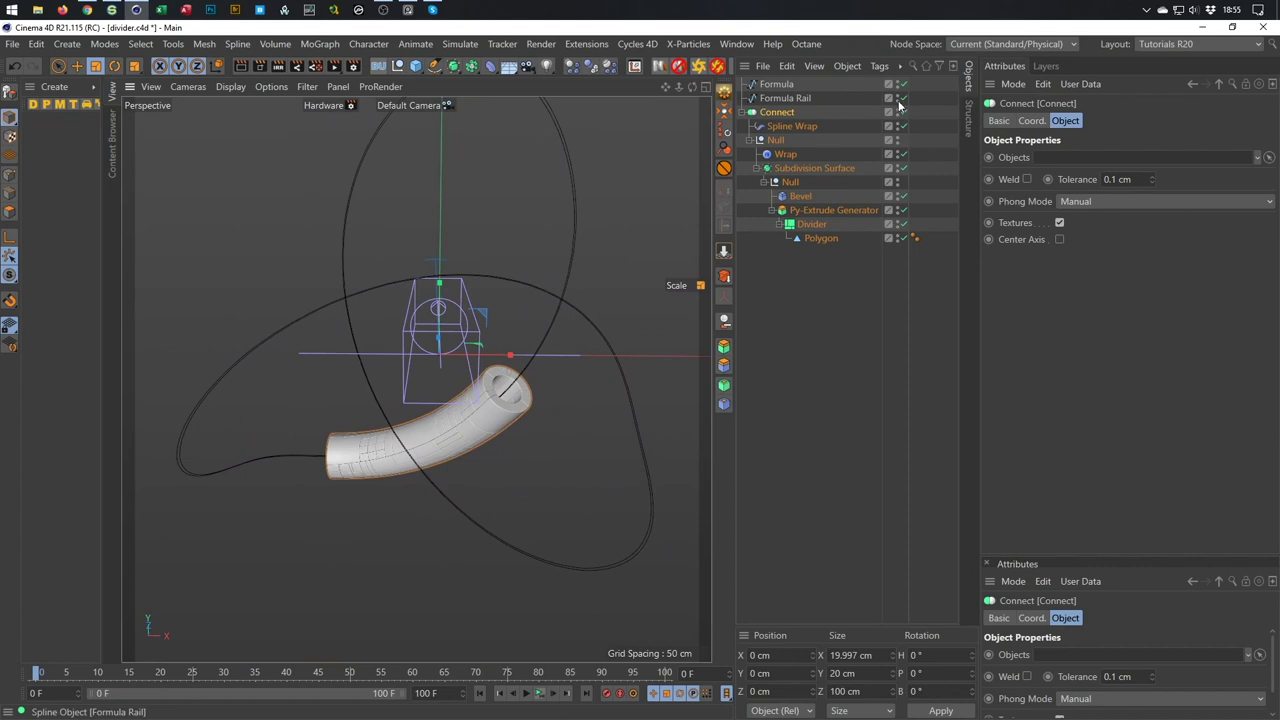
left_click_drag(540, 415, 460, 458, "alt")
left_click_drag(524, 353, 489, 428, "alt")
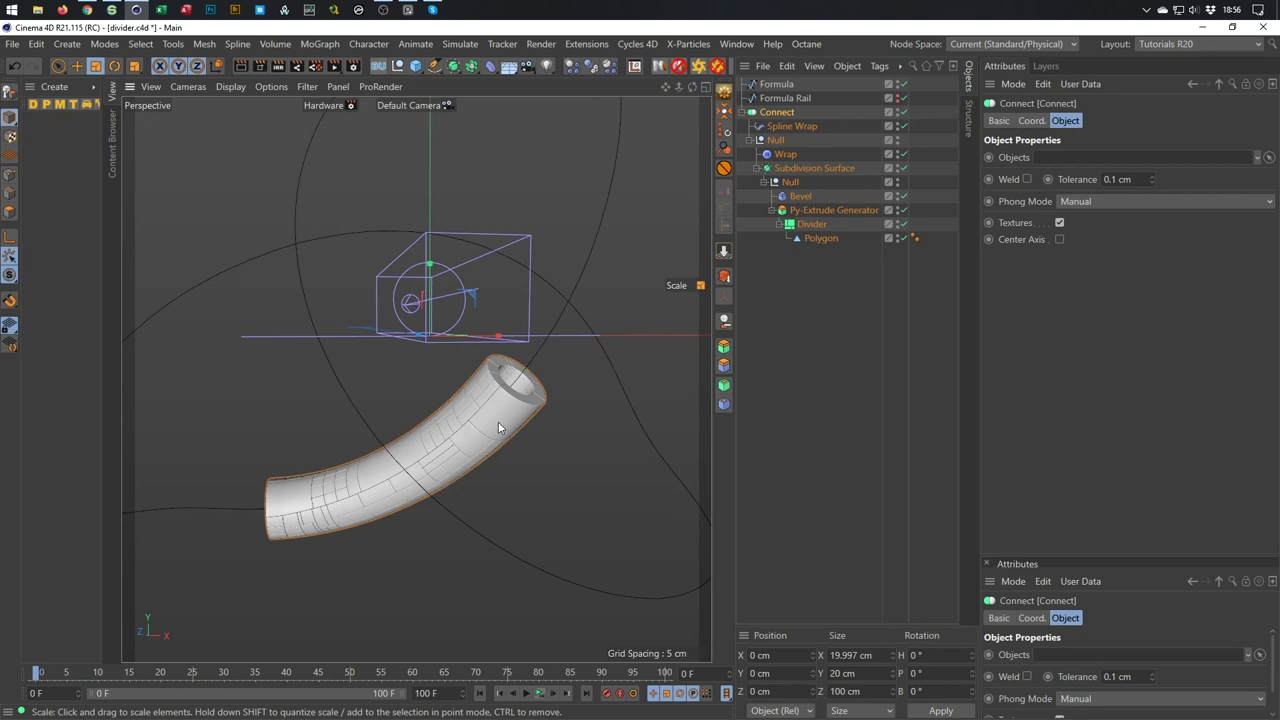
scroll(445, 455, "up", 3)
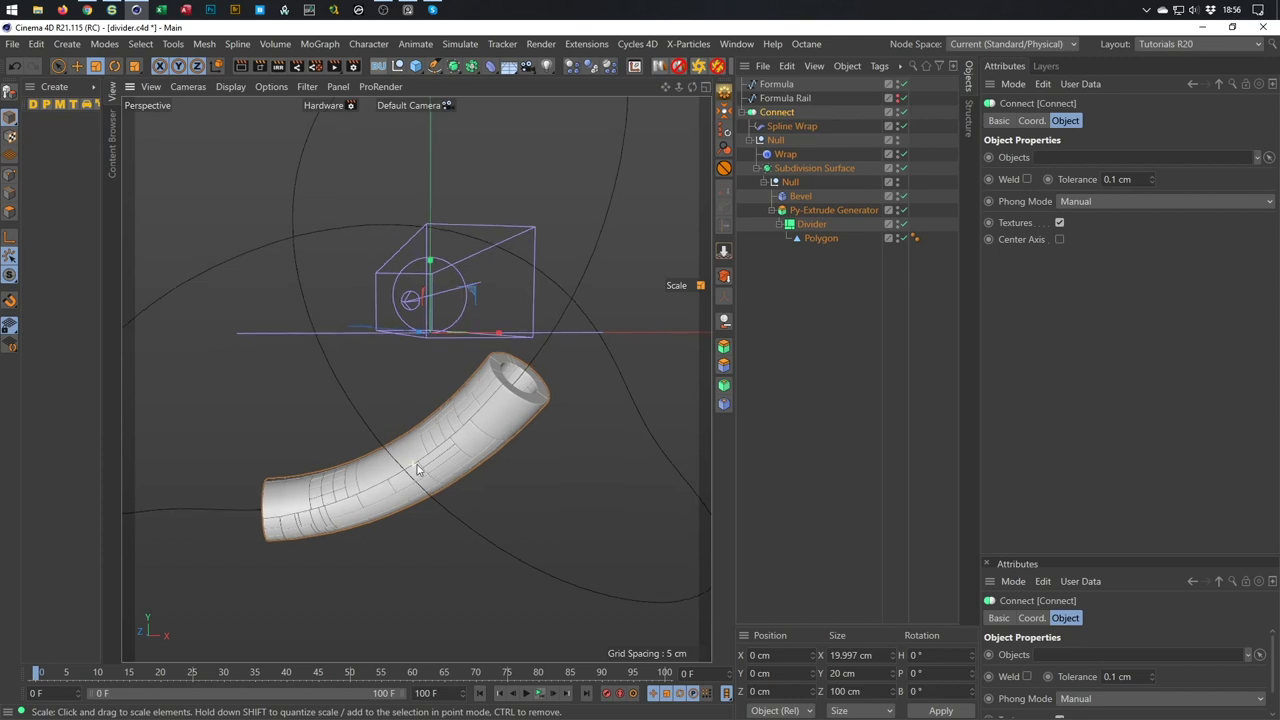
left_click_drag(445, 455, 436, 492, "alt")
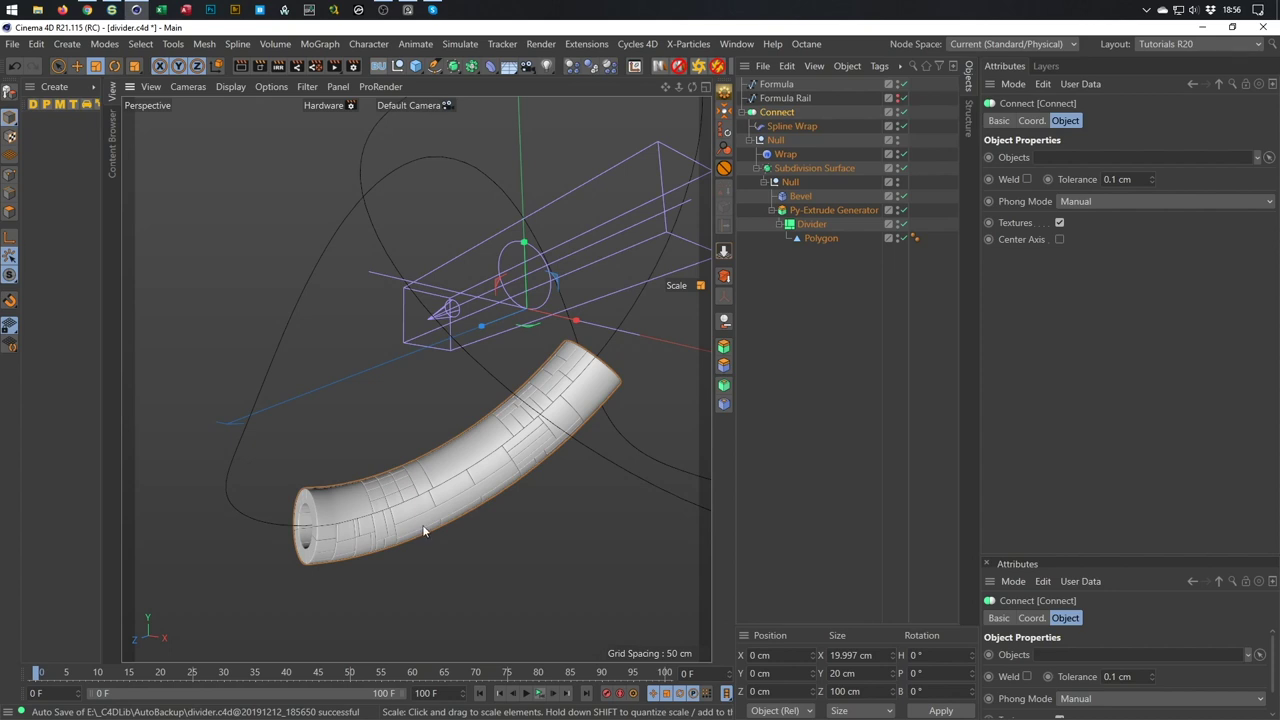
left_click_drag(388, 485, 453, 447, "alt")
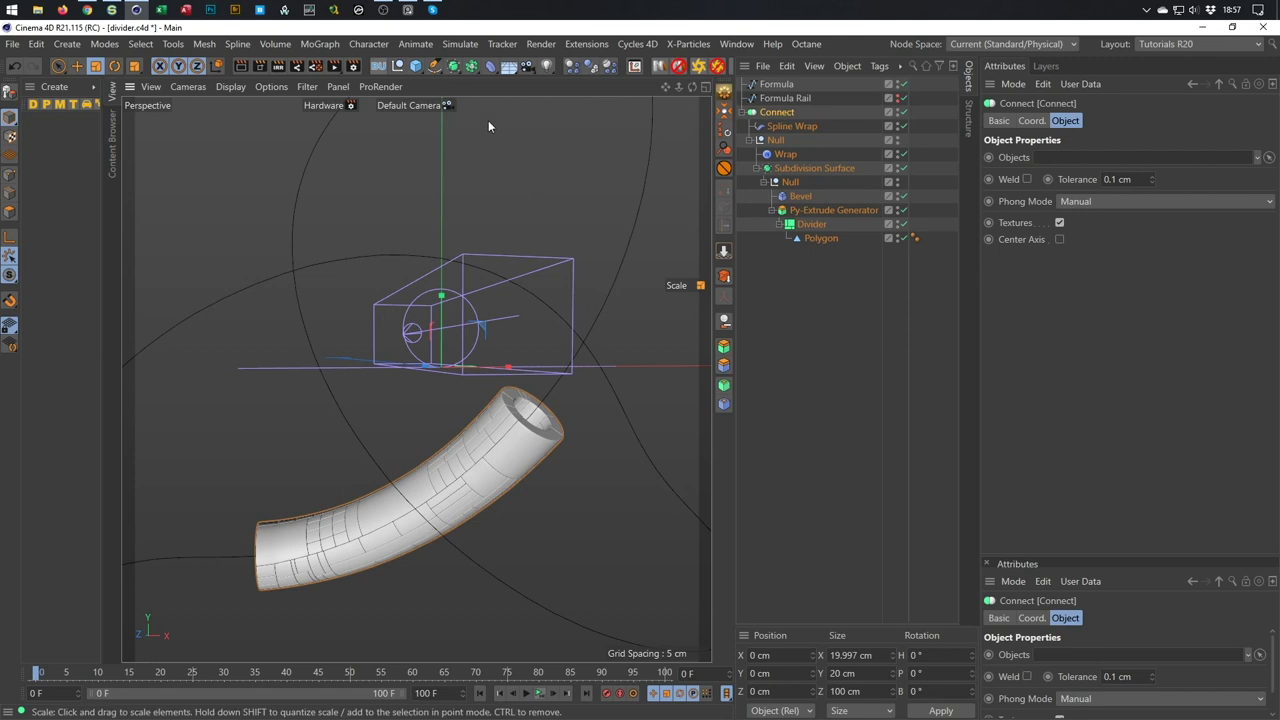
Add a Random effector with Color Mode set to Effector Color, and save the scene.
left_click(320, 44)
mouse_move(360, 70)
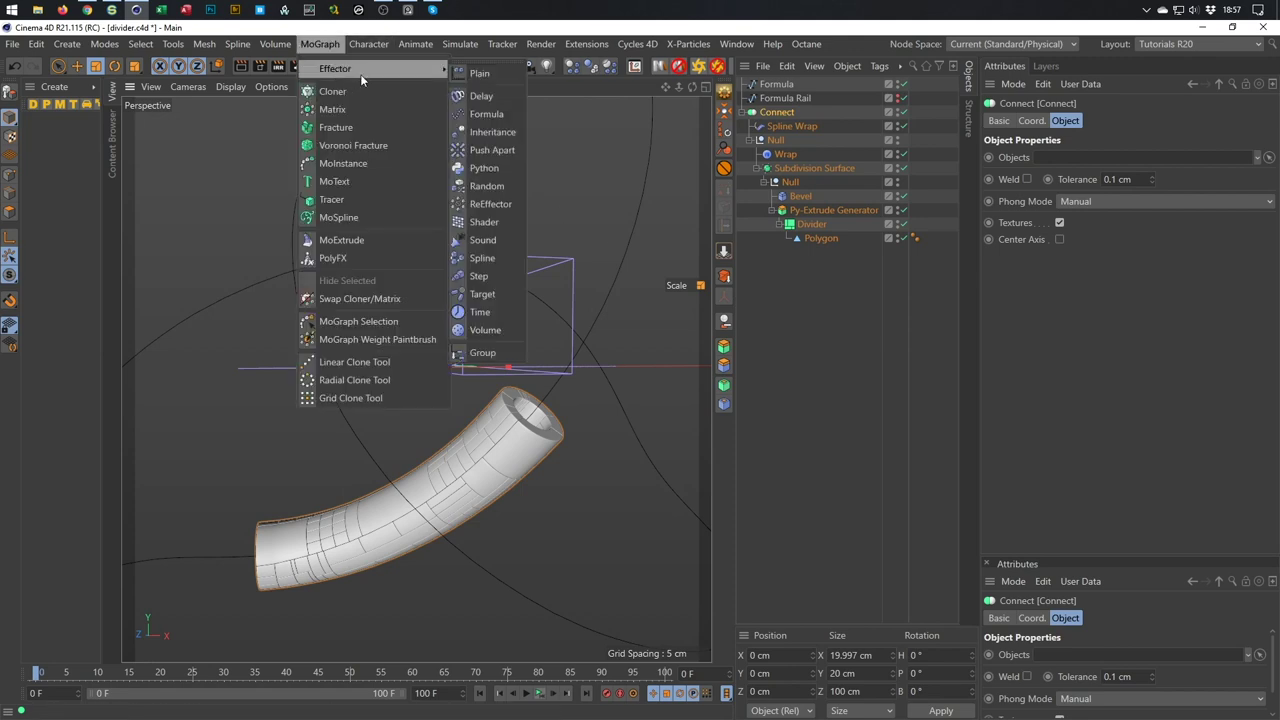
left_click(487, 186)
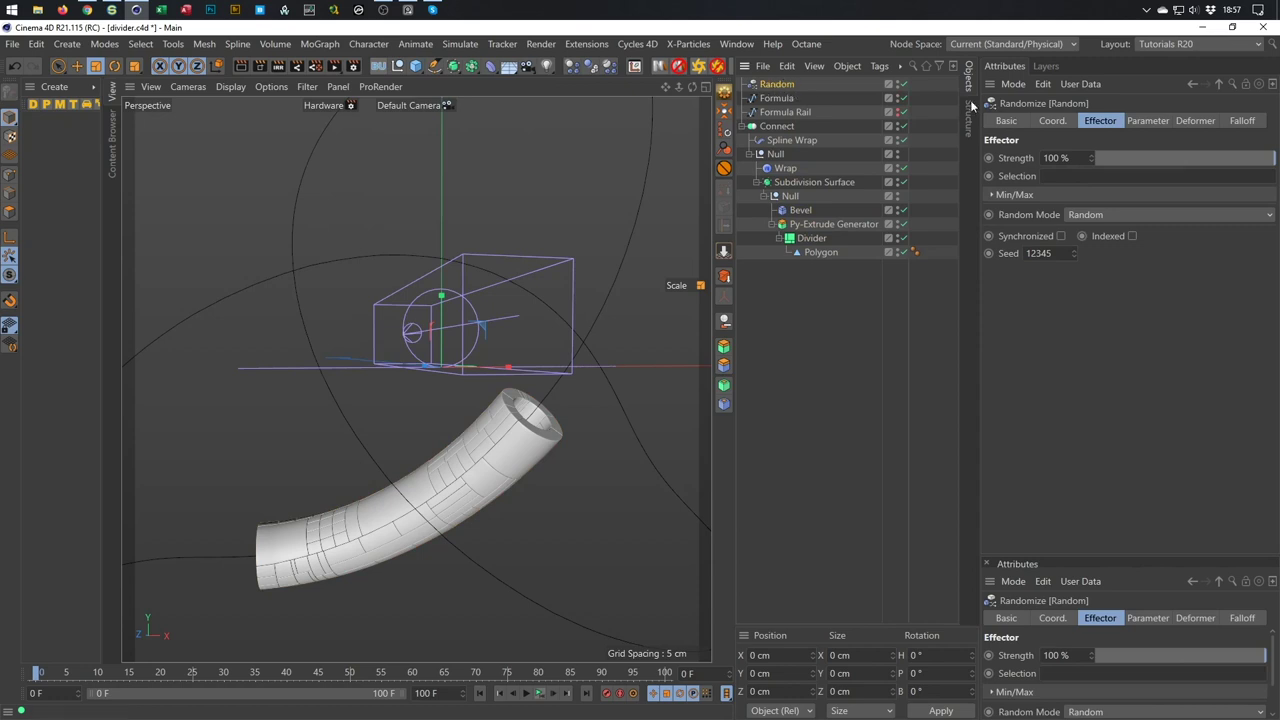
left_click(1157, 119)
left_click(1122, 228)
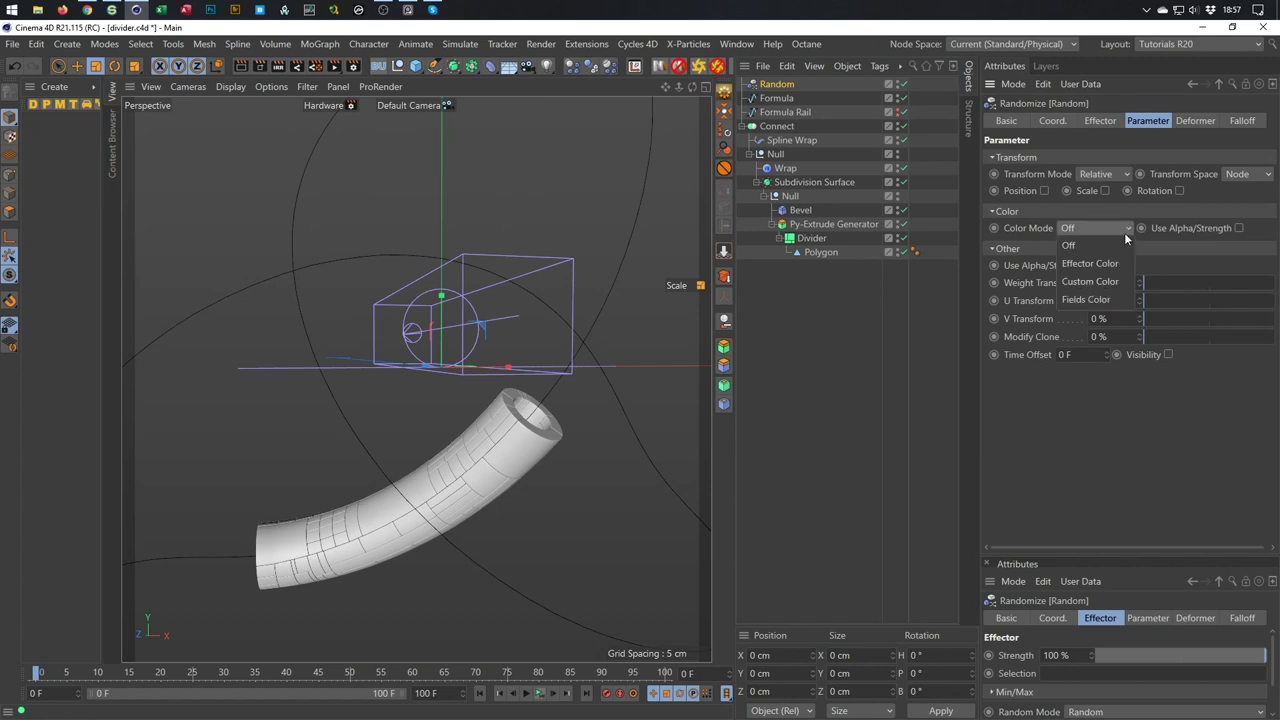
left_click(1112, 263)
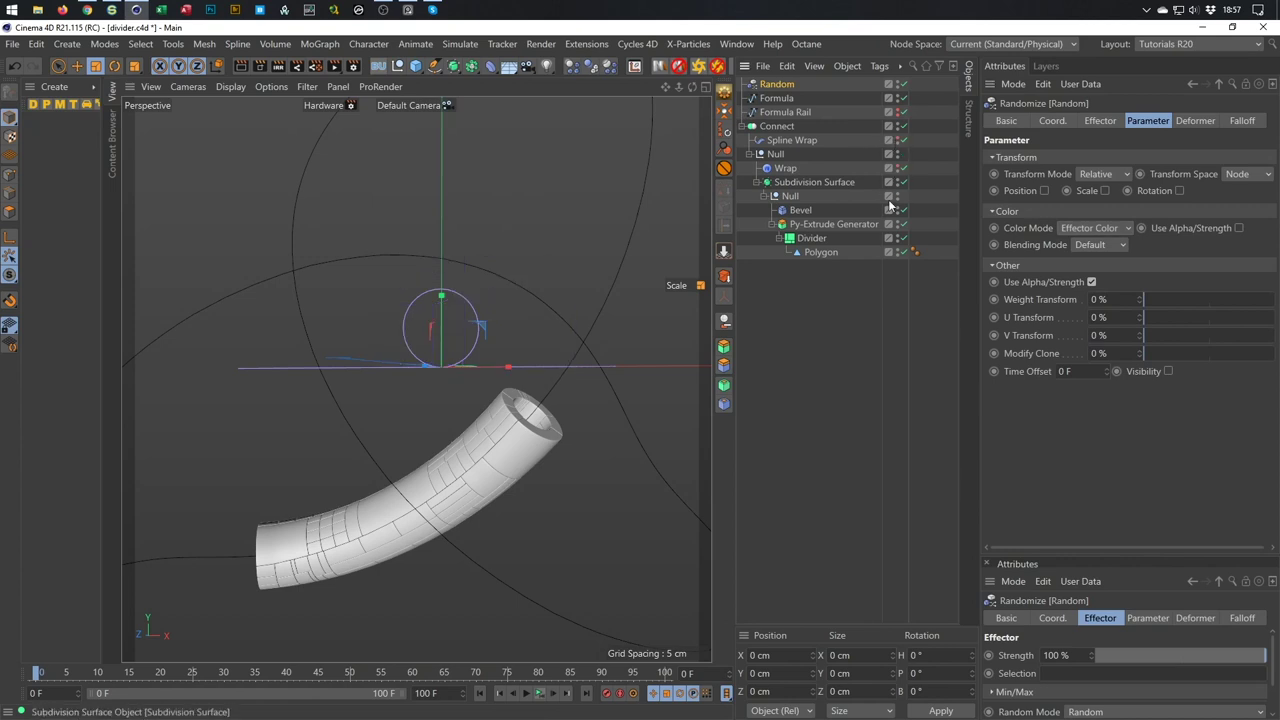
key("ctrl+s")
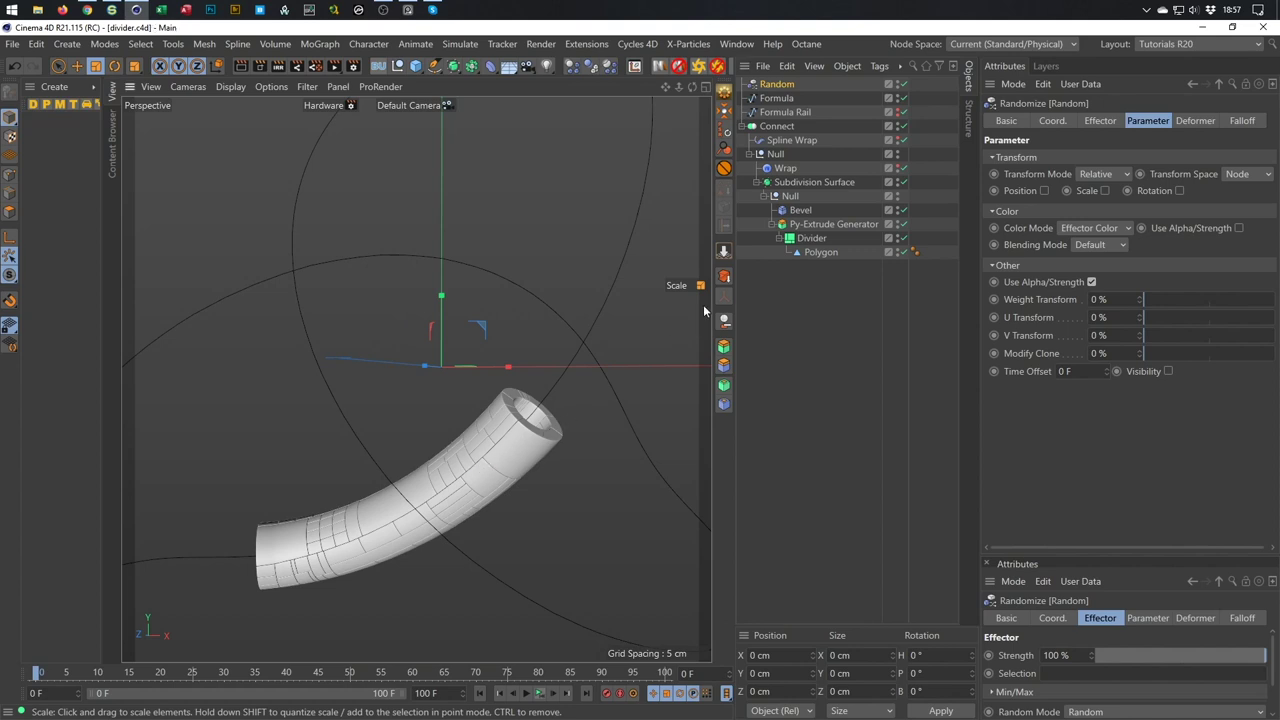
left_click_drag(505, 435, 552, 394, "alt")
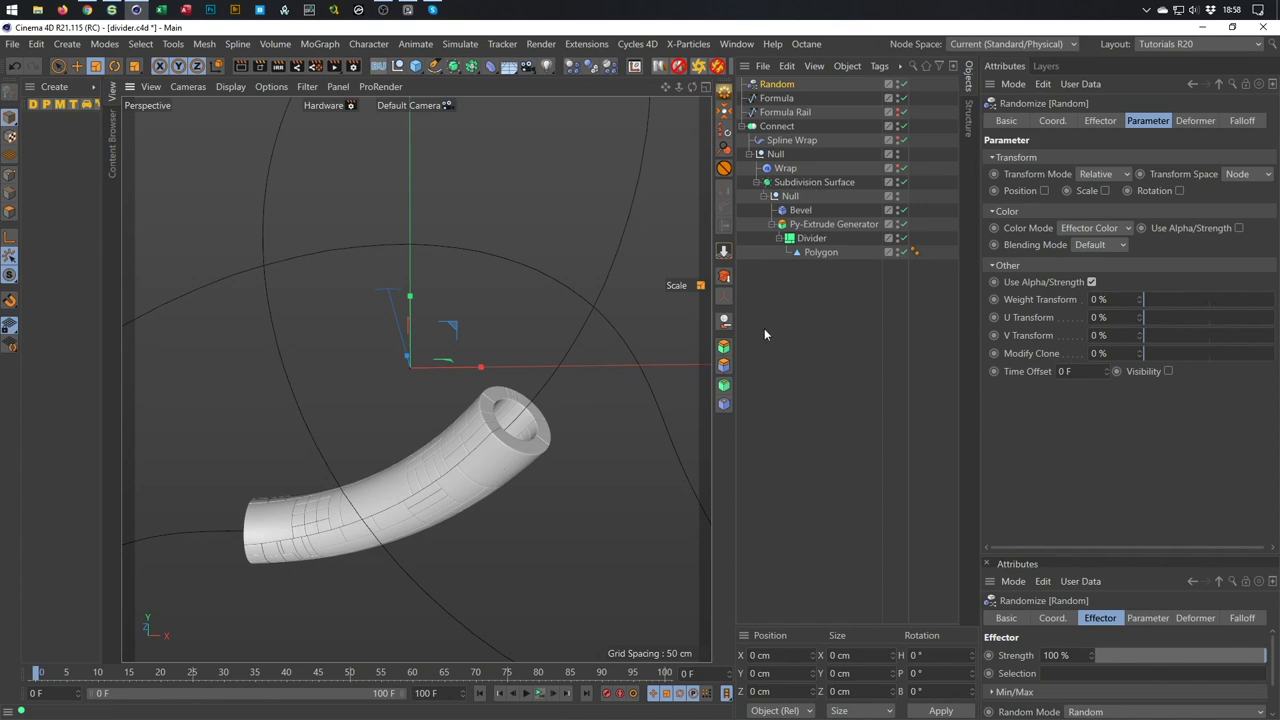
Put the Subdivision Surface under a new Fracture object set to Explode Segments.
left_click(790, 185)
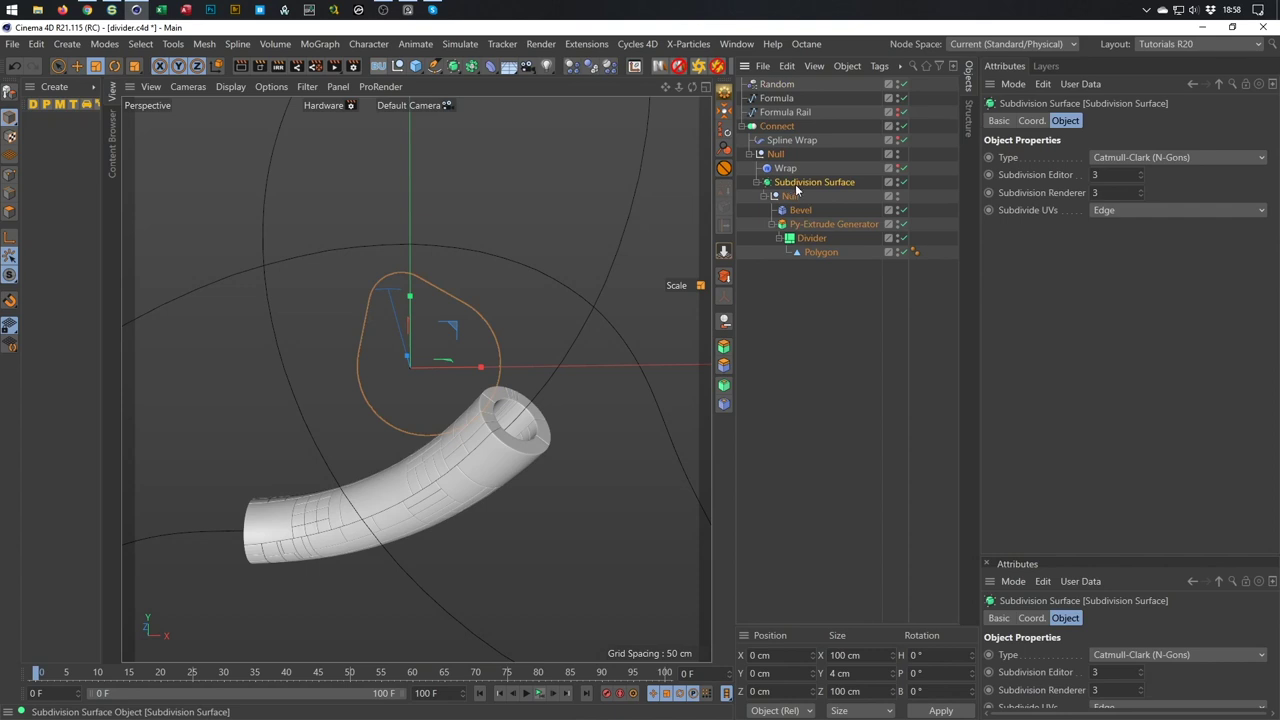
left_click(316, 45)
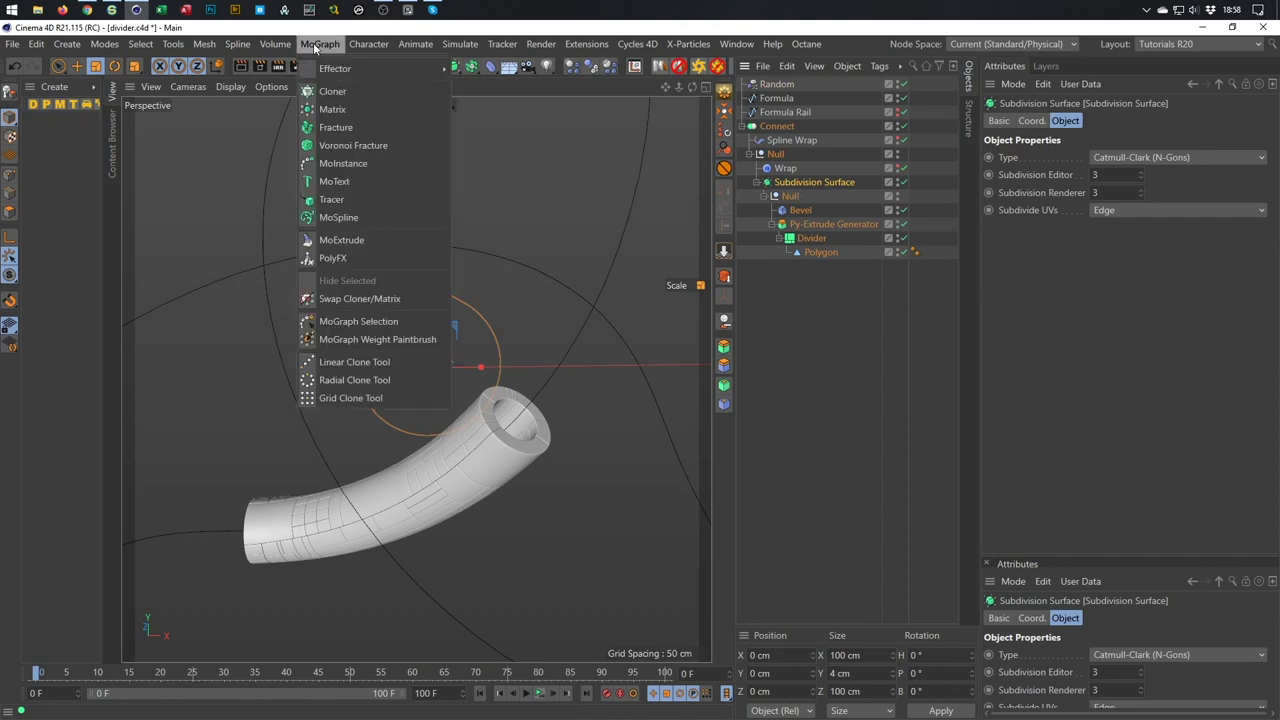
mouse_move(313, 70)
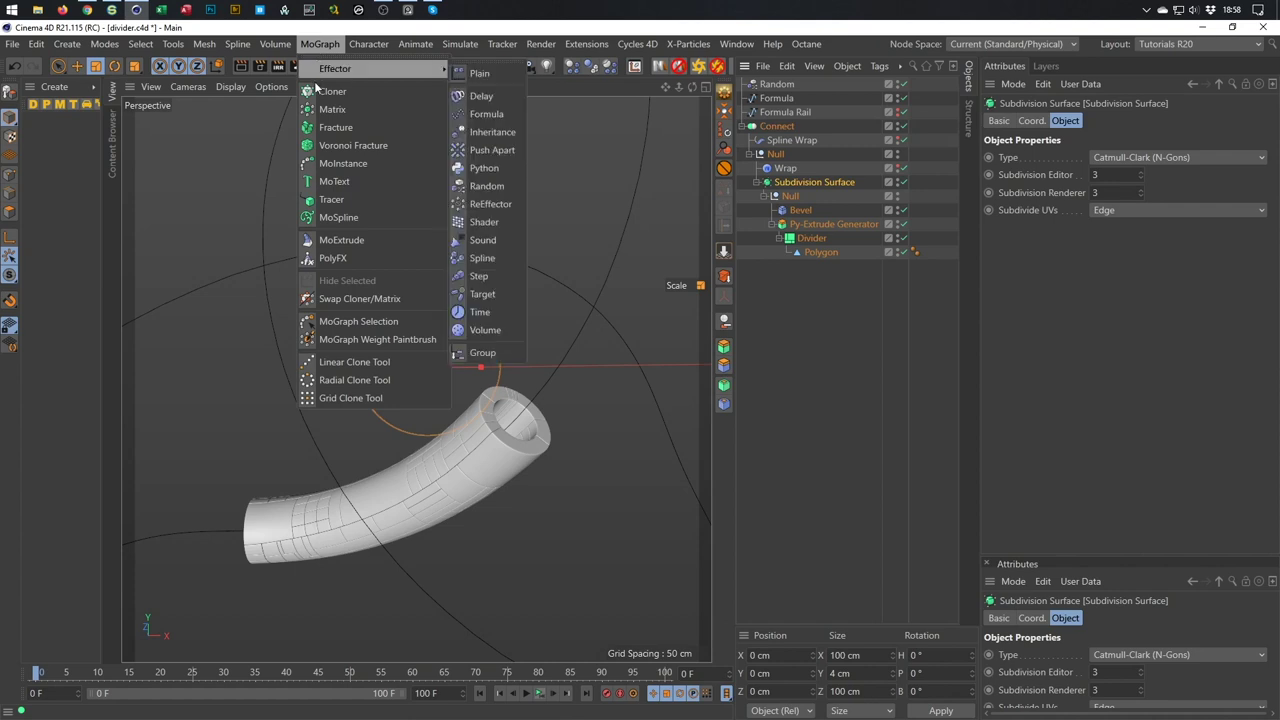
left_click(339, 128, "alt")
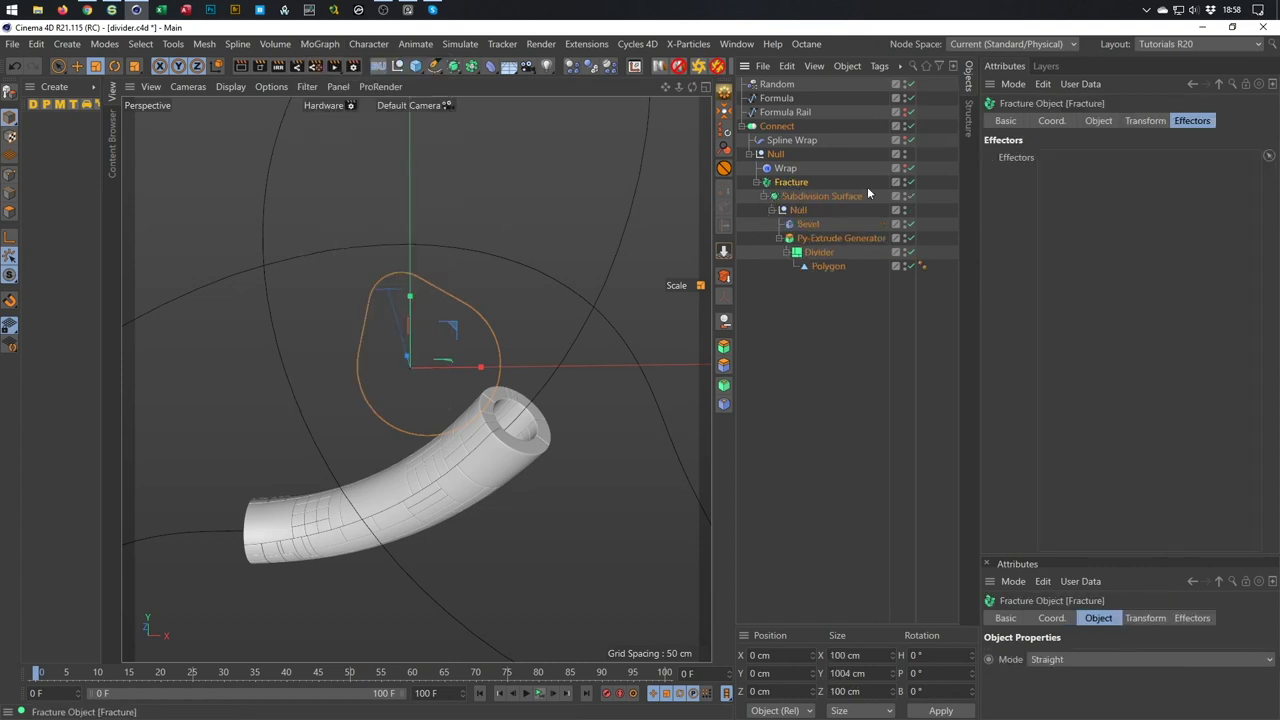
left_click(1097, 120)
left_click(1092, 162)
left_click(1073, 230)
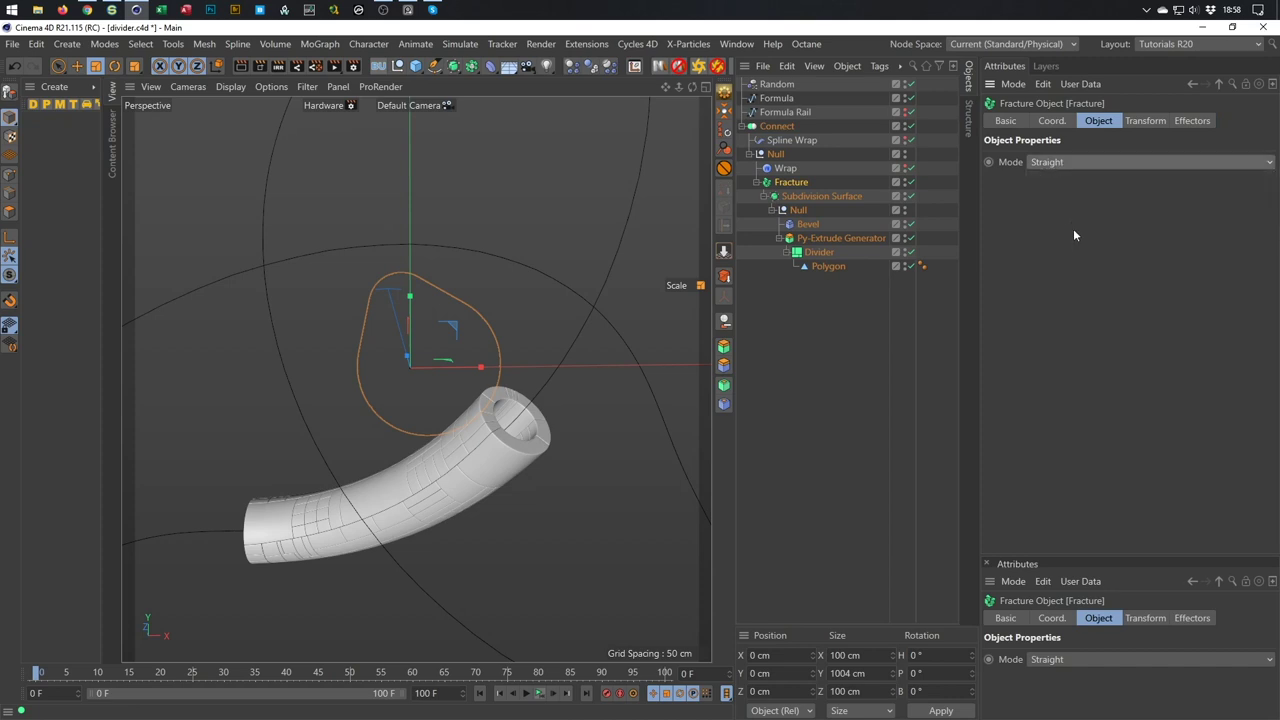
Add the Random effector to the Fracture object's Effectors list.
left_click(1193, 124)
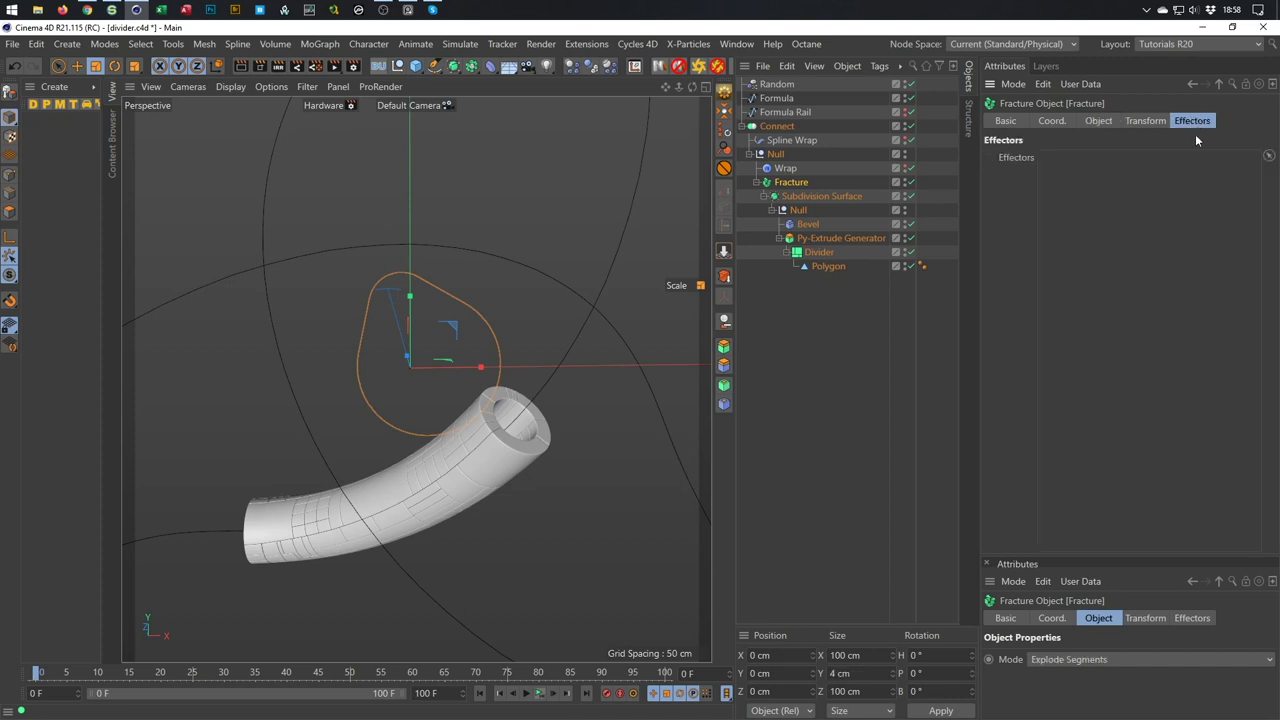
left_click(780, 86)
left_click_drag(913, 131, 1055, 180)
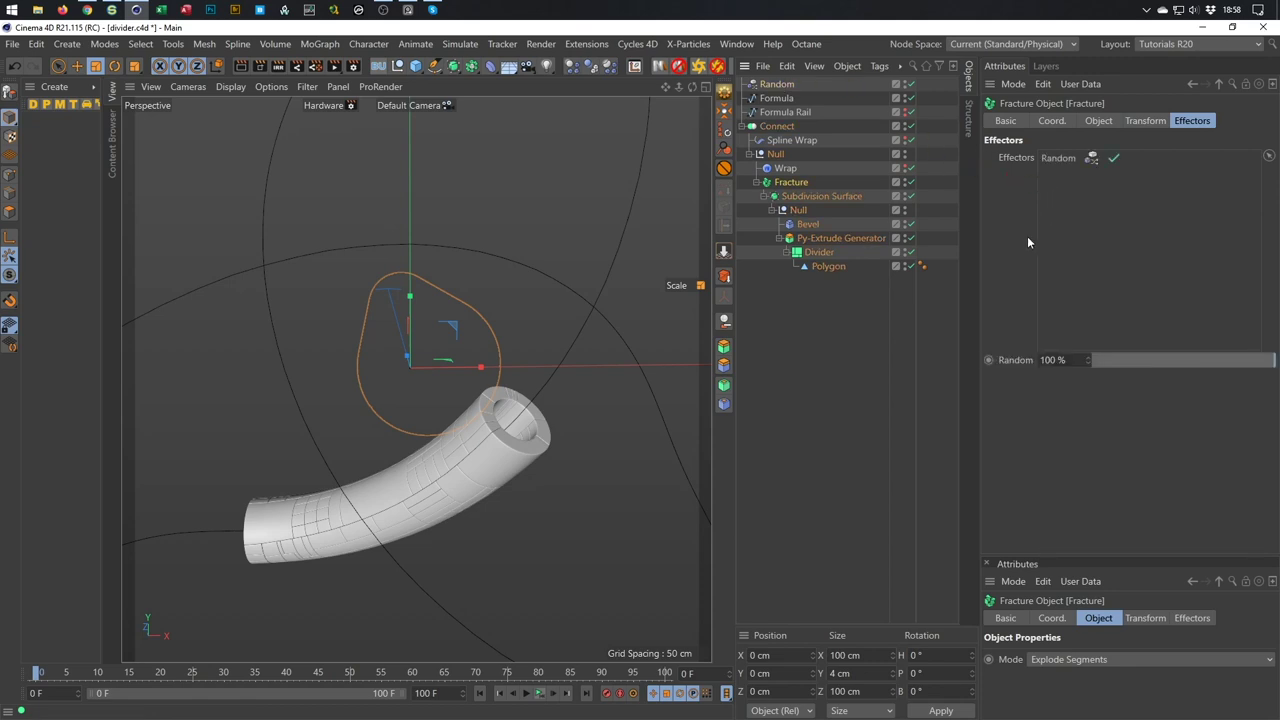
scroll(493, 465, "up", 5)
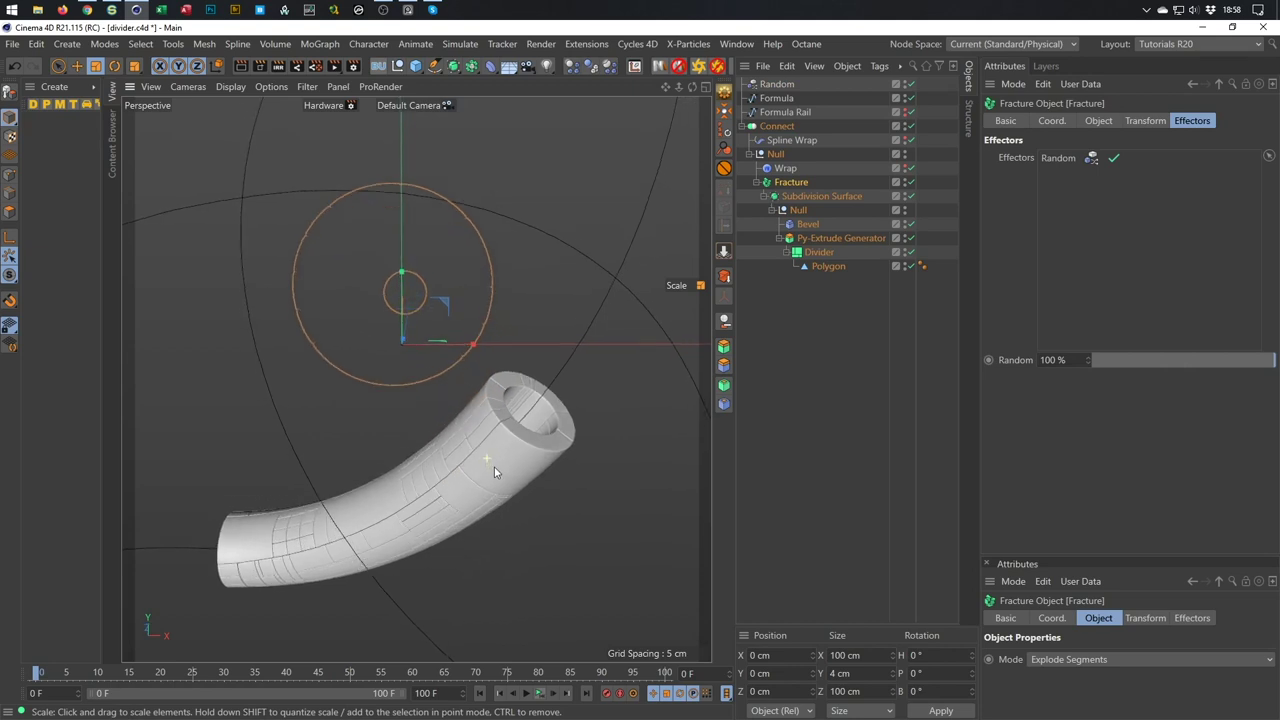
left_click_drag(493, 472, 476, 470, "alt")
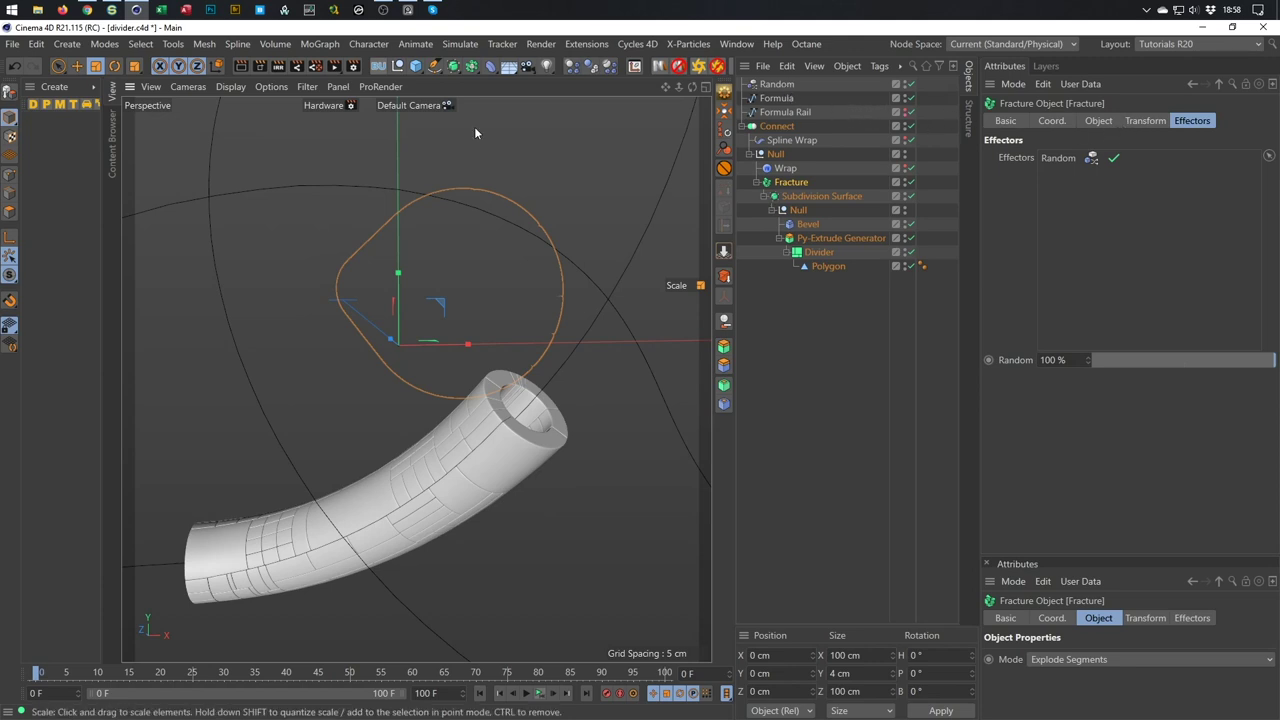
Create a material 'Mat' with a Color Shader as its colour texture and apply it to Fracture.
double_click(69, 180)
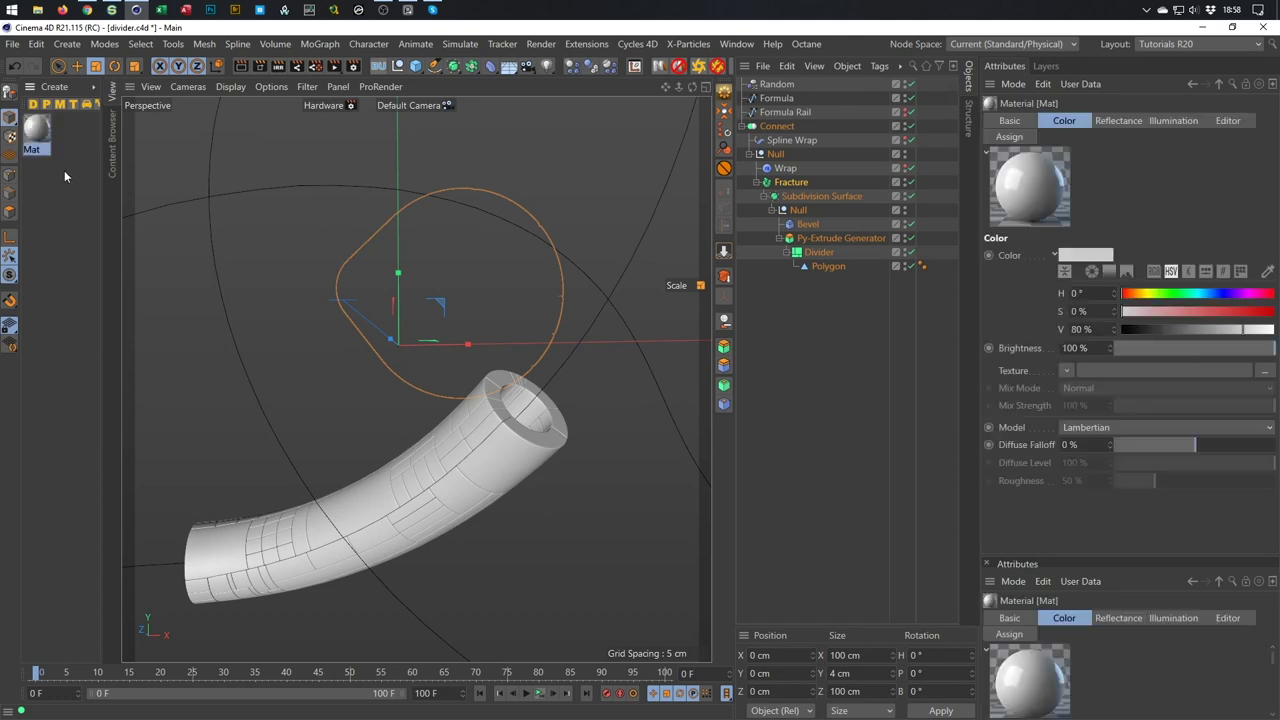
double_click(44, 130)
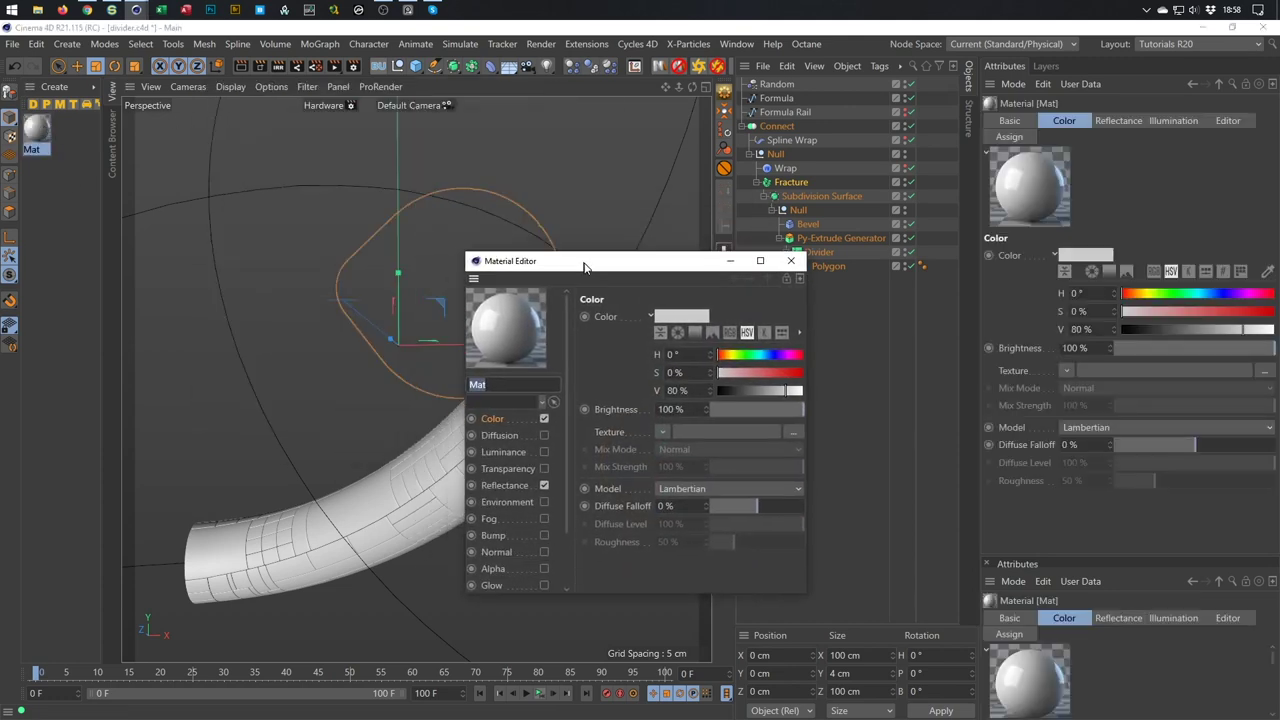
left_click(520, 472)
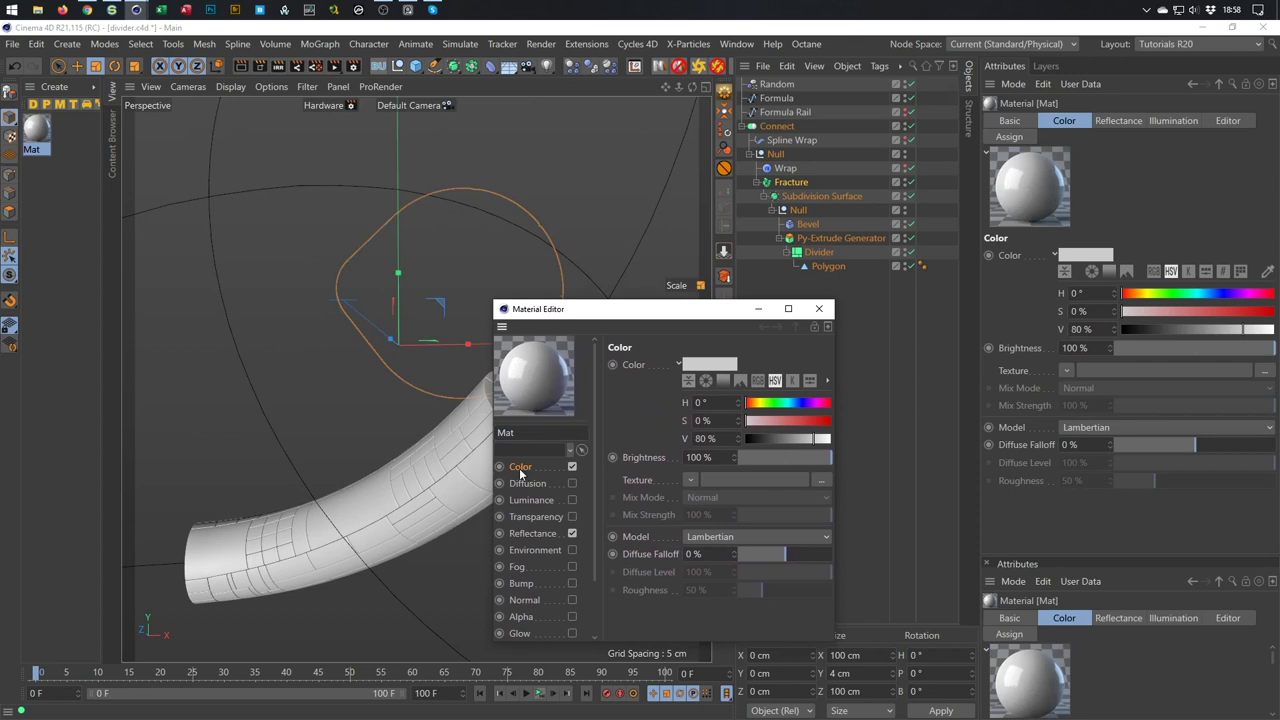
left_click(690, 480)
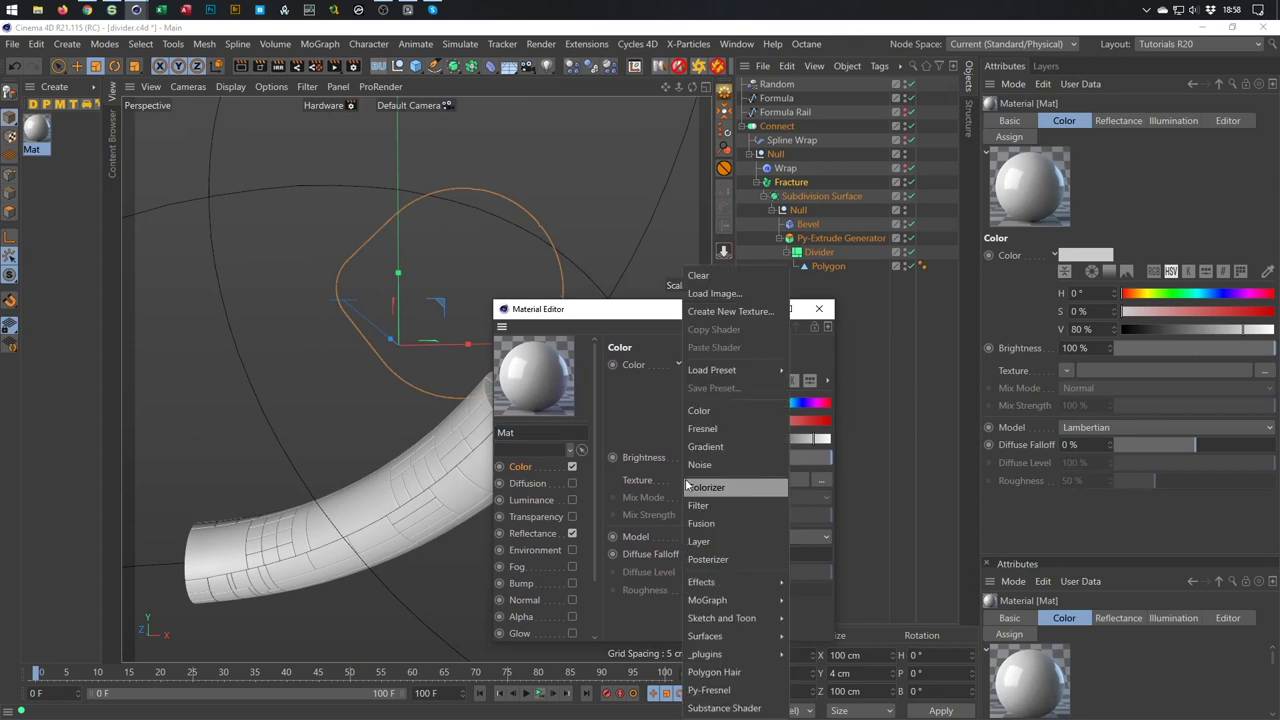
mouse_move(740, 600)
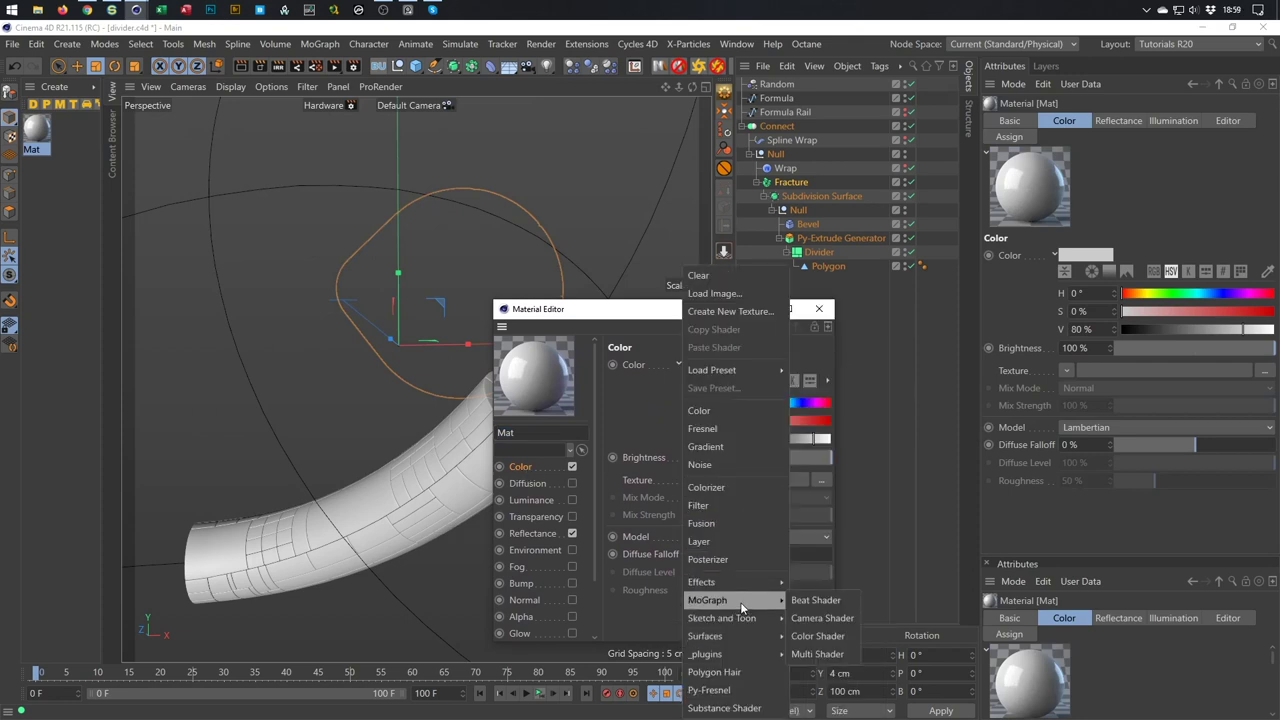
left_click(810, 634)
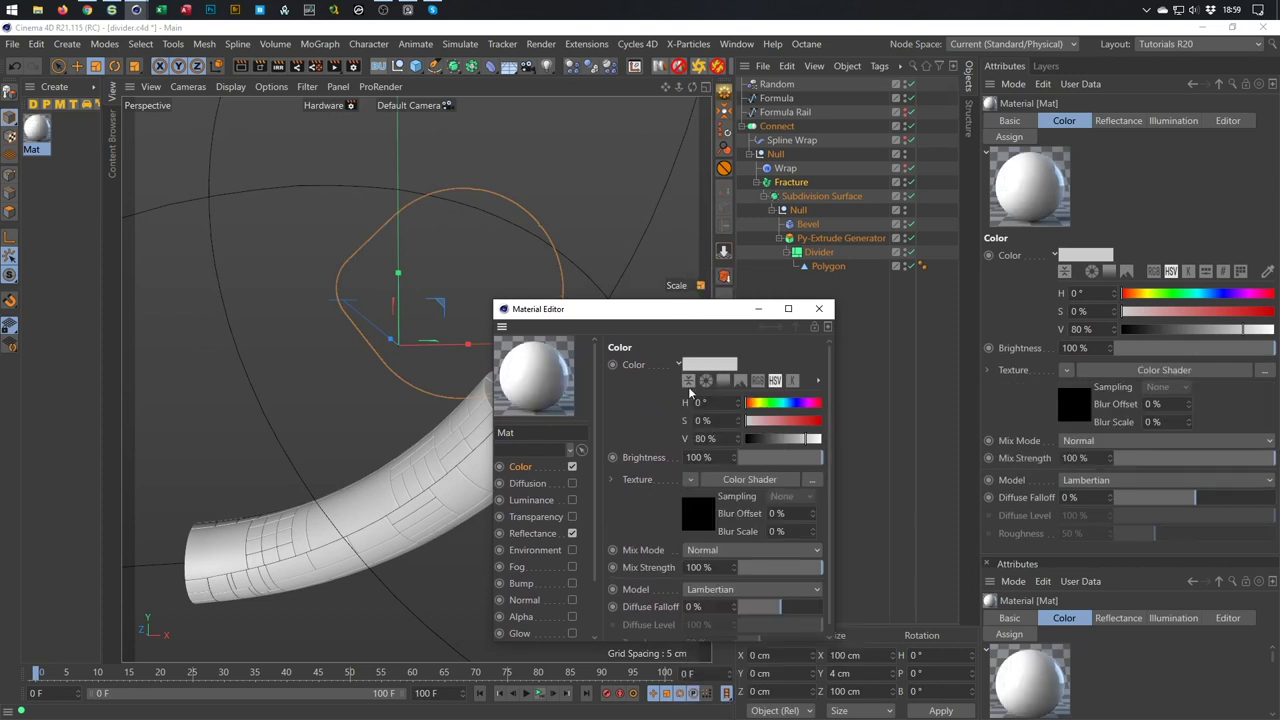
left_click_drag(670, 309, 267, 298)
left_click_drag(40, 128, 795, 184)
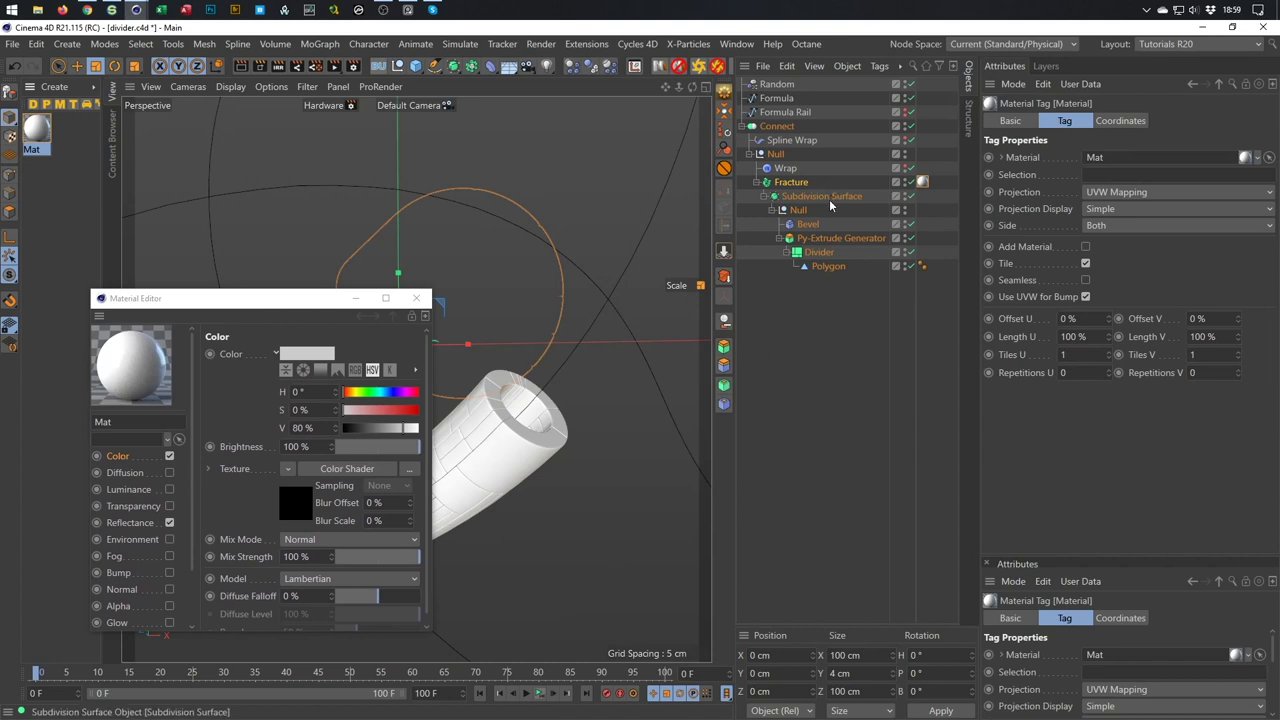
Toggle the Connect object off so the tube shows its randomly coloured fracture pieces.
left_click_drag(300, 301, 834, 332)
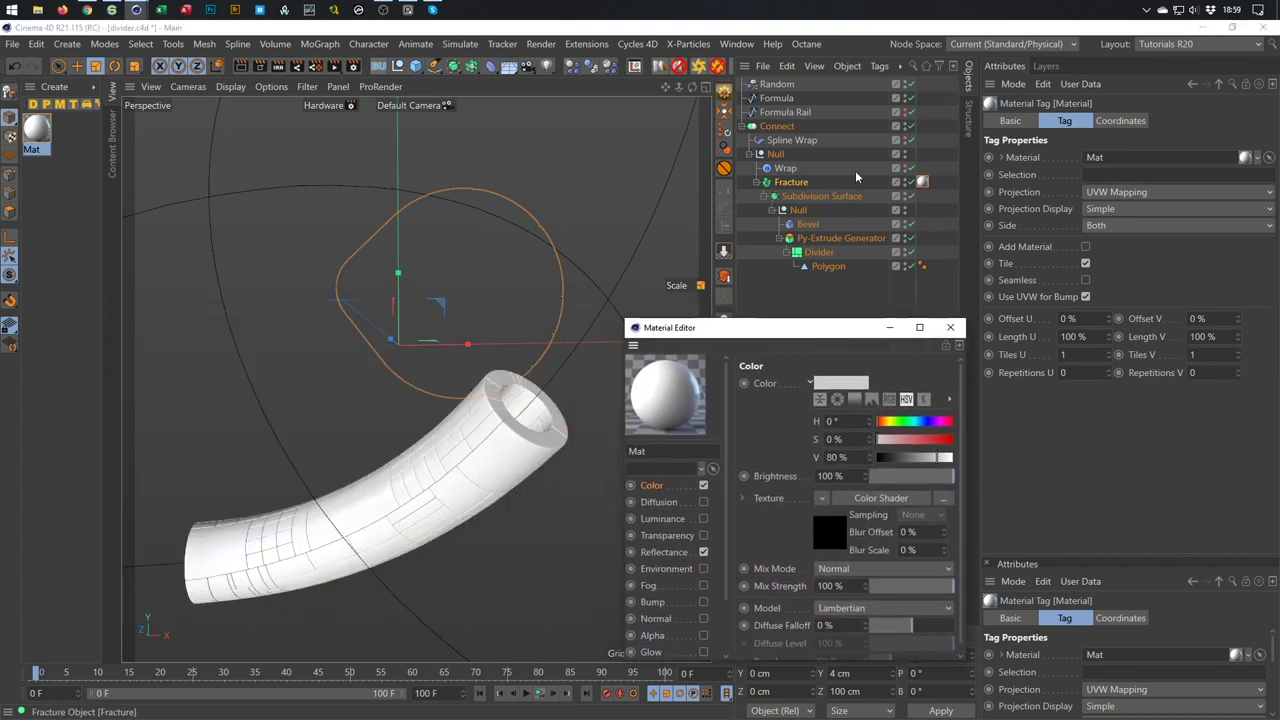
left_click(911, 130)
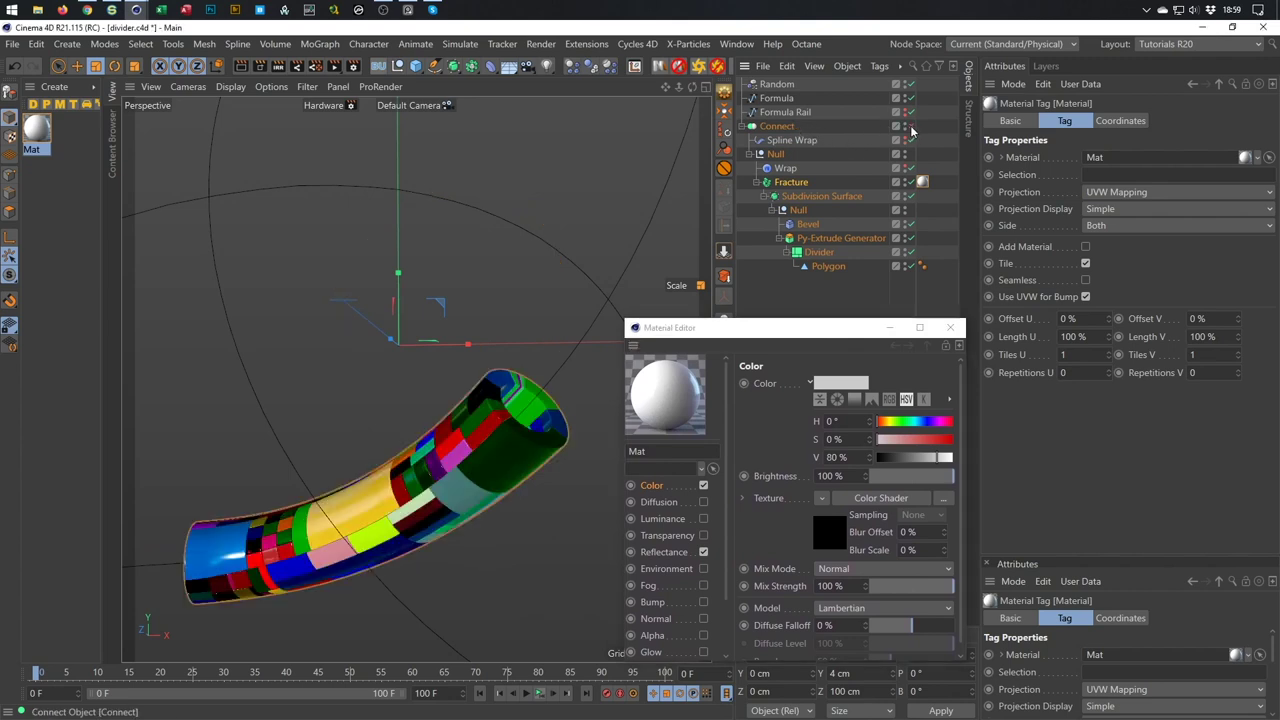
left_click(911, 130)
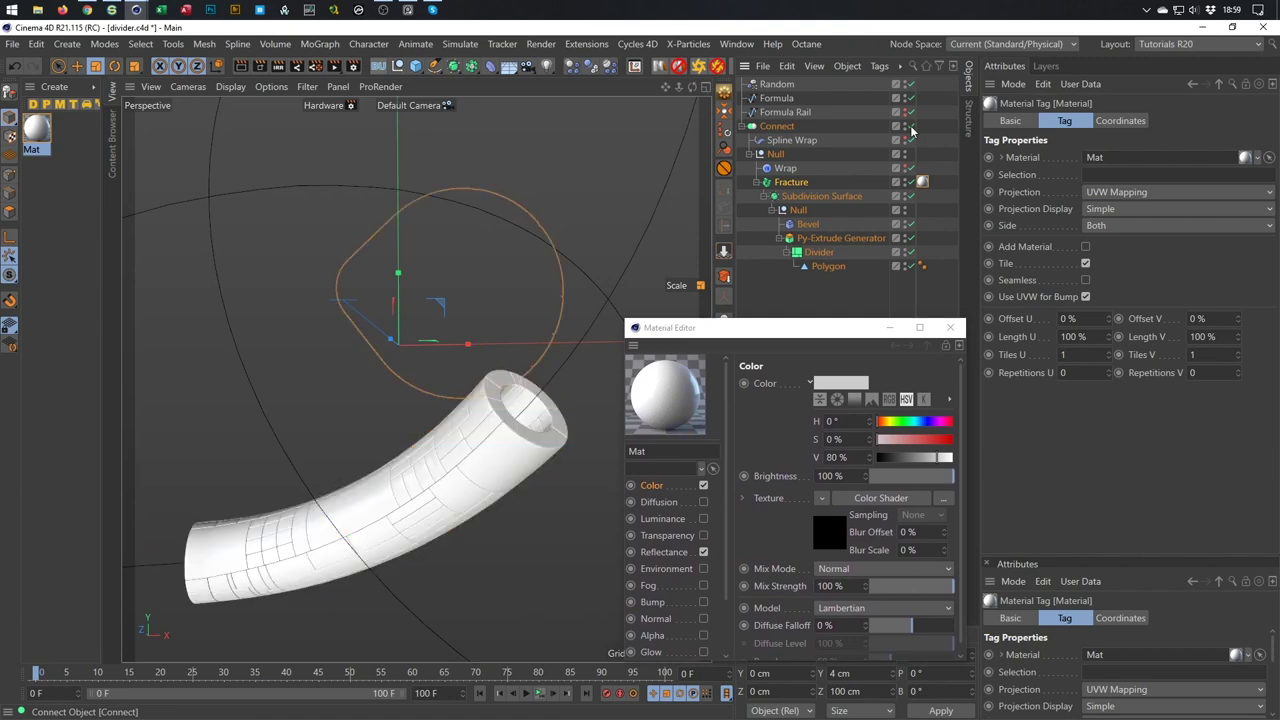
left_click(911, 130)
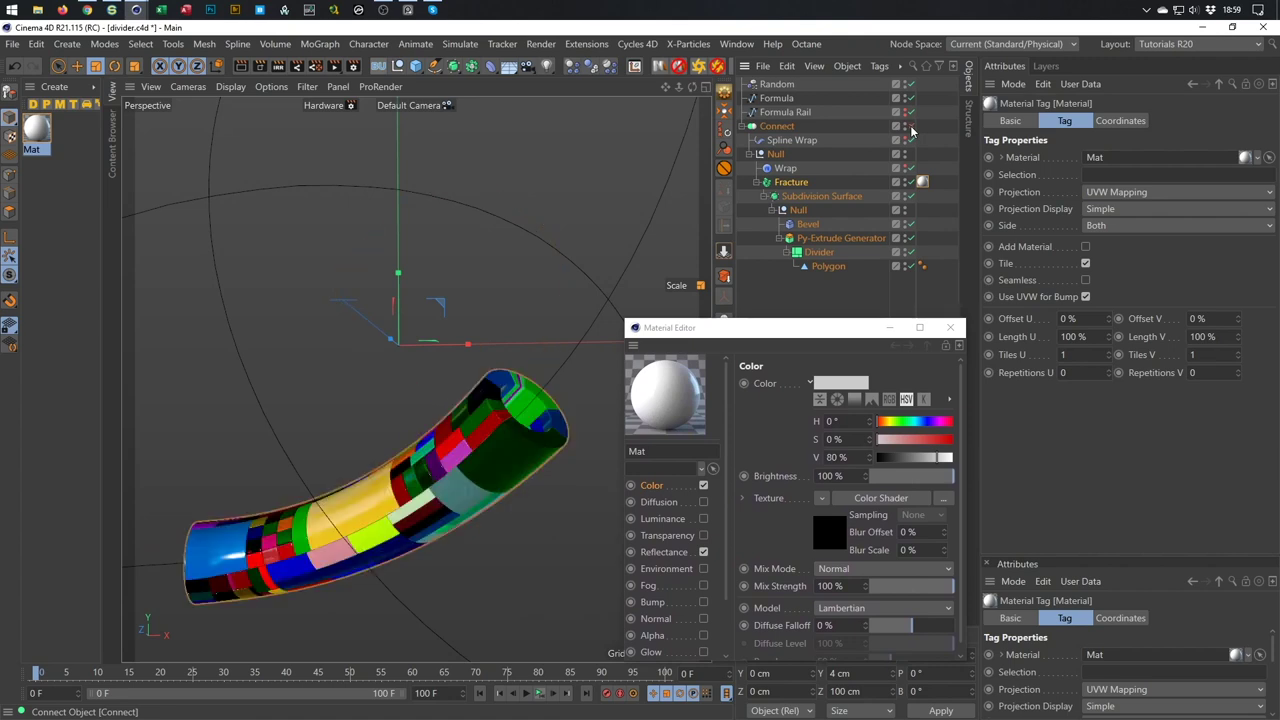
left_click(911, 130)
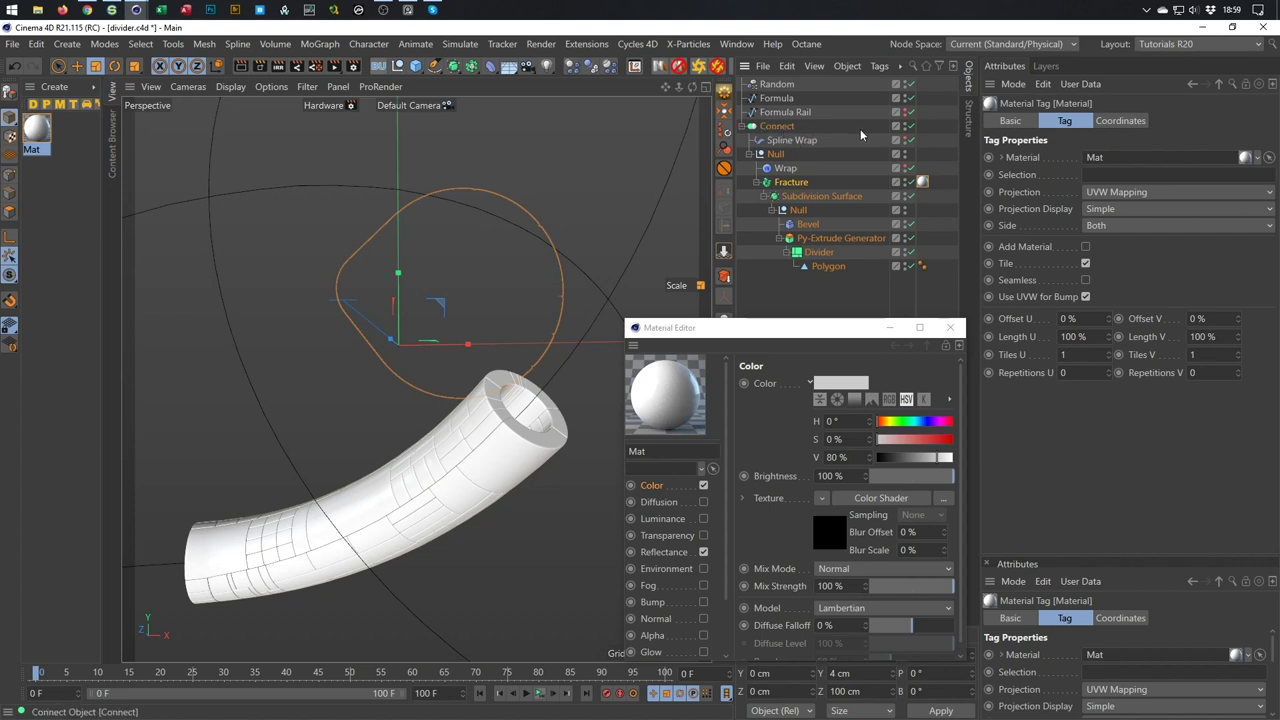
left_click(910, 127)
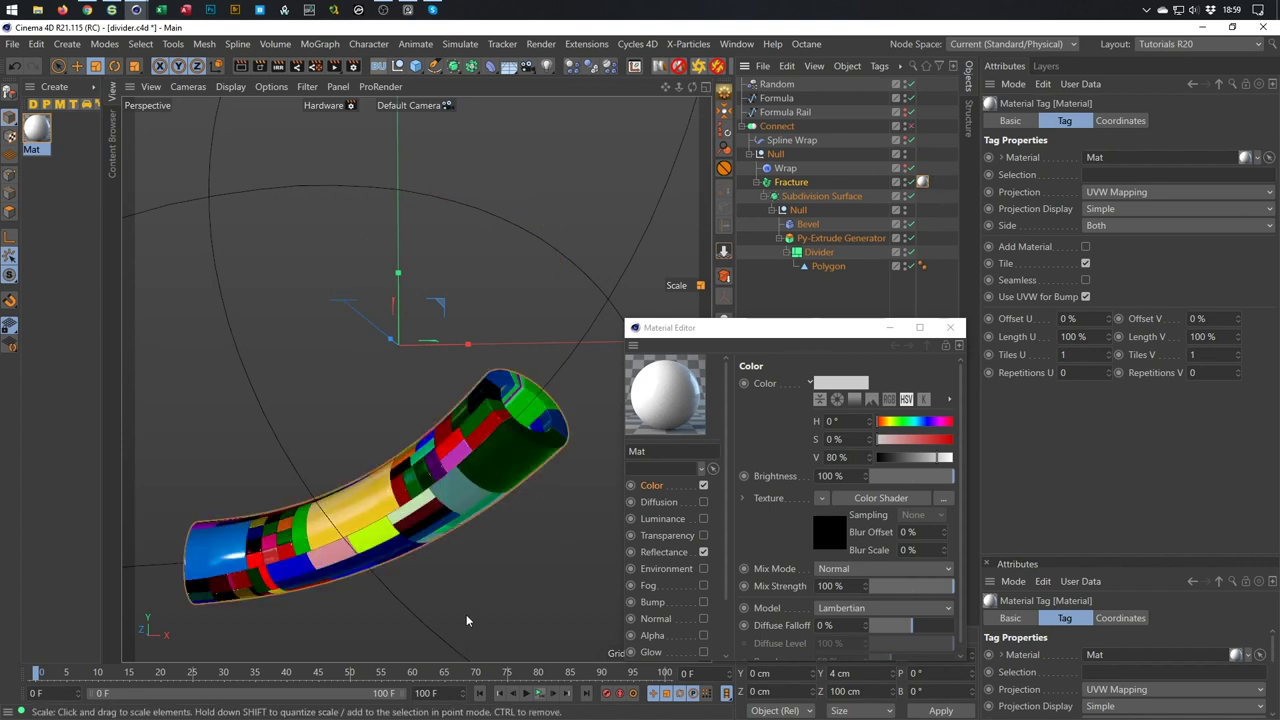
Close the Material Editor, delete the Mat material, and save the scene with Ctrl+S.
left_click_drag(804, 343, 517, 277)
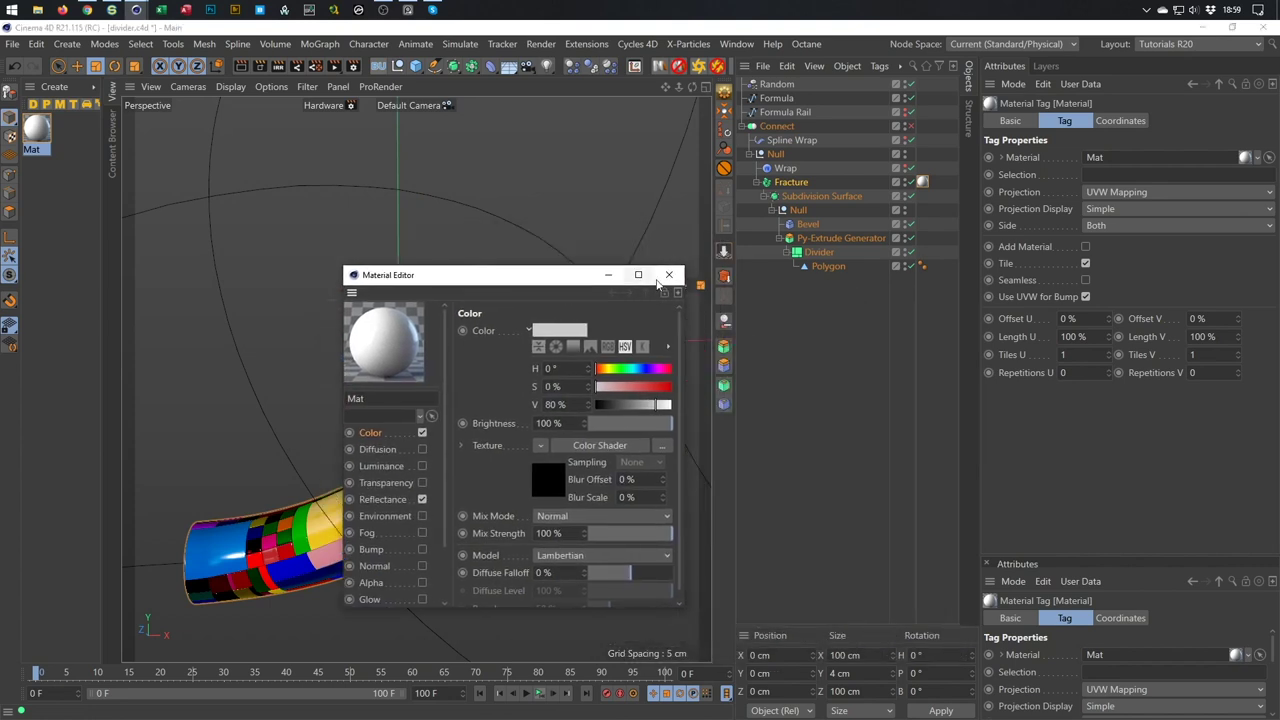
left_click(666, 270)
left_click(40, 132)
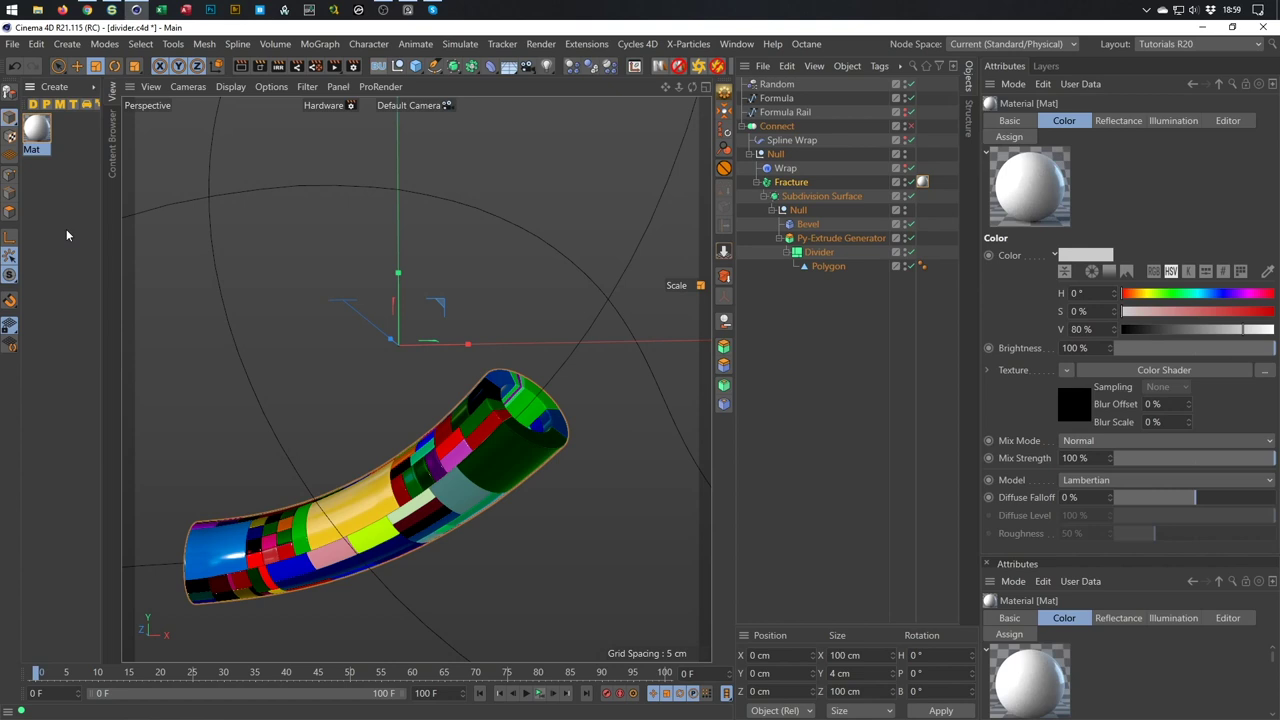
key("Delete")
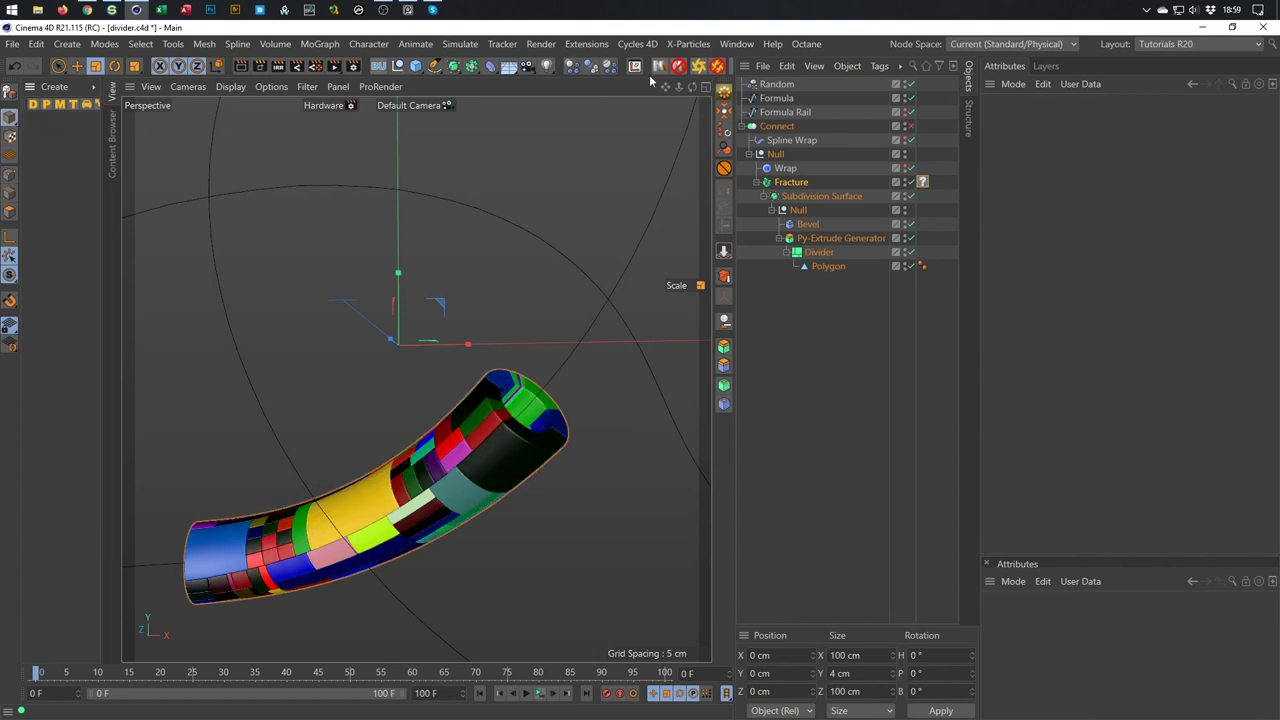
key("ctrl+s")
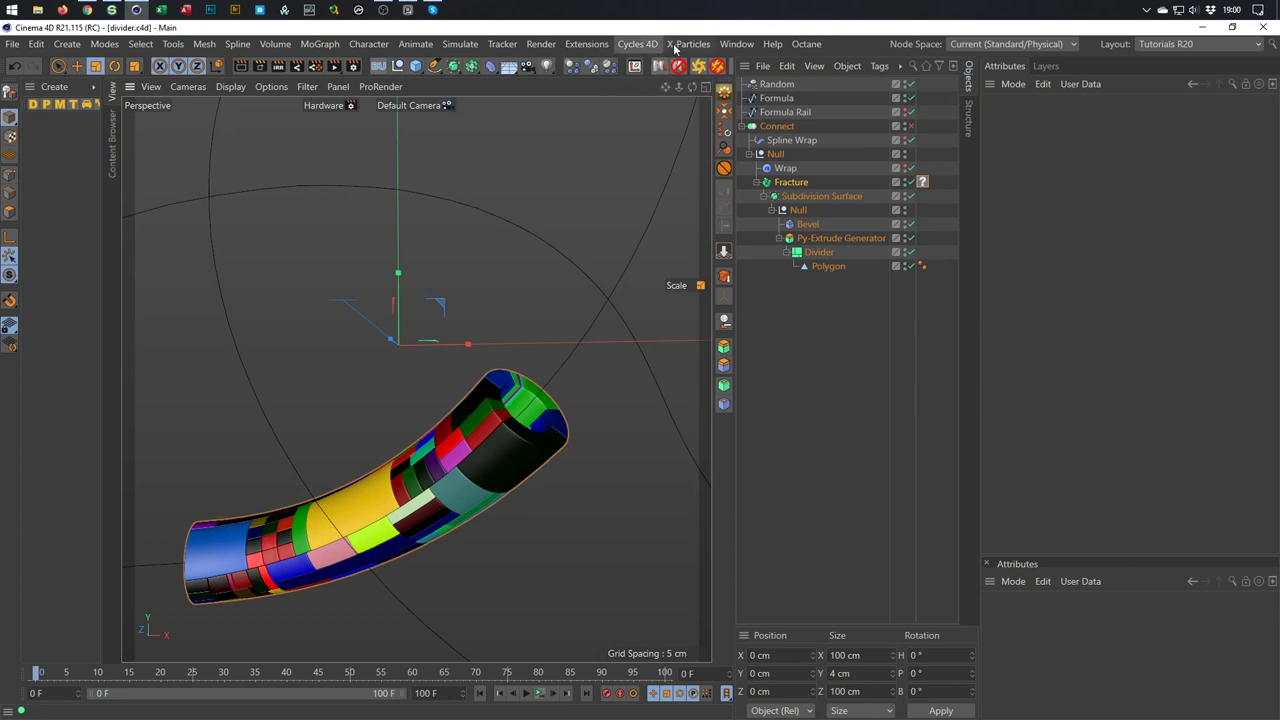
Open Octane's Live Viewer window and dock it at the bottom-left.
left_click(810, 45)
left_click(850, 86)
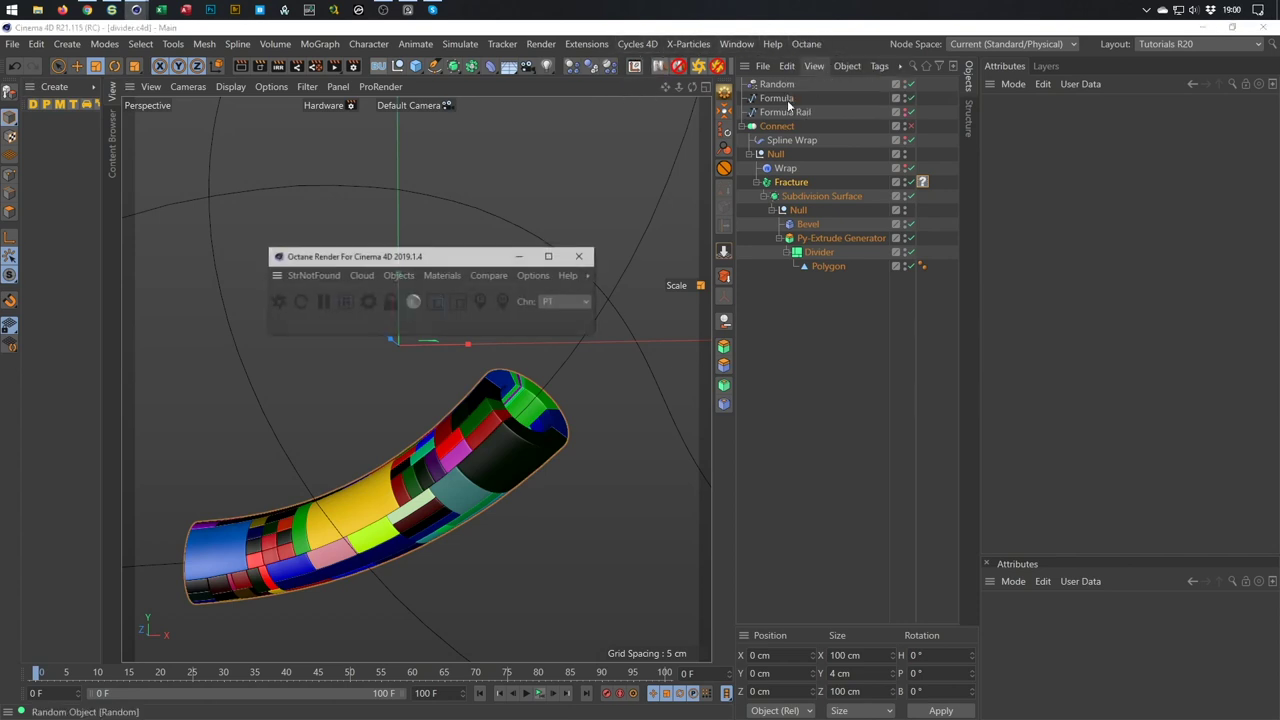
left_click_drag(472, 262, 225, 636)
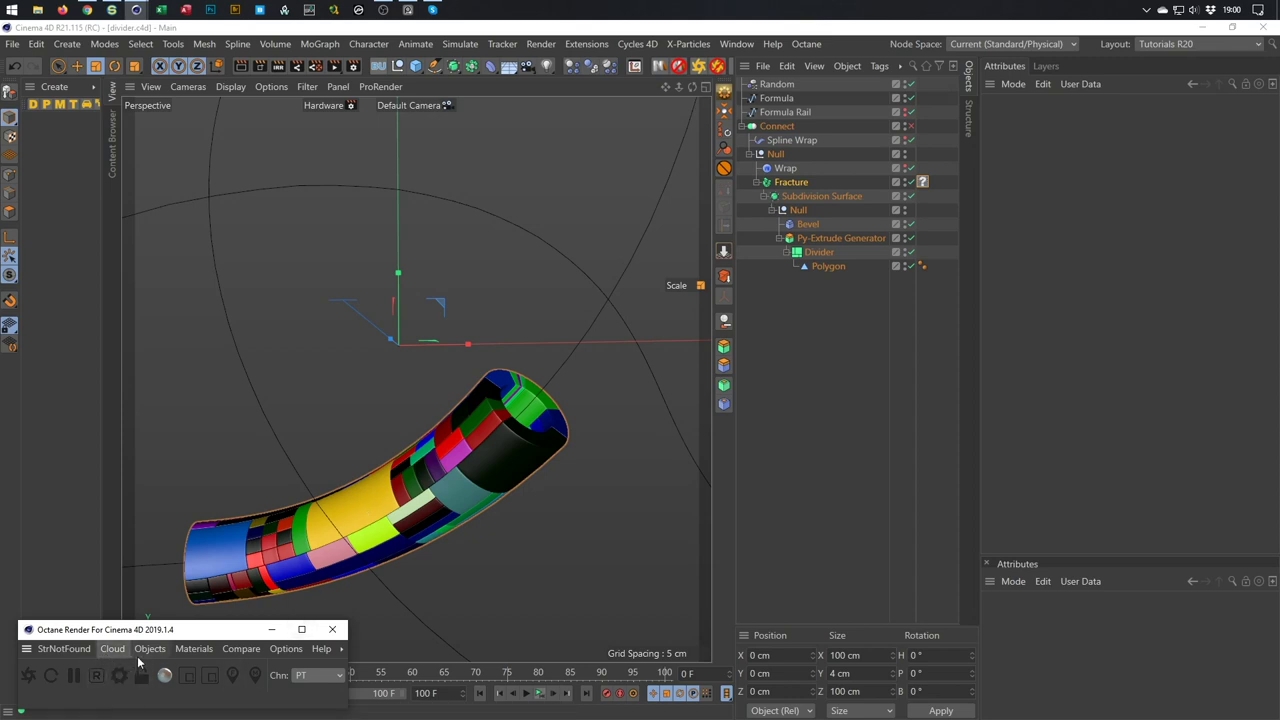
Open the Octane Node Editor from the Materials menu and start a live render of the tube.
left_click(194, 648)
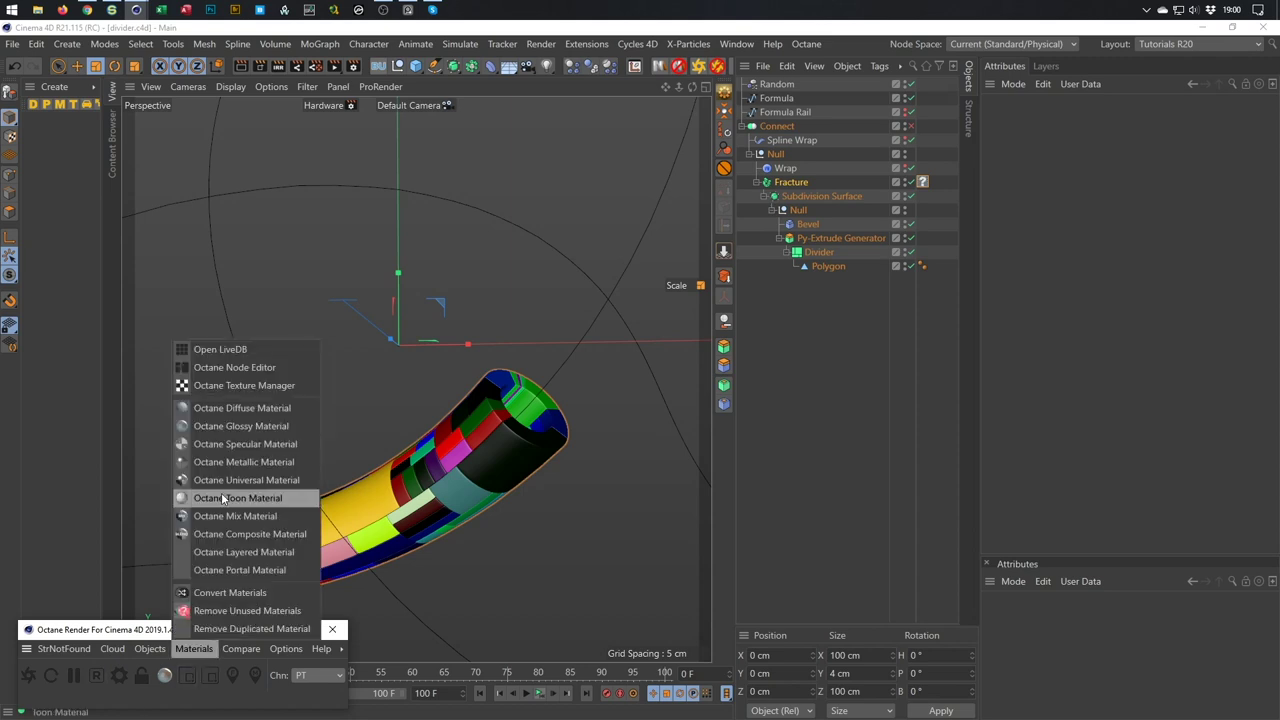
left_click(227, 367)
left_click_drag(465, 263, 217, 115)
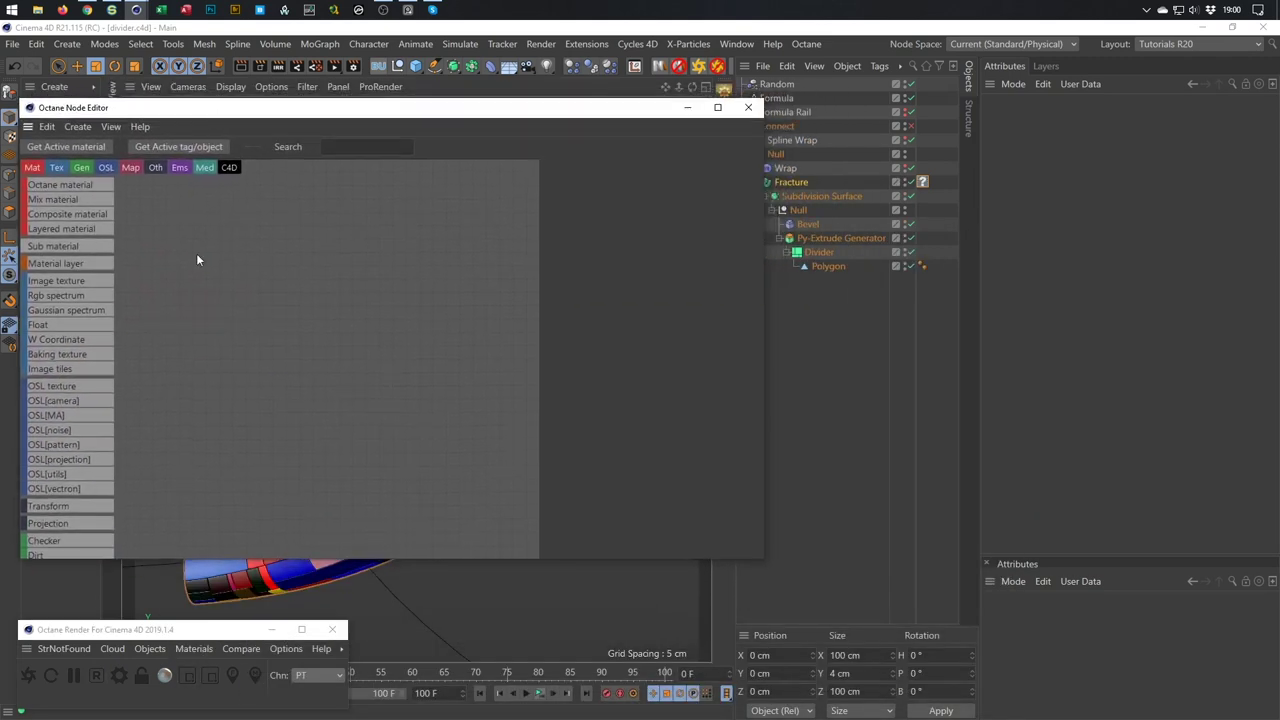
left_click(51, 675)
Load the Octane Rig Pro preset and uncheck Shadow Catcher ON in its BG & Floor settings.
left_click_drag(413, 266, 958, 281)
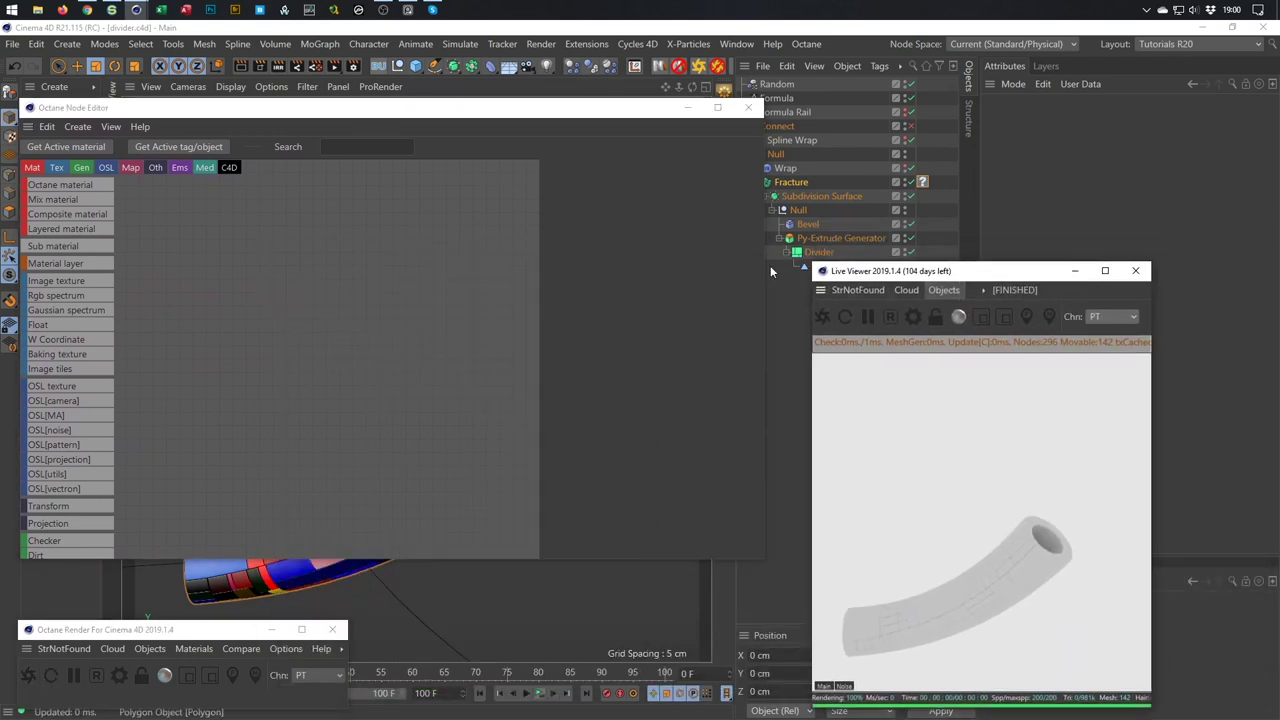
left_click(700, 66)
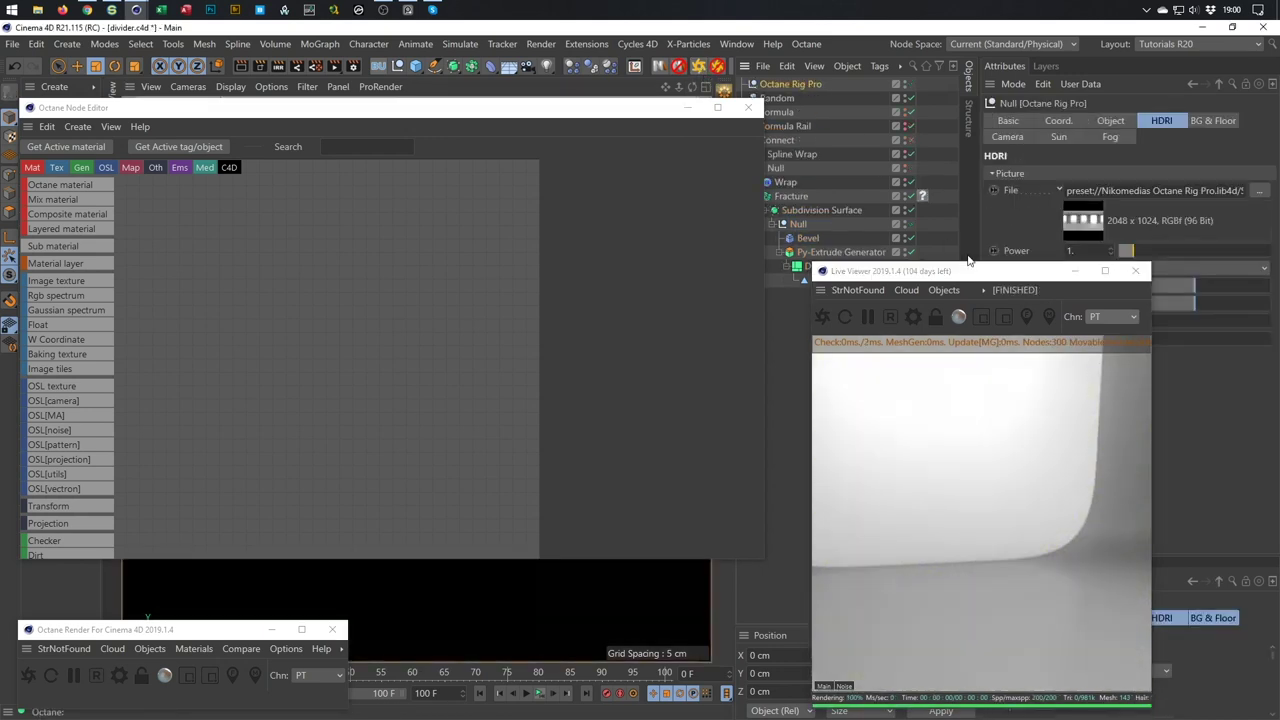
left_click_drag(980, 272, 770, 256)
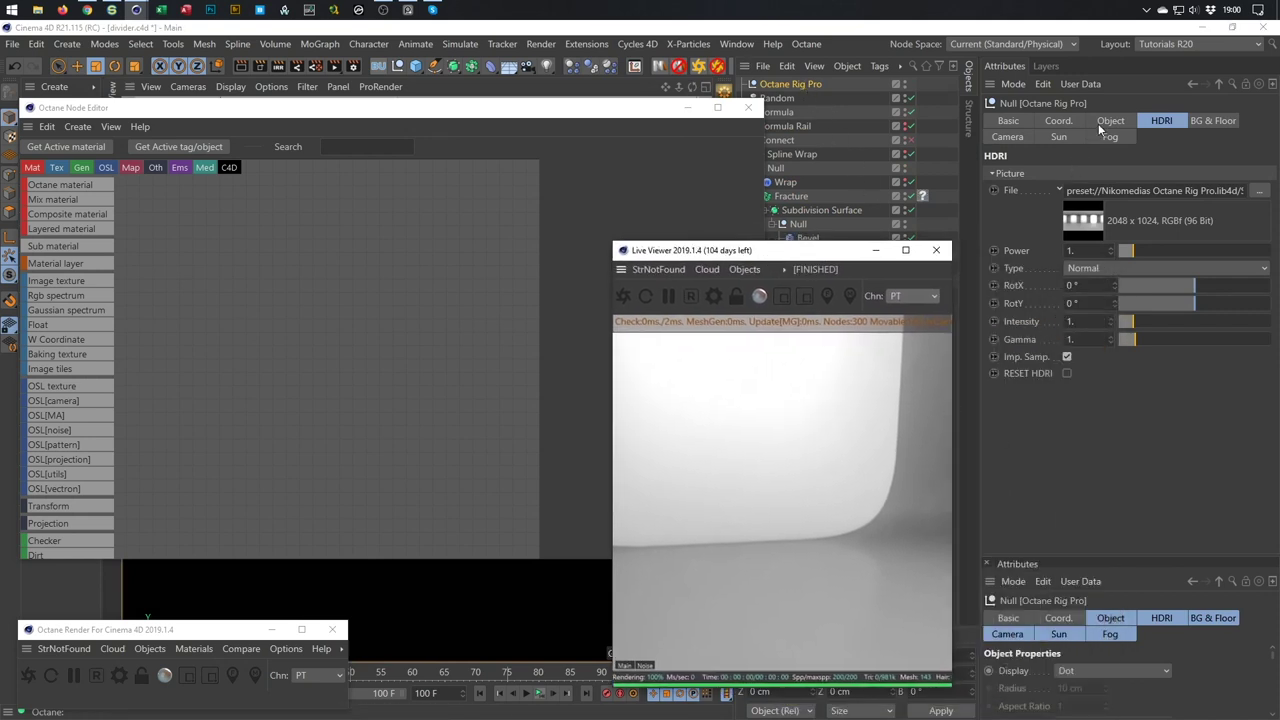
left_click(1213, 121)
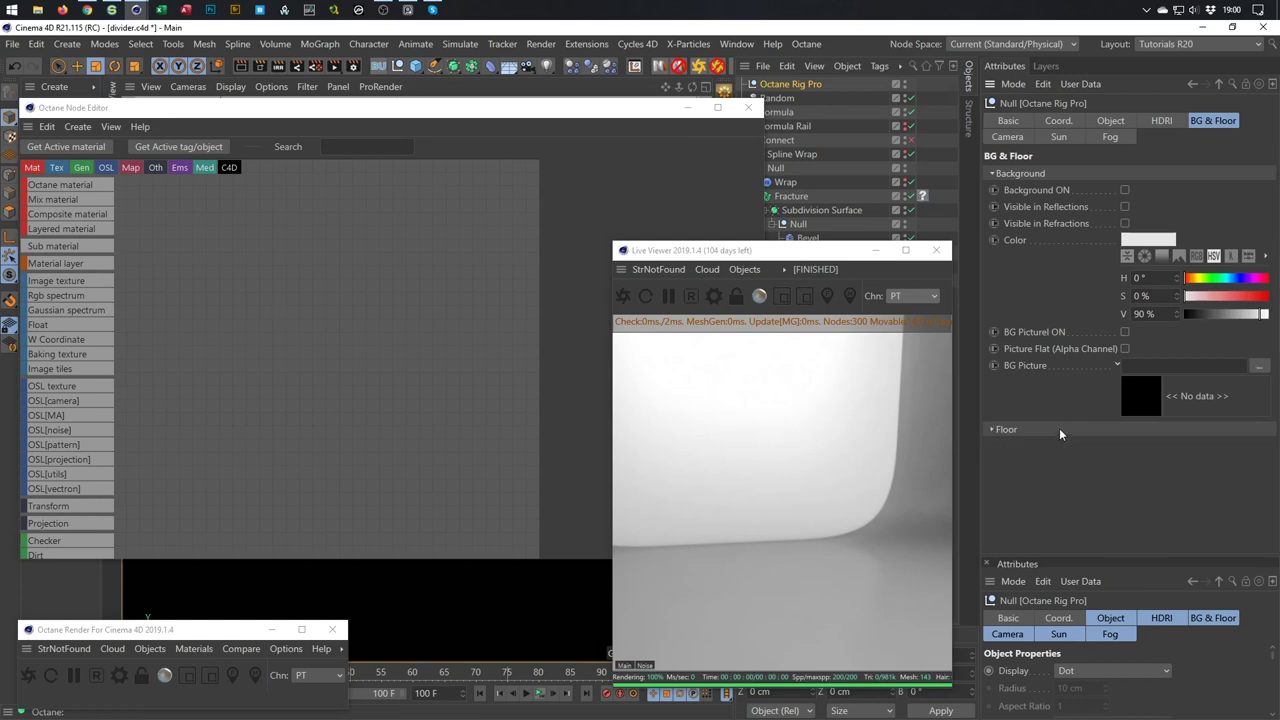
left_click(1110, 462)
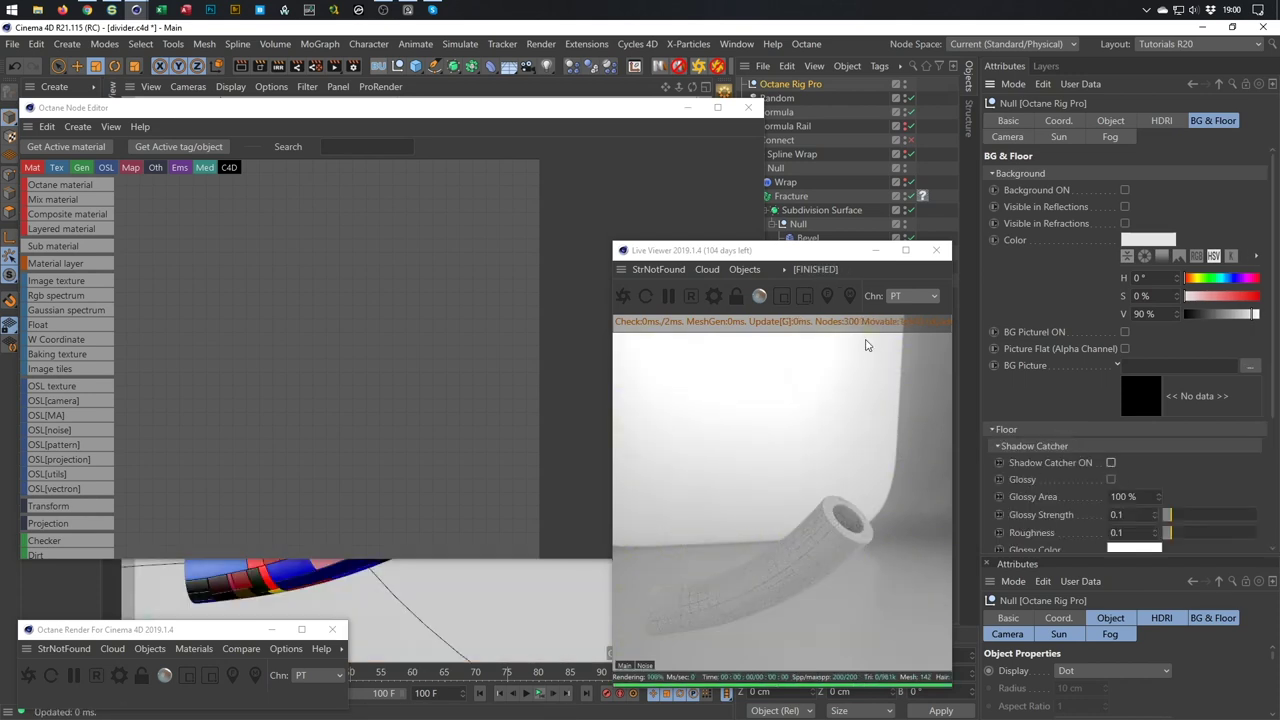
left_click_drag(841, 257, 1064, 242)
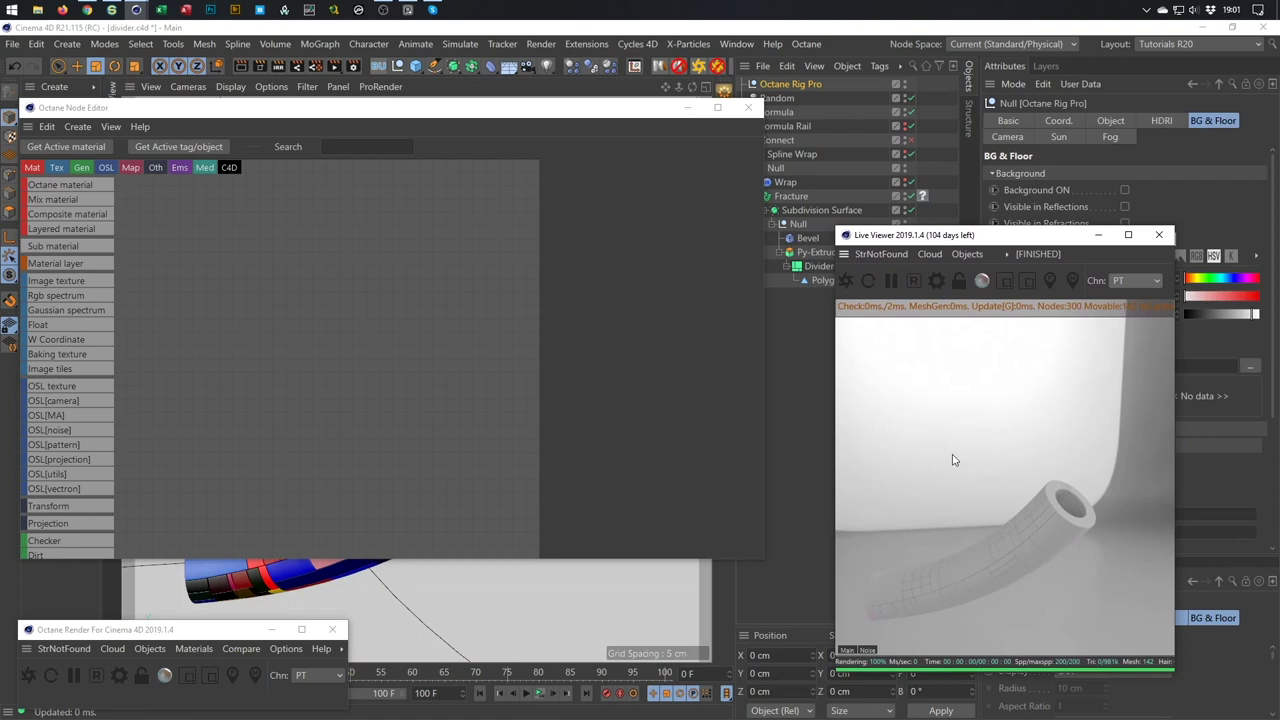
left_click(770, 518)
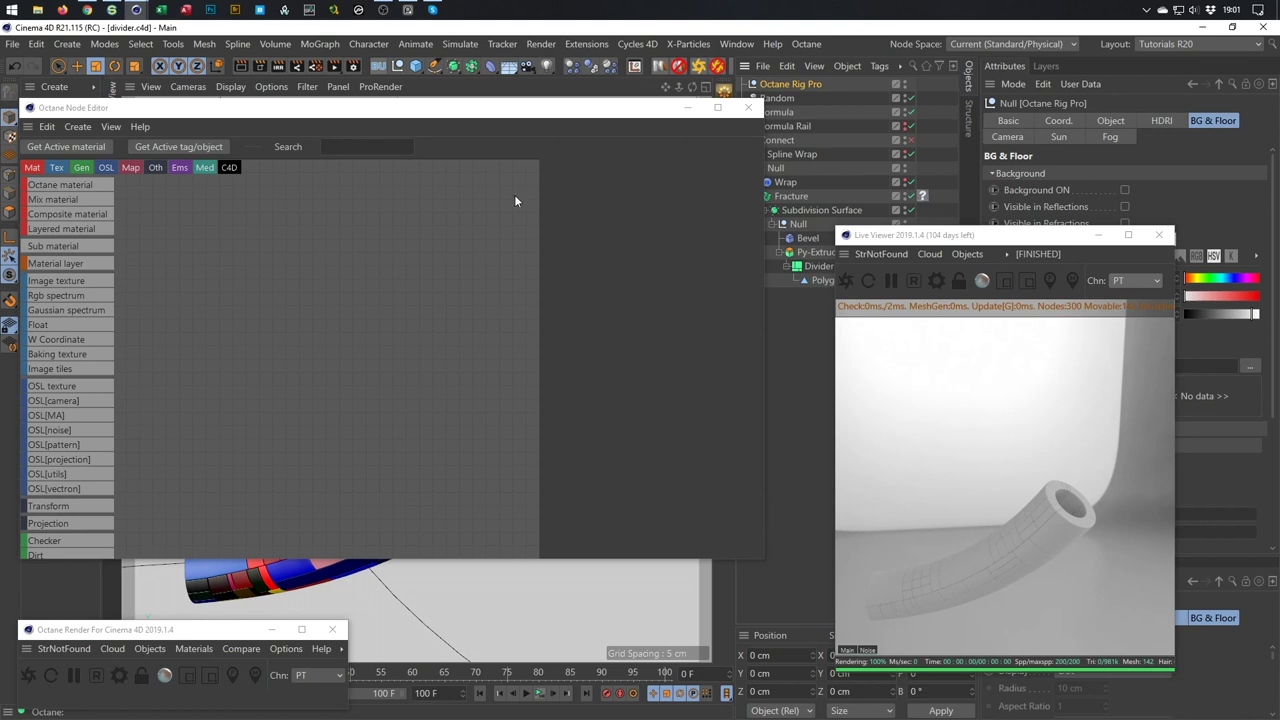
Add an Octane Composite material with a new Material1 set to Glossy using the GGX BRDF.
left_click(75, 215)
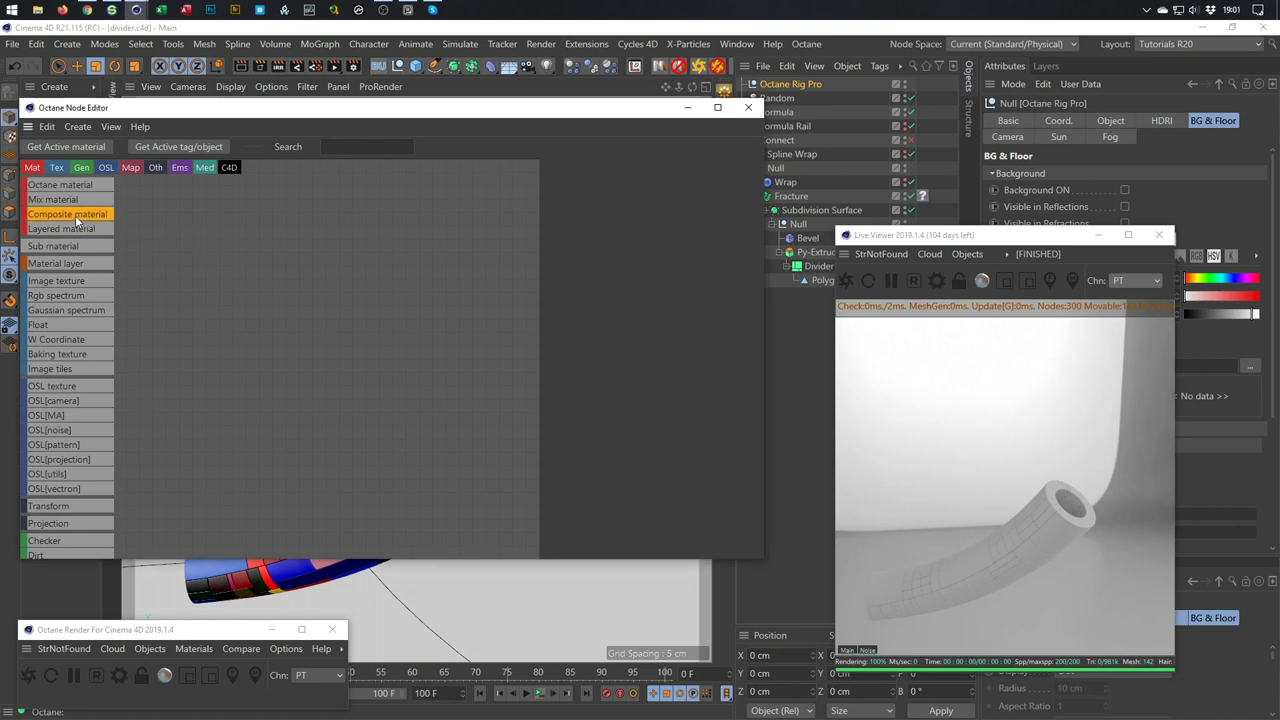
left_click_drag(77, 213, 383, 240)
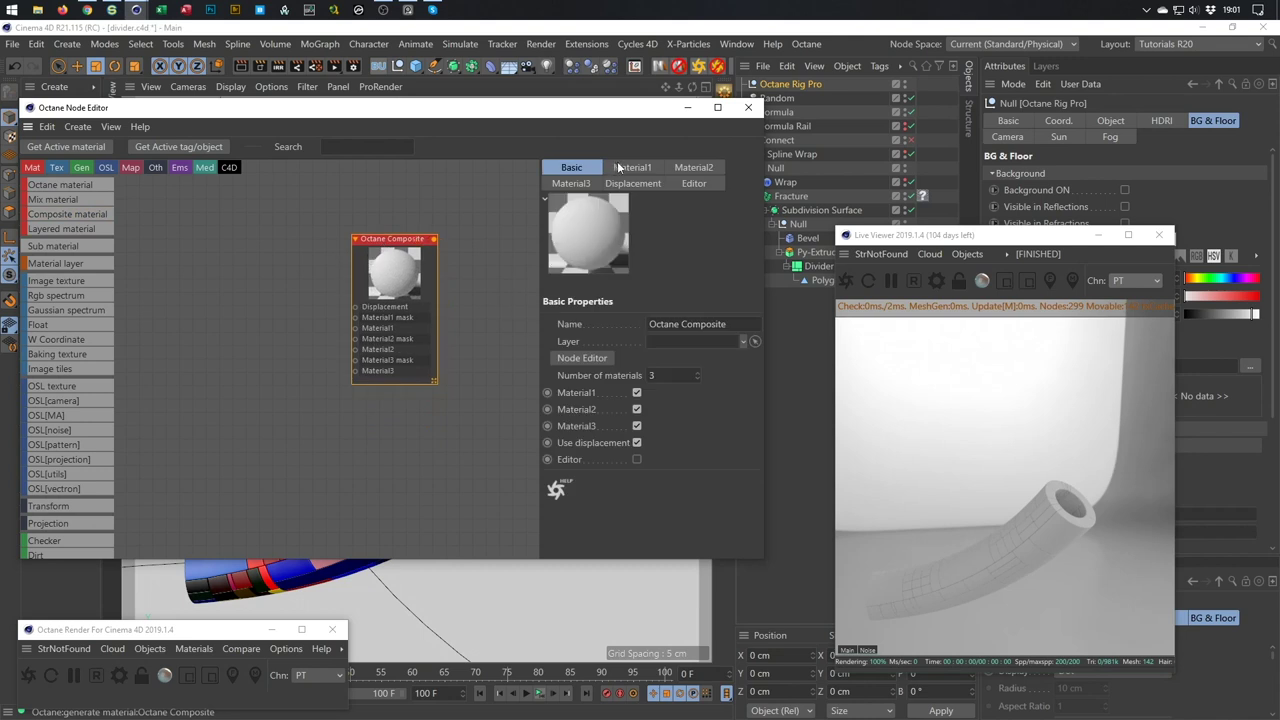
left_click(620, 167)
left_click(603, 318)
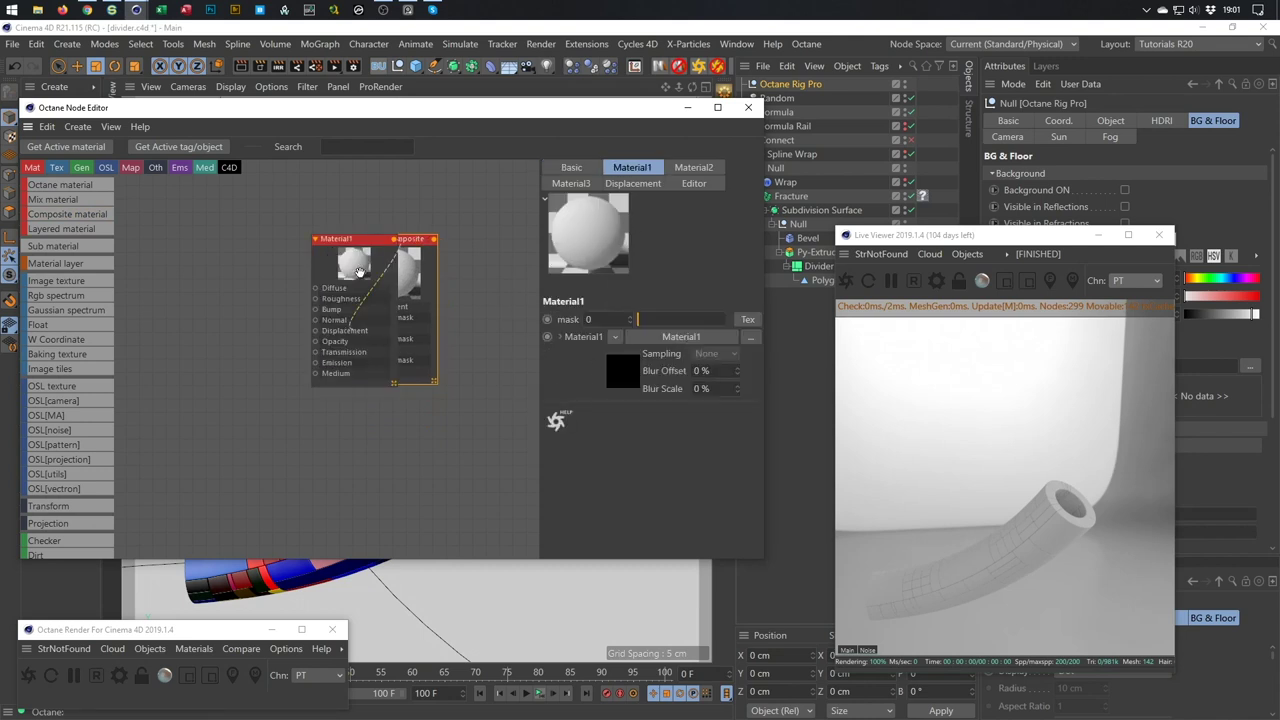
left_click_drag(353, 241, 263, 181)
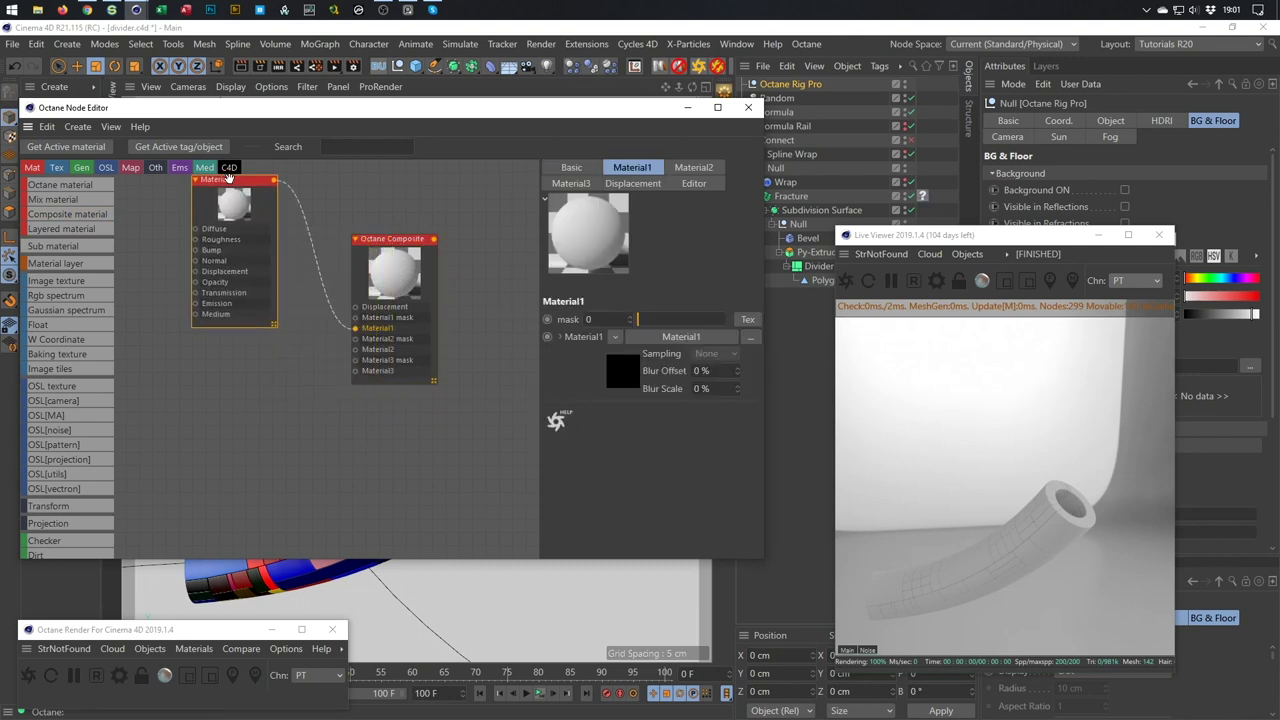
left_click(573, 168)
left_click(647, 290)
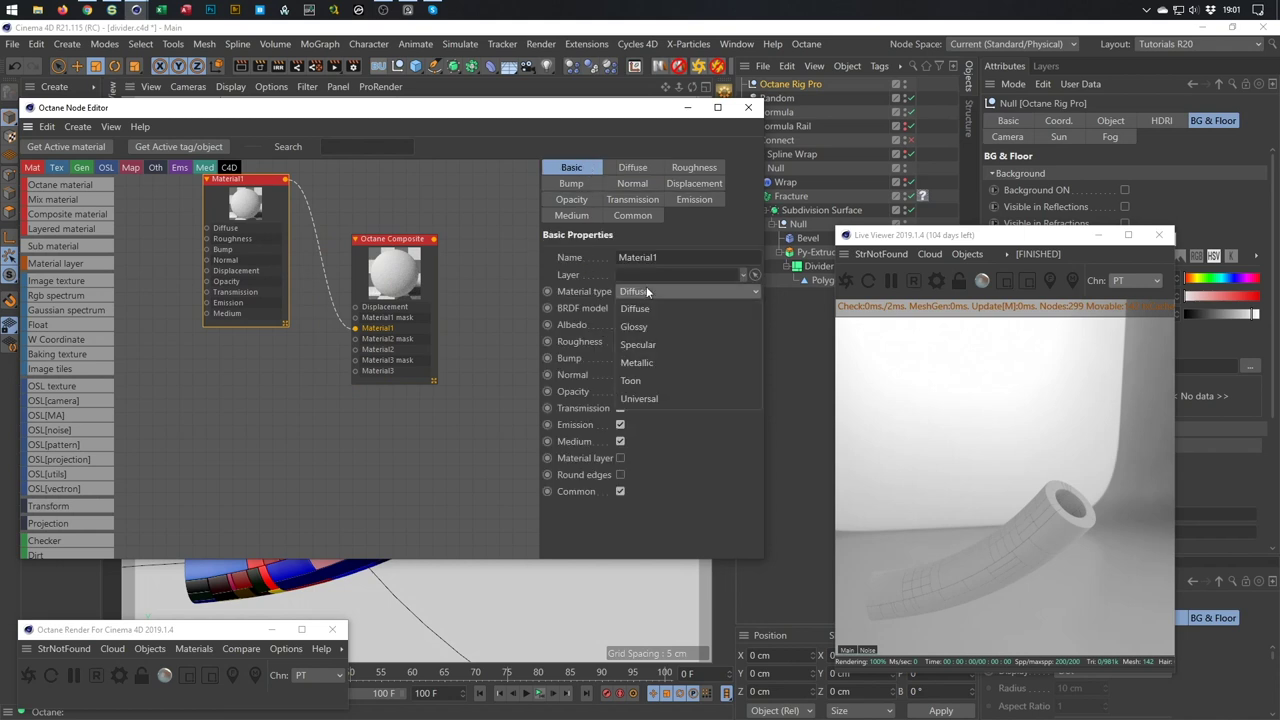
left_click(658, 316)
left_click(656, 325)
left_click(665, 377)
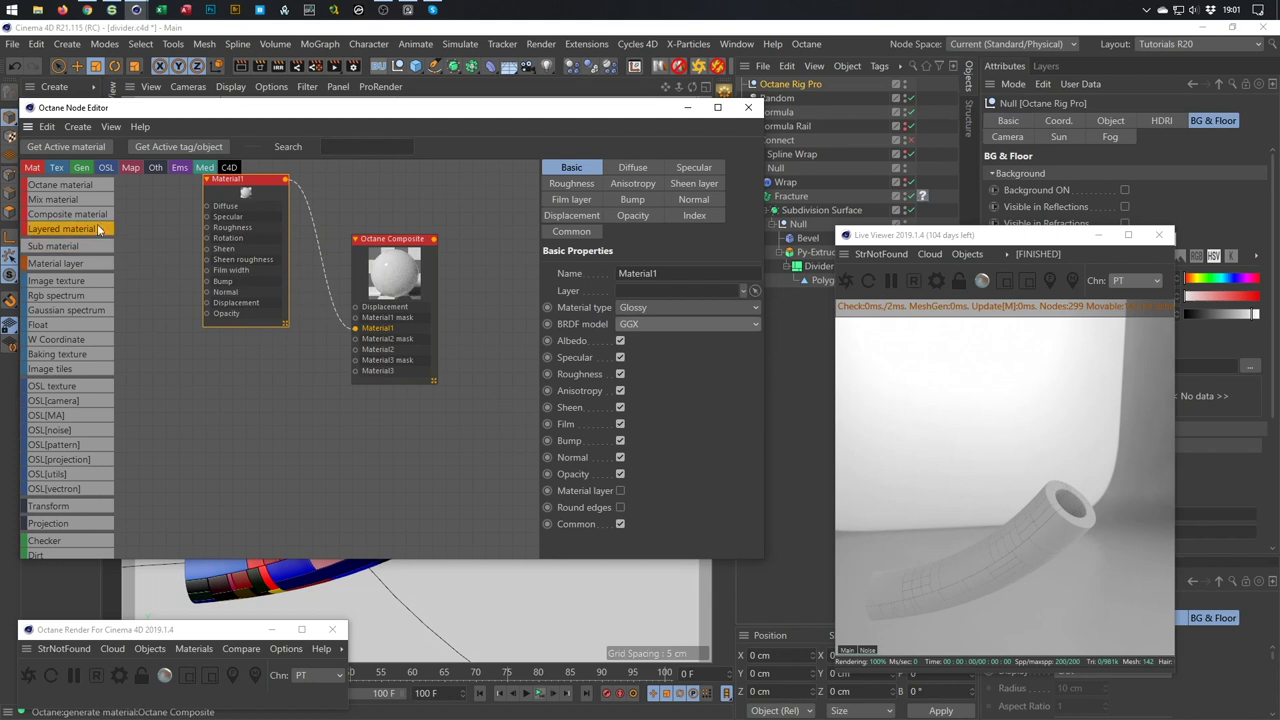
Wire an RGB spectrum into Diffuse and a 0.064171 float into Roughness, then apply it to Fracture.
scroll(84, 258, "up", 1)
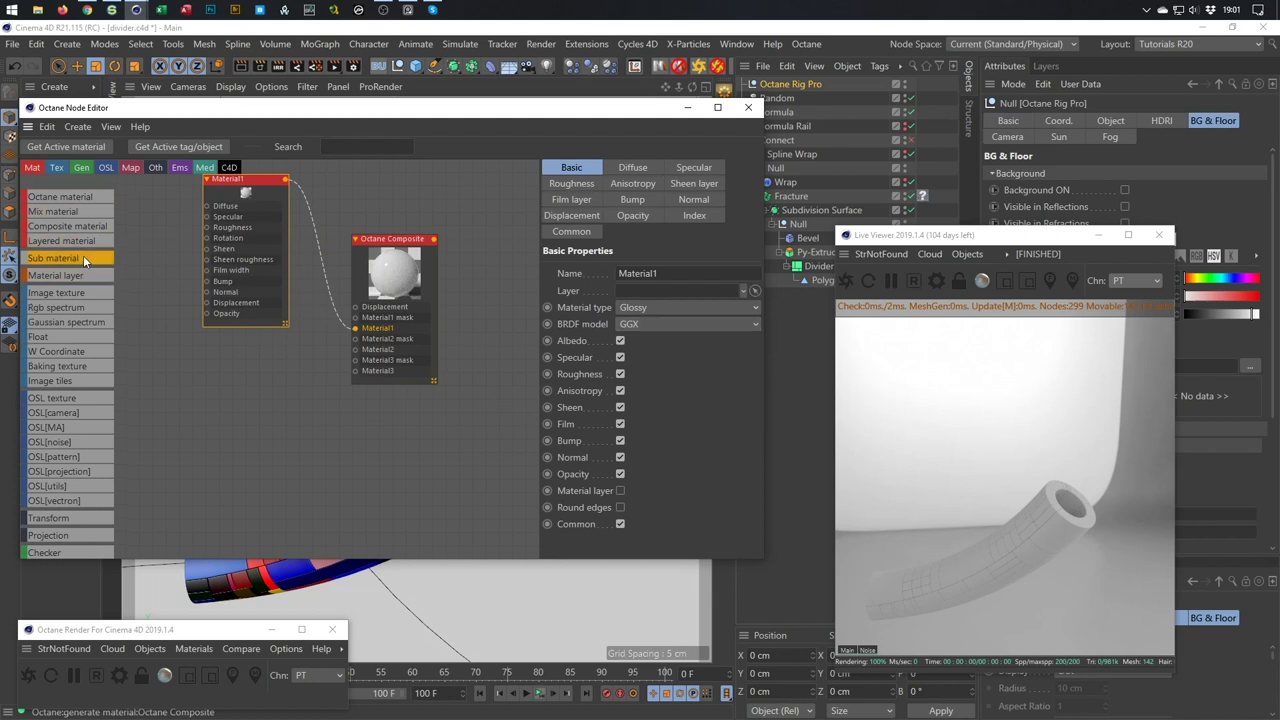
left_click_drag(56, 307, 207, 206)
left_click_drag(48, 334, 210, 228)
left_click(142, 246)
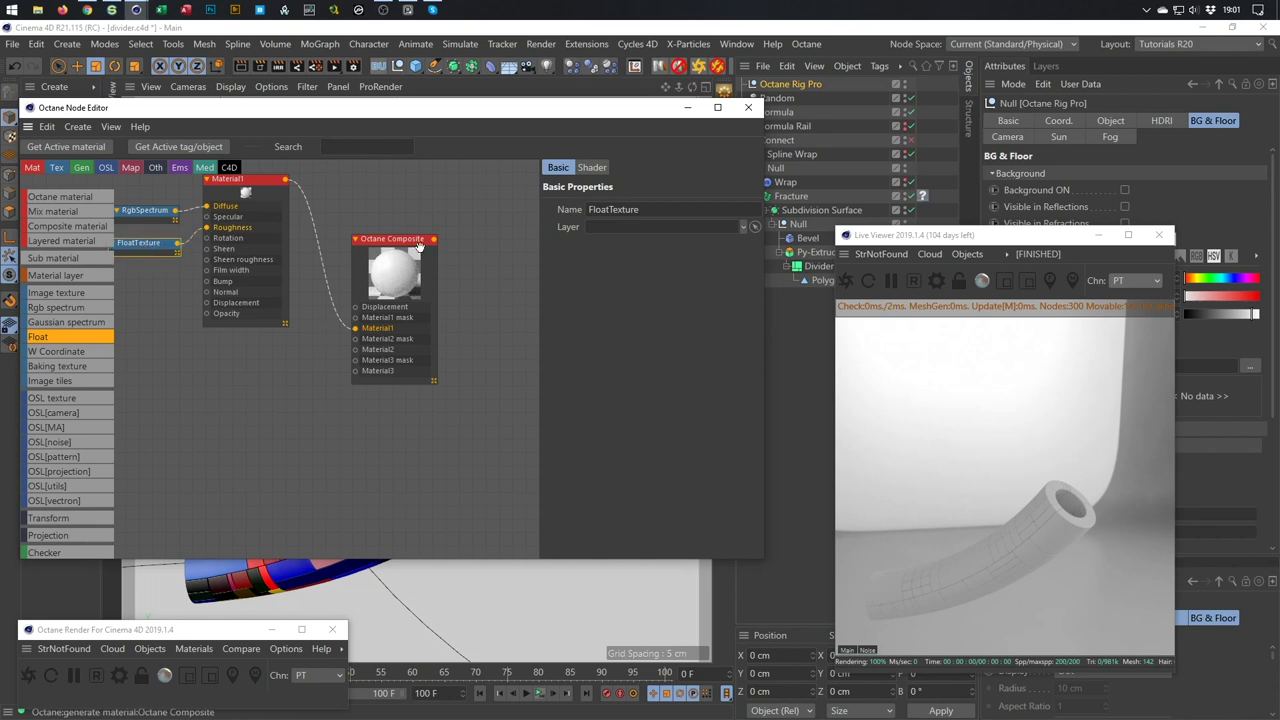
left_click(604, 168)
left_click(639, 204)
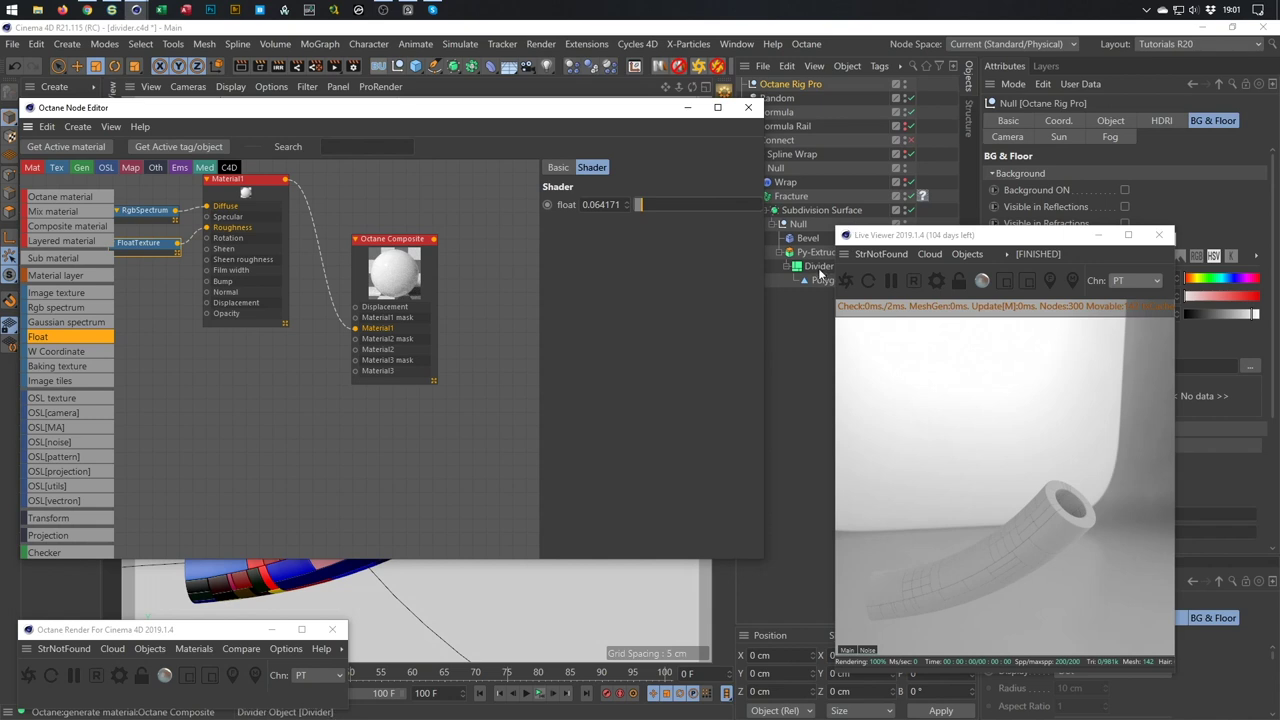
left_click_drag(290, 107, 281, 277)
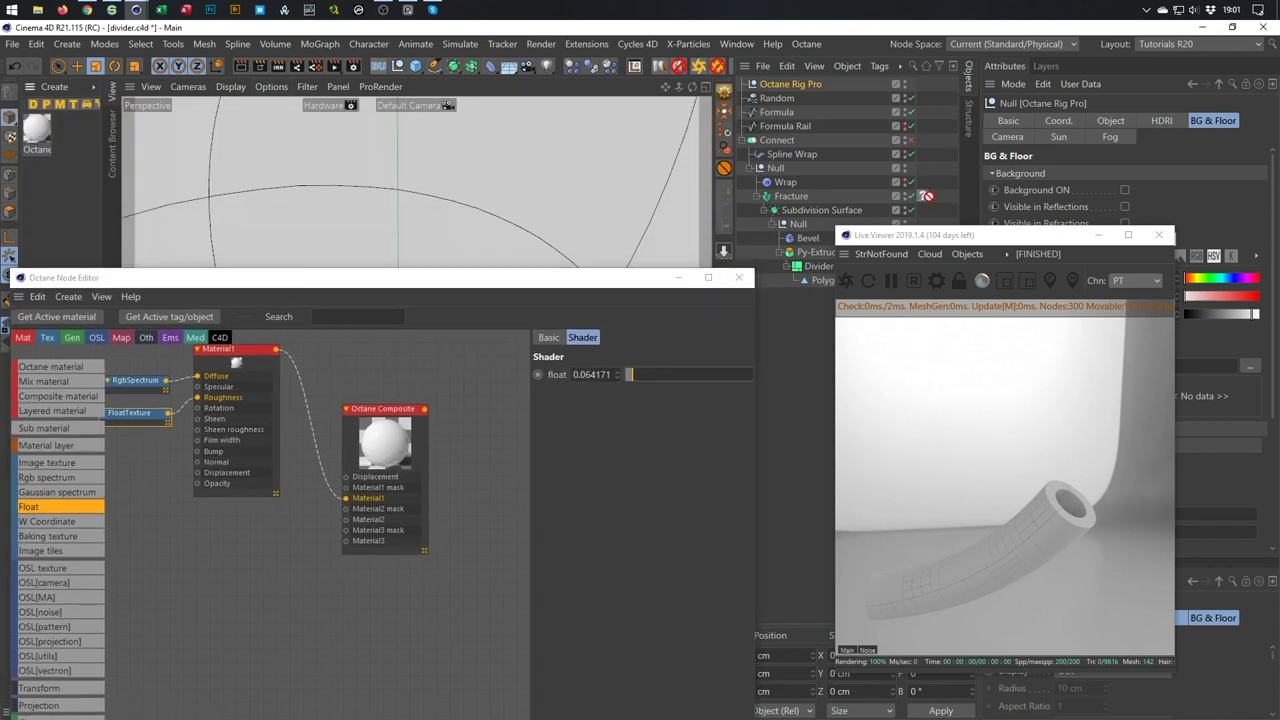
left_click(923, 198)
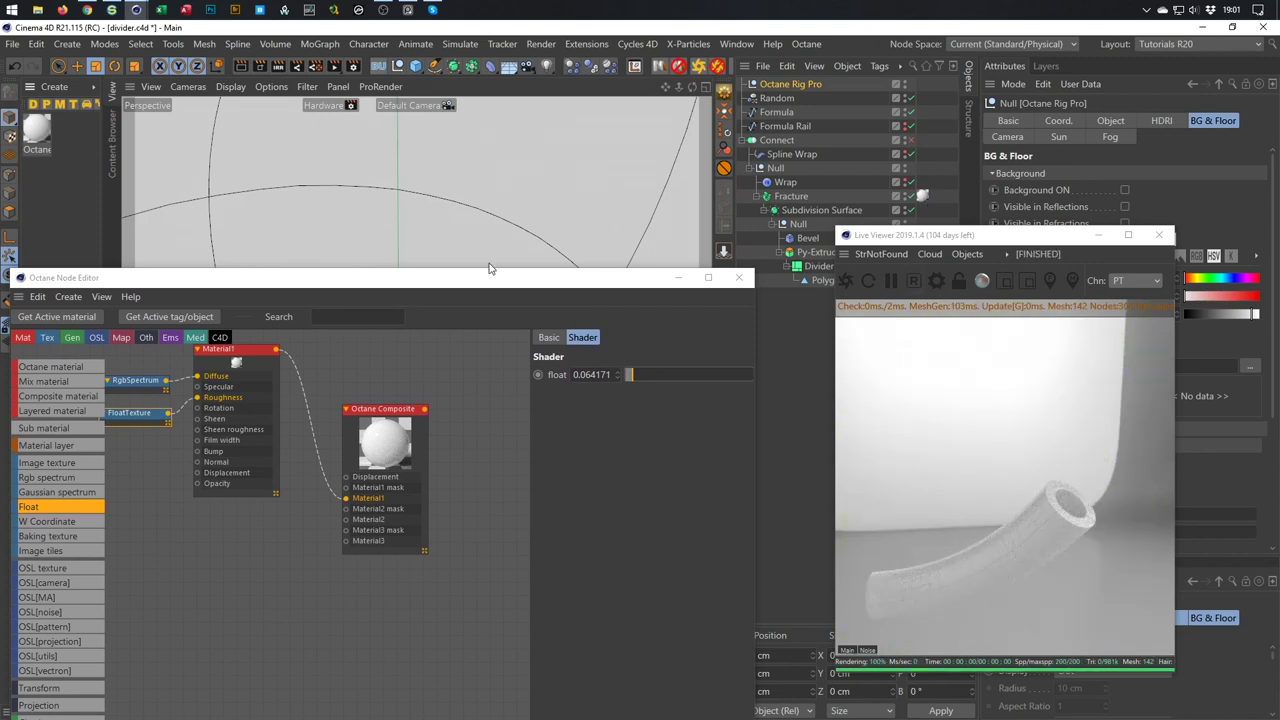
left_click_drag(480, 278, 485, 145)
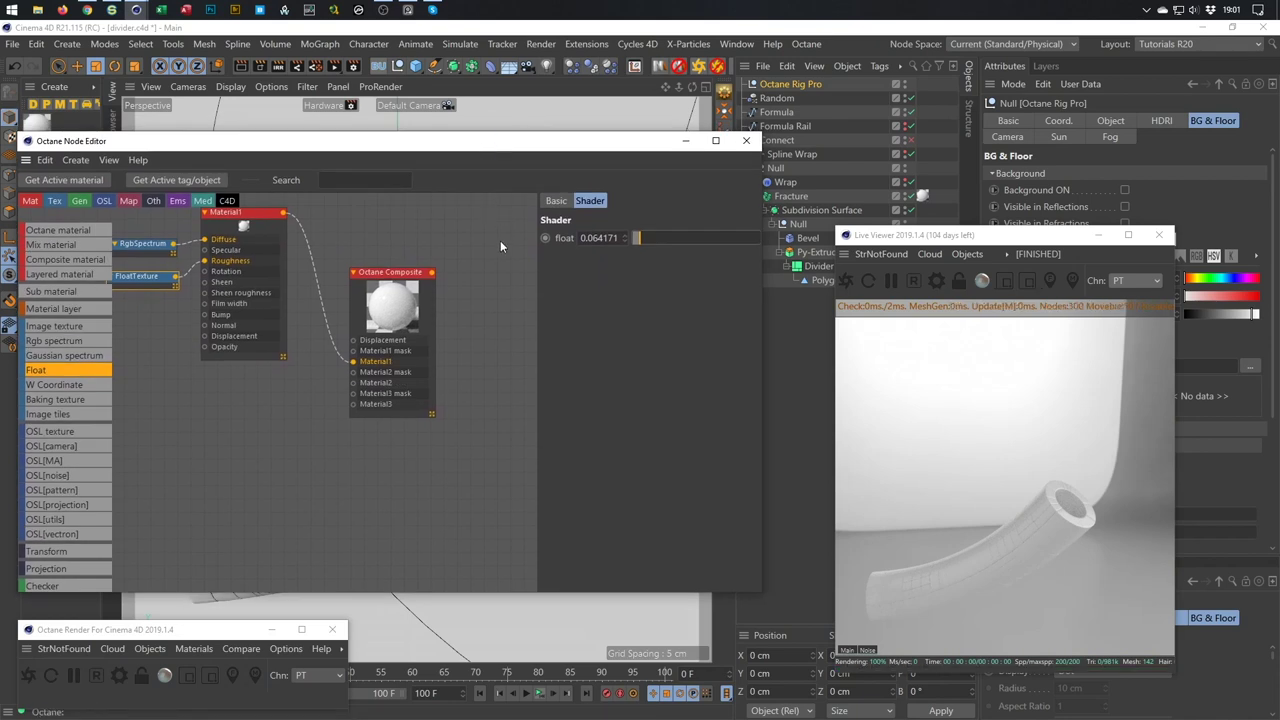
Add Material2 in the Composite's second slot, set to Metallic type with the Beckmann BRDF.
left_click(395, 277)
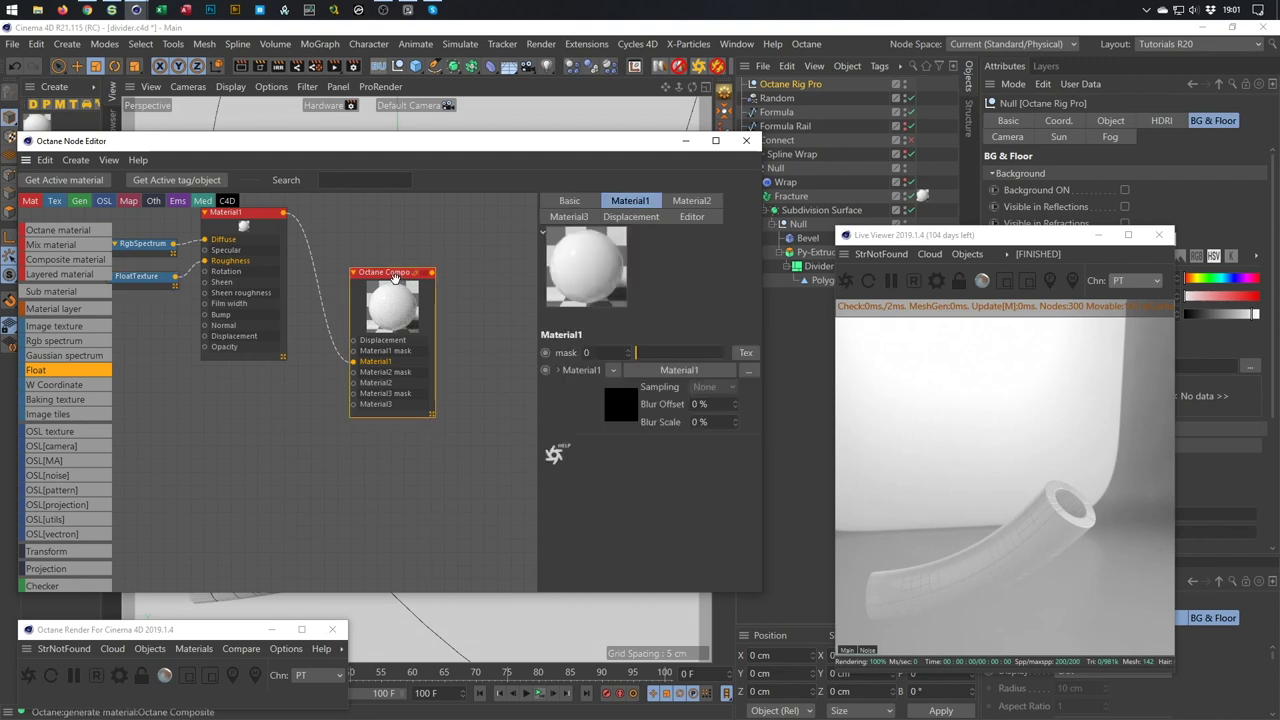
left_click(697, 202)
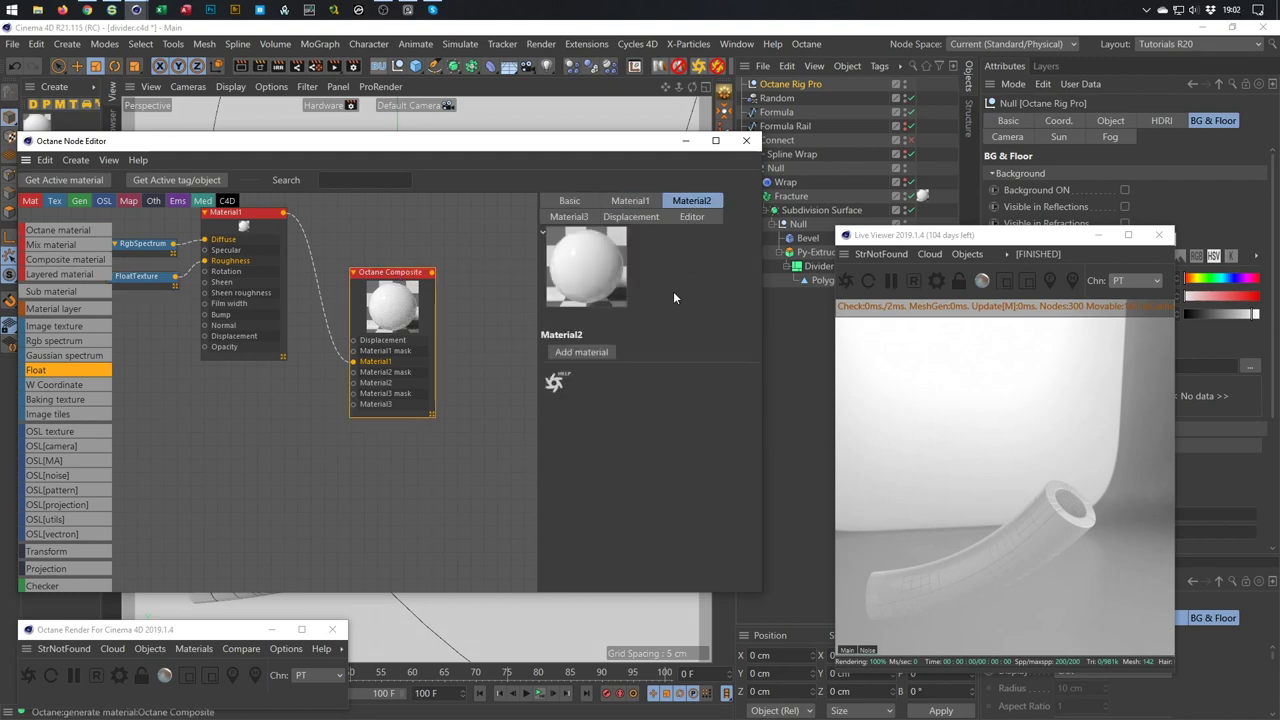
left_click(596, 353)
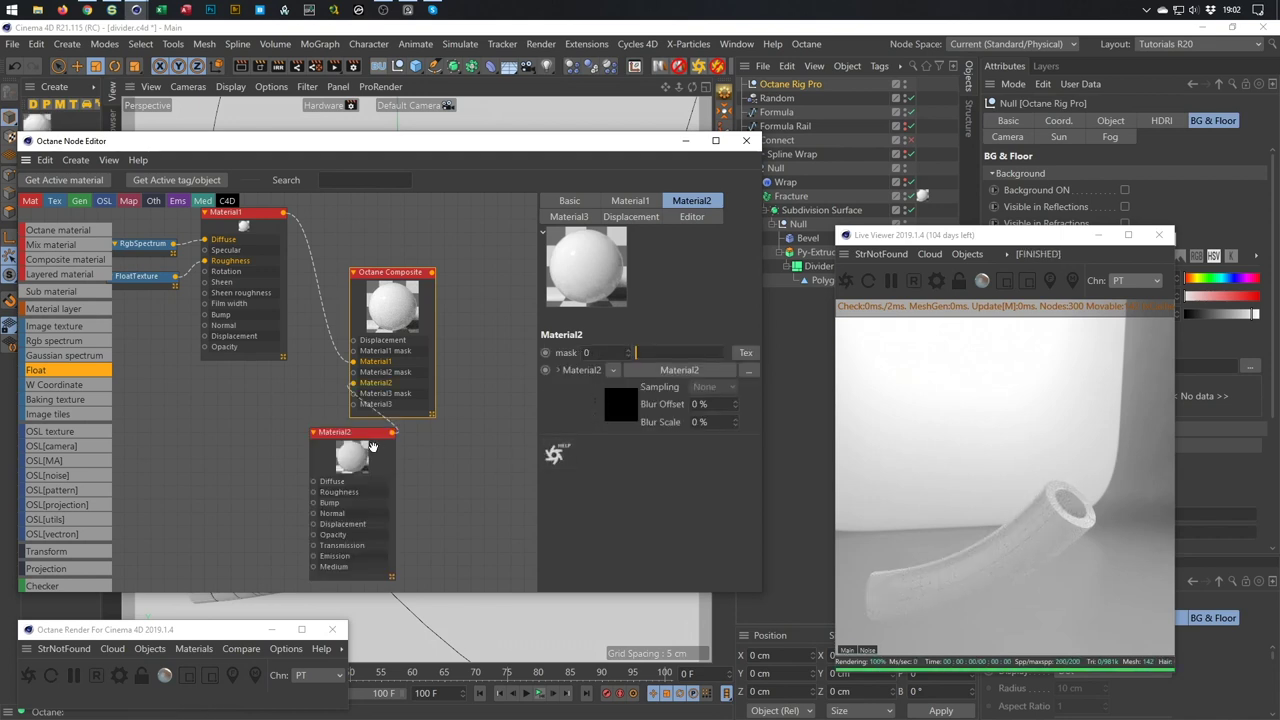
left_click_drag(363, 441, 265, 440)
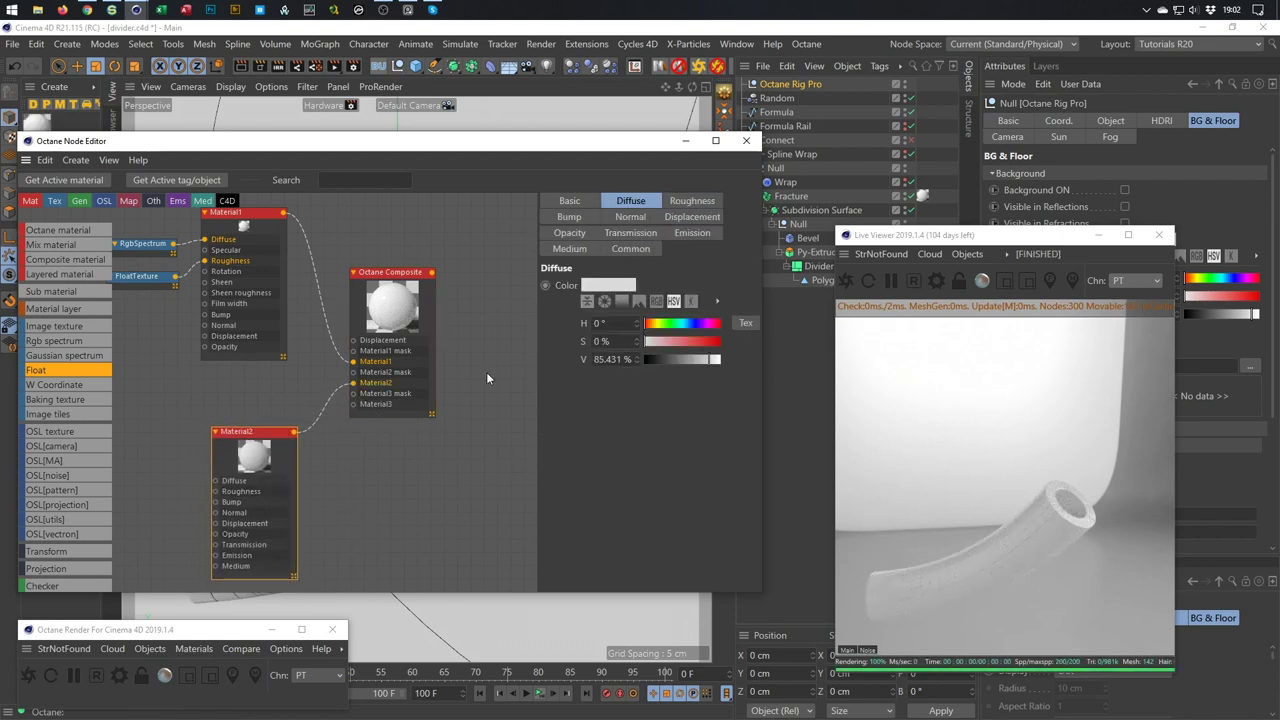
left_click(569, 201)
left_click(636, 325)
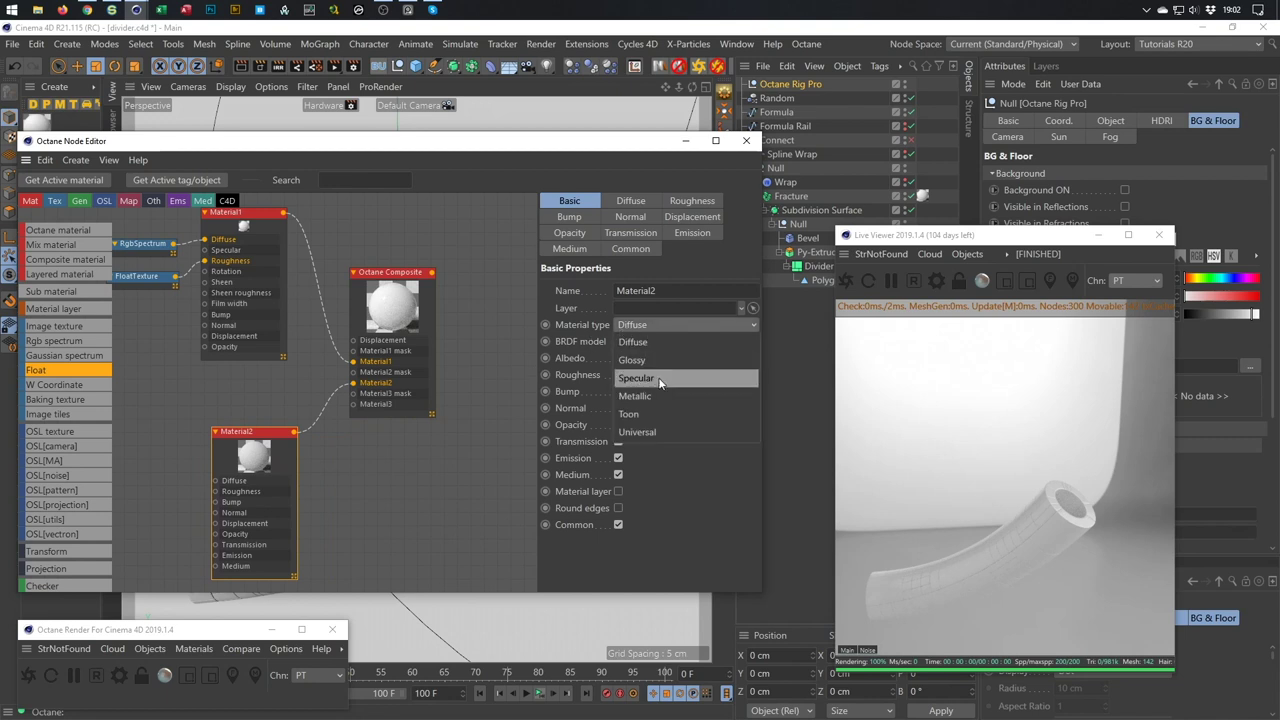
left_click(653, 397)
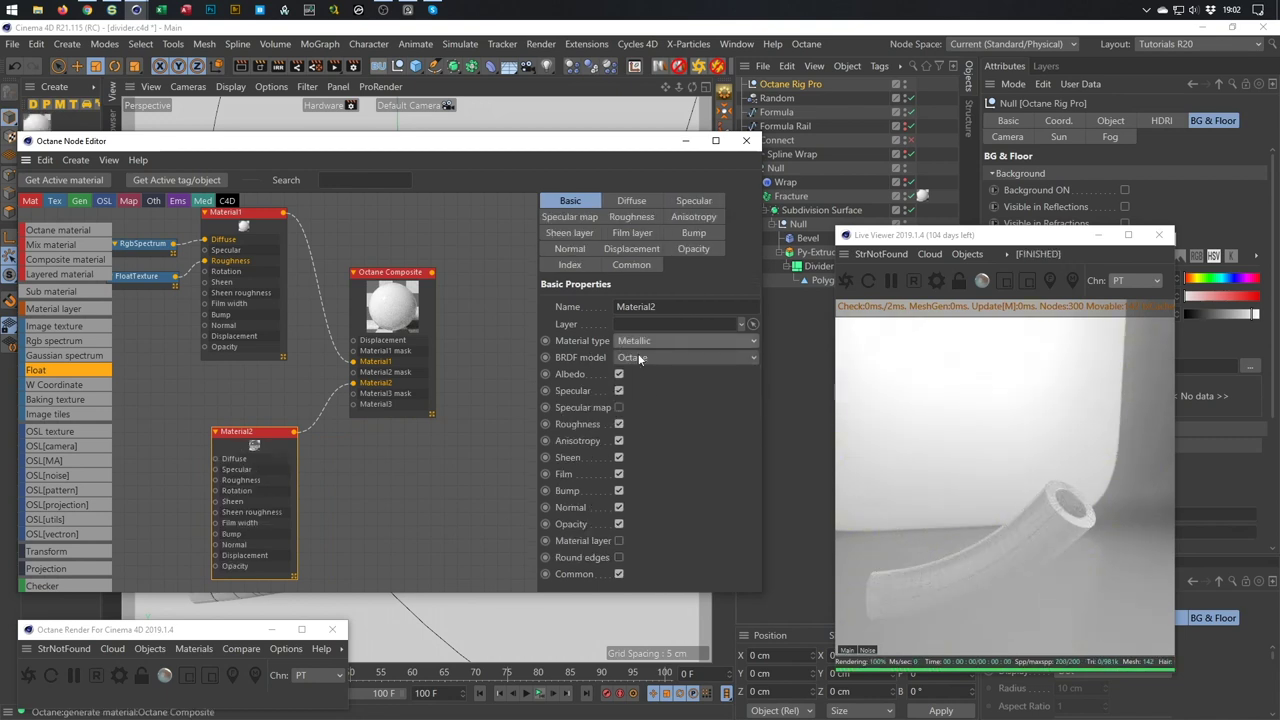
left_click(638, 356)
left_click(640, 393)
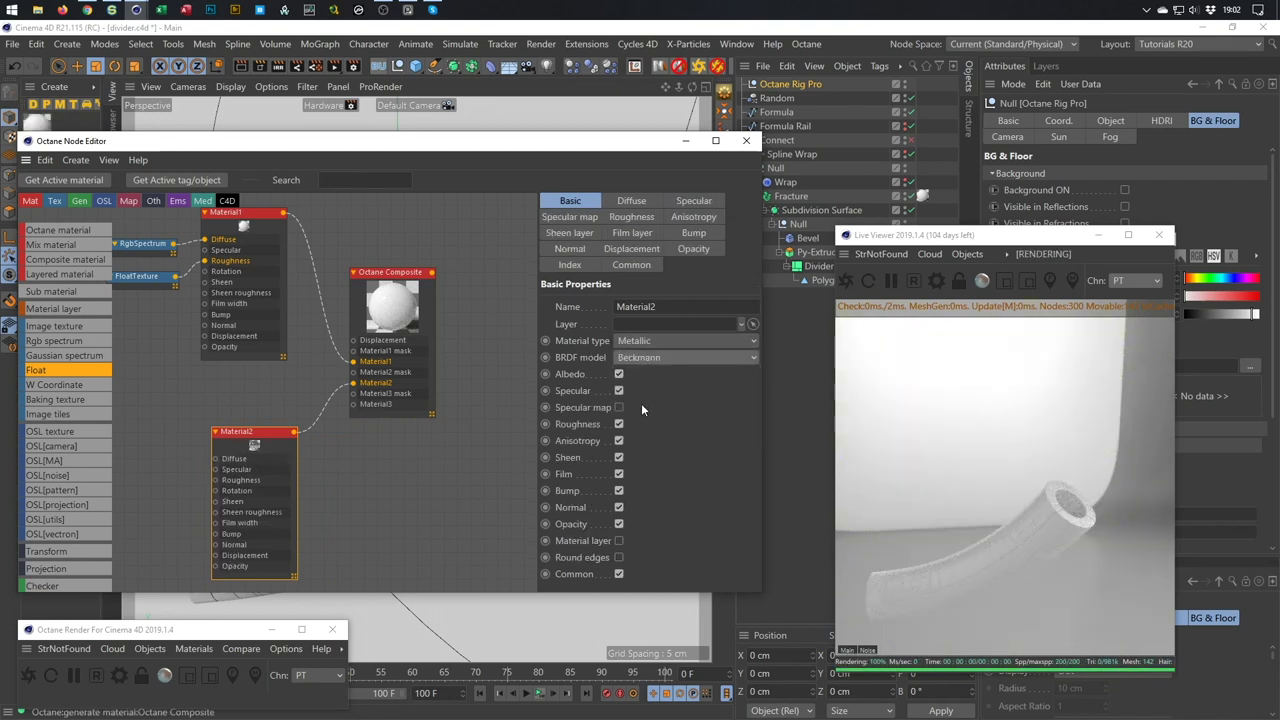
left_click_drag(236, 434, 220, 434)
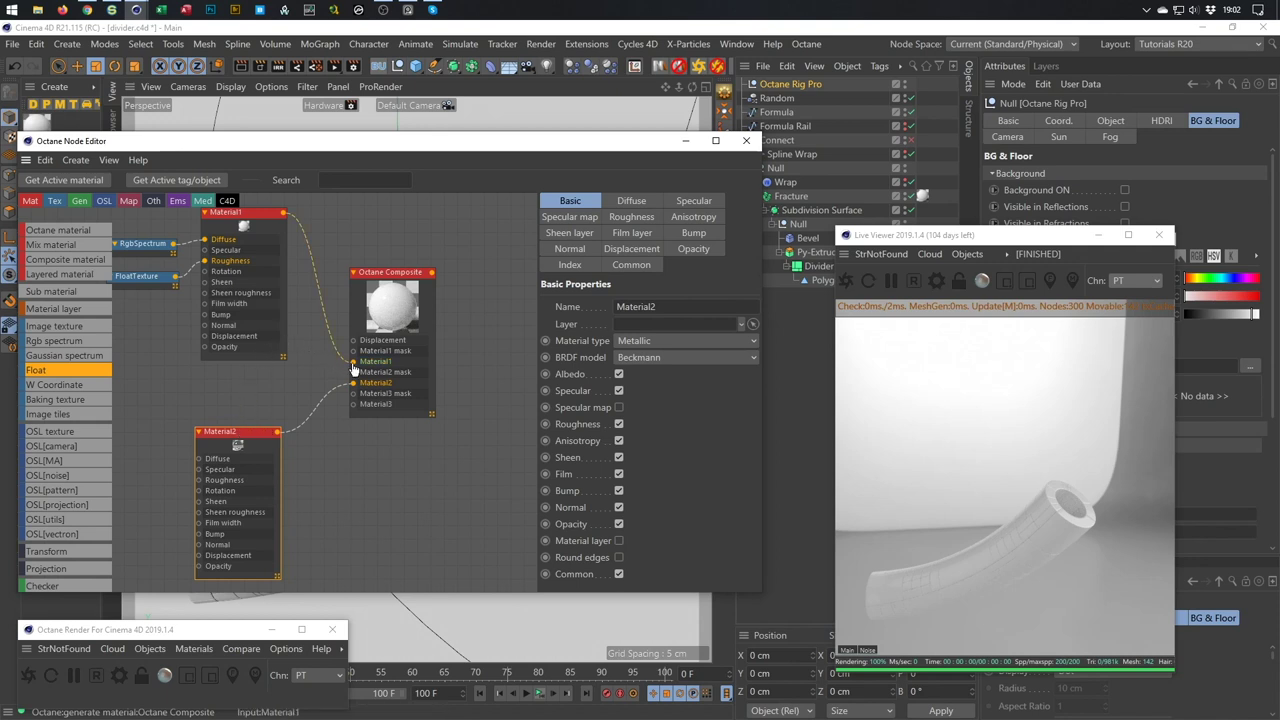
middle_click_drag(238, 434, 281, 412)
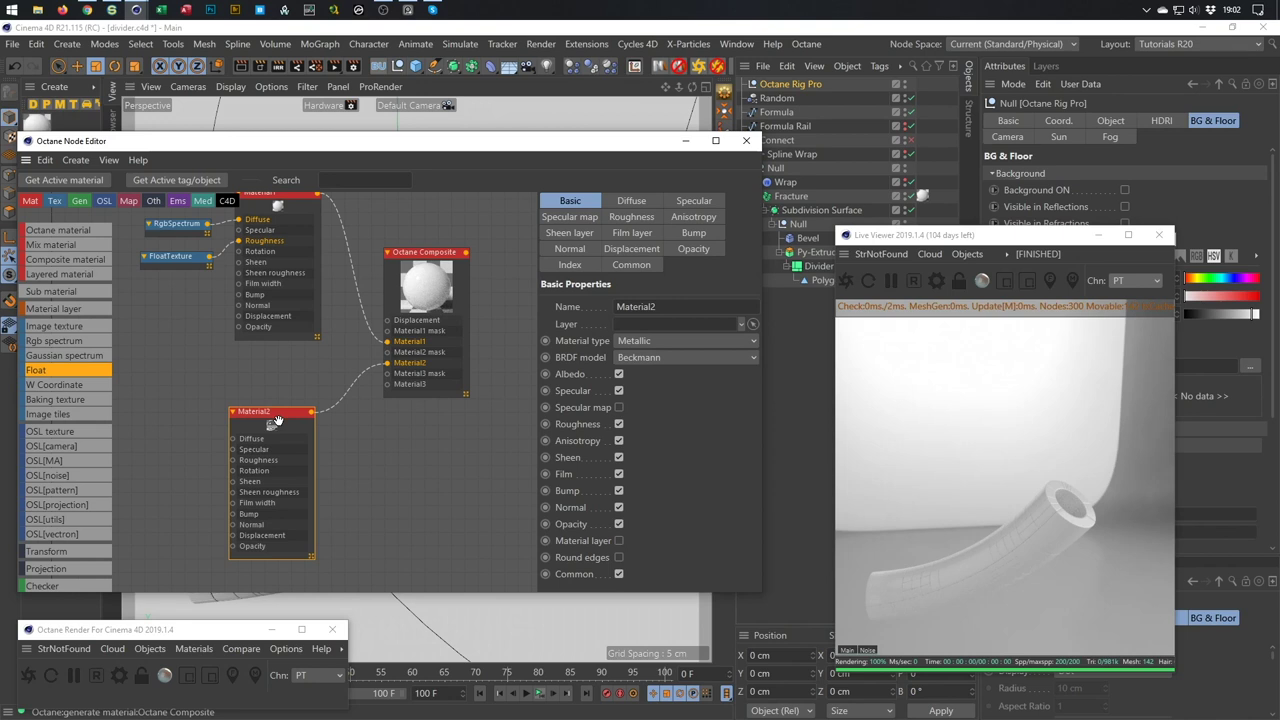
Set Material2's metallic reflection mode to IOR + color.
left_click(570, 265)
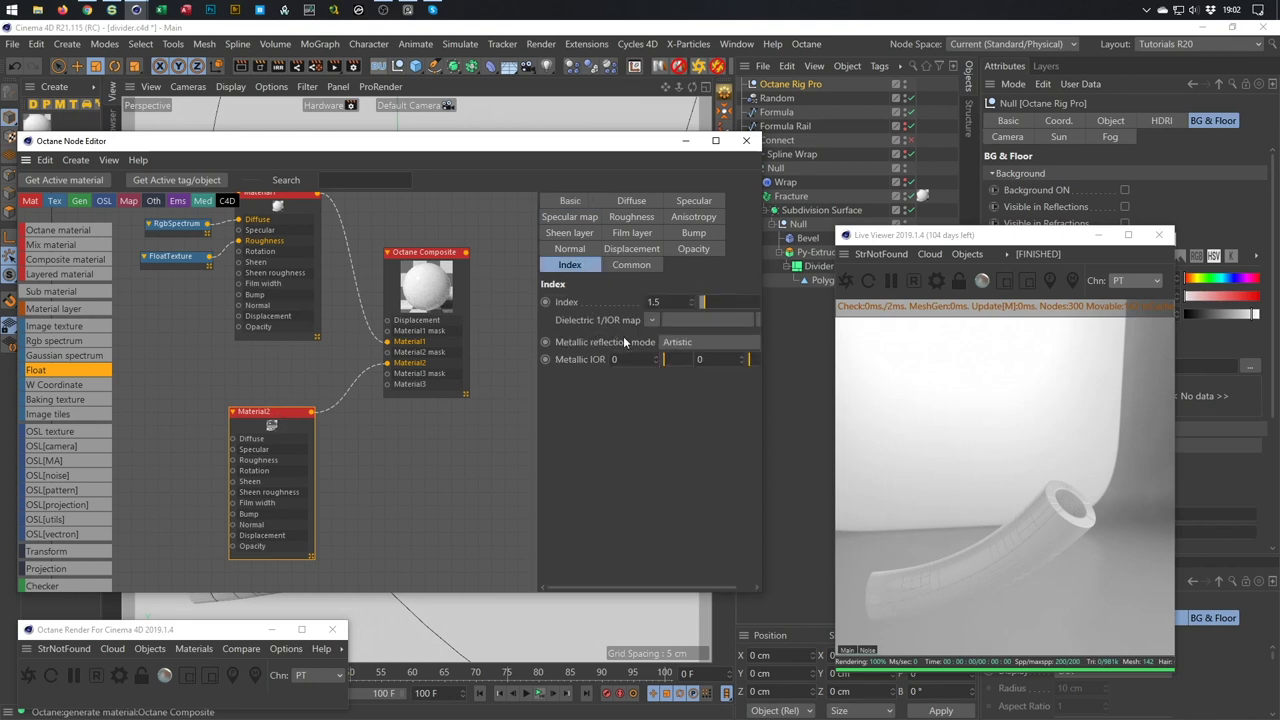
left_click(700, 343)
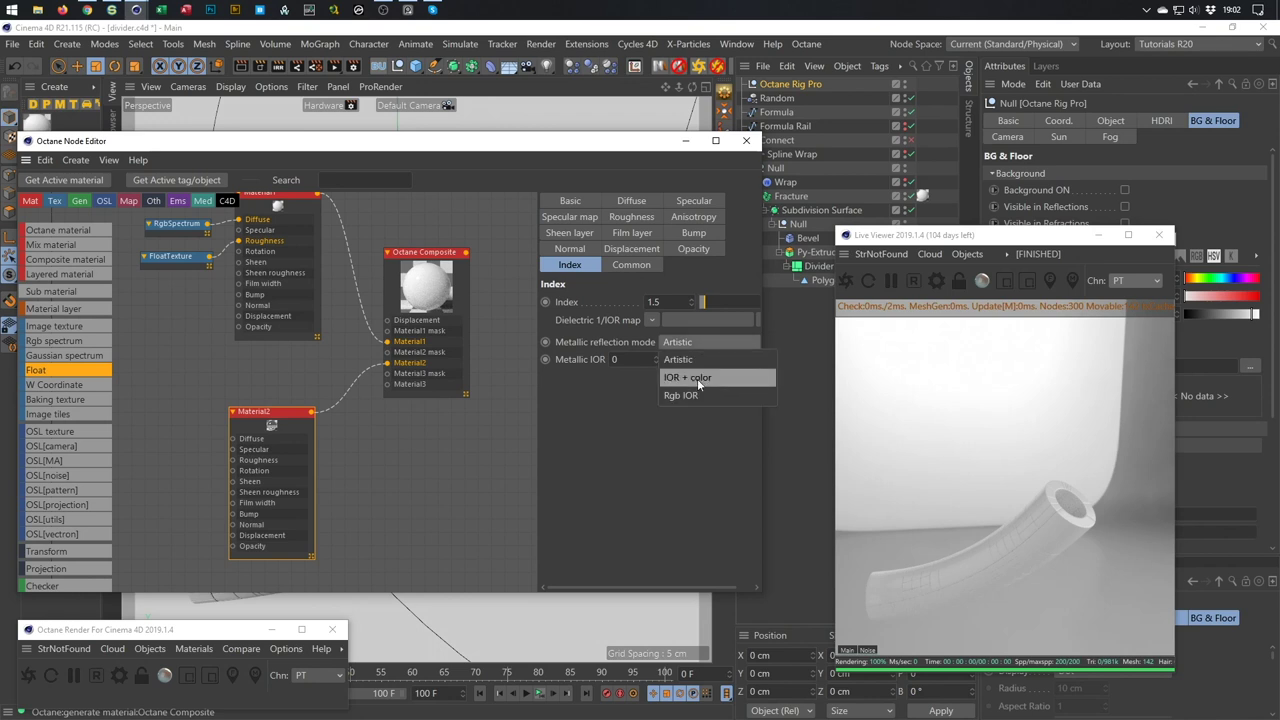
left_click(697, 378)
left_click(693, 345)
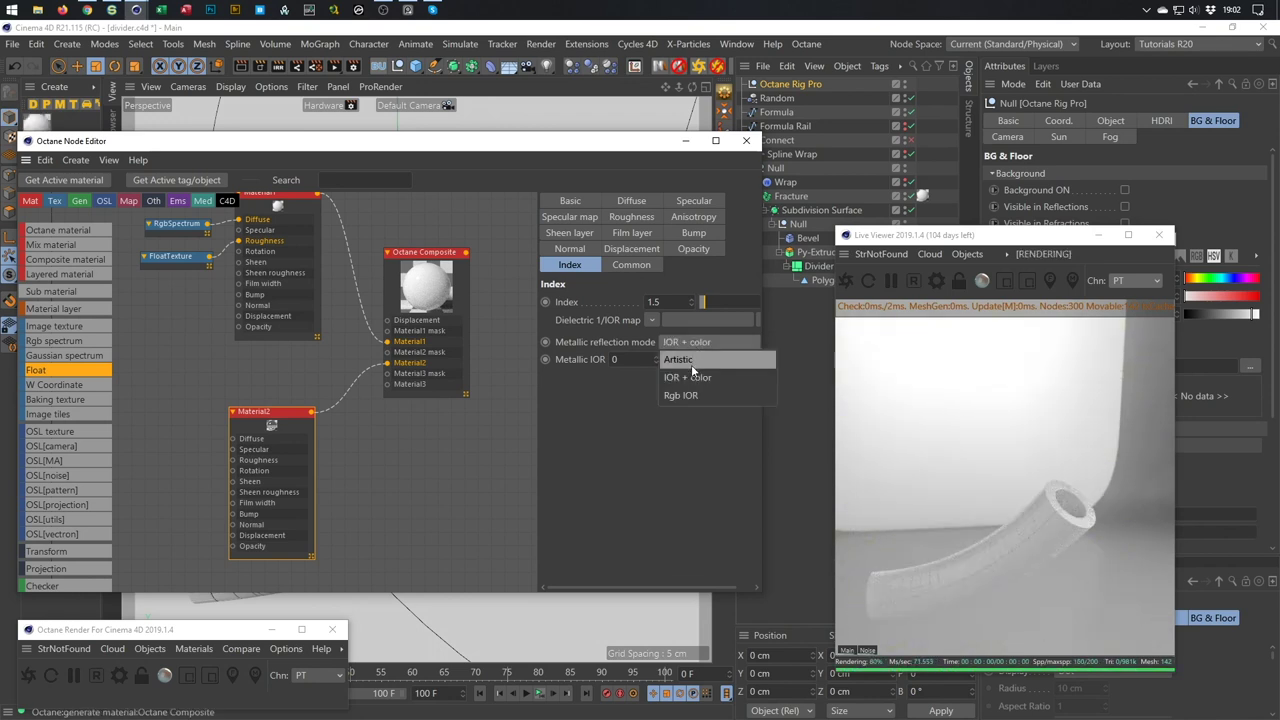
left_click(684, 395)
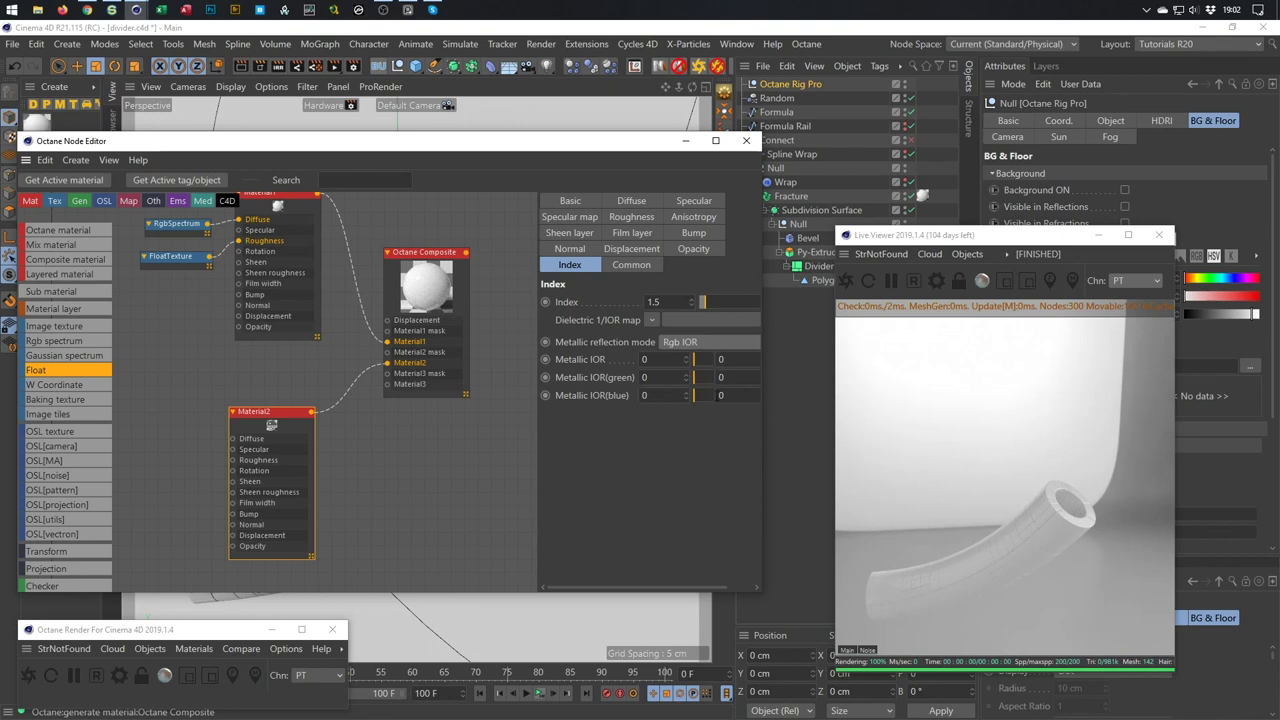
left_click_drag(763, 367, 827, 368)
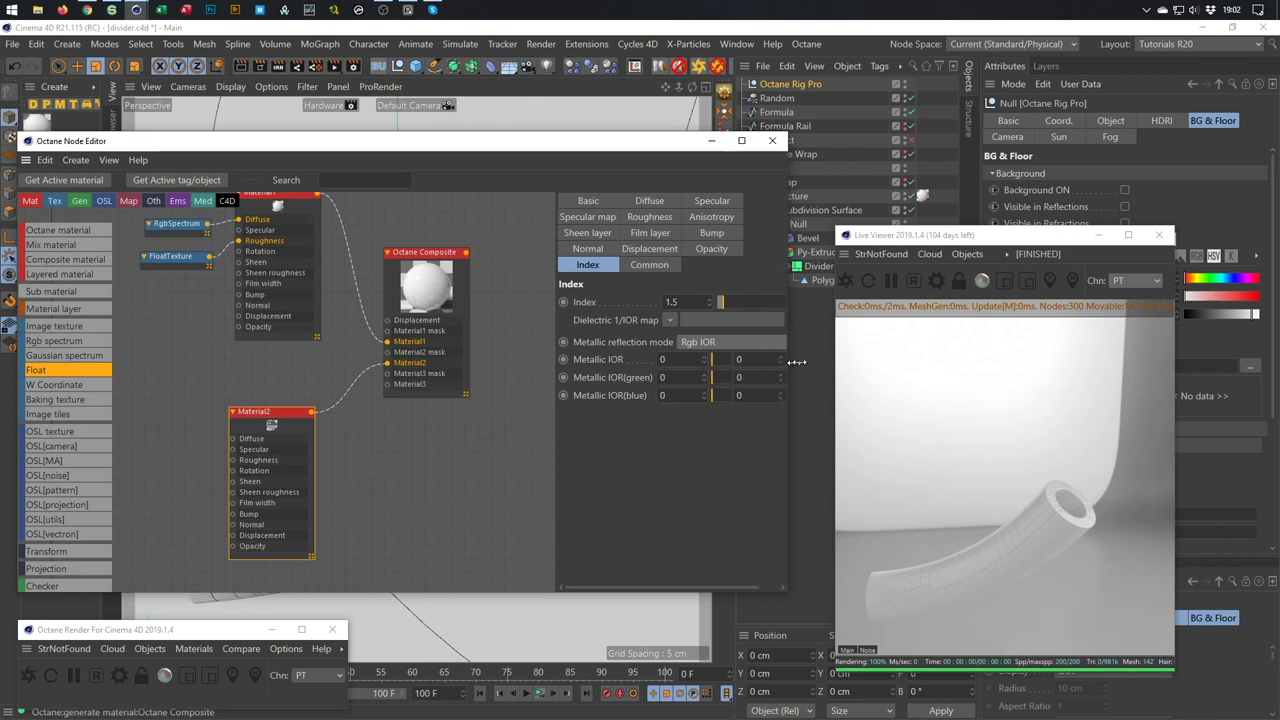
left_click_drag(583, 378, 521, 374)
left_click(724, 335)
left_click(713, 359)
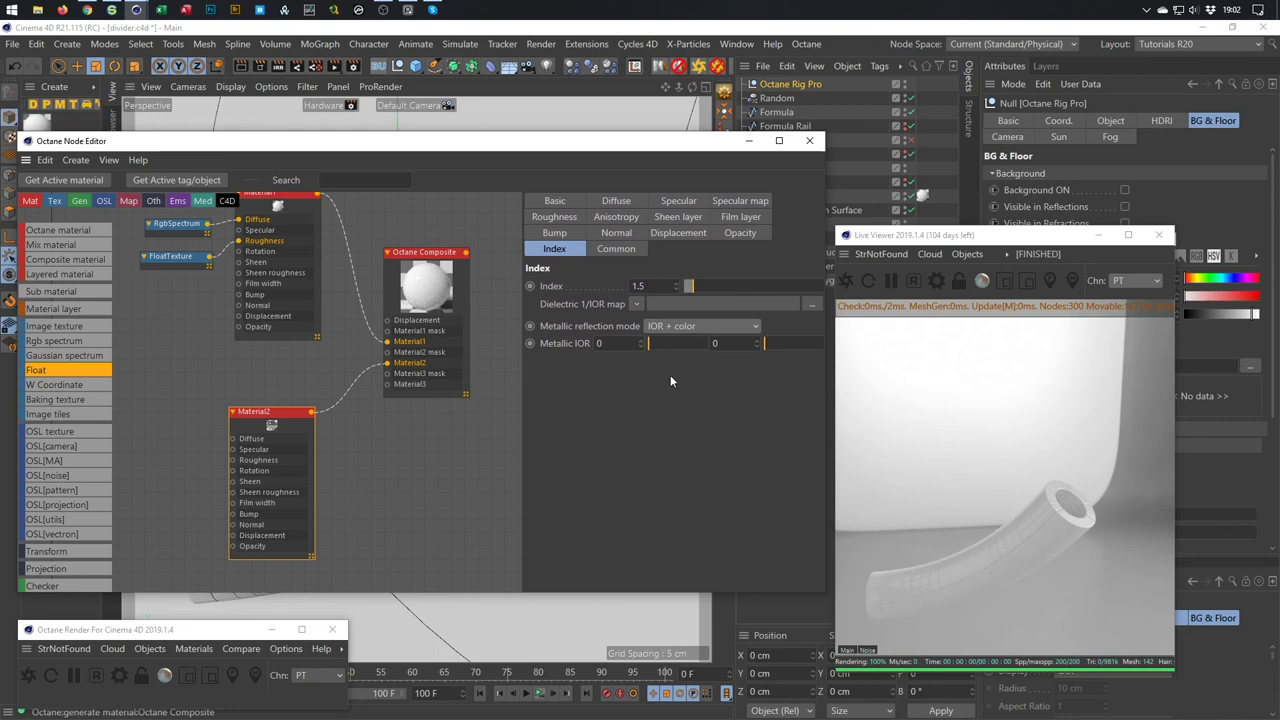
Plug Material2 into the Composite's Material1 input with Metallic IOR about 1.71 and 2.86.
left_click_drag(387, 341, 371, 348)
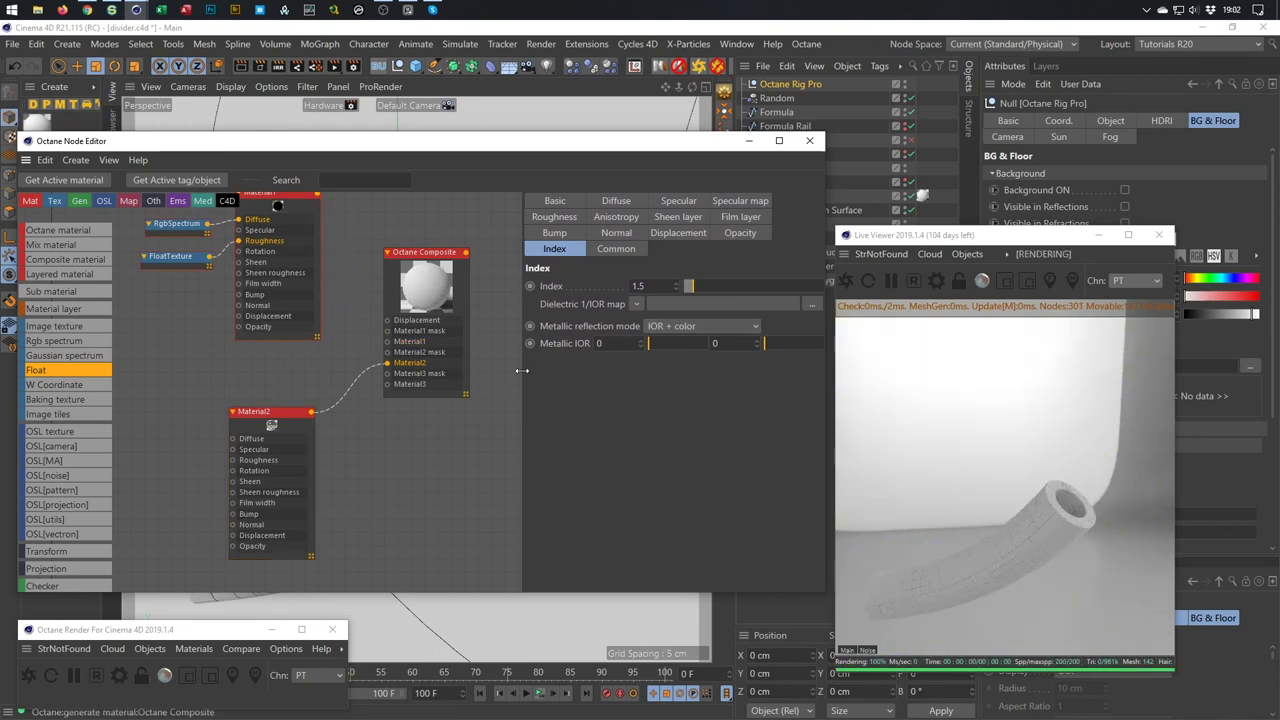
left_click_drag(652, 343, 678, 344)
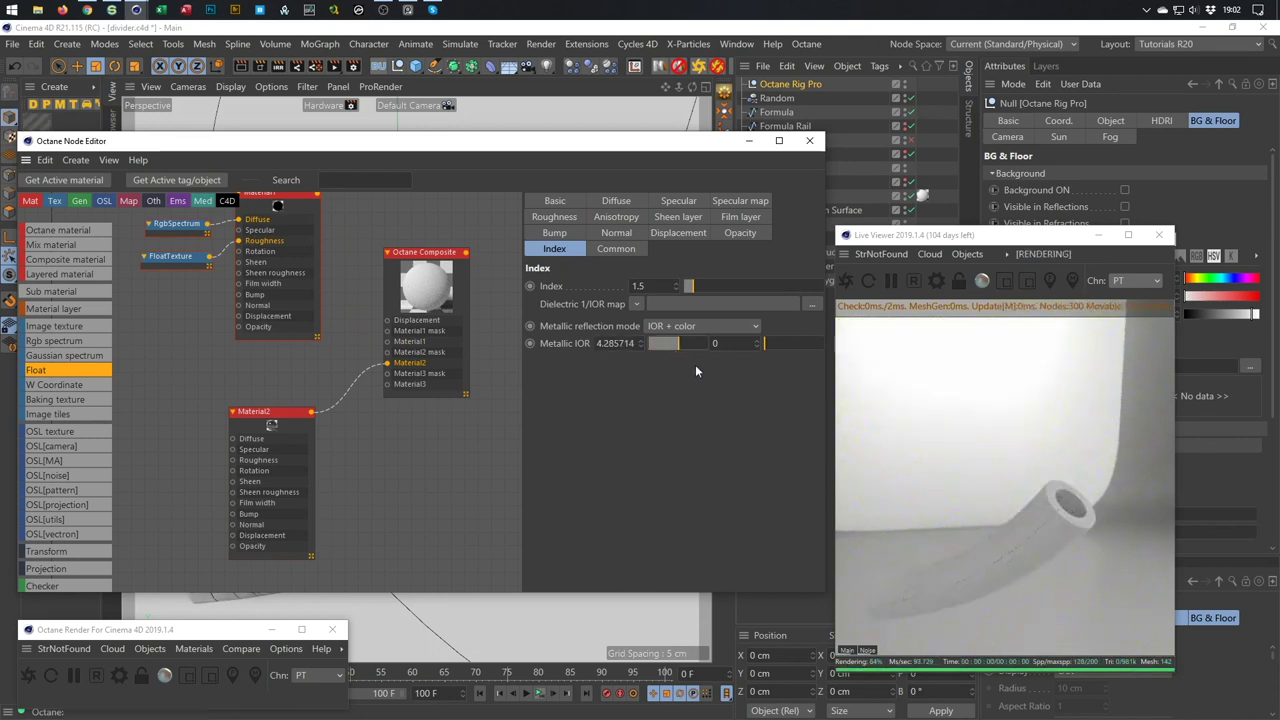
left_click_drag(765, 344, 783, 345)
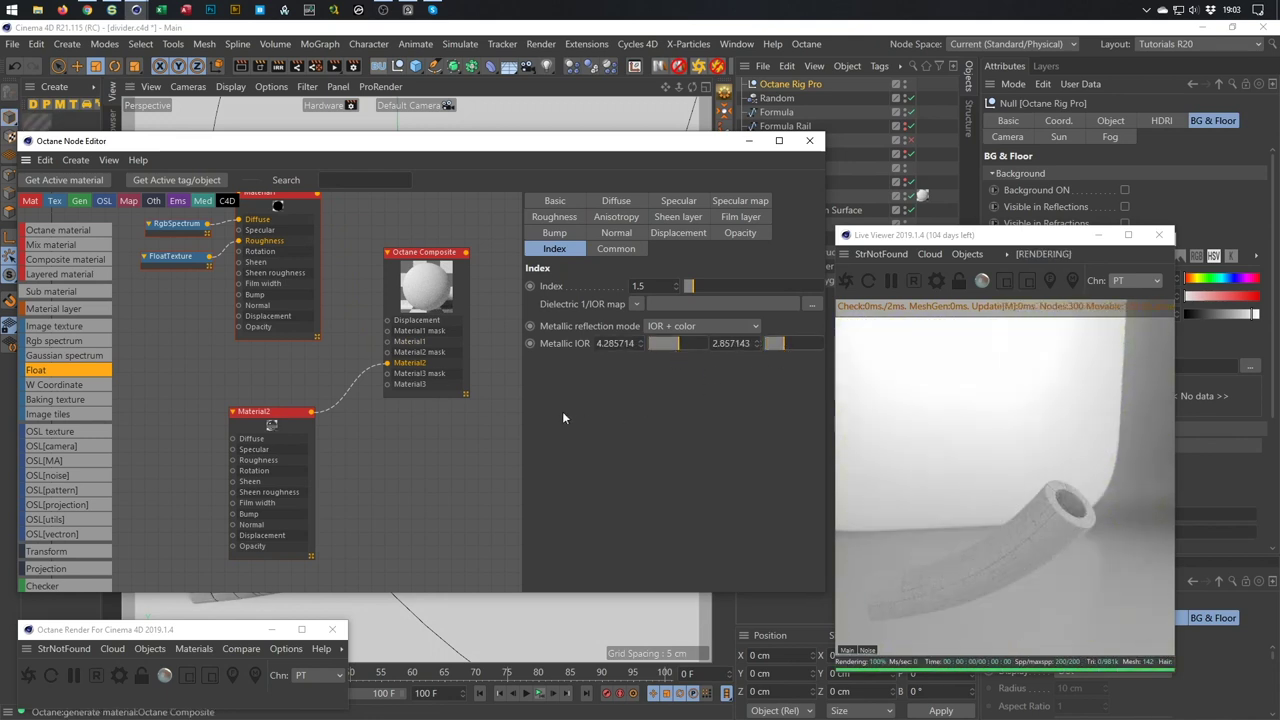
left_click_drag(387, 370, 388, 341)
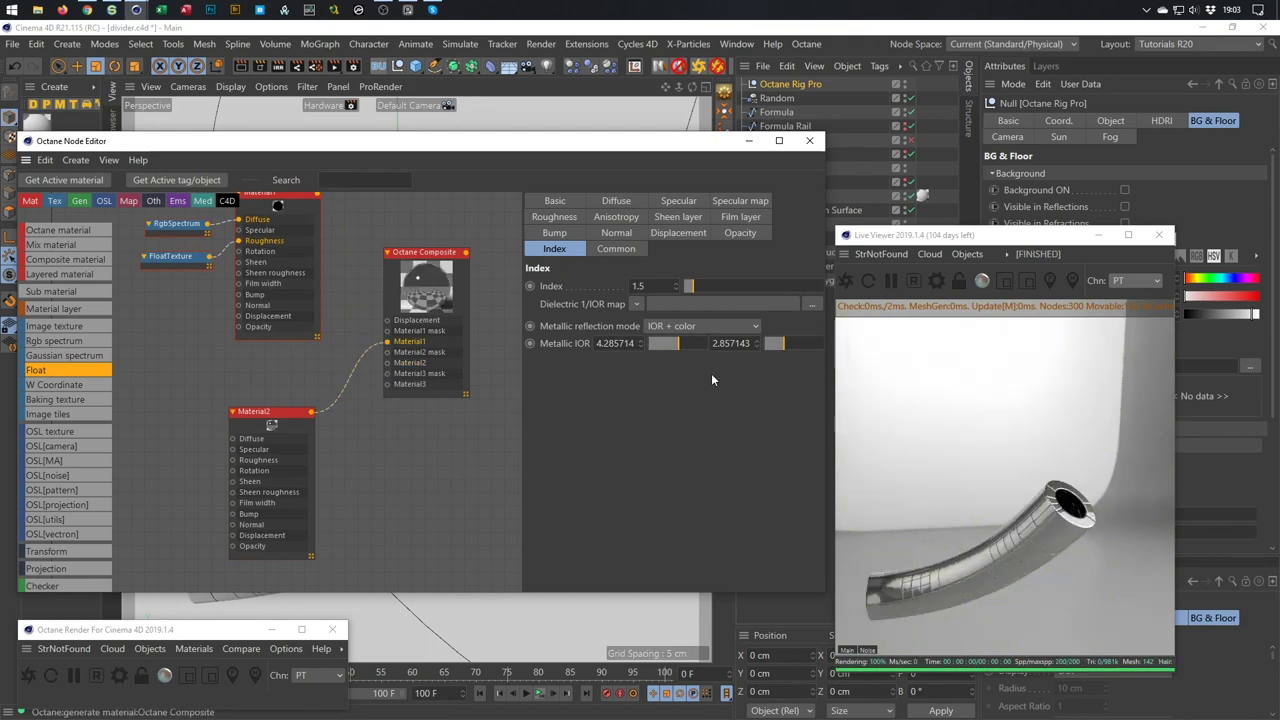
left_click_drag(683, 345, 657, 345)
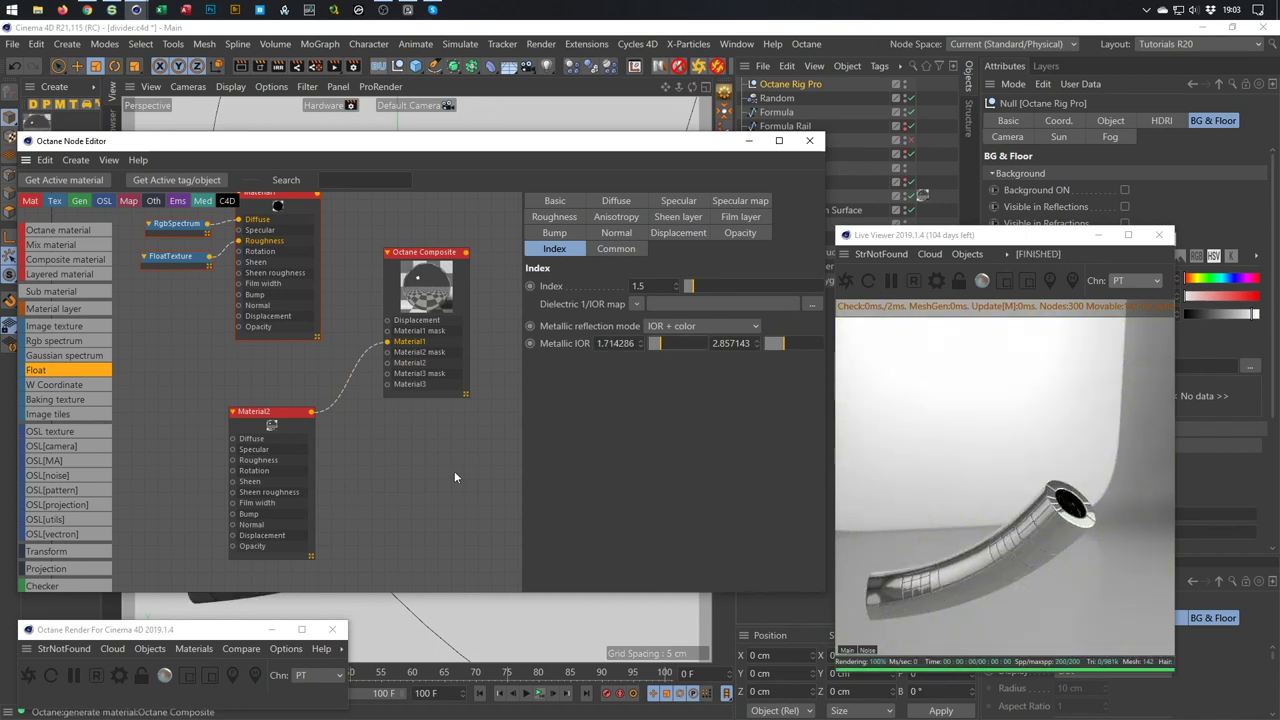
left_click_drag(266, 411, 280, 387)
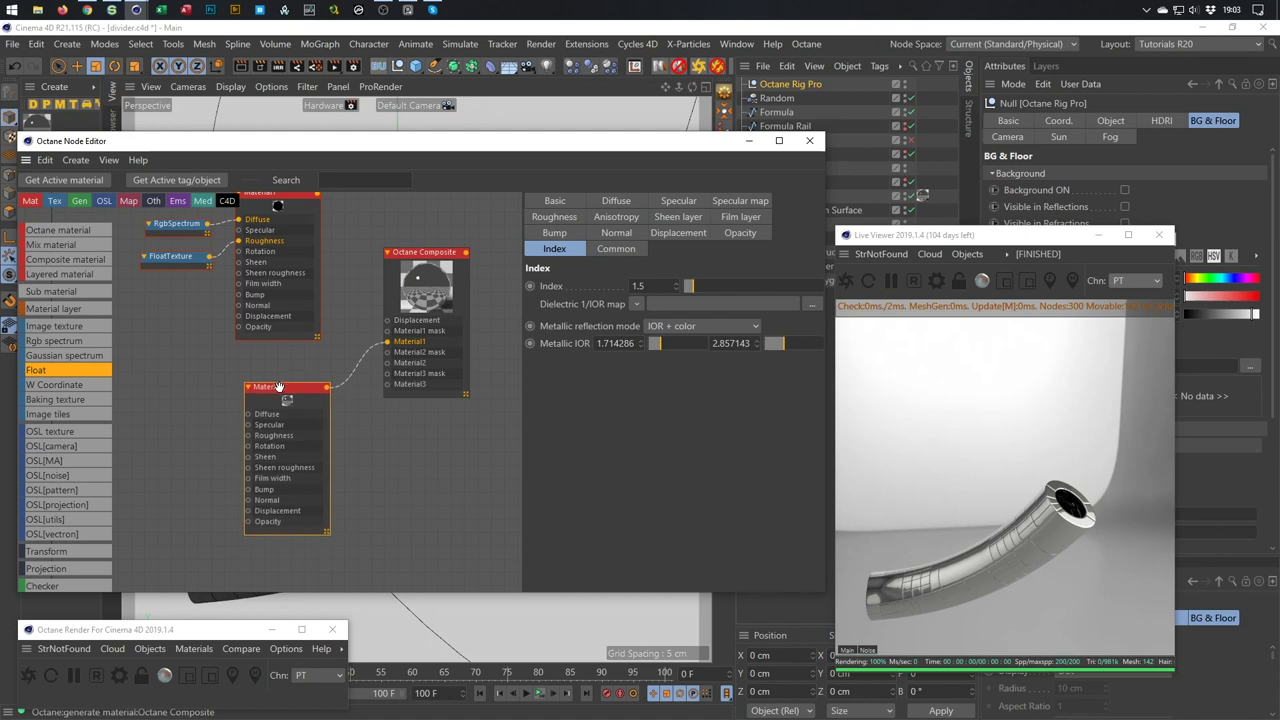
Wire a yellow RgbSpectrum (H 49°, S 100%, V 100%) into Material2's Diffuse.
left_click_drag(50, 341, 250, 414)
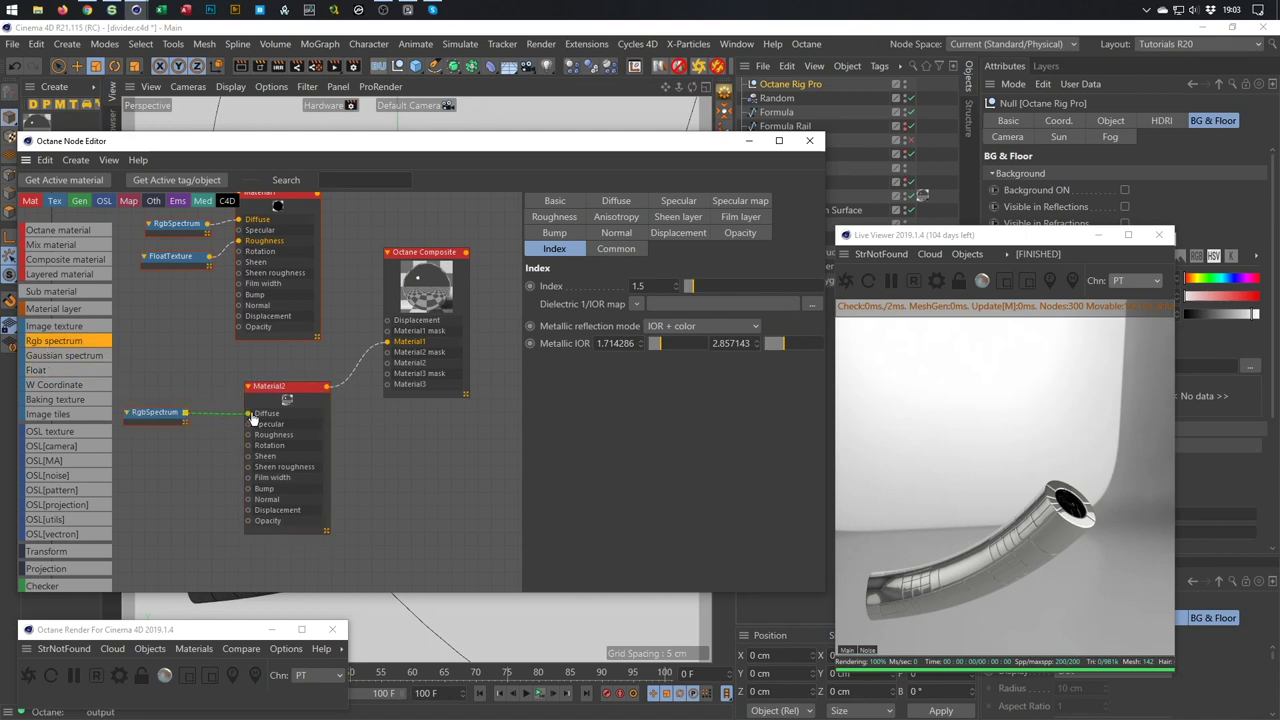
left_click(158, 414)
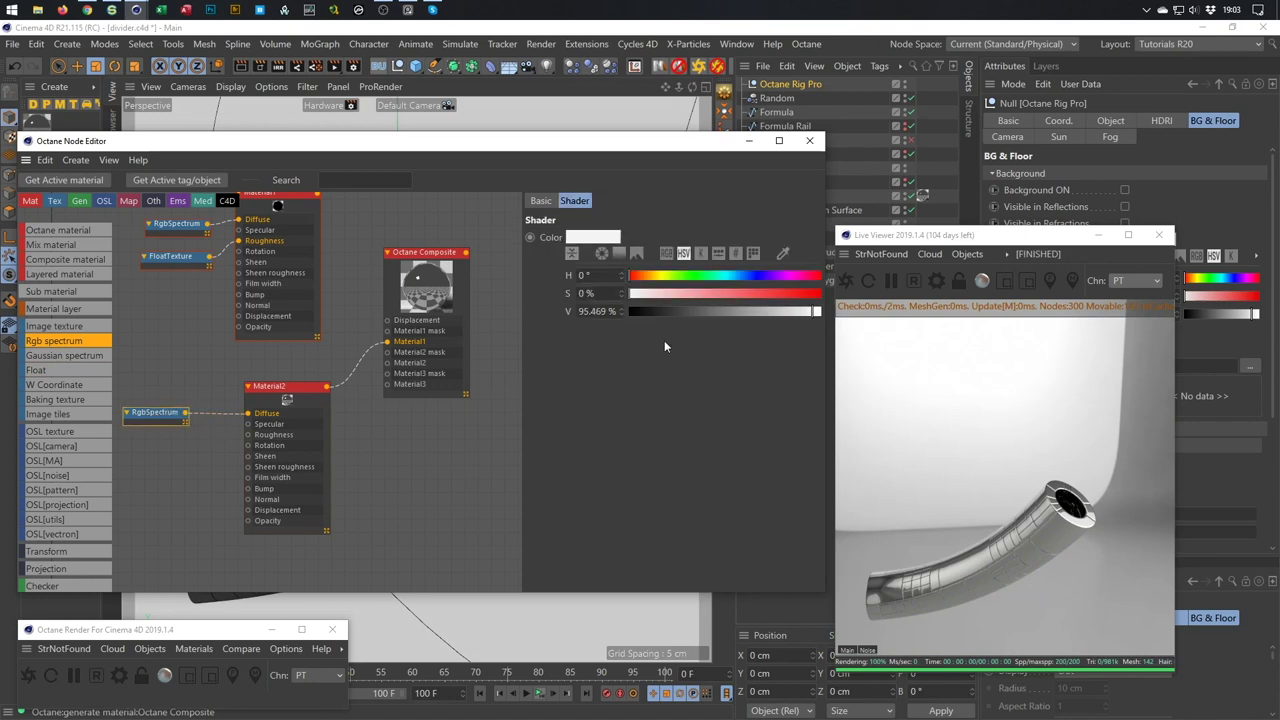
left_click_drag(761, 297, 818, 323)
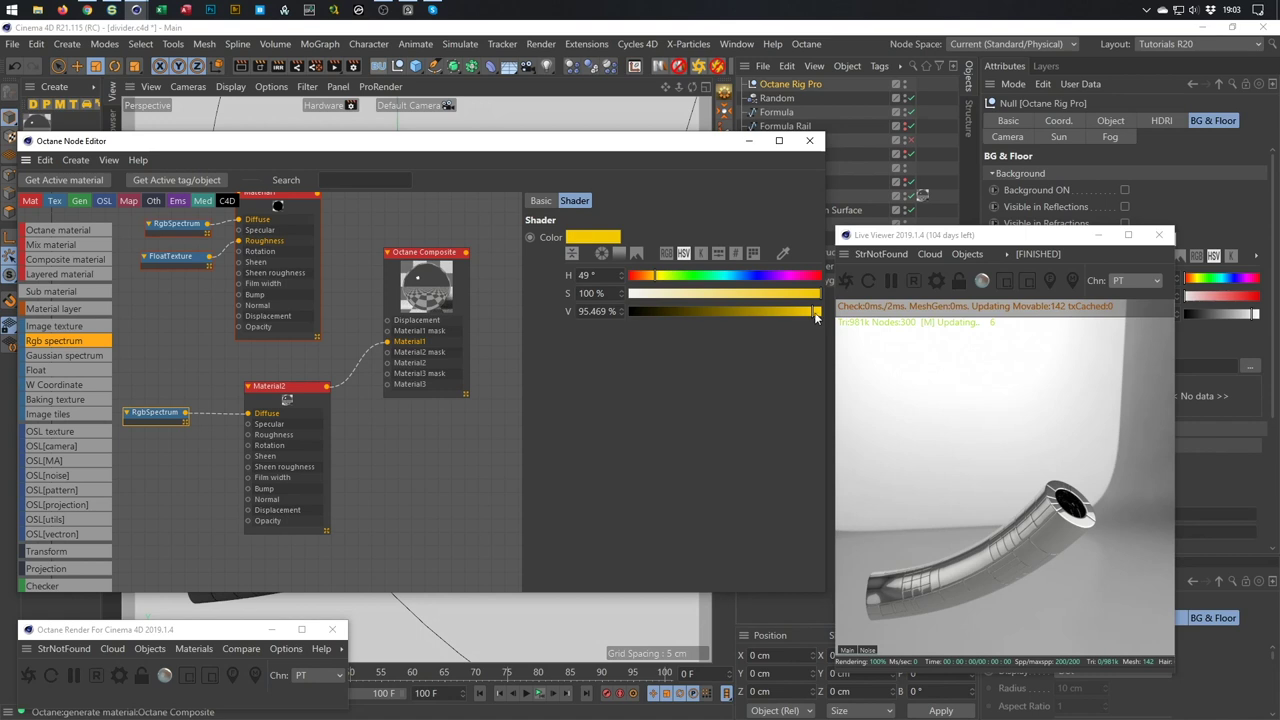
Lower Material2's Metallic IOR values to about 0.95 and 2.57.
left_click(278, 395)
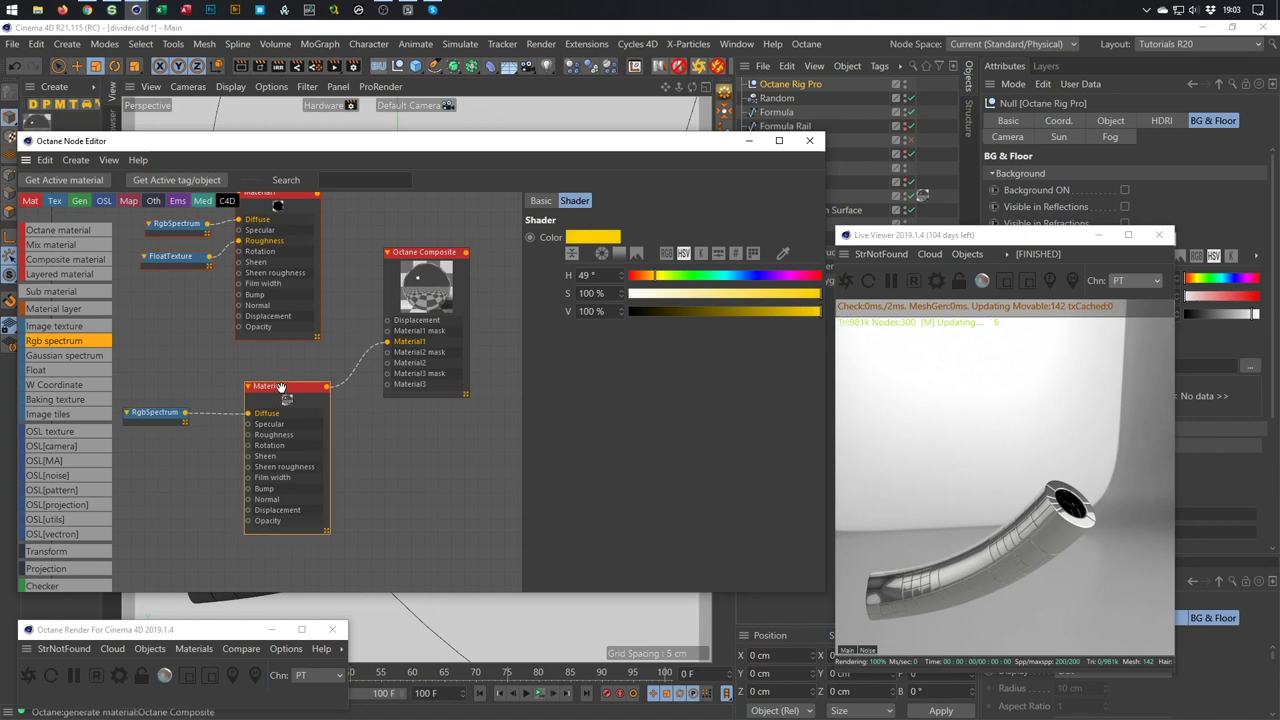
left_click_drag(661, 344, 653, 346)
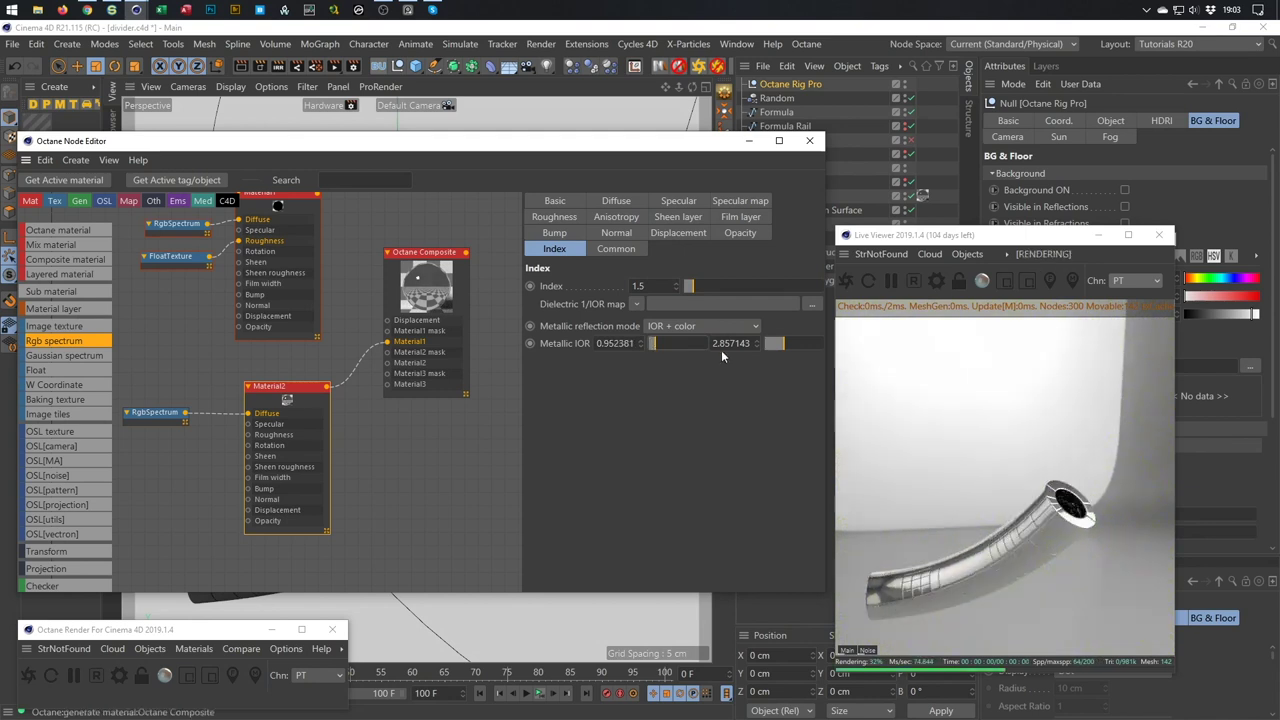
left_click_drag(786, 342, 782, 346)
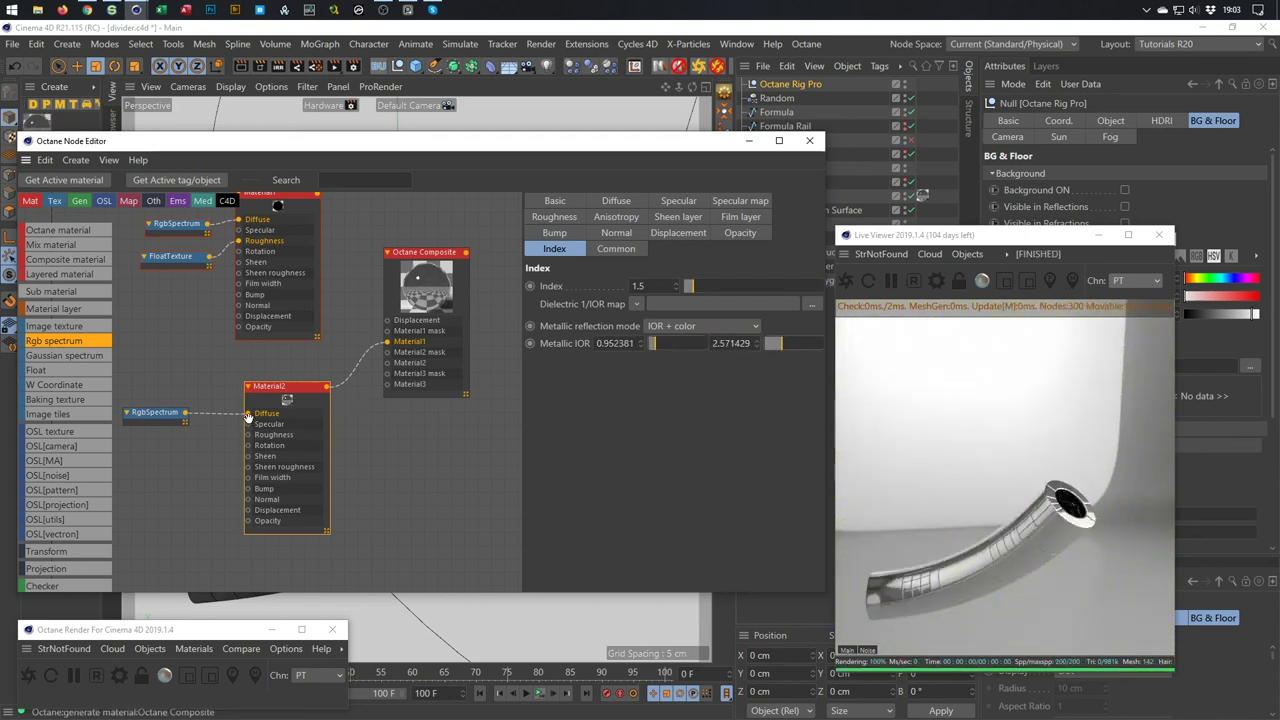
Rewire the yellow RgbSpectrum to Material2's Specular and drop its saturation to 42%.
mouse_move(248, 415)
left_mouse_down()
mouse_move(248, 430)
mouse_move(257, 424)
left_mouse_up()
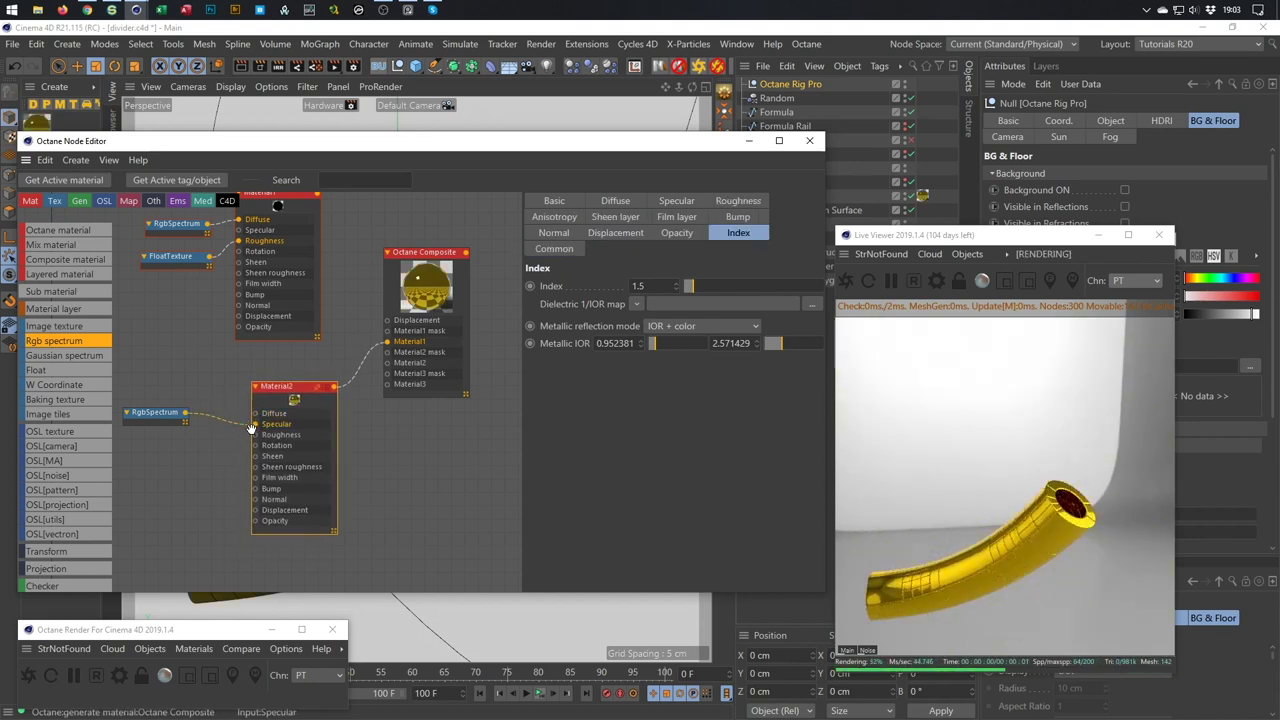
left_click_drag(176, 418, 190, 426)
left_click_drag(727, 297, 710, 296)
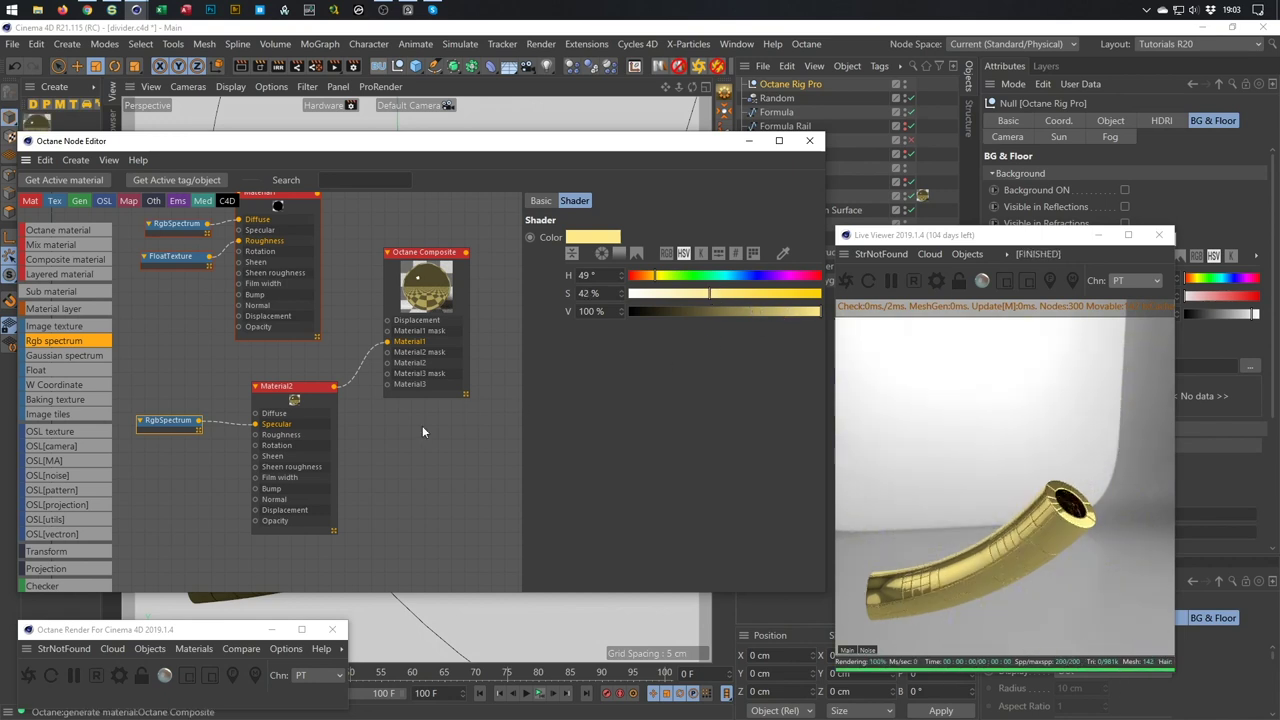
Set Material2's Metallic IOR to about 5.90 and 2.38, and add a 0.5 FloatTexture node.
left_click(309, 397)
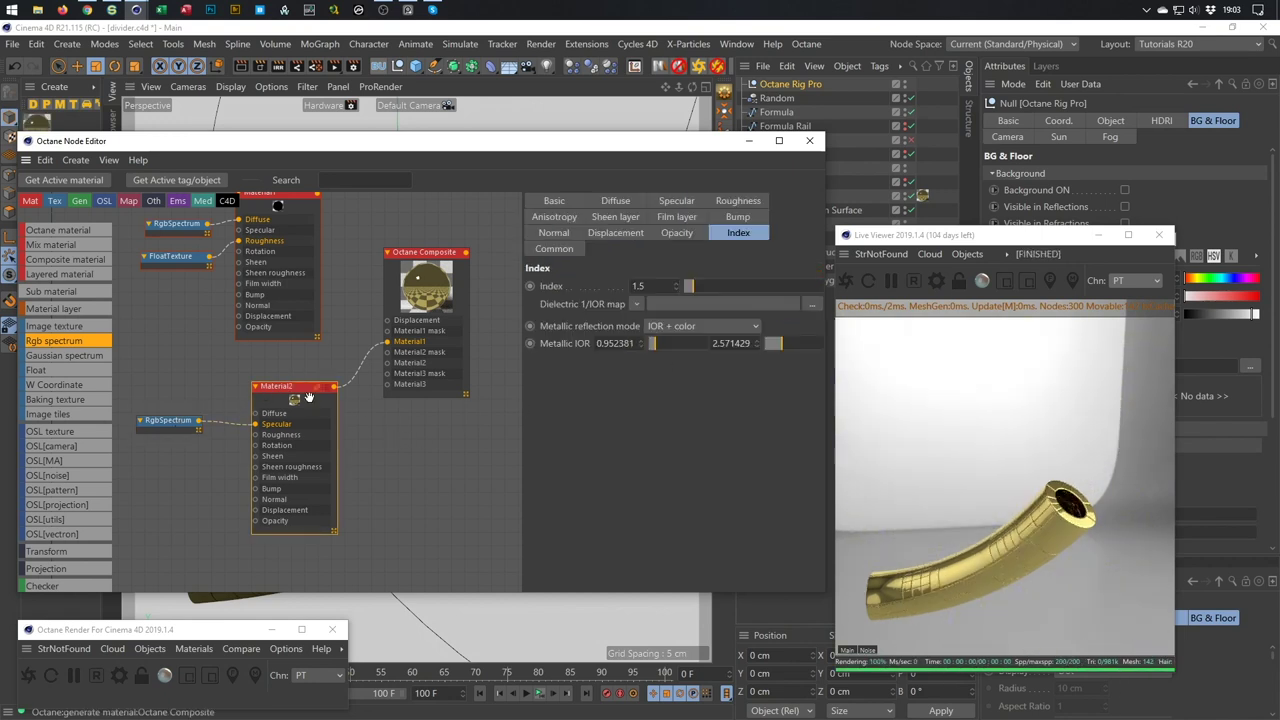
left_click_drag(776, 343, 781, 351)
left_click_drag(658, 344, 690, 344)
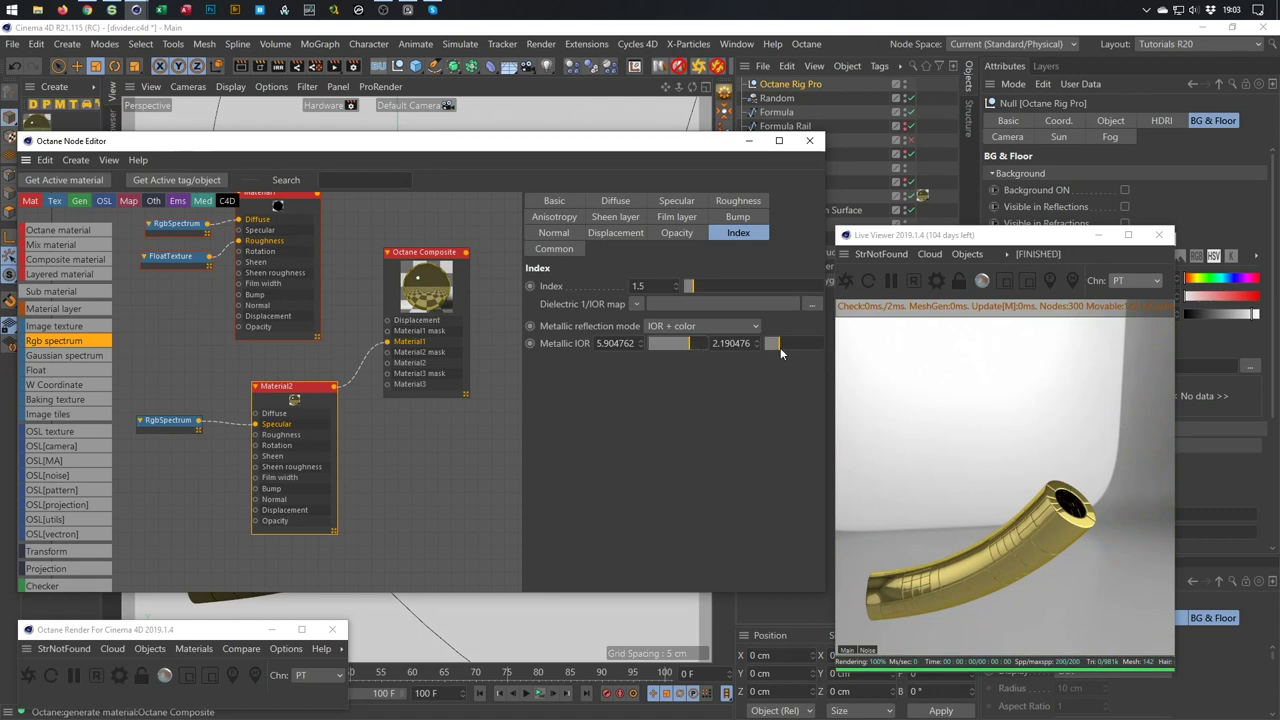
left_click_drag(779, 345, 780, 345)
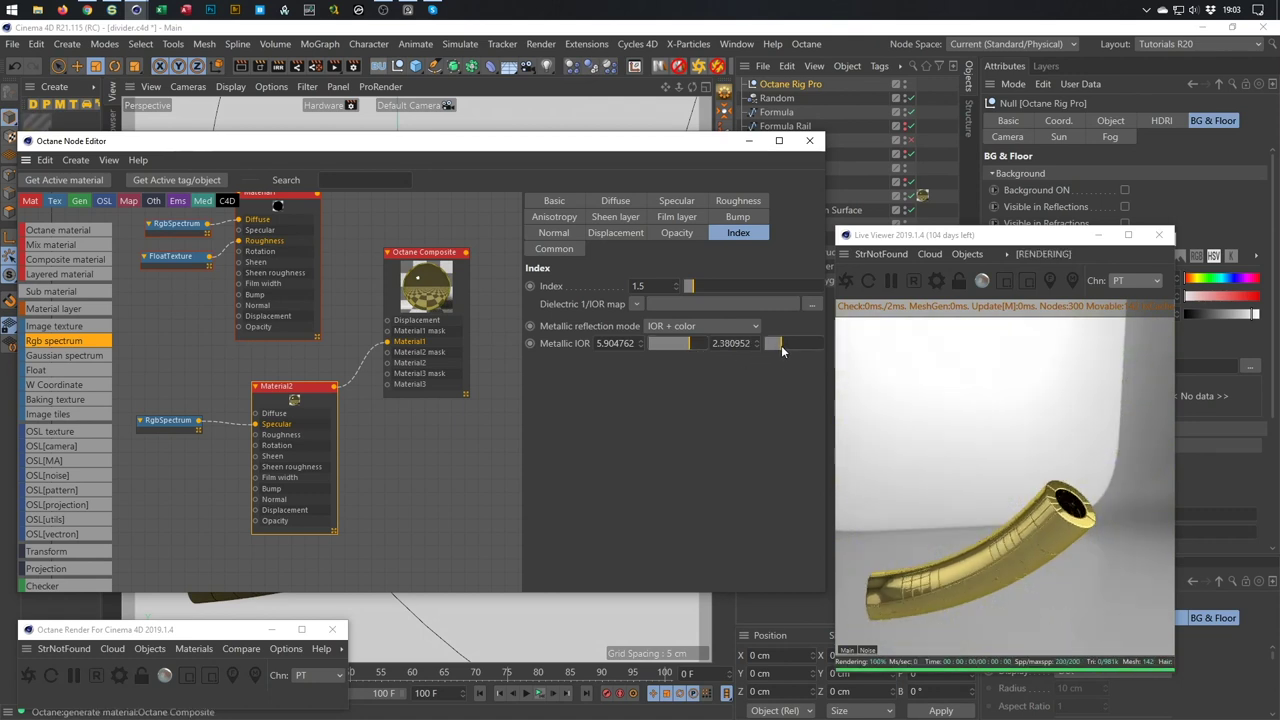
mouse_move(295, 392)
left_mouse_down()
mouse_move(278, 390)
mouse_move(290, 389)
left_mouse_up()
left_click_drag(131, 455, 250, 433)
Connect the FloatTexture to Material2's Roughness at 0.019672 and raise its Index to 2.229268.
left_click(170, 452)
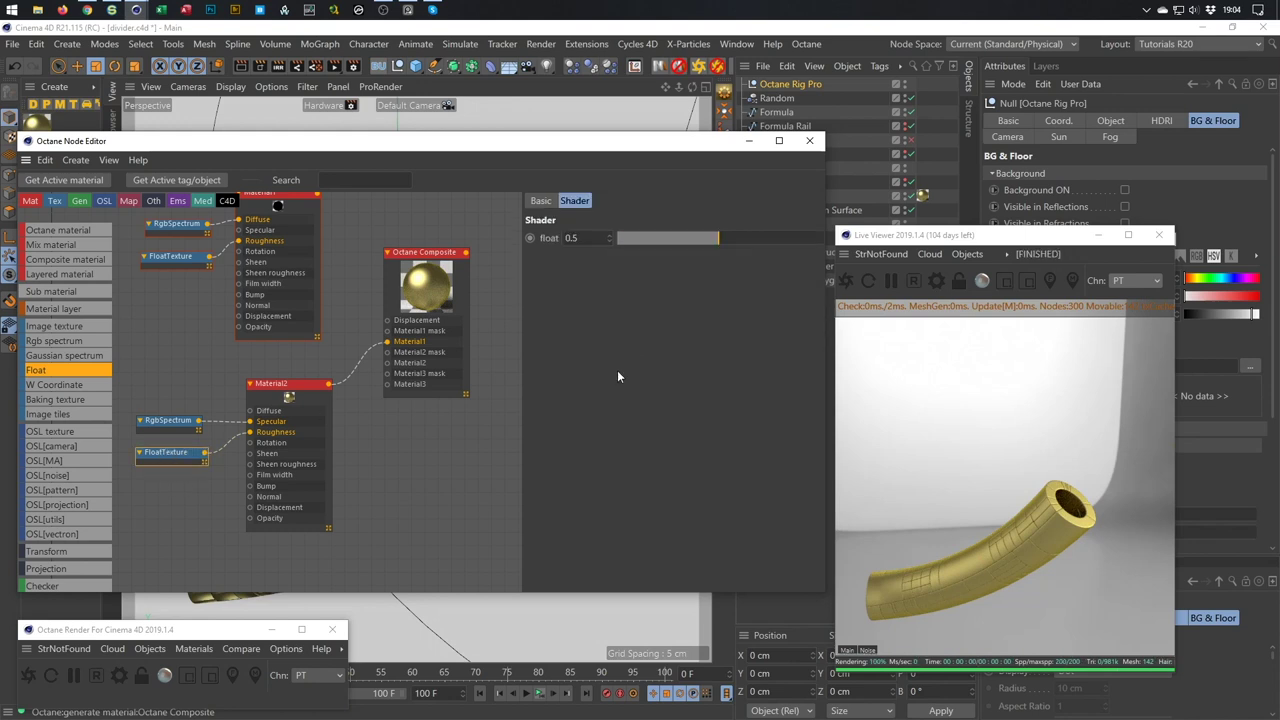
left_click(621, 239)
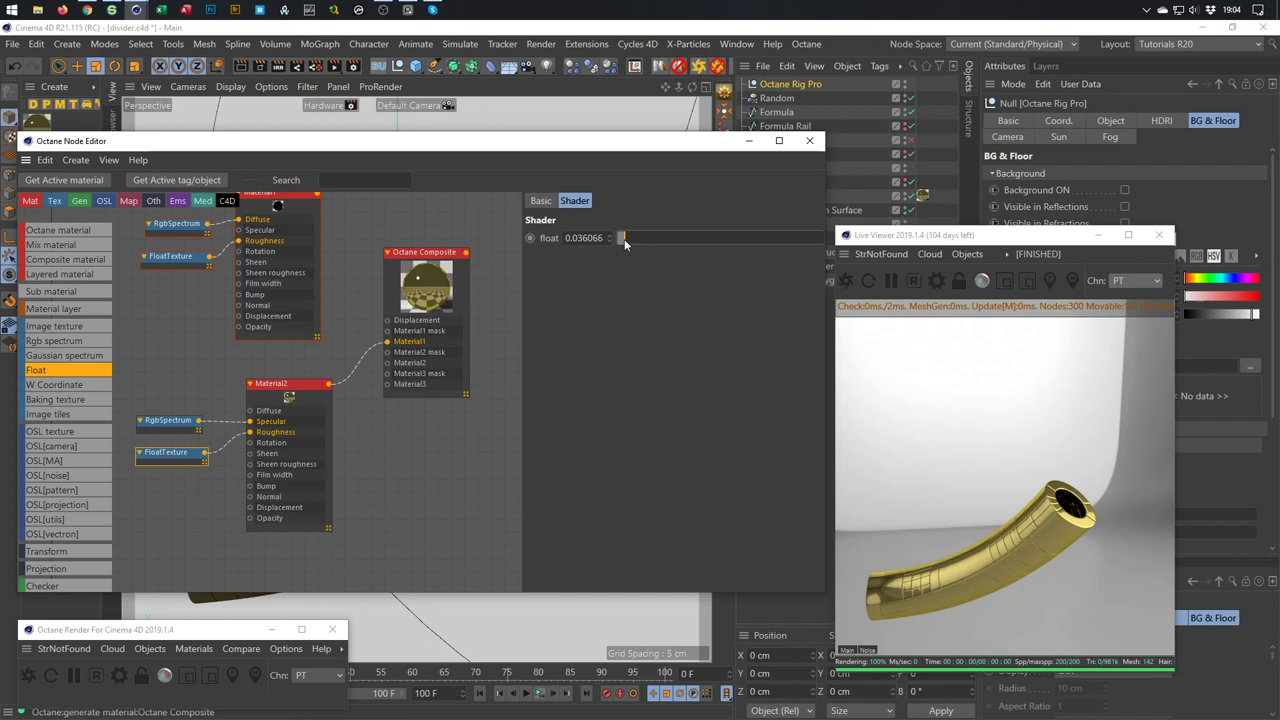
left_click(287, 396)
left_click_drag(695, 290, 708, 291)
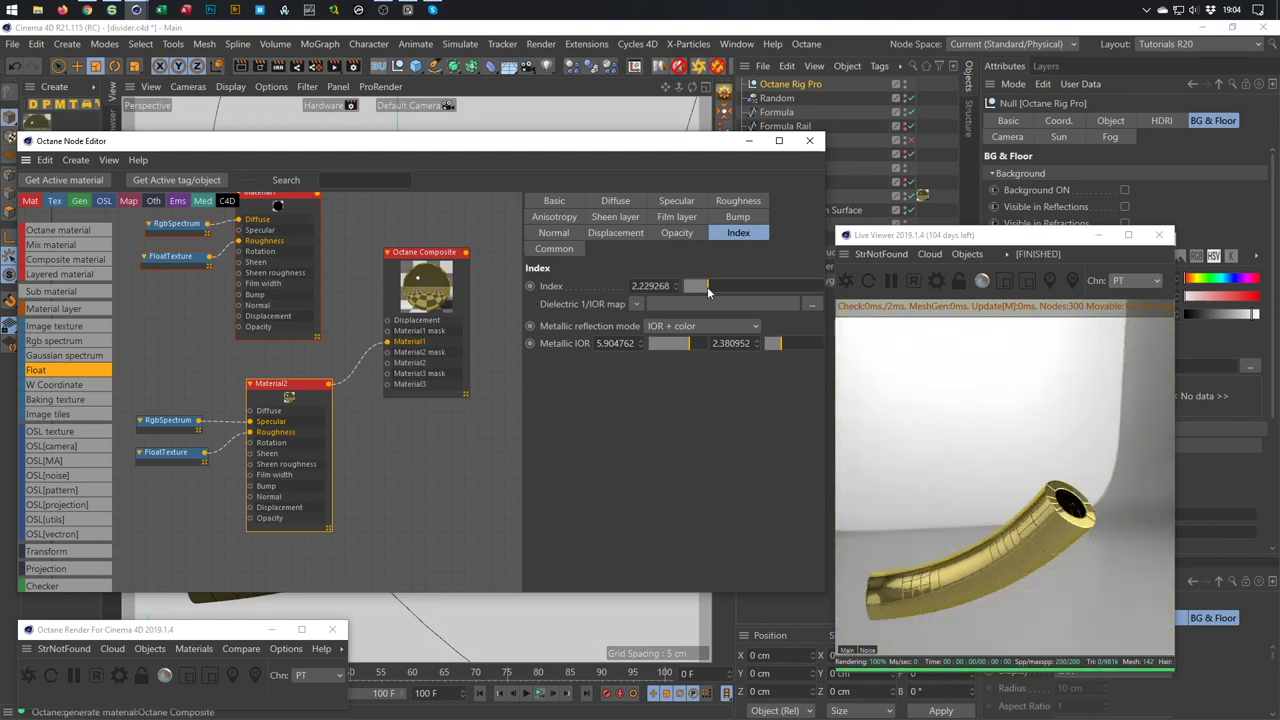
Reconnect the top material to the Composite's Material1 input.
mouse_move(387, 341)
left_mouse_down()
mouse_move(375, 378)
mouse_move(388, 362)
left_mouse_up()
left_click(319, 199)
left_click_drag(322, 197, 387, 341)
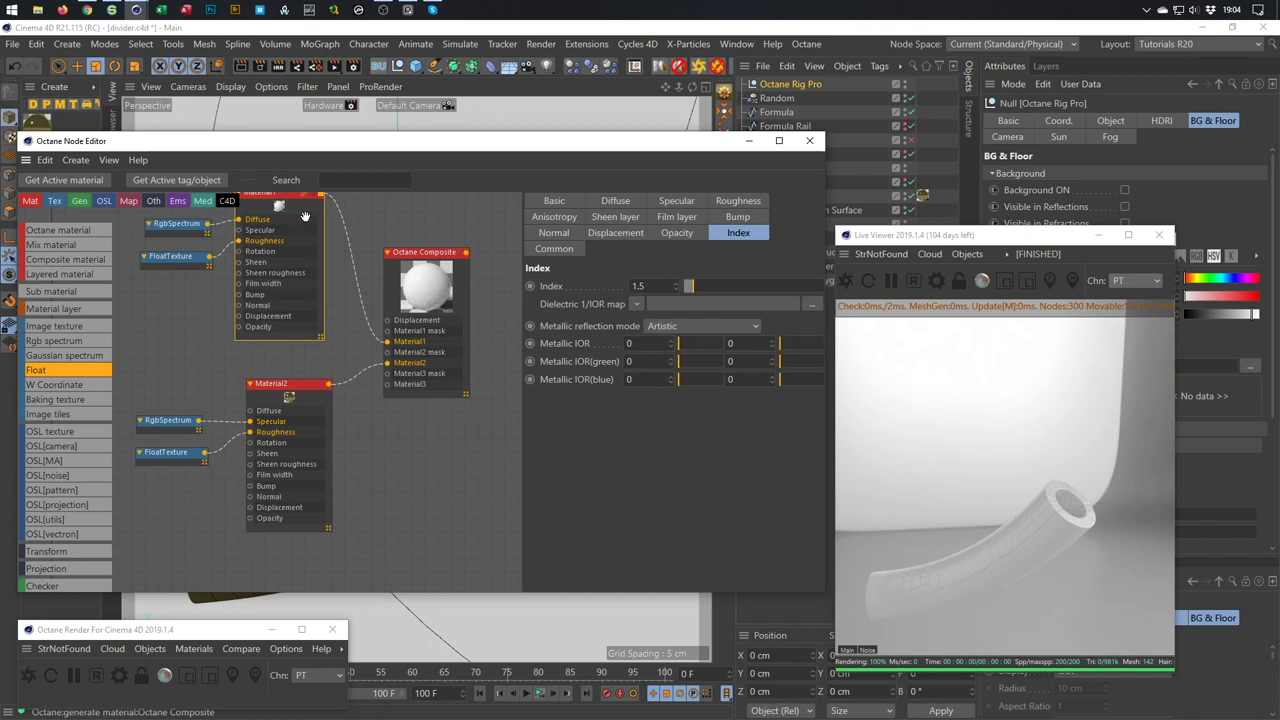
Keep Material1's metallic reflection mode on Artistic and set its Index to about 1.68.
middle_click_drag(281, 194, 291, 228)
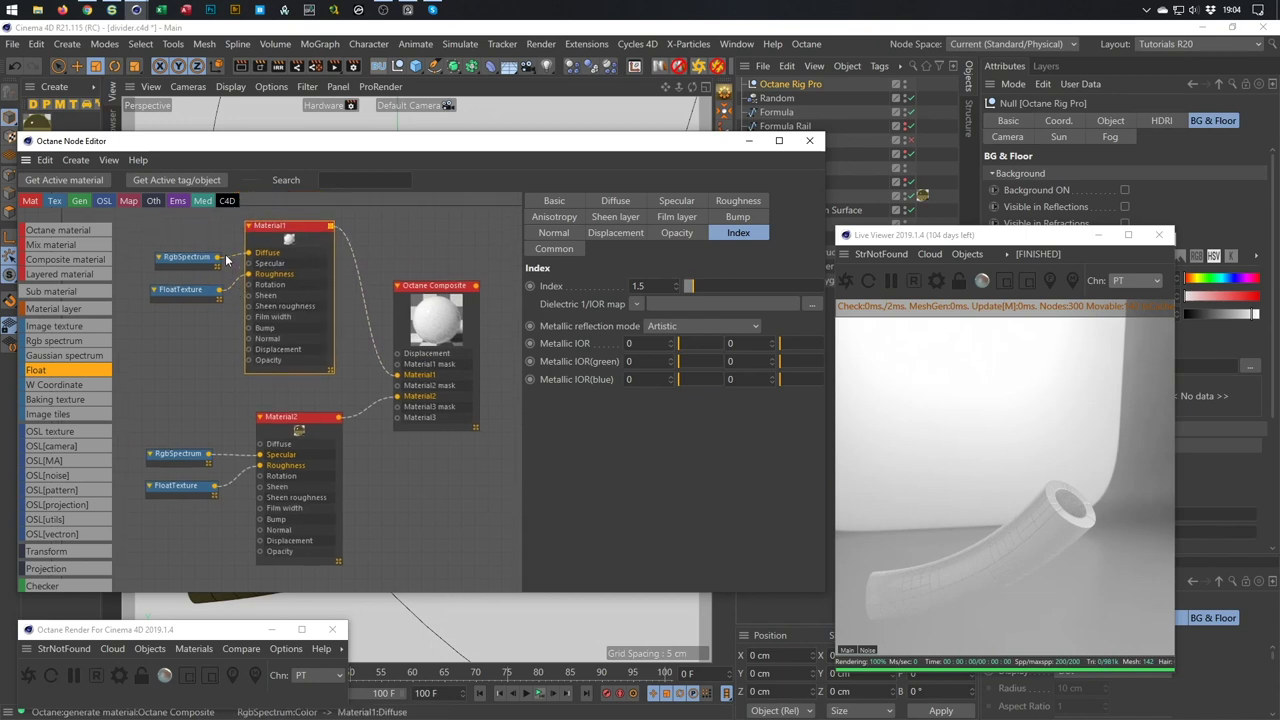
left_click(685, 325)
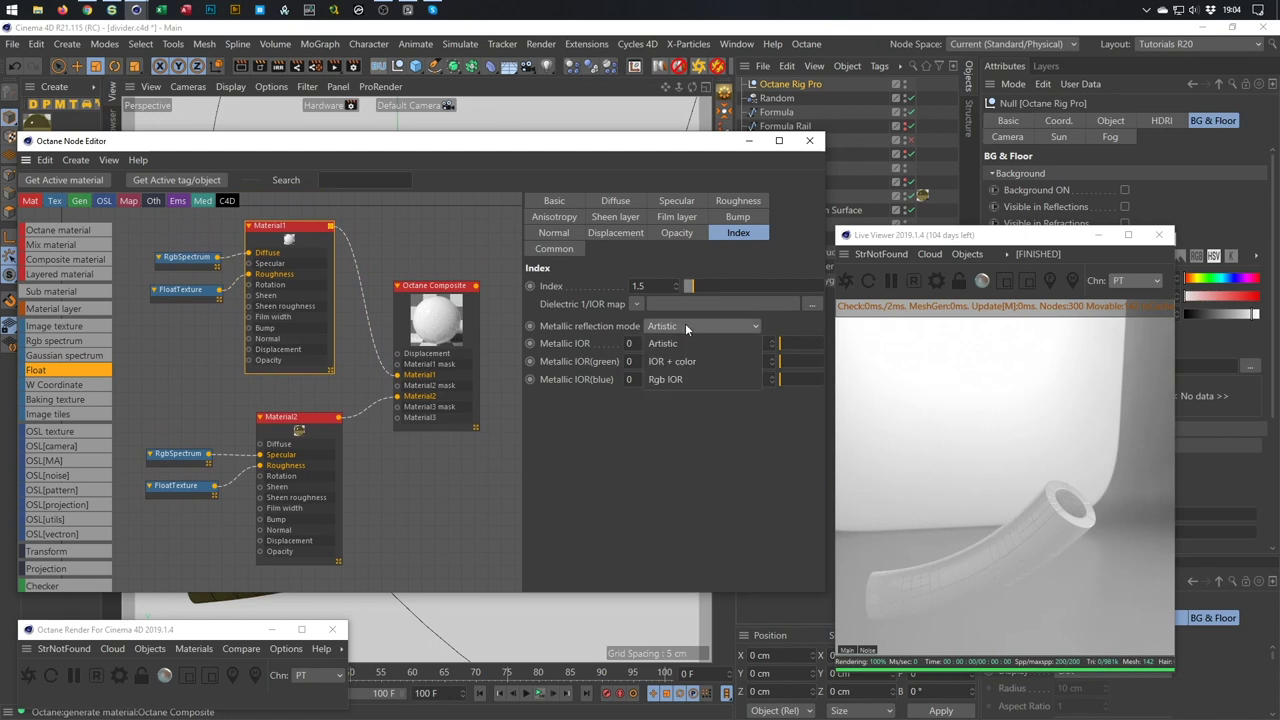
left_click(689, 343)
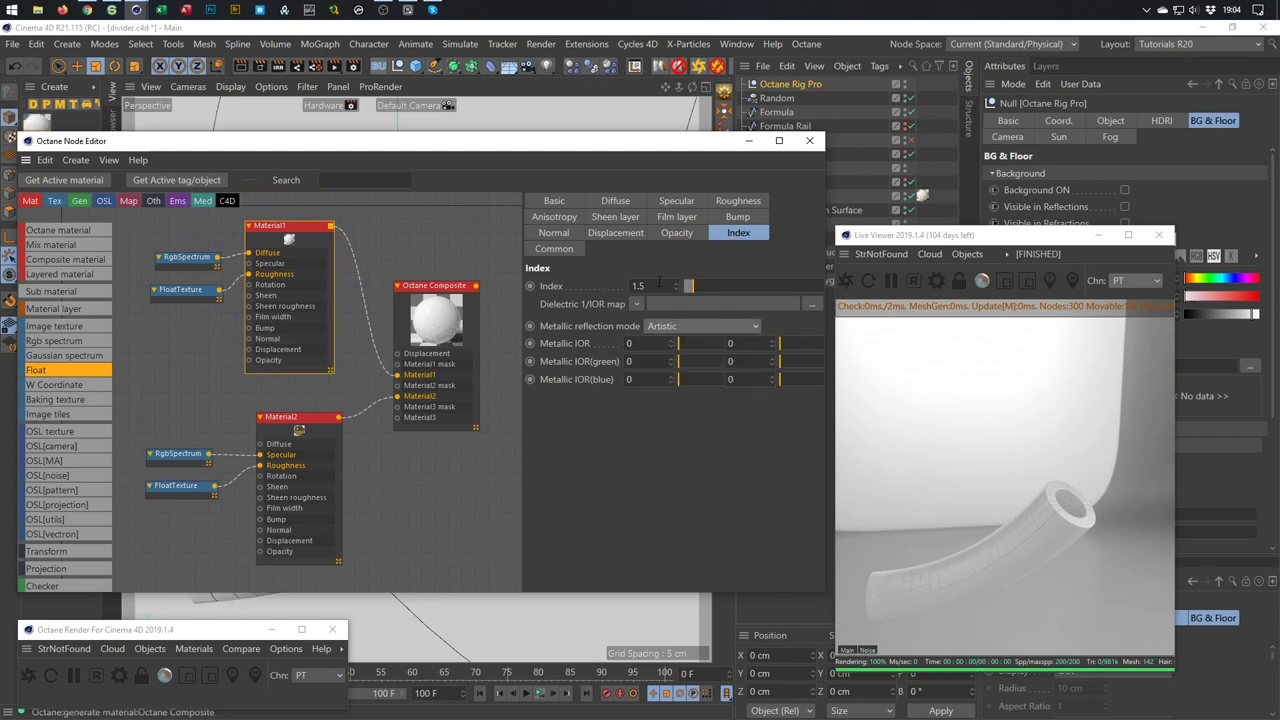
left_click(566, 203)
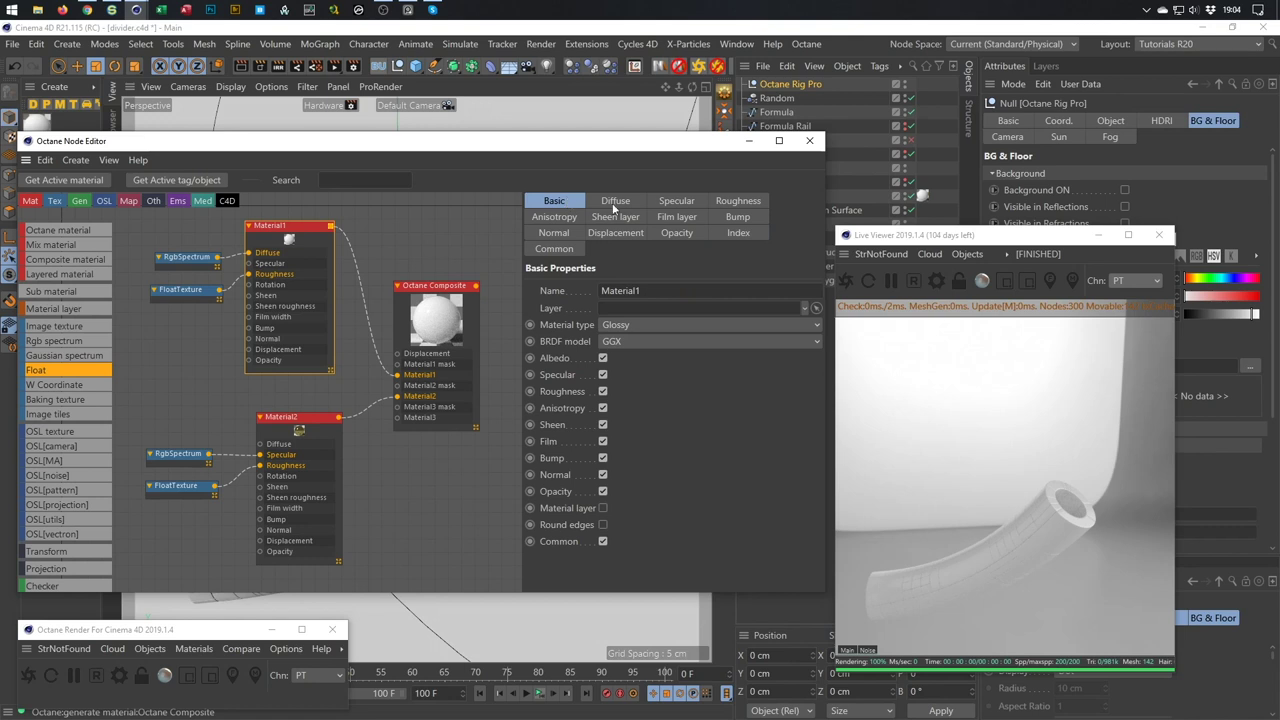
left_click(740, 234)
left_click_drag(694, 287, 701, 287)
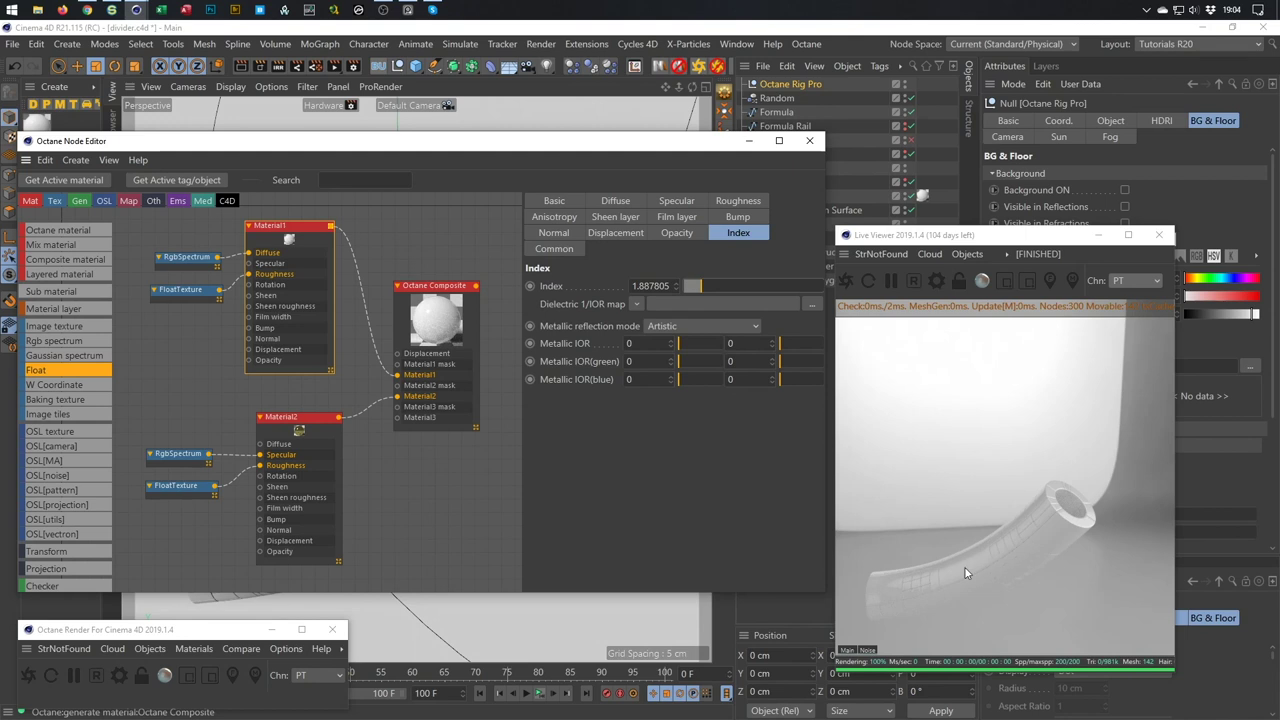
left_click(697, 289)
left_click_drag(293, 418, 281, 438)
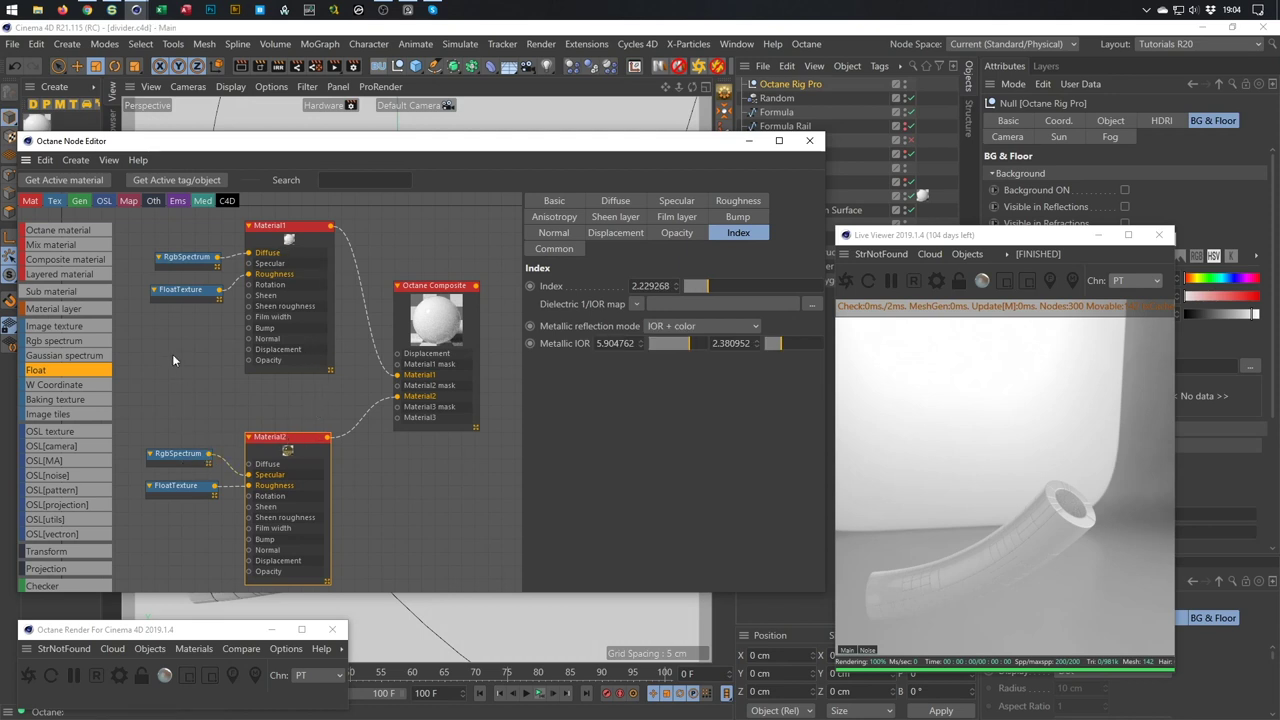
Drag a MoGraph Color Shader node into the enlarged Node Editor and connect it to Material2's mask.
left_click_drag(267, 131, 267, 79)
scroll(86, 458, "down", 10)
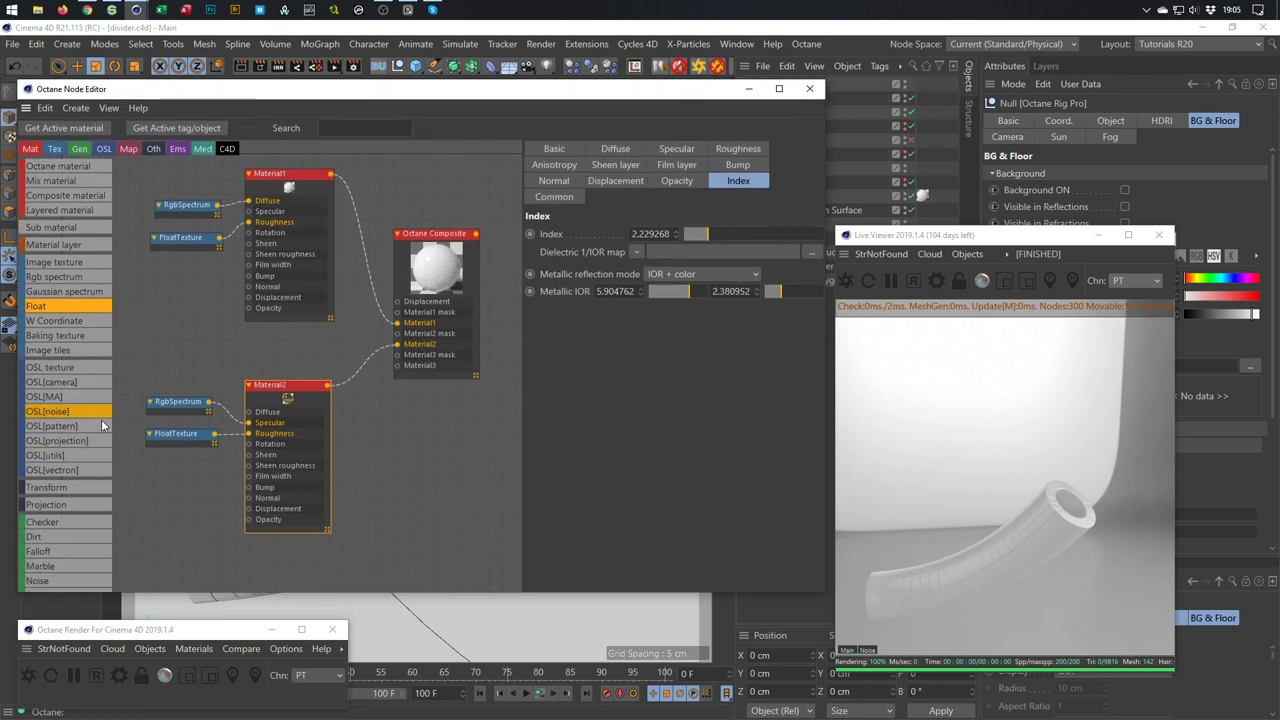
scroll(84, 458, "down", 5)
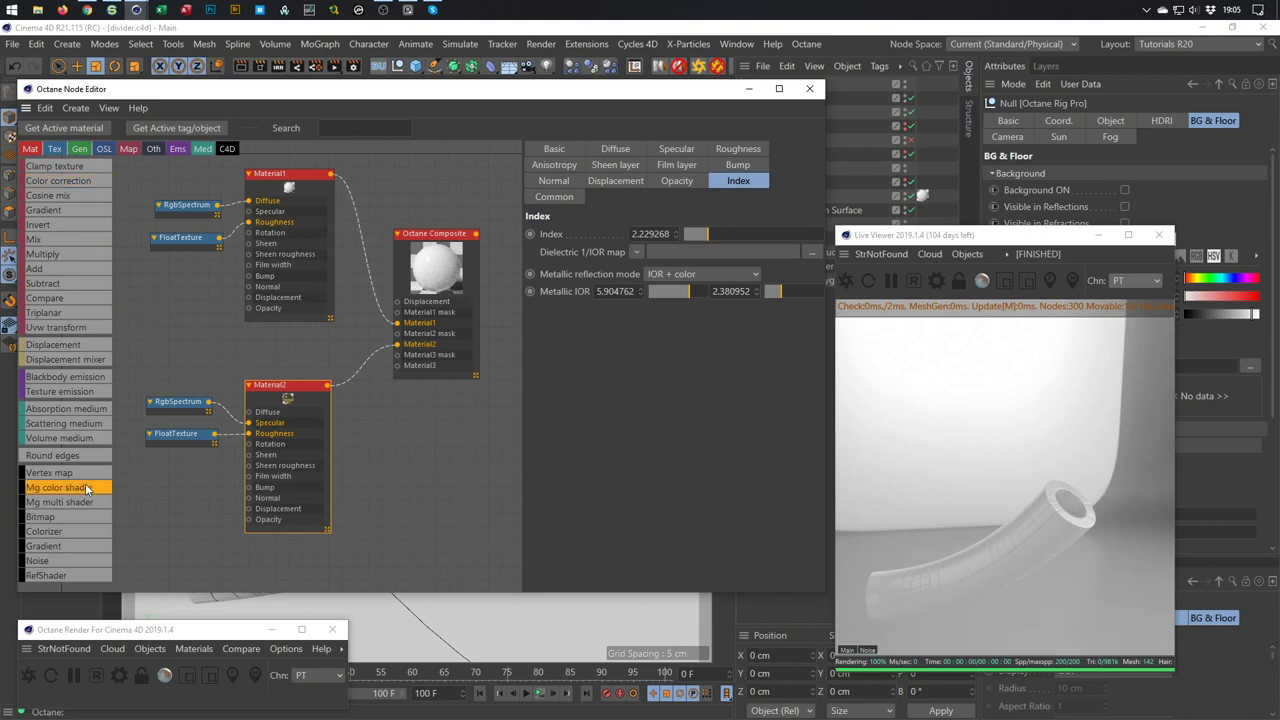
left_click_drag(226, 336, 398, 333)
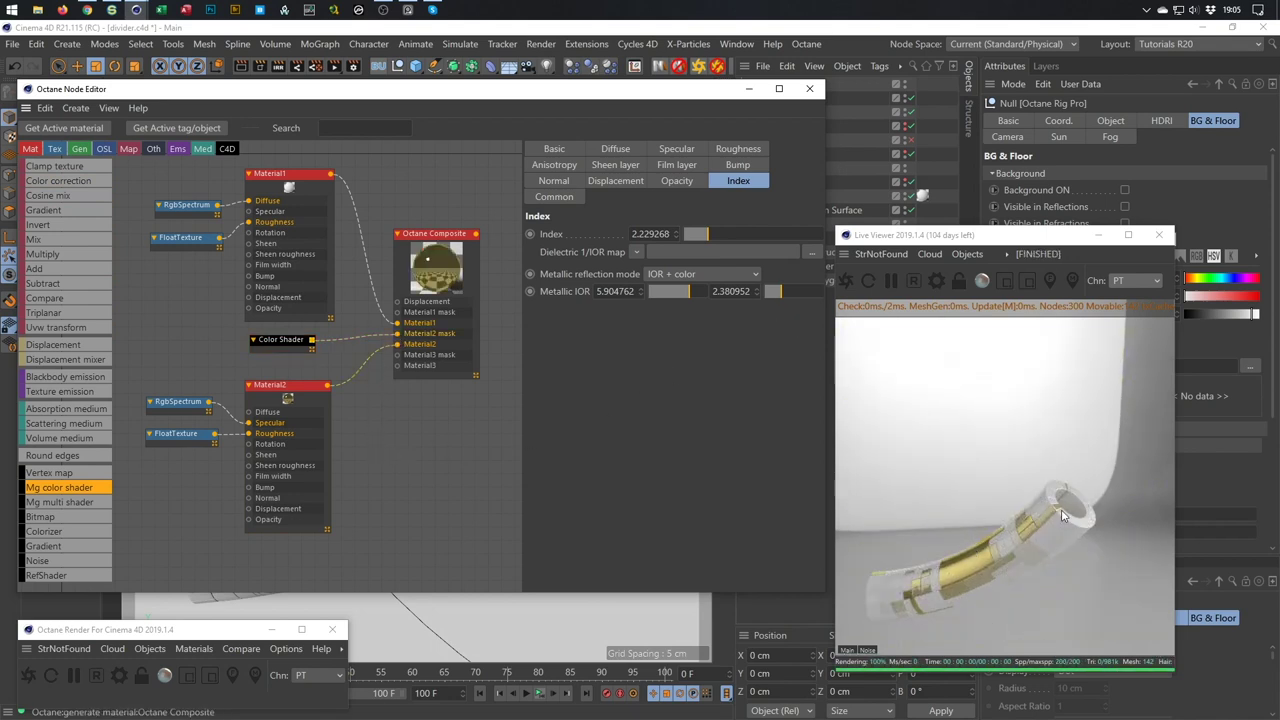
left_click_drag(1060, 237, 857, 212)
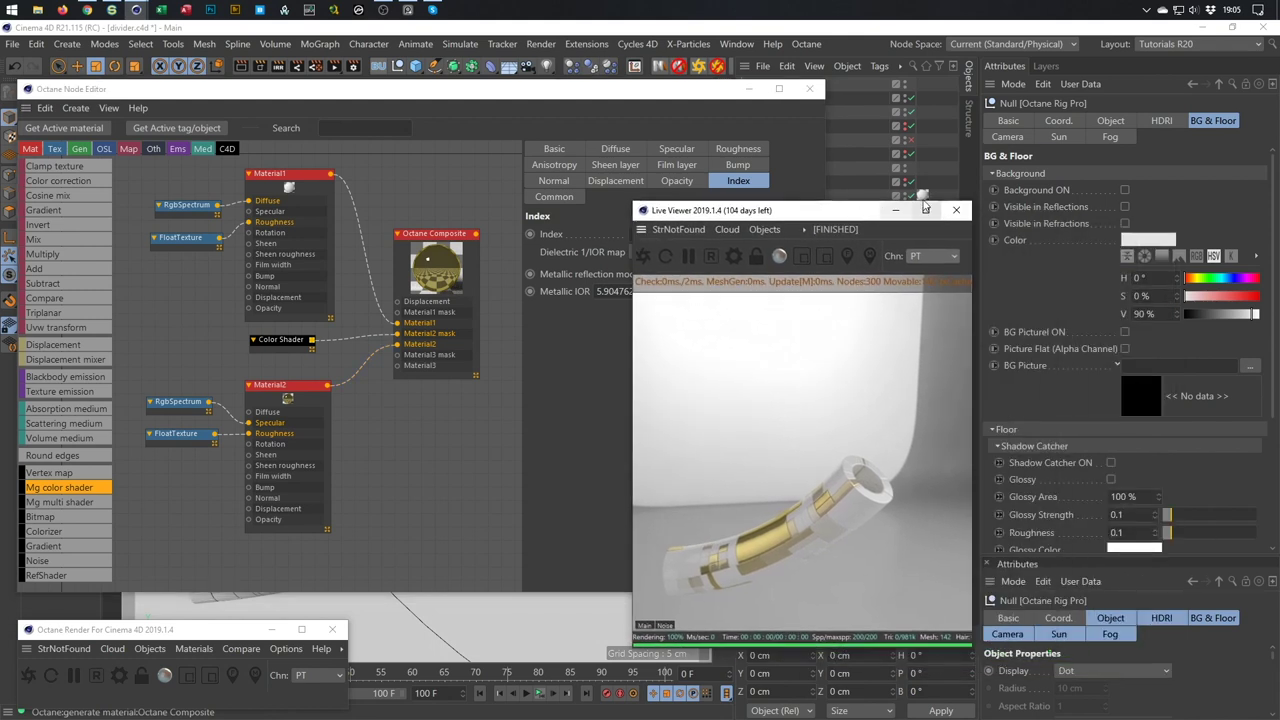
left_click(1085, 152)
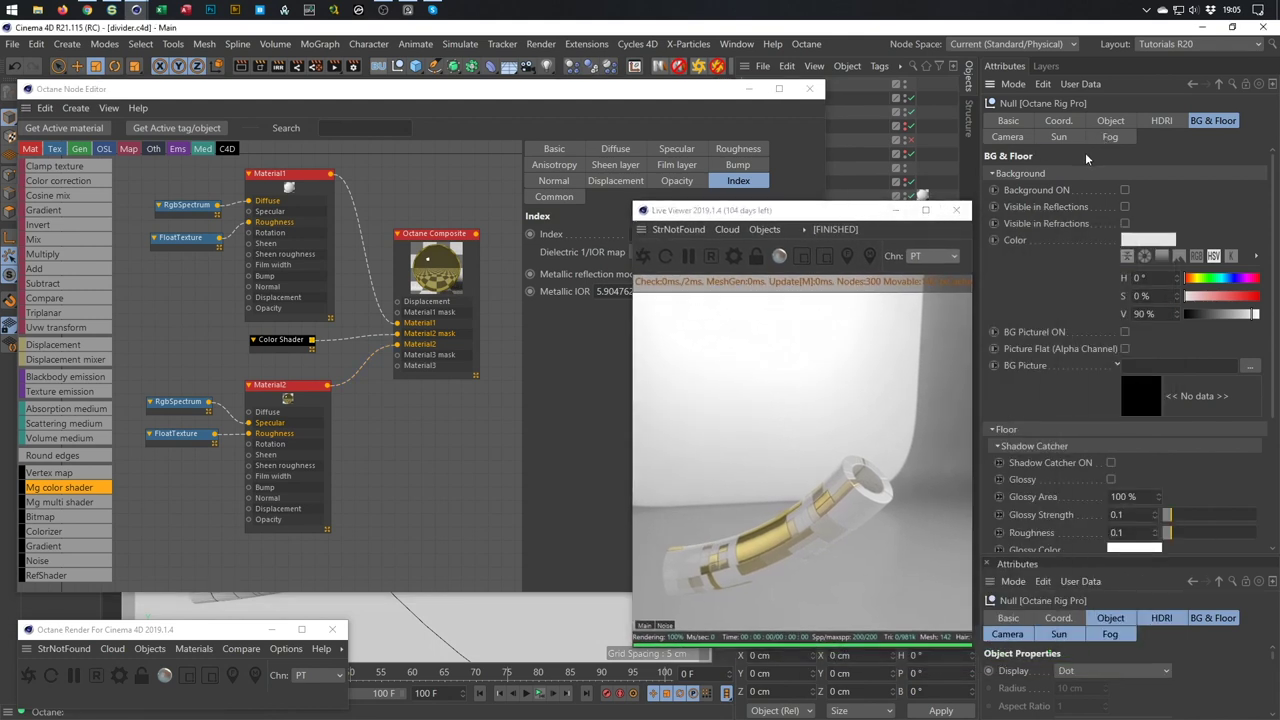
Move the Node Editor down to uncover the viewport and bring the Live Viewer forward.
double_click(640, 90)
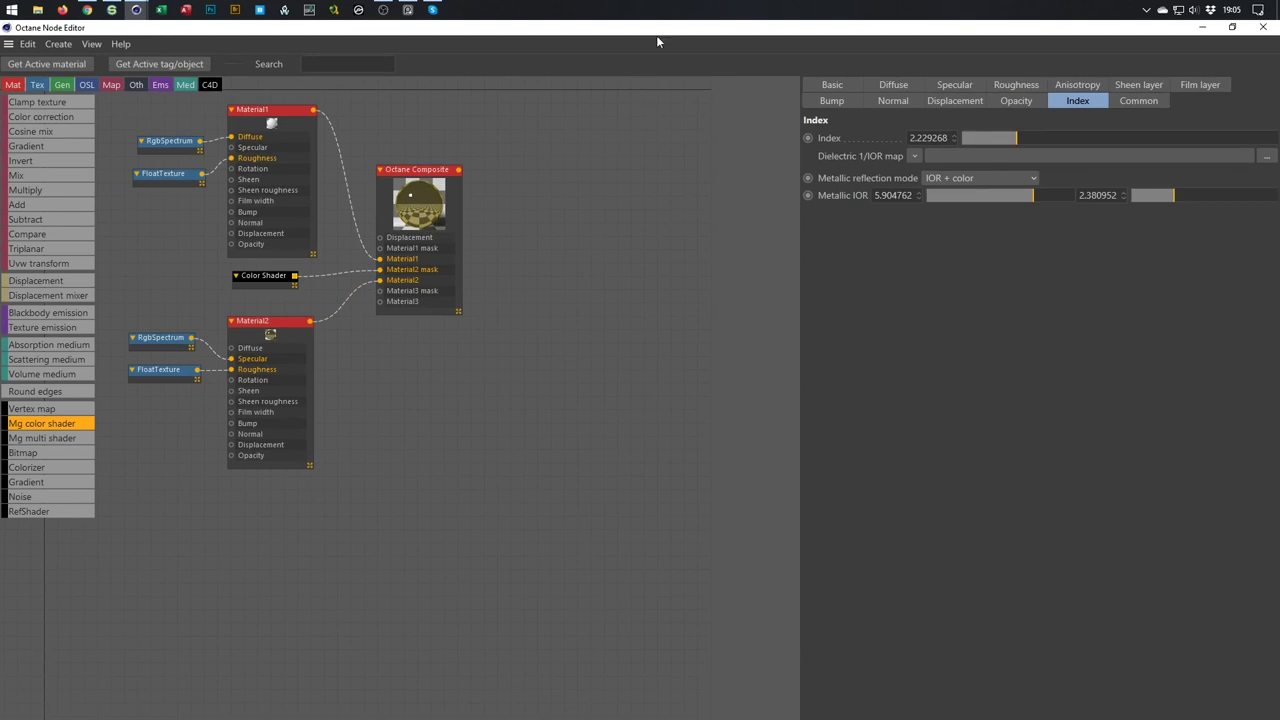
double_click(656, 14)
left_click_drag(673, 92, 503, 490)
left_click(814, 214)
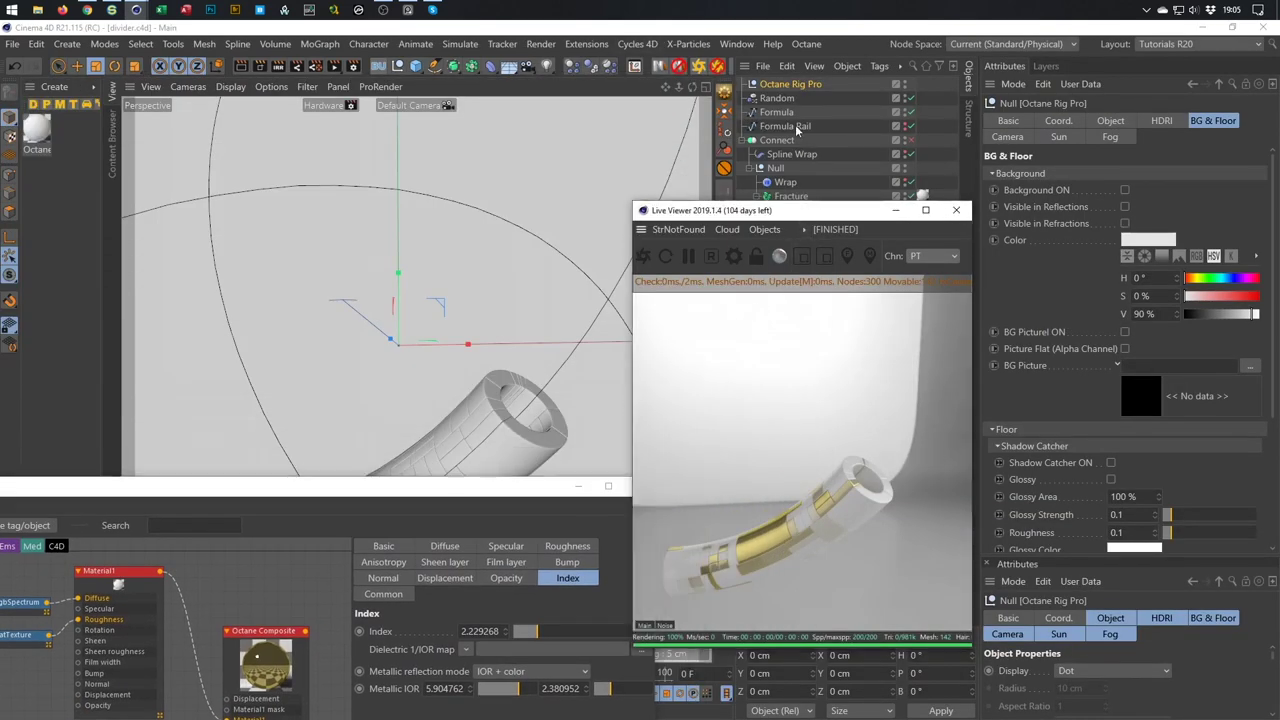
On the Random effector, switch Use Alpha/Strength on then off, then restore the window layout.
left_click(780, 98)
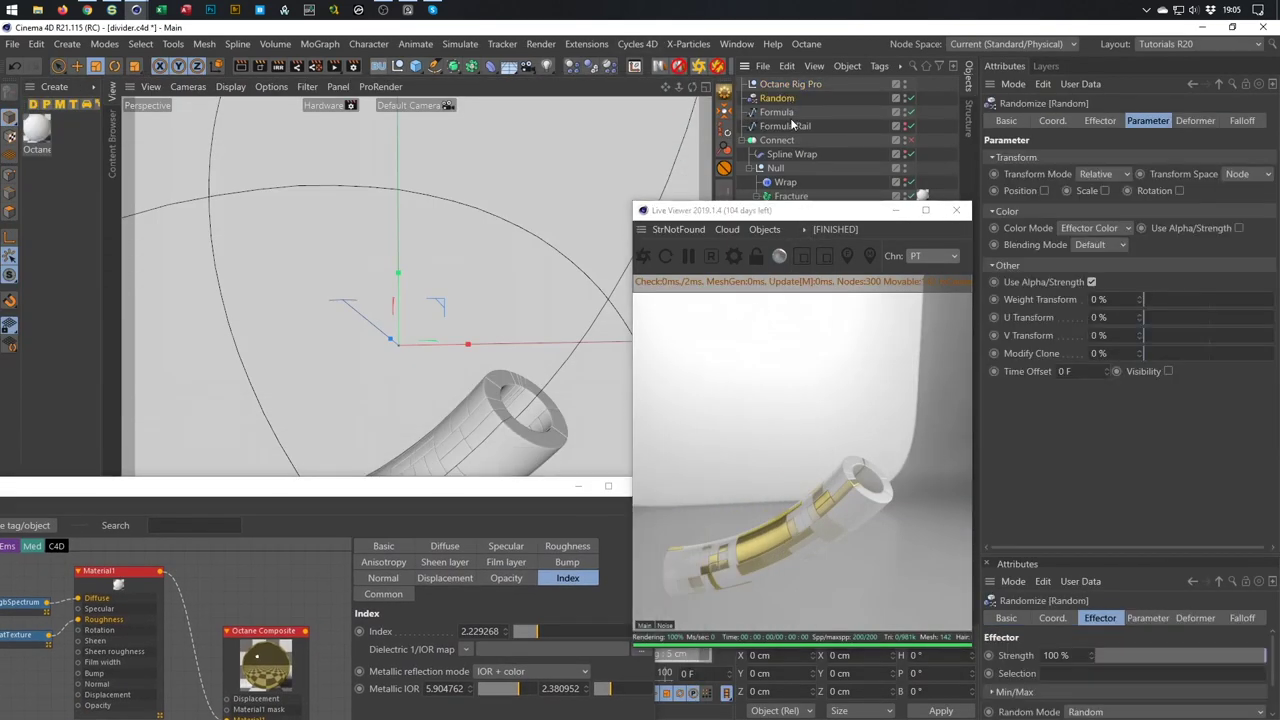
left_click(1240, 229)
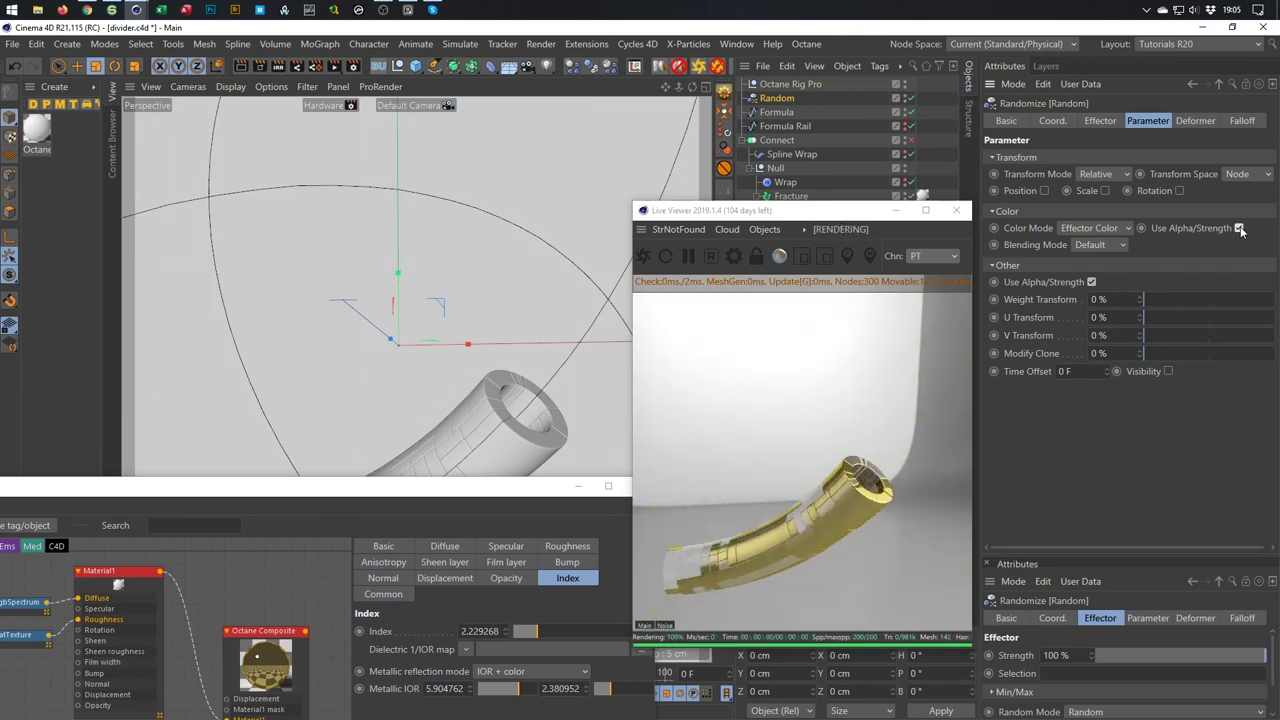
left_click(1240, 229)
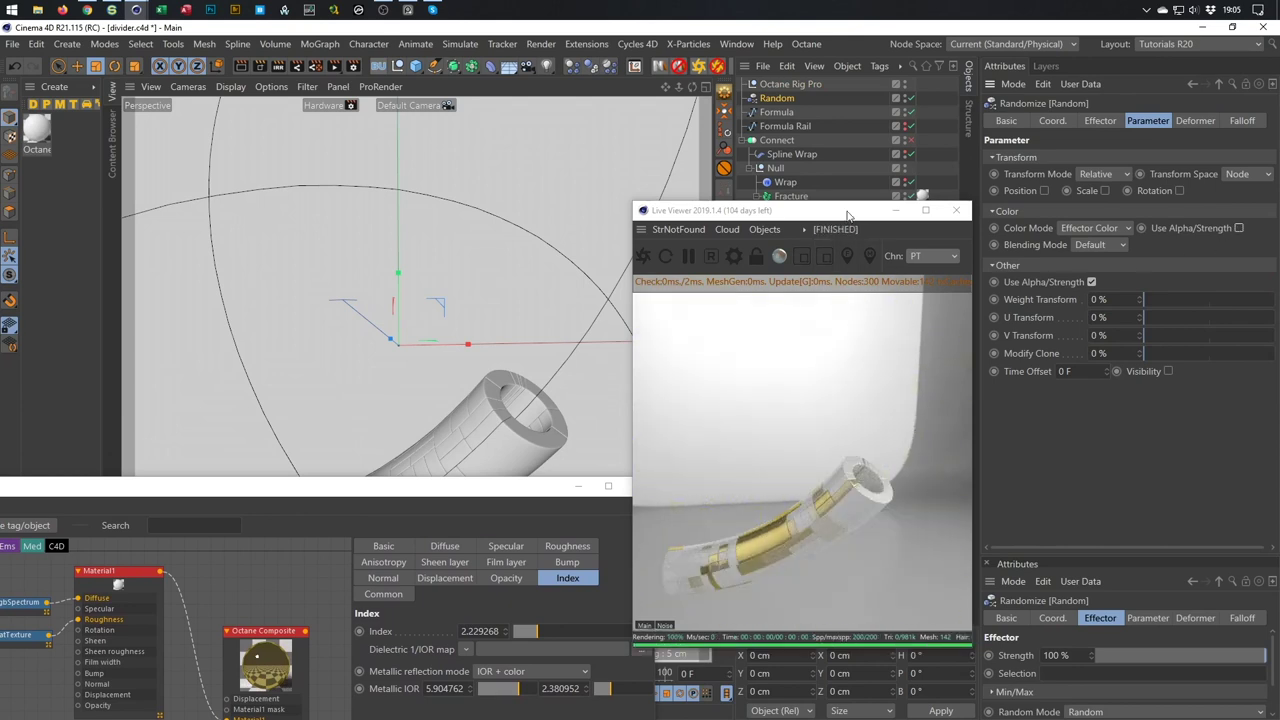
left_click_drag(848, 215, 954, 219)
left_click_drag(317, 492, 423, 138)
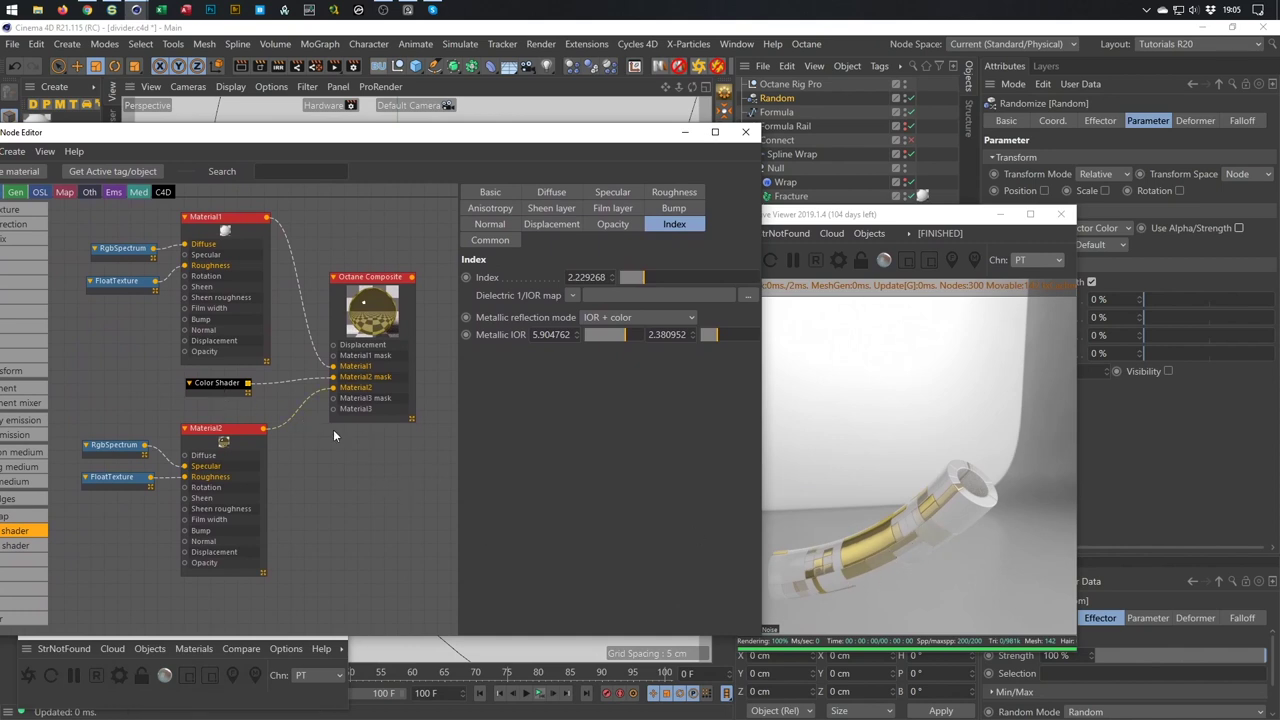
Add a Colorizer node feeding Material2's mask and delete the old Color Shader node.
left_click_drag(208, 384, 104, 380)
left_click_drag(228, 137, 275, 110)
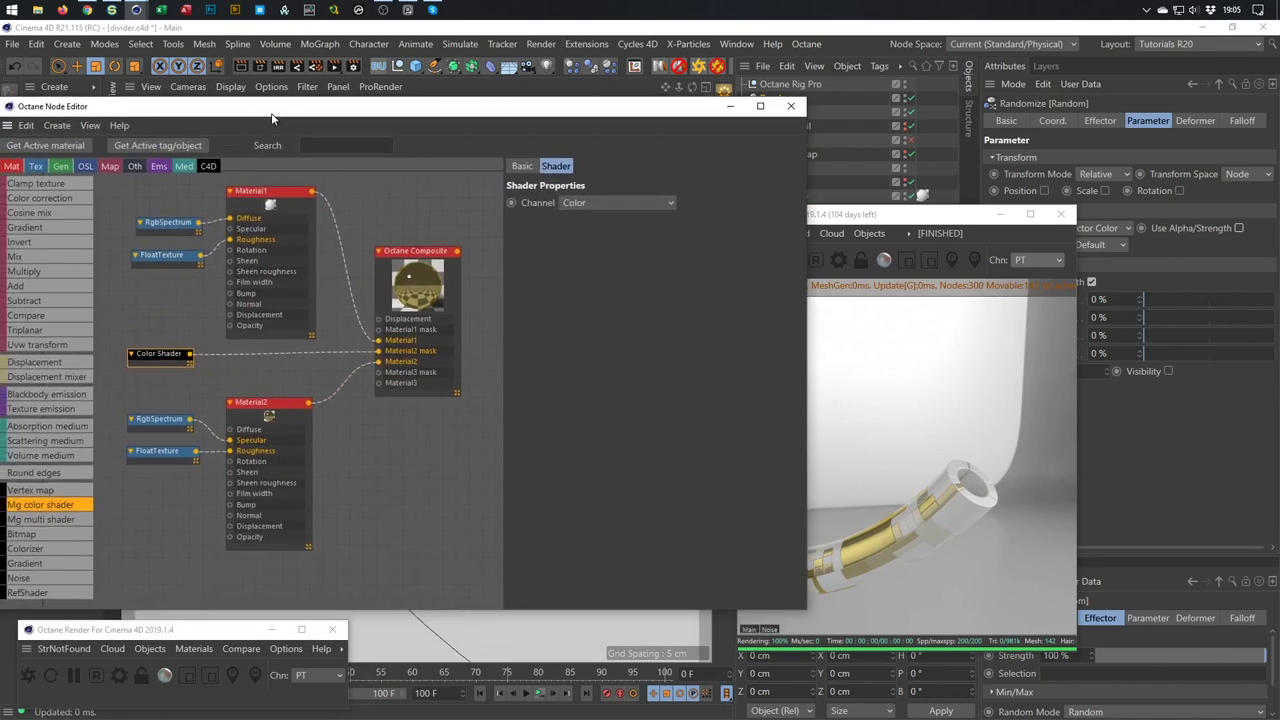
left_click(63, 547)
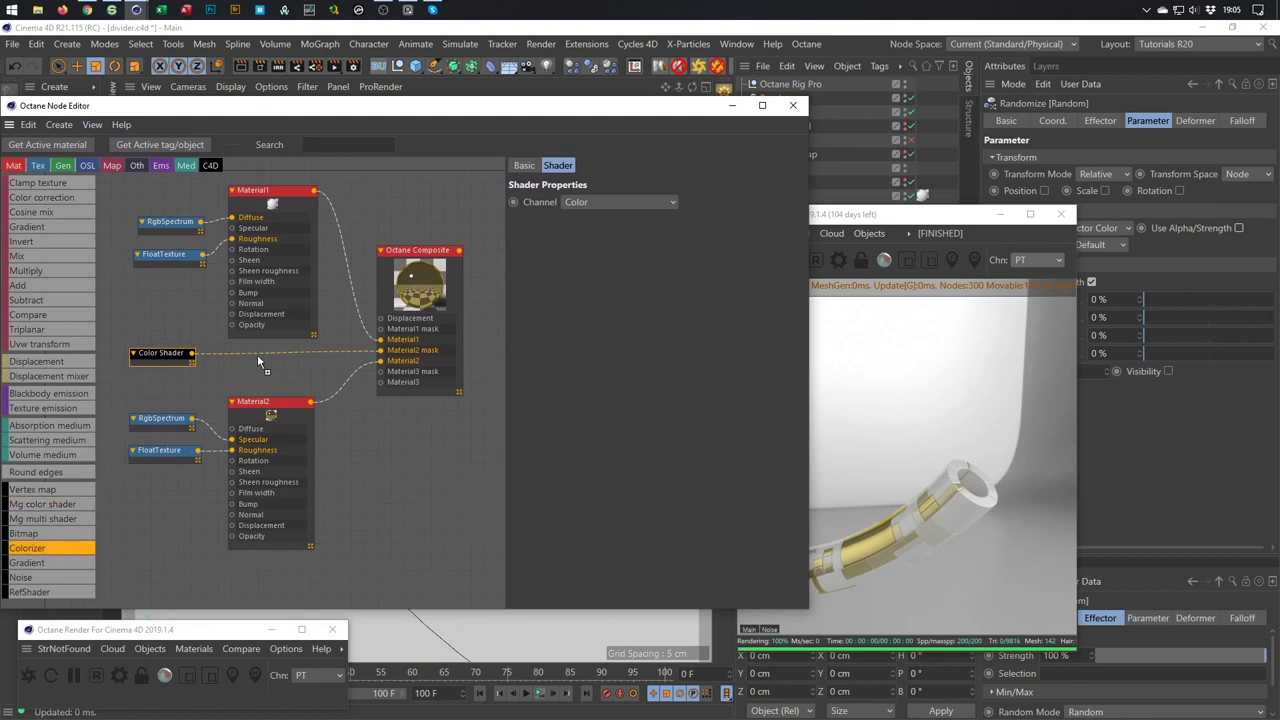
left_click_drag(268, 356, 268, 357)
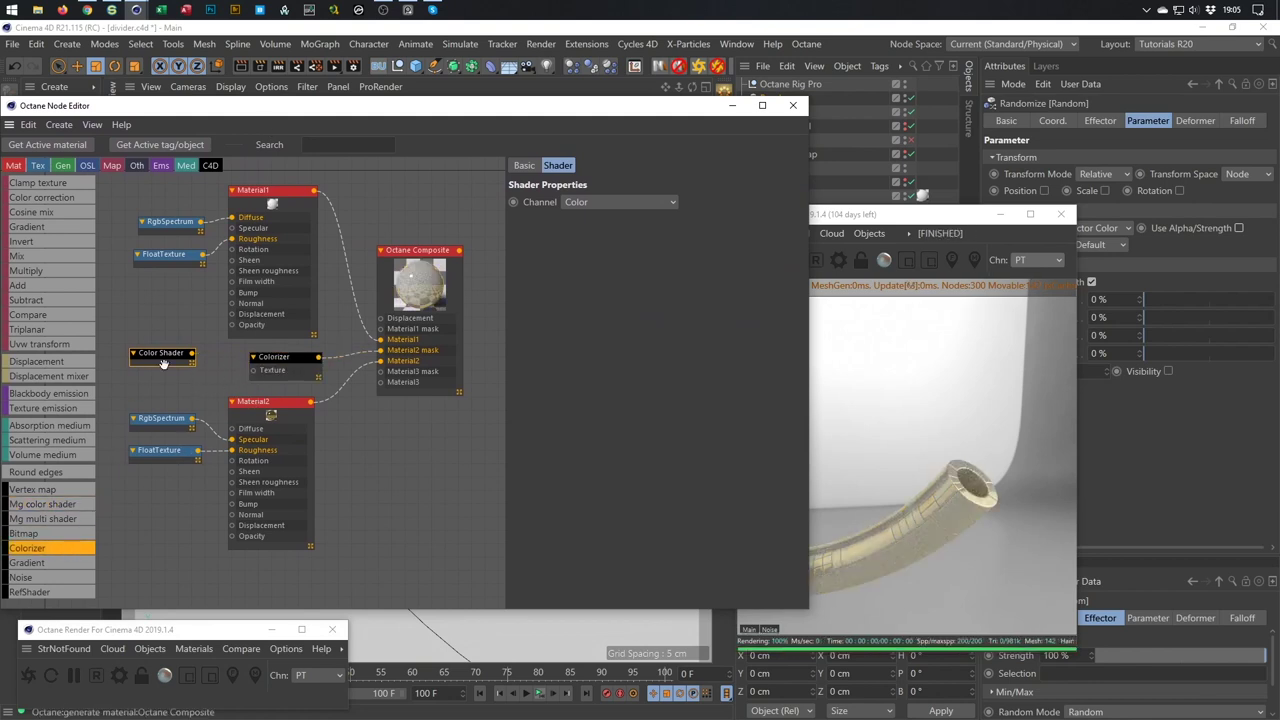
key("Delete")
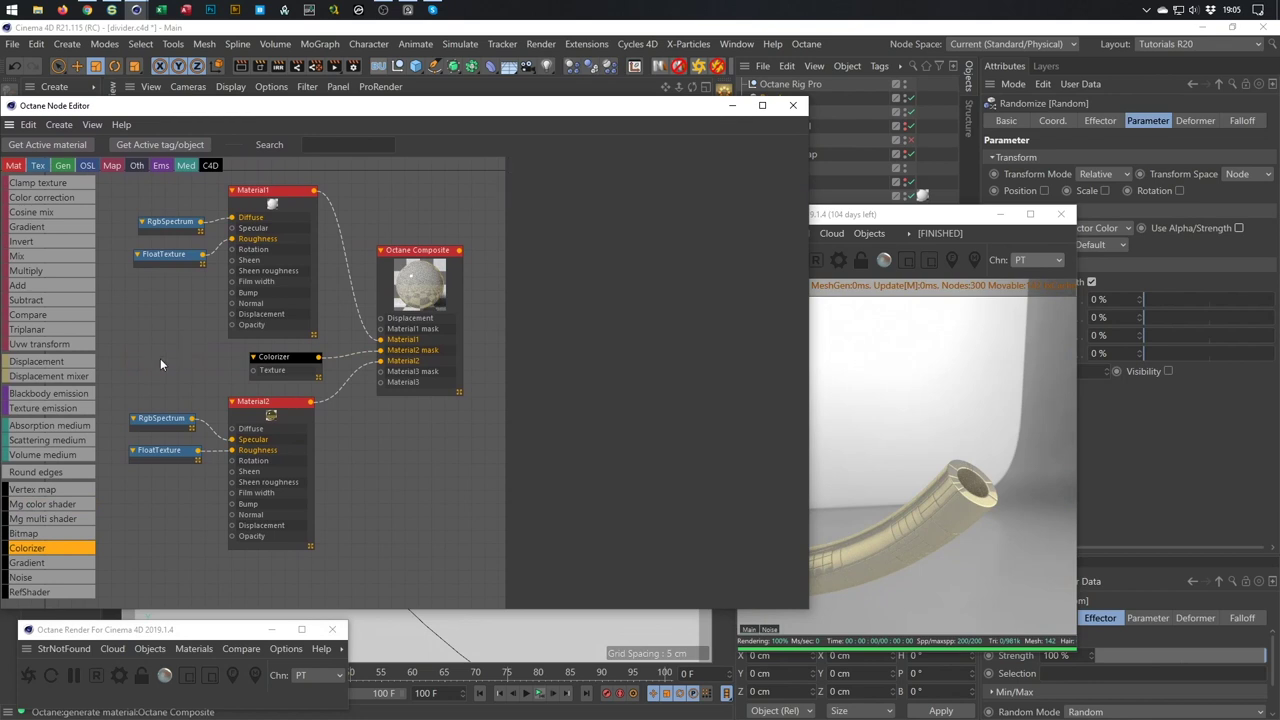
Set the Colorizer's Texture to MoGraph > Color Shader.
left_click(285, 356)
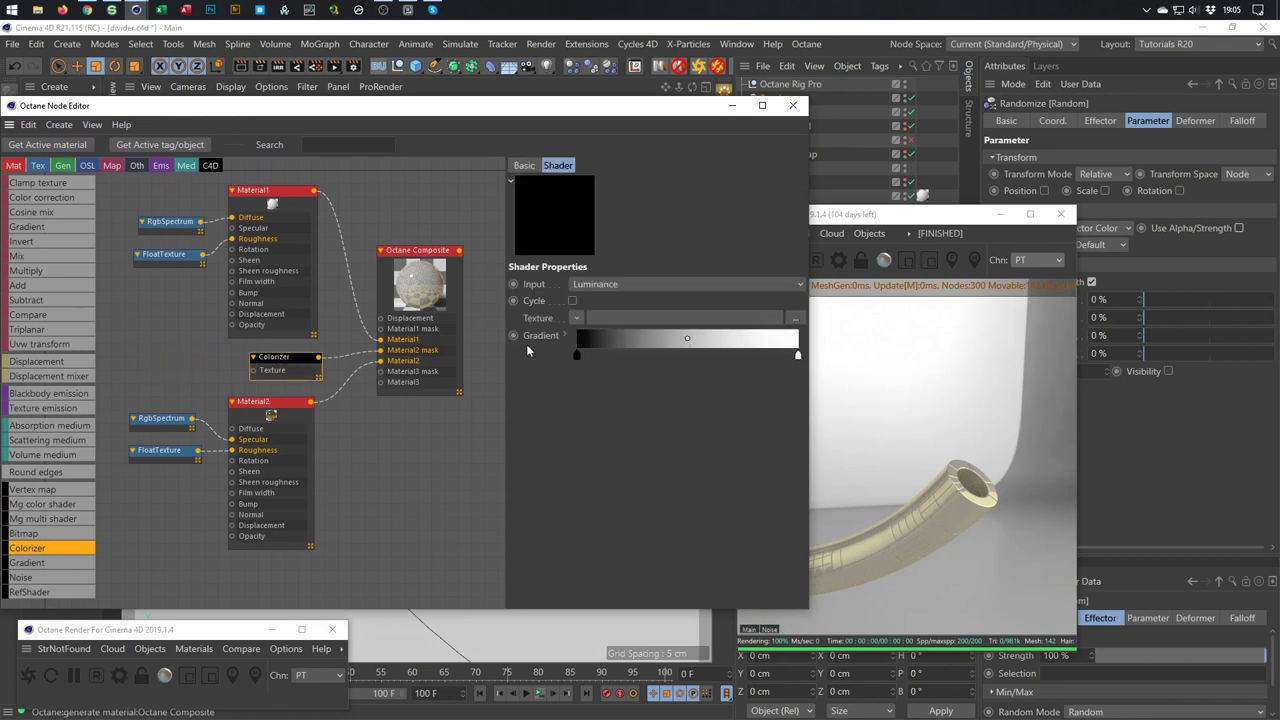
left_click(576, 317)
mouse_move(600, 600)
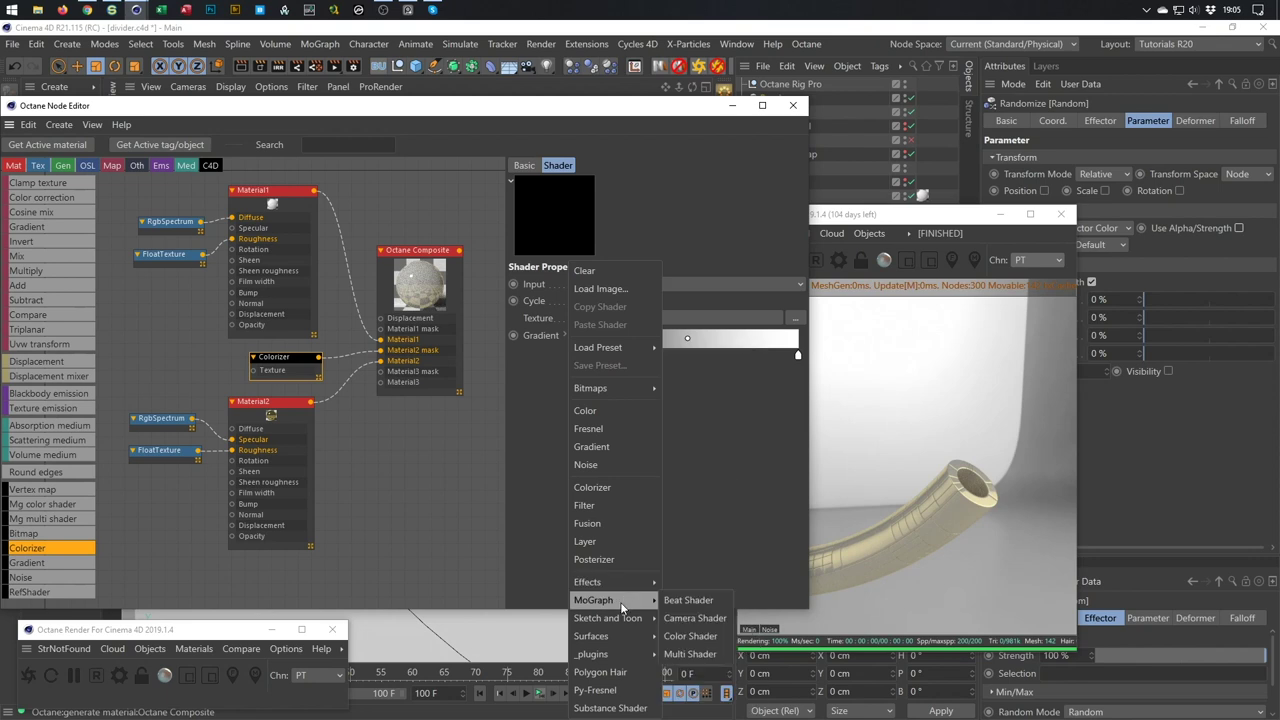
left_click(695, 636)
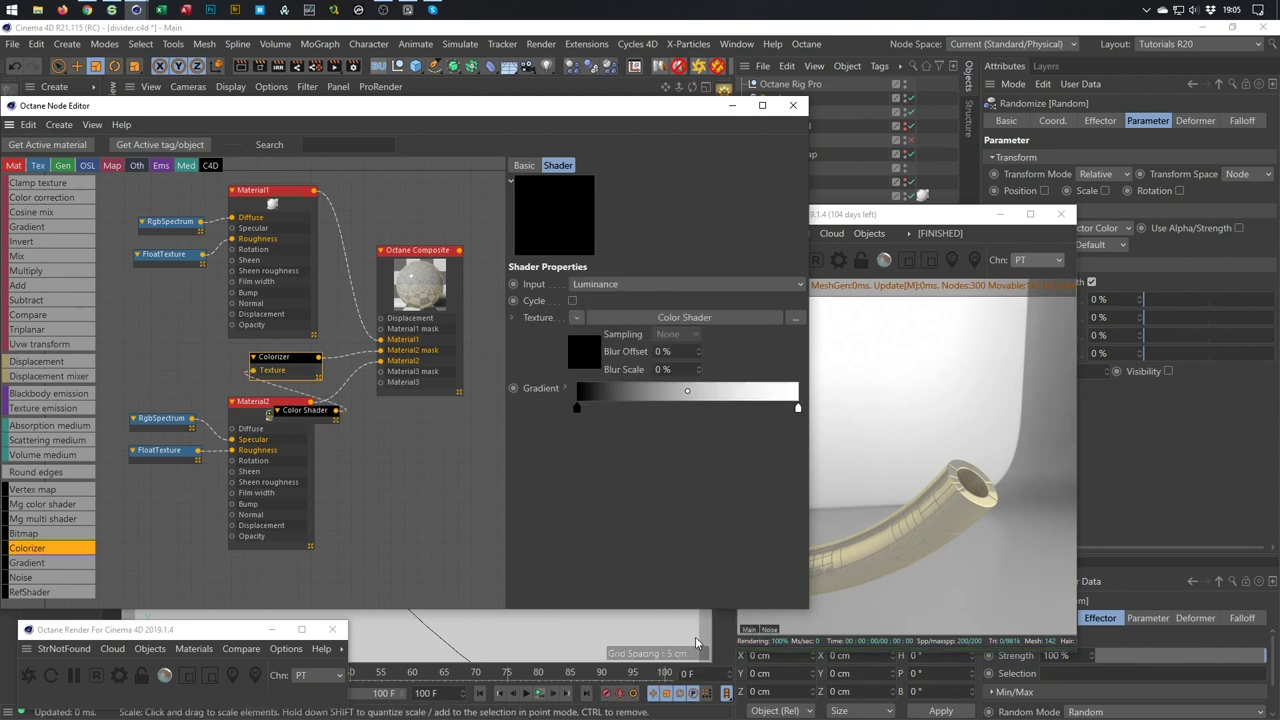
left_click_drag(251, 397, 149, 348)
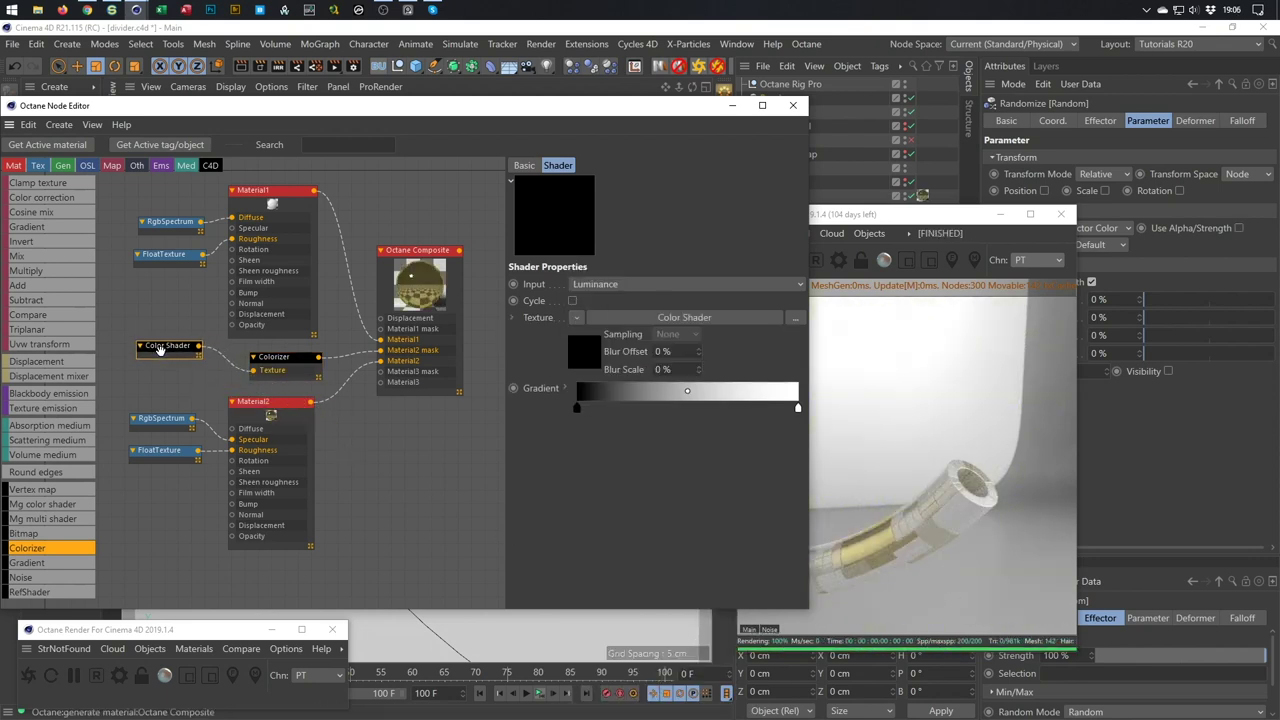
left_click(312, 362)
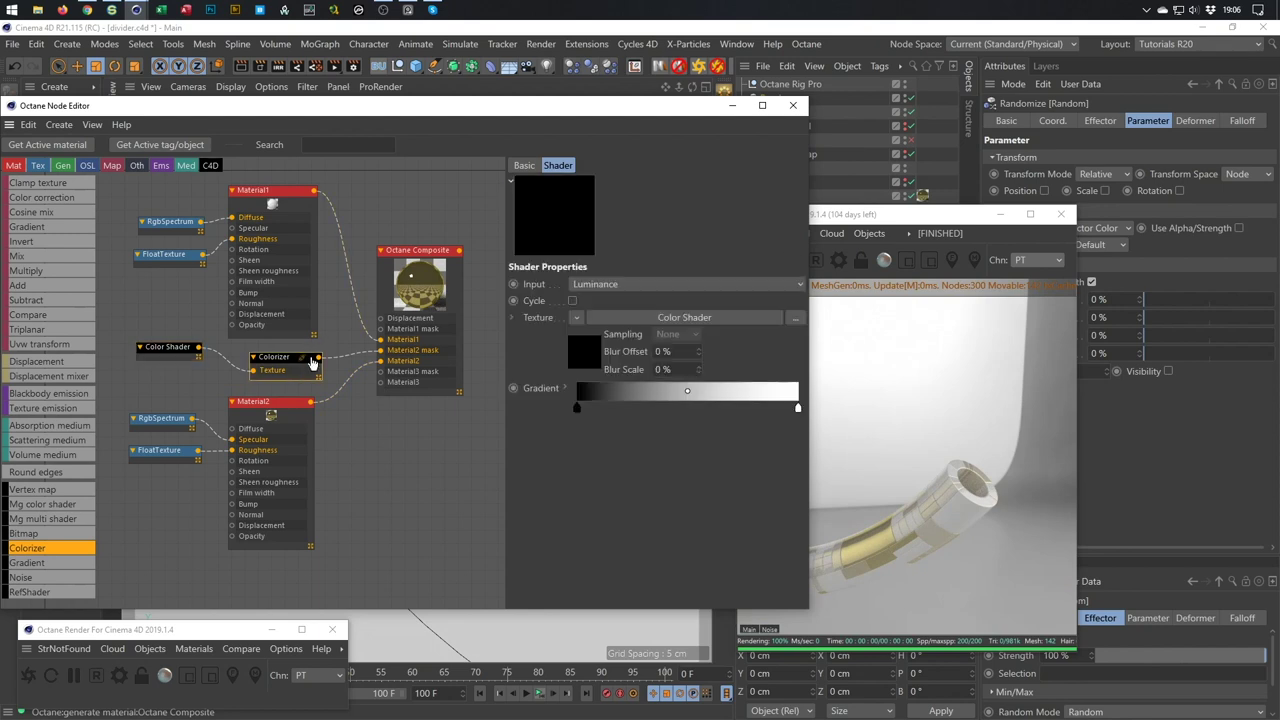
left_click_drag(633, 110, 519, 137)
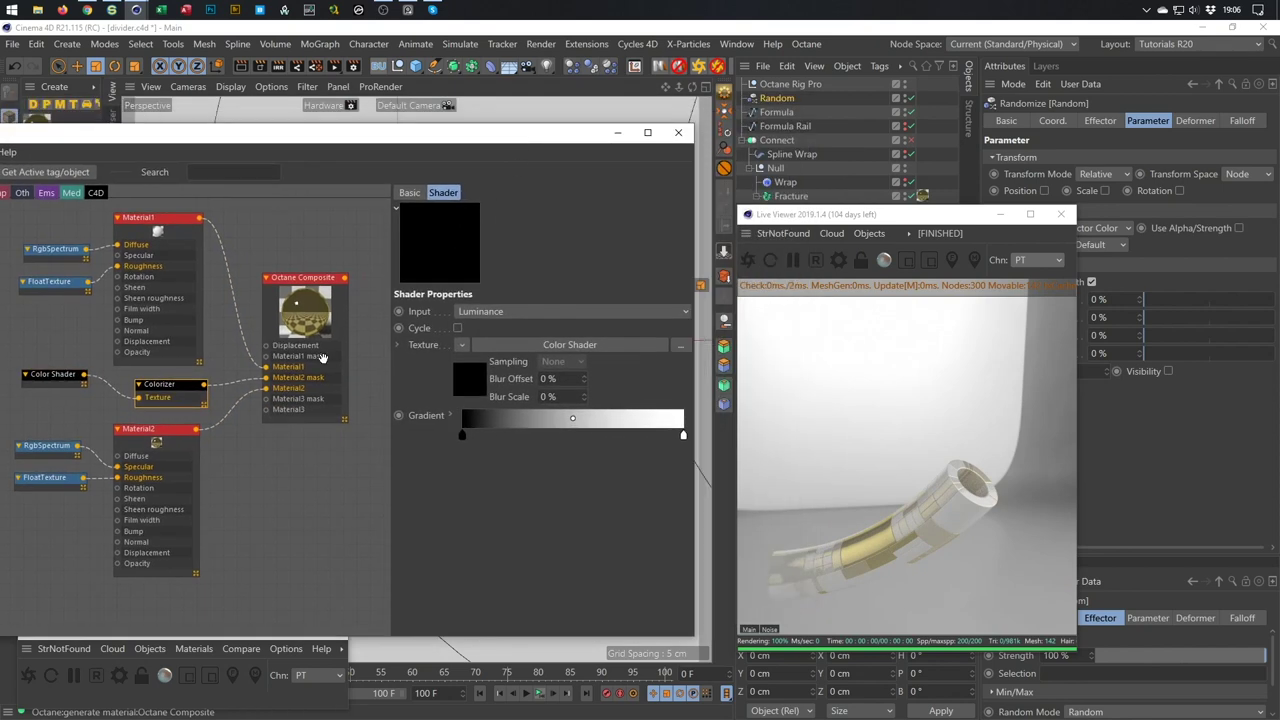
Adjust the Colorizer gradient's black and white points, toggling the effector's Alpha/Strength option.
left_click_drag(460, 436, 420, 445)
left_click_drag(684, 435, 653, 438)
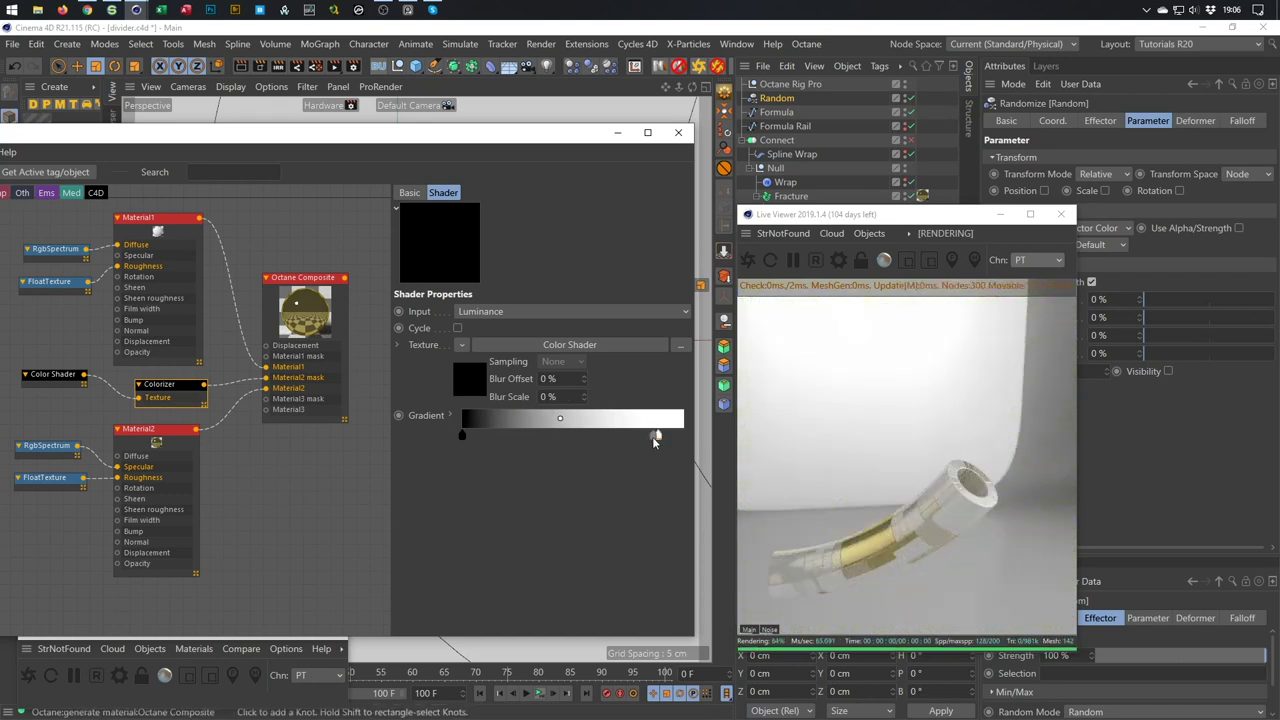
left_click(1238, 229)
left_click_drag(657, 438, 683, 438)
mouse_move(470, 440)
left_mouse_down()
mouse_move(604, 442)
mouse_move(462, 440)
left_mouse_up()
left_click(962, 434)
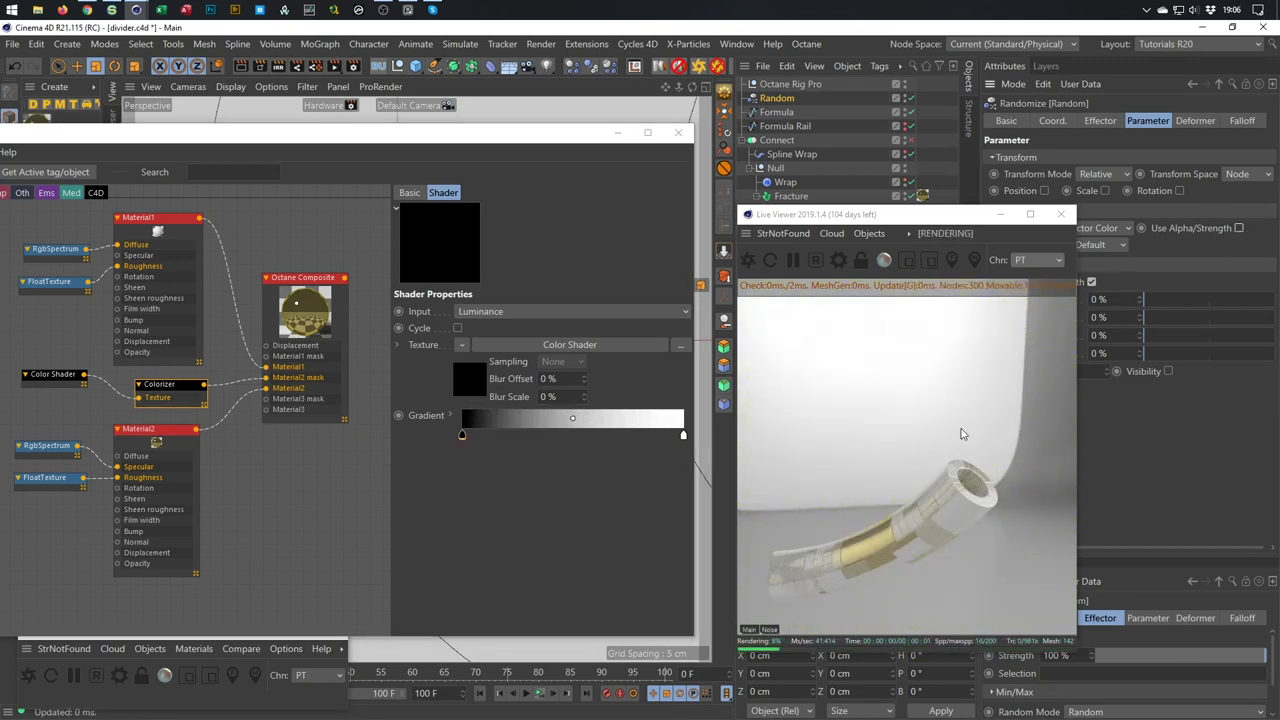
Settle the white knot near 55% and remove the extra black knot, then close the Node Editor.
left_click_drag(683, 437, 630, 437)
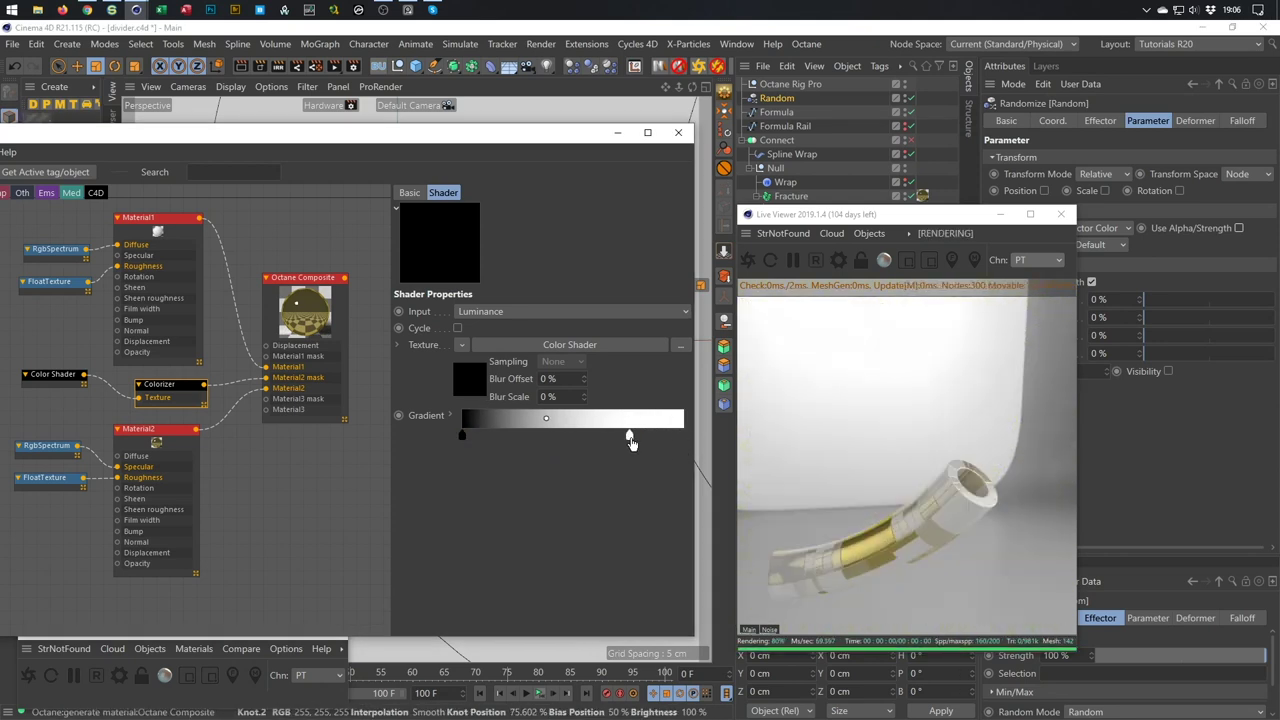
left_click_drag(462, 437, 517, 443)
left_click(462, 437)
left_click_drag(515, 437, 496, 463)
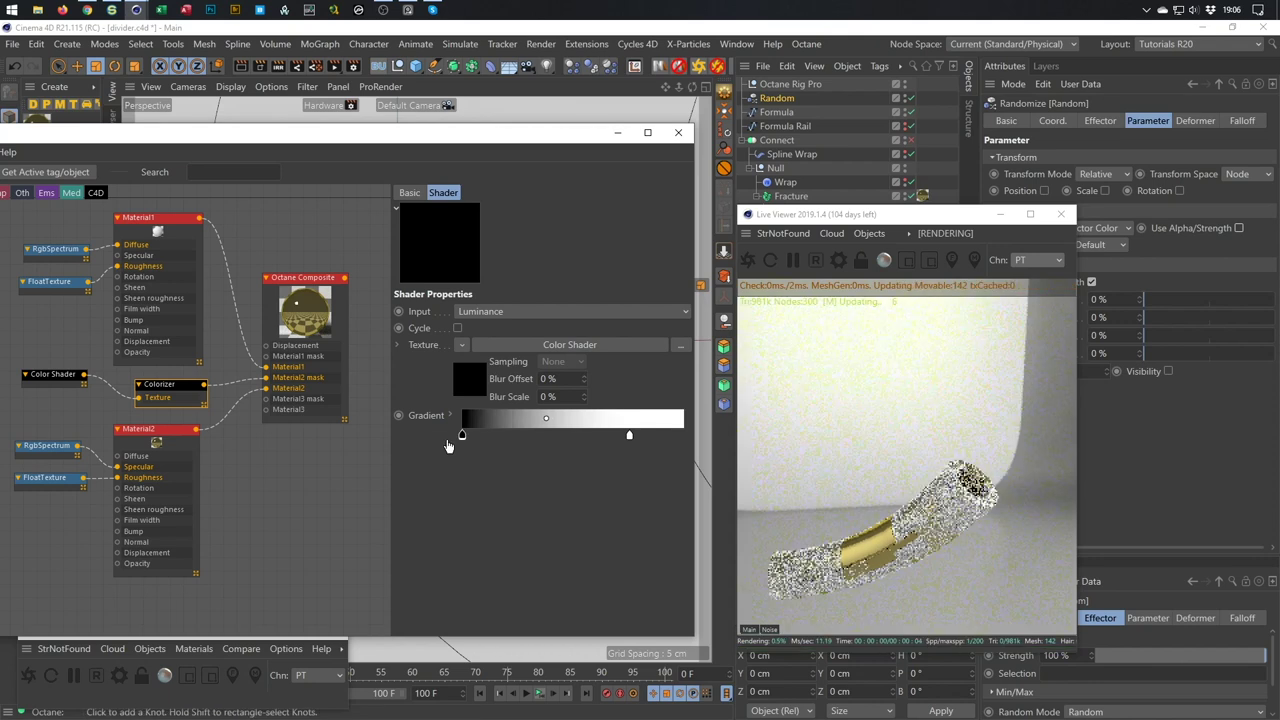
mouse_move(629, 437)
left_mouse_down()
mouse_move(573, 445)
mouse_move(587, 445)
left_mouse_up()
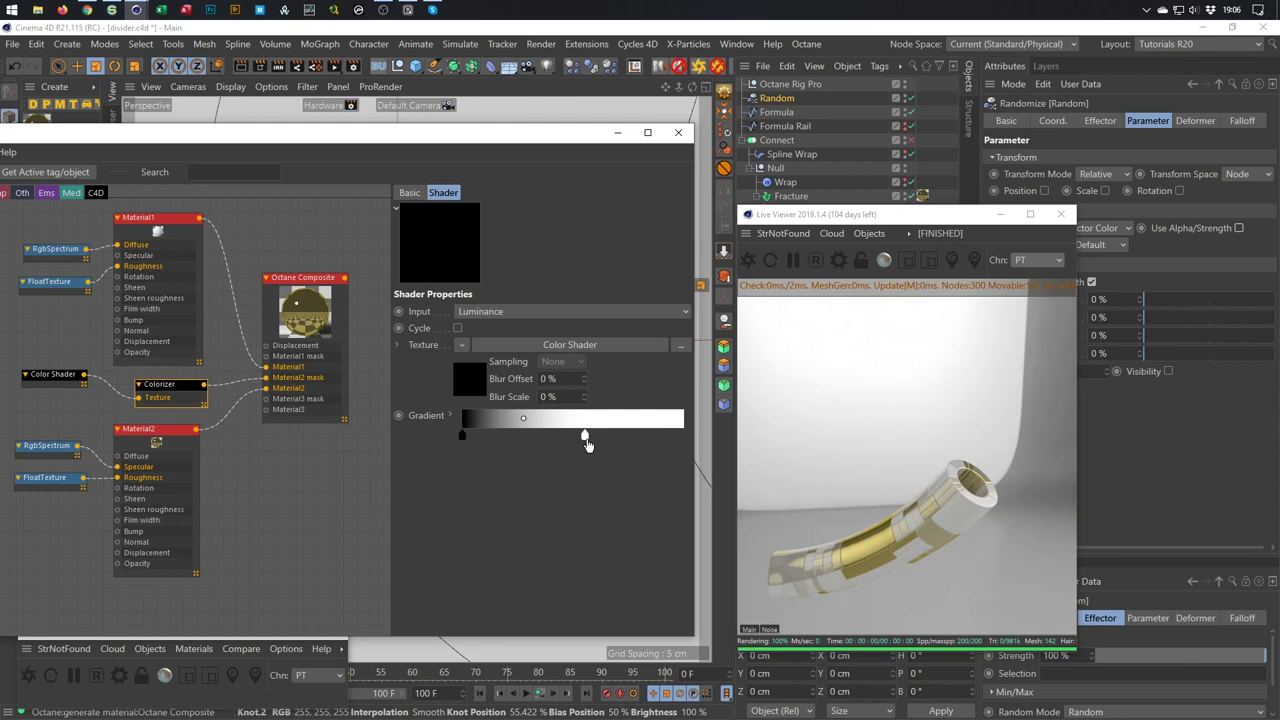
left_click(679, 134)
Move the Octane Live Viewer aside and close it.
left_click_drag(905, 222, 968, 207)
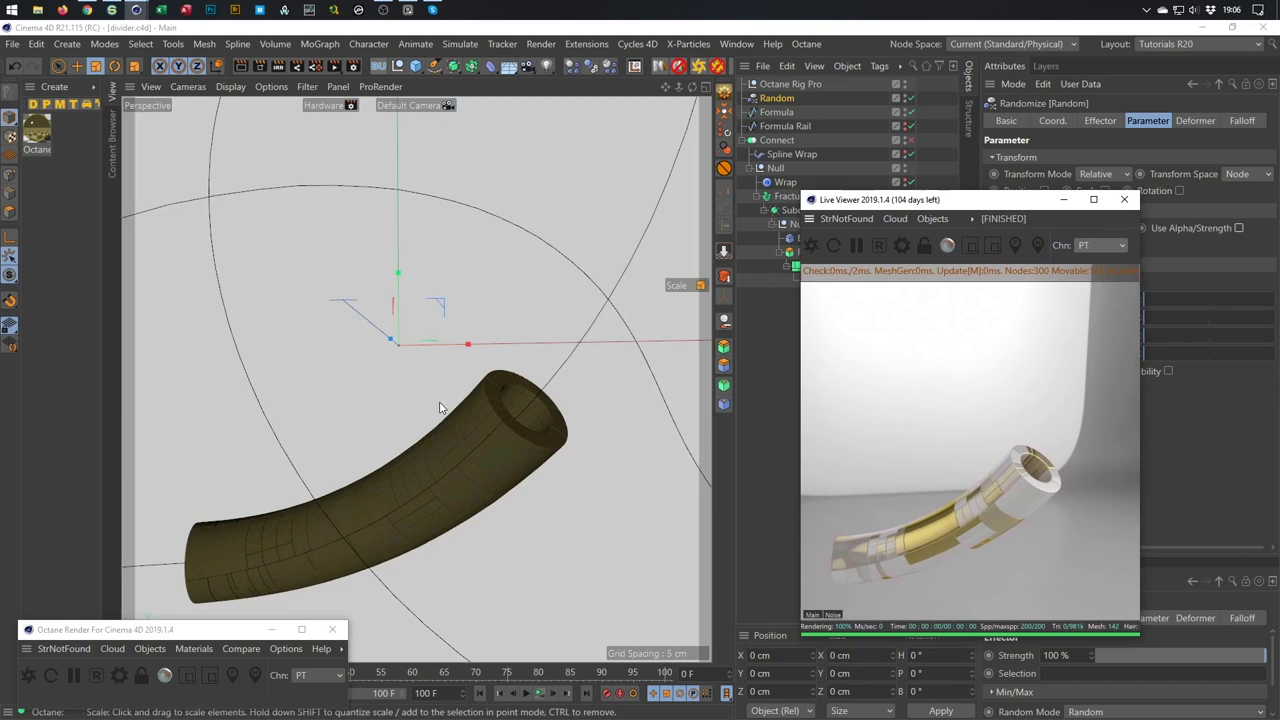
scroll(440, 407, "down", 5)
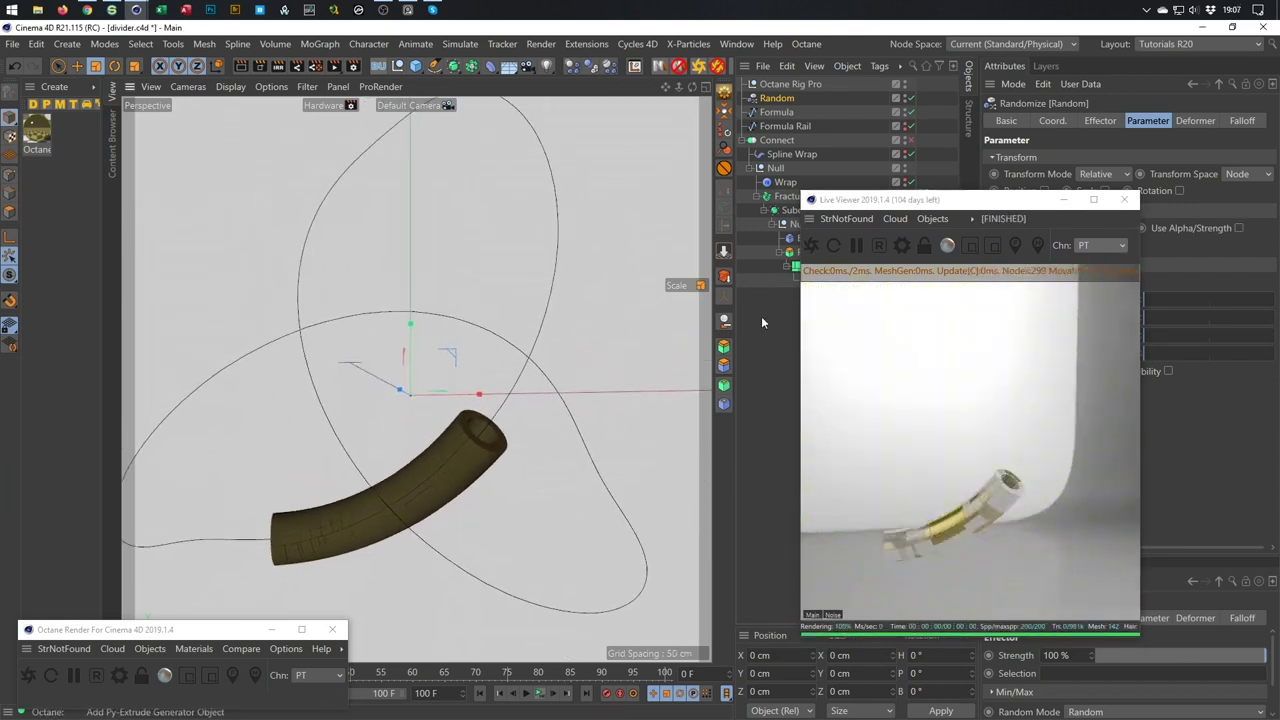
left_click_drag(970, 200, 1032, 263)
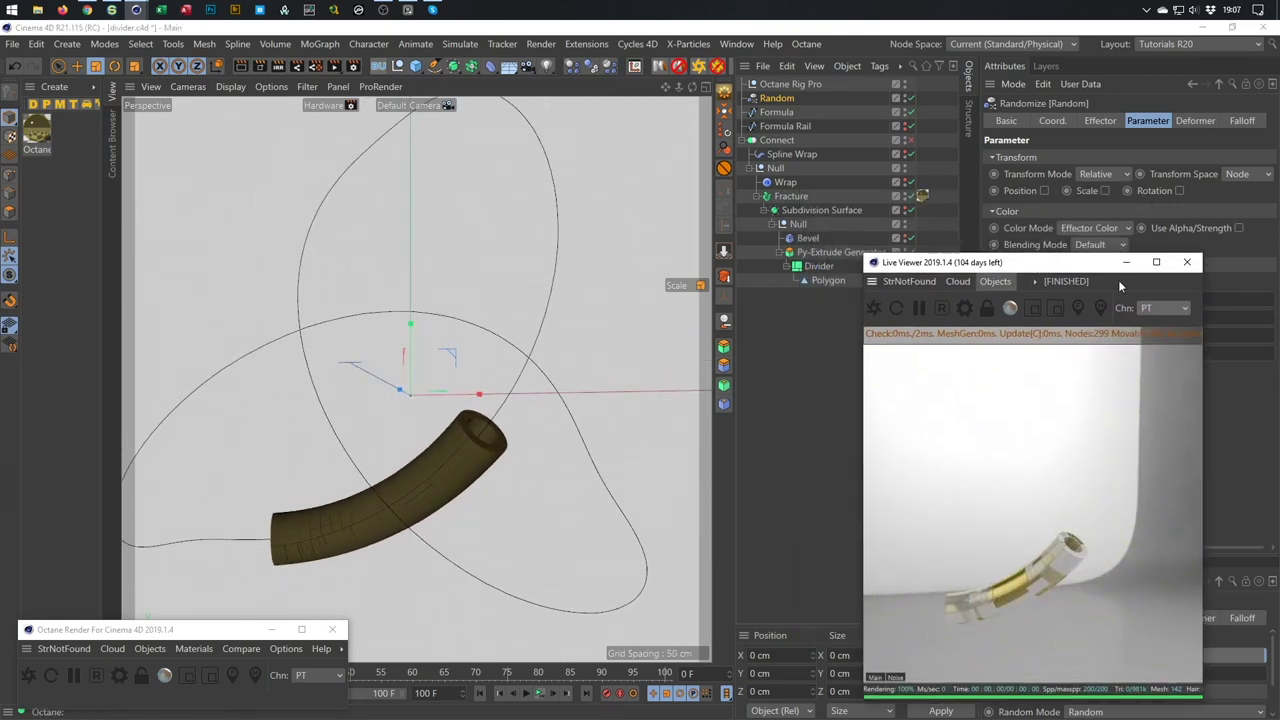
left_click(1186, 264)
Orbit the view around the knot splines and select the Formula spline to show its attributes.
left_click_drag(423, 482, 443, 505, "alt")
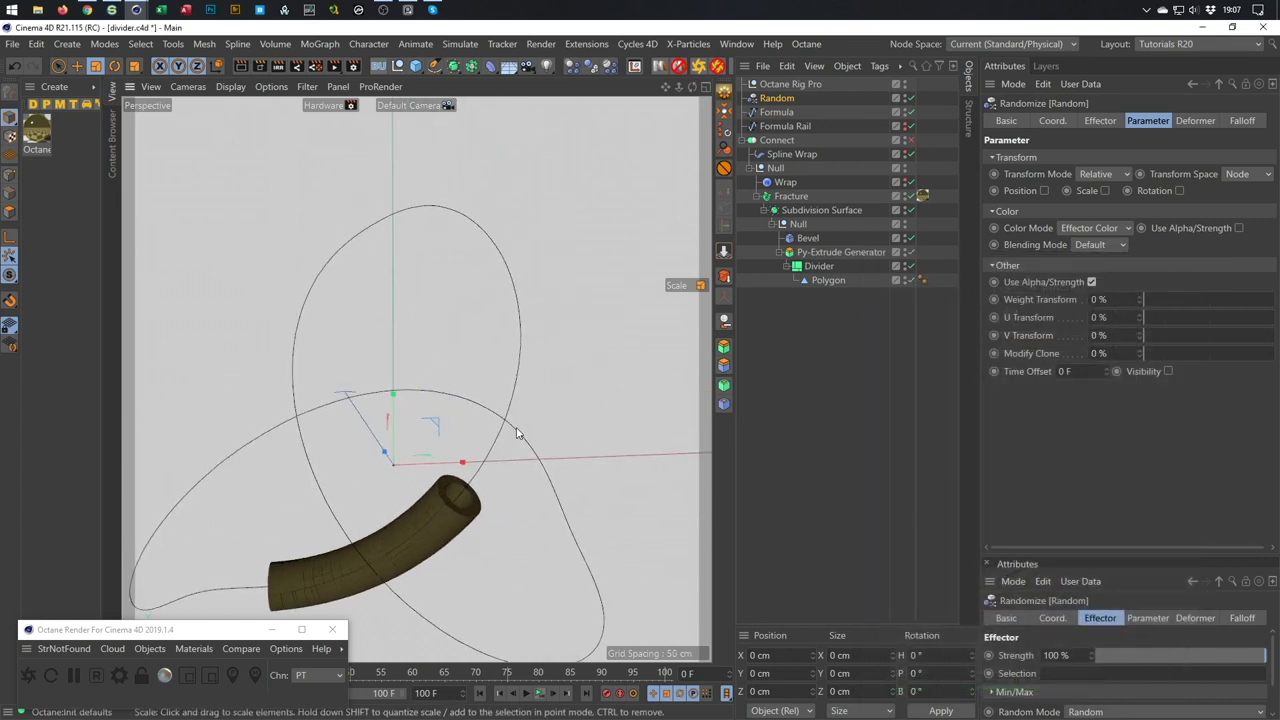
mouse_move(401, 489)
left_mouse_down("alt")
mouse_move(413, 435)
mouse_move(523, 380)
mouse_move(401, 464)
left_mouse_up("alt")
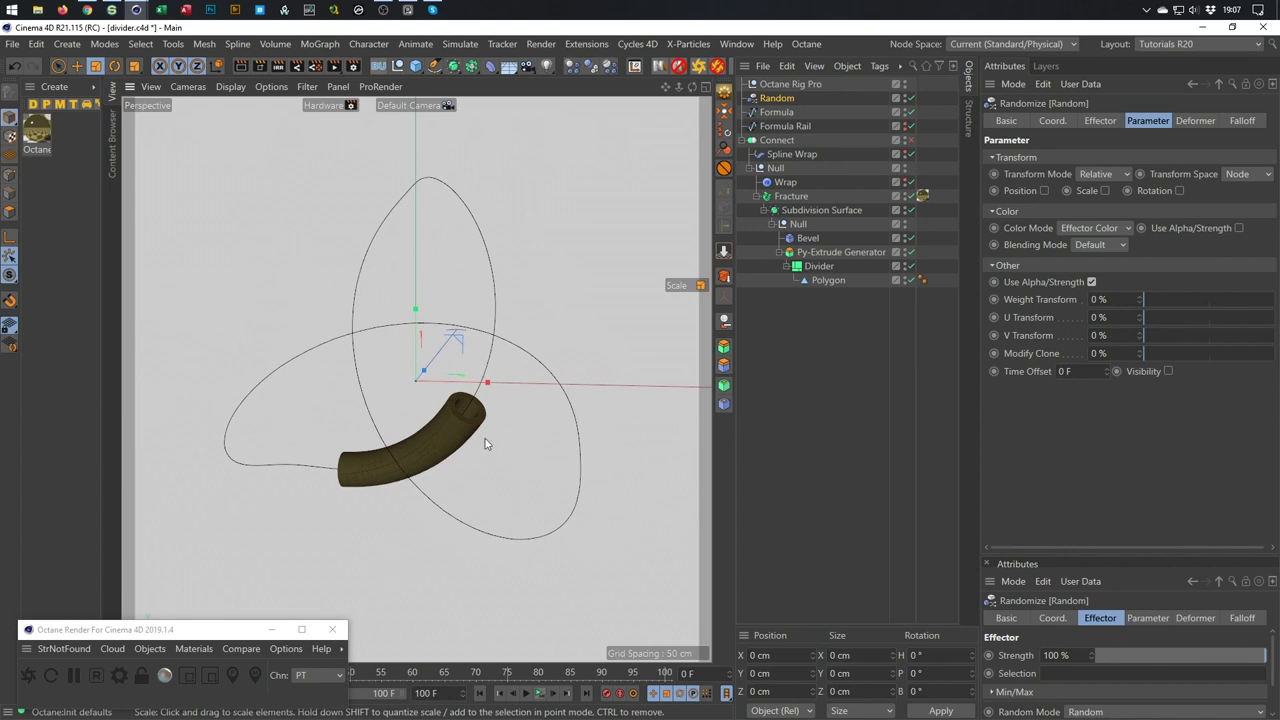
left_click(778, 113)
middle_click_drag(448, 377, 417, 443, "alt")
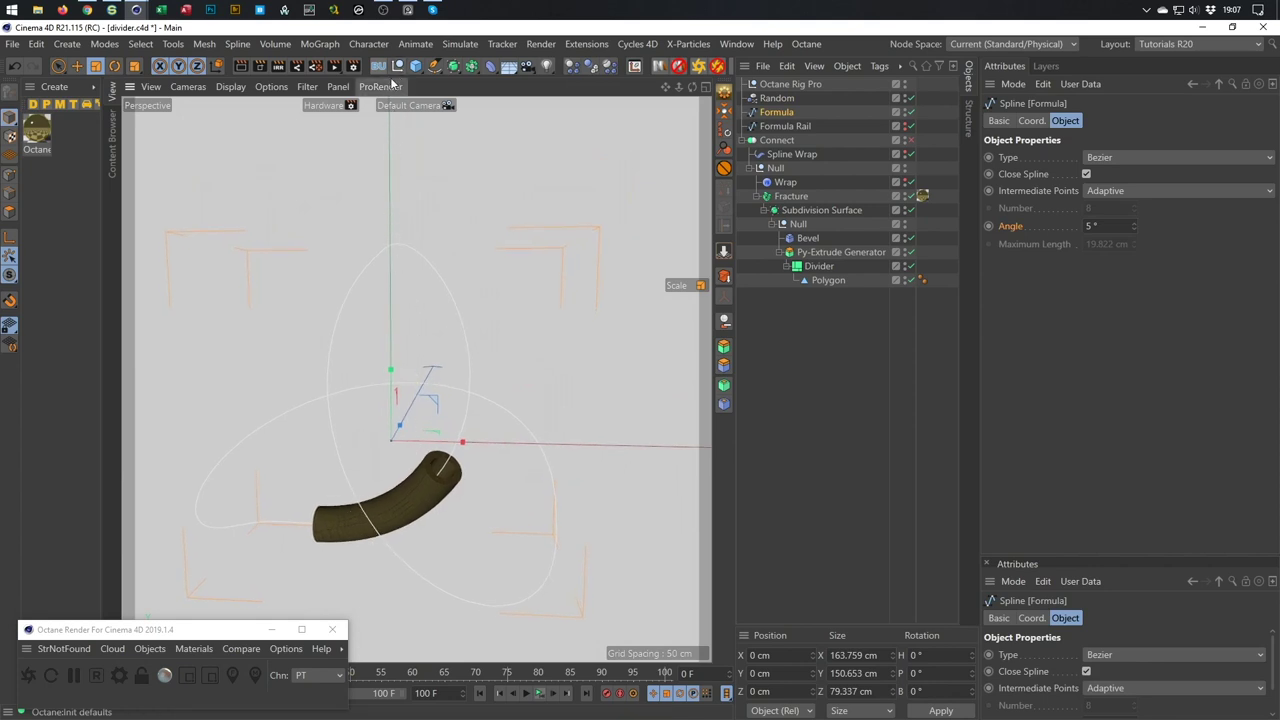
Add a Circle spline with an 8 cm radius and place it below Random, above Formula.
left_click(433, 67)
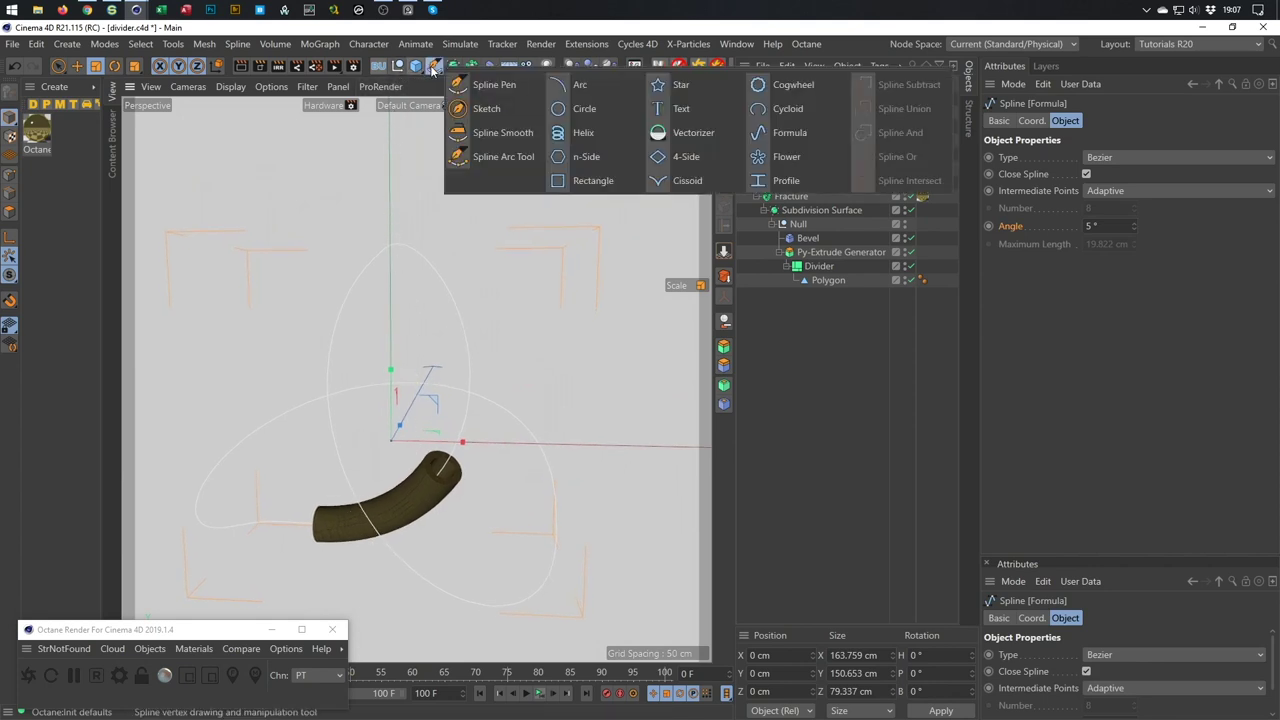
left_click(588, 114)
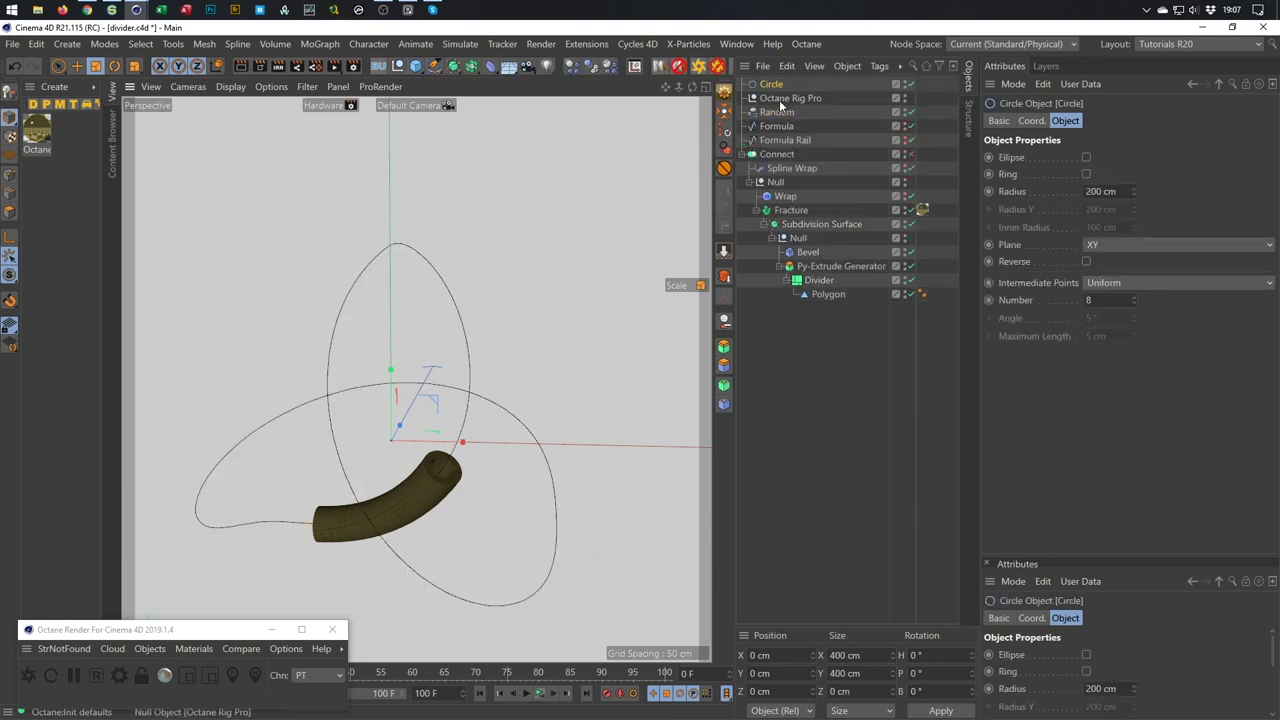
left_click(1122, 191)
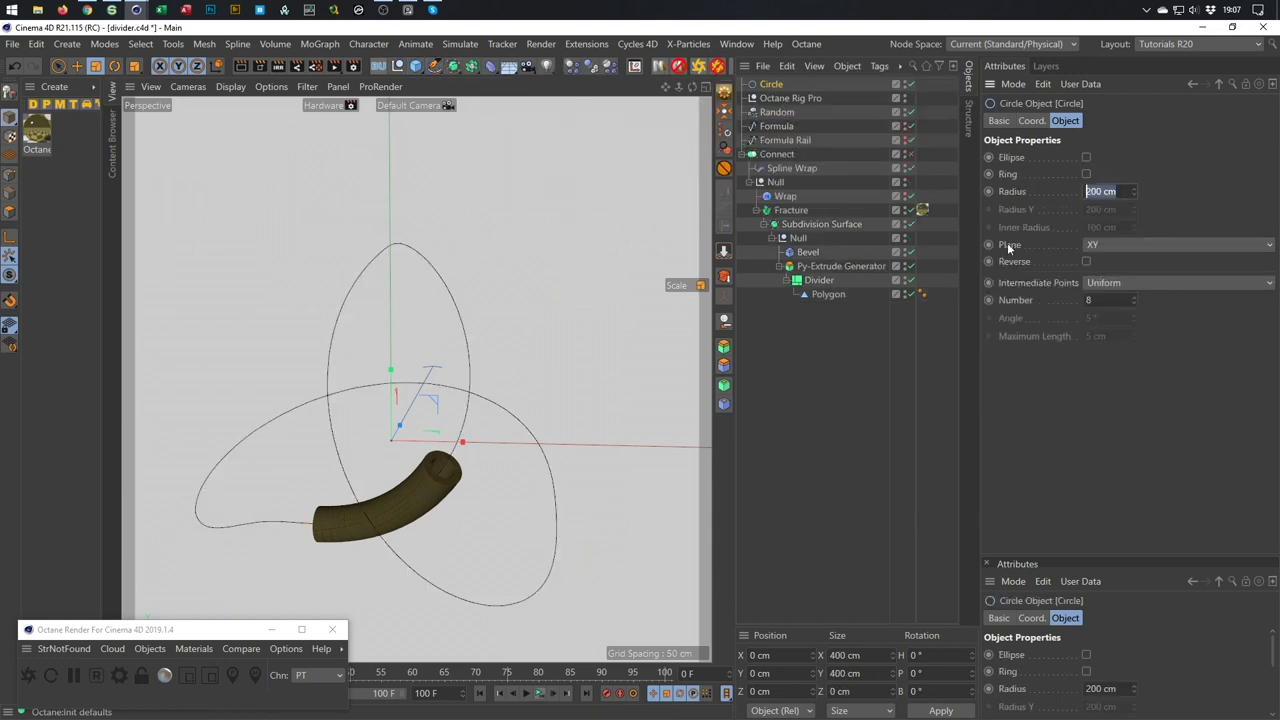
type("8")
key("Return")
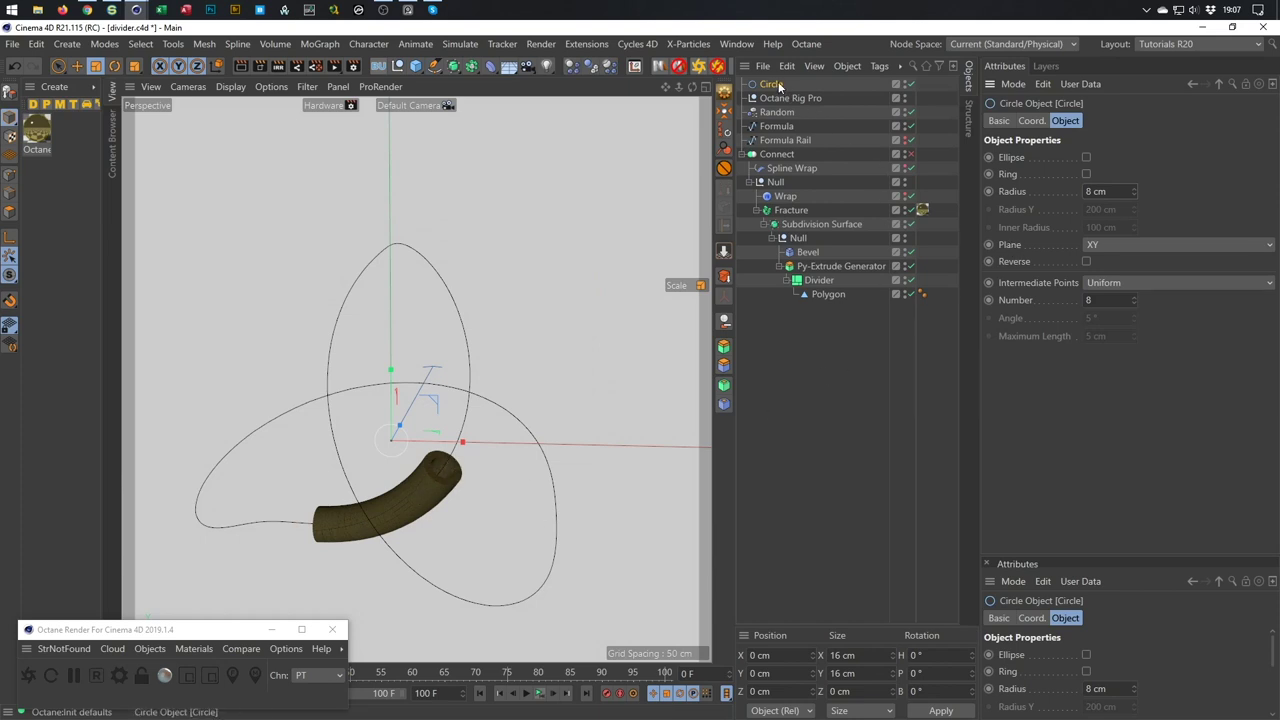
left_click_drag(778, 84, 777, 118)
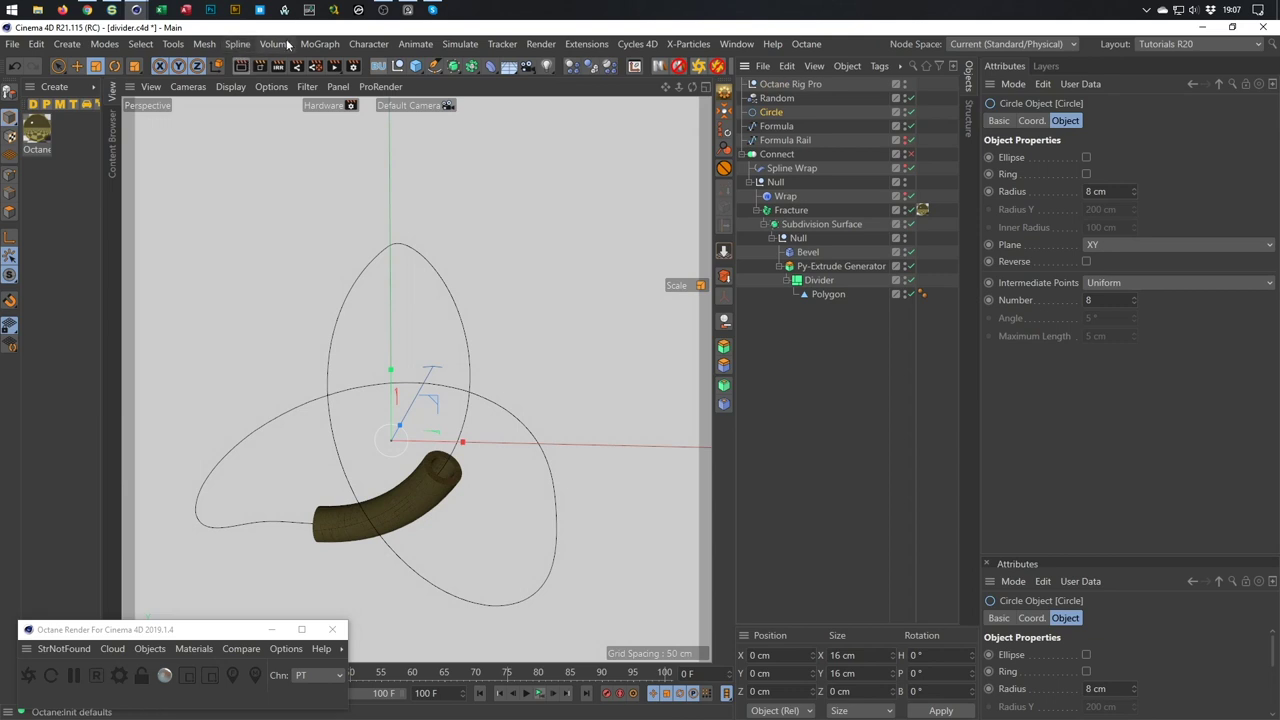
Add a Sweep holding the Circle, with the Formula spline inside as its path.
left_click(453, 66)
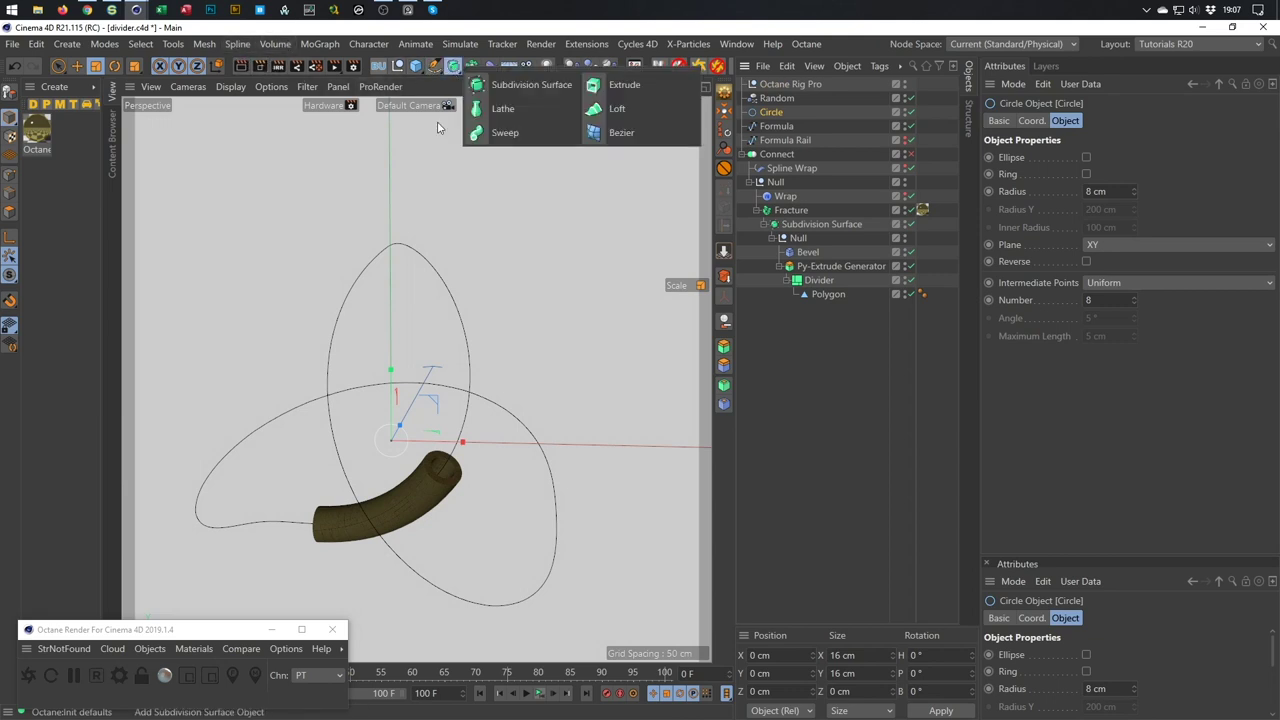
left_click(497, 133, "alt")
left_click_drag(770, 142, 778, 141)
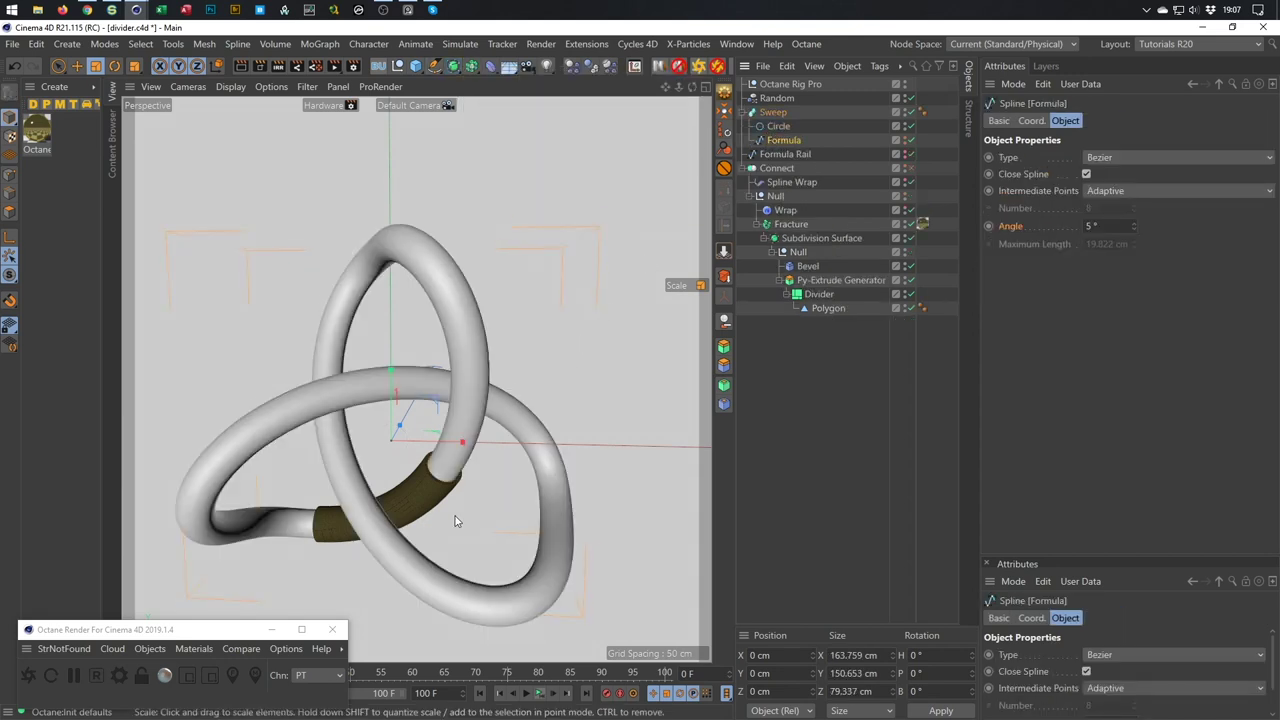
scroll(470, 510, "up", 5)
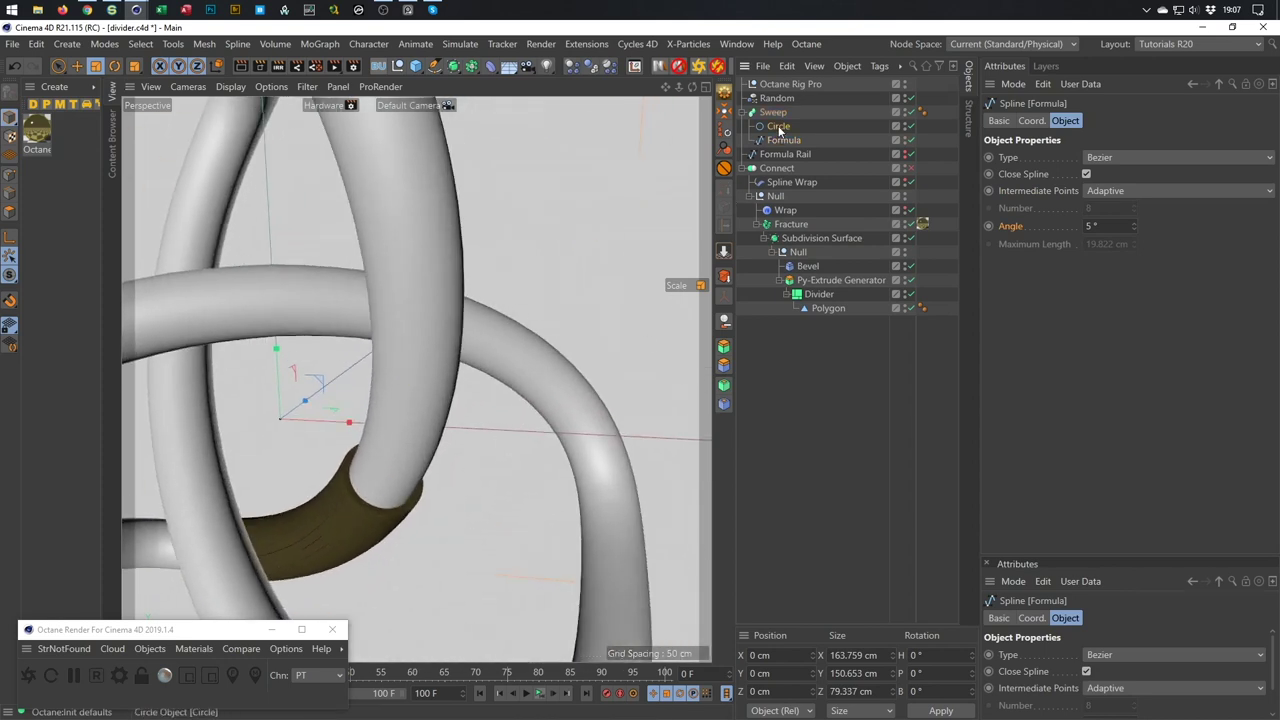
Reduce the Circle profile's radius to 5.6 cm to thin the trefoil tube.
left_click(779, 127)
left_click(1133, 194)
left_click(1134, 194)
left_click(1134, 194)
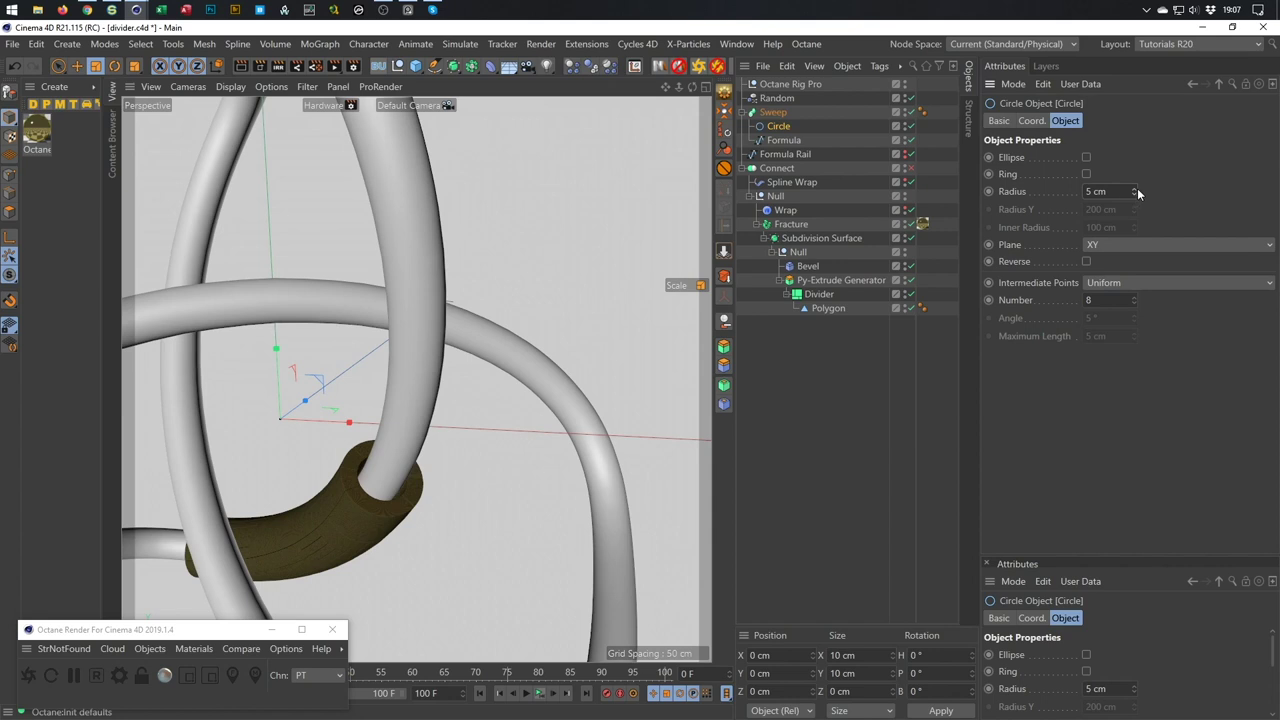
left_click_drag(1135, 190, 1135, 188)
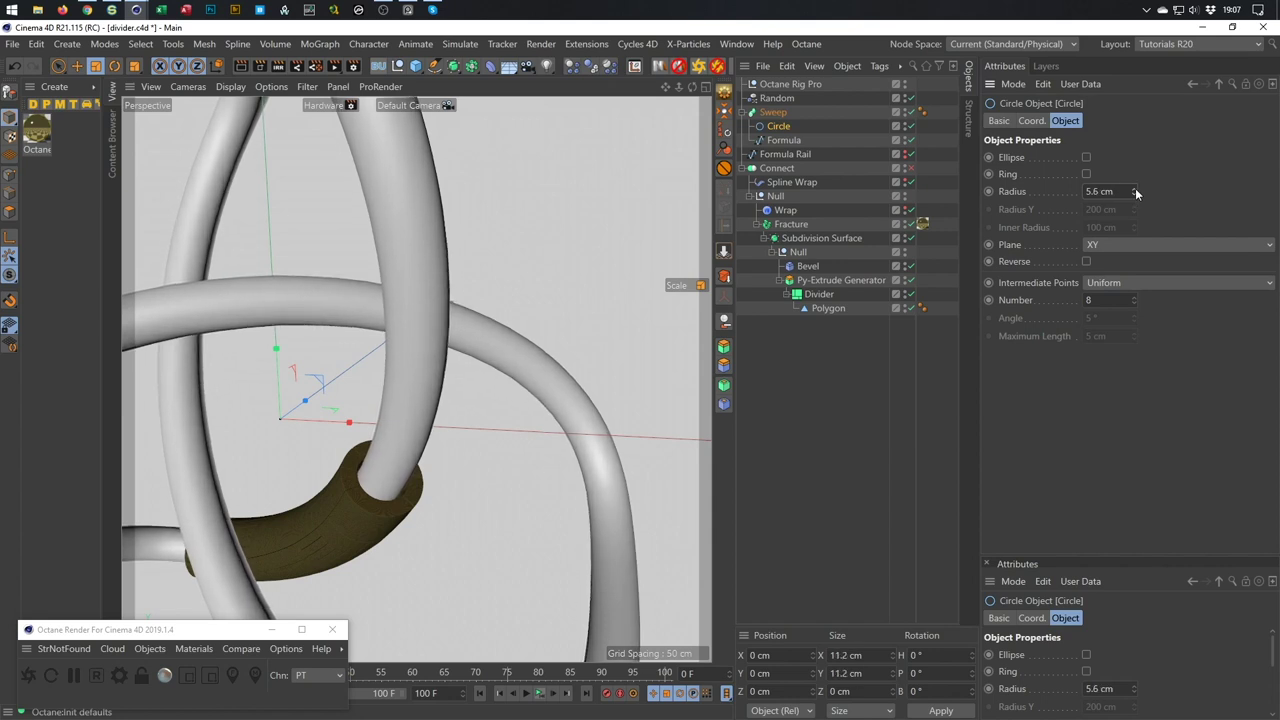
scroll(366, 537, "down", 8)
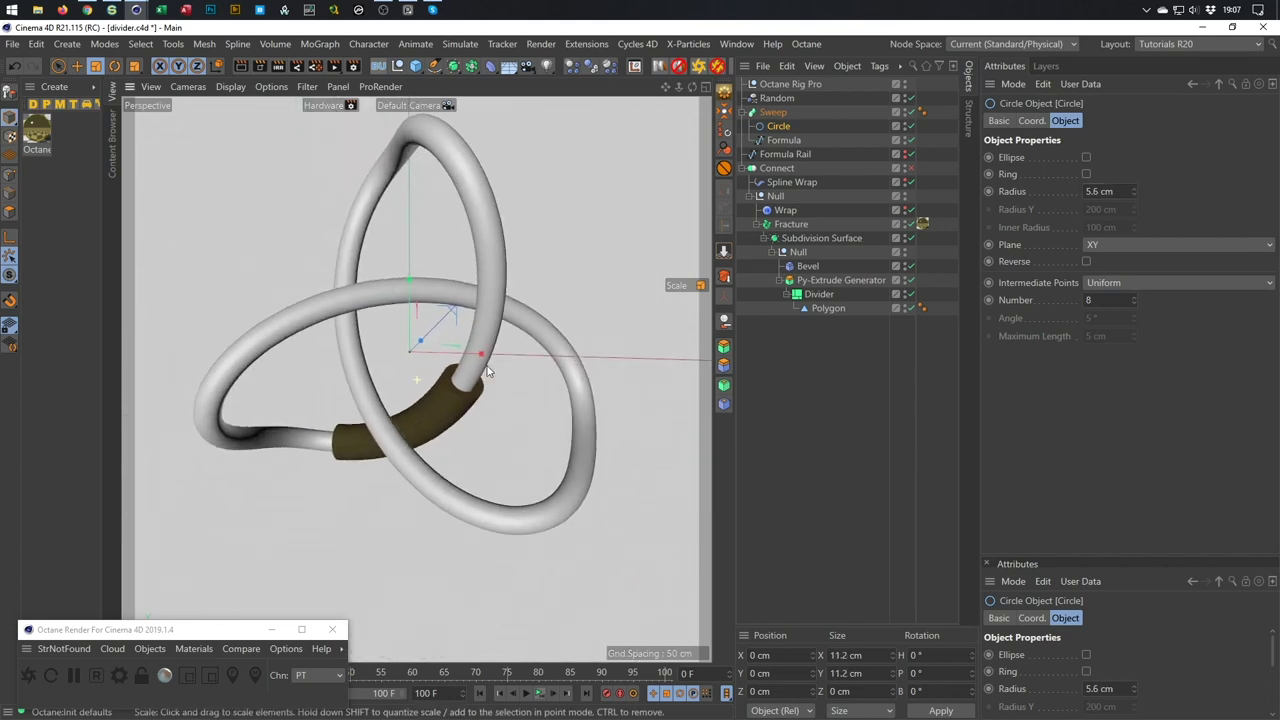
left_click_drag(429, 426, 430, 432, "alt")
middle_click_drag(430, 432, 440, 466, "alt")
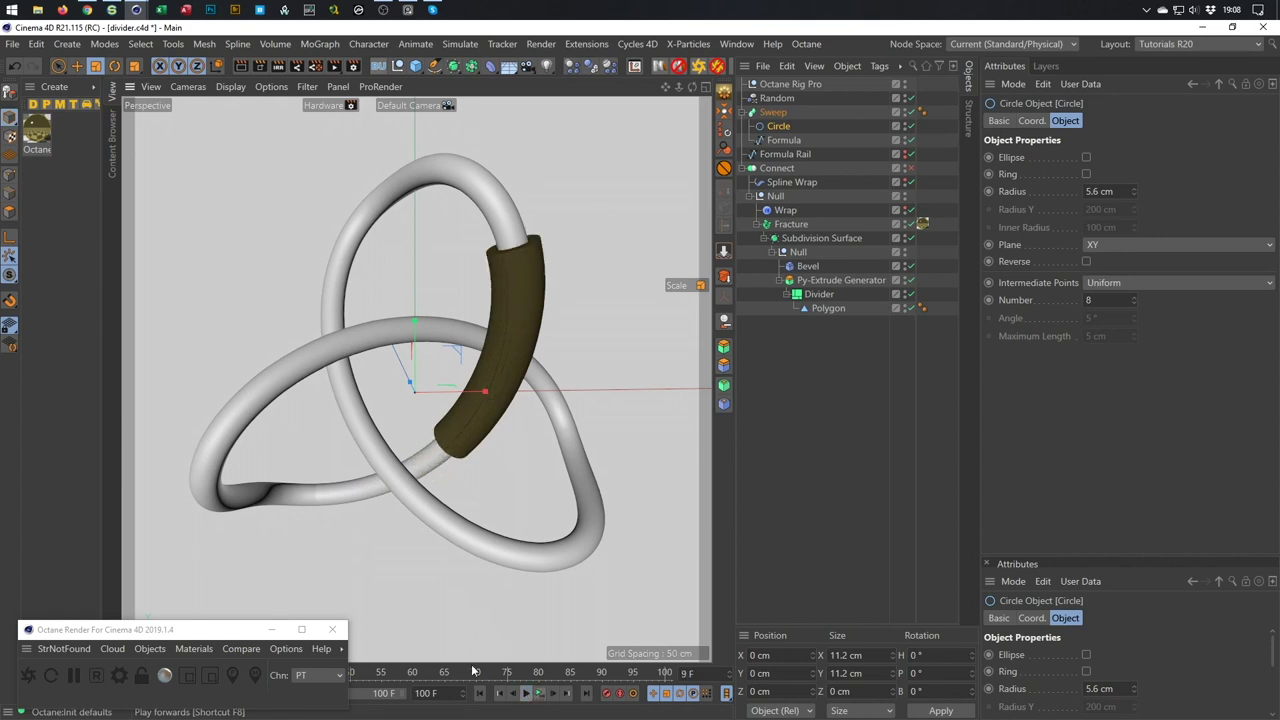
Turn off the Sweep's End Cap in its Caps settings.
scroll(298, 520, "up", 10)
scroll(270, 545, "up", 5)
left_click(773, 112)
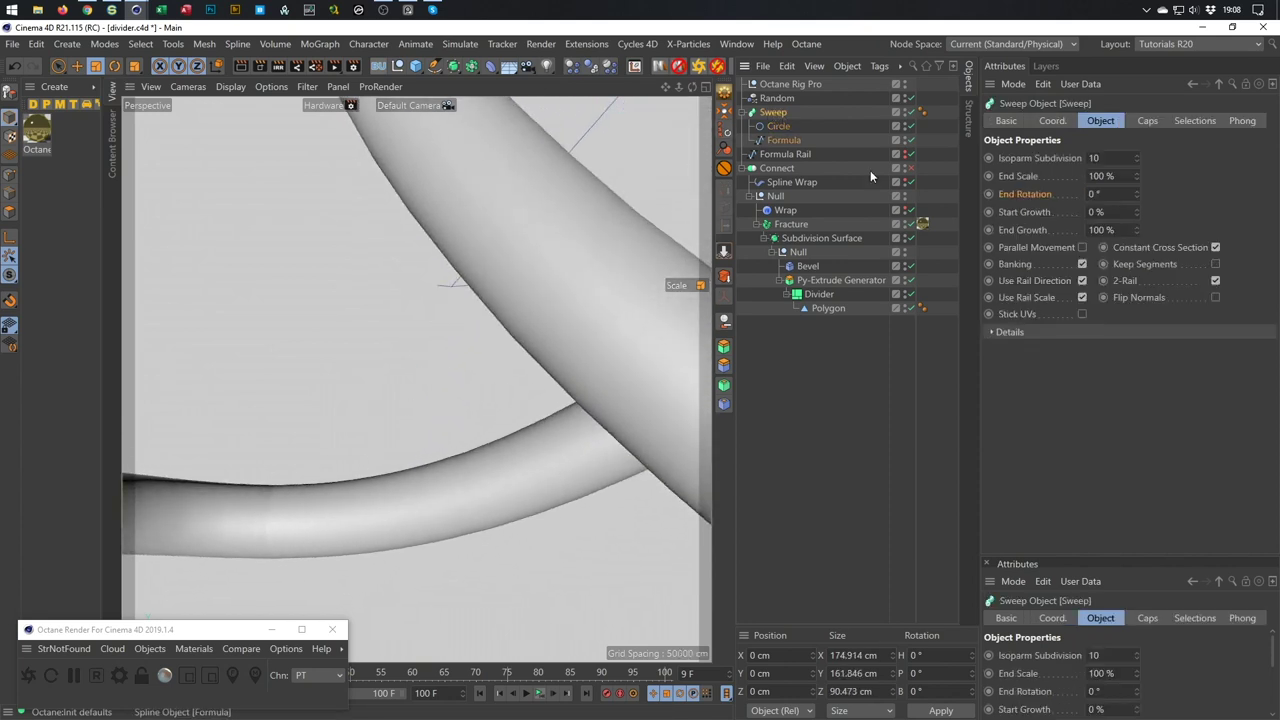
left_click(1148, 121)
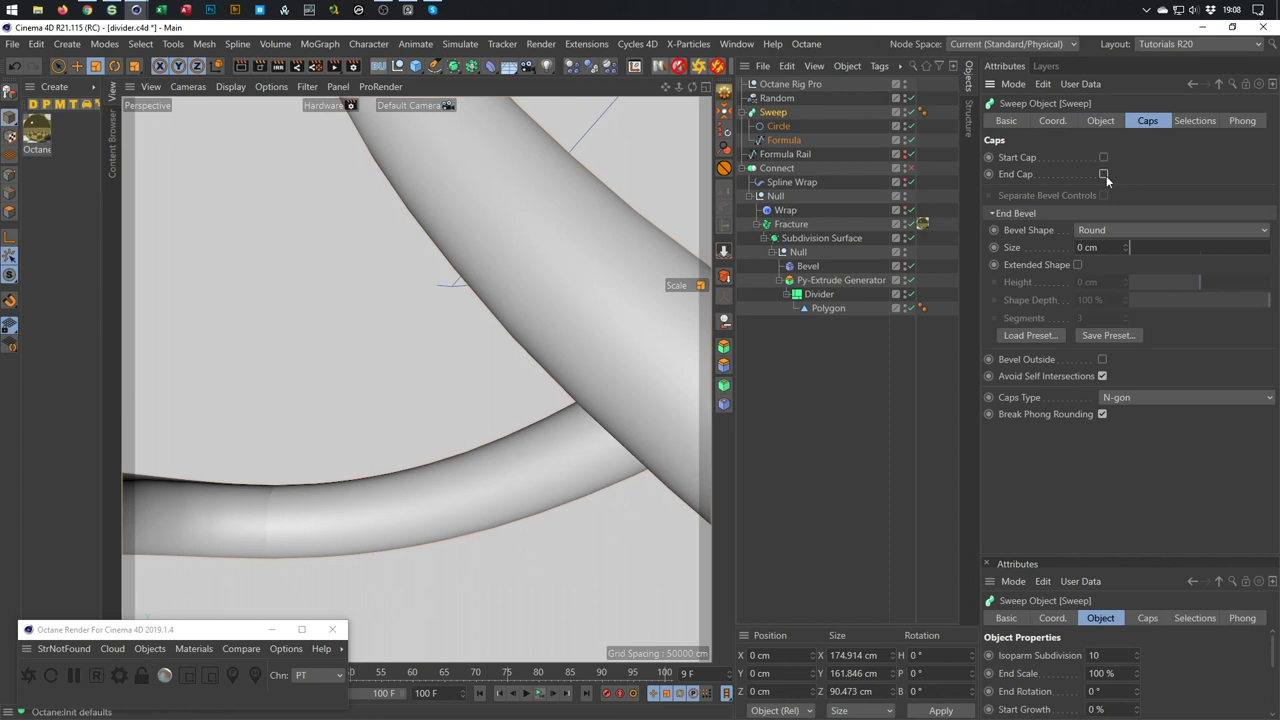
left_click(1104, 175)
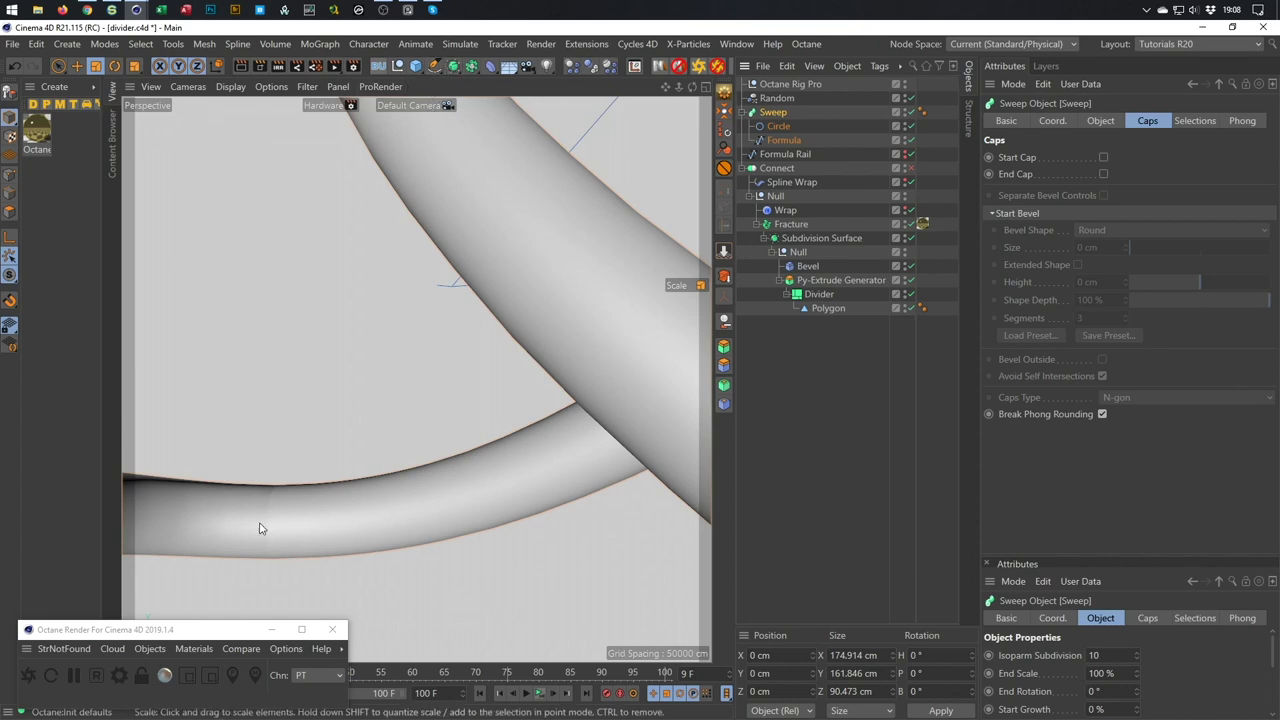
Wrap the Sweep in a Connect object, move Formula out to top level, and select Connect.1.
left_click(471, 67)
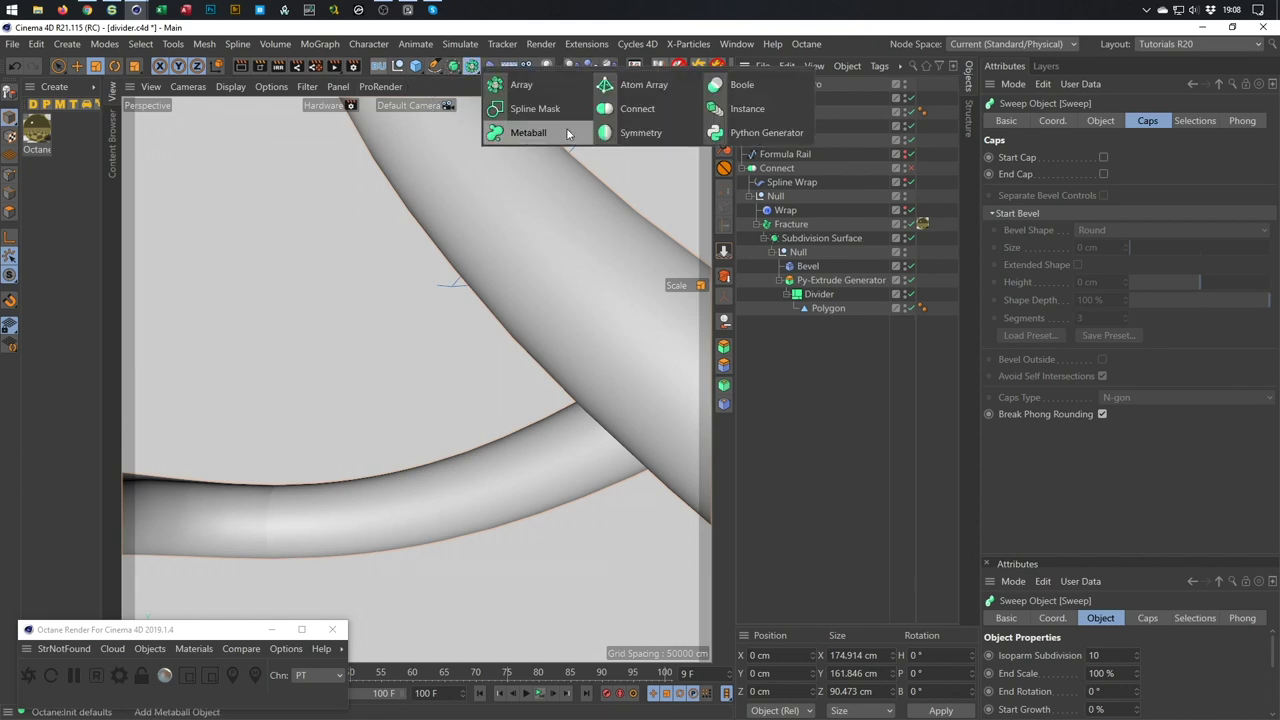
left_click(626, 116, "alt")
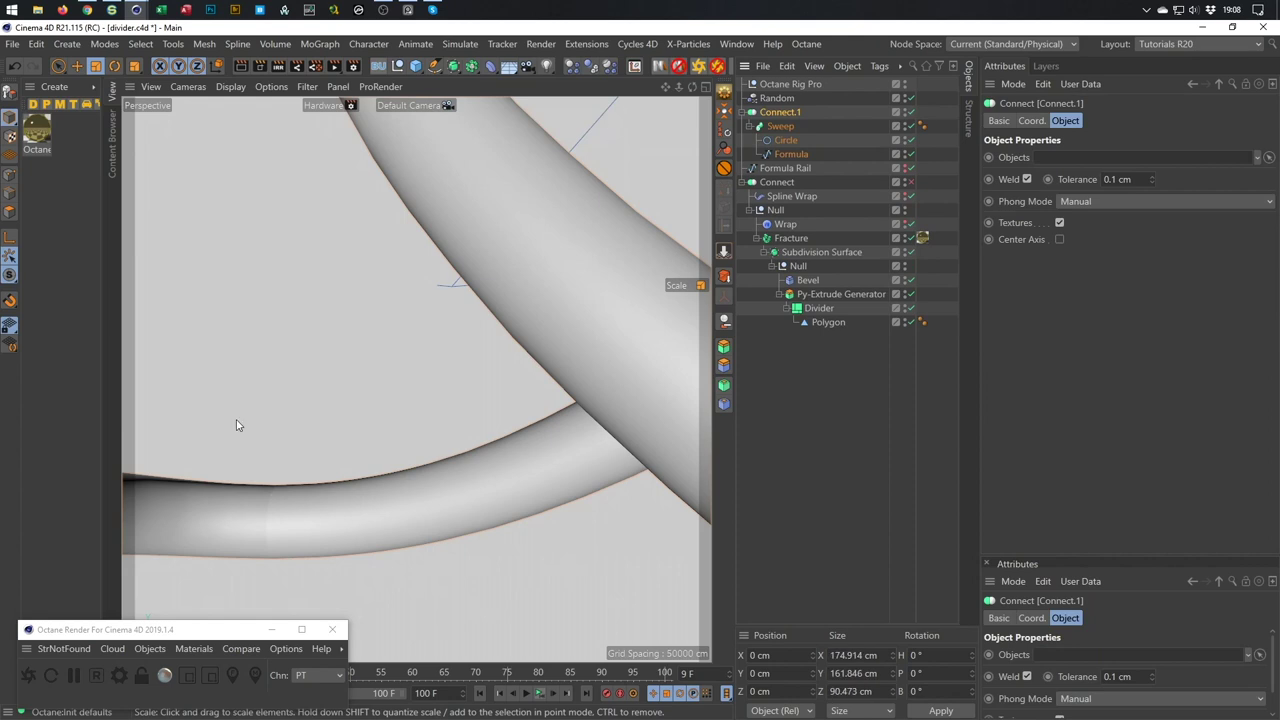
scroll(269, 528, "up", 5)
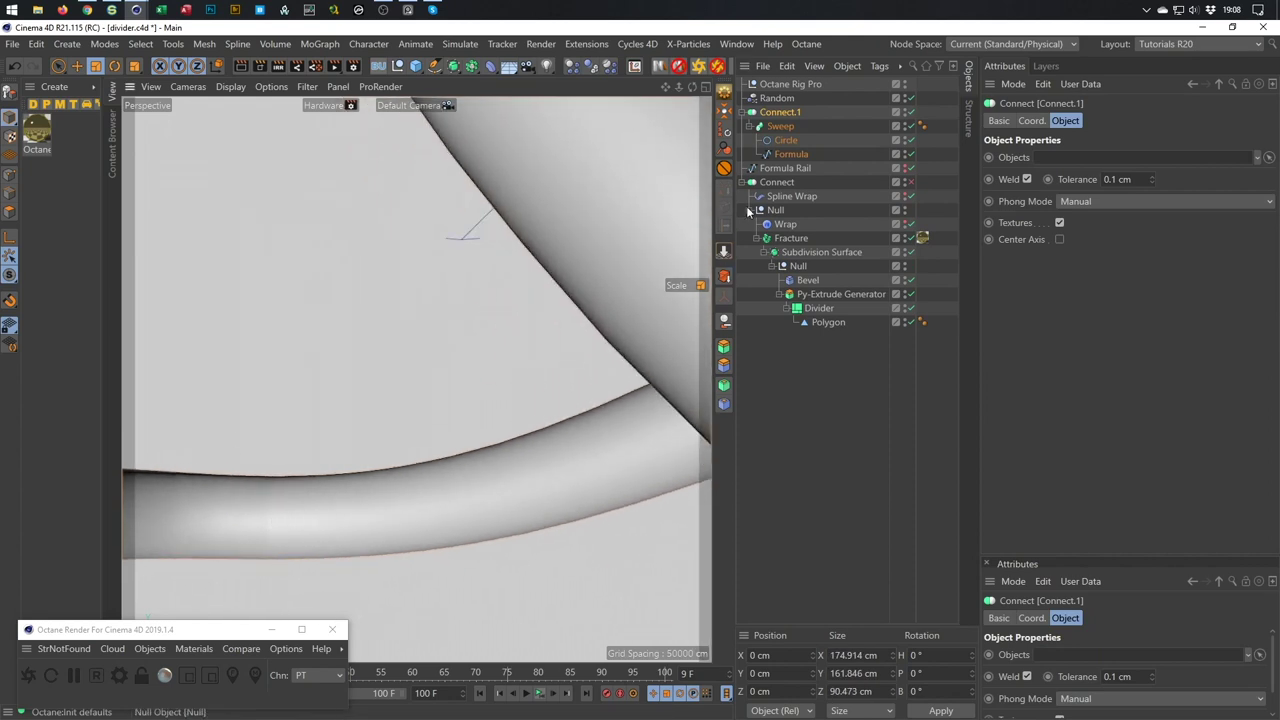
left_click(786, 156)
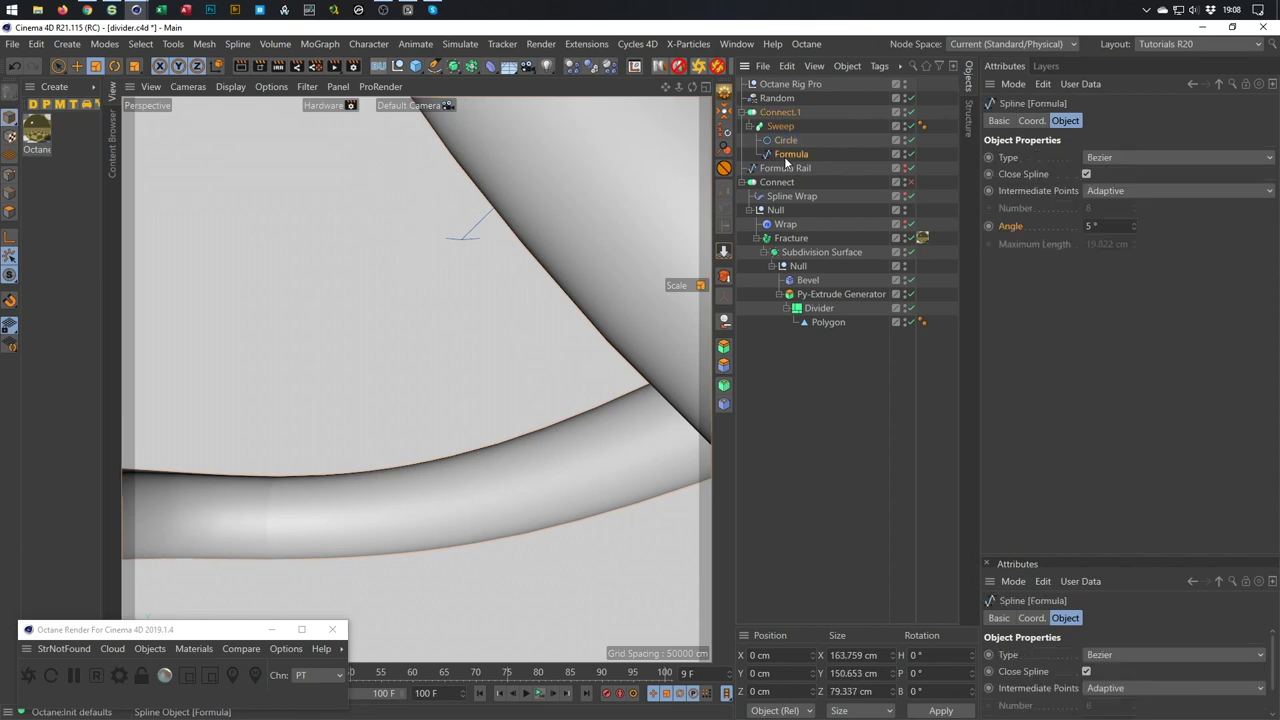
scroll(371, 522, "down", 8)
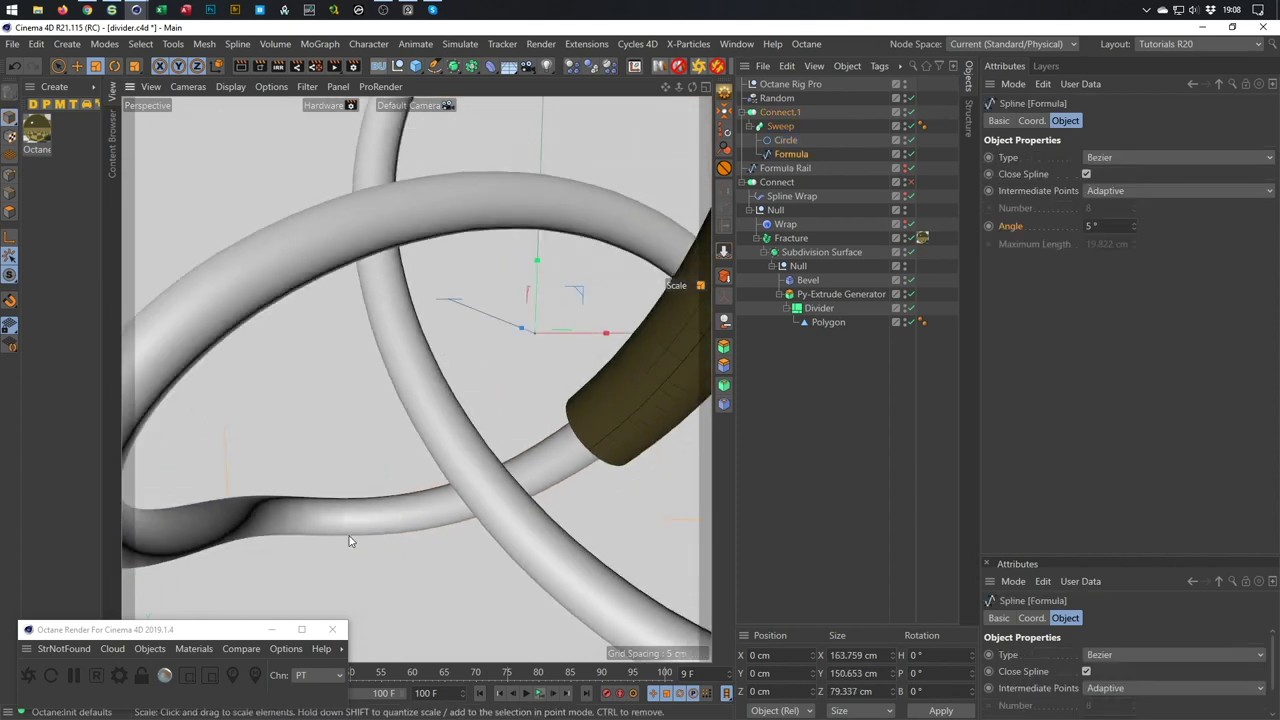
mouse_move(371, 518)
left_mouse_down("alt")
mouse_move(334, 517)
mouse_move(360, 520)
left_mouse_up("alt")
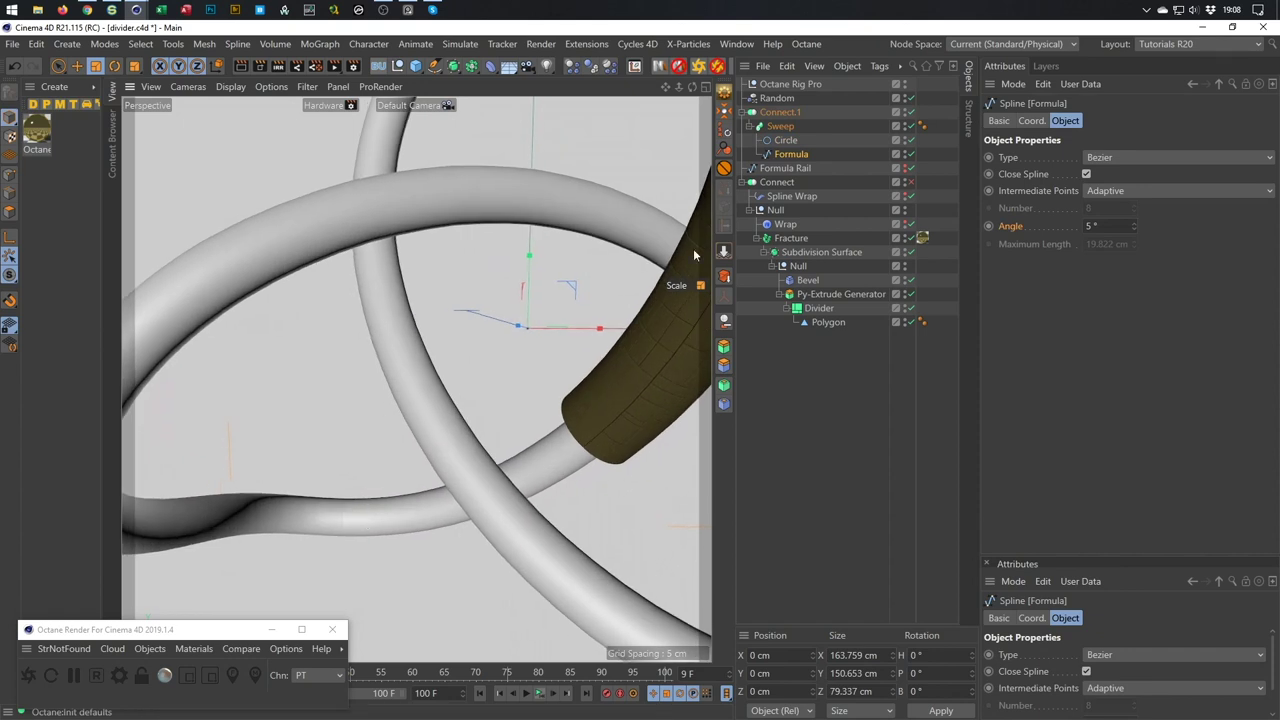
left_click_drag(788, 154, 784, 163)
left_click(784, 128)
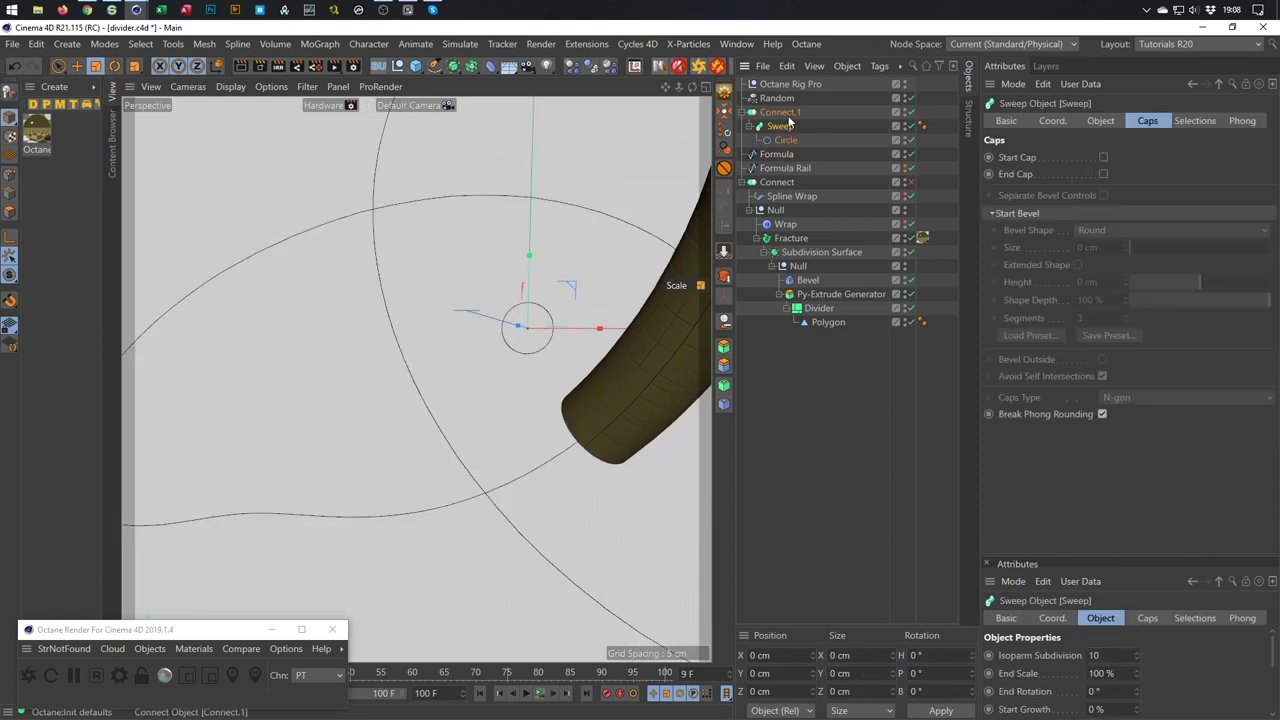
left_click(789, 115)
Delete Connect.1 with its Sweep and Circle, and add a Cylinder primitive.
key("Delete")
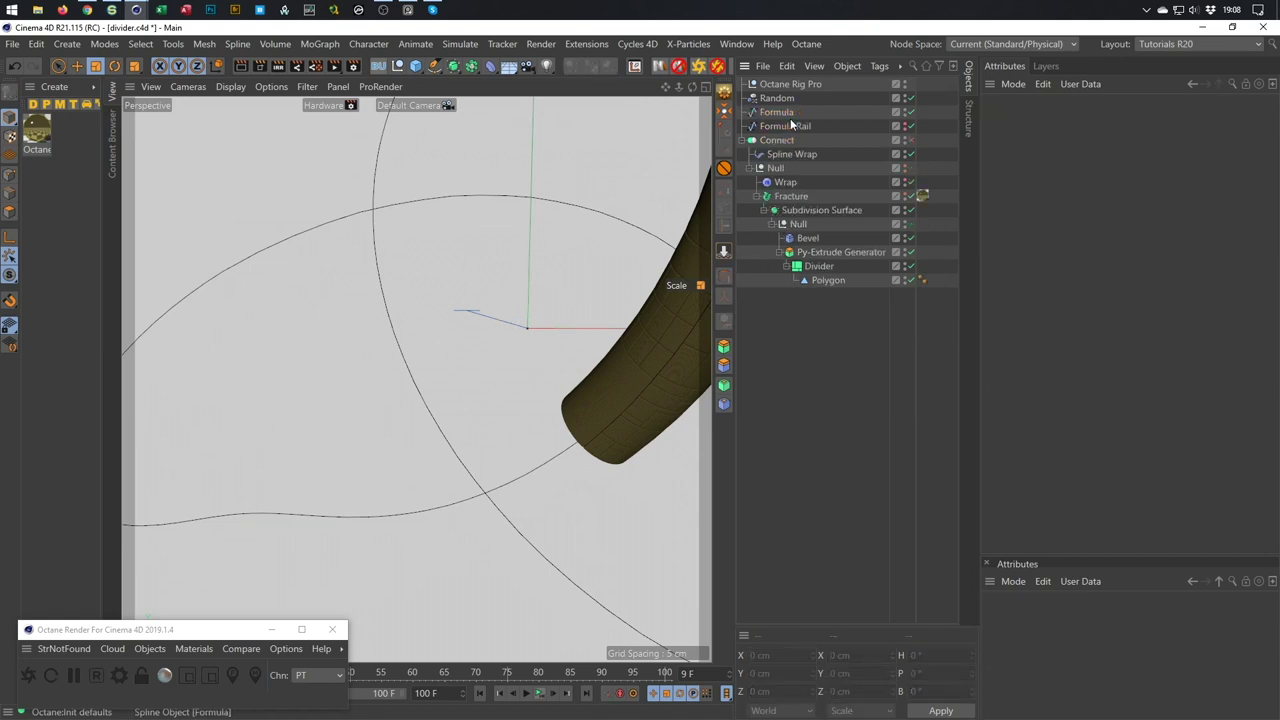
scroll(470, 280, "down", 10)
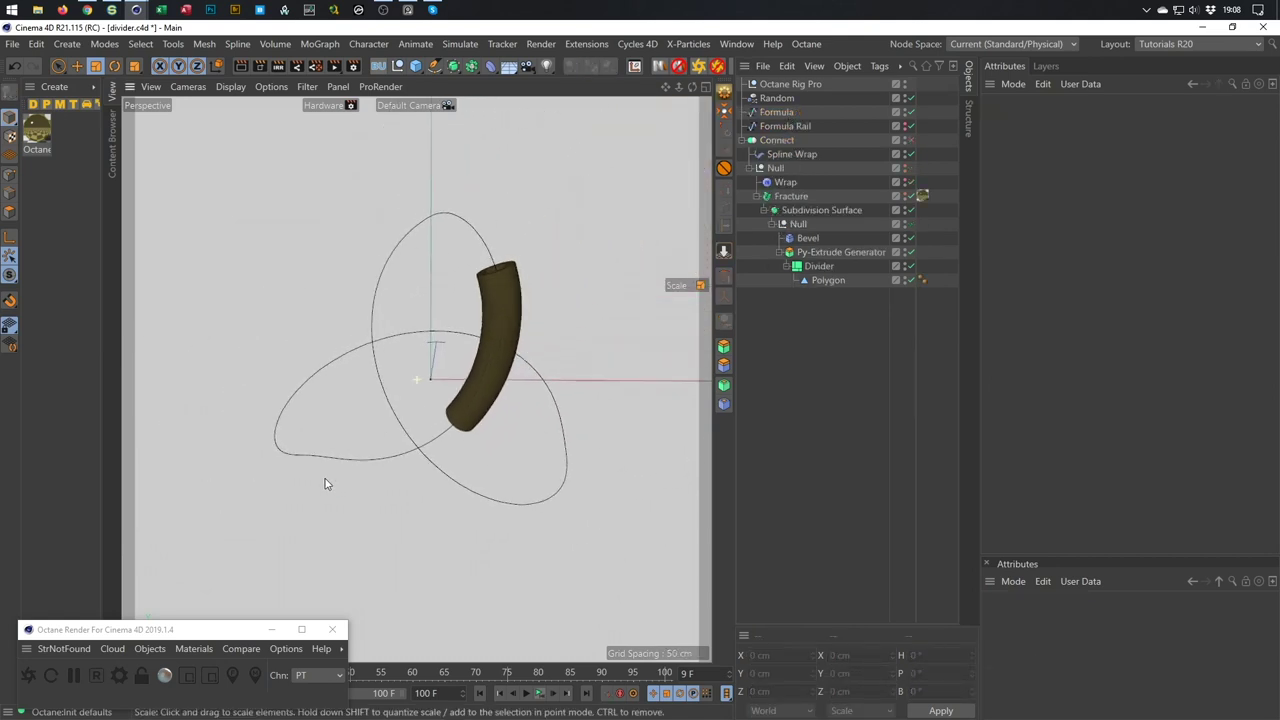
left_click(416, 66)
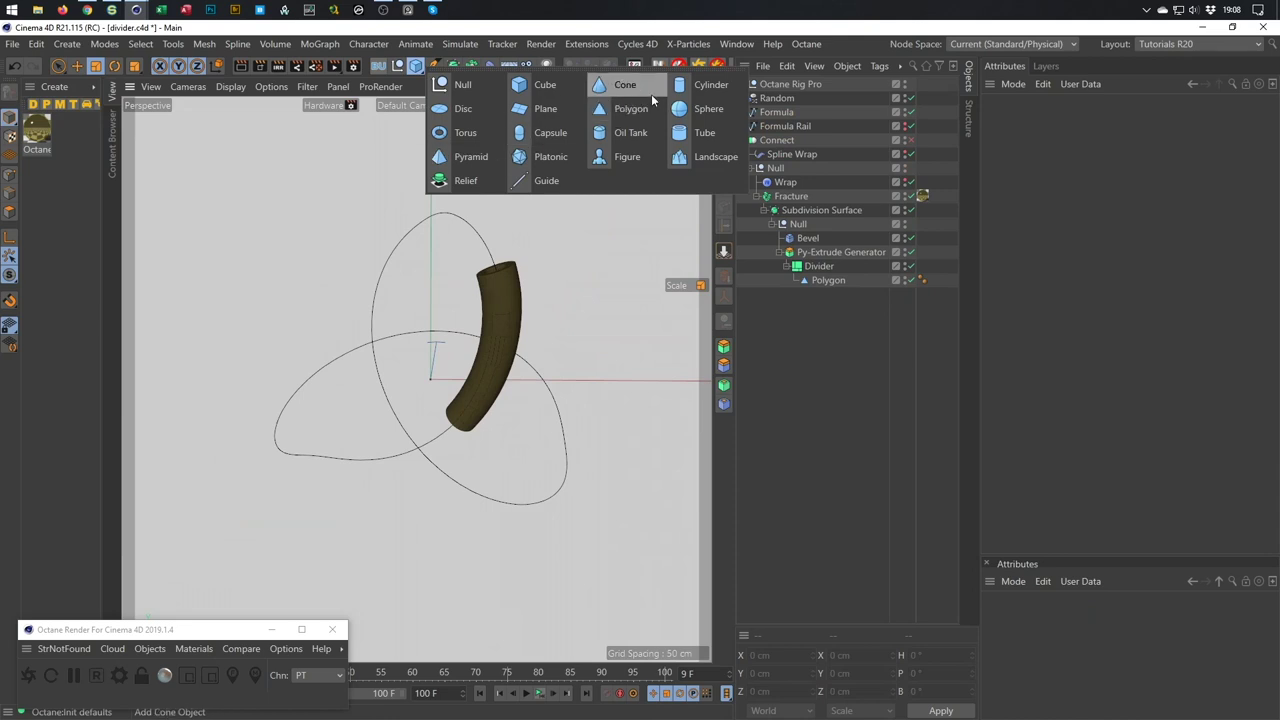
left_click(705, 85)
left_click_drag(500, 342, 385, 292, "alt")
Set the cylinder radius to 5.5 cm and switch off its caps.
left_click(1096, 158)
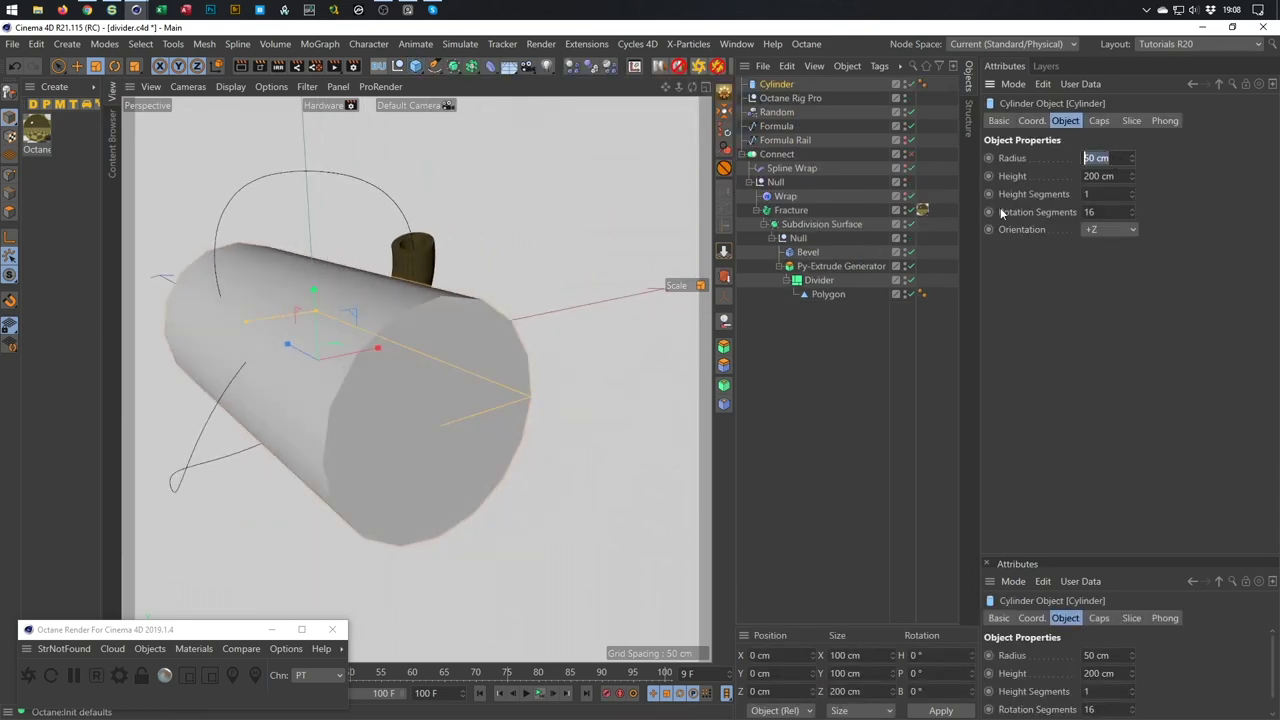
type("5.5")
key("Return")
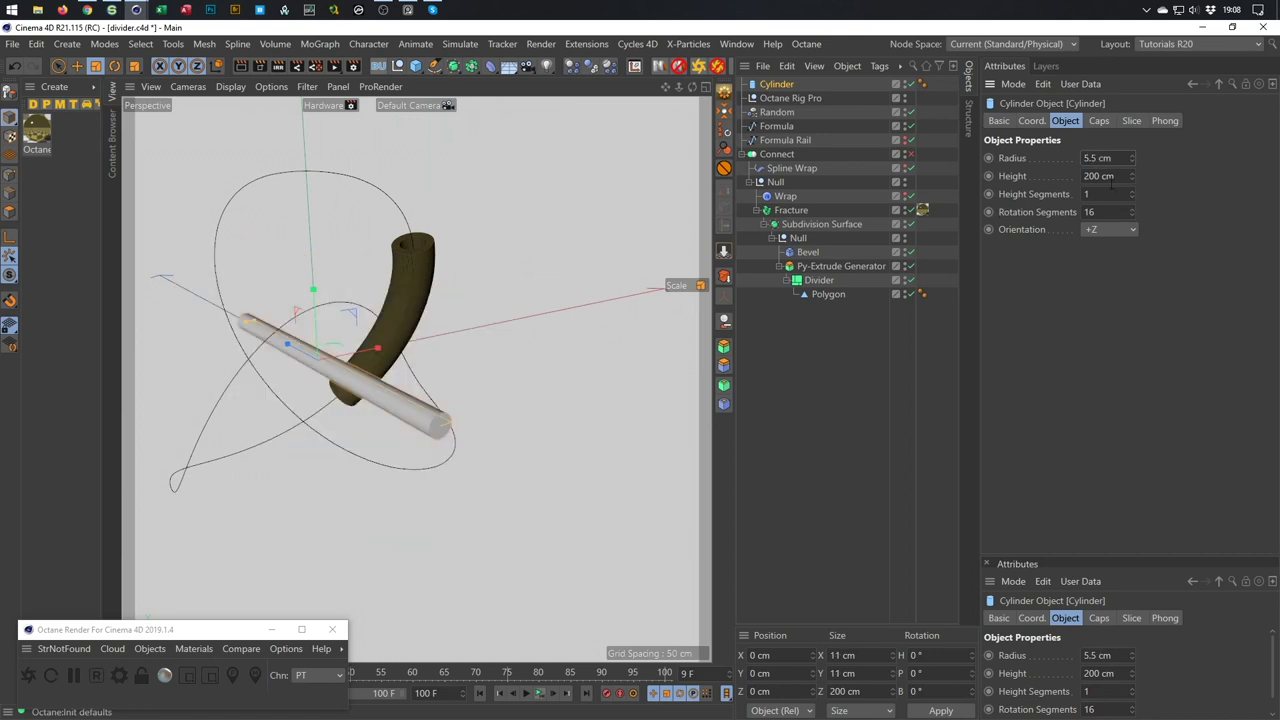
left_click(1099, 121)
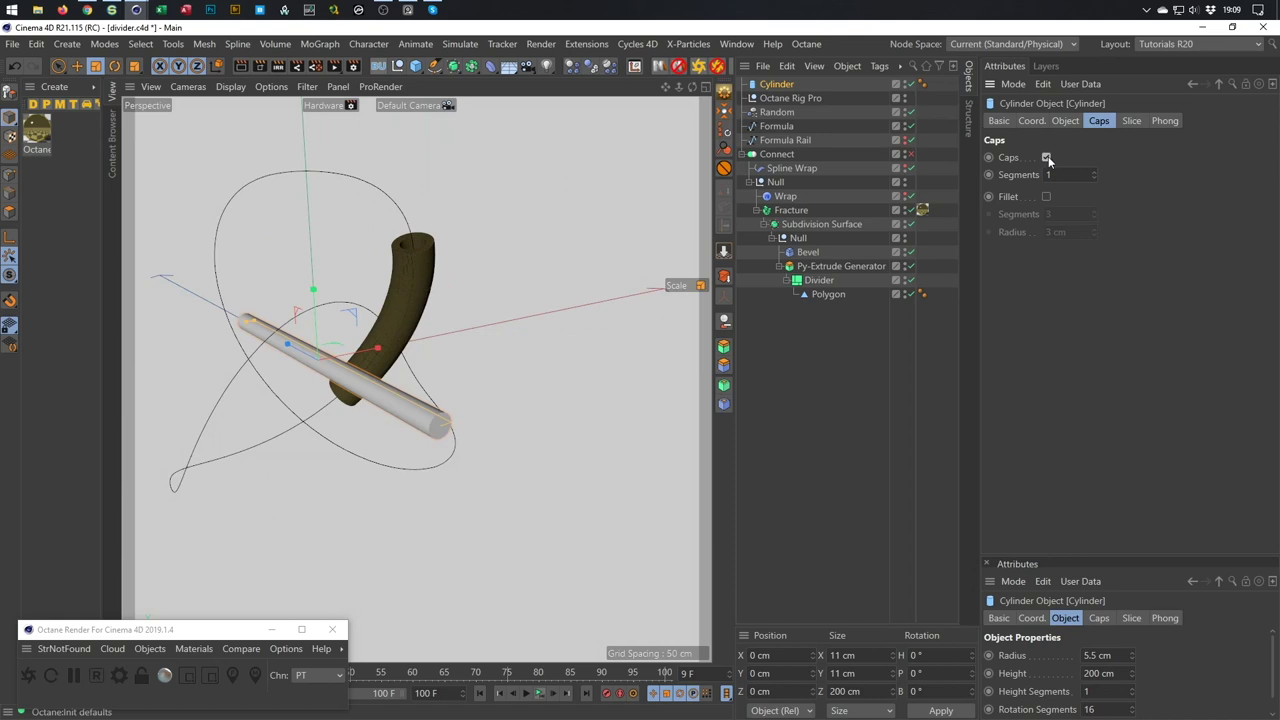
left_click(1047, 157)
left_click(1074, 123)
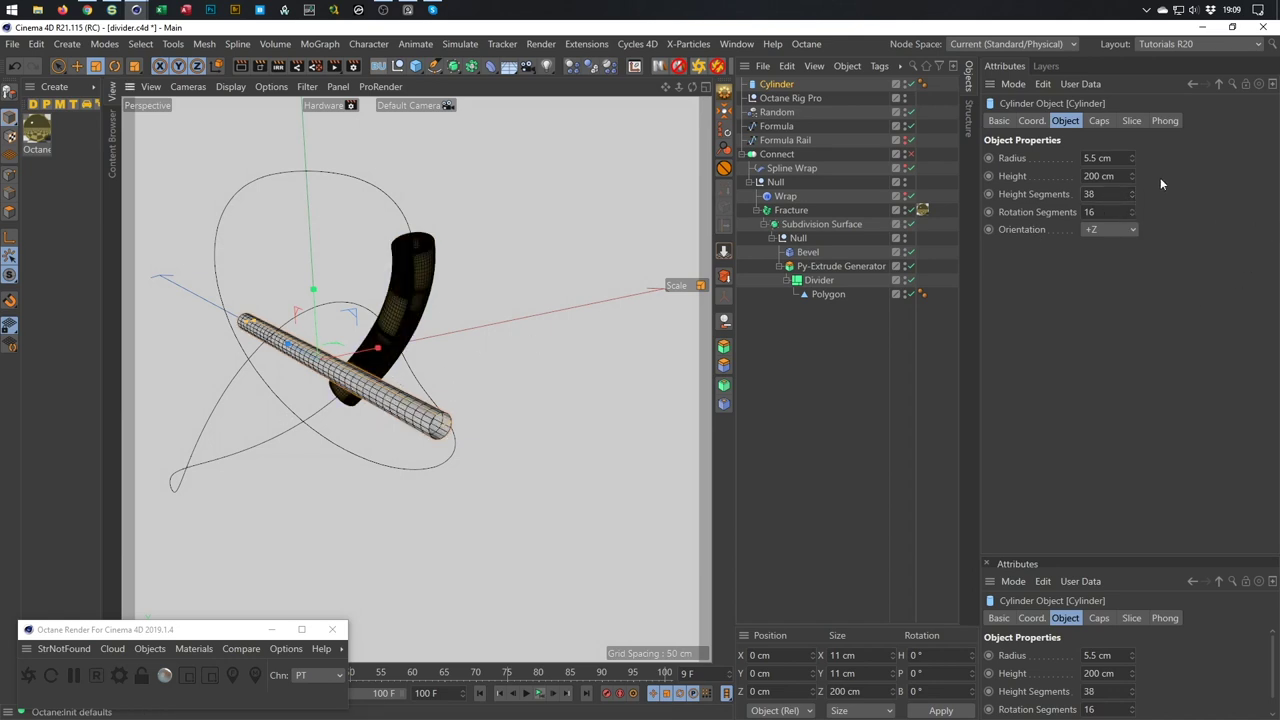
Set the cylinder to 65 height segments and Ctrl-drag a copy of Spline Wrap under it.
left_click_drag(1133, 197, 1158, 173)
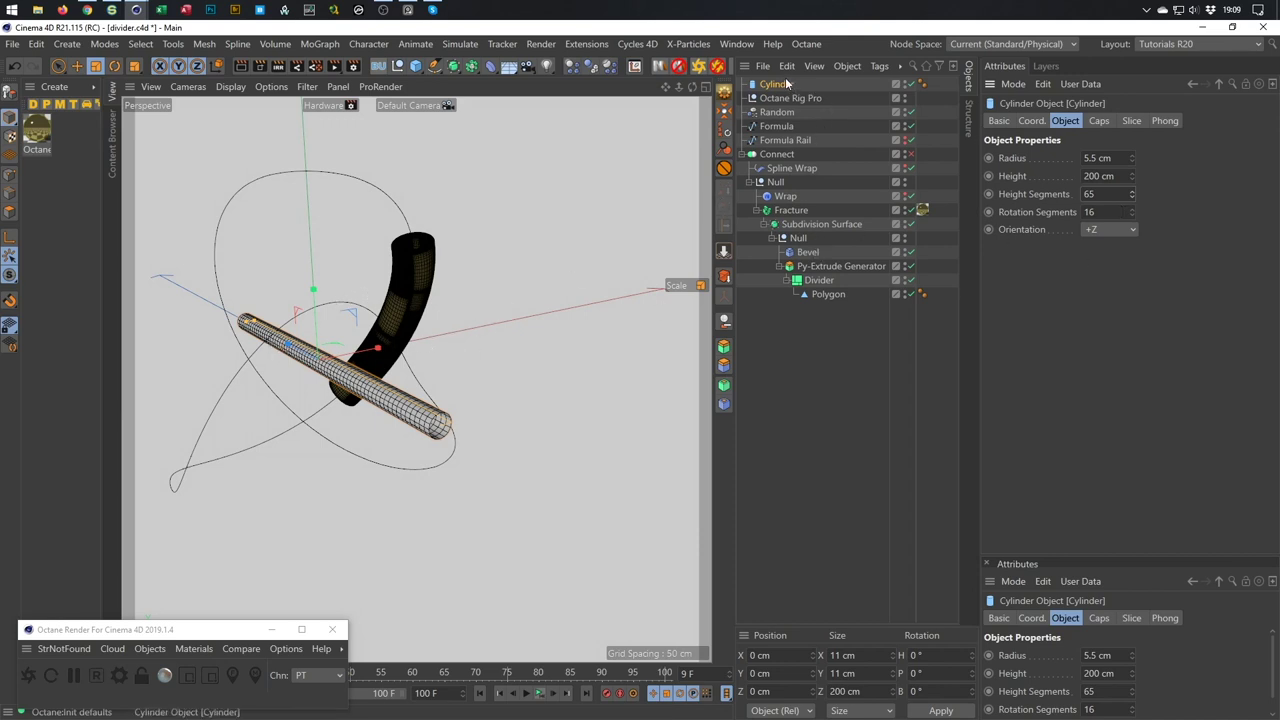
left_click(793, 168)
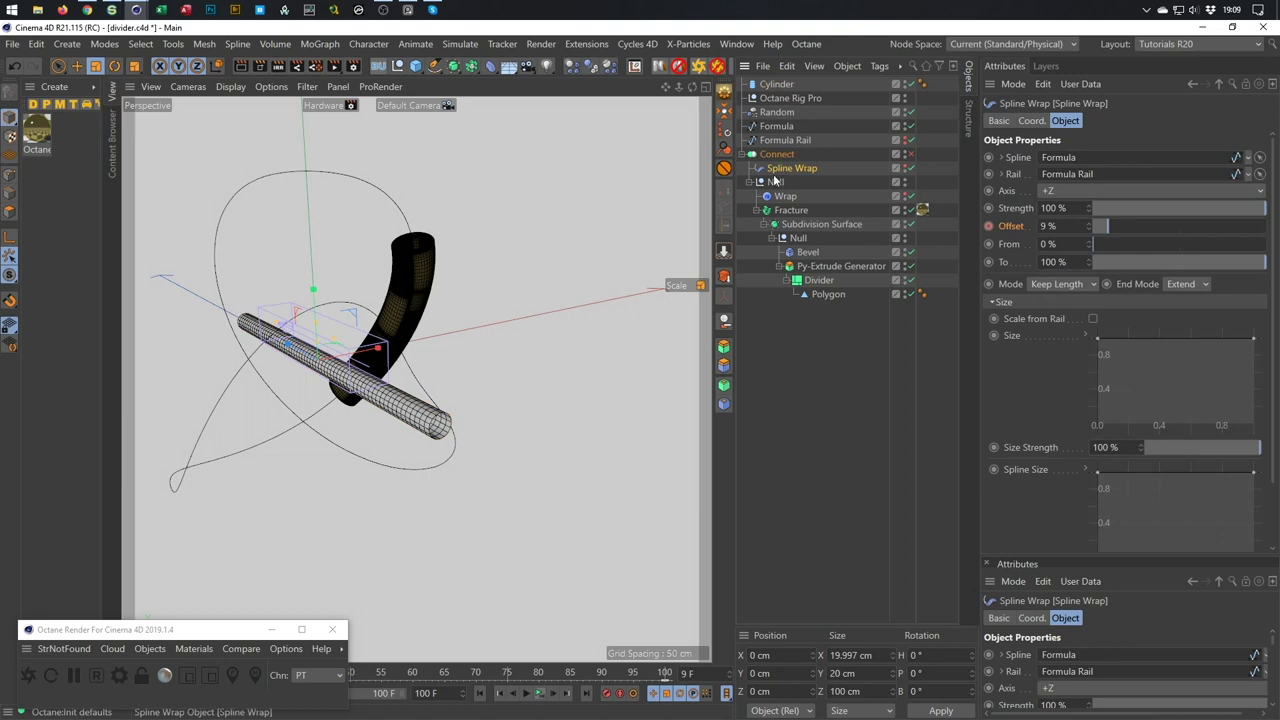
left_click_drag(776, 170, 782, 88, "ctrl")
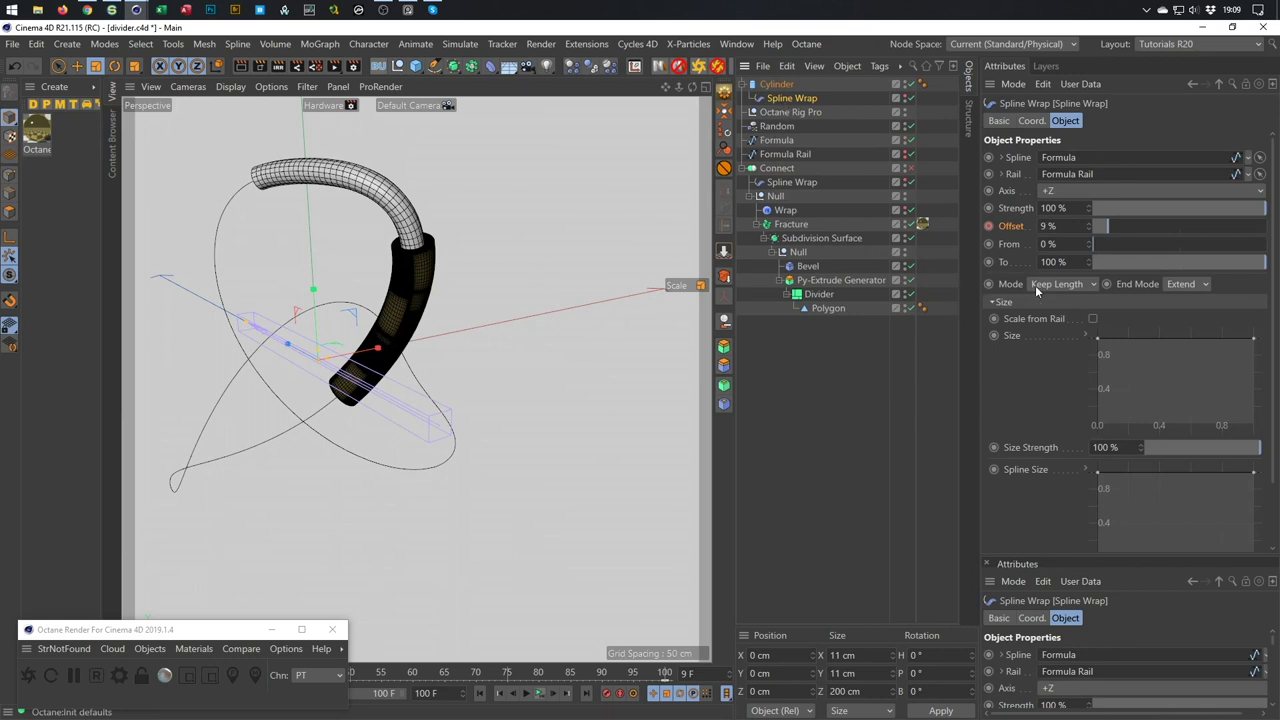
Set Spline Wrap mode to Fit Spline and raise the cylinder's height segments to 379.
left_click(1064, 284)
left_click(1065, 303)
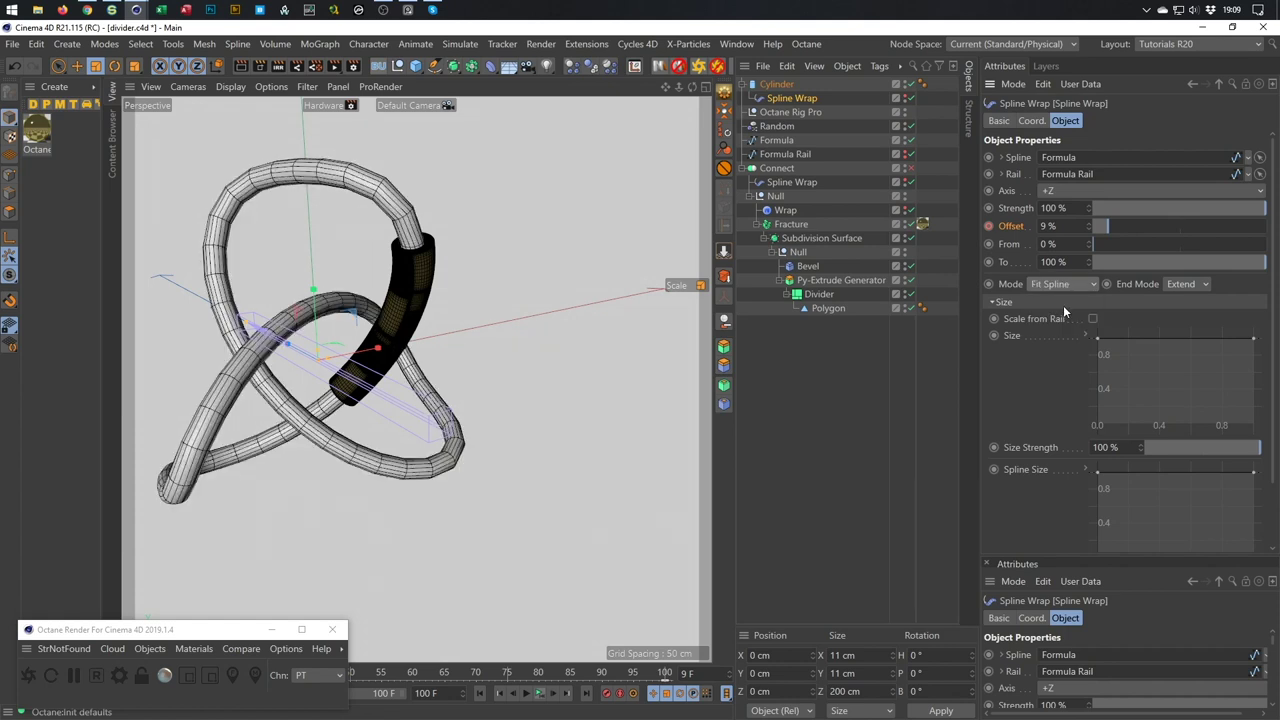
left_click(788, 86)
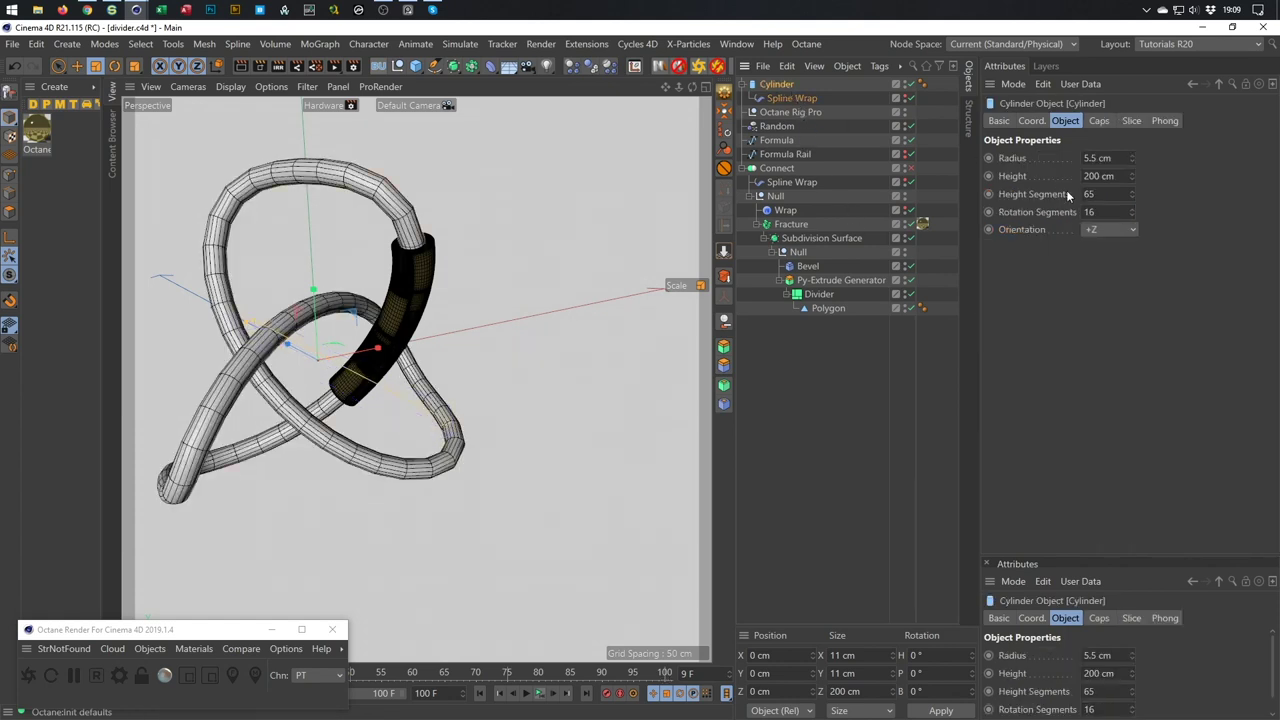
left_click_drag(1132, 194, 1132, 57)
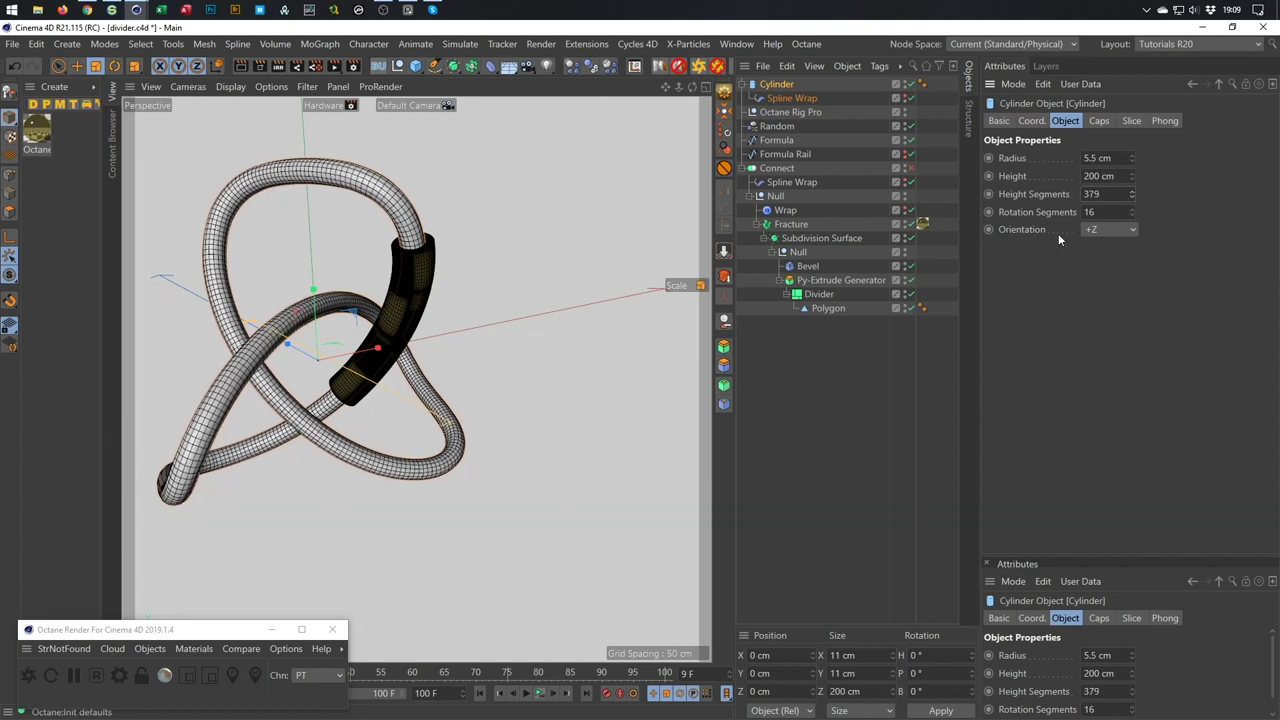
scroll(308, 447, "up", 10)
left_click_drag(305, 447, 420, 400, "alt")
scroll(370, 362, "up", 15)
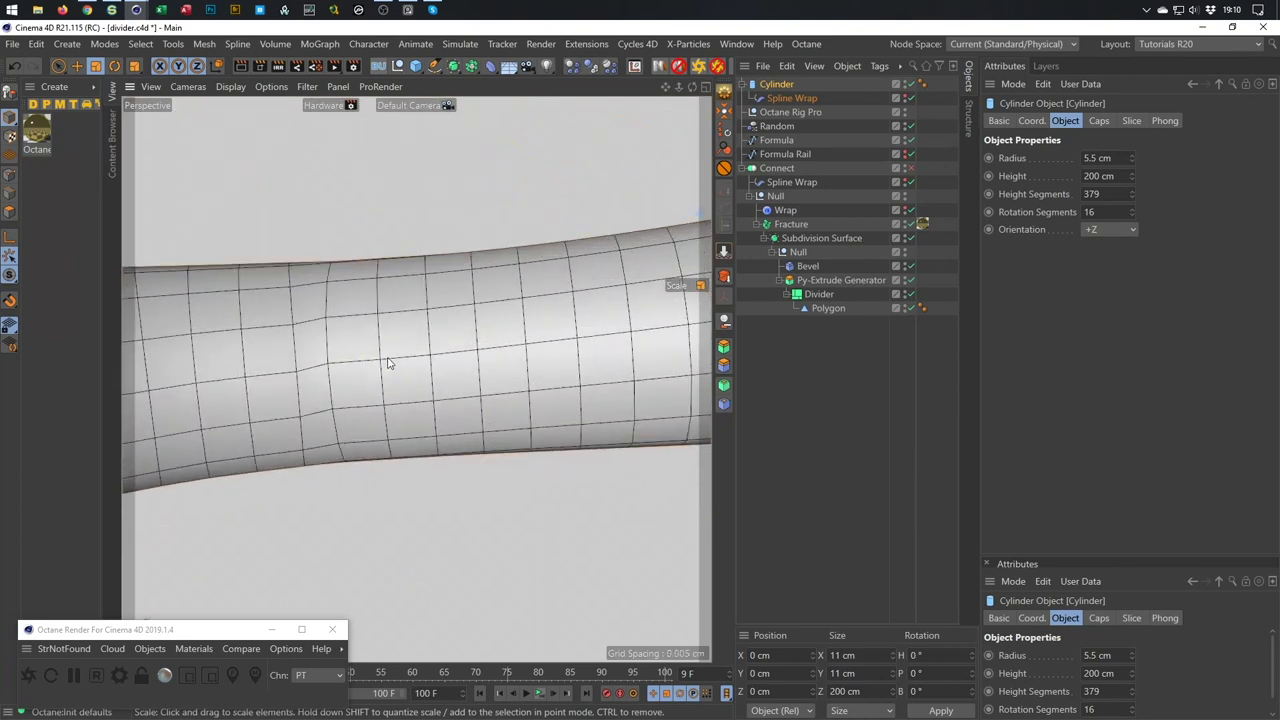
scroll(391, 330, "down", 3)
scroll(300, 368, "down", 8)
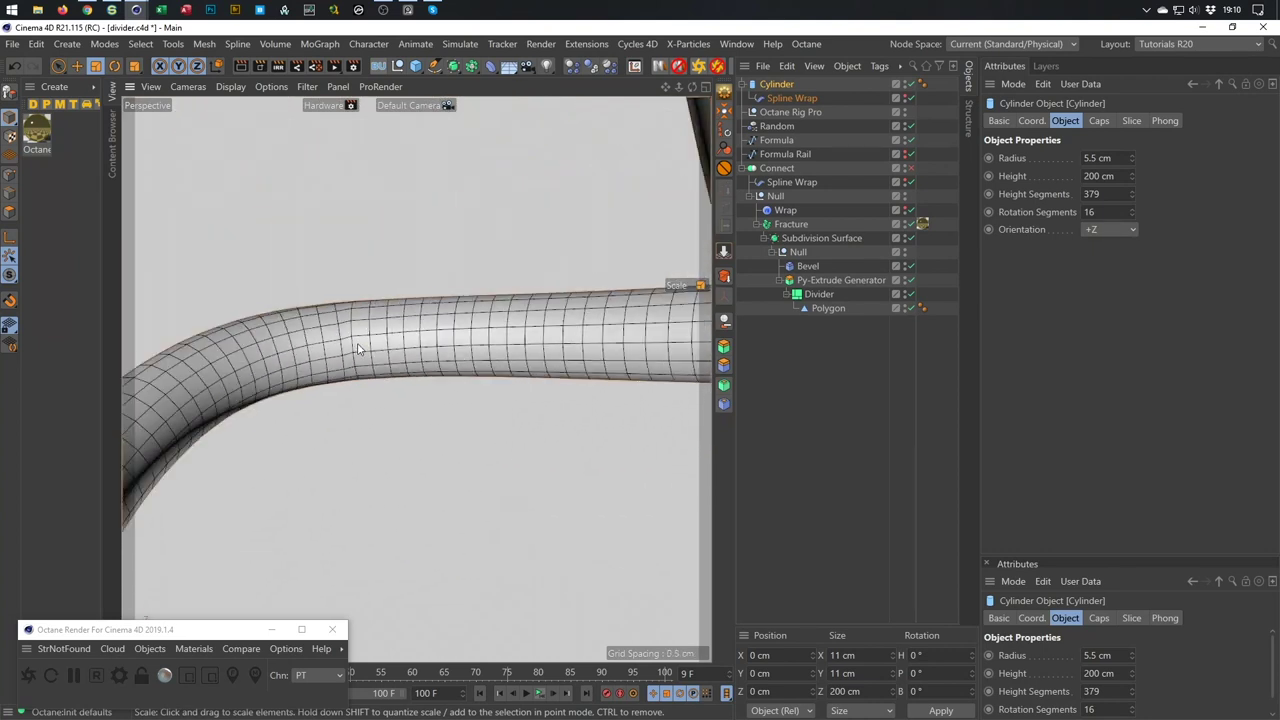
scroll(375, 340, "up", 5)
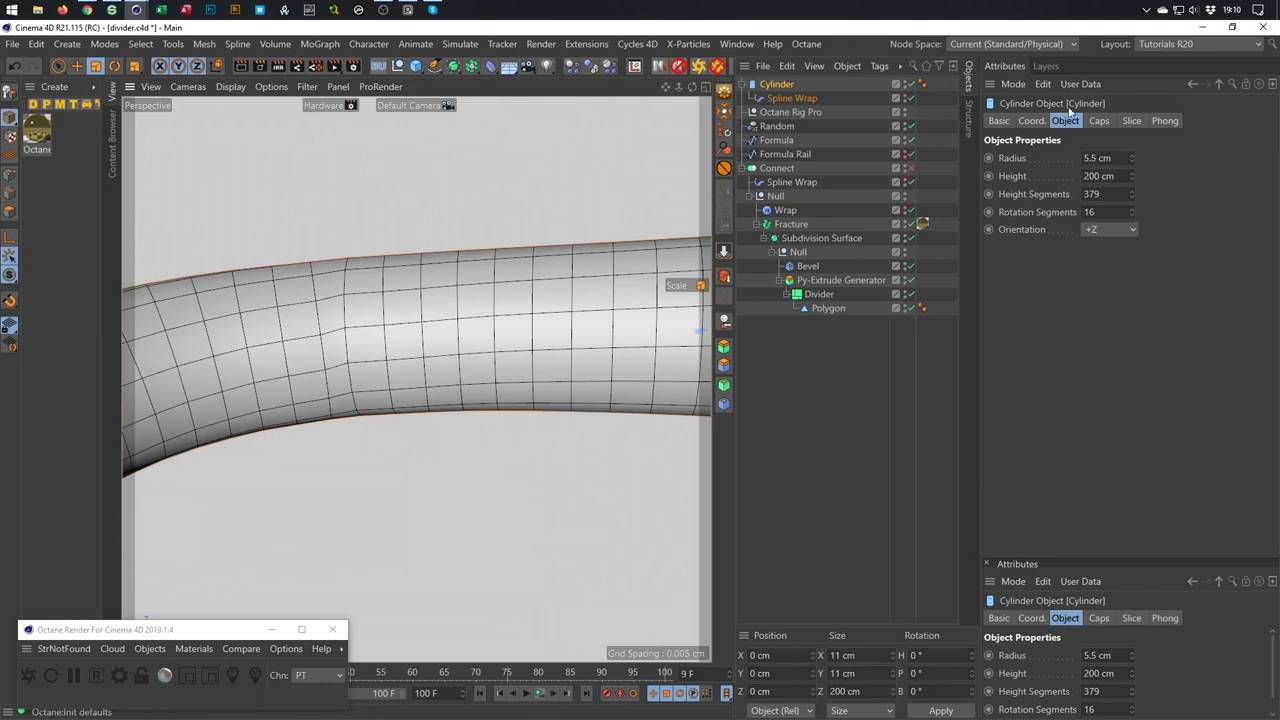
Expand Spline Wrap's Rotation settings and try moving the rotation curve's end point.
left_click(795, 98)
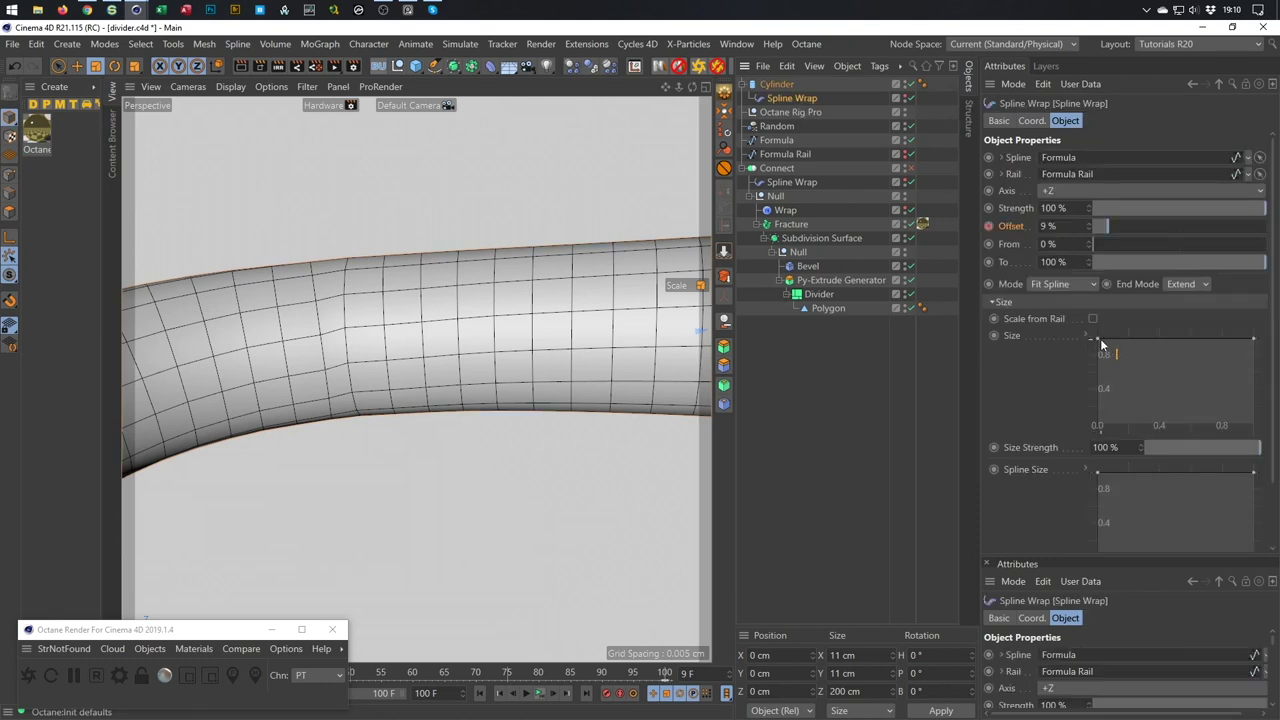
left_click(1044, 304)
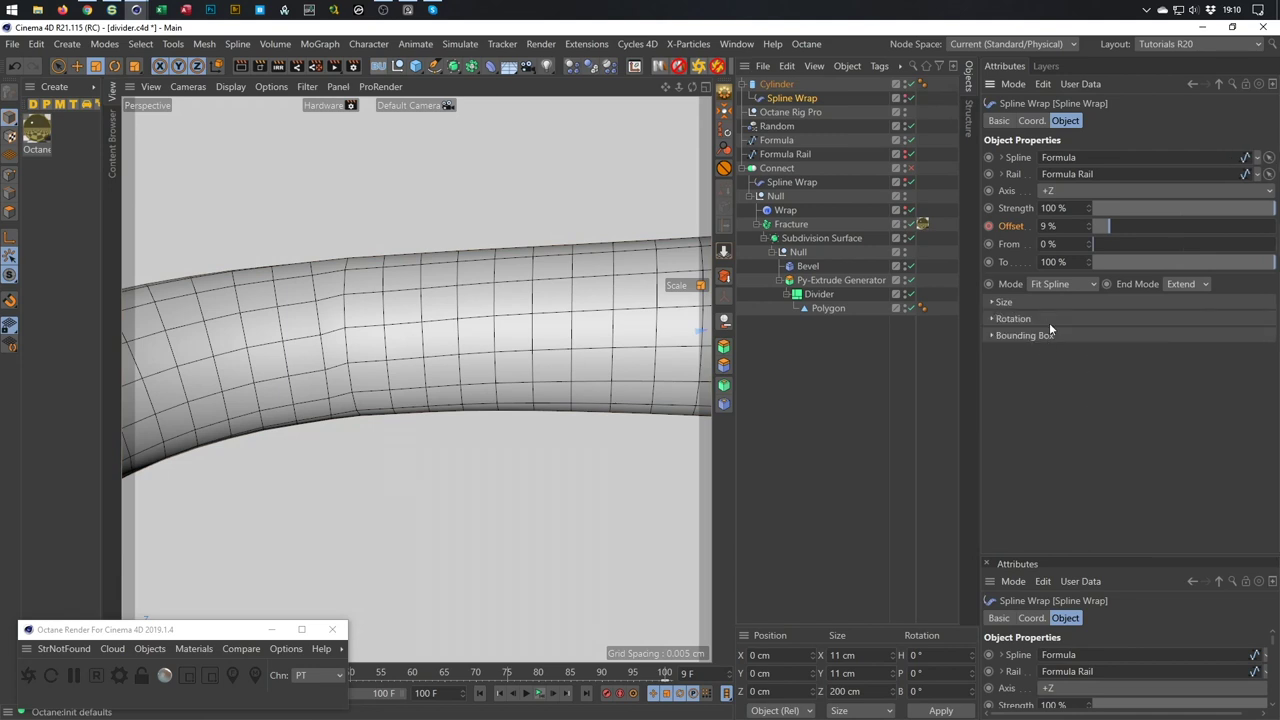
left_click(1049, 319)
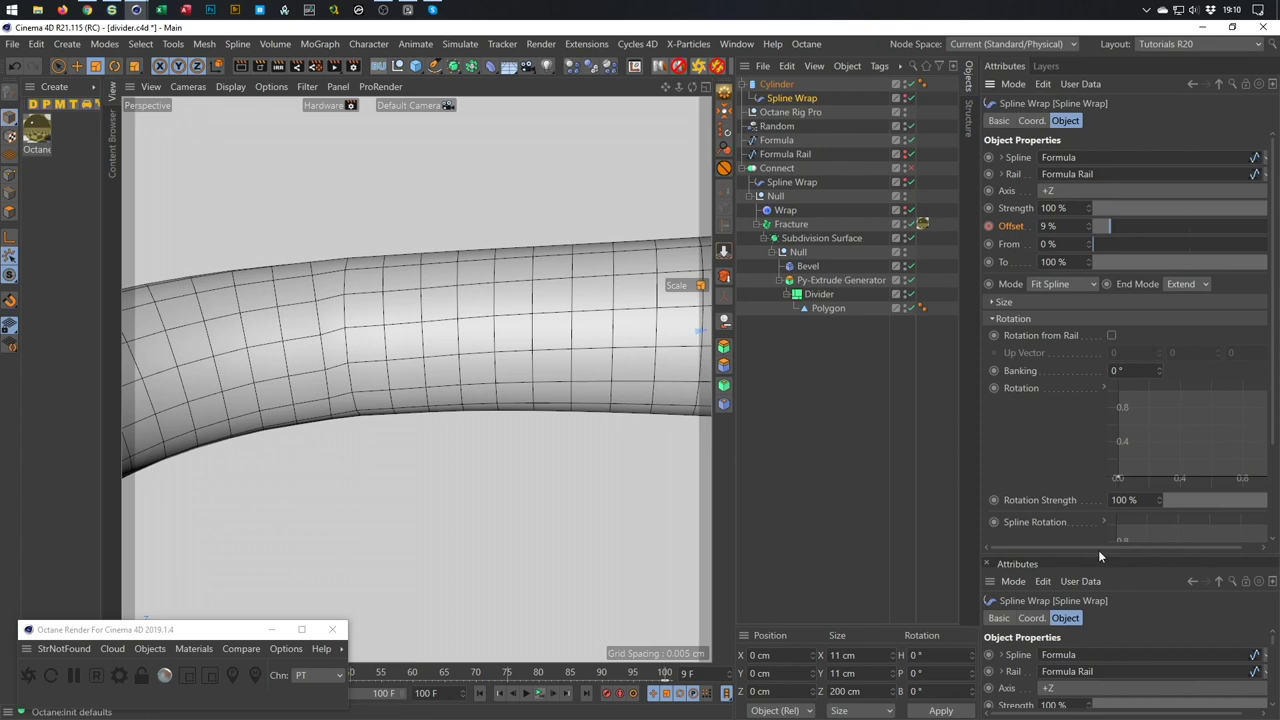
left_click_drag(1100, 549, 1212, 545)
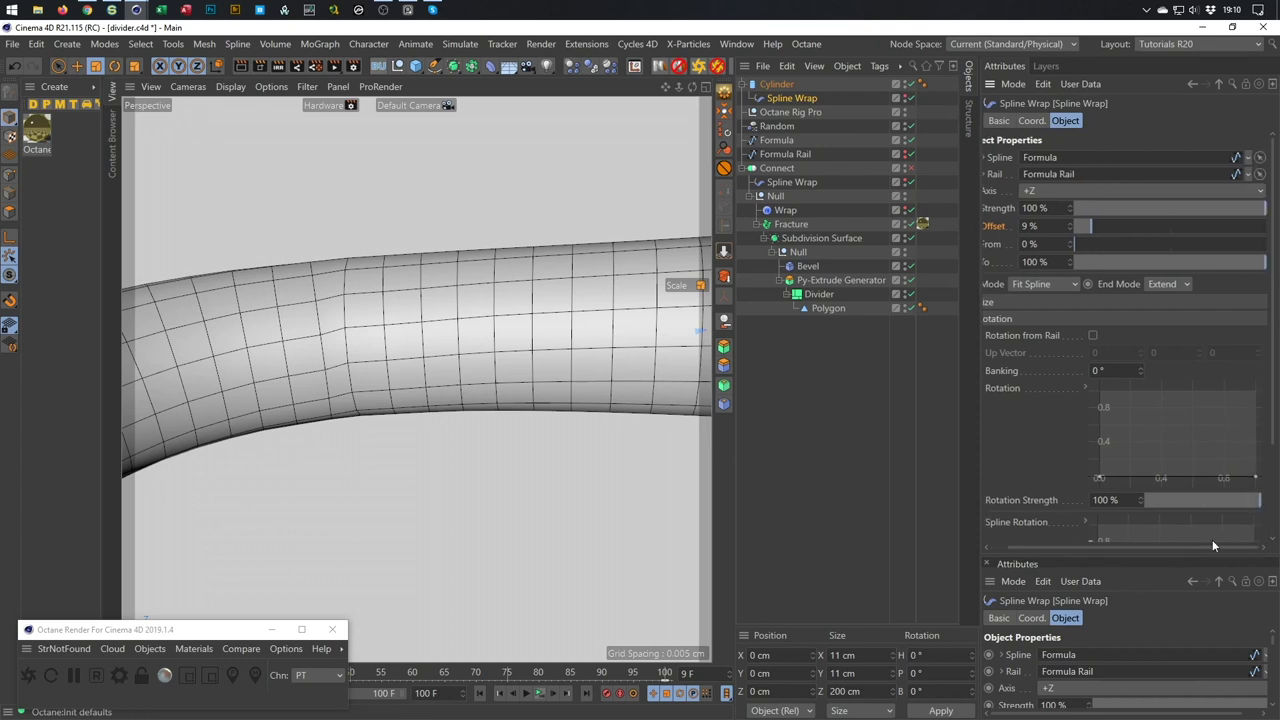
left_click(1257, 479)
mouse_move(1260, 482)
left_mouse_down()
mouse_move(1259, 468)
mouse_move(1260, 501)
left_mouse_up()
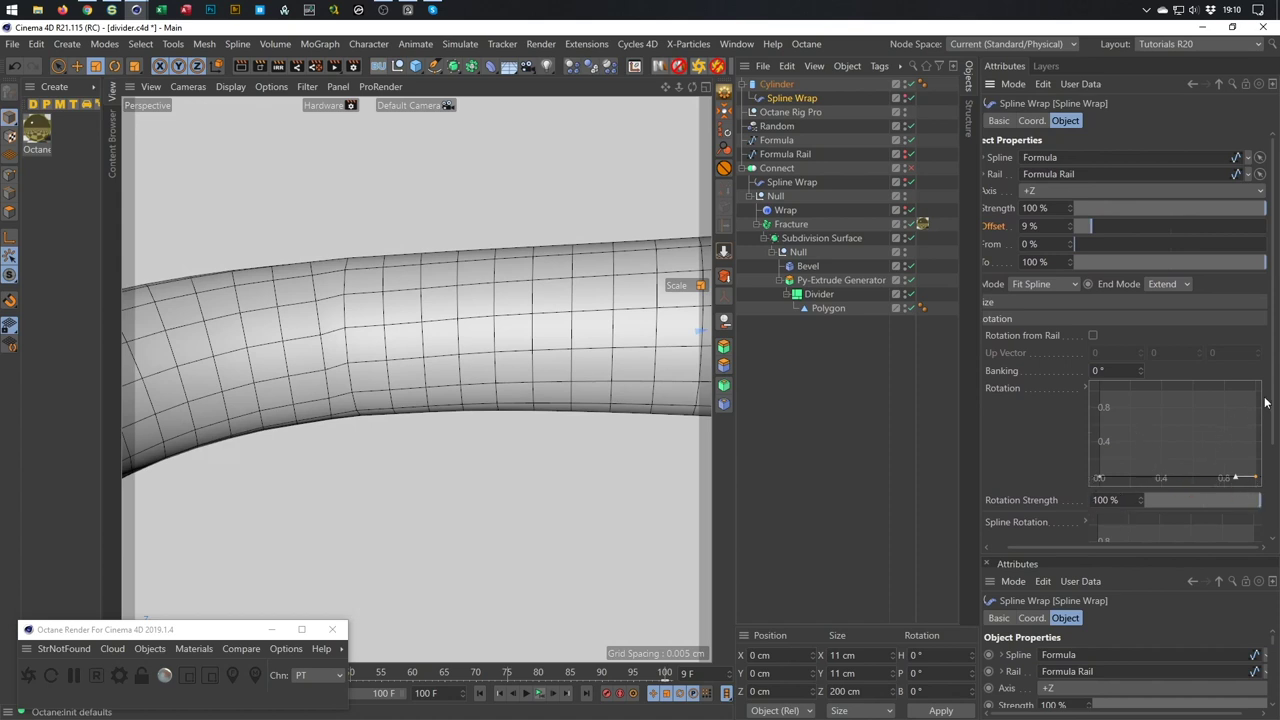
Select the Spline Rotation curve's first point and raise it slightly.
left_click_drag(1272, 404, 1258, 497)
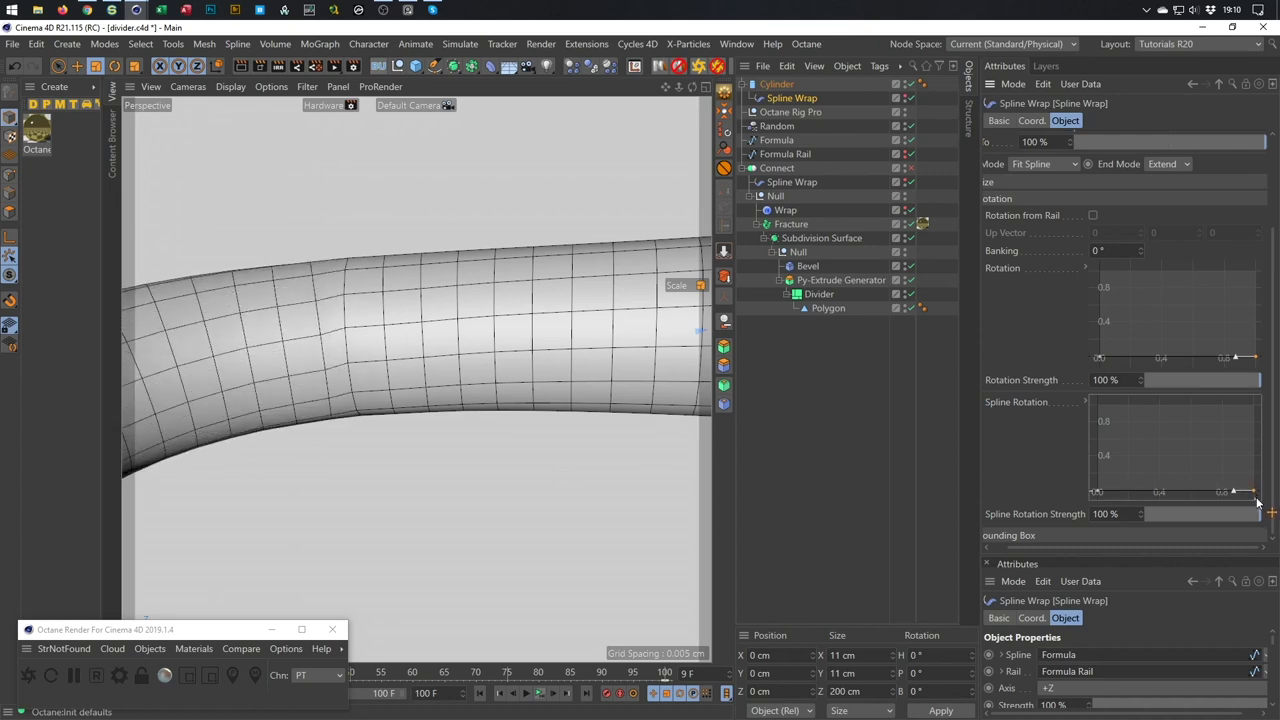
left_click(1099, 493)
left_click_drag(1101, 495, 1101, 493)
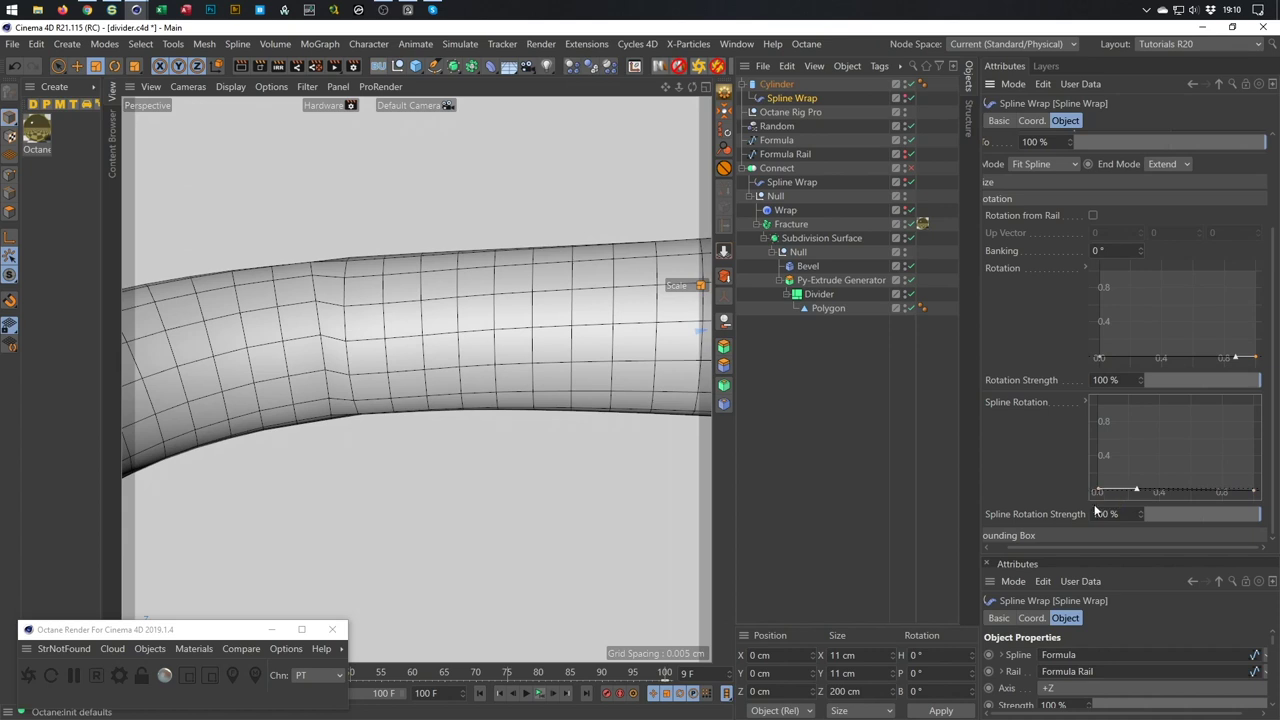
Set the first curve point's exact values to X 0 and Y 0.007.
left_click(1086, 401)
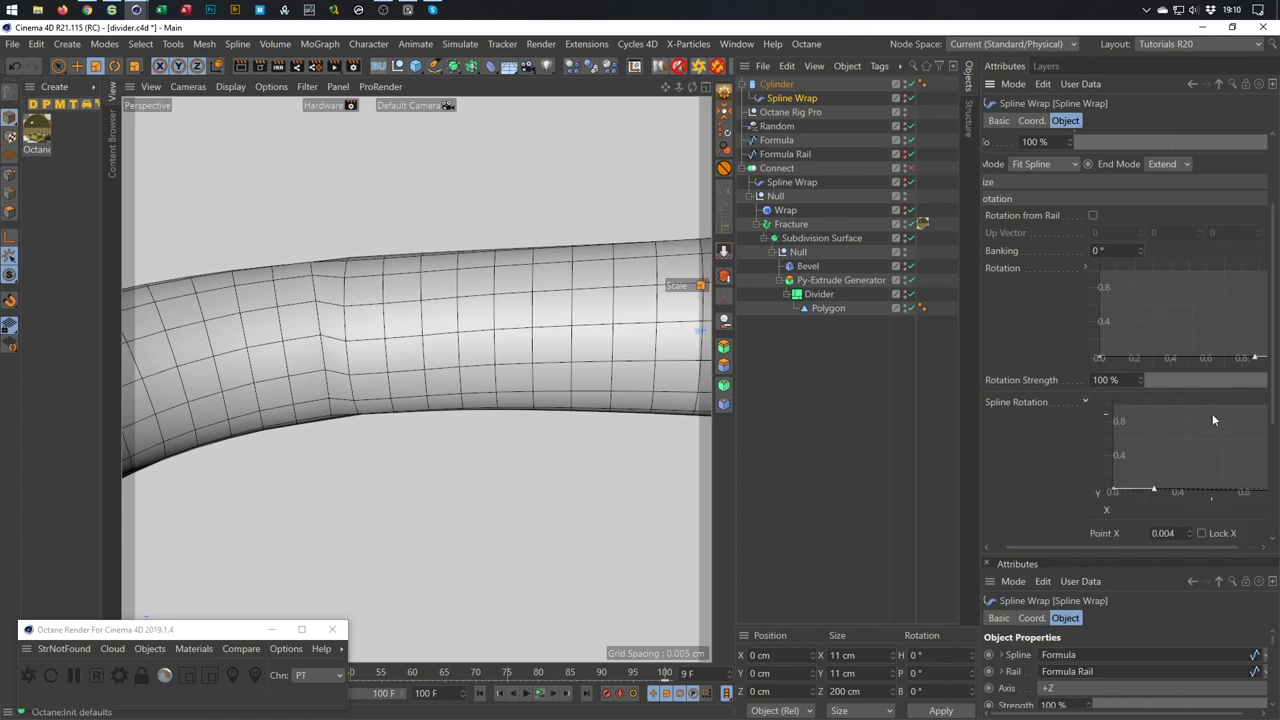
left_click_drag(1272, 390, 1272, 484)
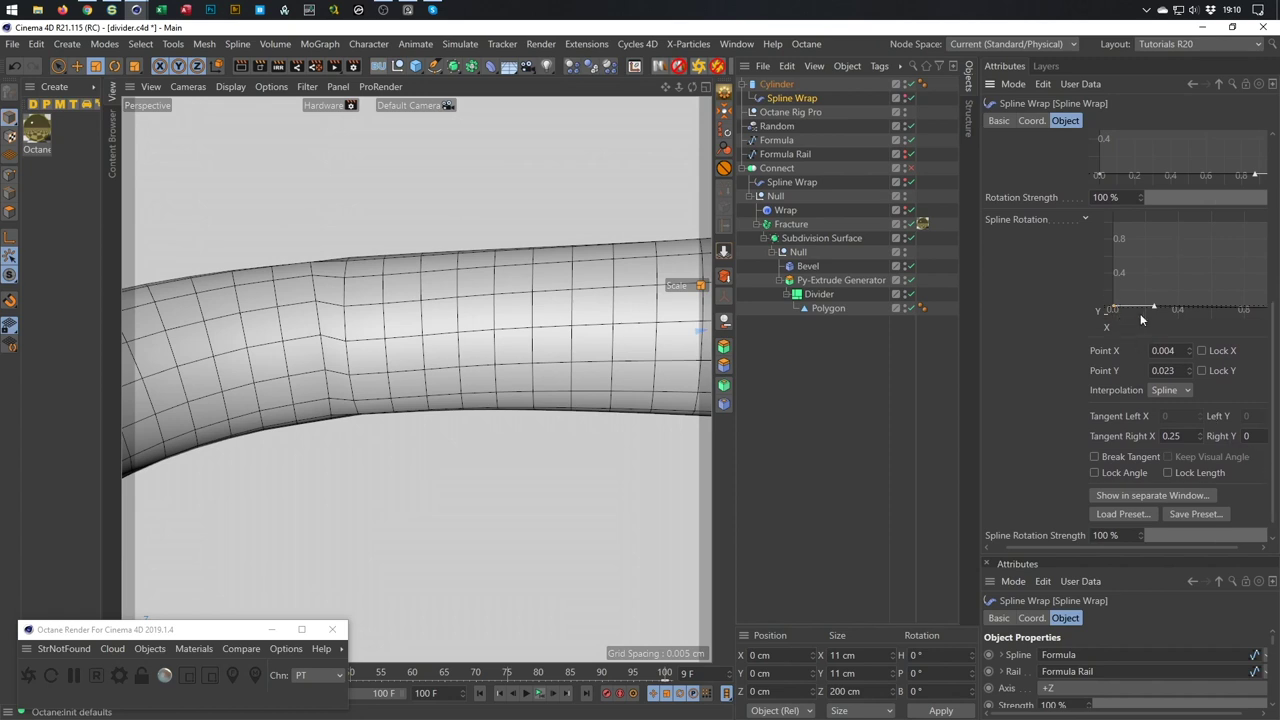
left_click_drag(1188, 345, 1182, 348)
left_click(1189, 373)
left_click(1189, 373)
left_click(1189, 366)
left_click(1189, 367)
left_click(1189, 367)
left_click(1189, 367)
left_click(1189, 367)
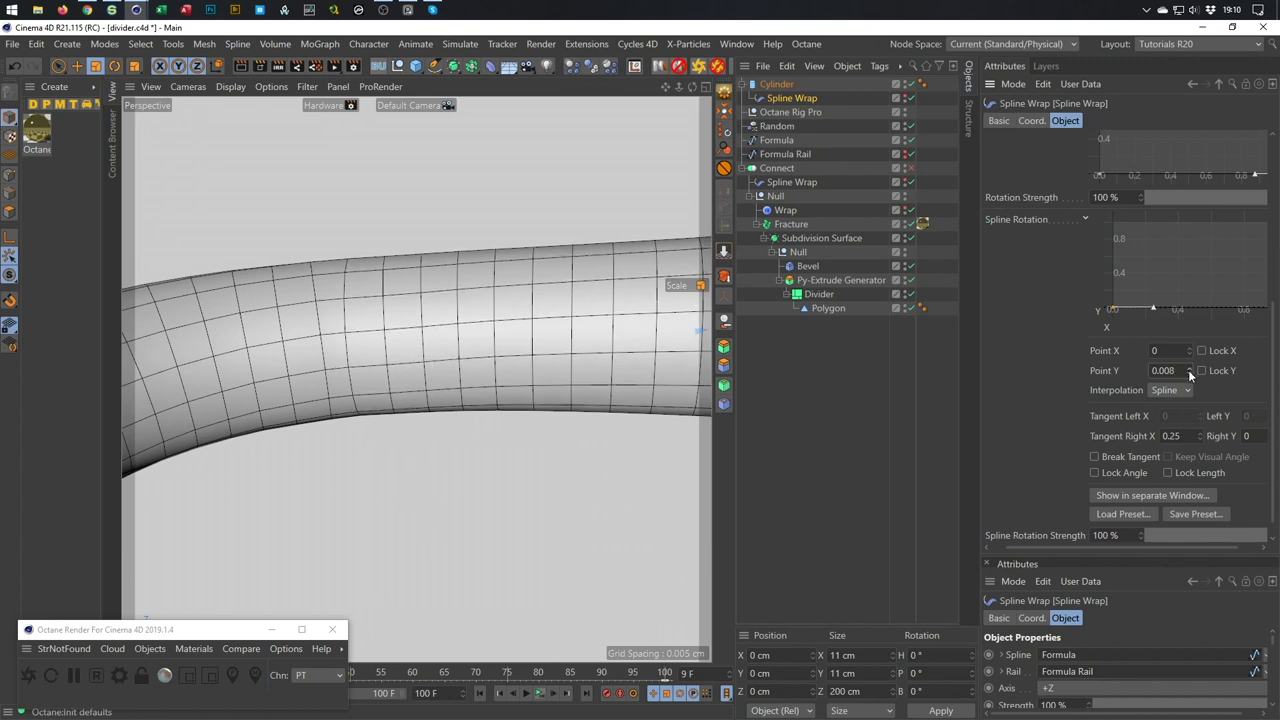
left_click(1189, 374)
scroll(517, 390, "down", 5)
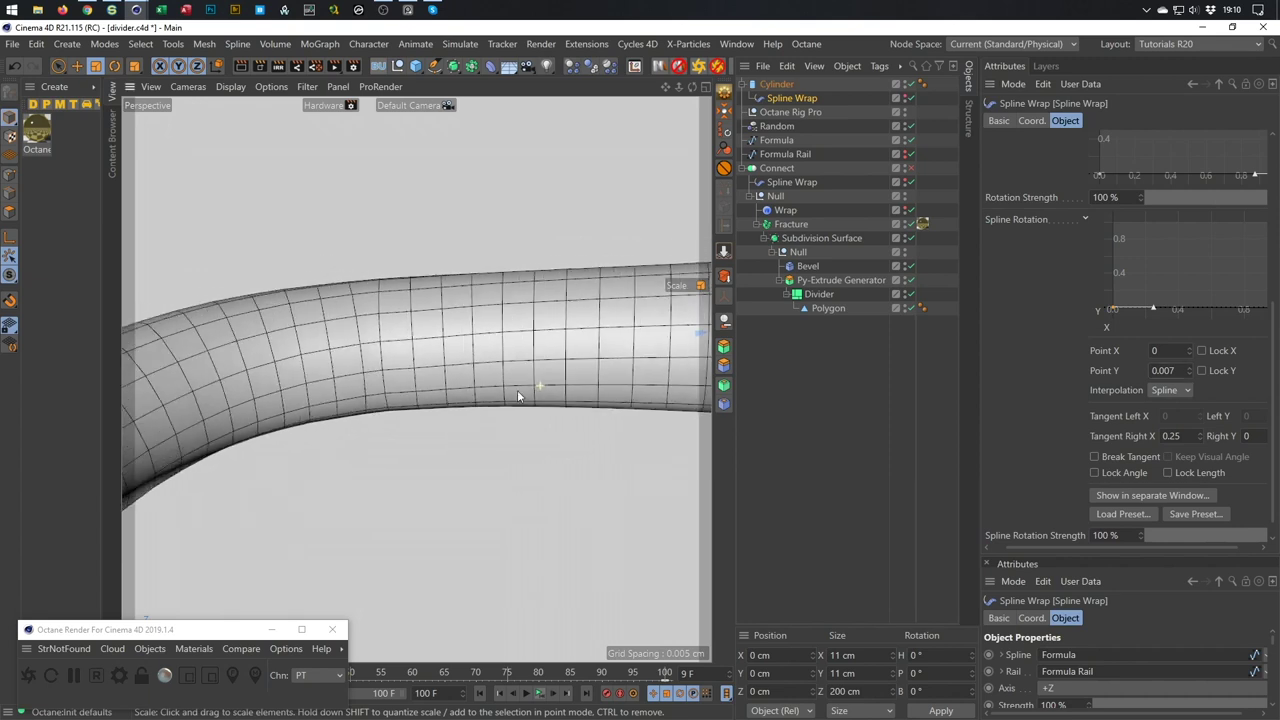
left_click_drag(535, 401, 459, 399, "alt")
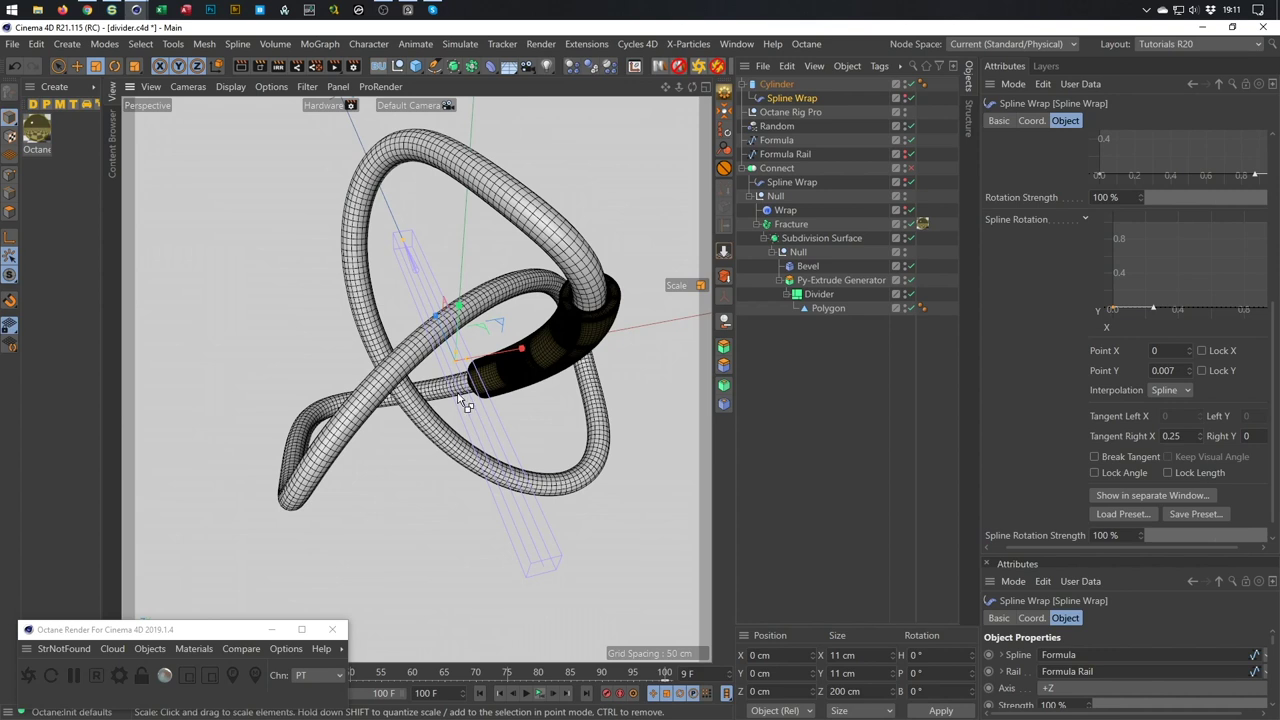
Orbit around the knotted tube, deselect all objects and save with Ctrl+S.
left_click_drag(475, 331, 521, 301, "alt")
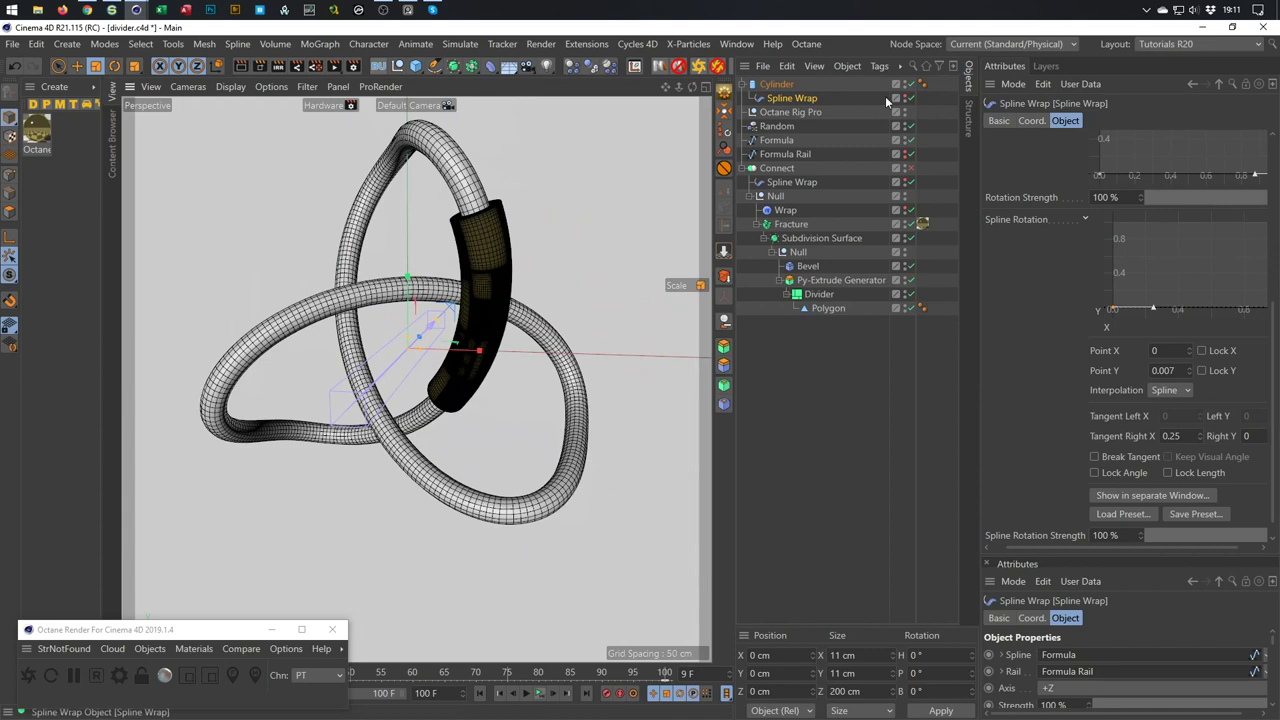
left_click(784, 368)
left_click_drag(470, 330, 514, 430, "alt")
key("ctrl+s")
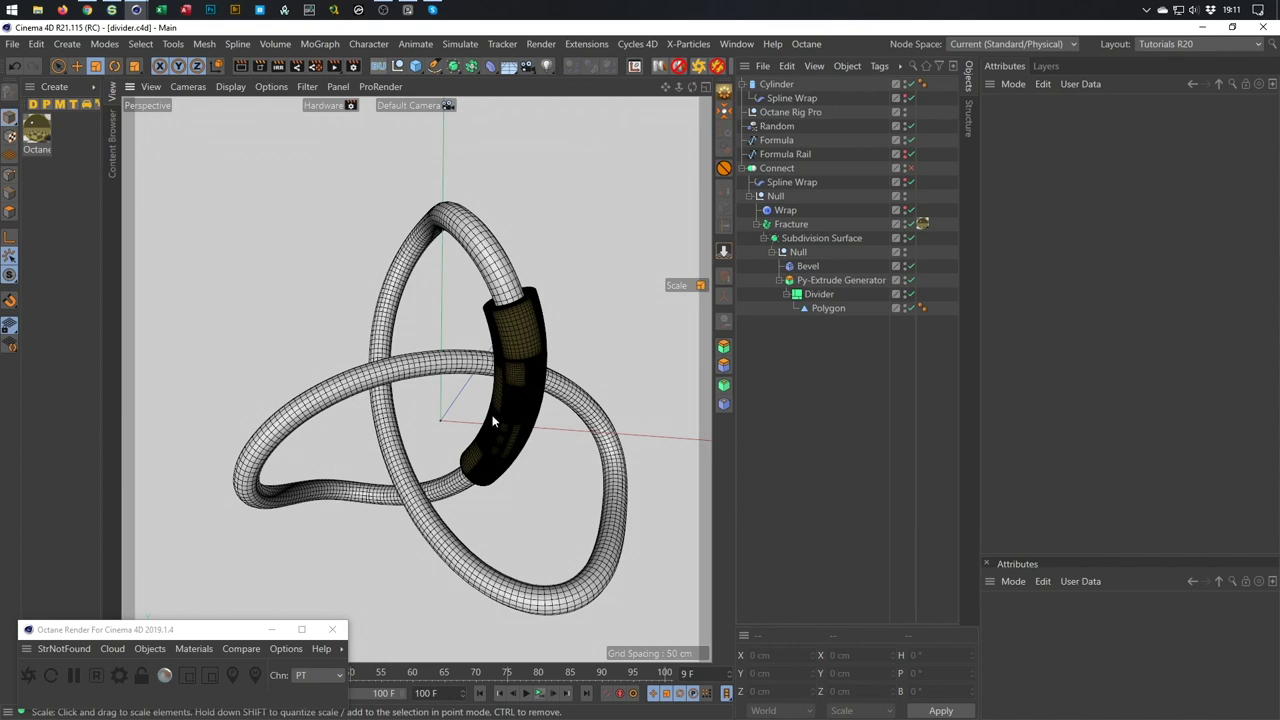
Add a cube and set its Z size to 100 cm.
left_click(416, 67)
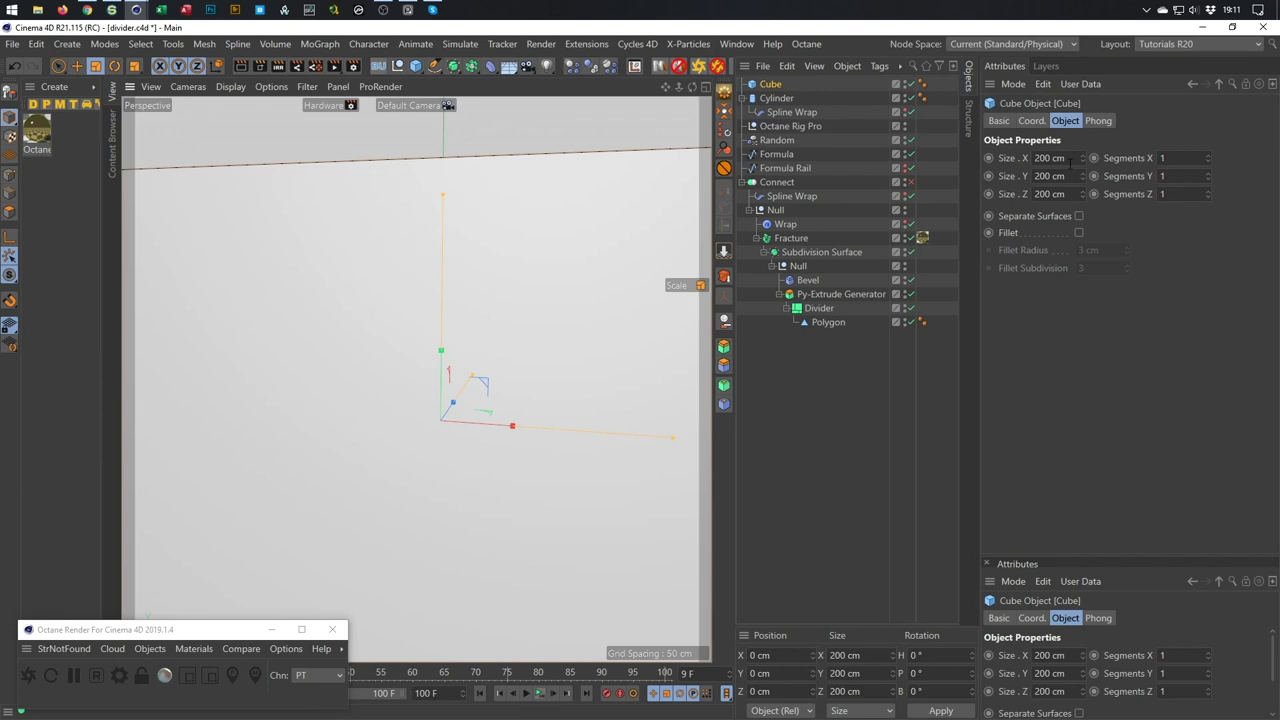
left_click(1066, 194)
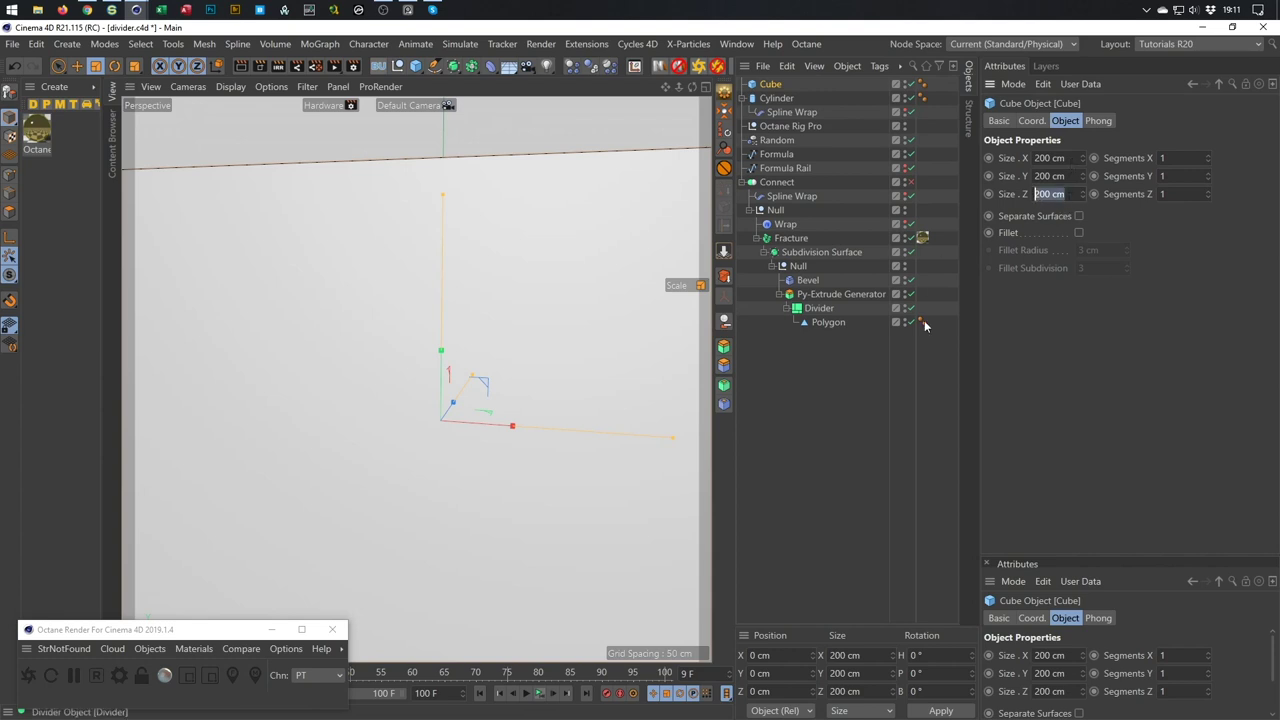
type("100")
key("Return")
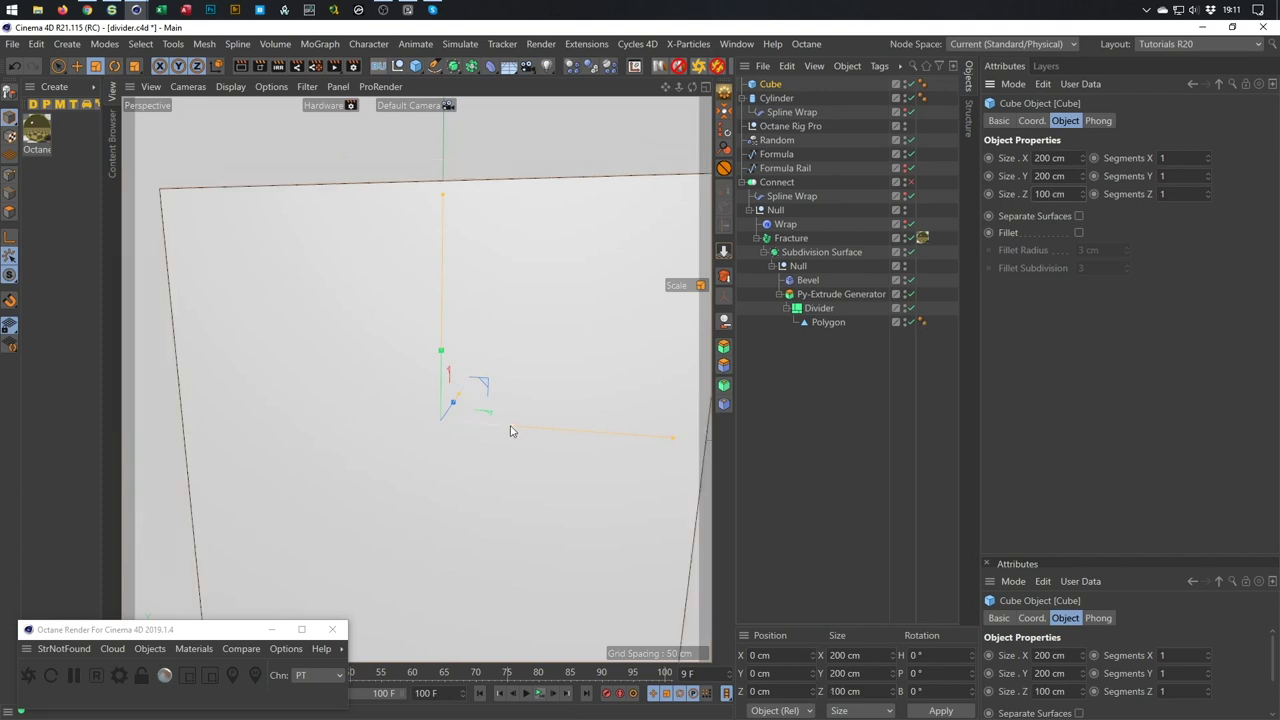
In the maximized side view, position the cube at Z 50 cm.
middle_click(432, 479)
middle_click(398, 496)
scroll(463, 365, "up", 5)
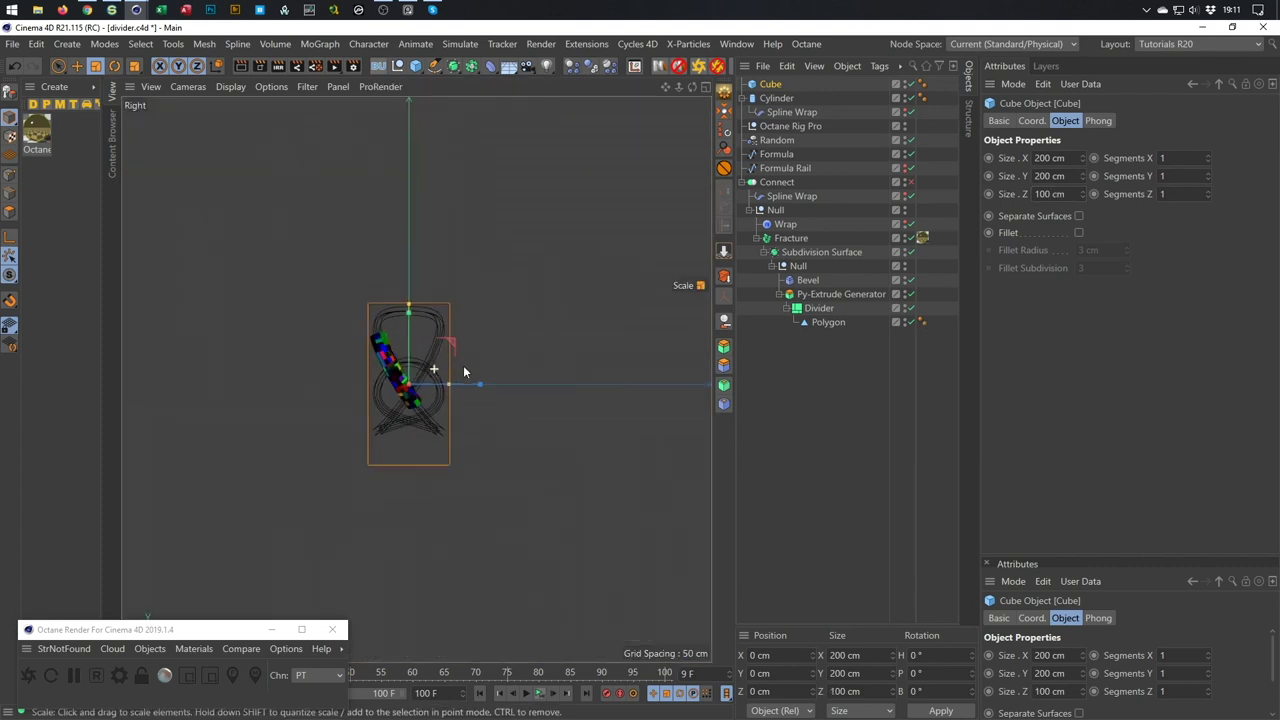
key("e")
left_click_drag(470, 390, 529, 388)
double_click(790, 690)
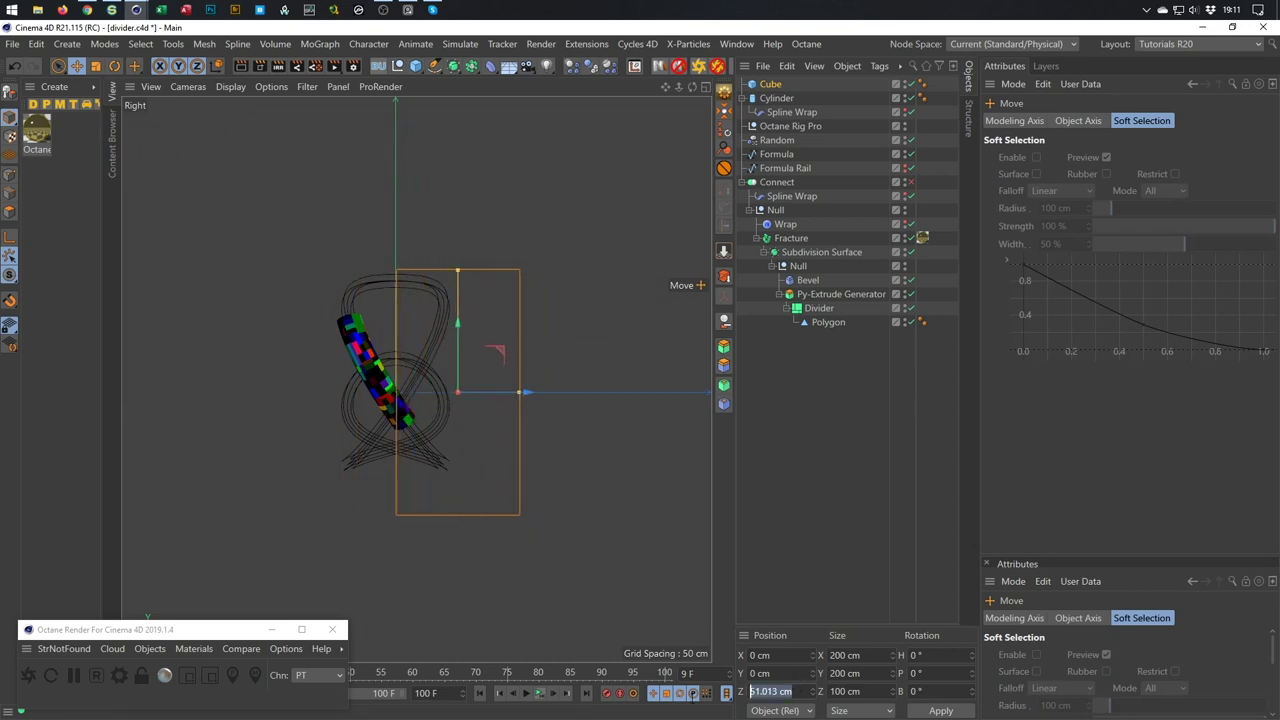
type("50")
key("Return")
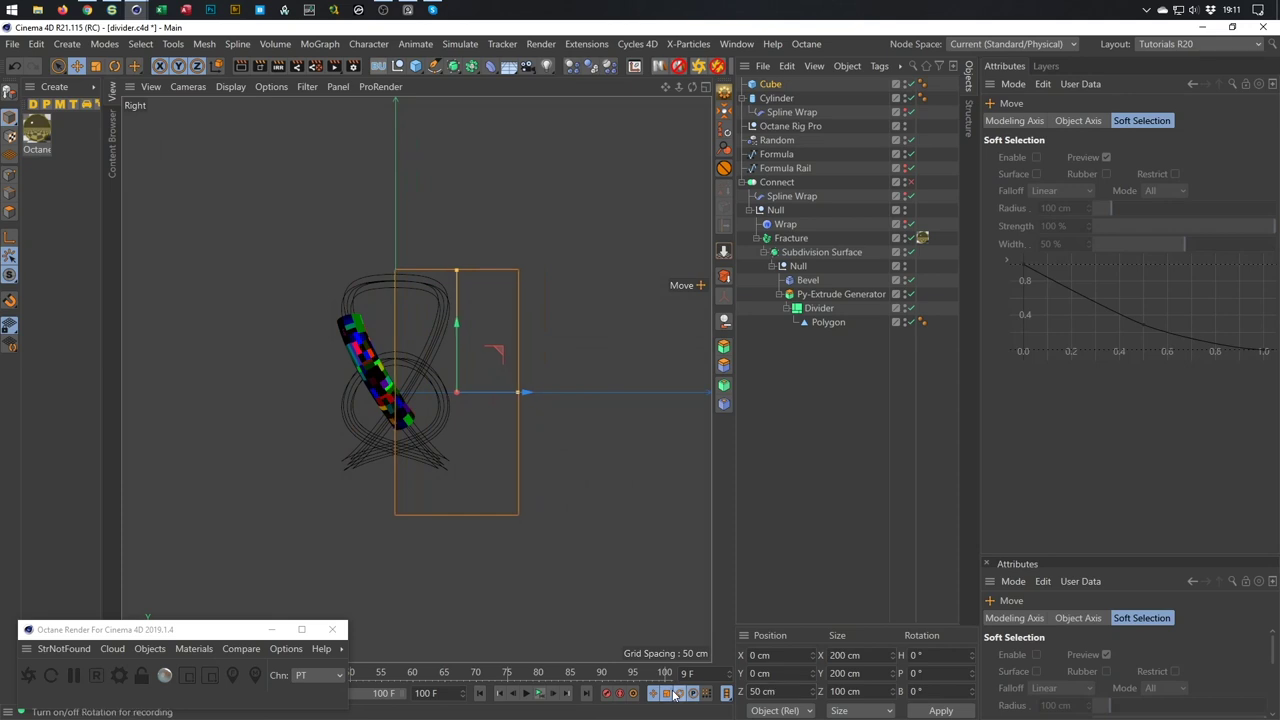
Return to the maximized Perspective view and orbit slightly.
middle_click(286, 352)
middle_click(316, 288)
left_click_drag(424, 373, 400, 375, "alt")
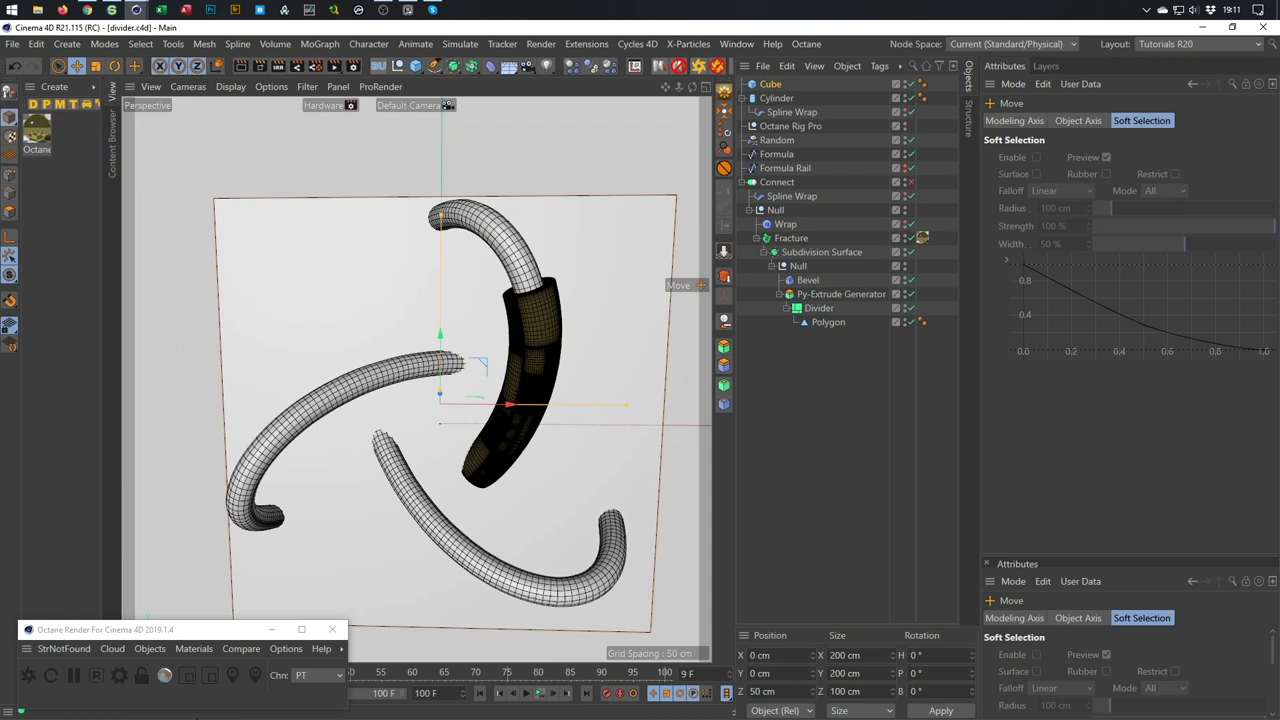
Add an Octane Camera and look through it.
left_click(150, 648)
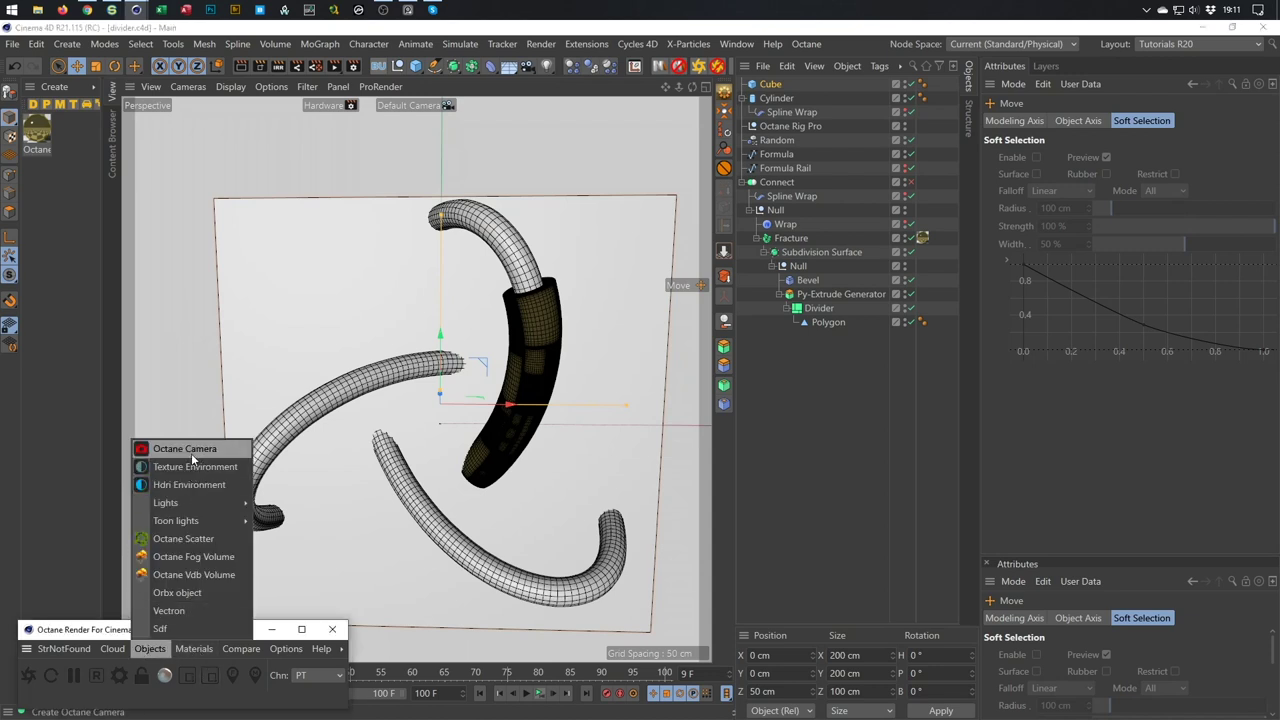
left_click(191, 452)
left_click(909, 84)
Zero the camera's heading and pitch rotation in its coordinates.
left_click(814, 85)
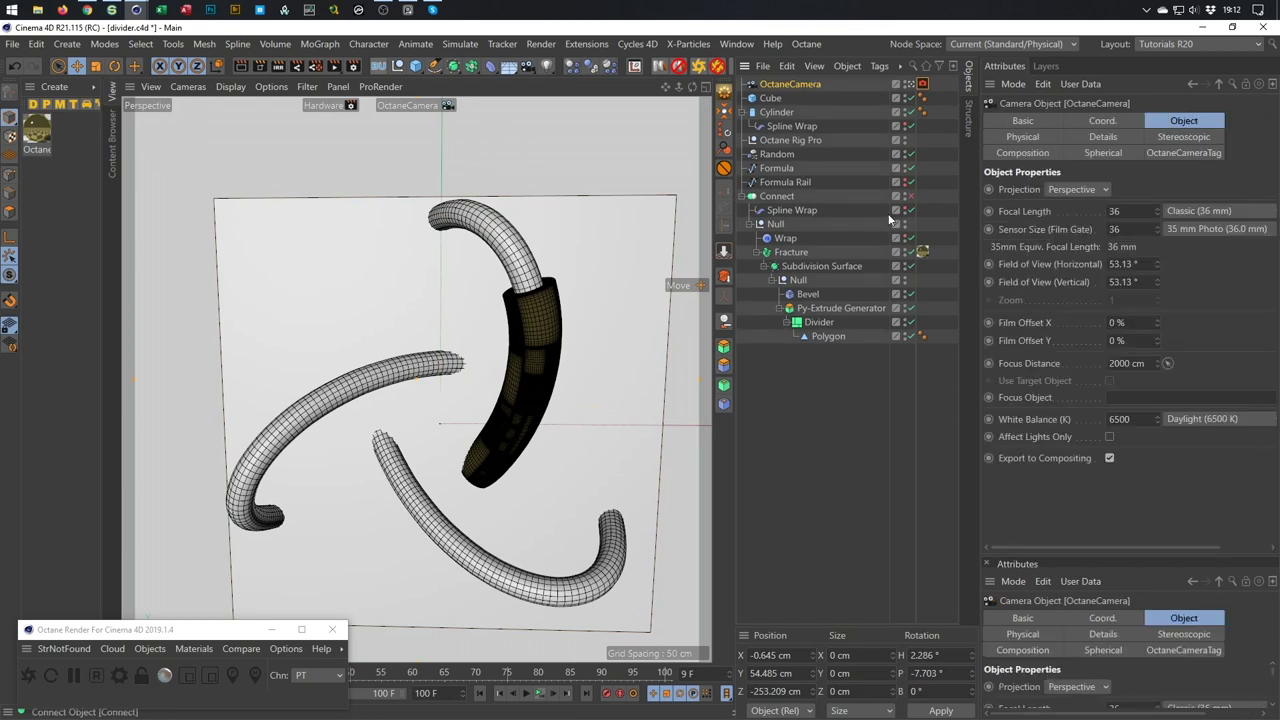
left_click(1104, 121)
left_click(1238, 190)
type("0")
key("Tab")
type("0")
key("Return")
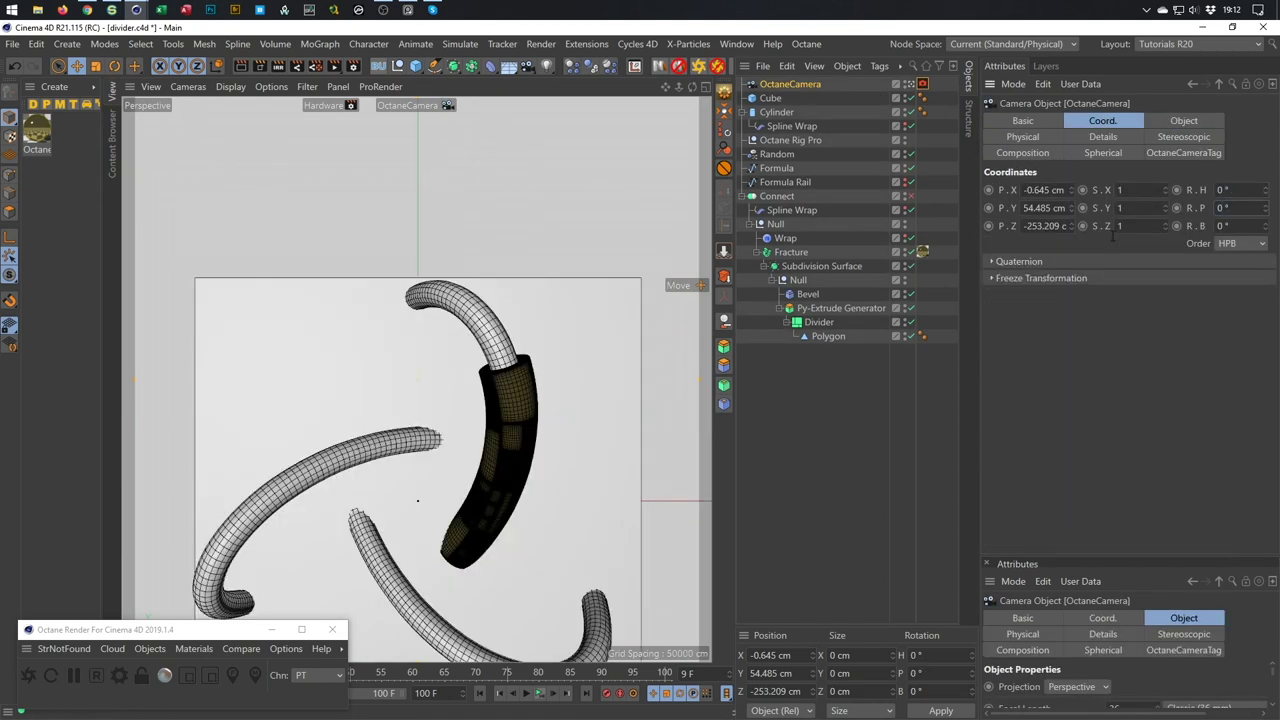
Set the camera's X and Y position to 0 and add a Protection tag.
left_click(1045, 190)
type("0")
key("Tab")
type("0")
key("Return")
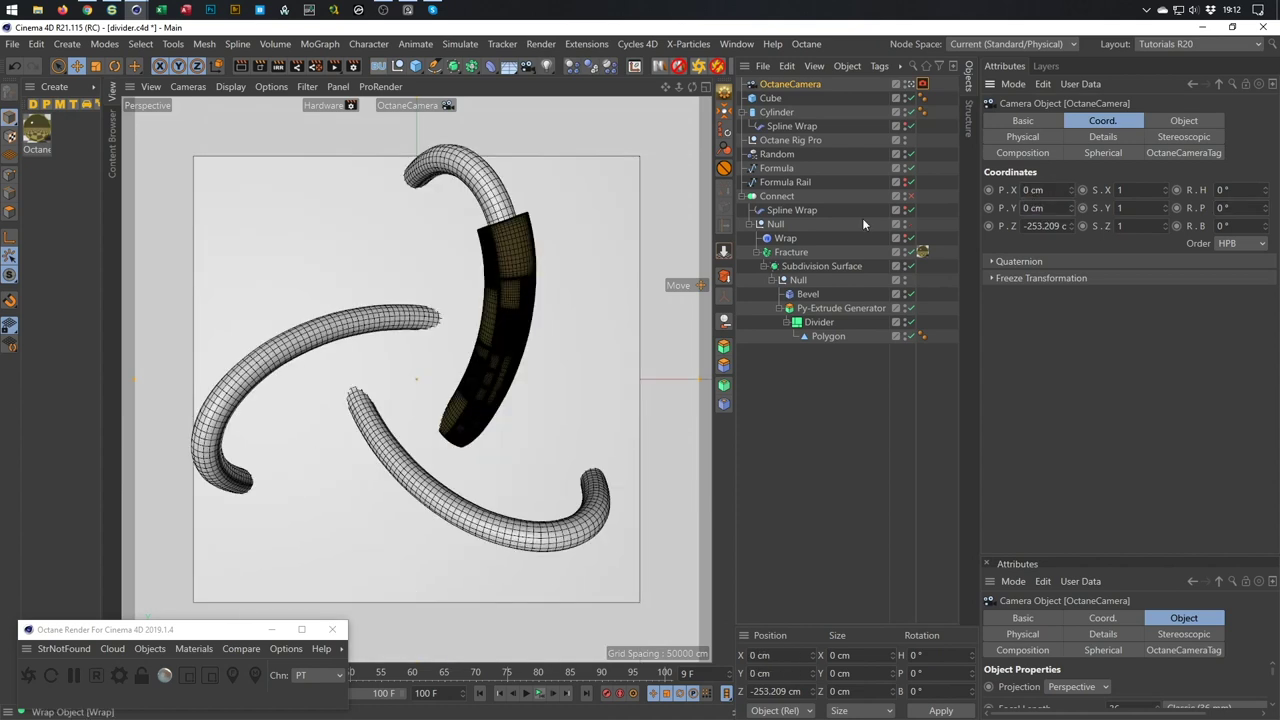
left_click(724, 167)
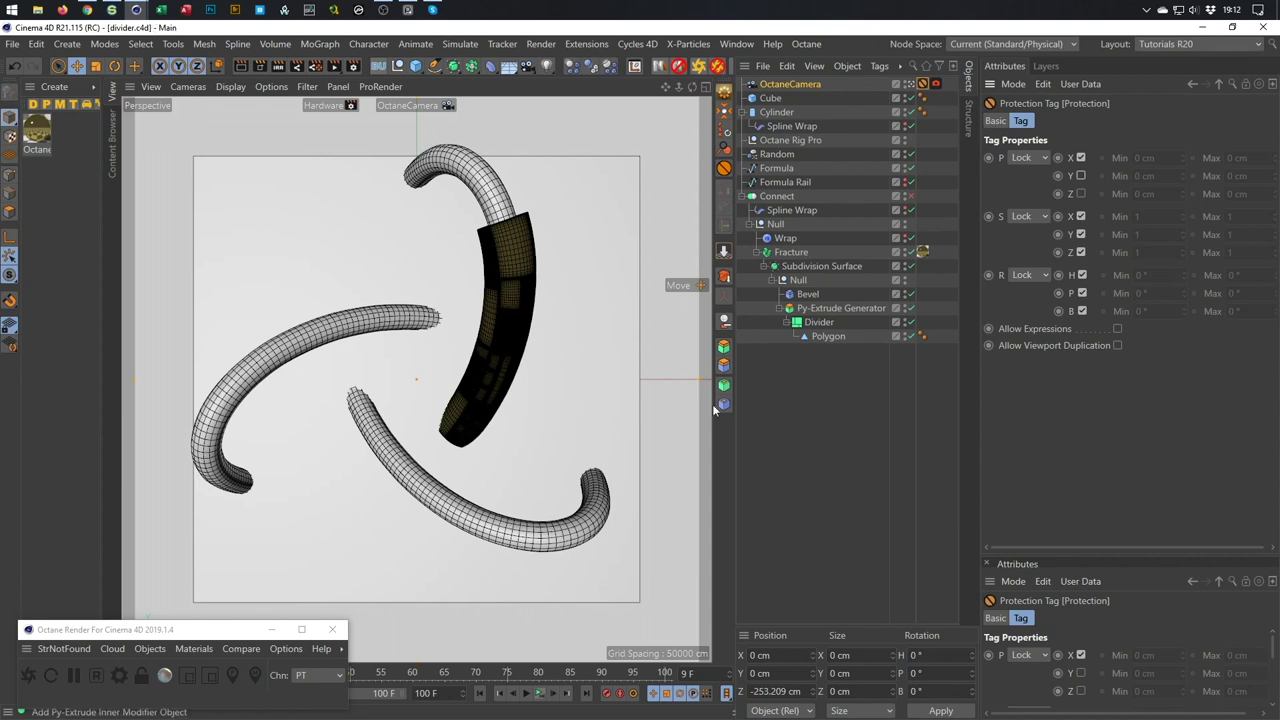
Resize the cube to 300 cm in X and Y, then open the Volume menu.
left_click(610, 420)
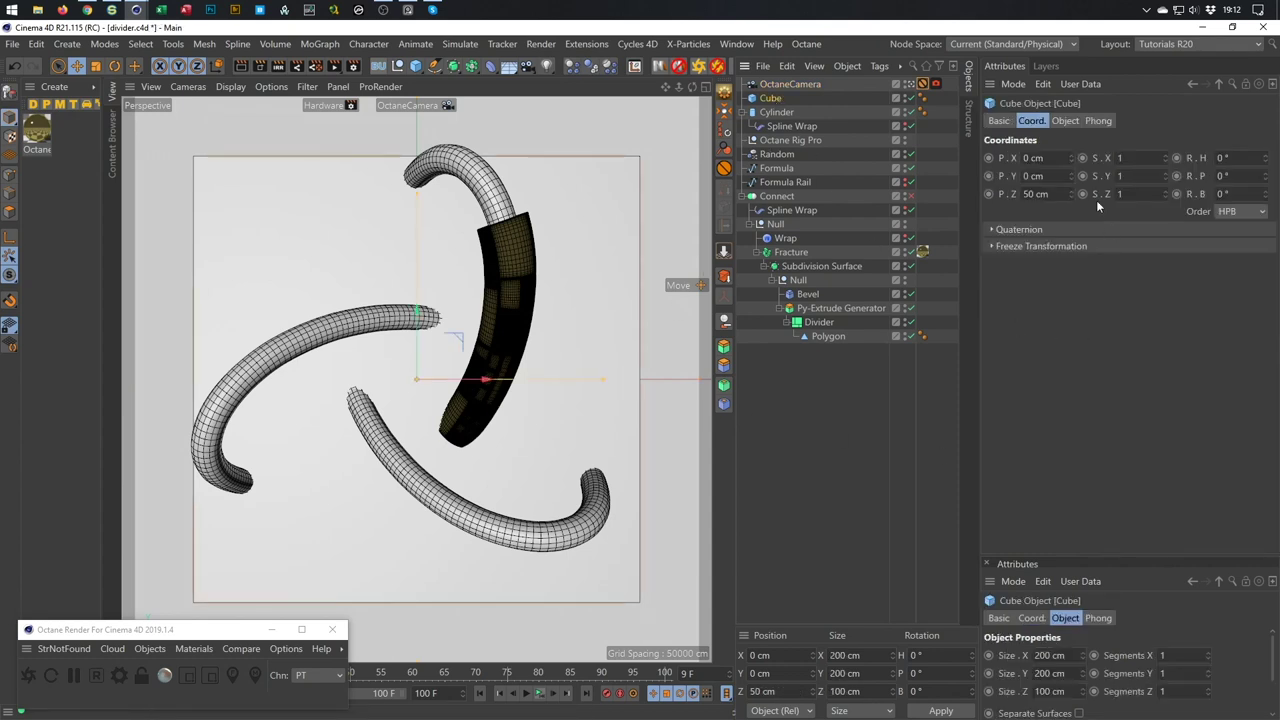
left_click(1065, 120)
left_click(1050, 158)
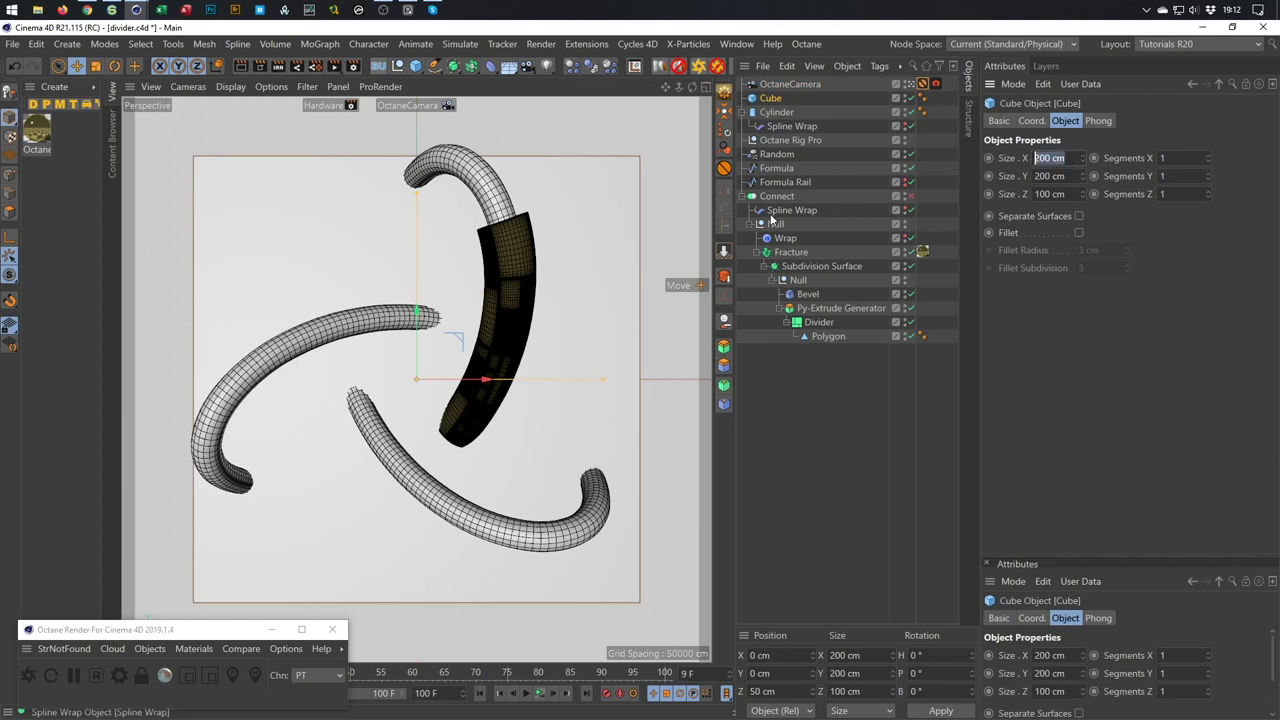
type("300")
key("Tab")
type("300")
key("Return")
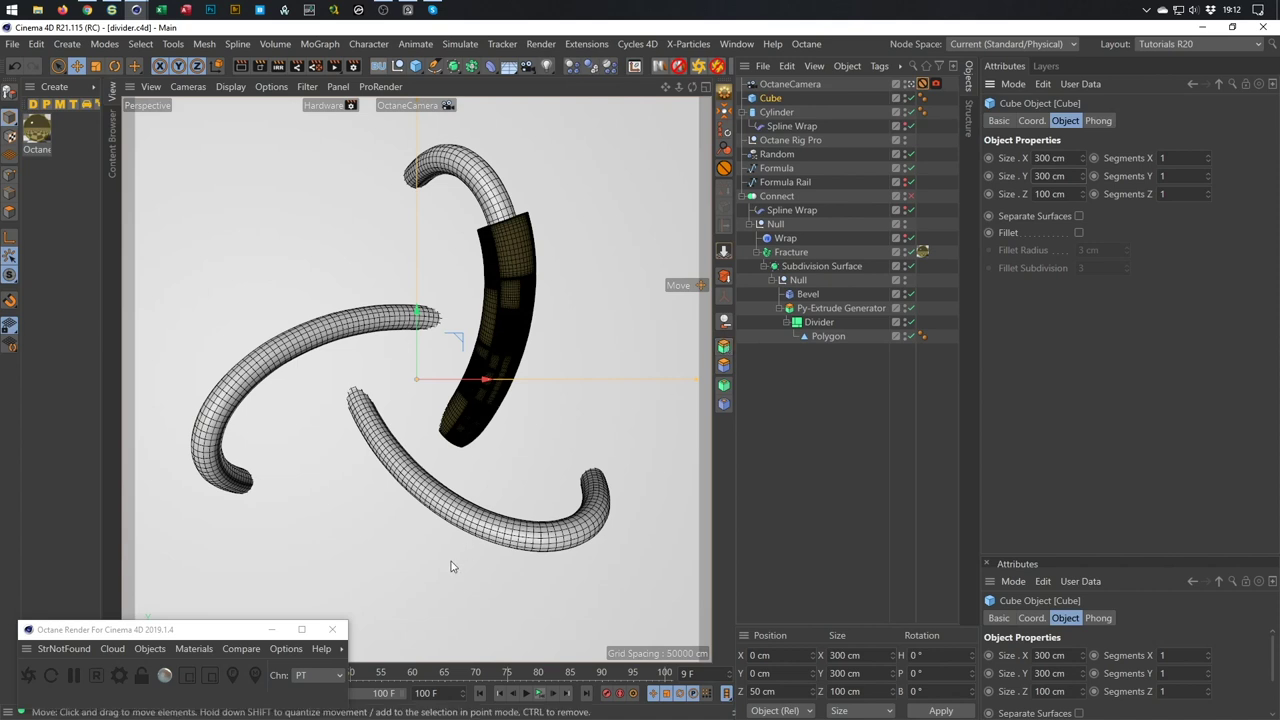
left_click(772, 100)
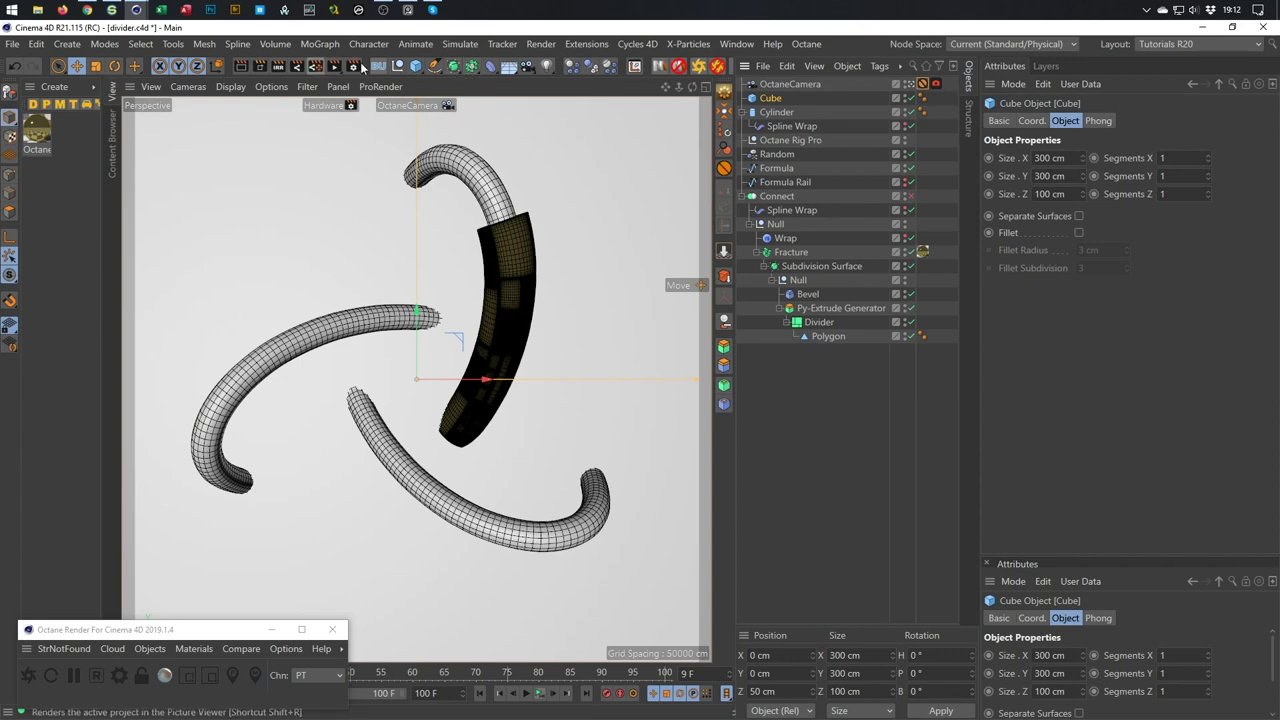
left_click(275, 46)
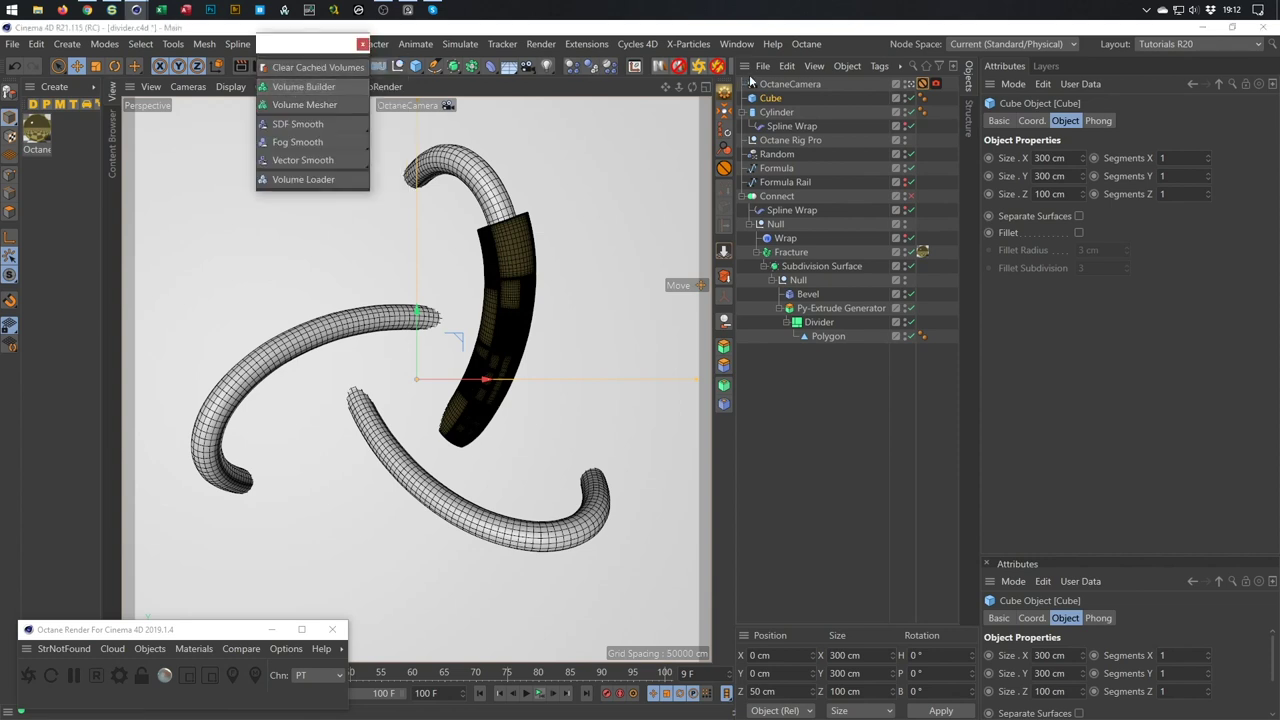
Wrap the cube in a Volume Builder inside a Volume Mesher.
left_click(305, 87)
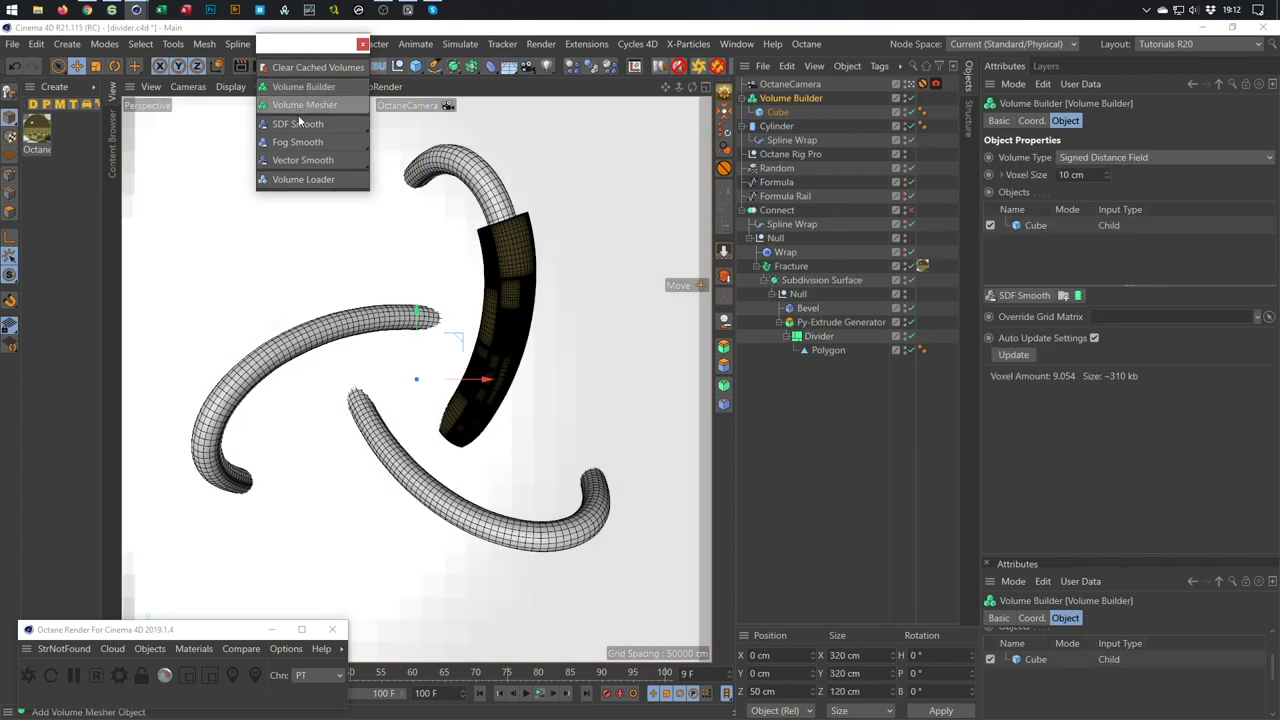
left_click(300, 105)
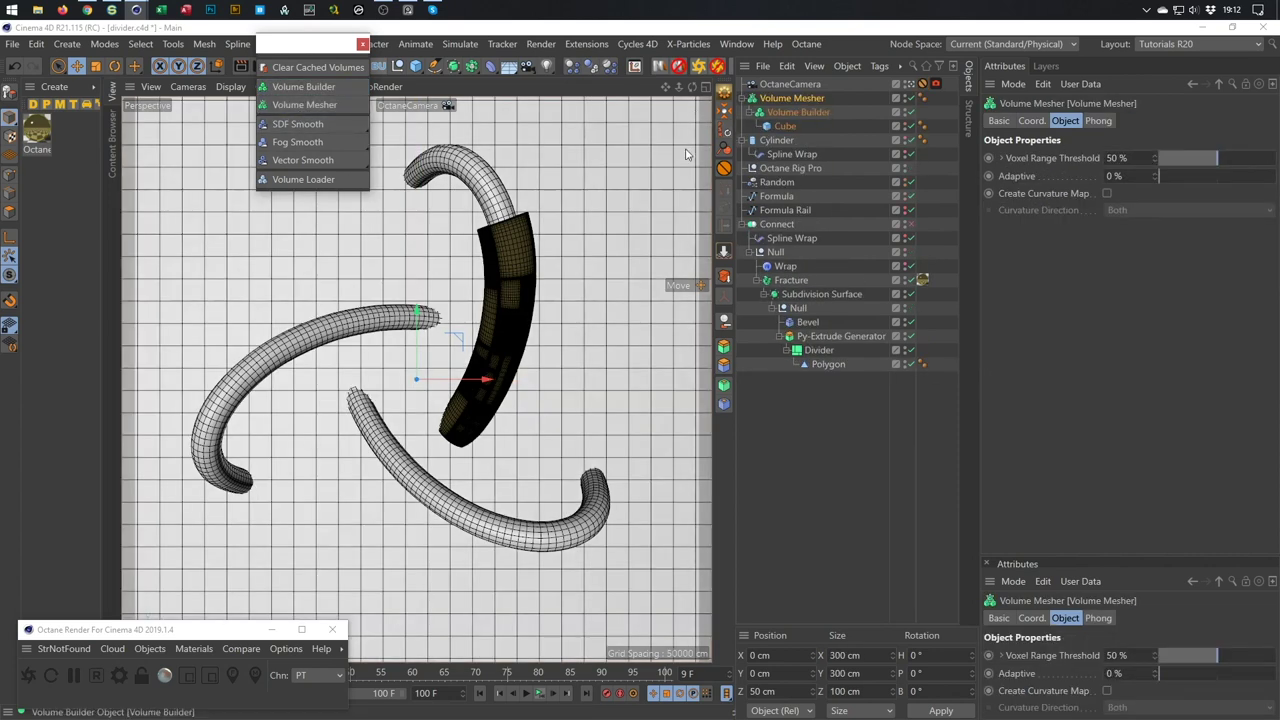
left_click(362, 47)
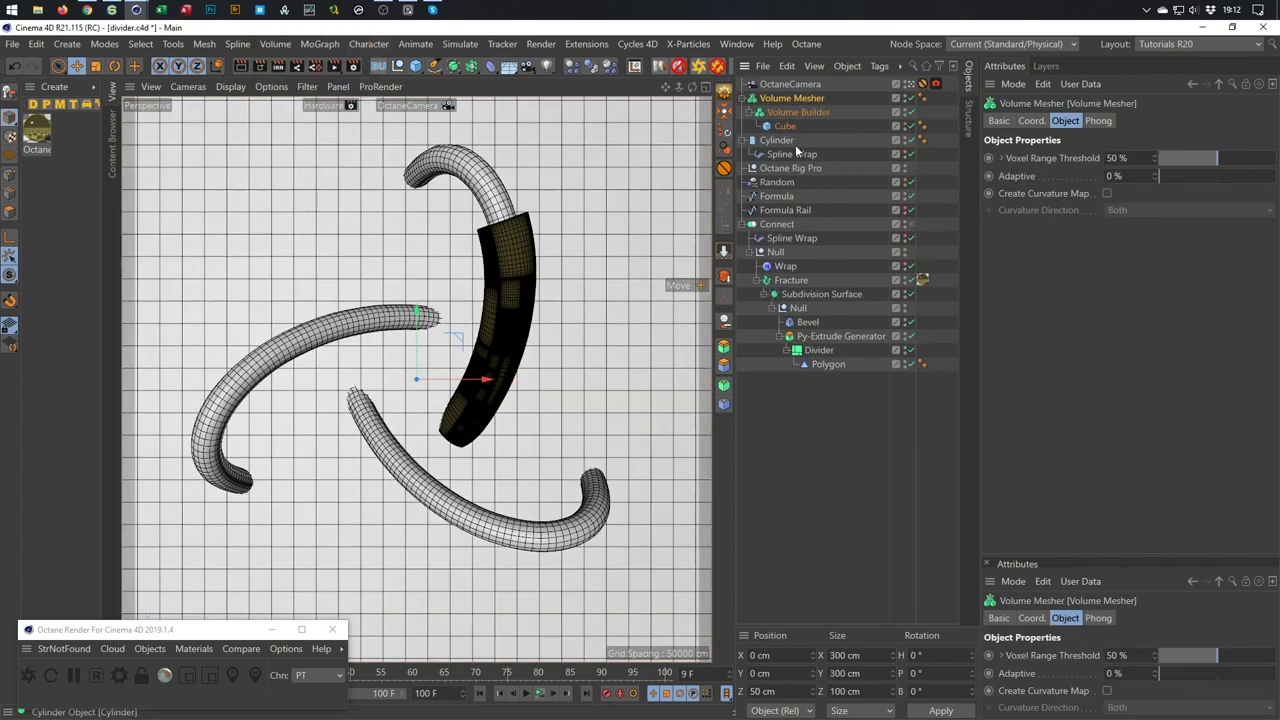
Set the Volume Builder's voxel size to 1 cm.
left_click(816, 113)
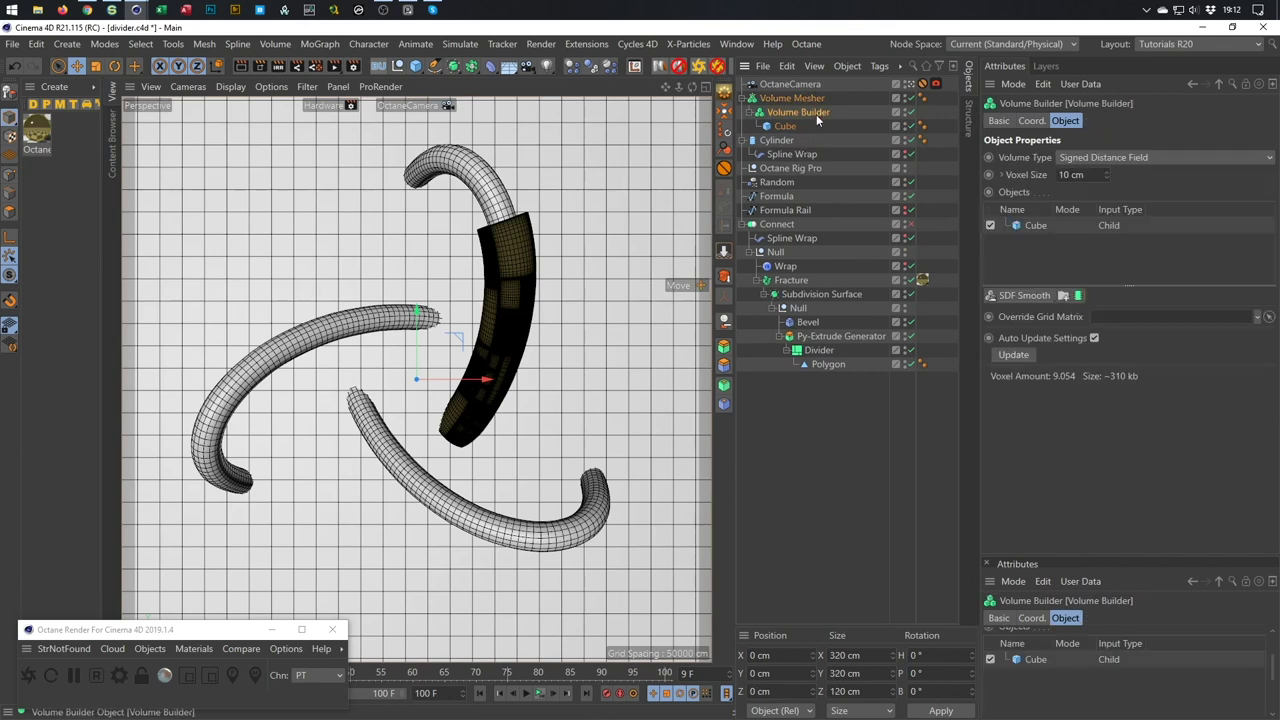
left_click(1070, 175)
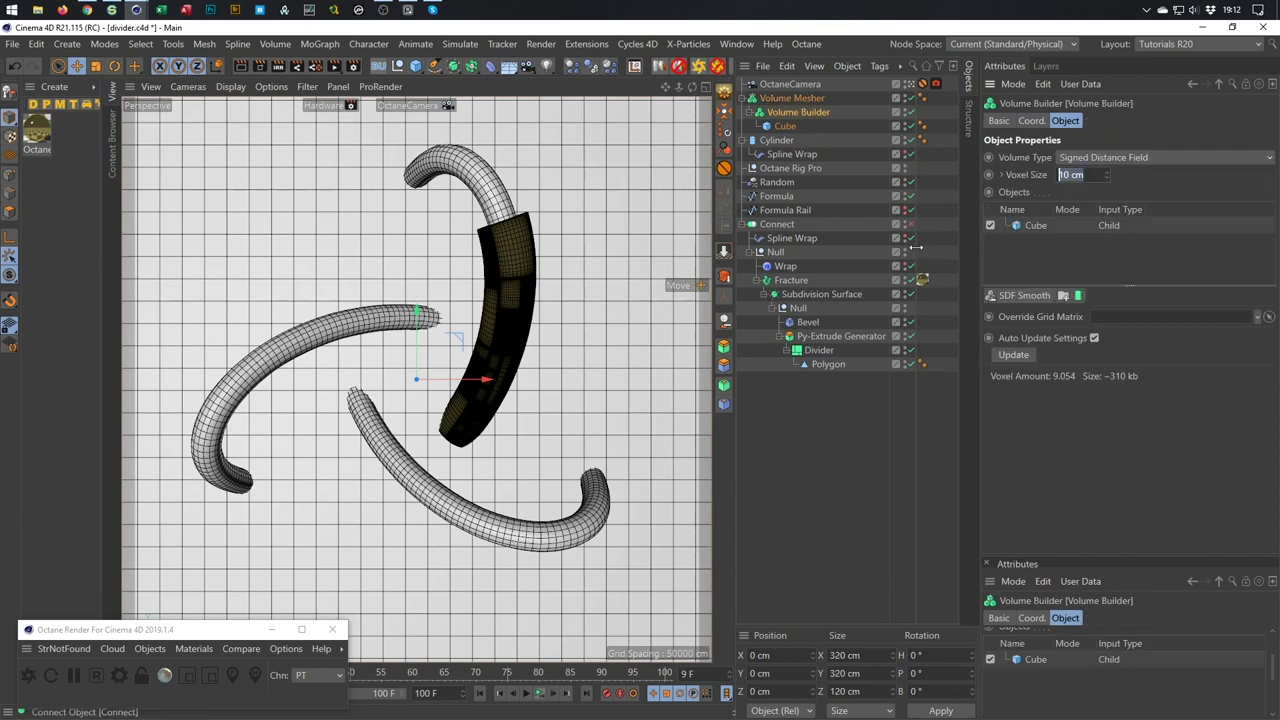
type("1")
key("Return")
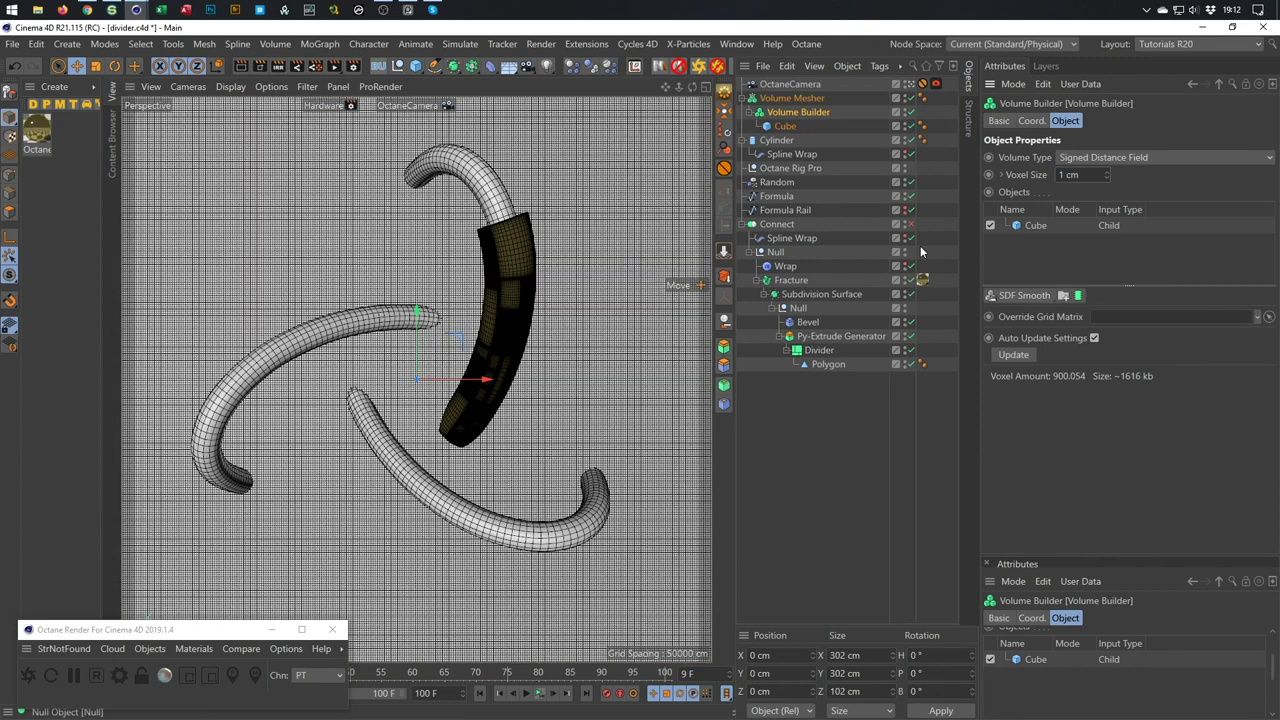
Switch the viewport to Gouraud shading without lines and save the project.
key("n")
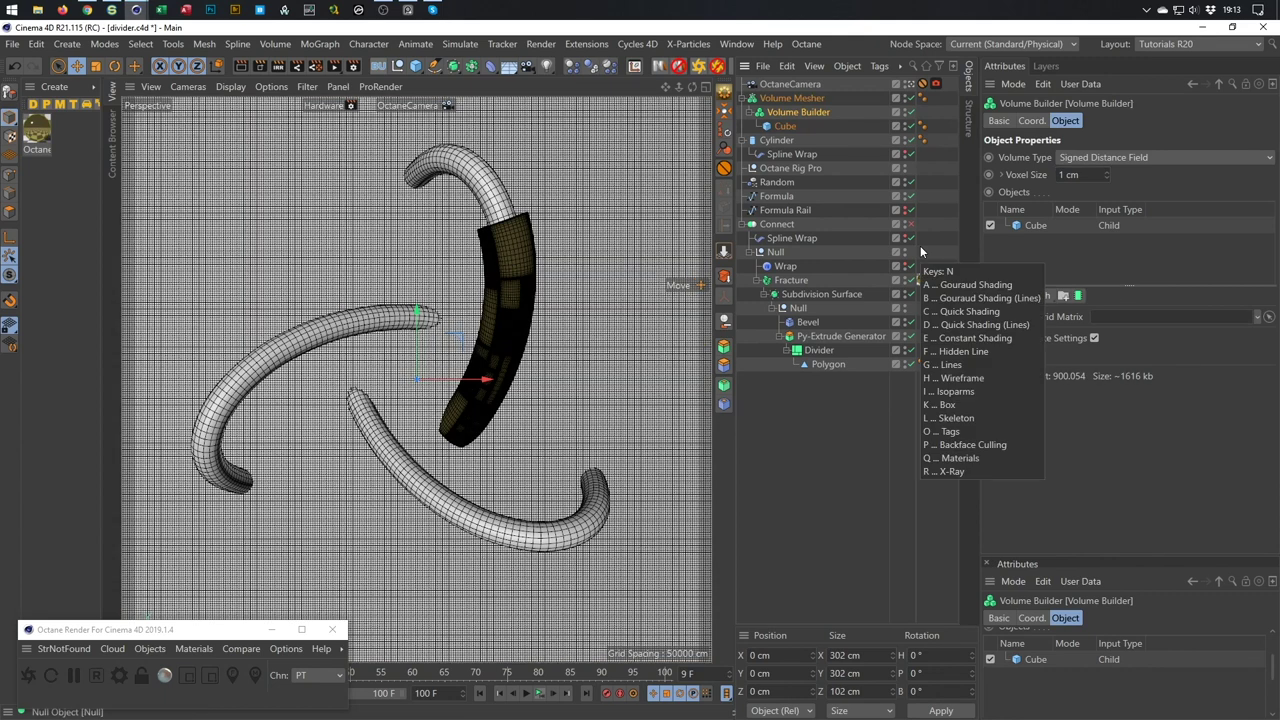
key("a")
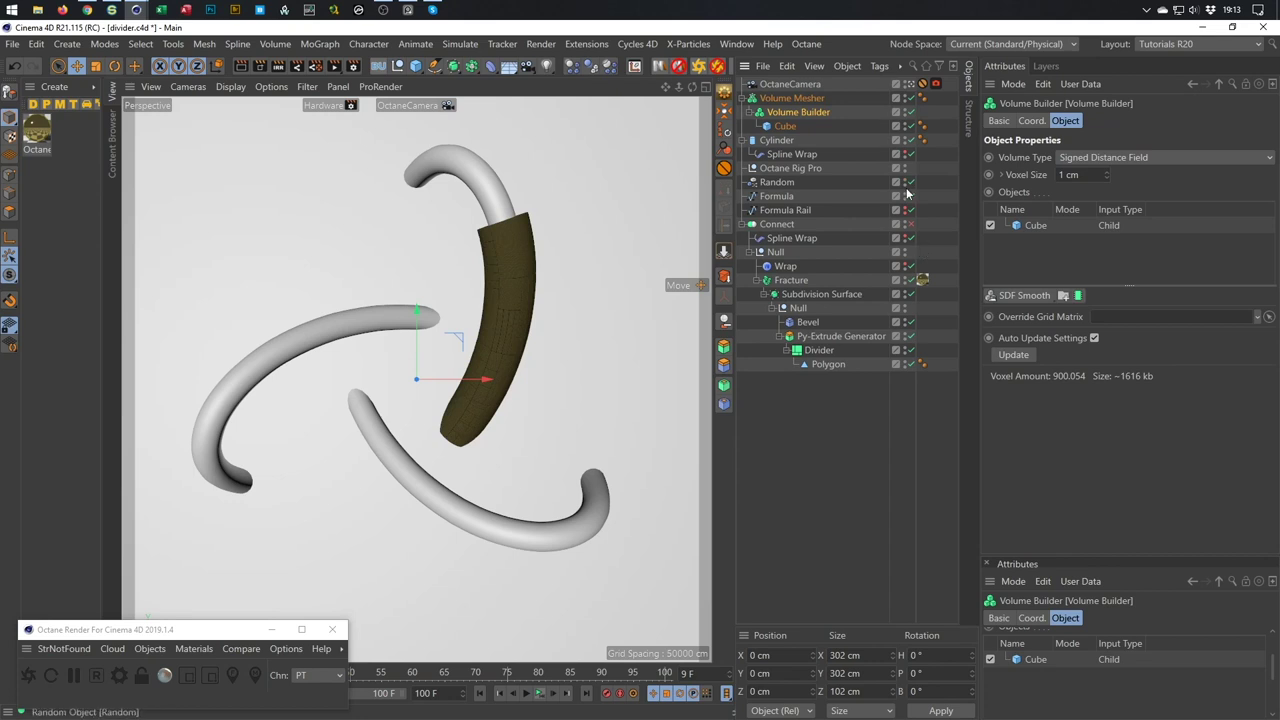
key("ctrl+s")
Drag the Cylinder into the Volume Builder's Objects list, then orbit the joined shape from the default camera.
left_click(799, 113)
left_click_drag(799, 116, 1030, 226)
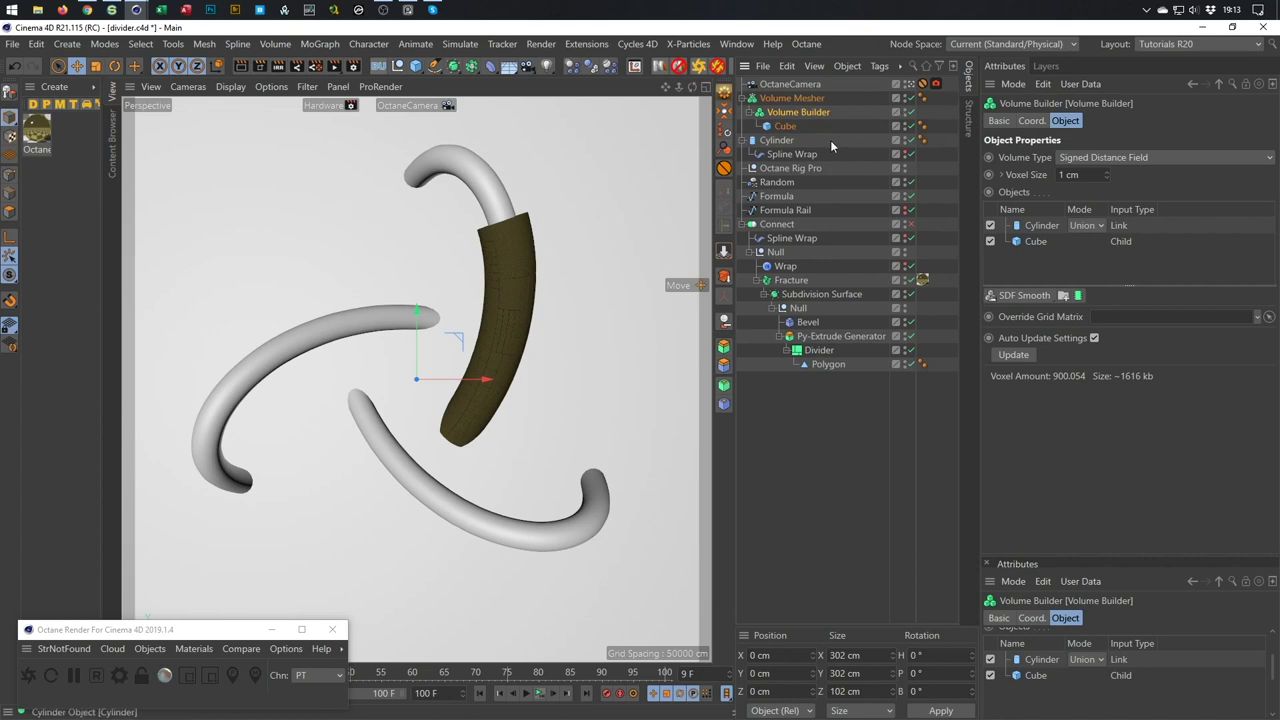
left_click(910, 90)
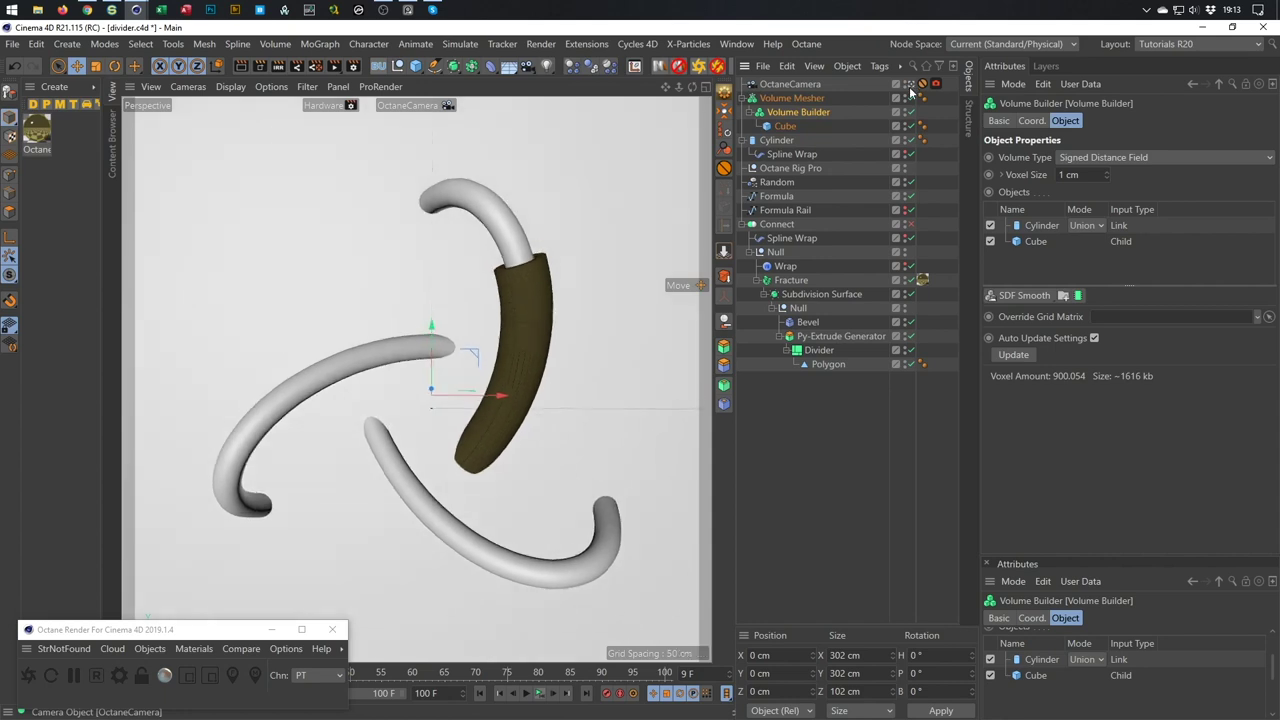
left_click(910, 88)
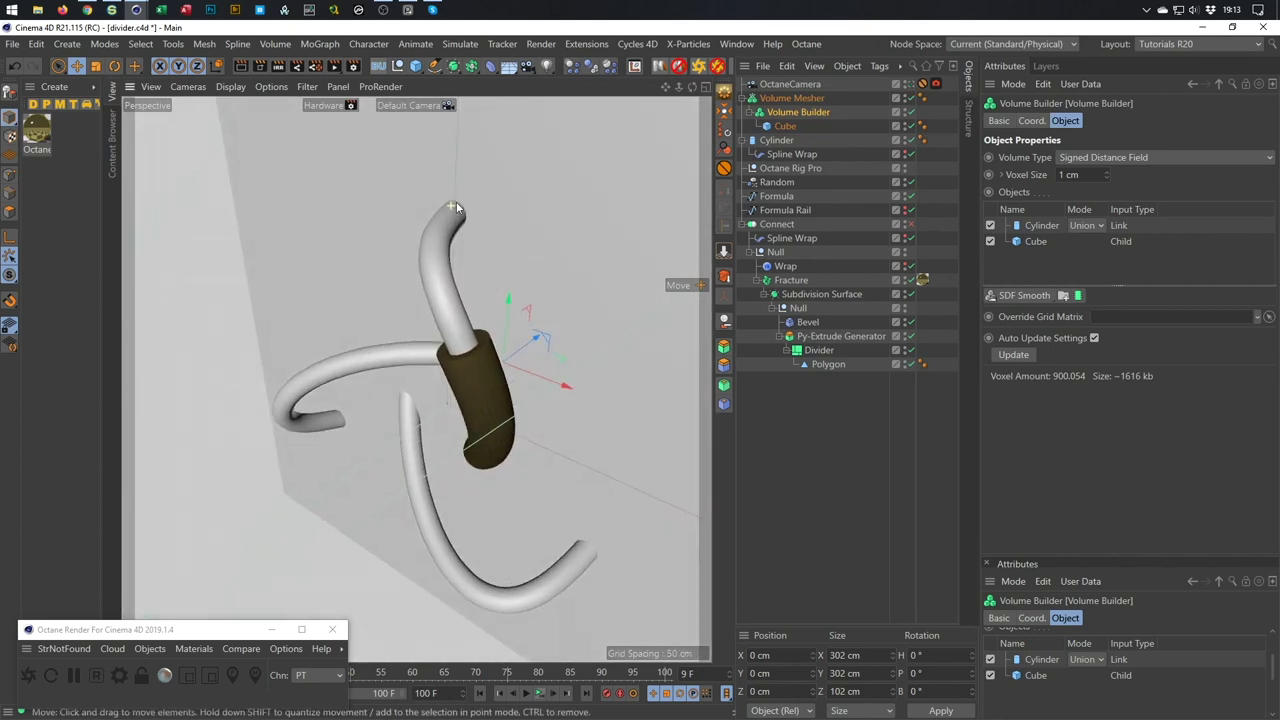
scroll(456, 201, "up", 5)
left_click_drag(547, 167, 610, 195, "alt")
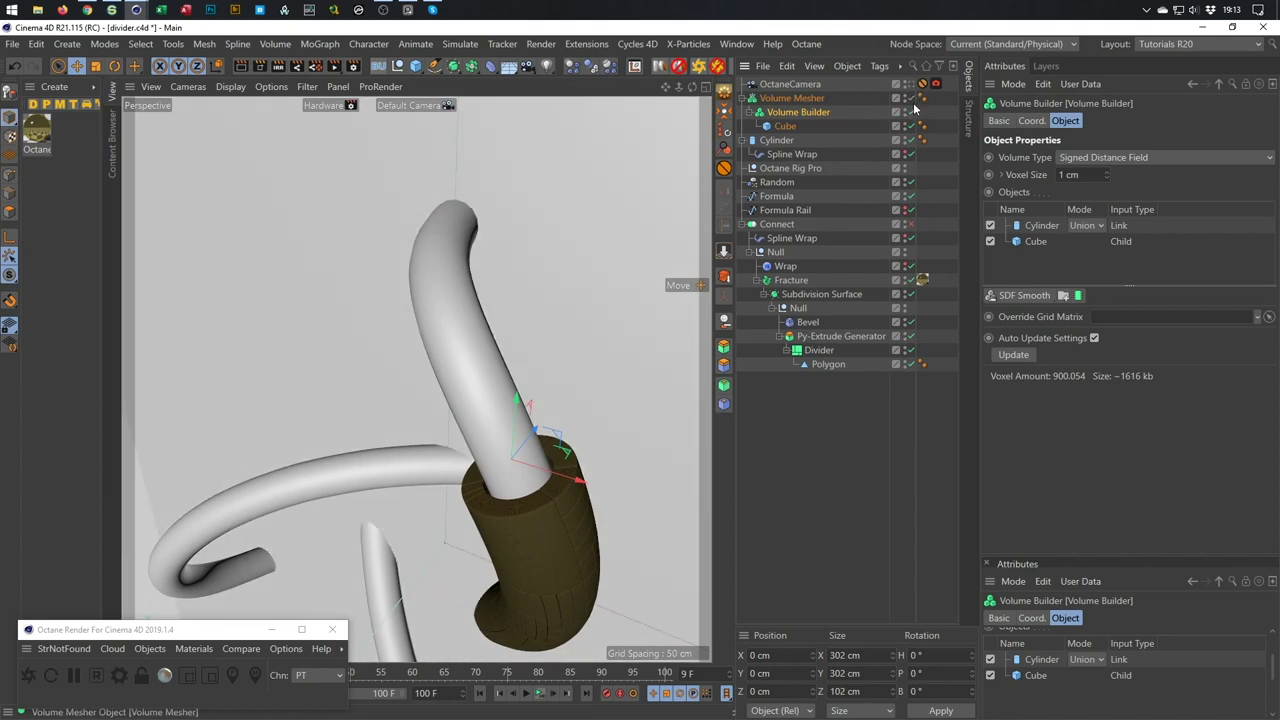
left_click(1075, 225)
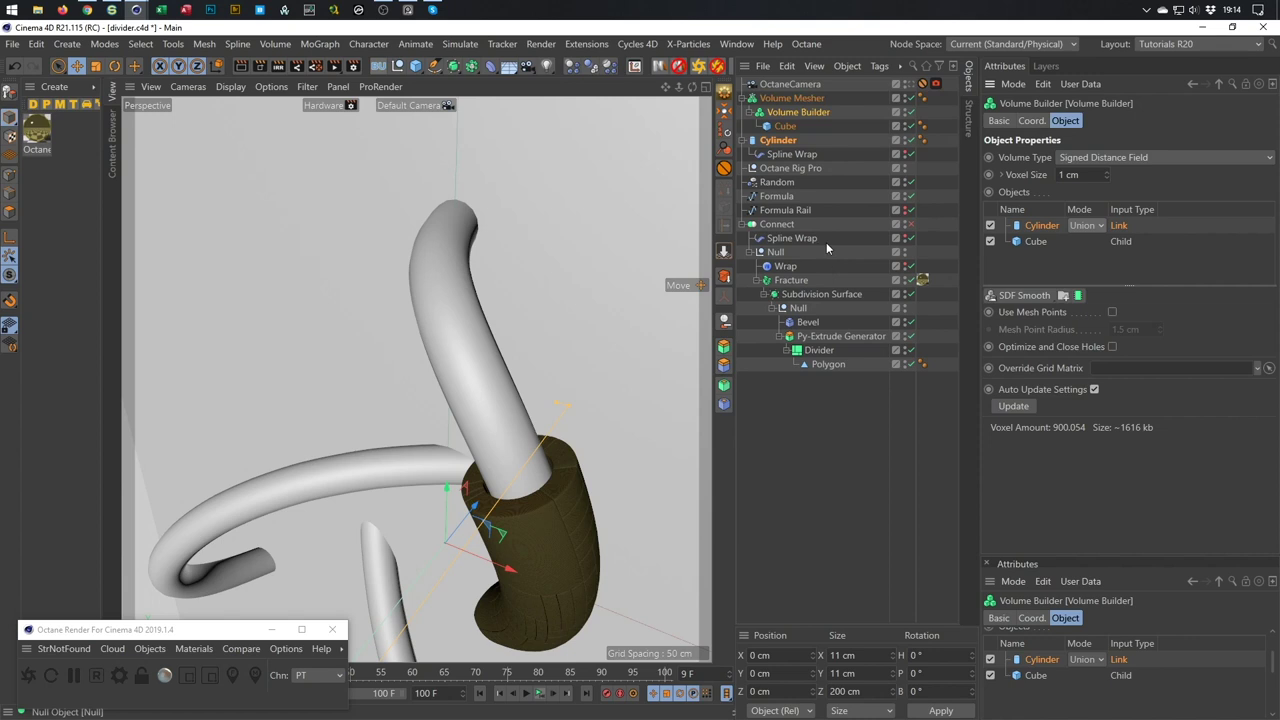
Turn the Cylinder's caps on to check the wall, then turn them back off.
left_click(778, 140)
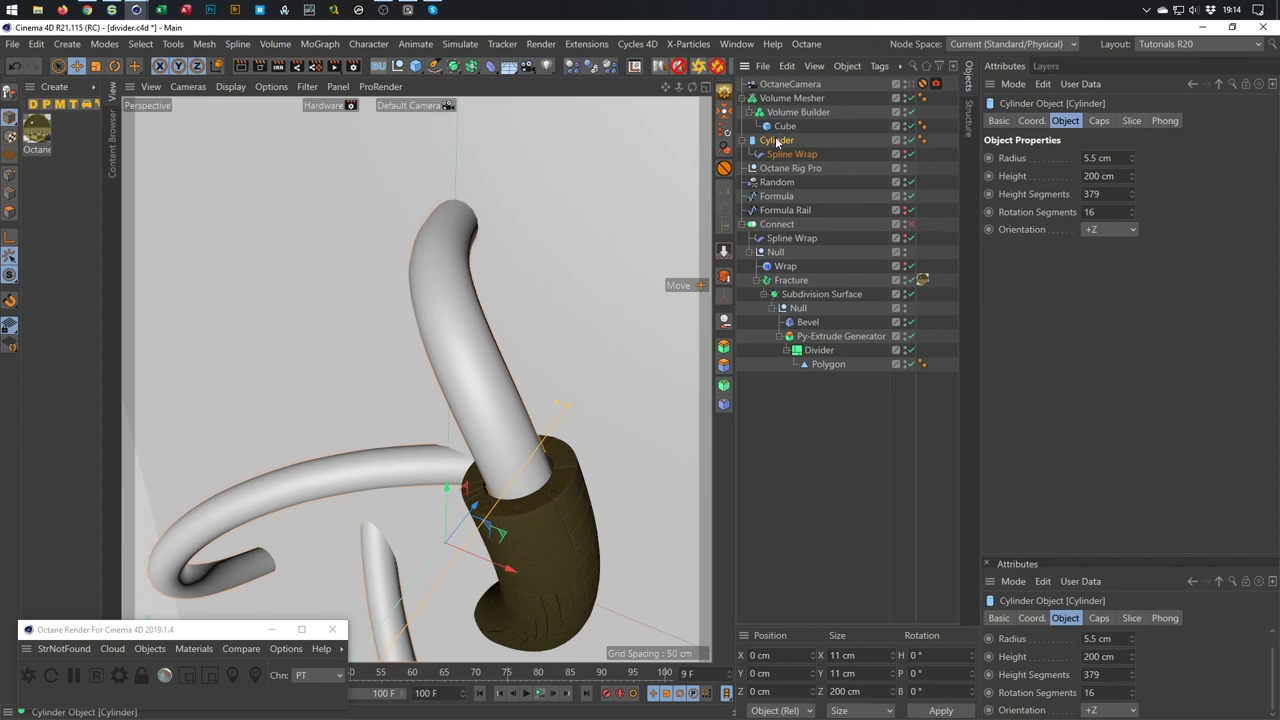
left_click(1099, 121)
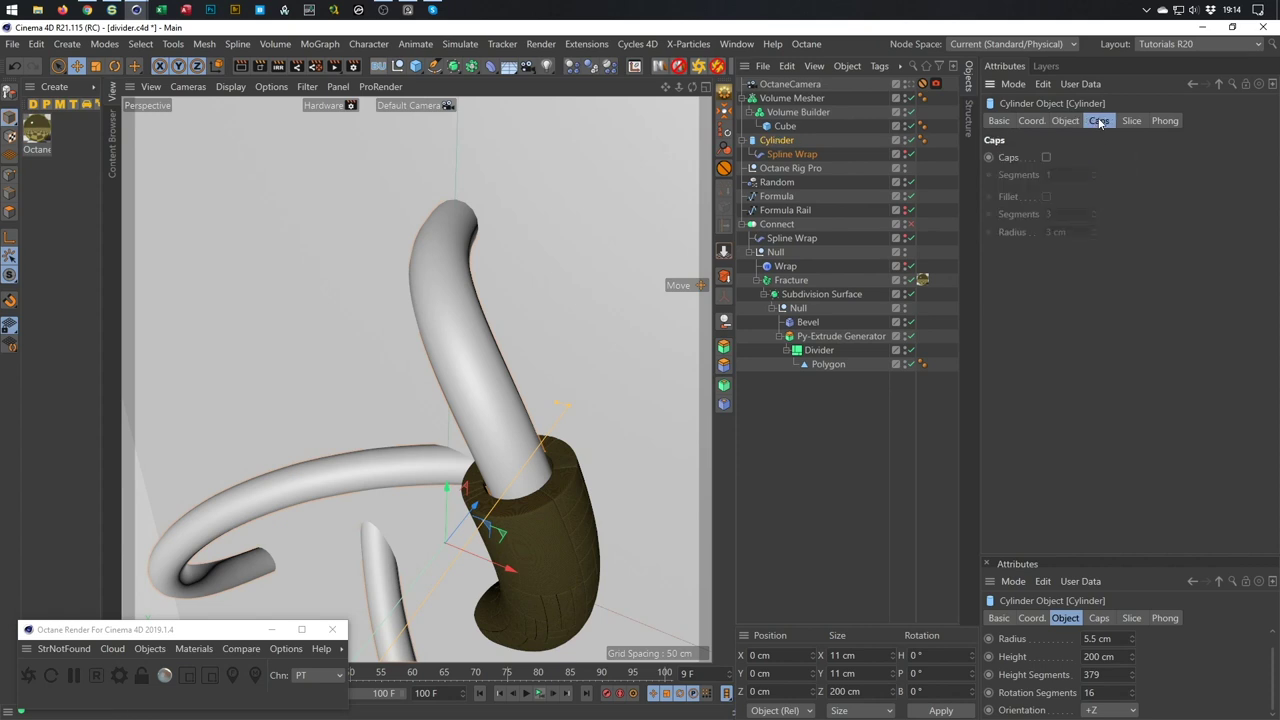
left_click(1047, 157)
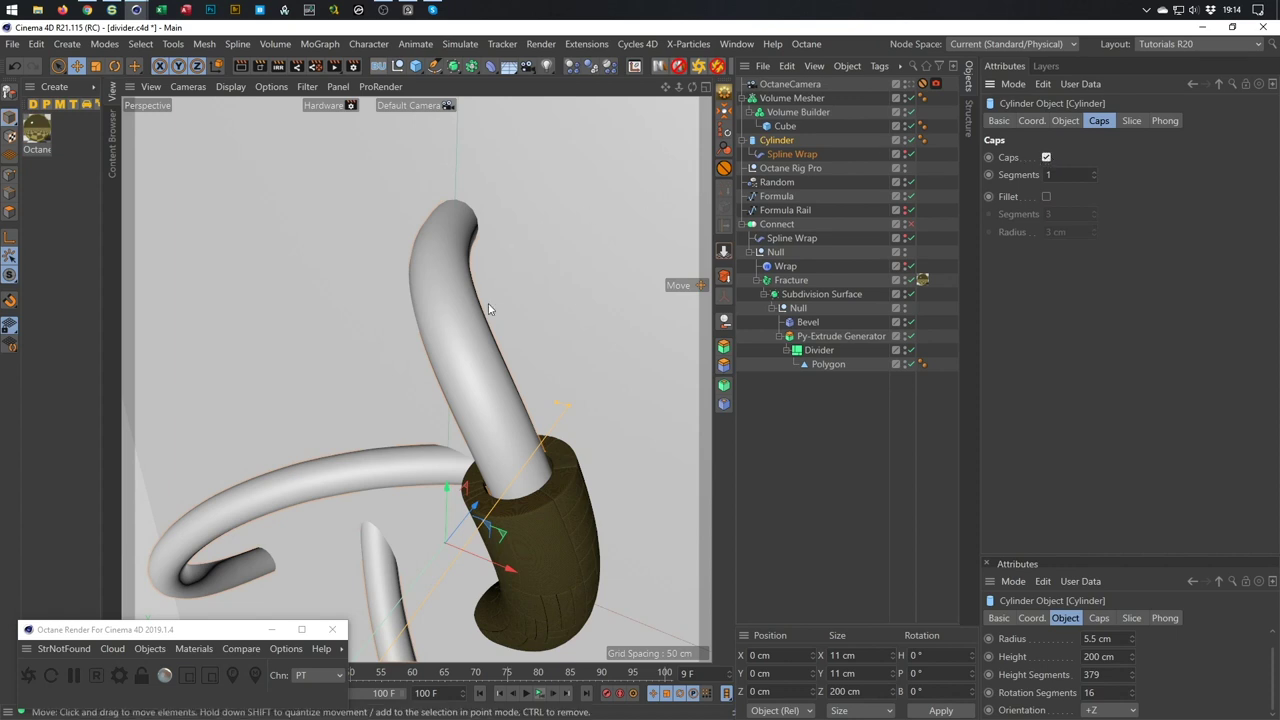
left_click_drag(479, 341, 667, 249, "alt")
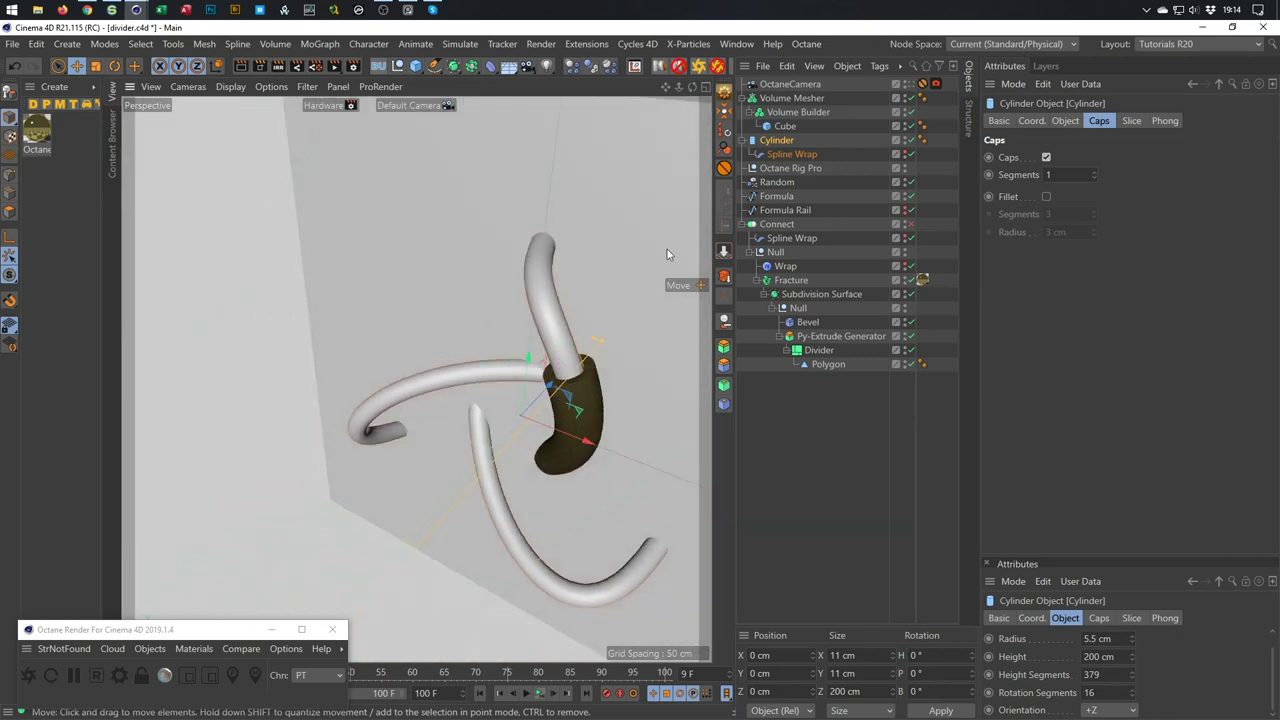
left_click(799, 112)
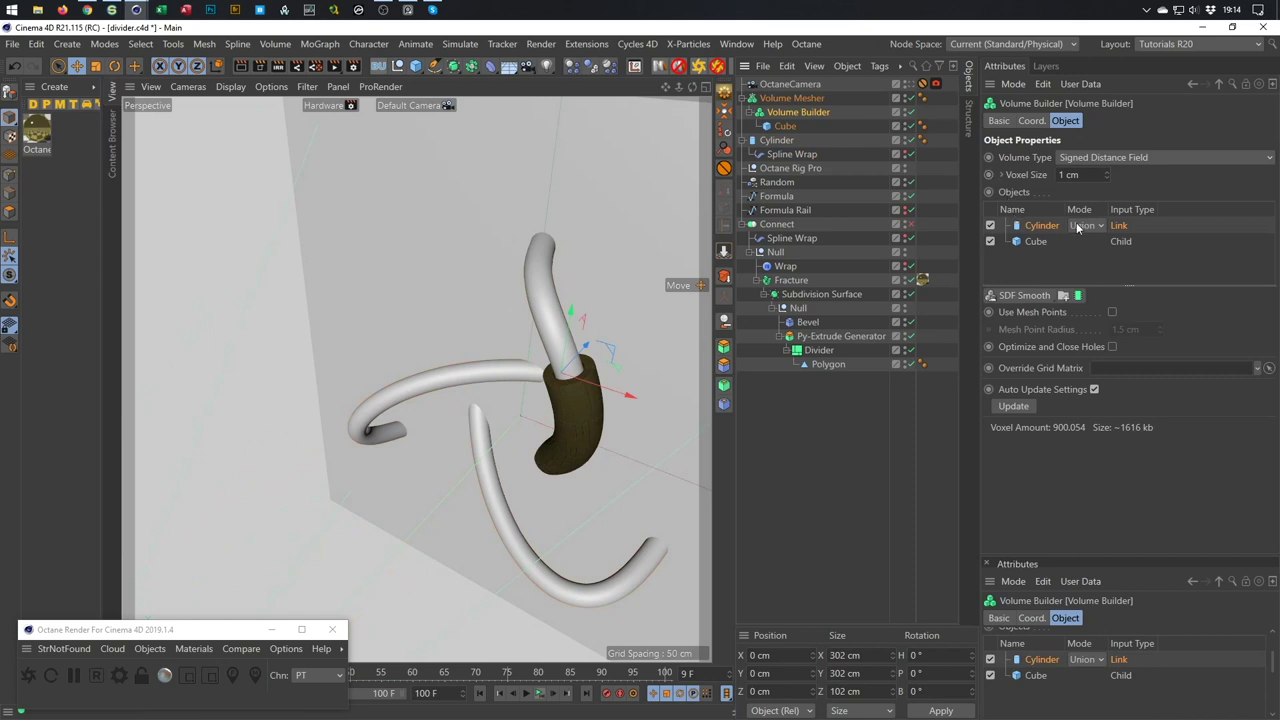
left_click(785, 127)
left_click(776, 140)
left_click(1099, 120)
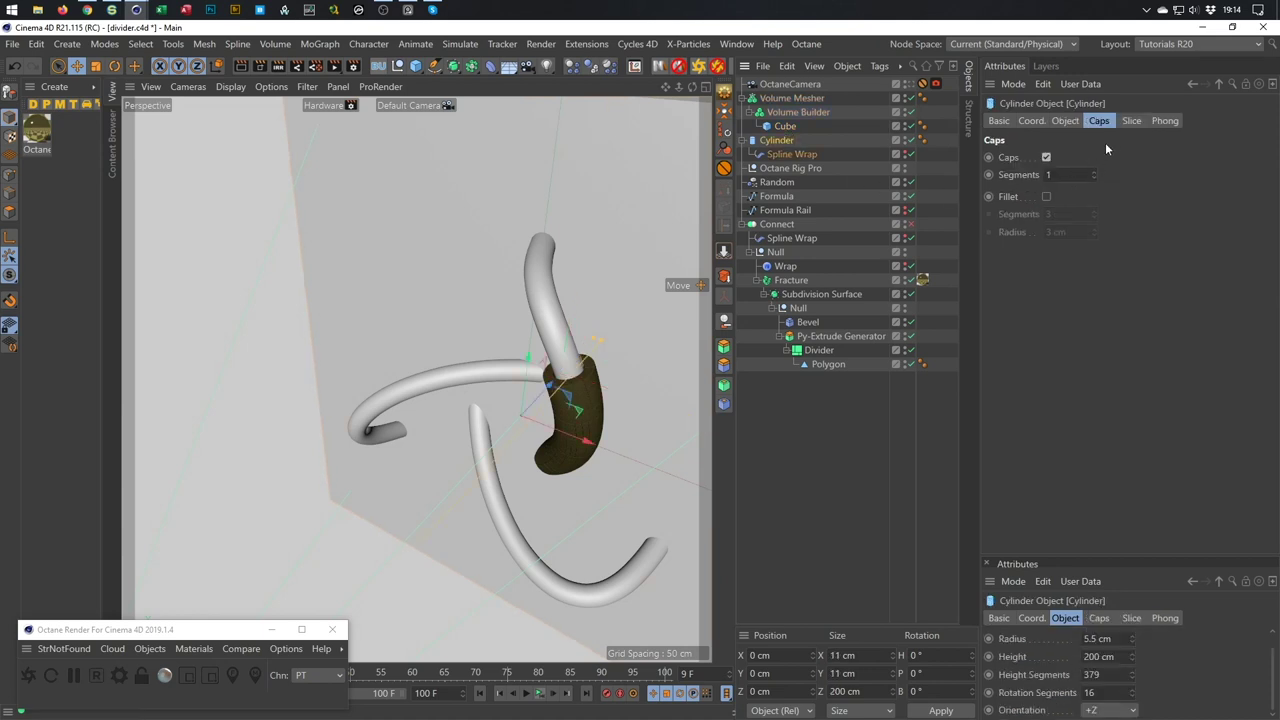
left_click(1047, 157)
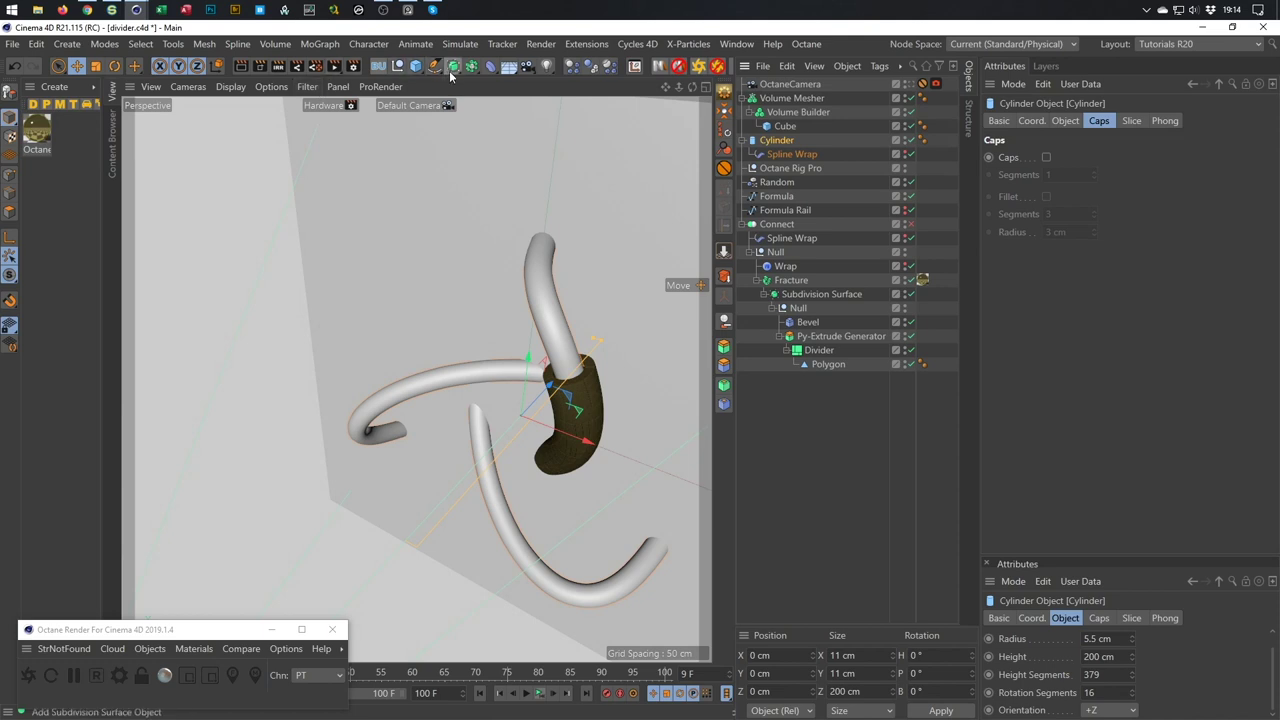
Group the Cylinder and Spline Wrap under a Connect object and remove the Cylinder from the Volume Builder list.
left_click_drag(467, 72, 622, 116, "alt")
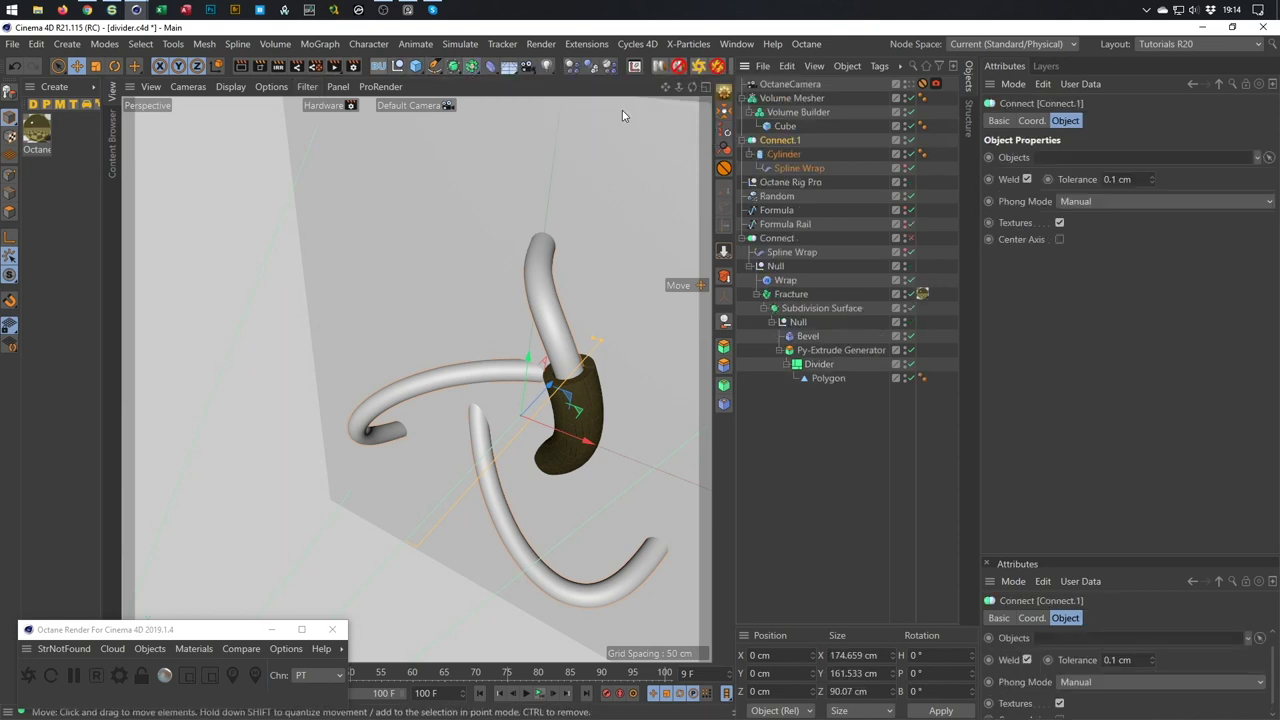
left_click(799, 112)
left_click(1043, 228)
key("Delete")
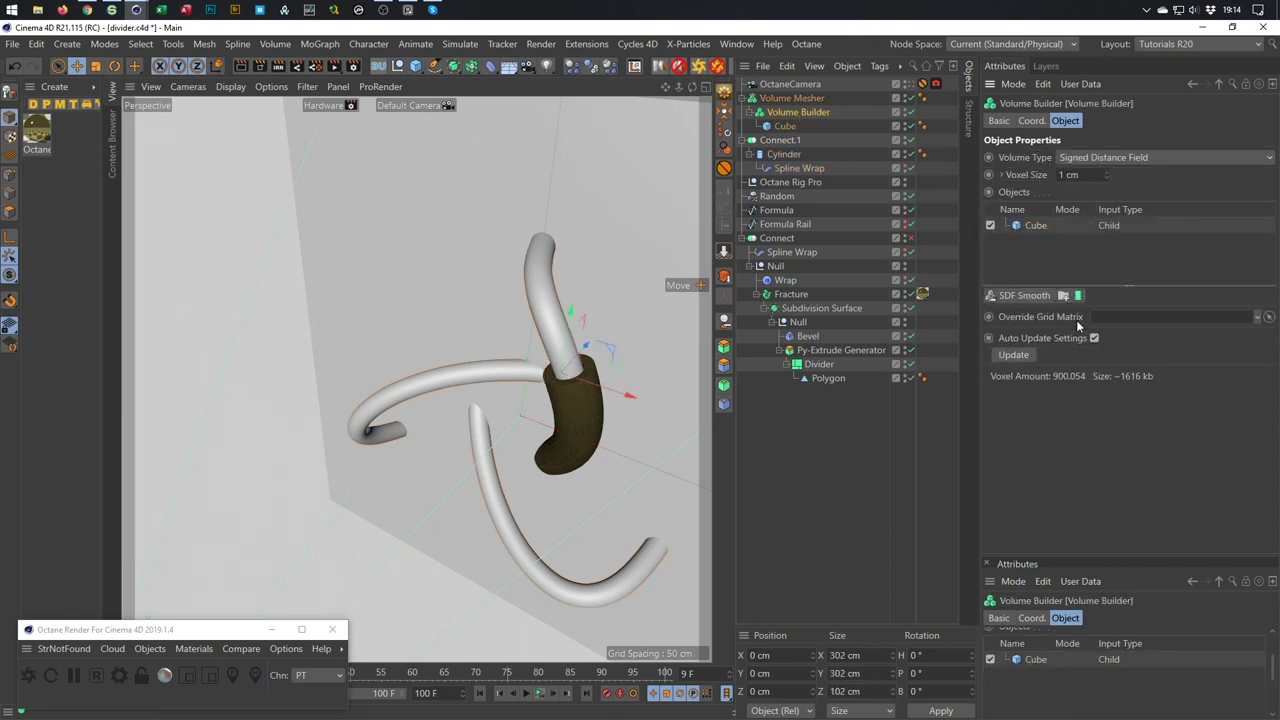
Add Connect.1 to the Volume Builder, remove it again, and delete Connect.1 keeping its children.
left_click_drag(786, 141, 1020, 224)
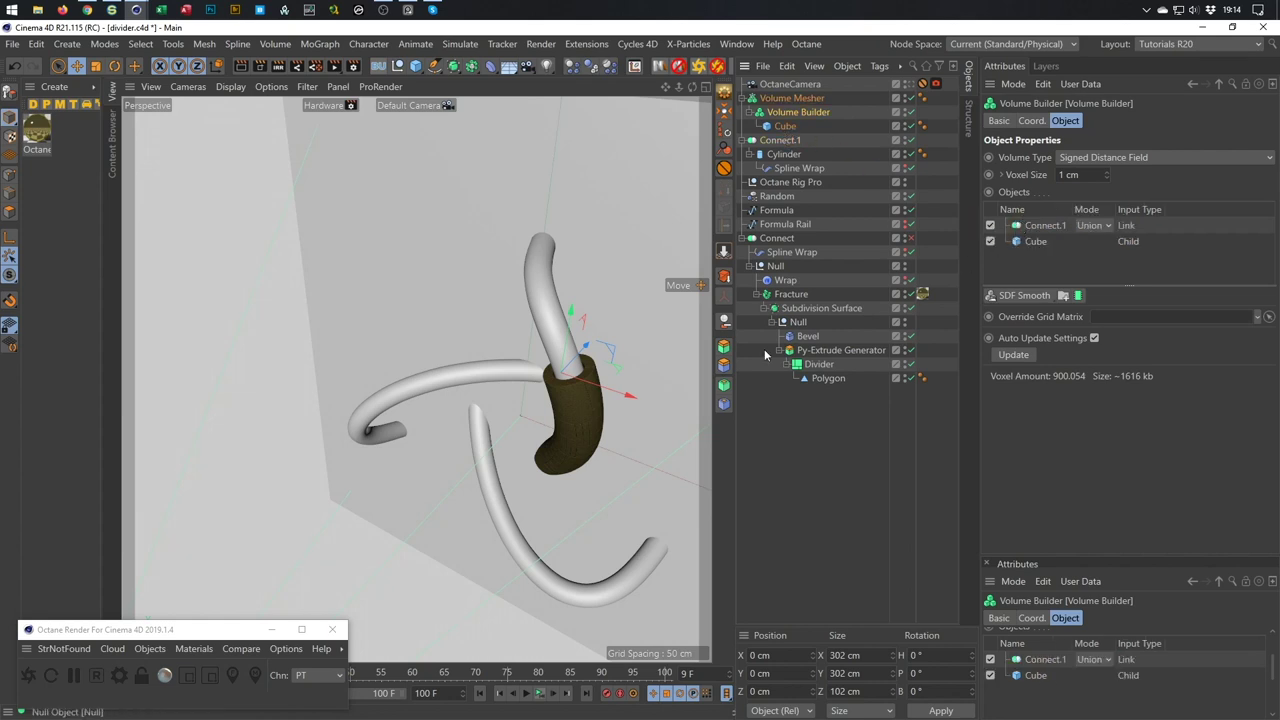
left_click_drag(560, 297, 324, 455, "alt")
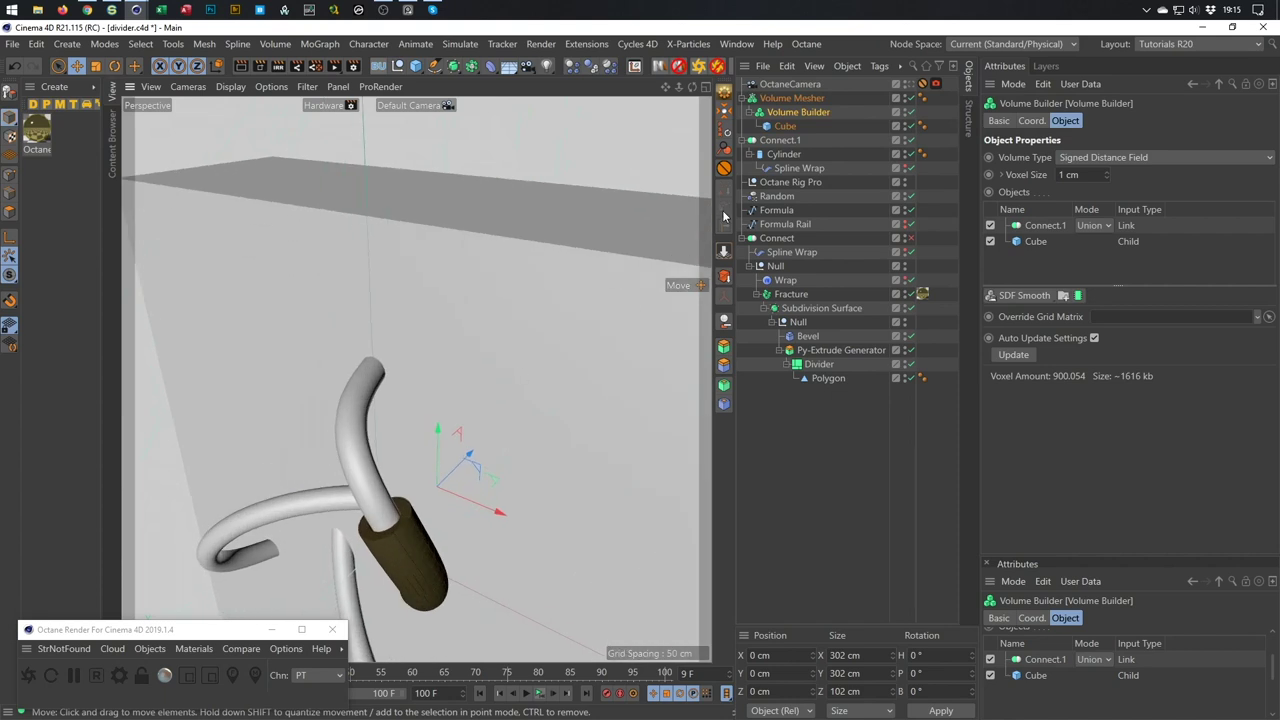
left_click(1045, 225)
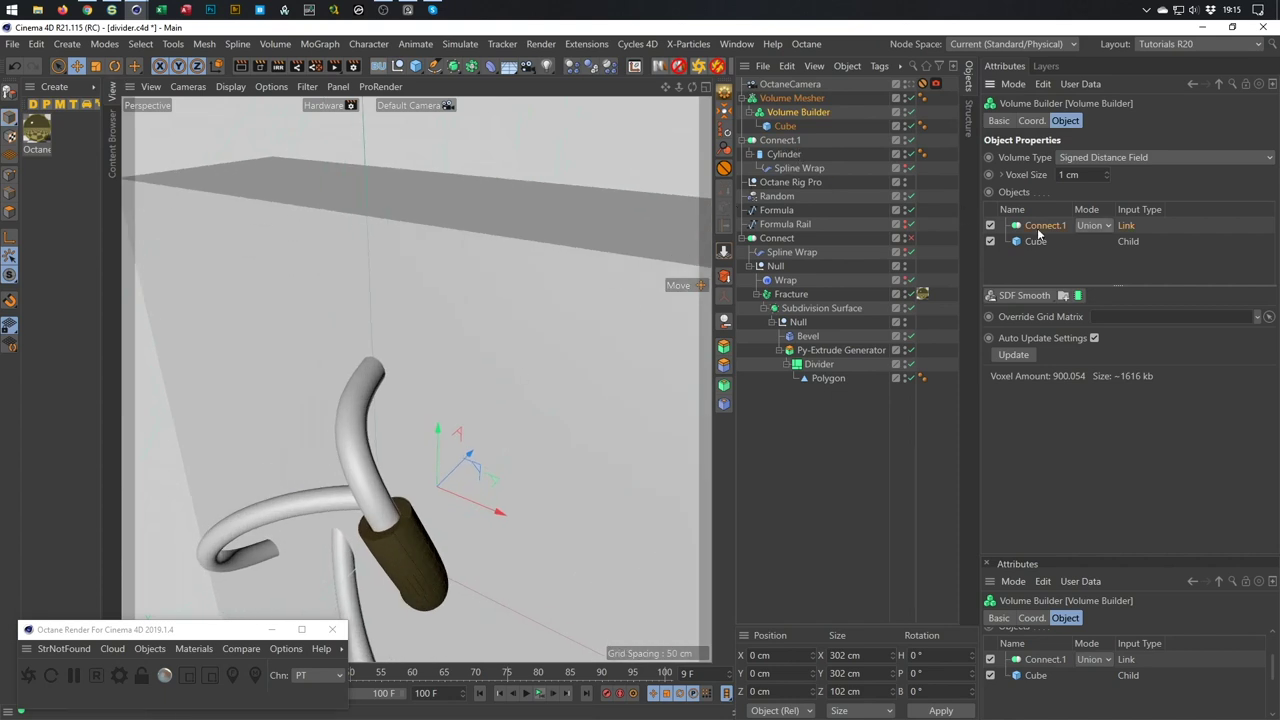
key("Delete")
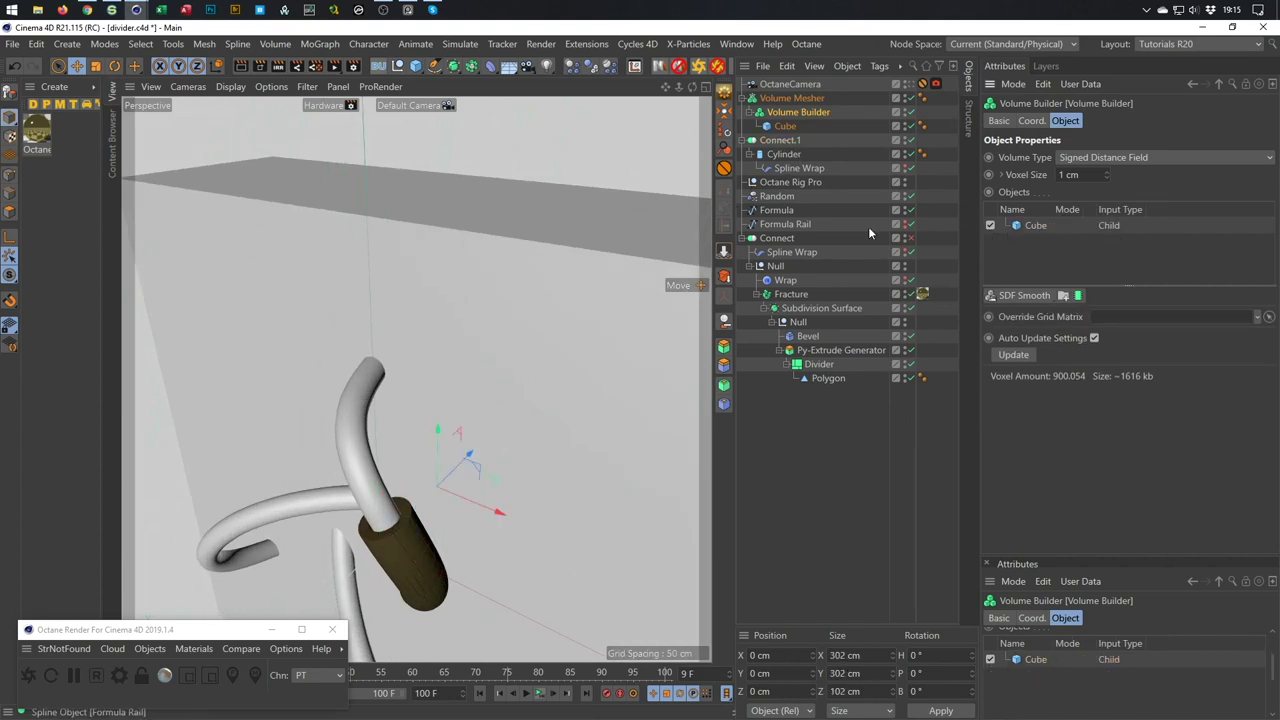
left_click(780, 140)
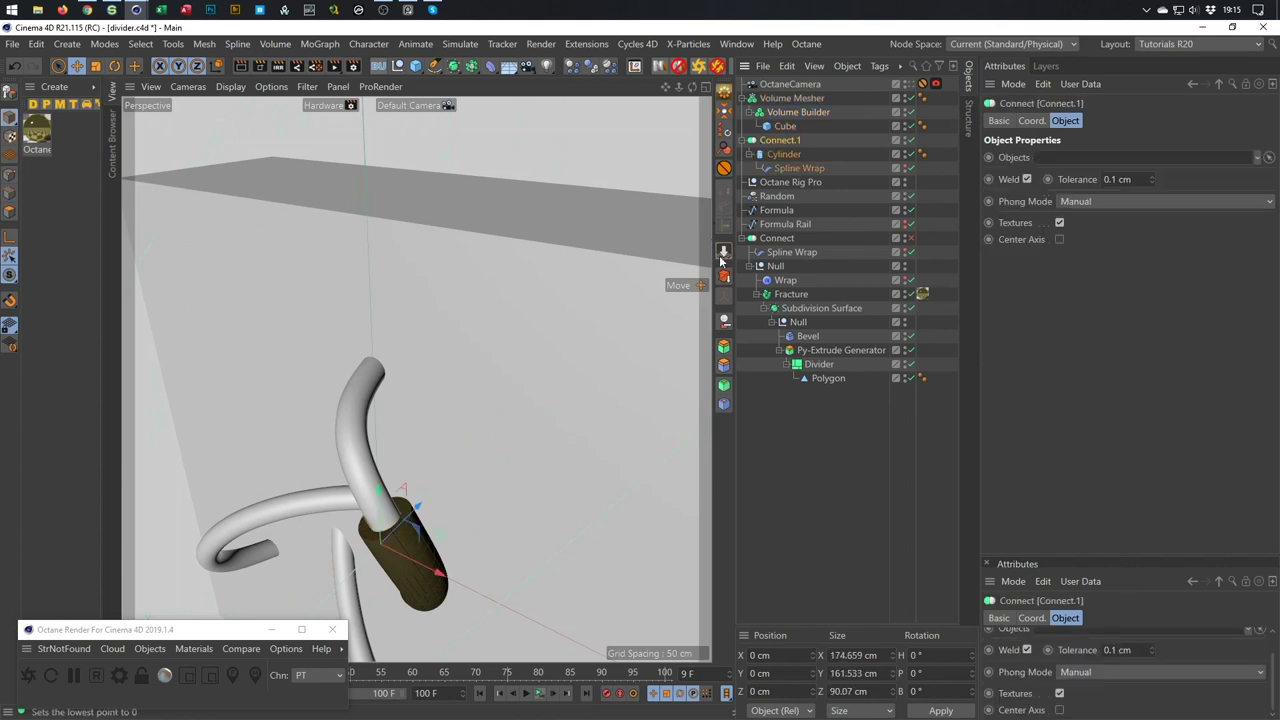
left_click(725, 321)
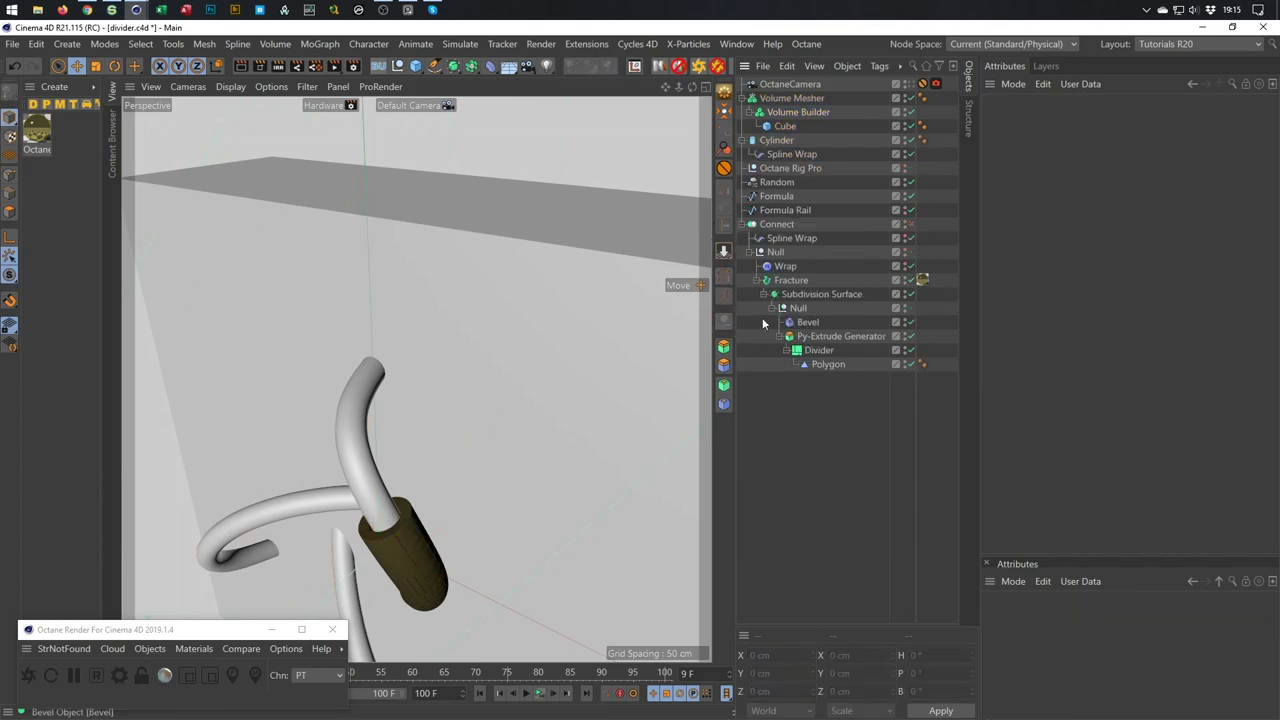
Place a copy of the Cylinder inside the Volume Builder.
left_click(772, 141)
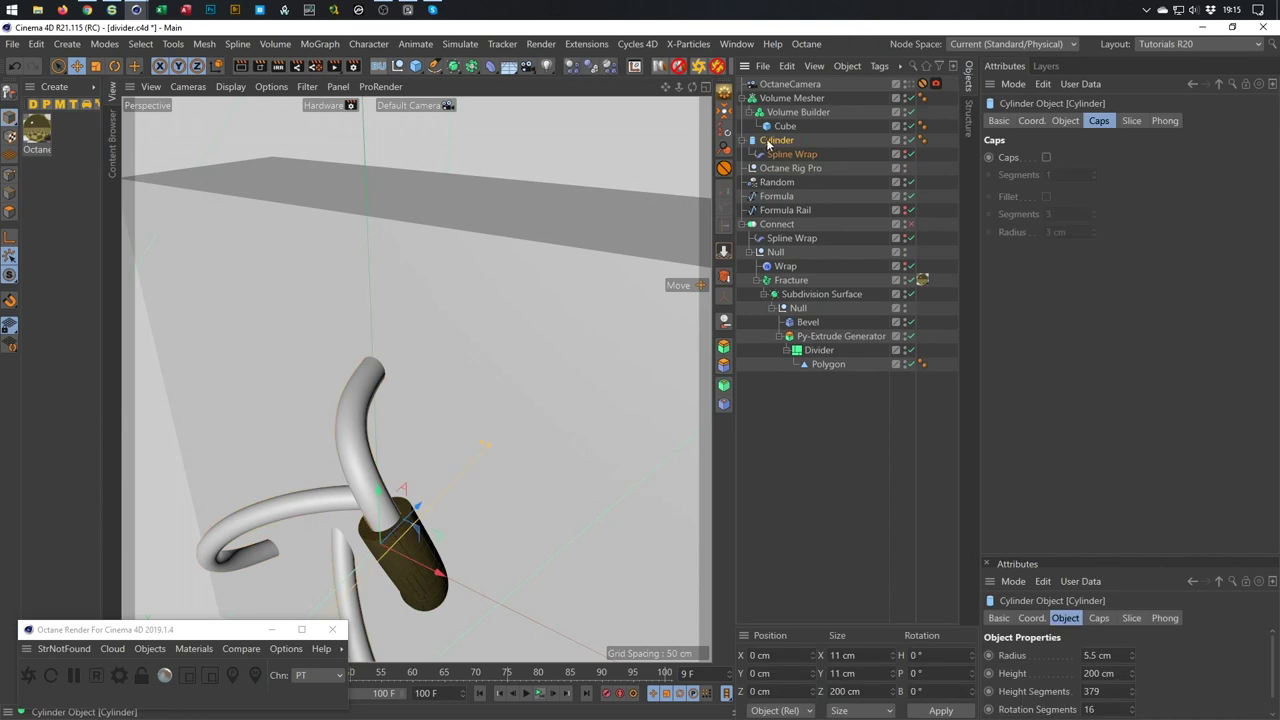
left_click_drag(775, 144, 788, 136)
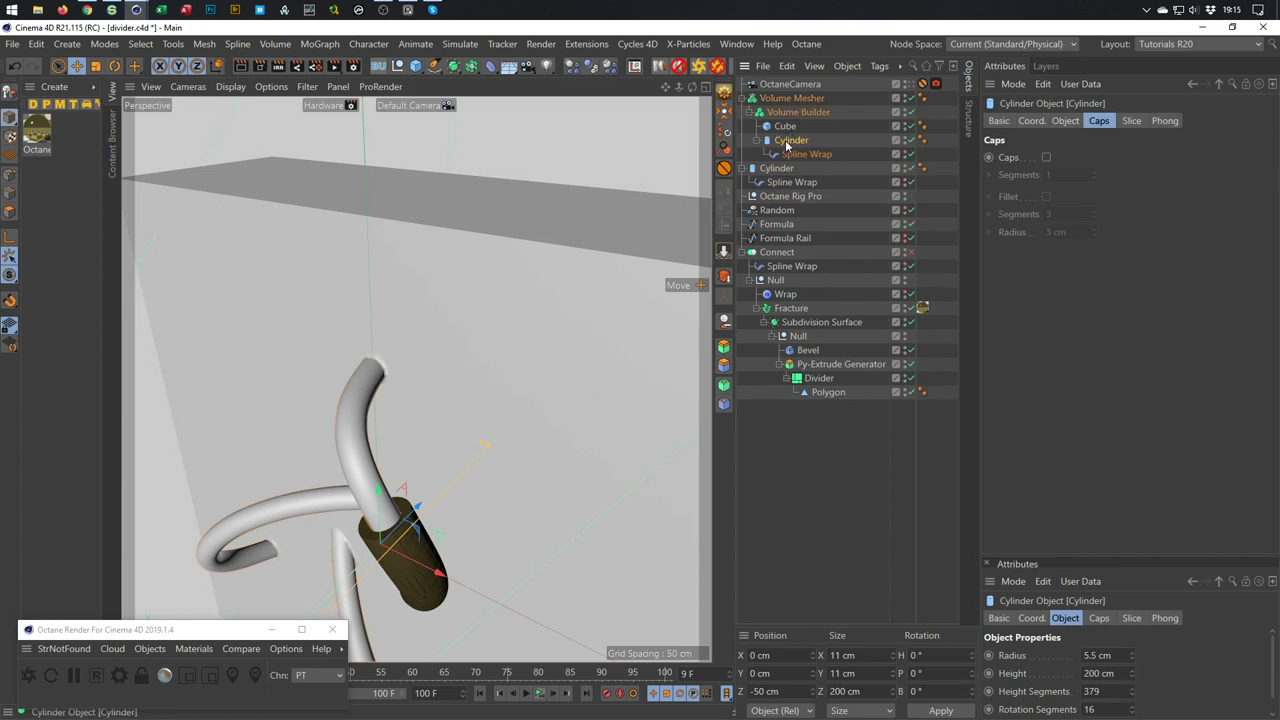
left_click(767, 141)
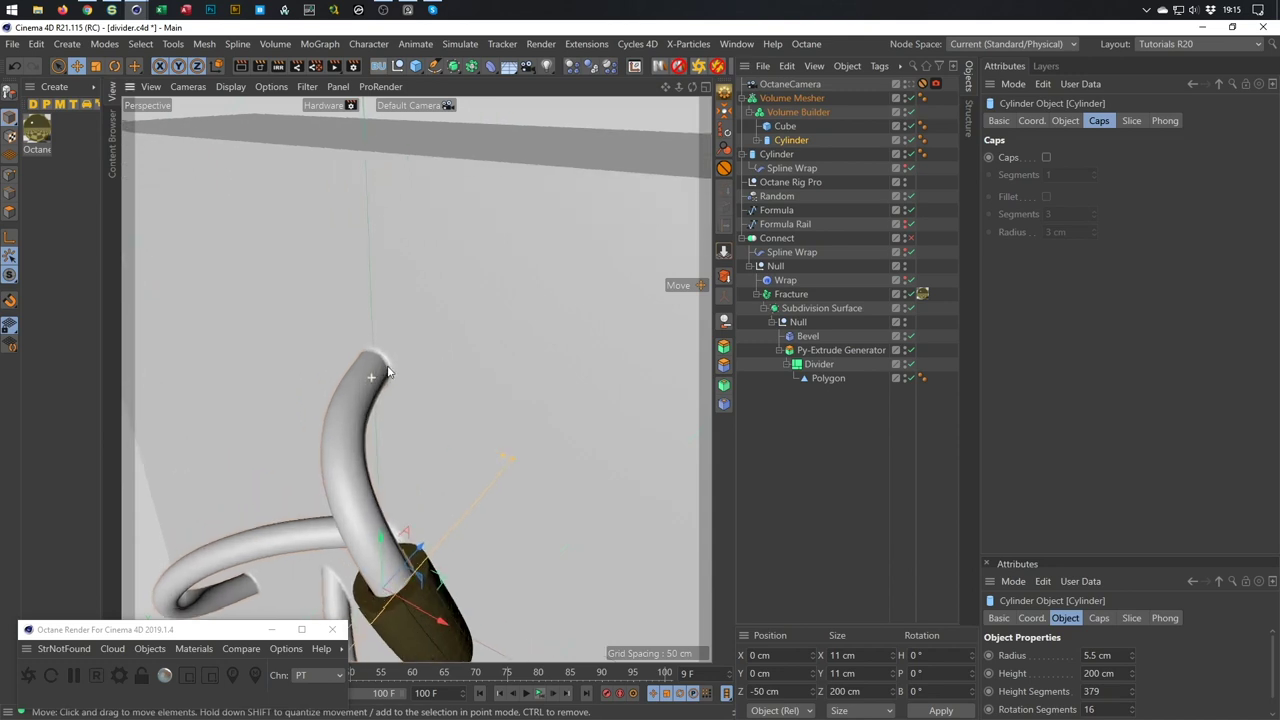
scroll(371, 387, "up", 2)
scroll(373, 391, "up", 2)
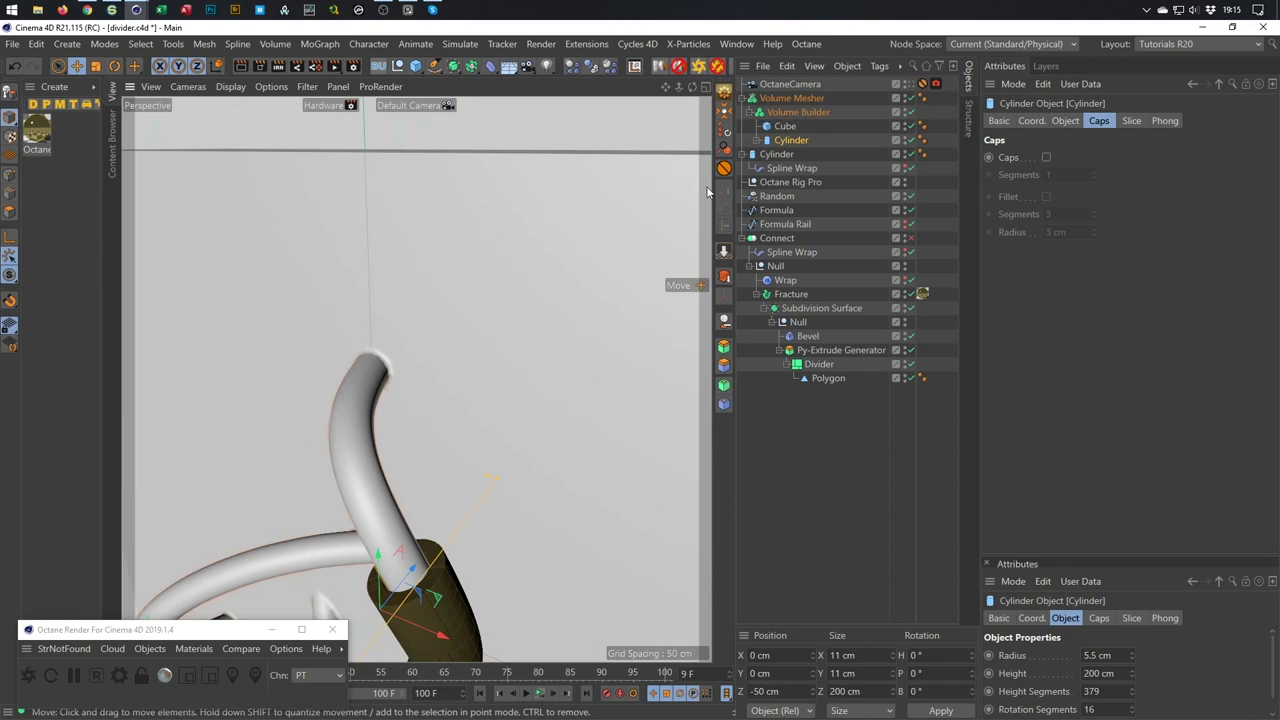
Put the Cylinder in a New Folder in the Volume Builder list and set its mode to Subtract.
left_click(797, 115)
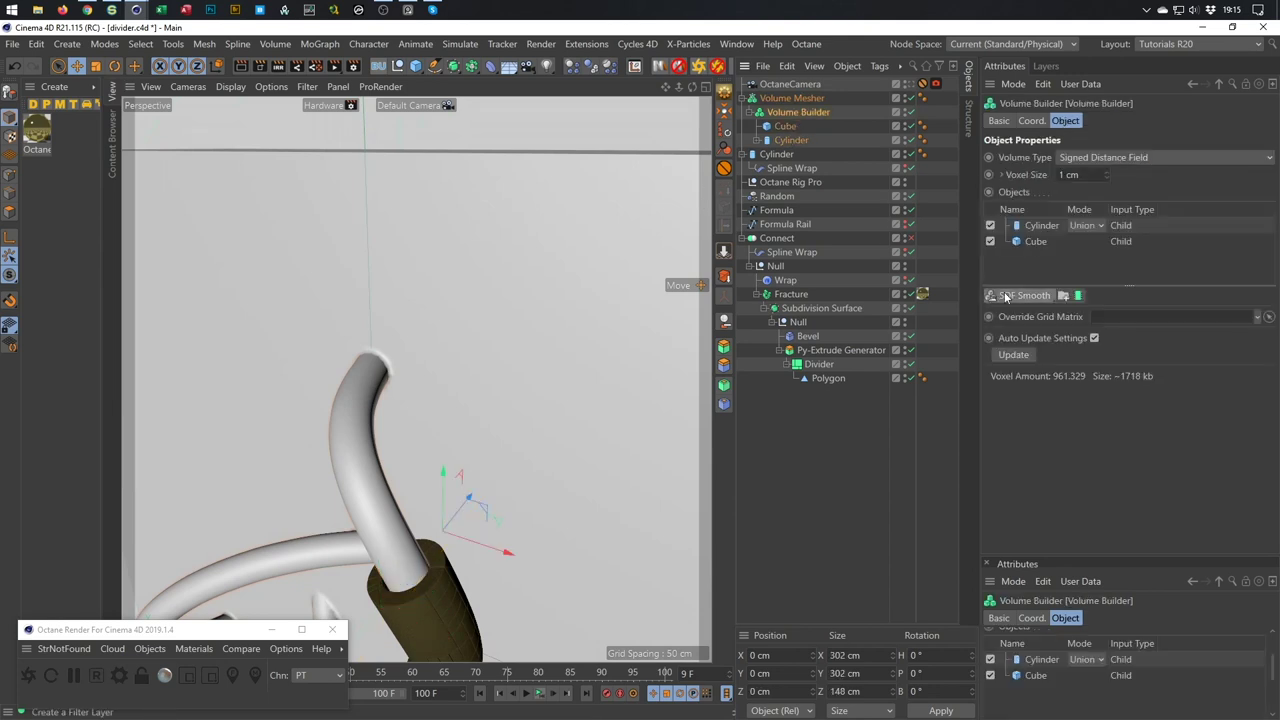
left_click(1041, 226)
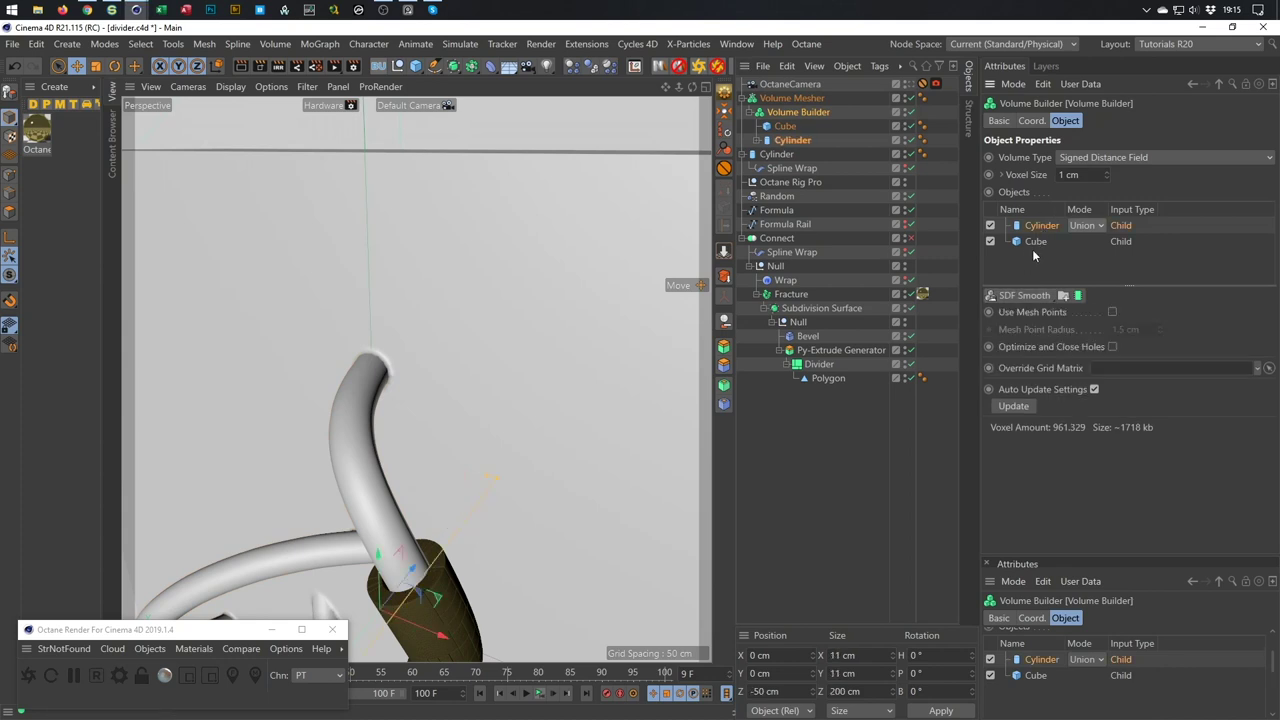
left_click(1063, 296)
left_click_drag(1040, 245, 1050, 228)
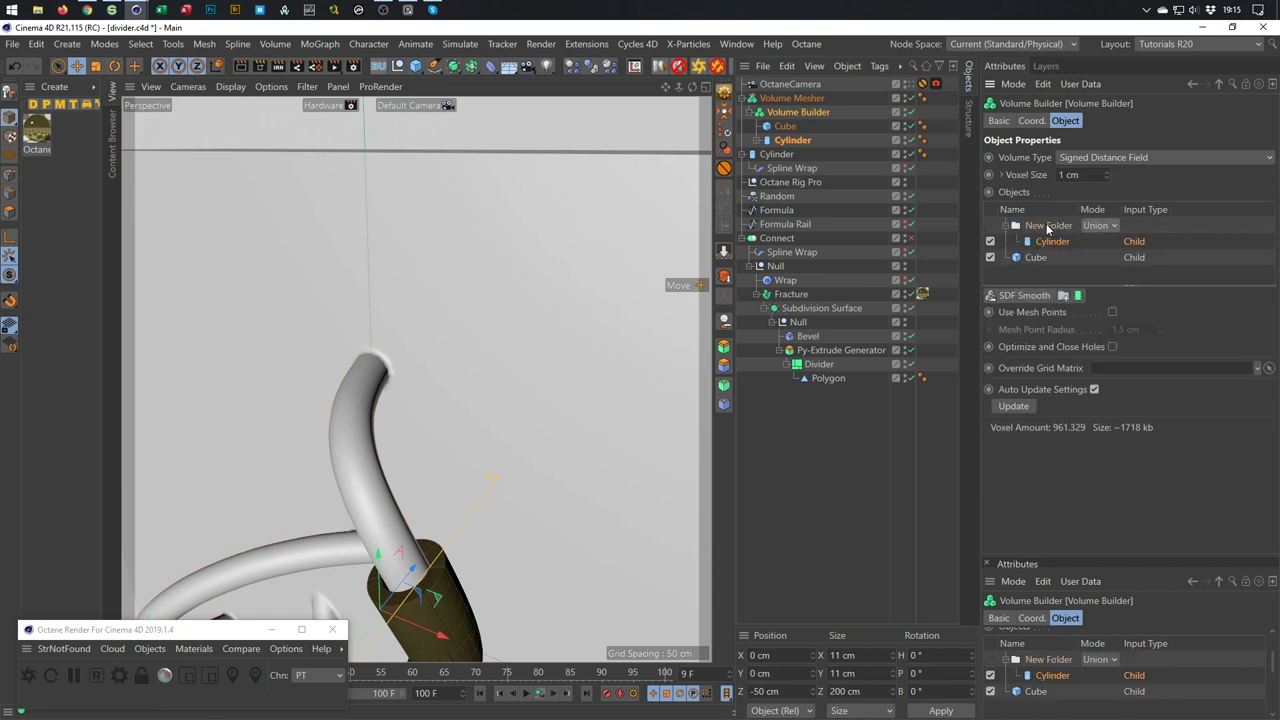
left_click(1097, 228)
left_click(1103, 262)
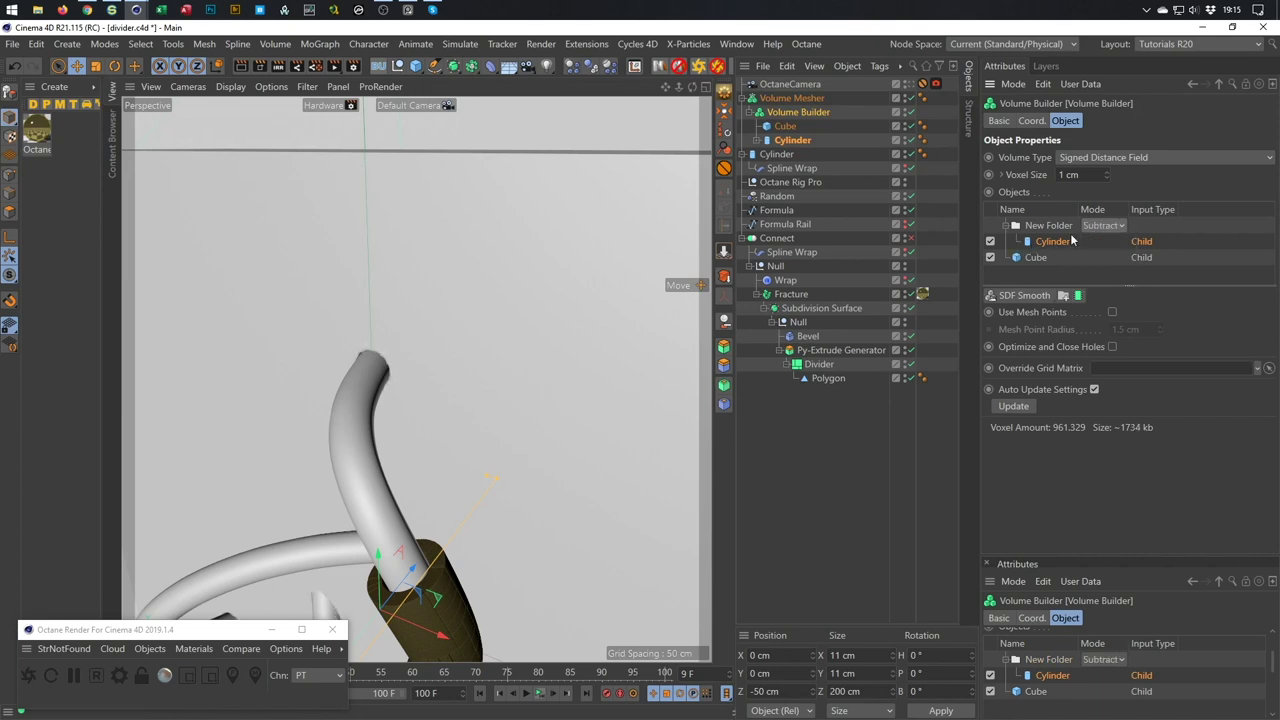
left_click(1022, 296)
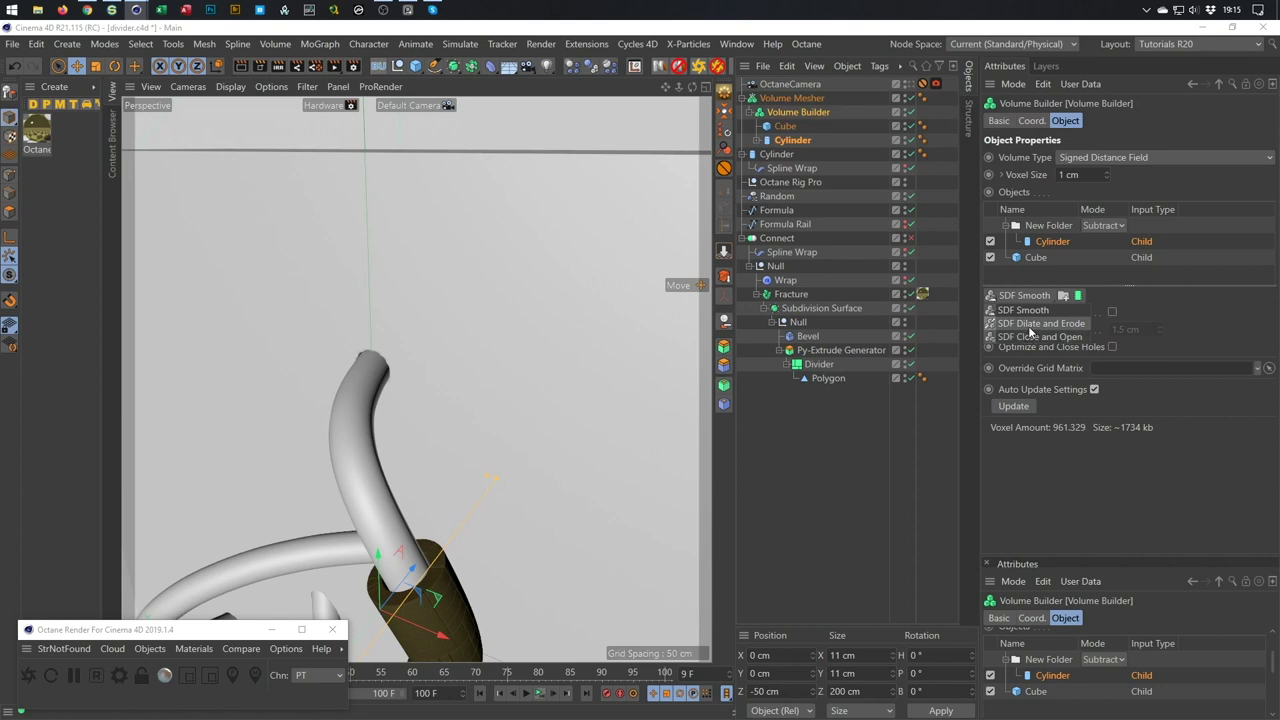
Add an SDF Dilate and Erode filter to the volume and close the Octane render window.
left_click(1030, 325)
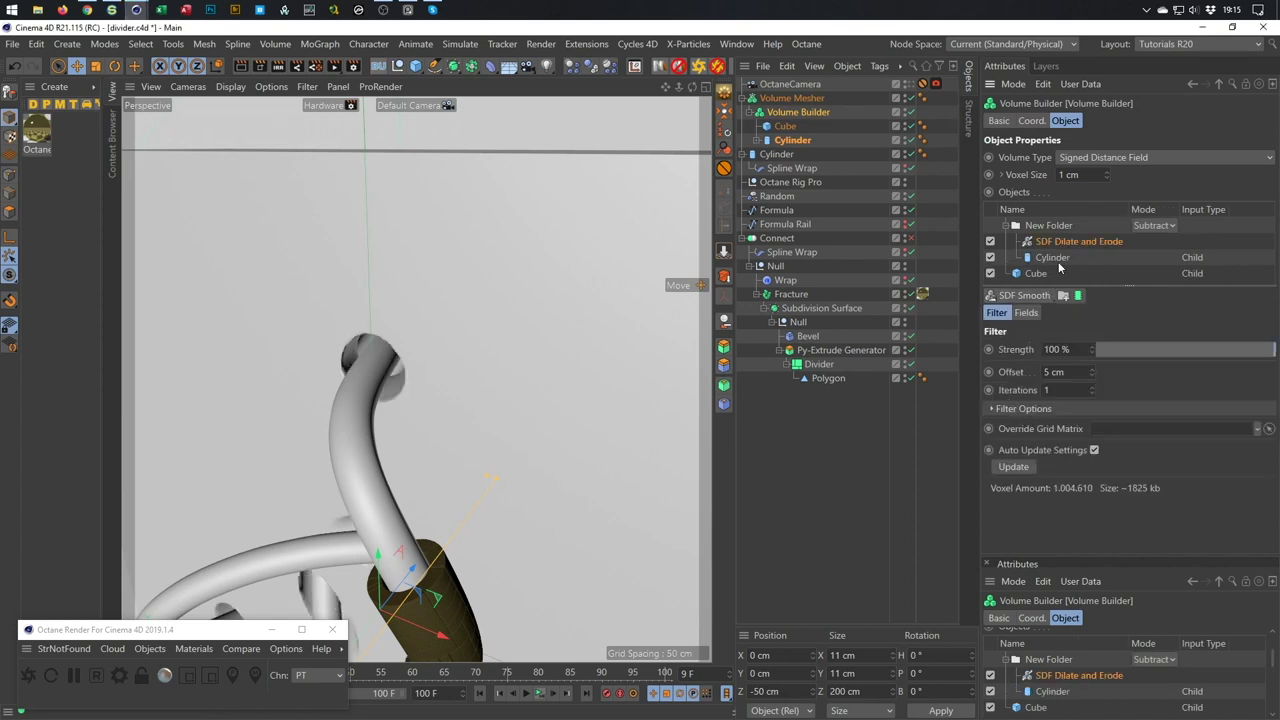
left_click_drag(425, 445, 408, 546, "alt")
left_click(332, 629)
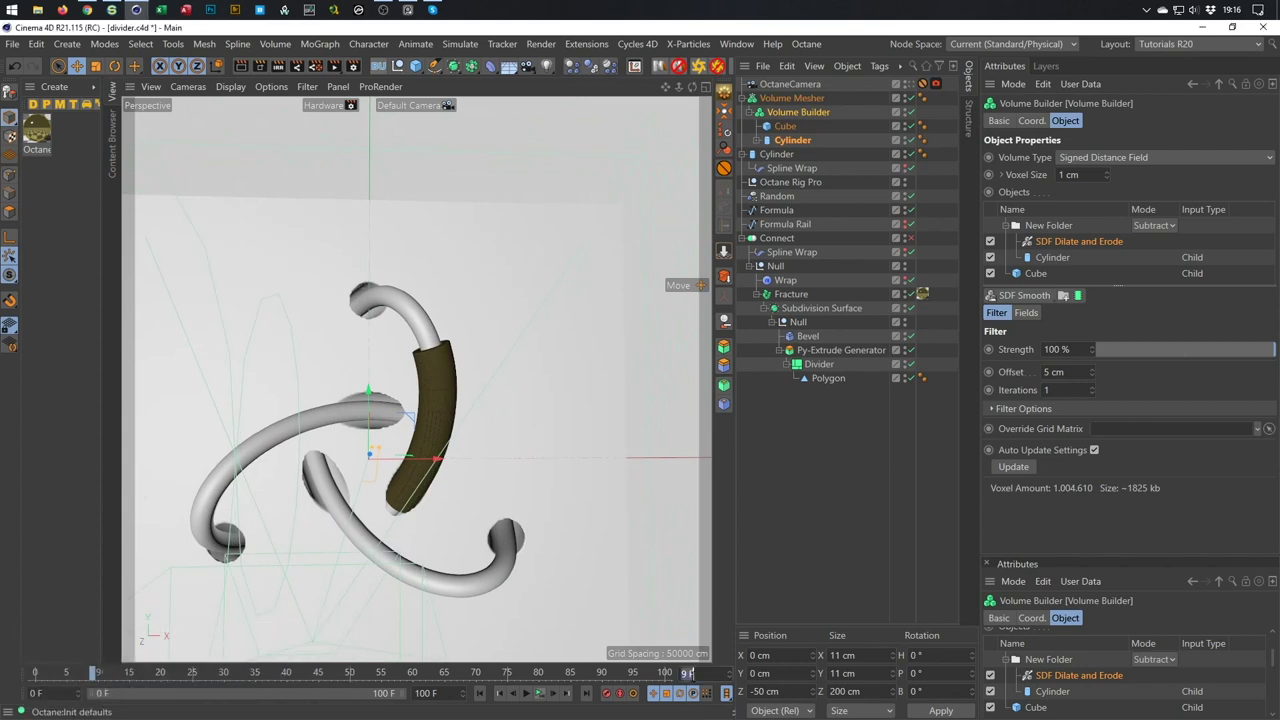
Jump the timeline to frame 0, then to frame 5.
double_click(688, 673)
type("0")
key("Return")
scroll(435, 490, "up", 5)
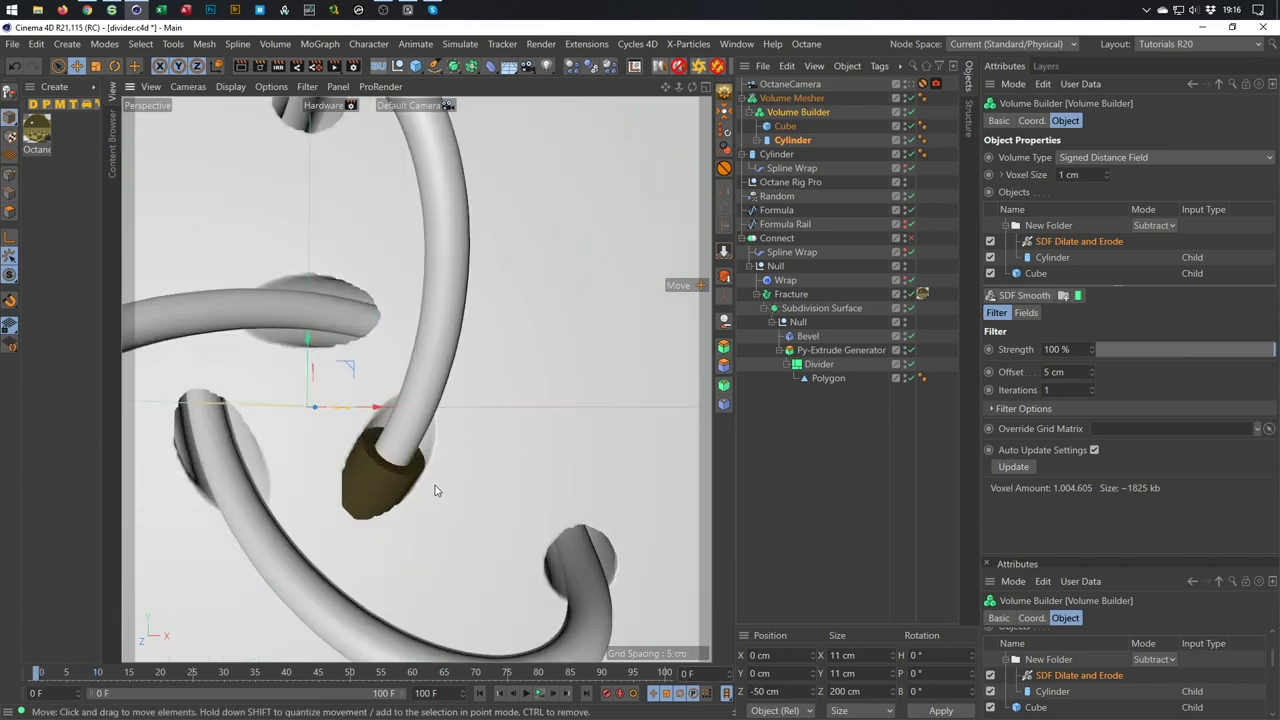
scroll(435, 490, "down", 2)
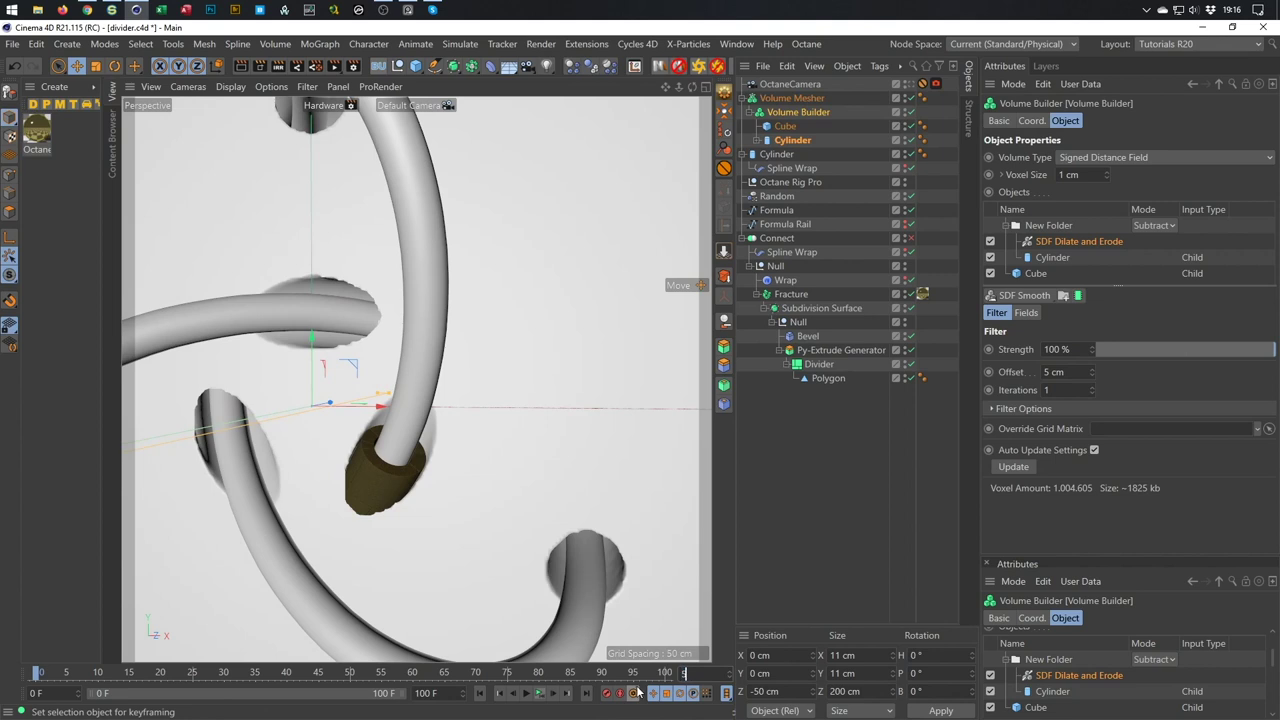
key("Return")
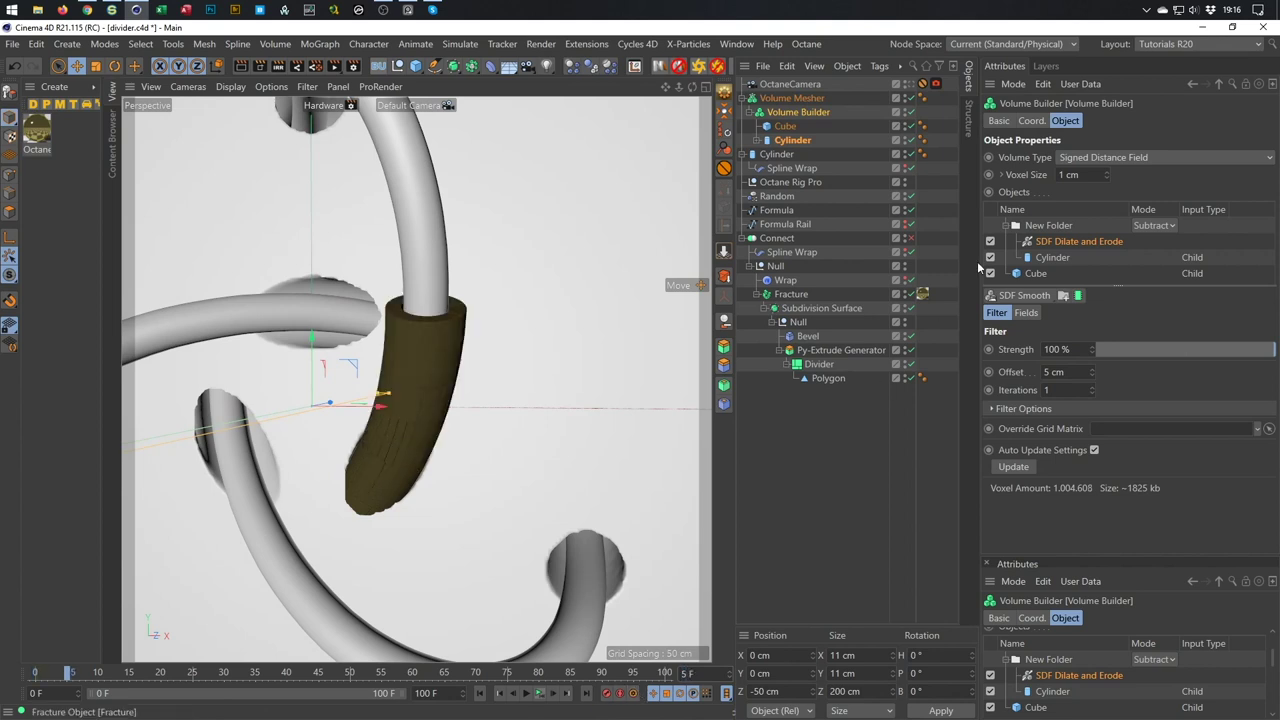
Set the Dilate and Erode offset to 6 cm, add an SDF Smooth filter, then raise the offset to 7 cm.
double_click(1058, 373)
type("6")
key("Return")
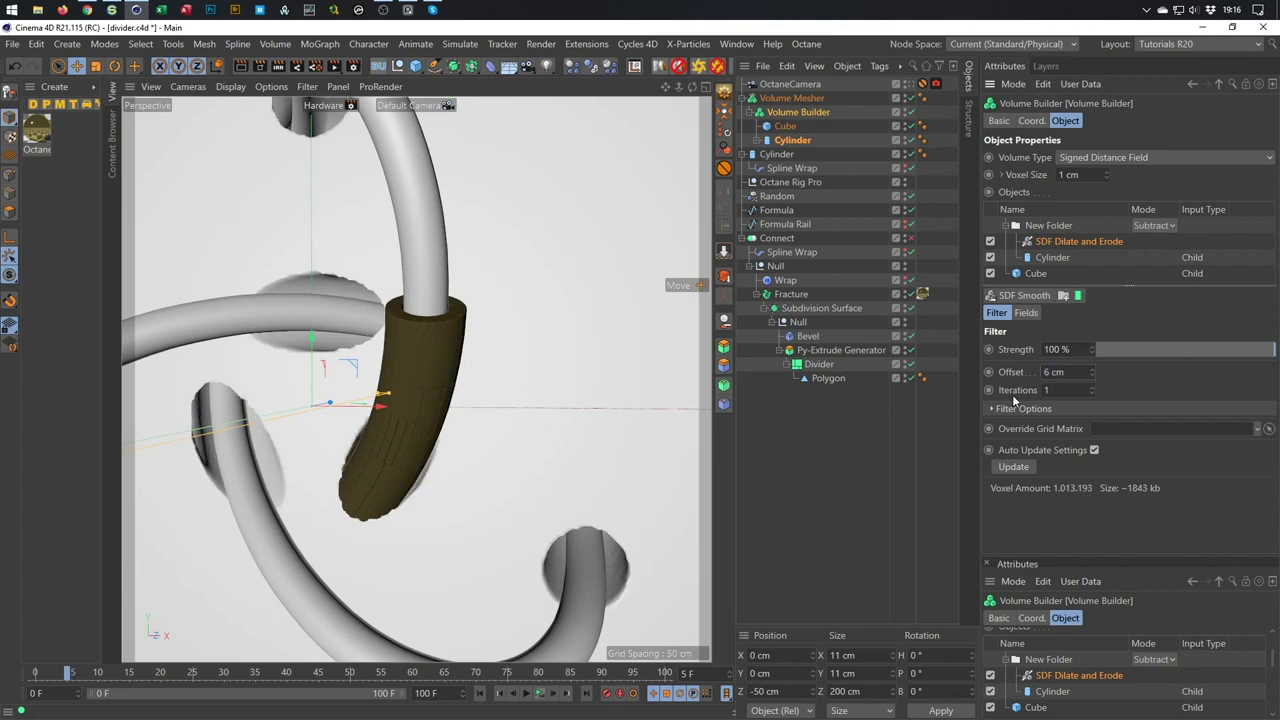
left_click(1048, 225)
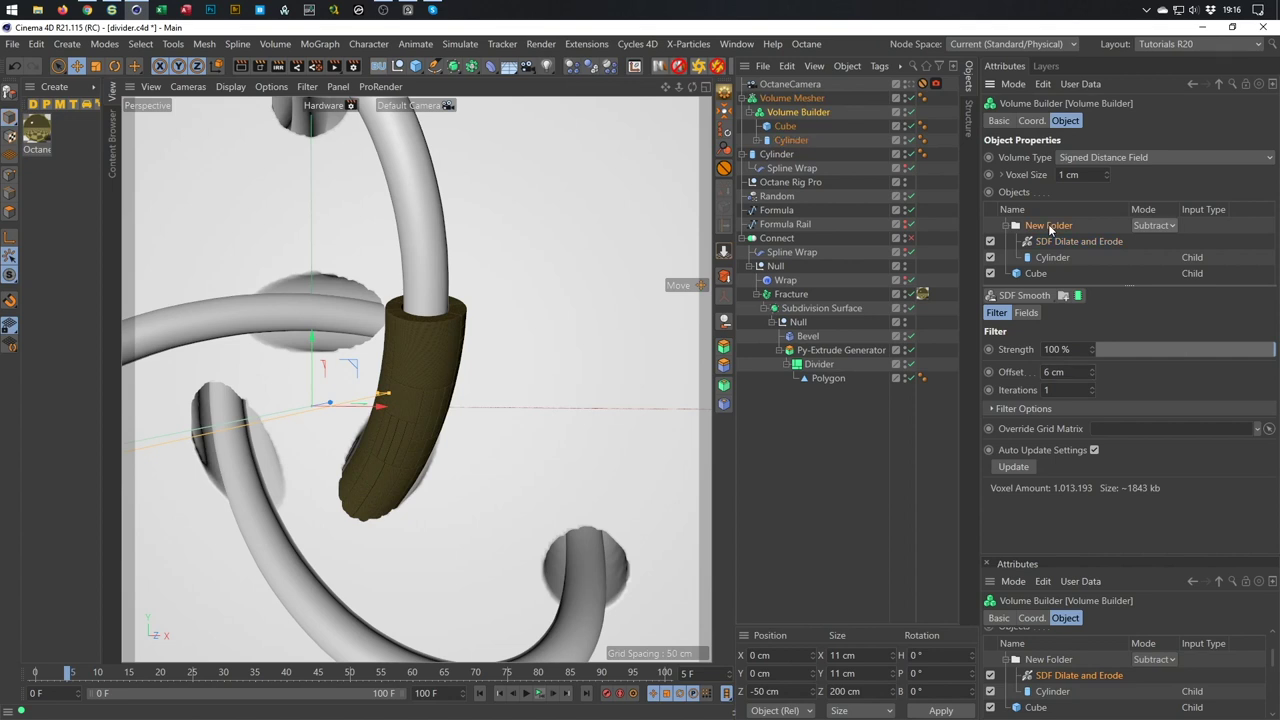
left_click(1030, 297)
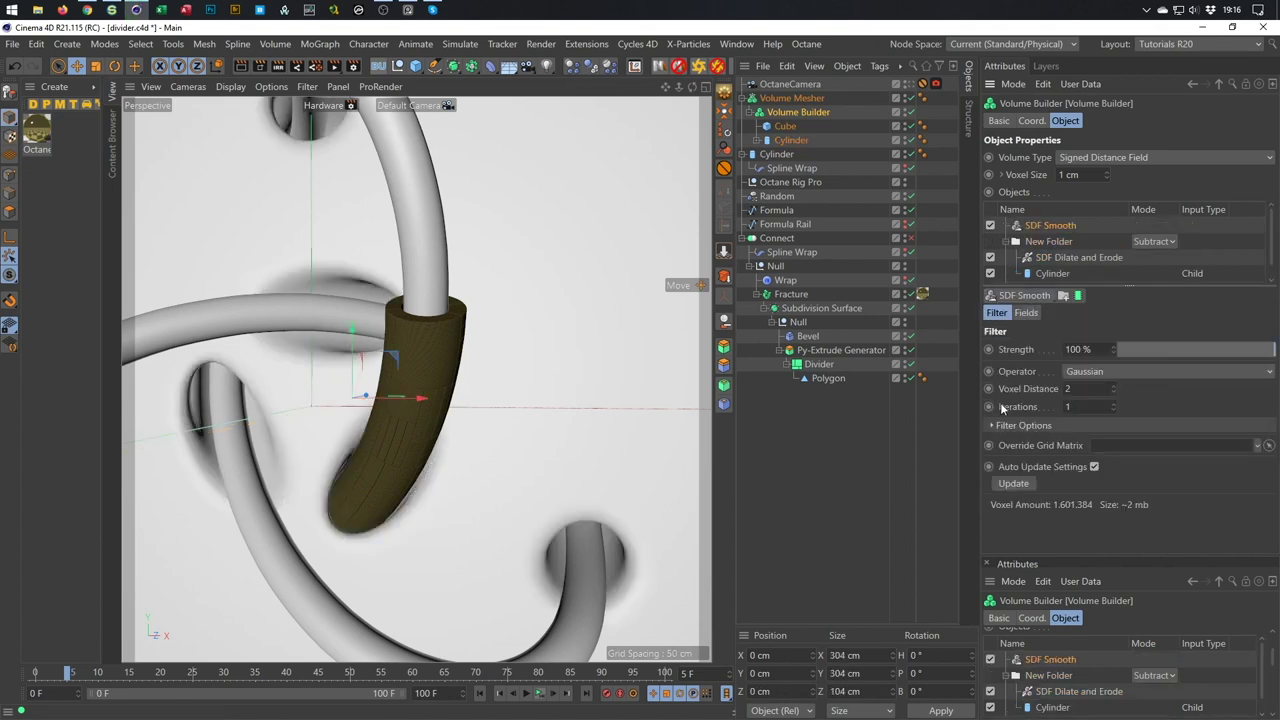
left_click_drag(452, 558, 414, 520, "alt")
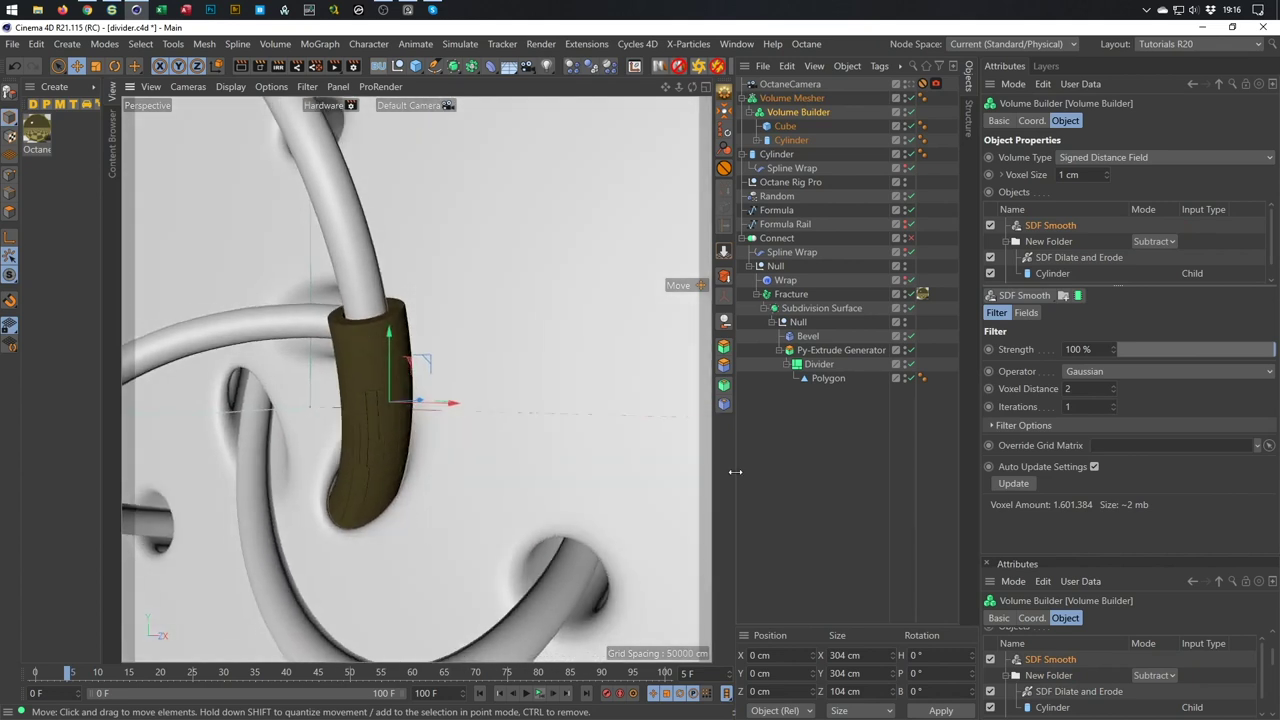
left_click(1072, 257)
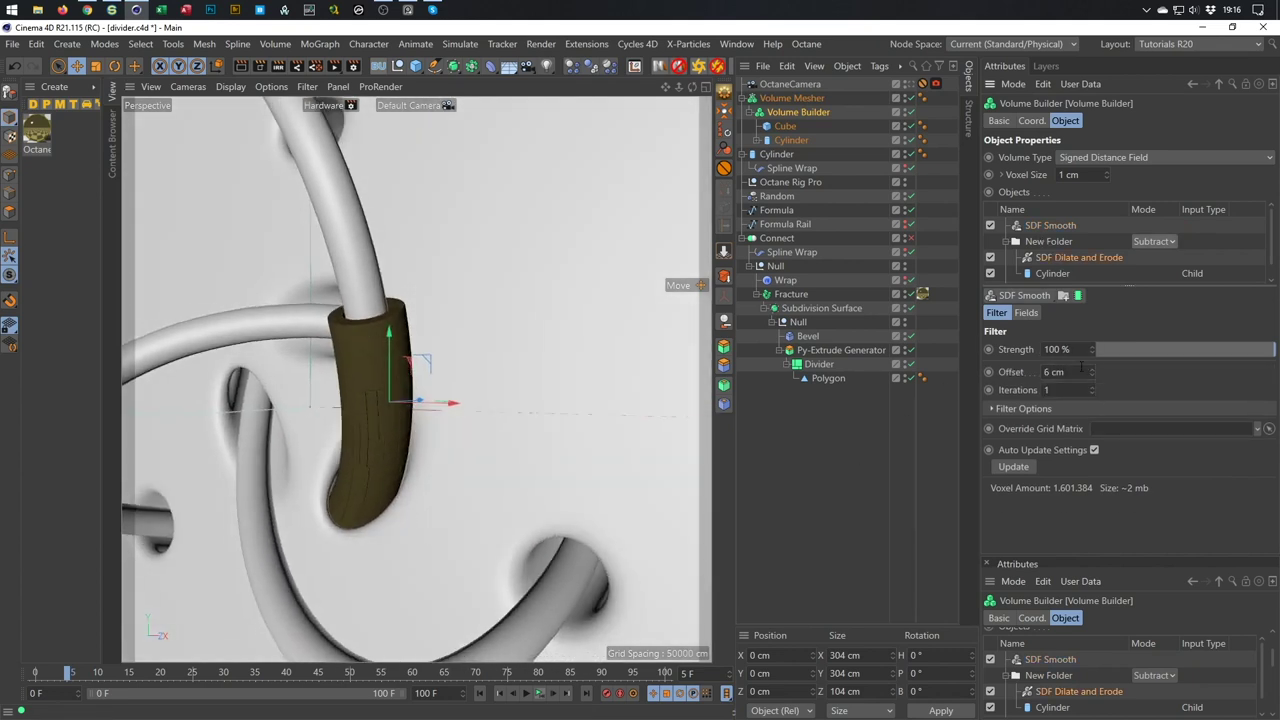
double_click(1070, 372)
type("7")
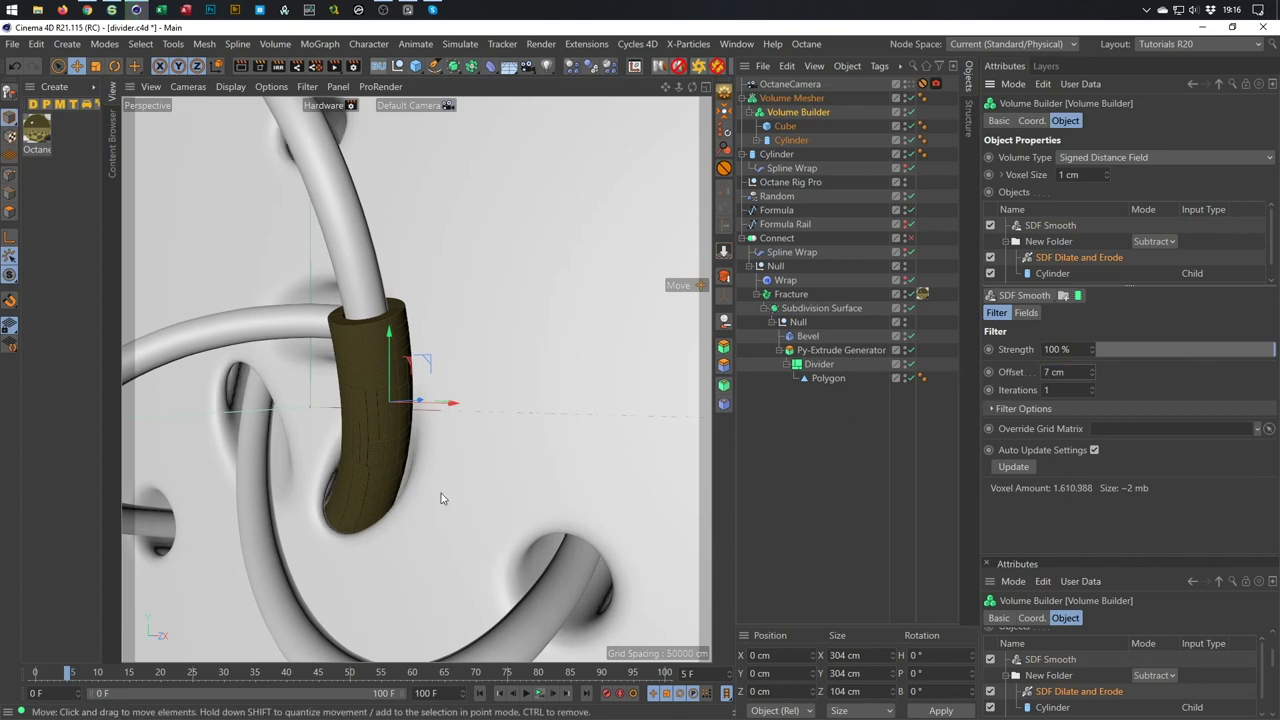
scroll(441, 493, "down", 5)
left_click_drag(374, 518, 323, 529, "alt")
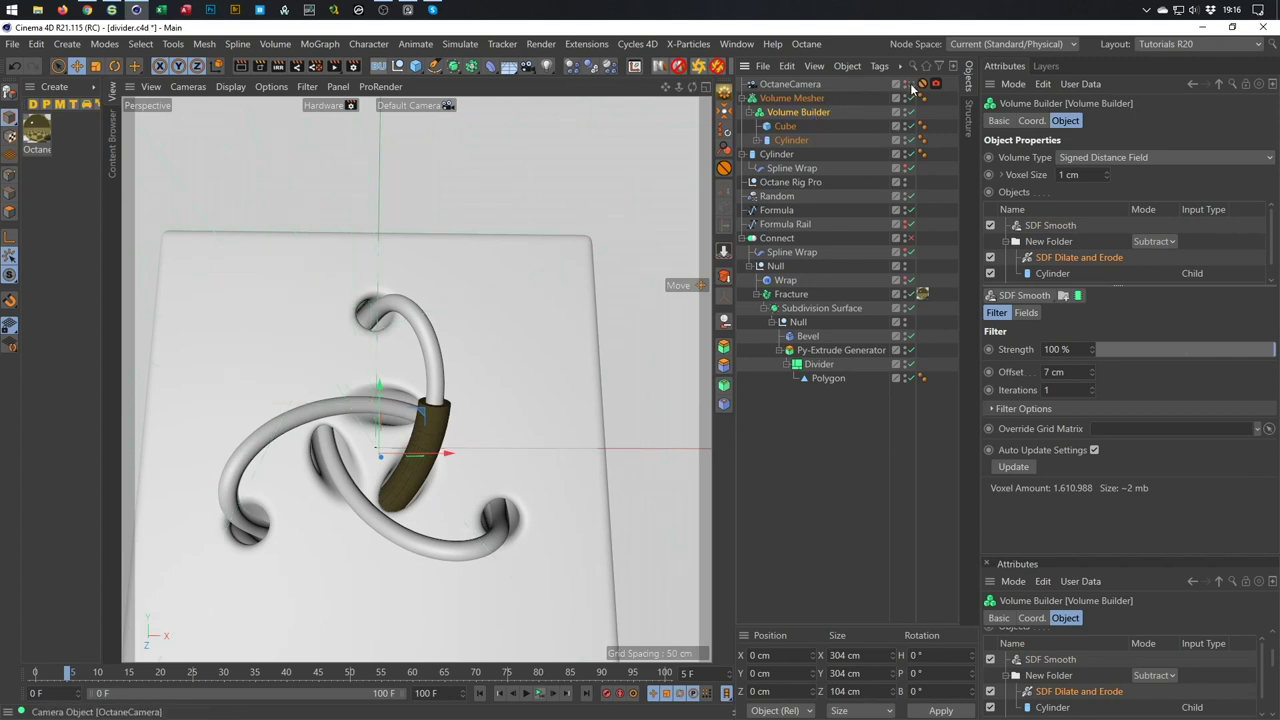
View the scene through the OctaneCamera.
left_click(921, 84)
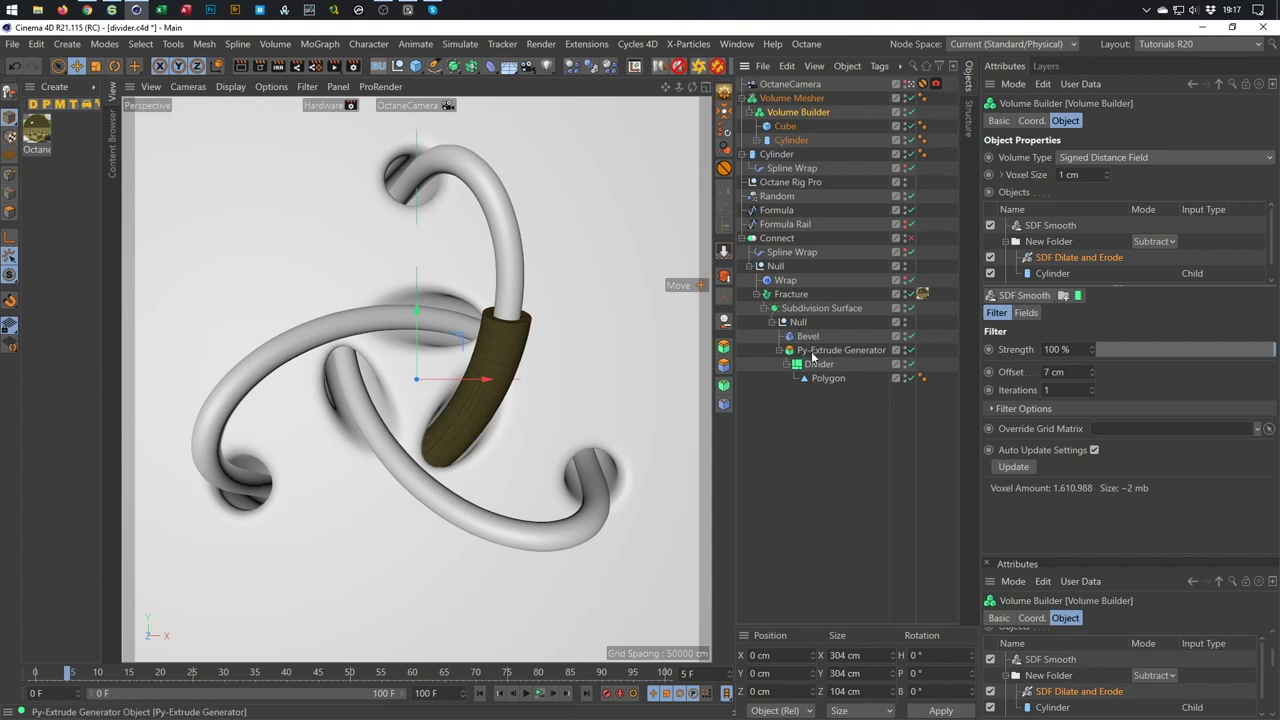
left_click(787, 281)
Set the Wrap deformer's radius to 12 cm.
left_click(1090, 194)
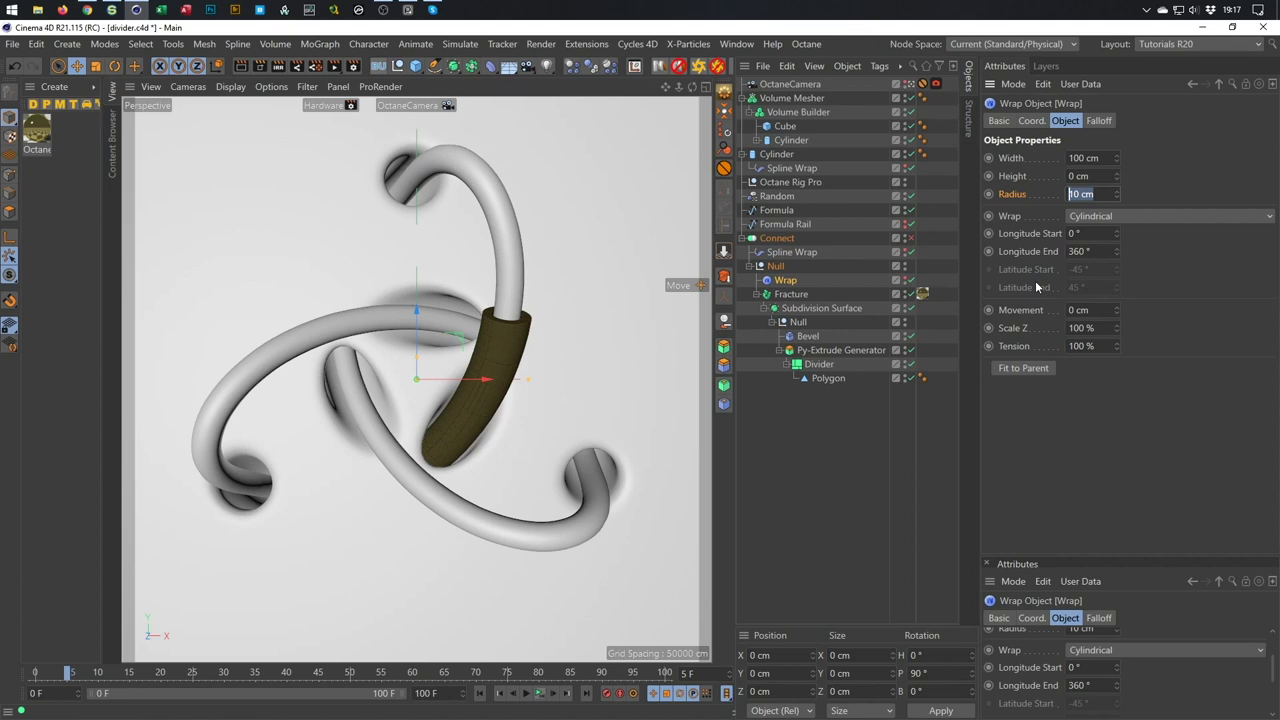
type("12")
key("Return")
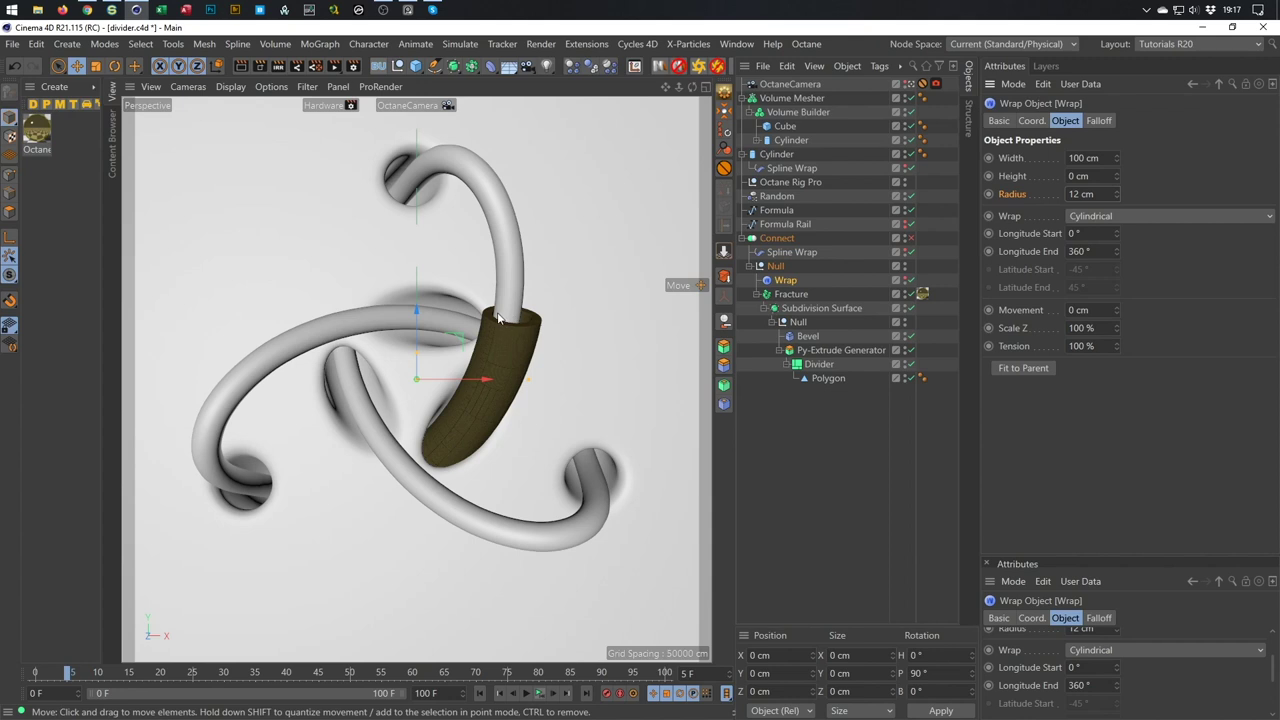
scroll(575, 308, "up", 5)
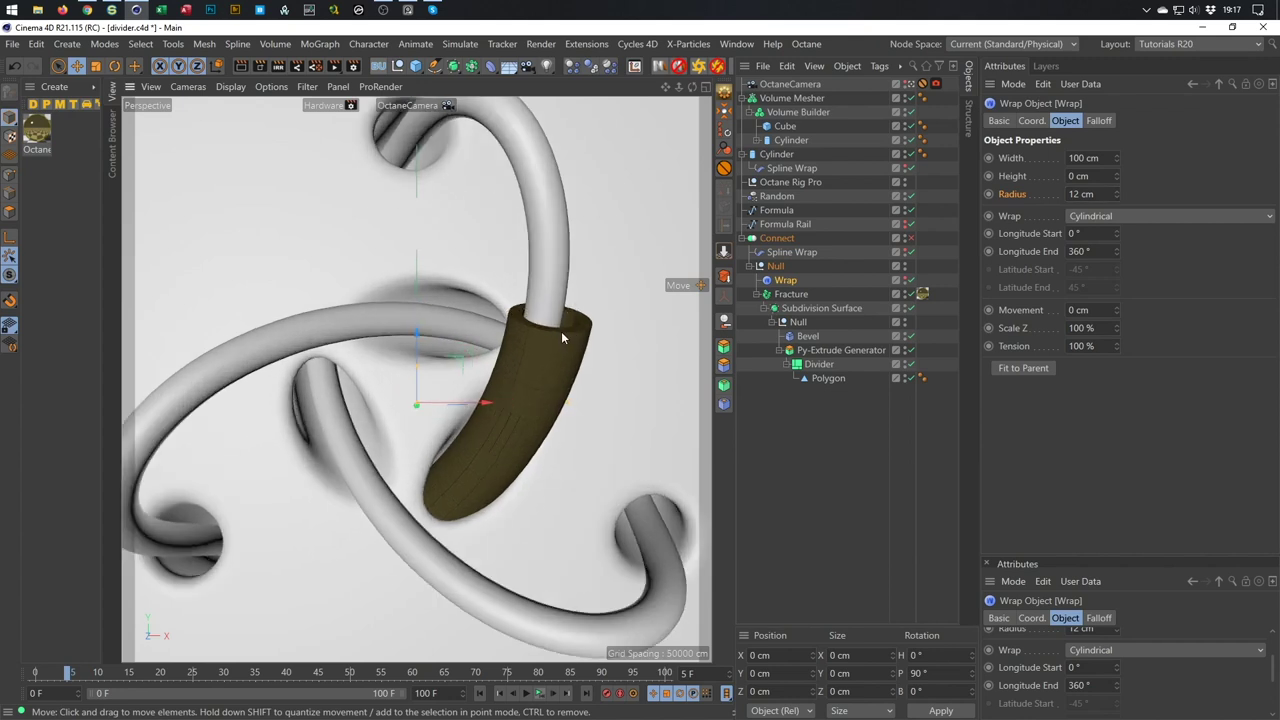
scroll(576, 330, "up", 3)
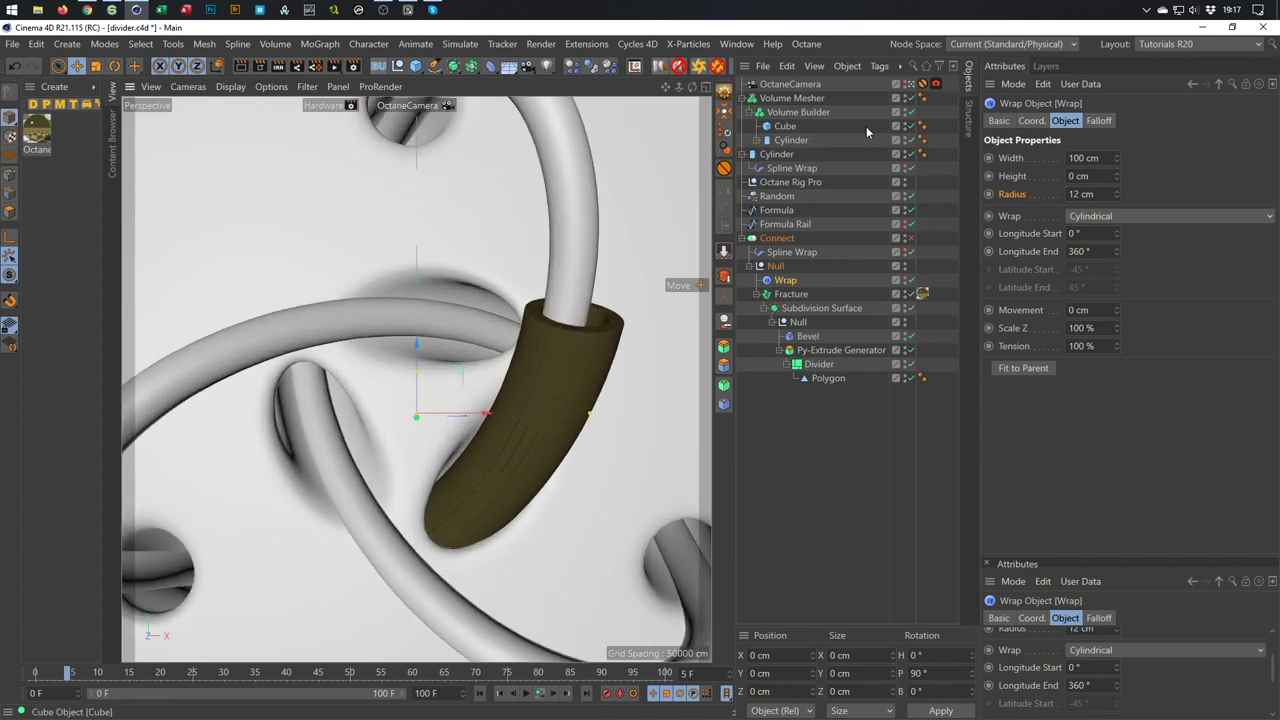
Frame the wrapped tube and switch back to the default camera for a close look at the sleeve.
key("h")
left_click(922, 83)
left_click_drag(420, 380, 470, 393, "alt")
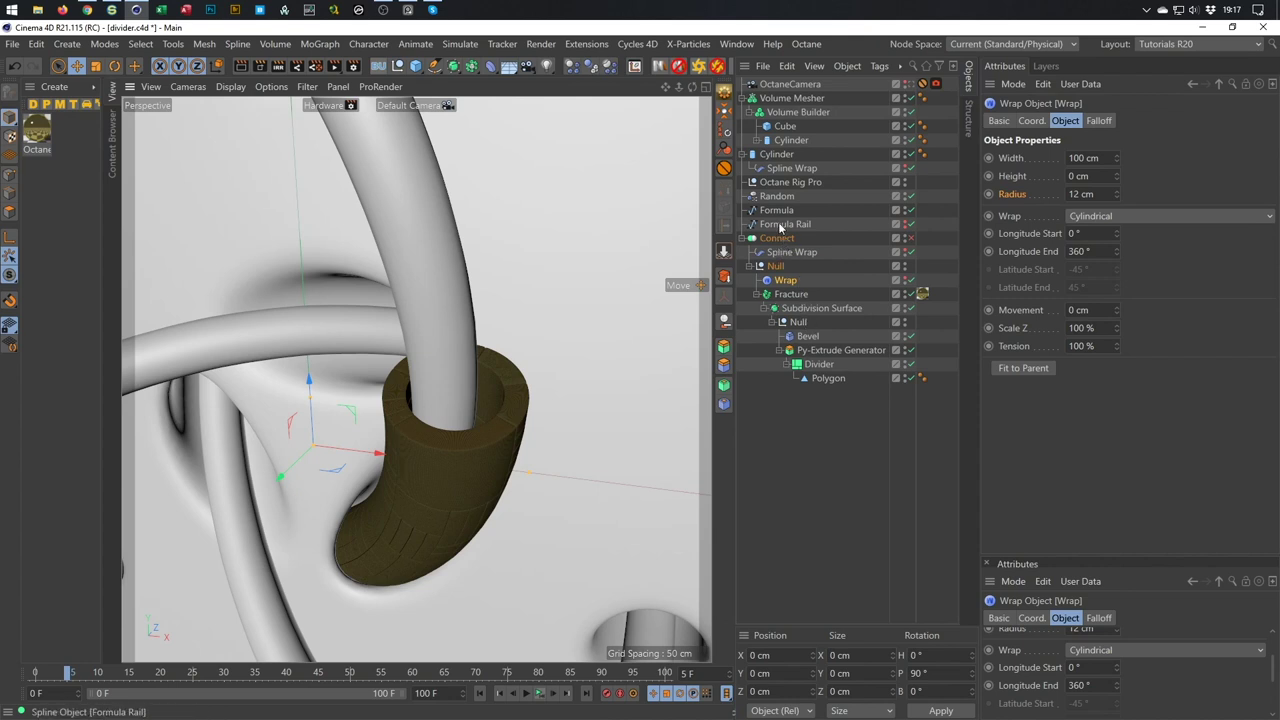
left_click(777, 155)
Set the Cylinder's radius to 7 cm.
left_click(1065, 121)
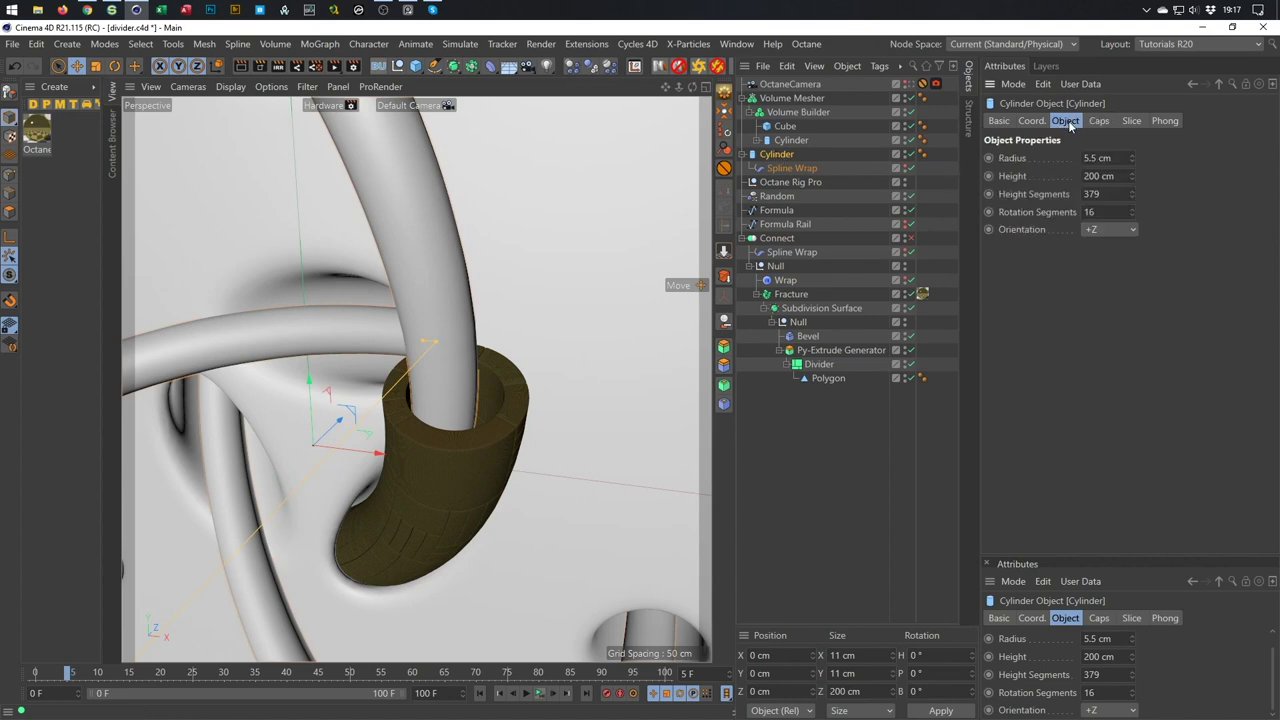
left_click(1100, 158)
type("7")
key("Return")
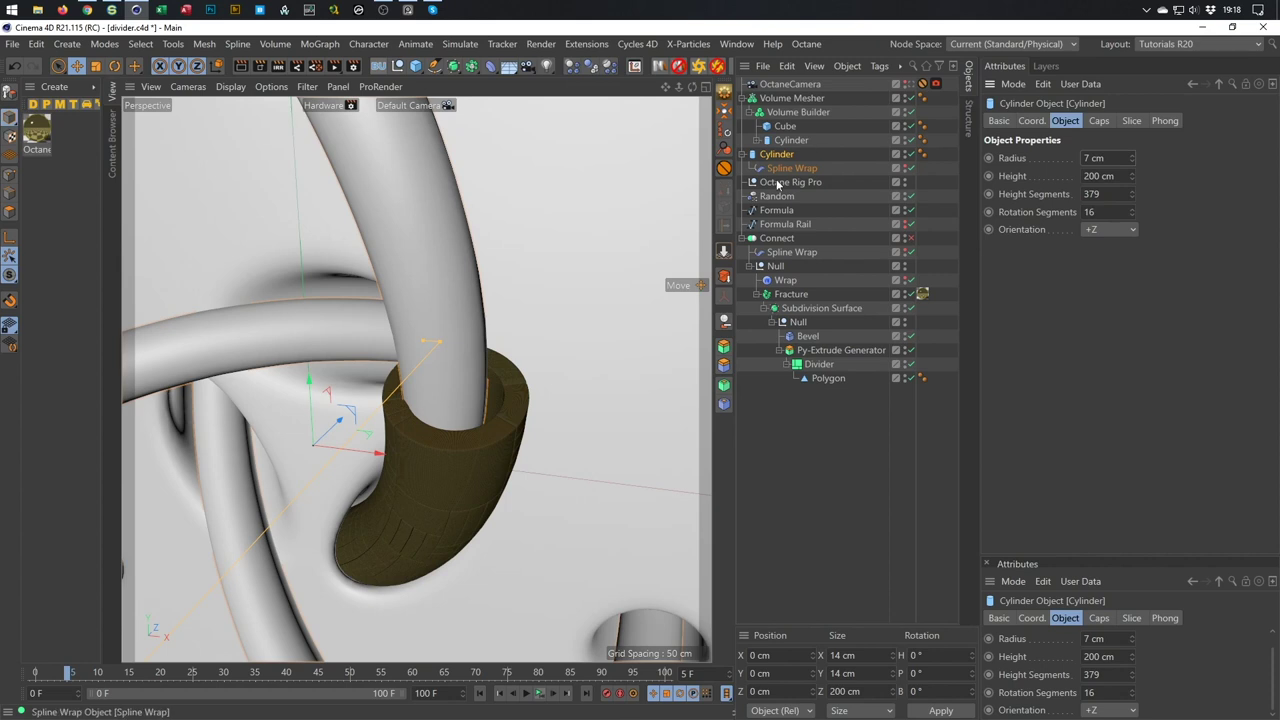
Toggle the spline wraps off and on to compare the straight and bent tube.
left_click(911, 252)
left_click(911, 254)
left_click(911, 174)
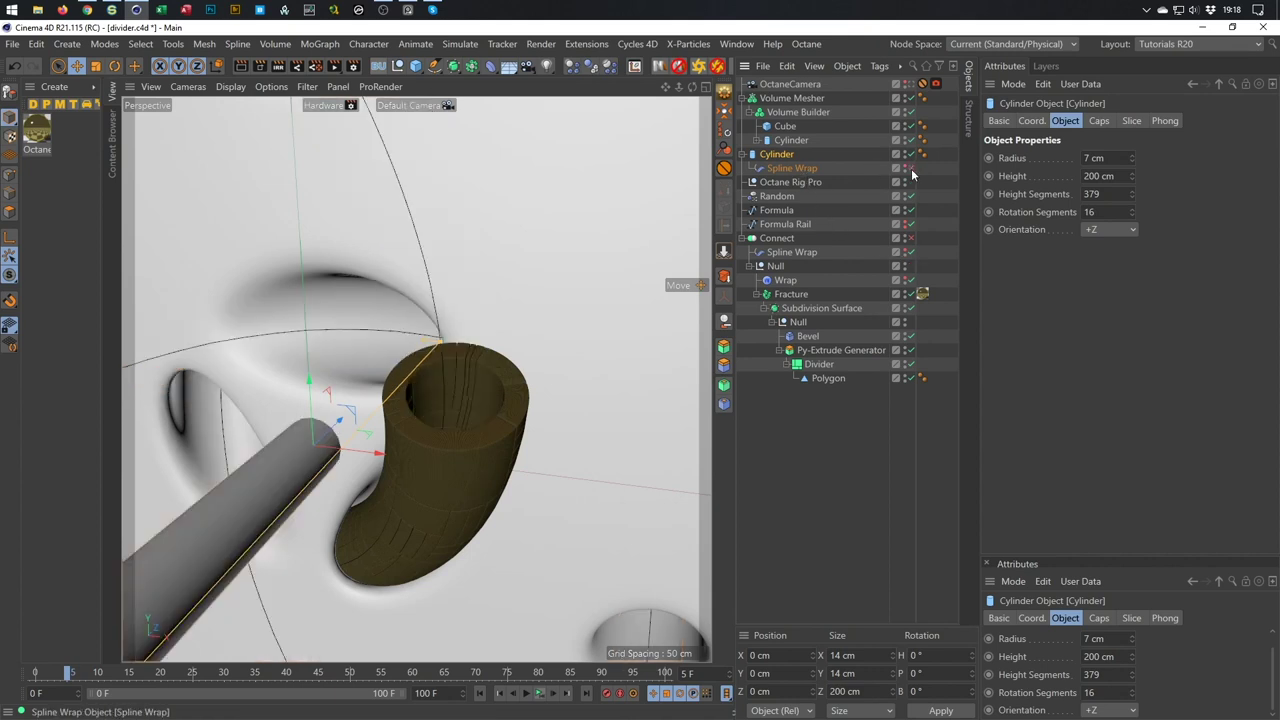
left_click(911, 174)
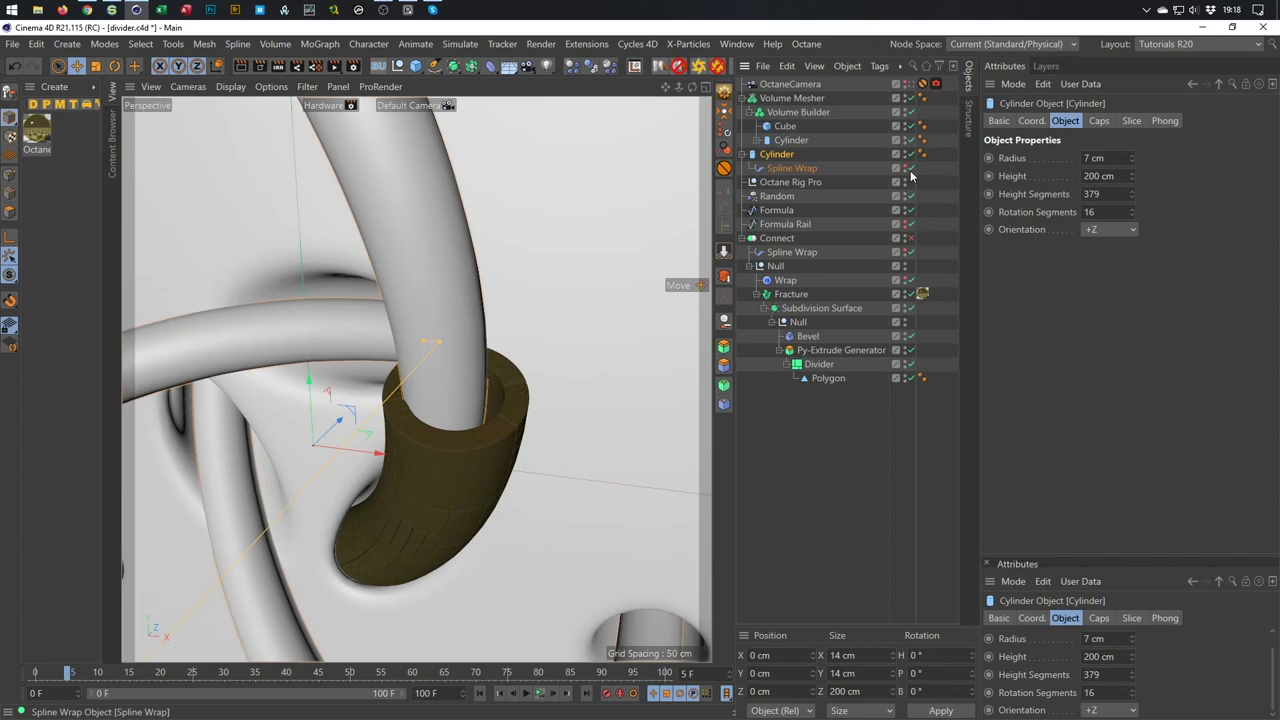
left_click(800, 168)
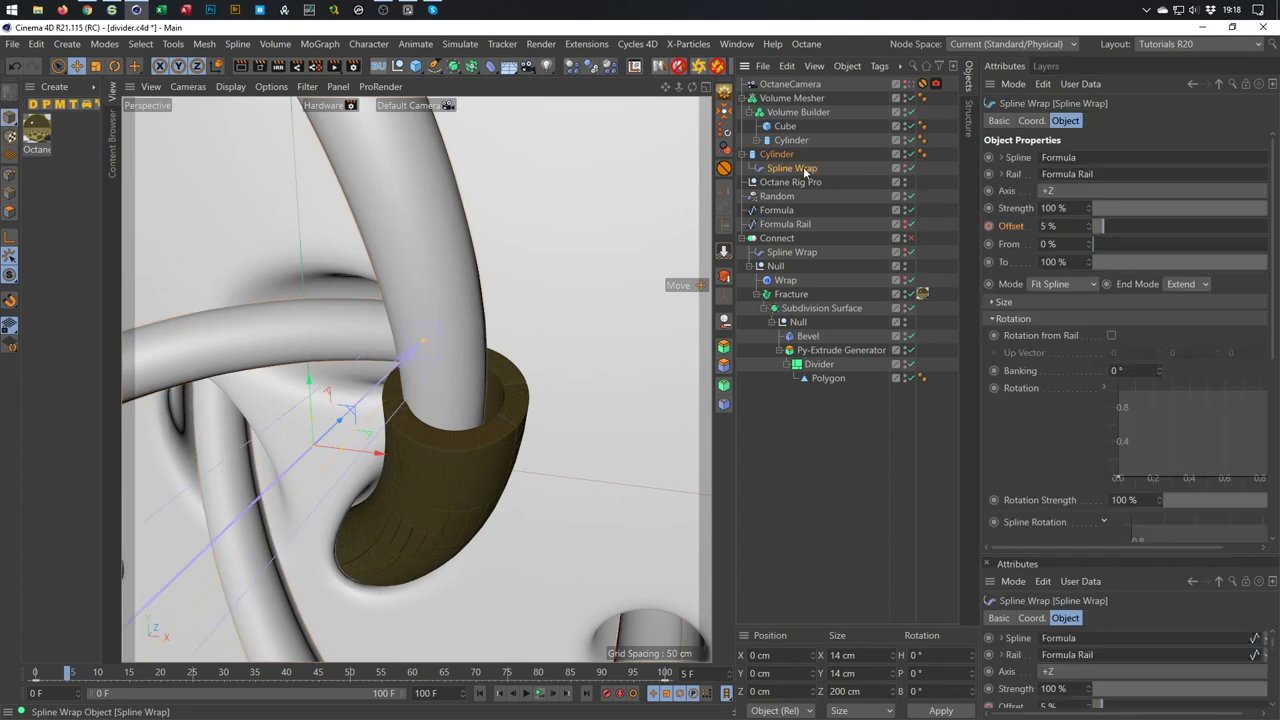
left_click(1031, 120)
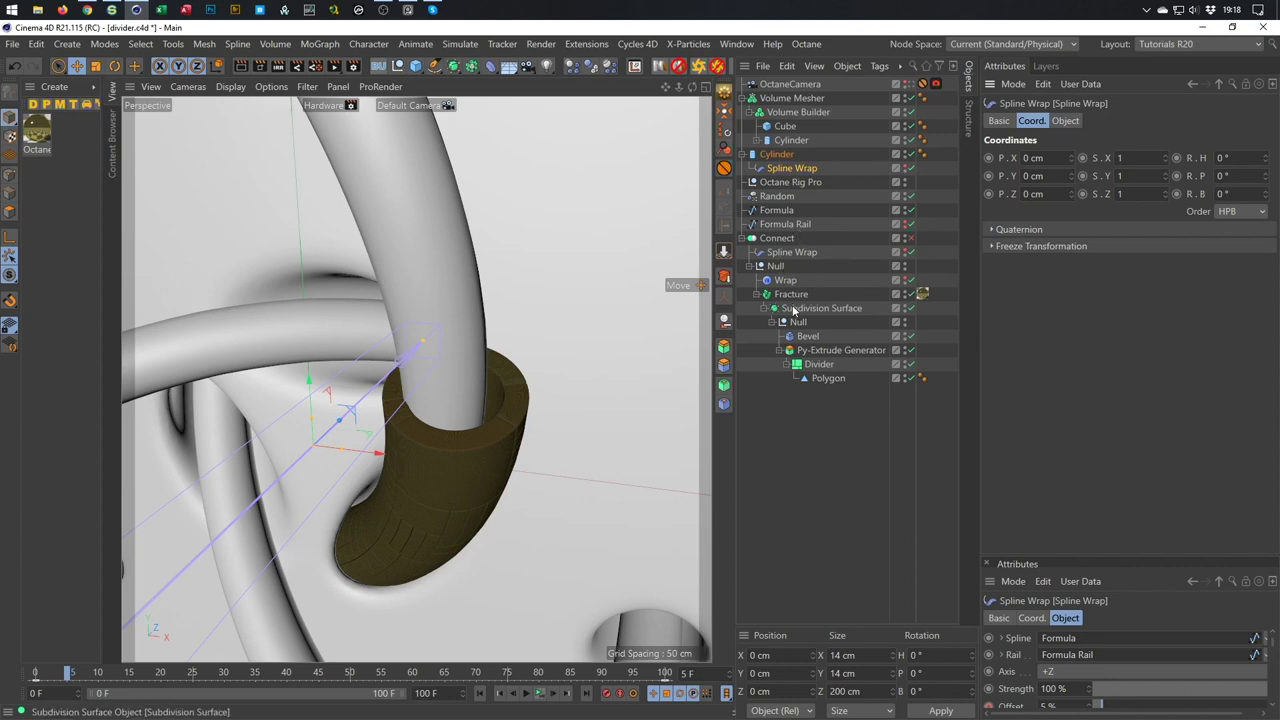
left_click(776, 254)
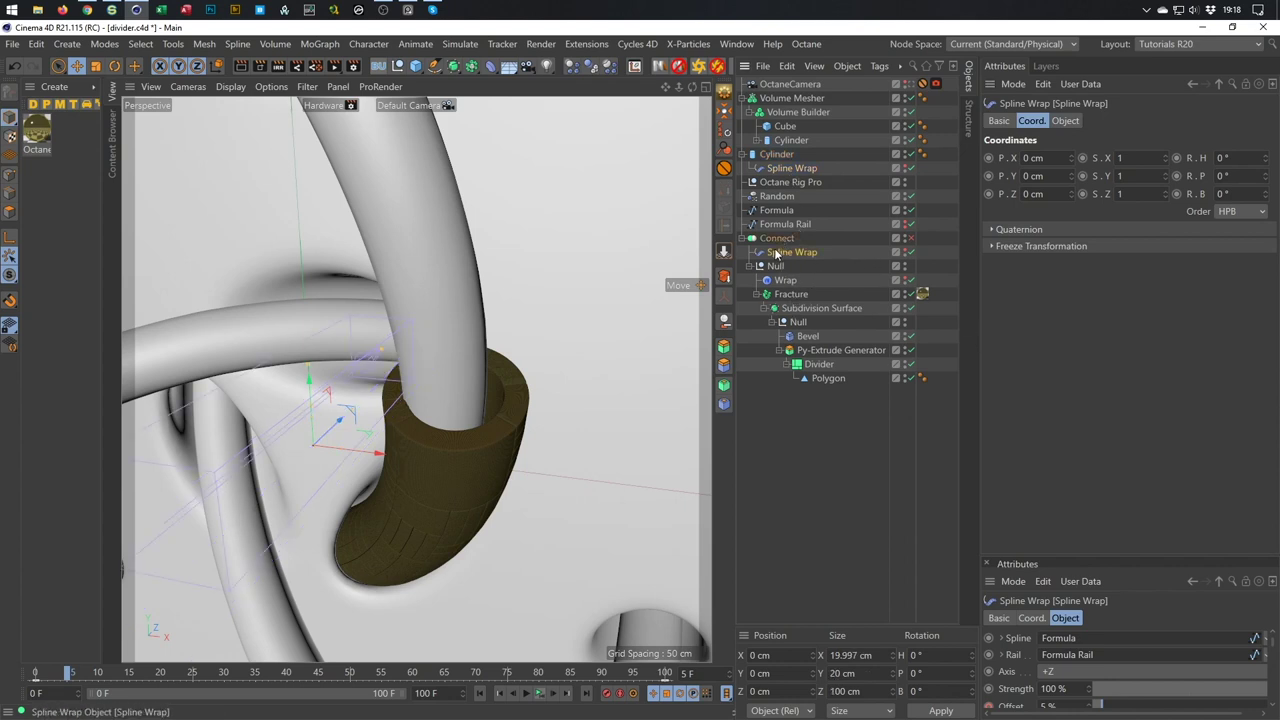
left_click_drag(428, 443, 400, 509, "alt")
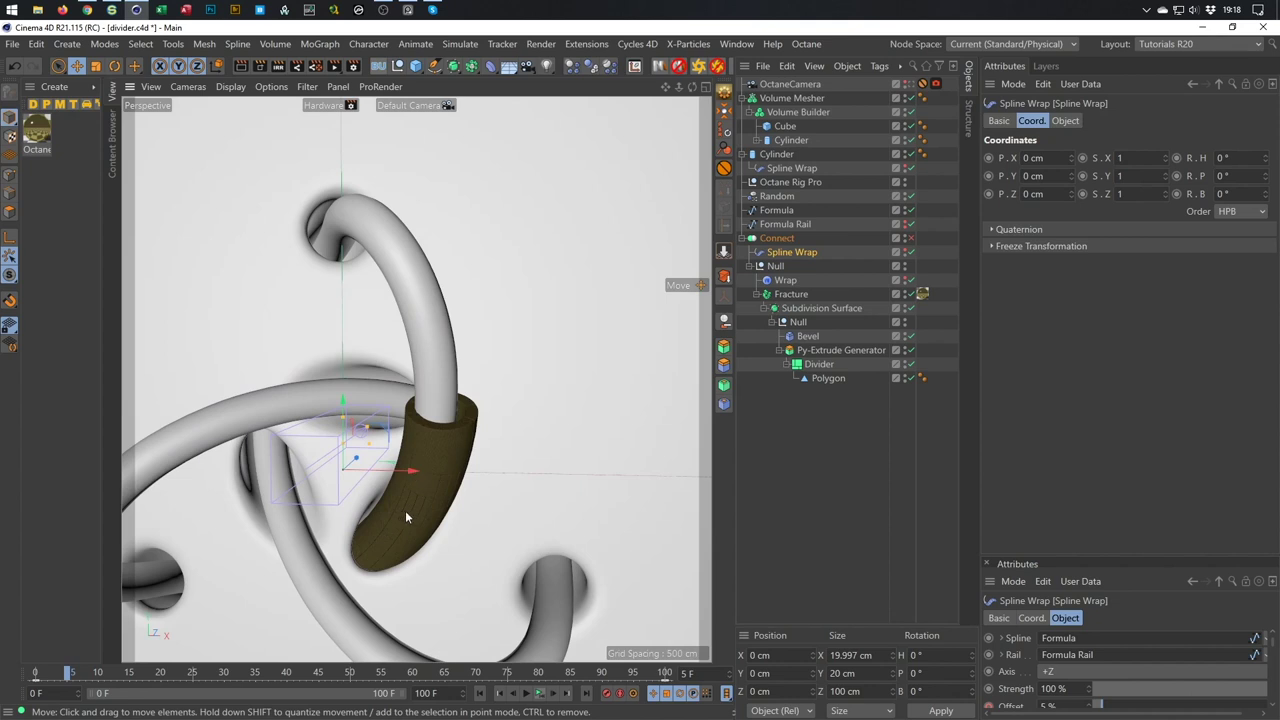
left_click(789, 281)
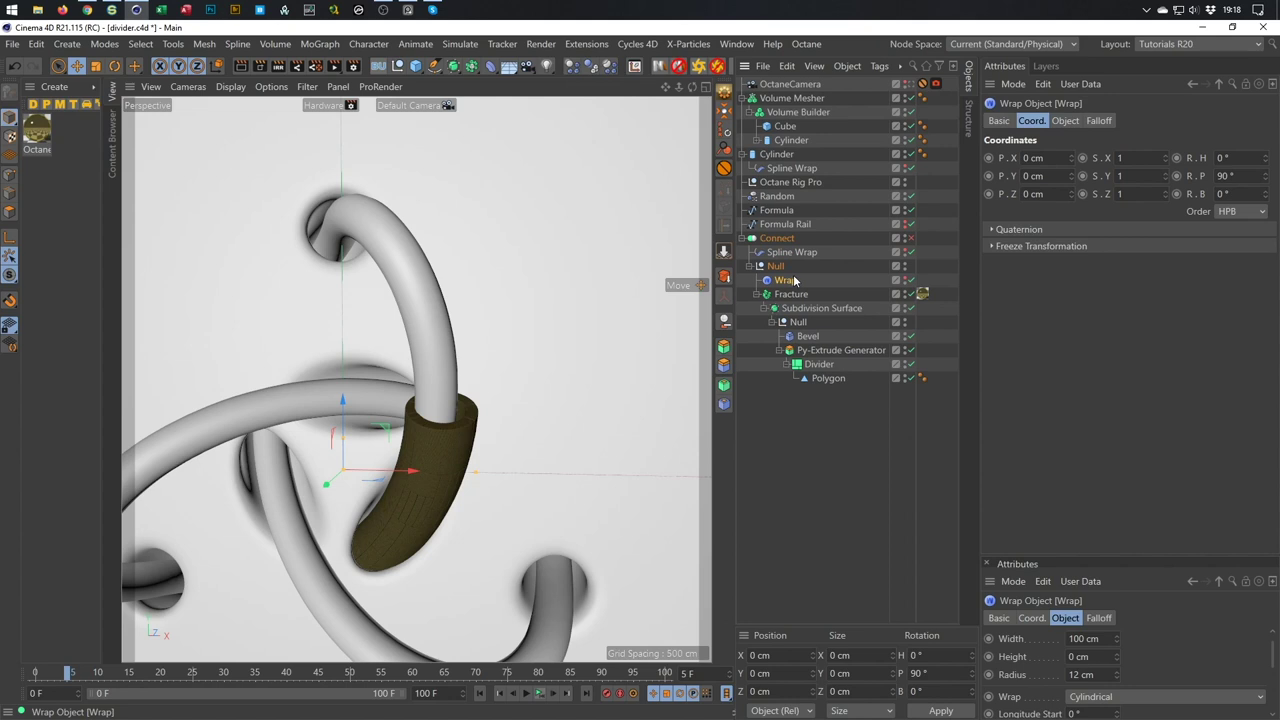
left_click(1067, 121)
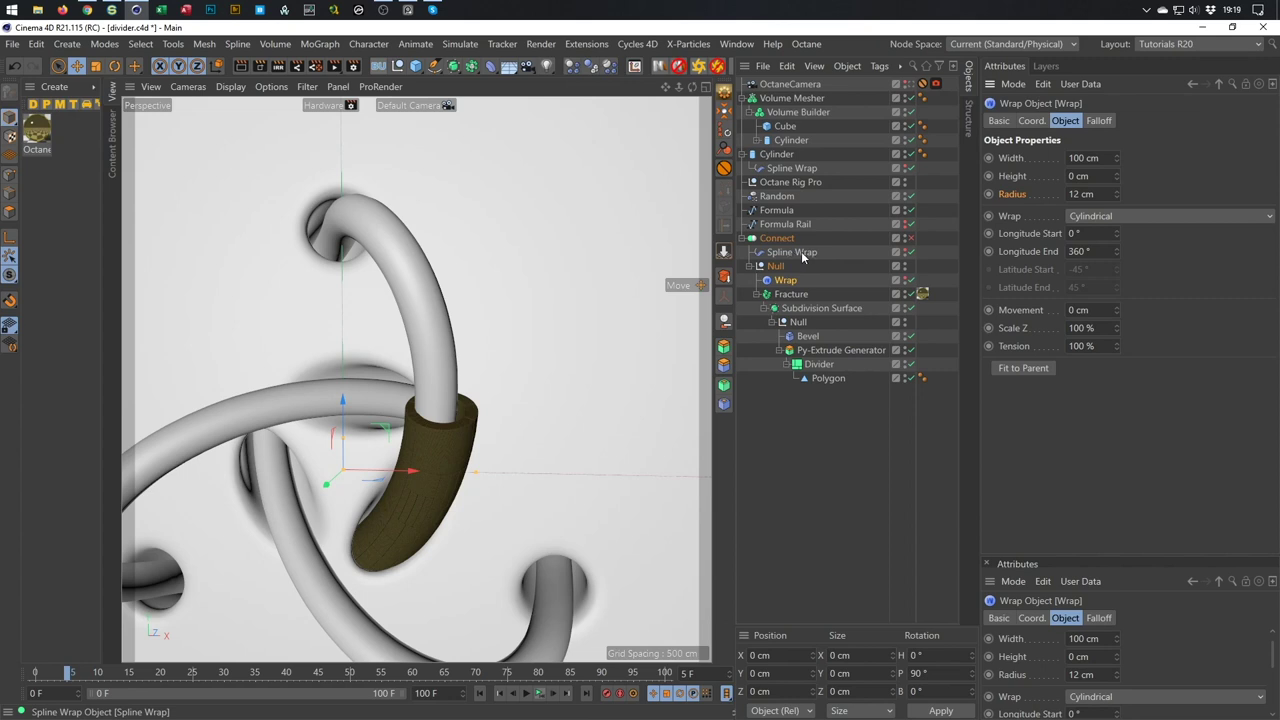
left_click(911, 253)
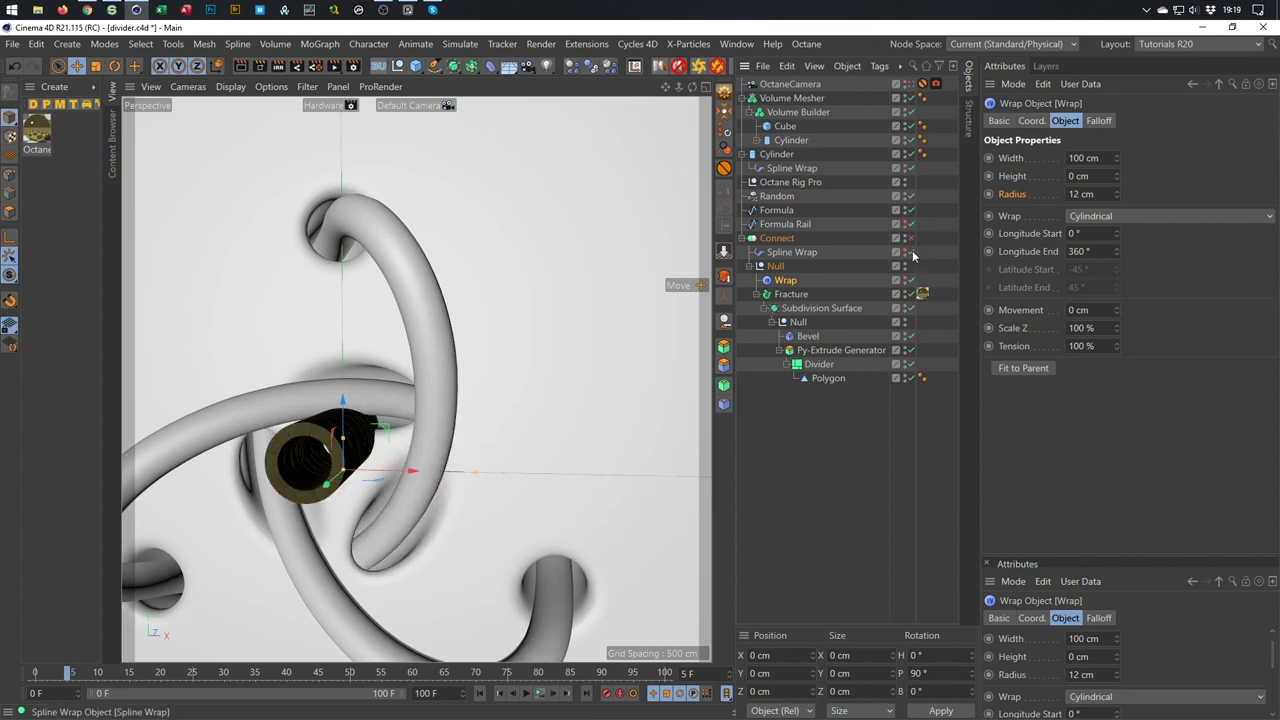
left_click(911, 253)
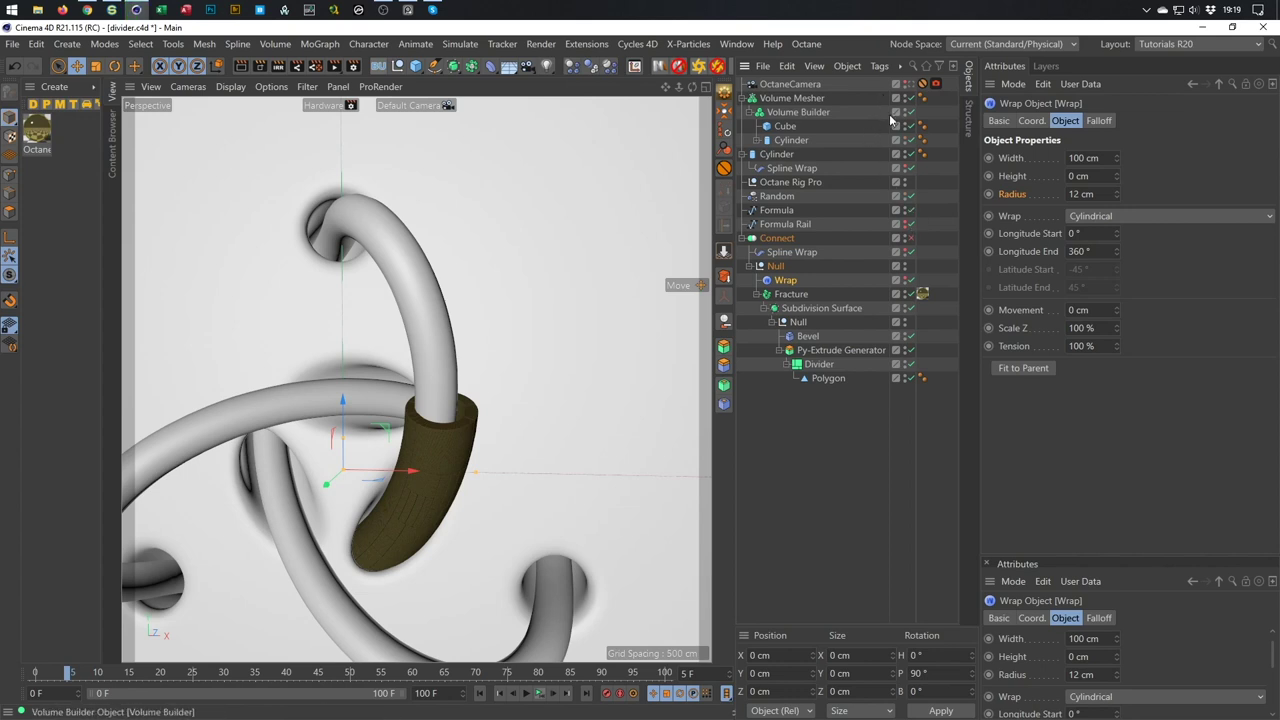
Delete the cylinder from the Volume Builder and disable the Volume Mesher to show plain tubes.
left_click(792, 141)
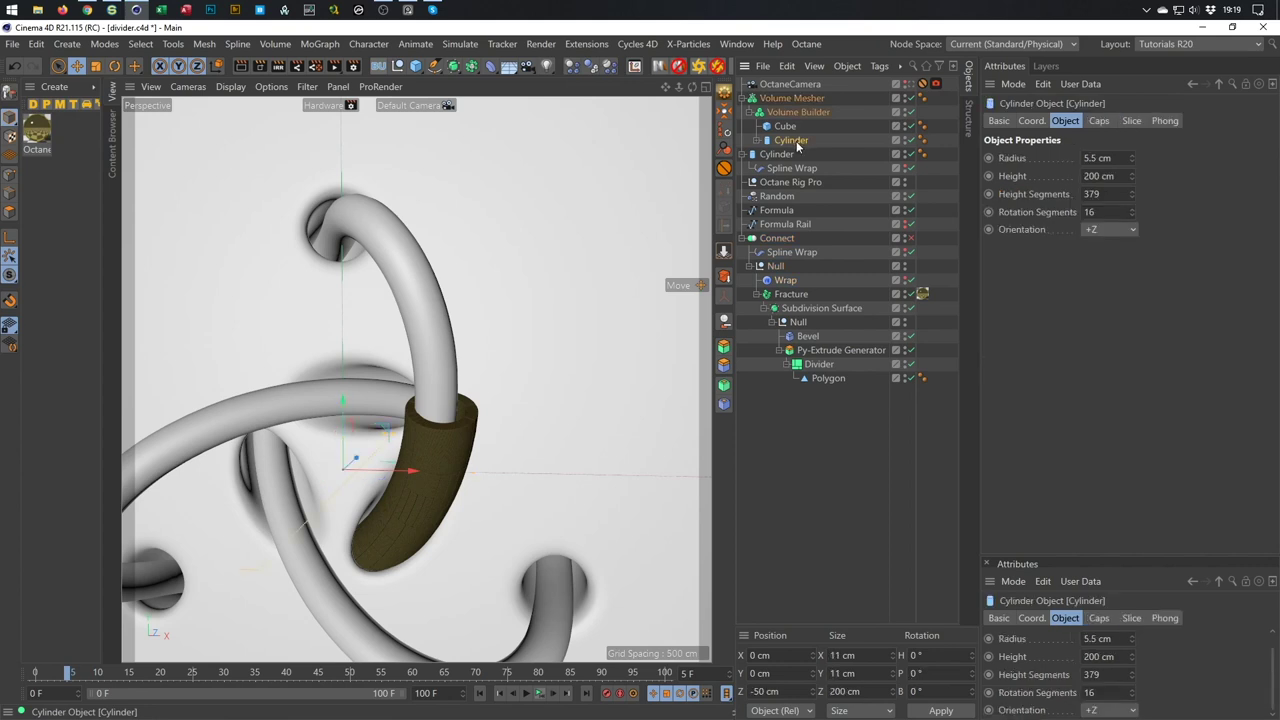
key("Delete")
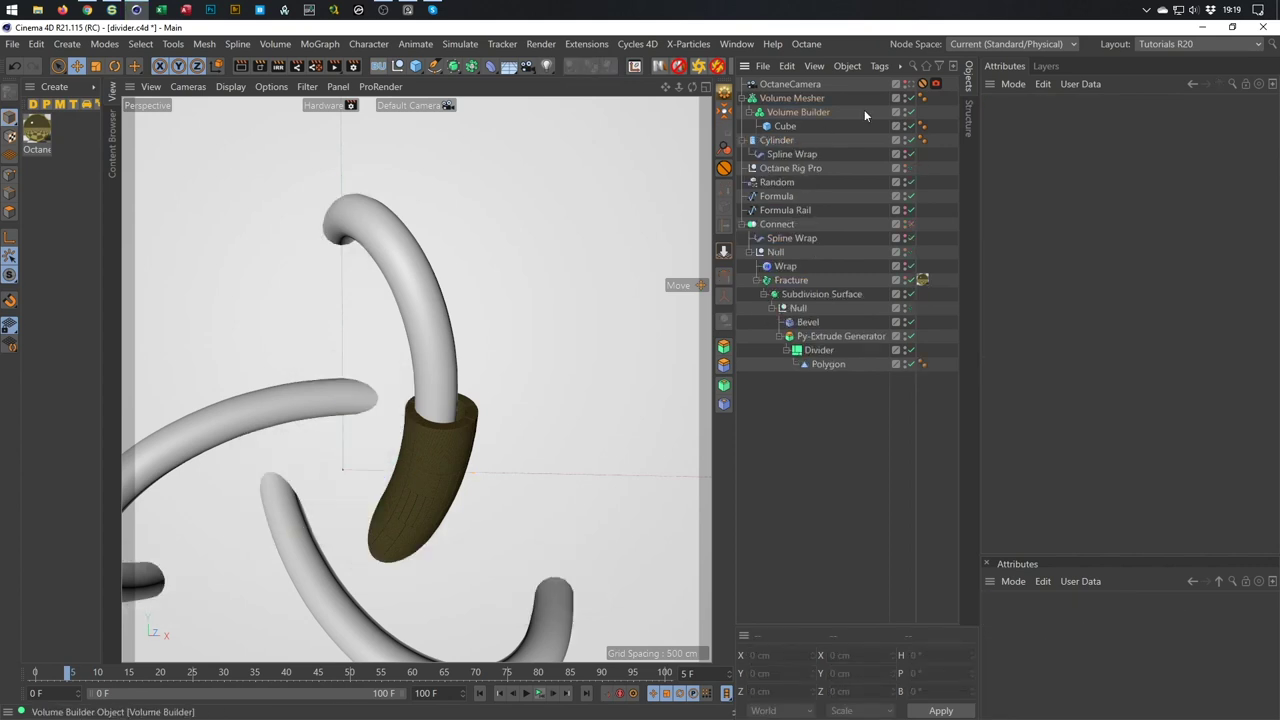
left_click(908, 98)
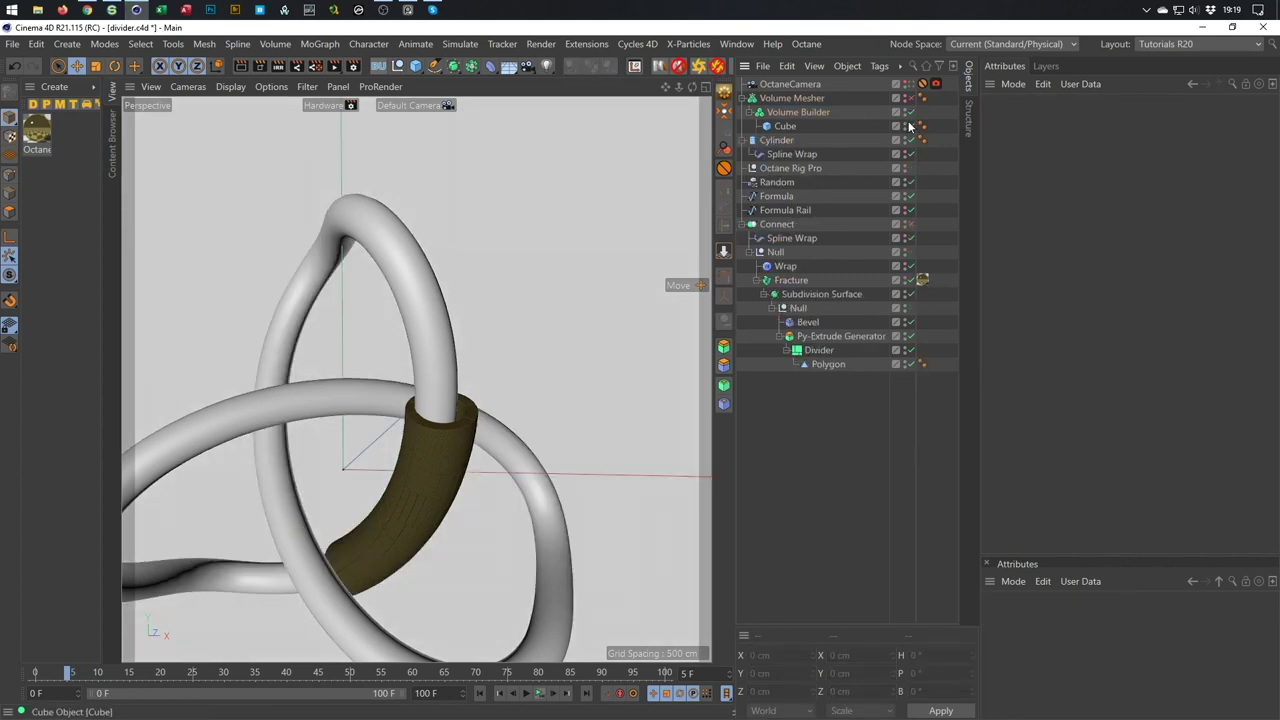
scroll(480, 449, "up", 5)
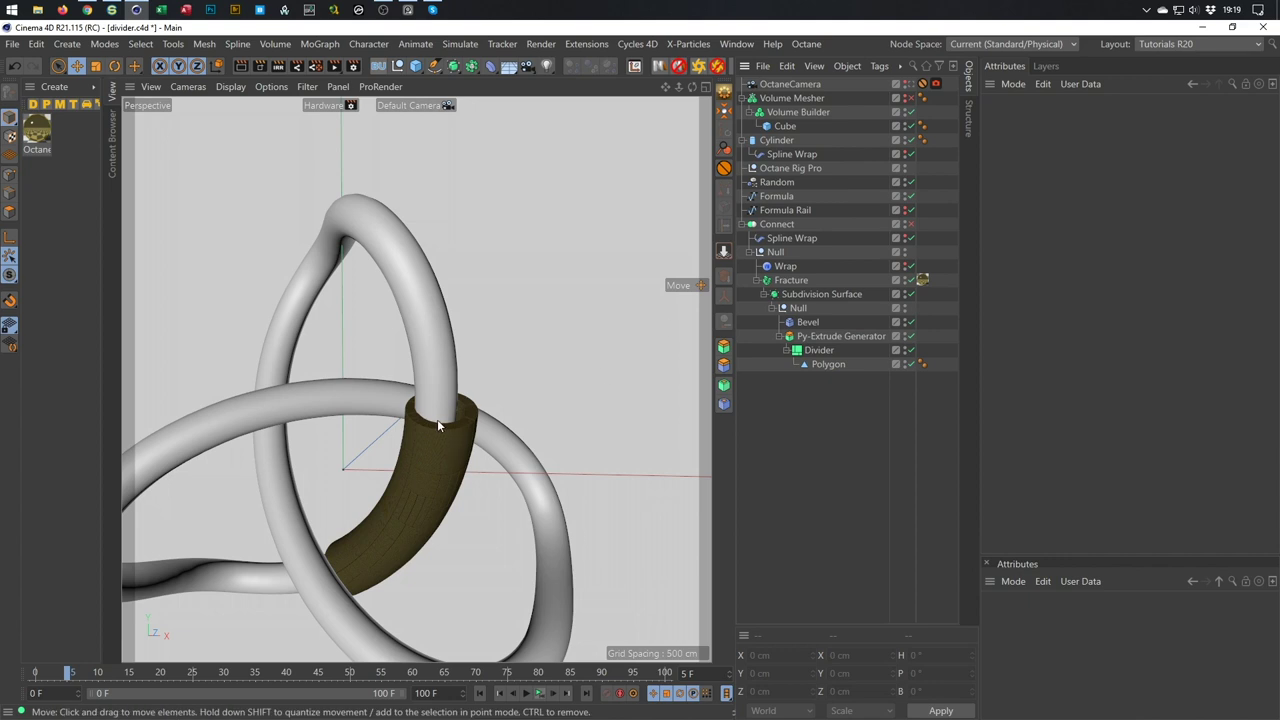
Delete the Spline Wrap under the Cylinder and orbit down onto the straight tube.
left_click(776, 141)
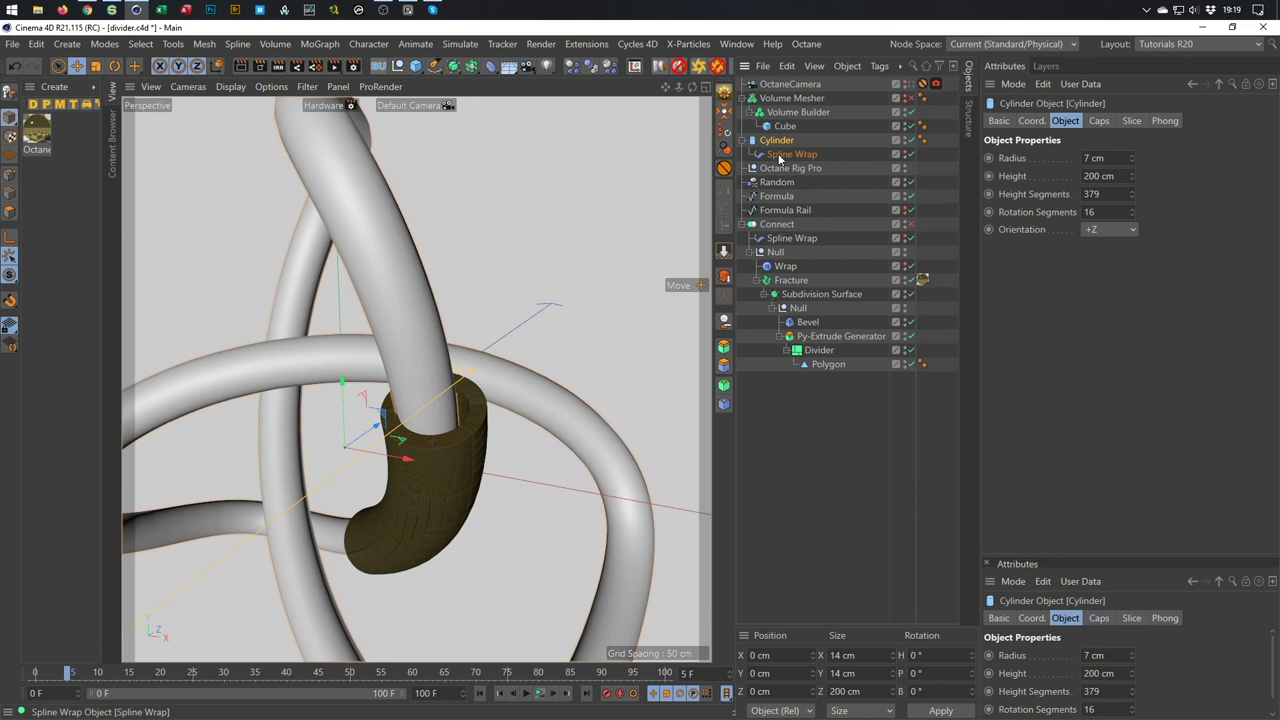
left_click(780, 156)
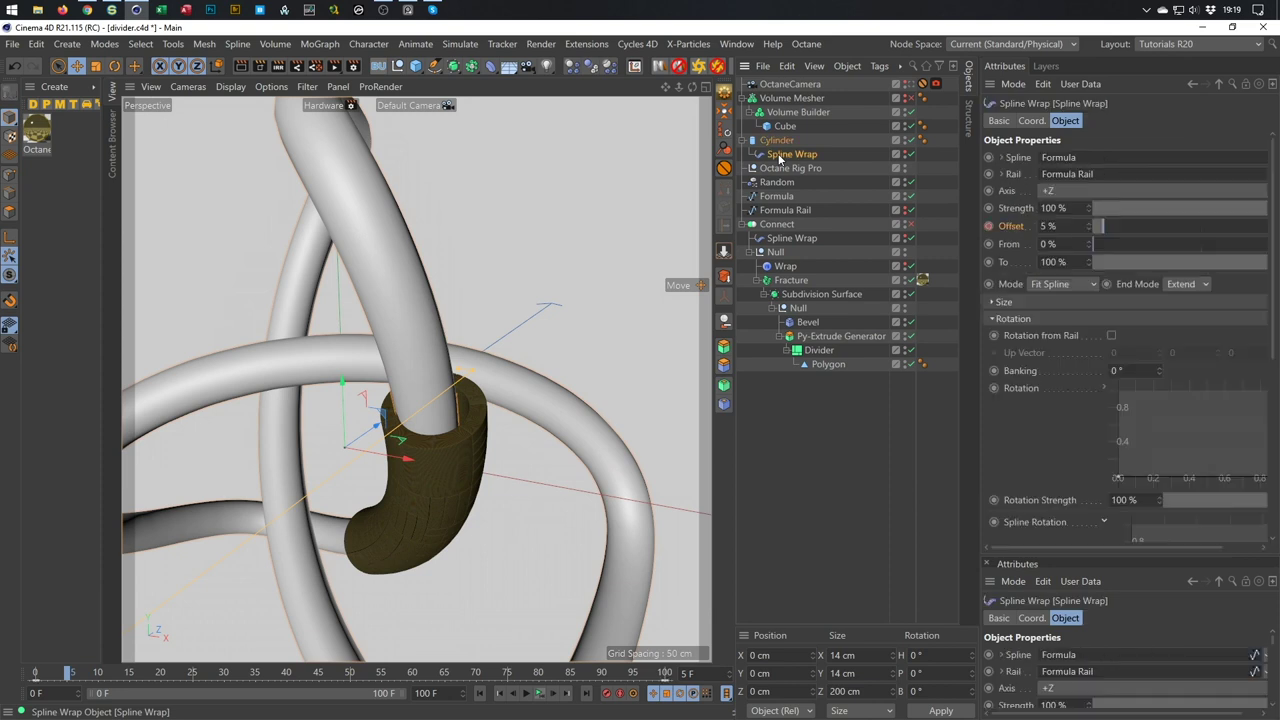
left_click(782, 239)
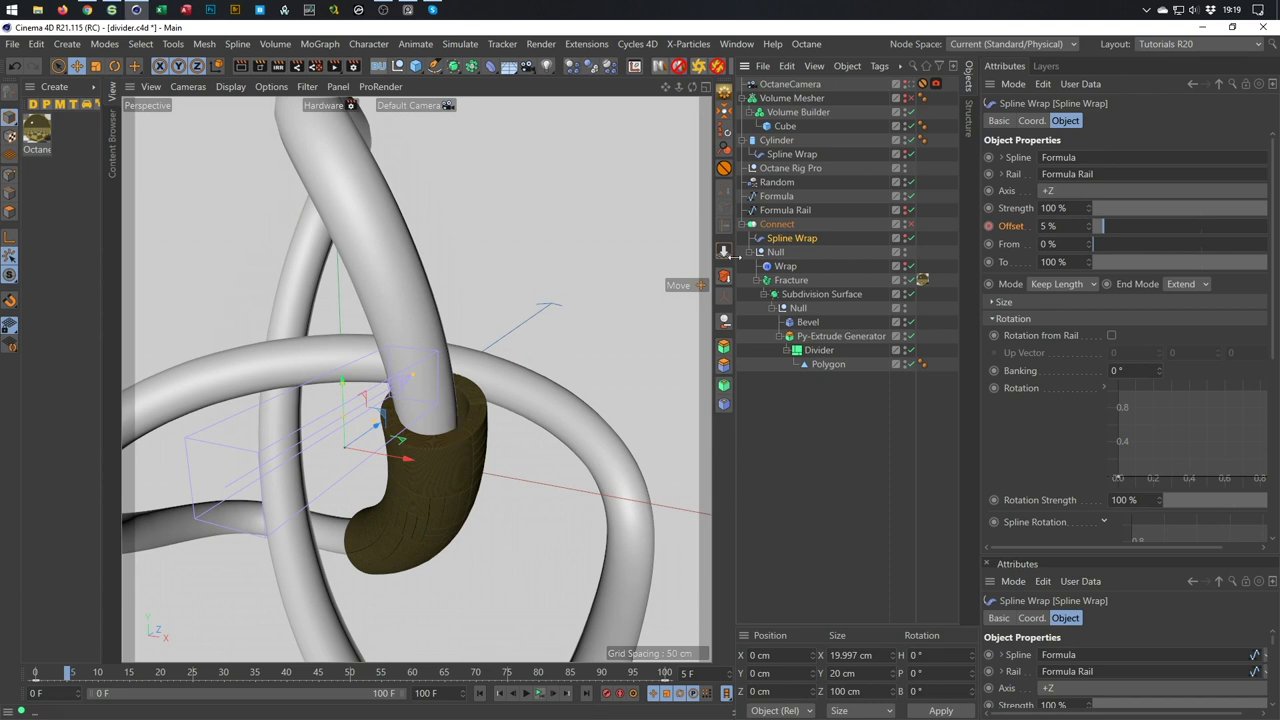
left_click(786, 143)
left_click(786, 158)
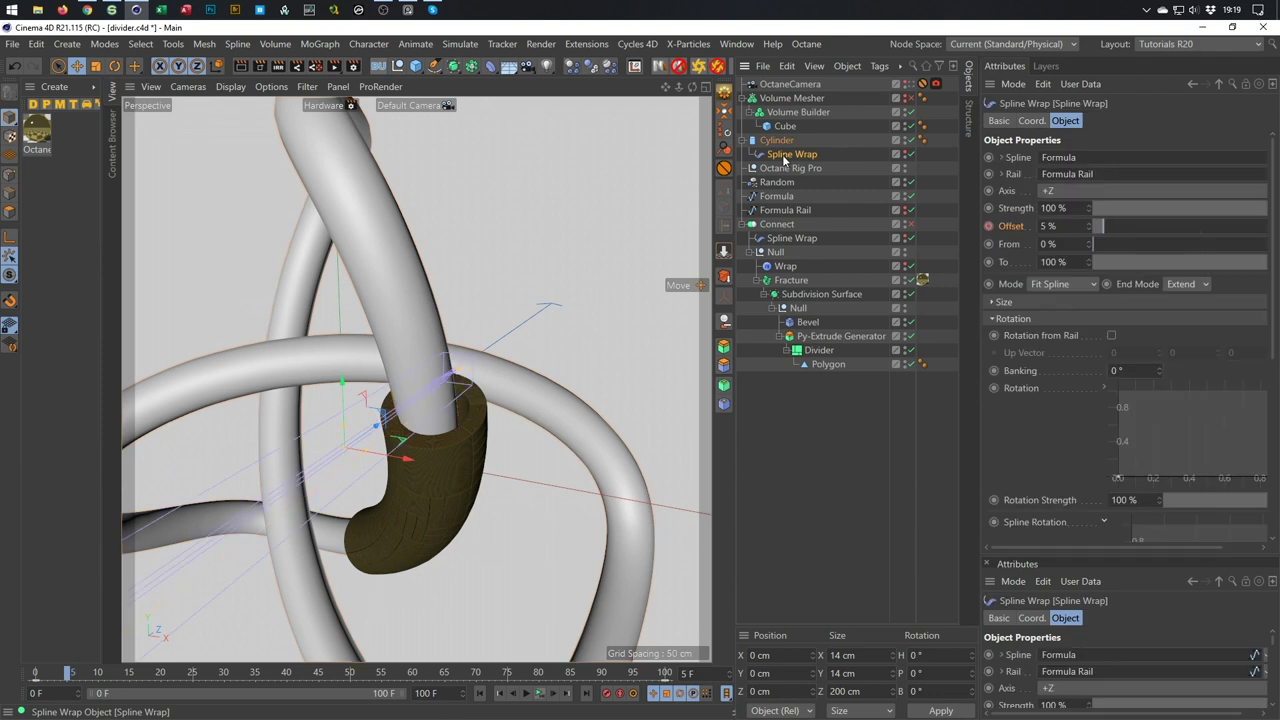
key("Delete")
left_click_drag(470, 420, 396, 399, "alt")
scroll(491, 383, "up", 3)
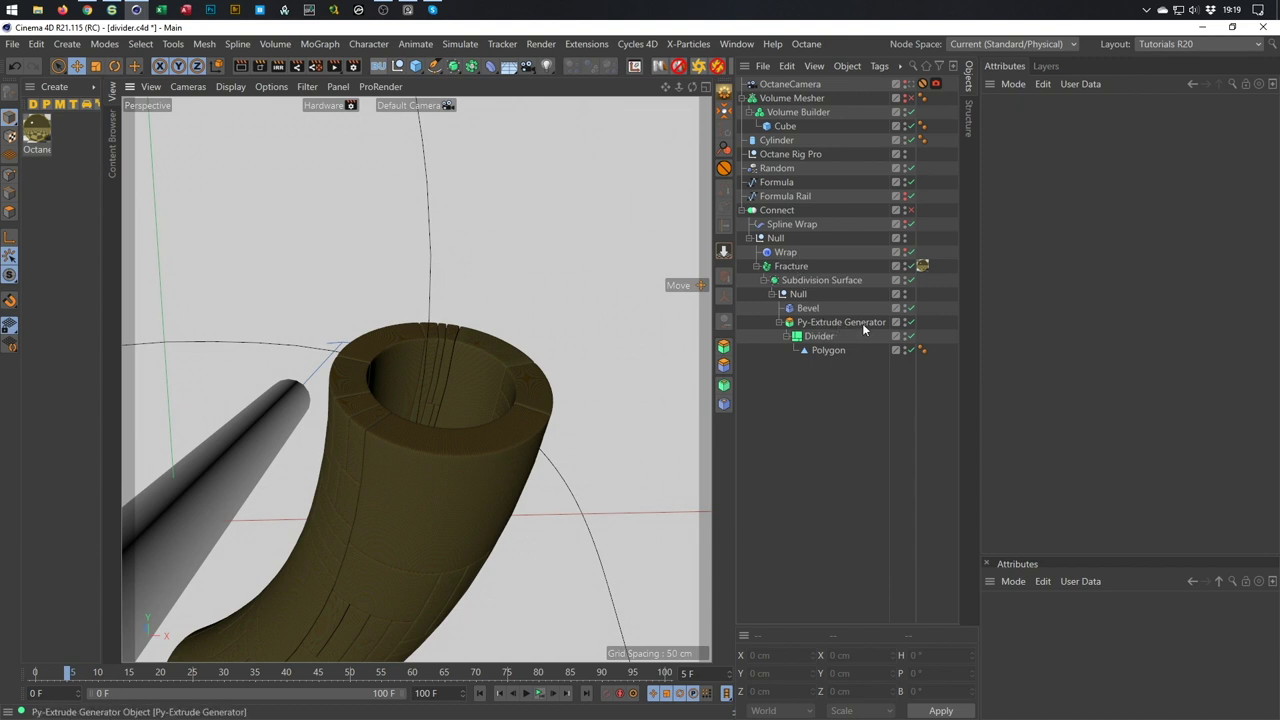
Toggle the Wrap deformer and Connect's spline wrap off and on to compare the tube's bend.
left_click(910, 253)
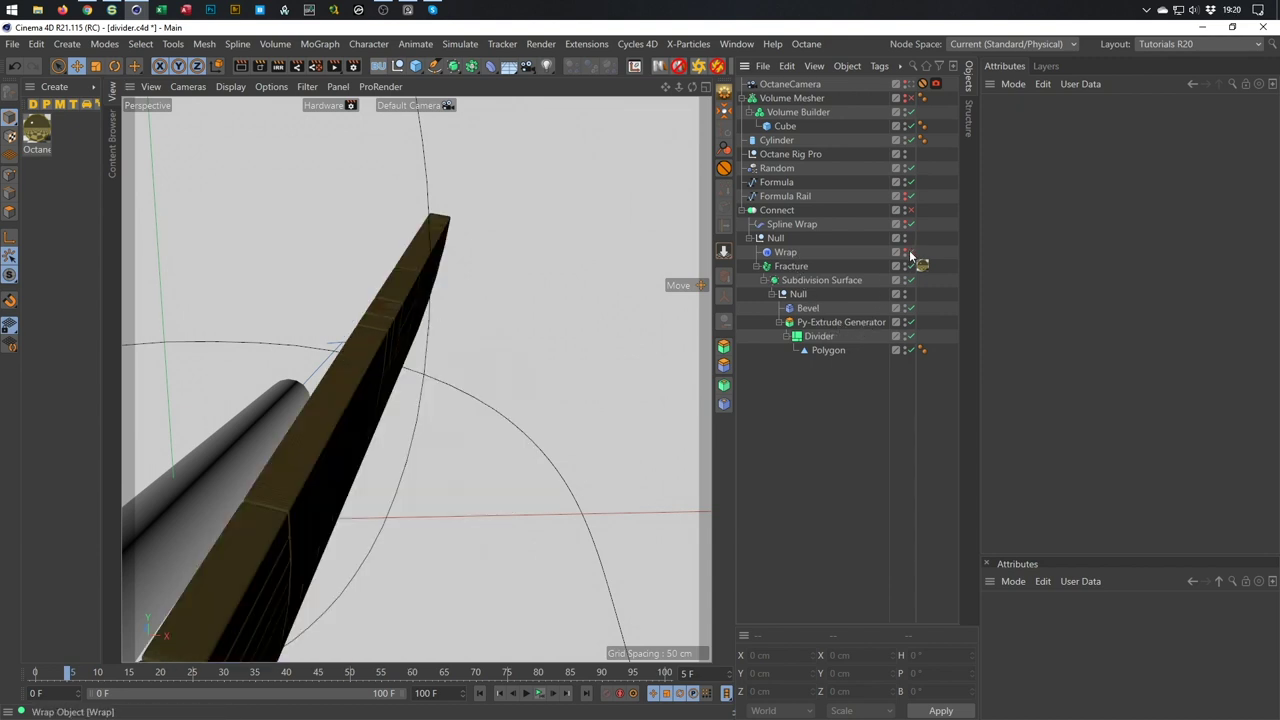
left_click(910, 253)
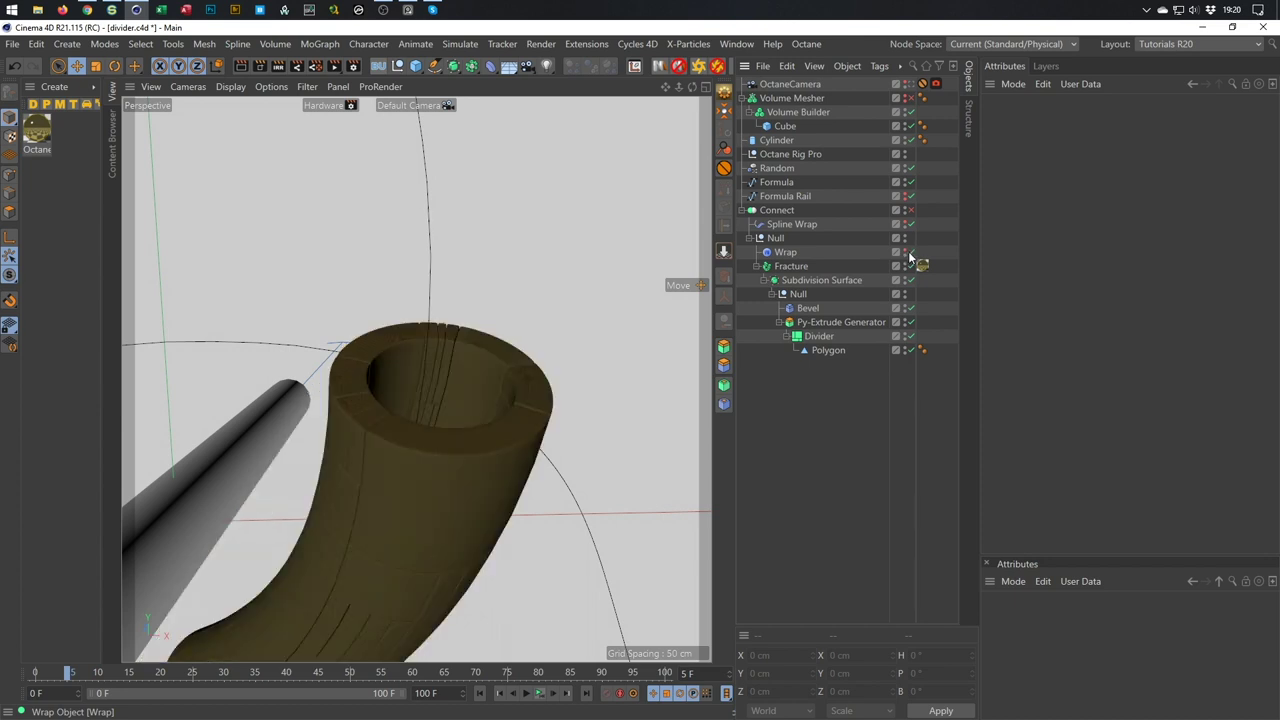
left_click(777, 239)
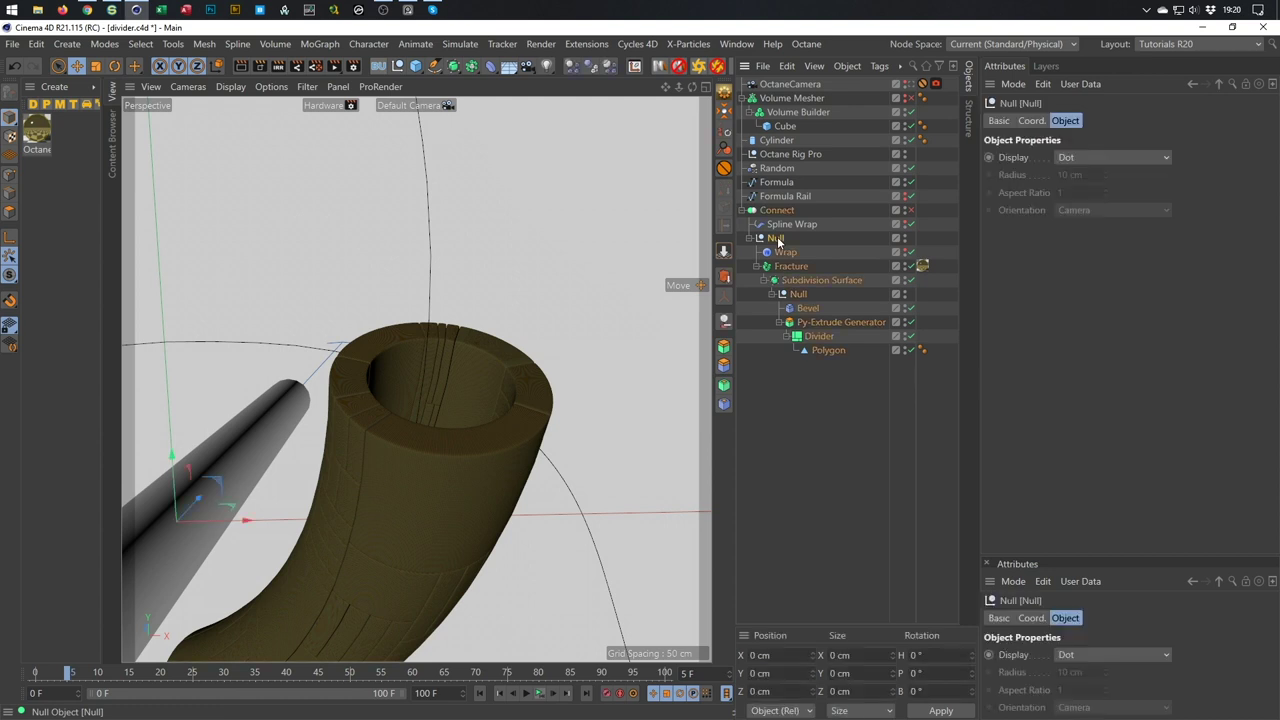
left_click(799, 225)
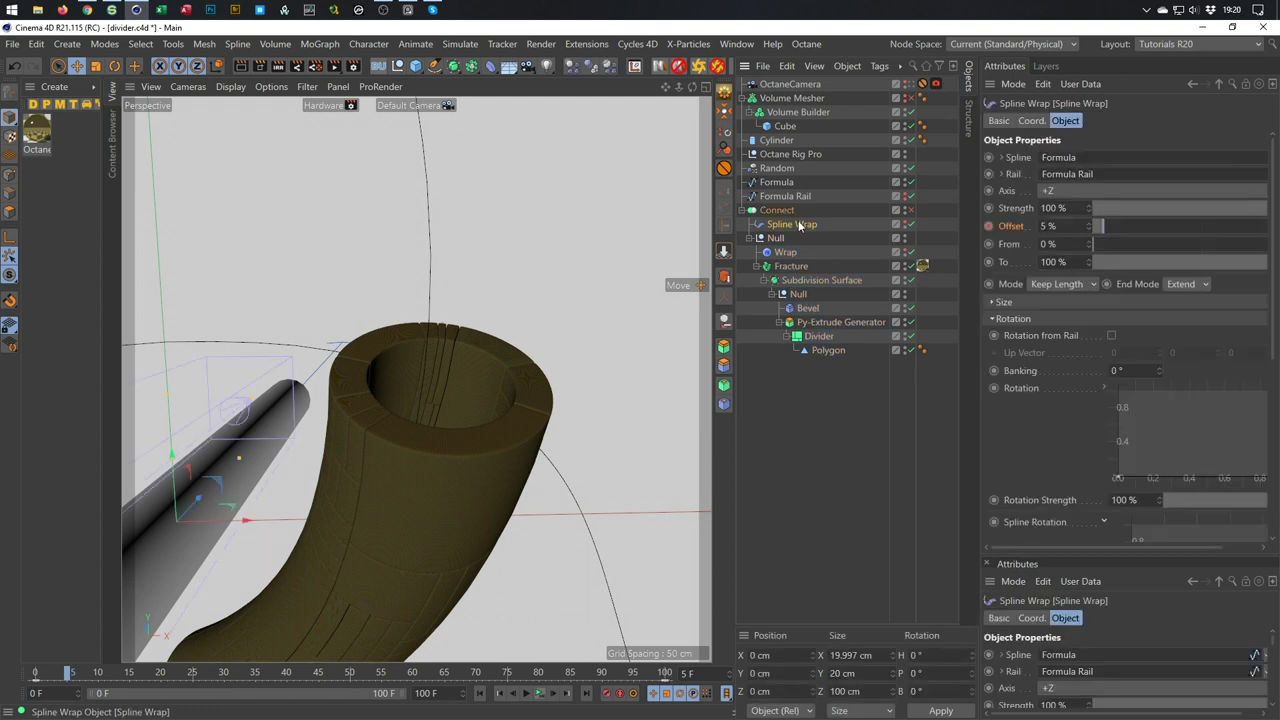
left_click(910, 225)
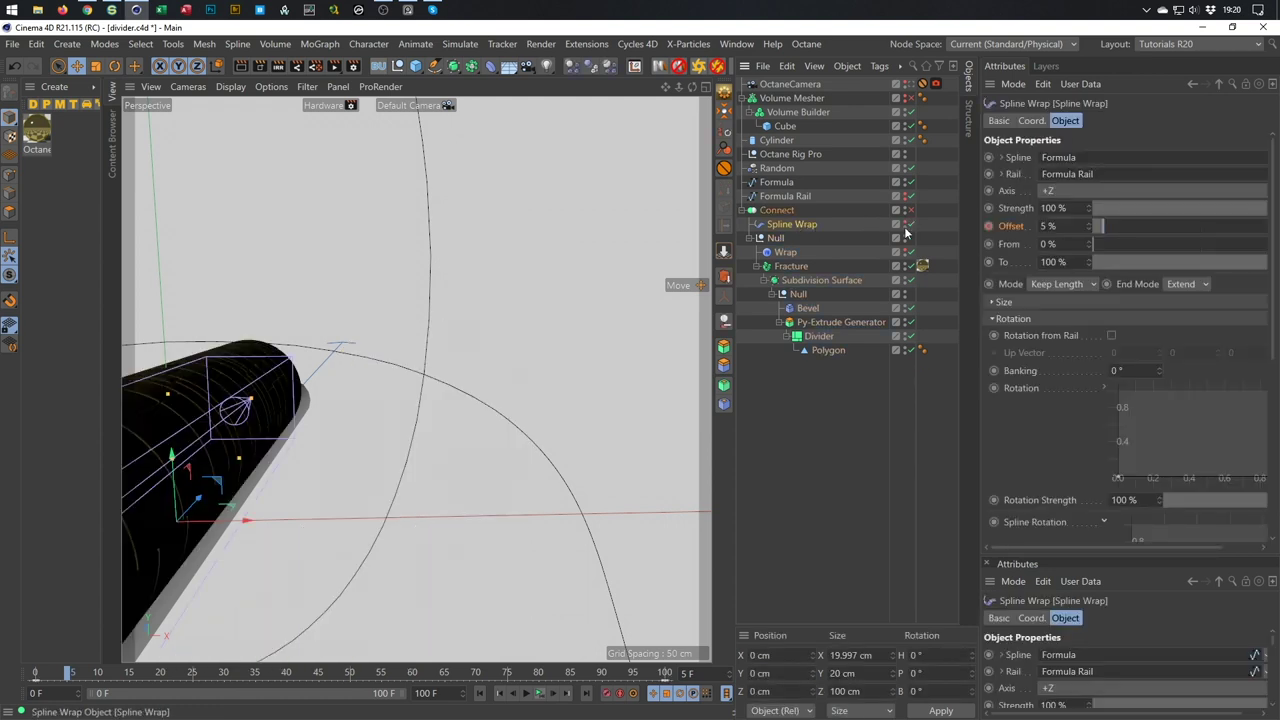
left_click(908, 226)
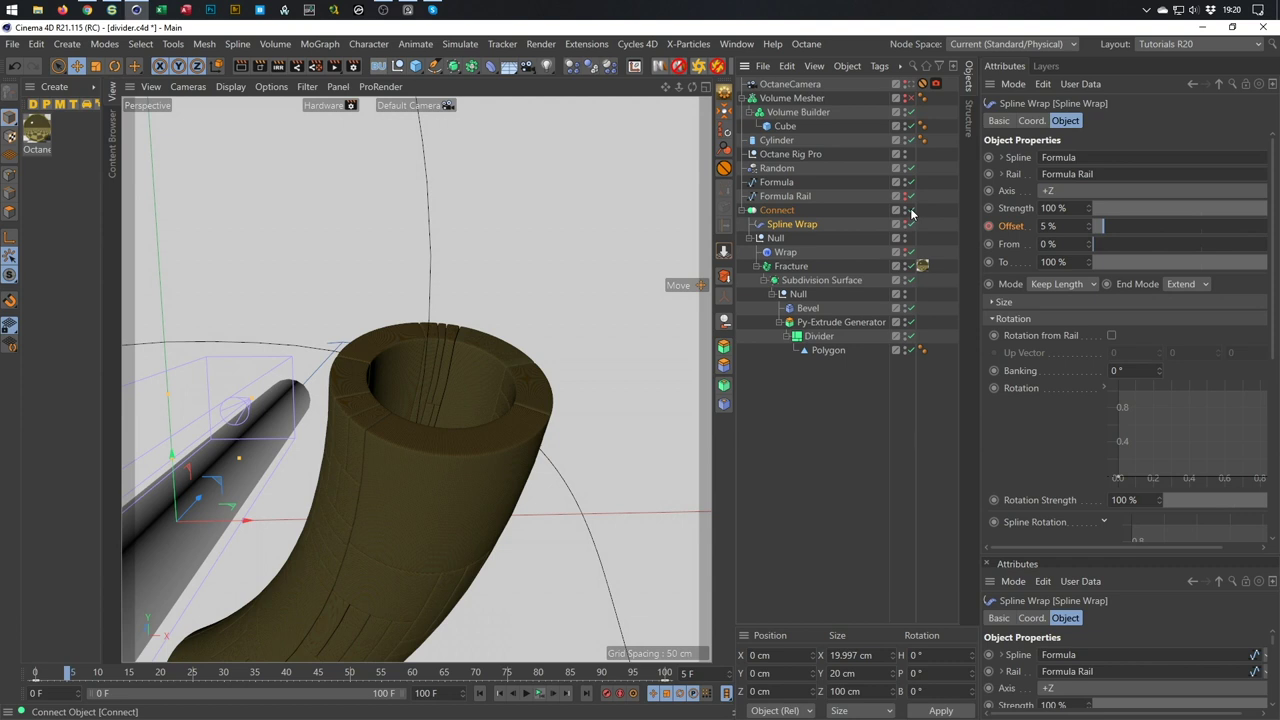
left_click(908, 211)
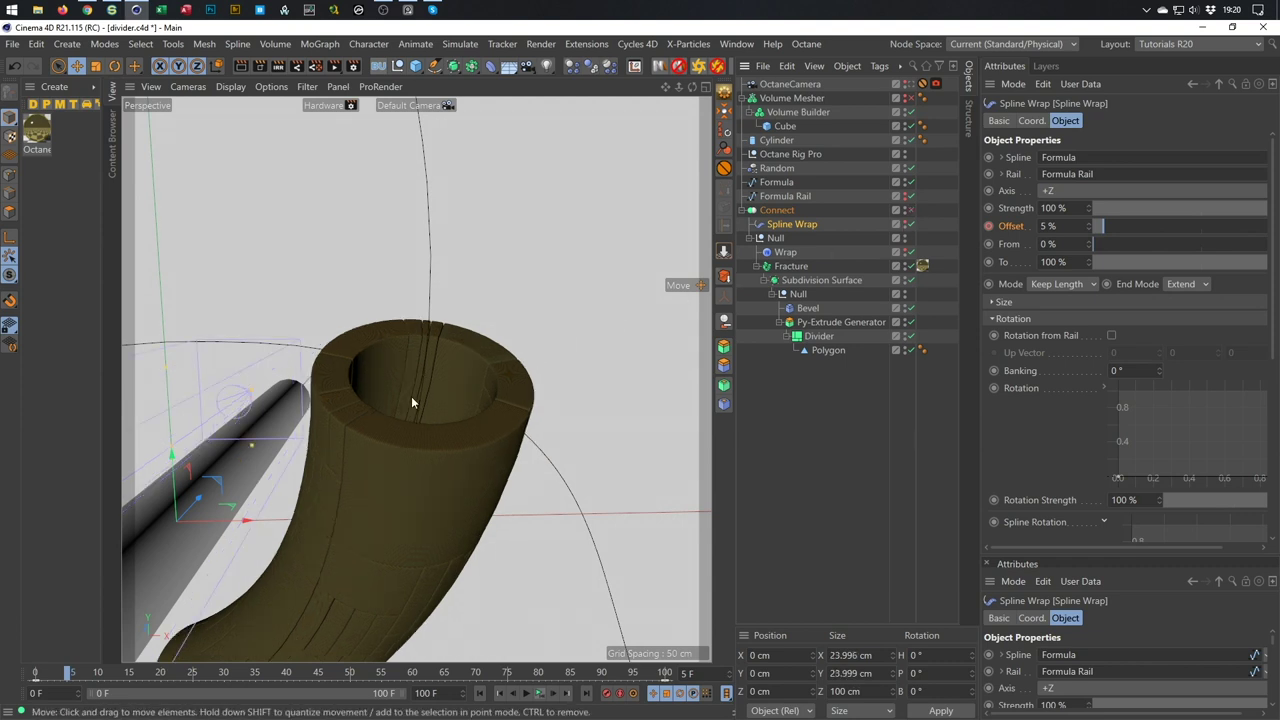
left_click_drag(416, 397, 424, 368, "alt")
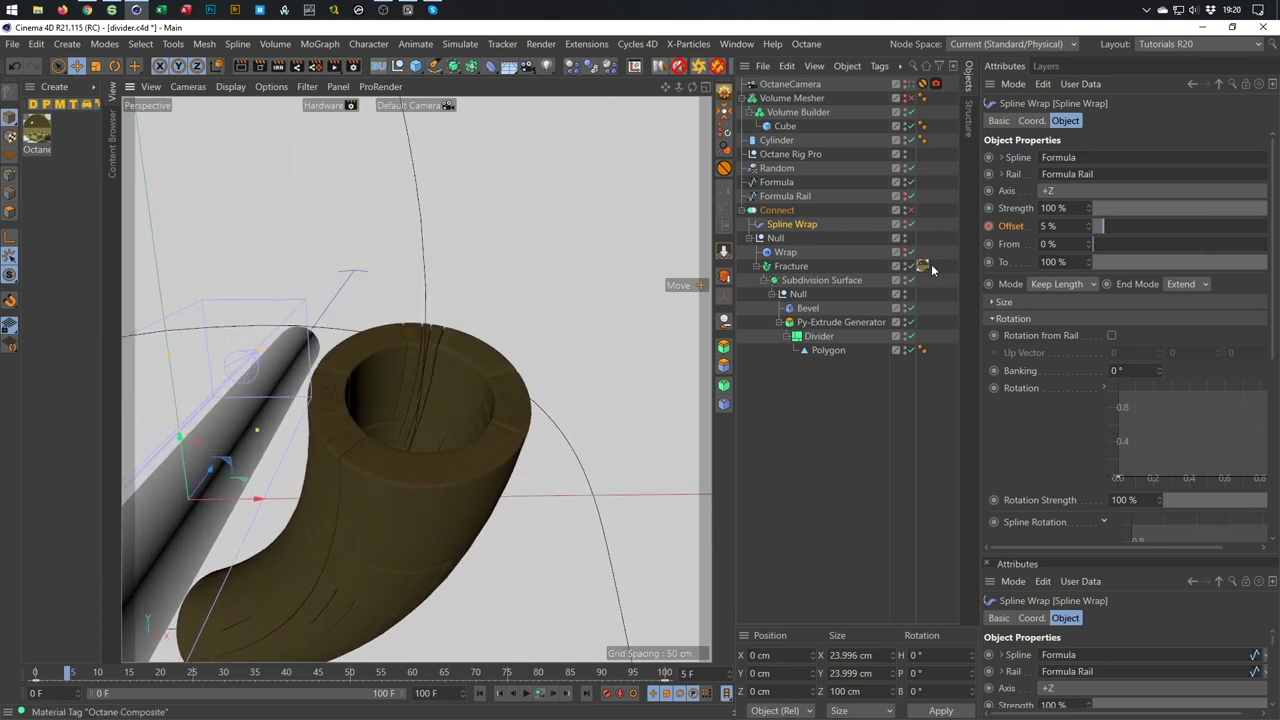
Disable the Connect object and re-enable the Volume Mesher.
left_click(910, 210)
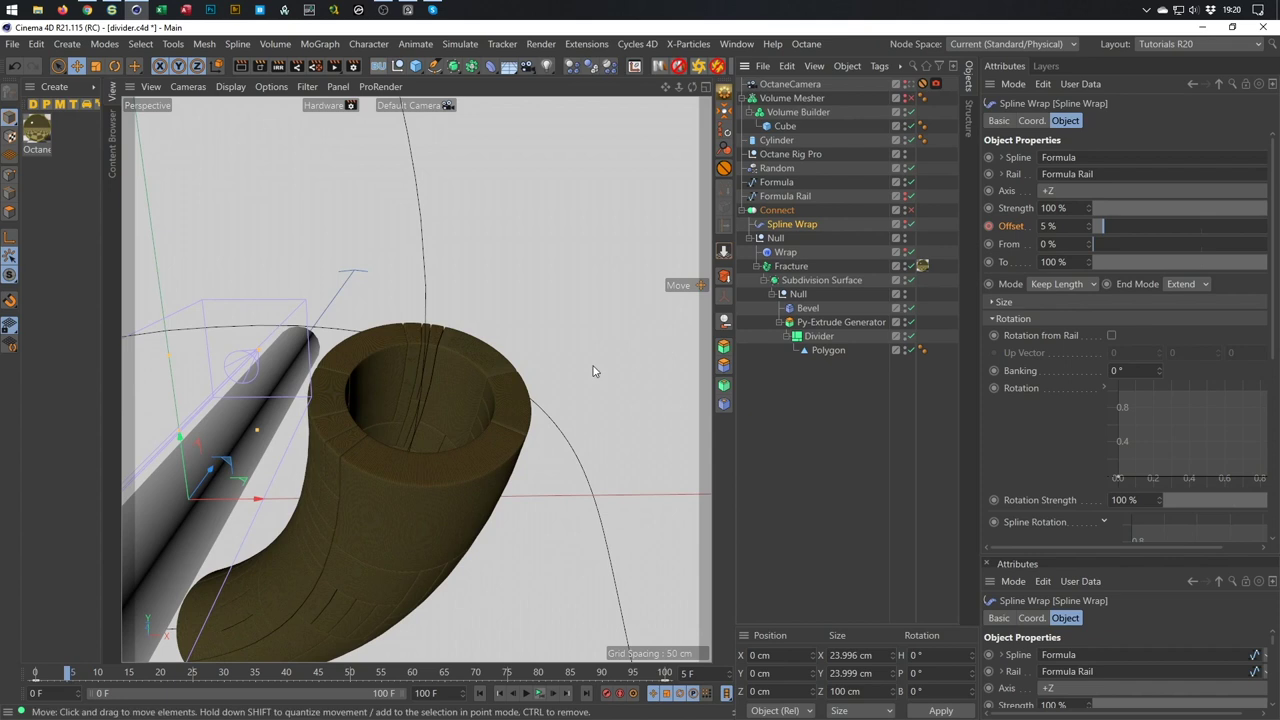
left_click_drag(403, 439, 375, 493, "alt")
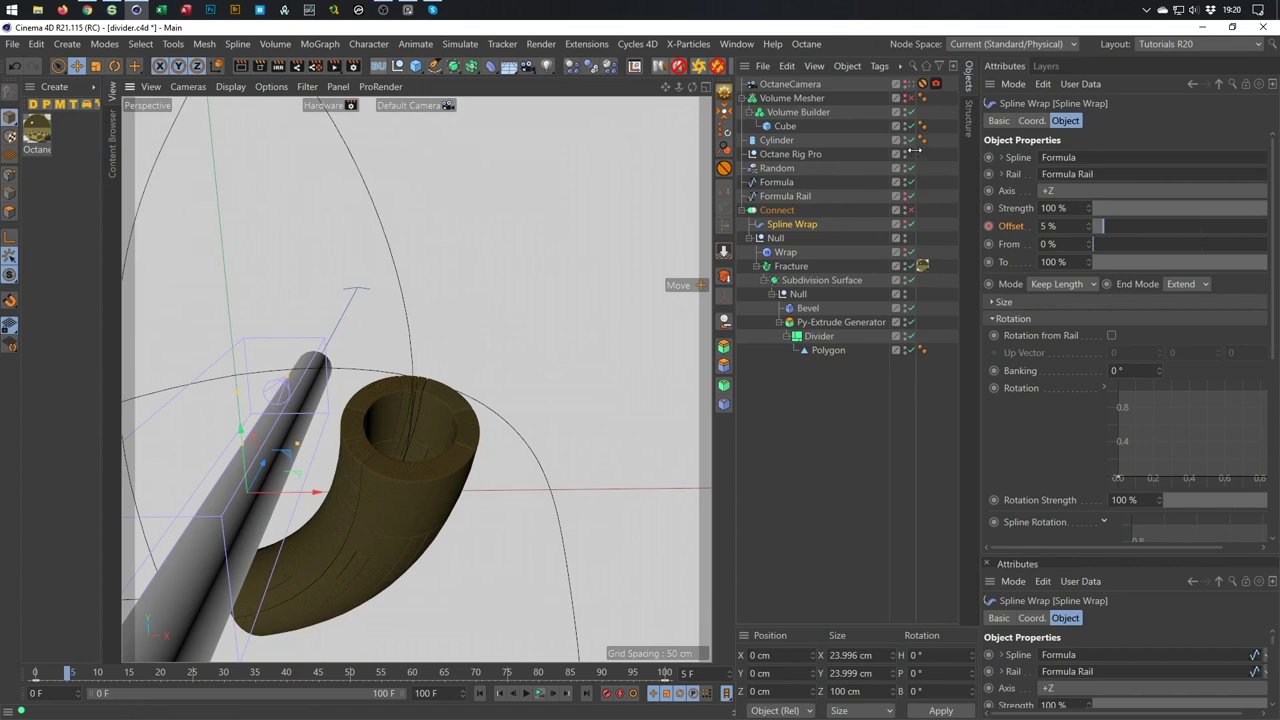
left_click(909, 99)
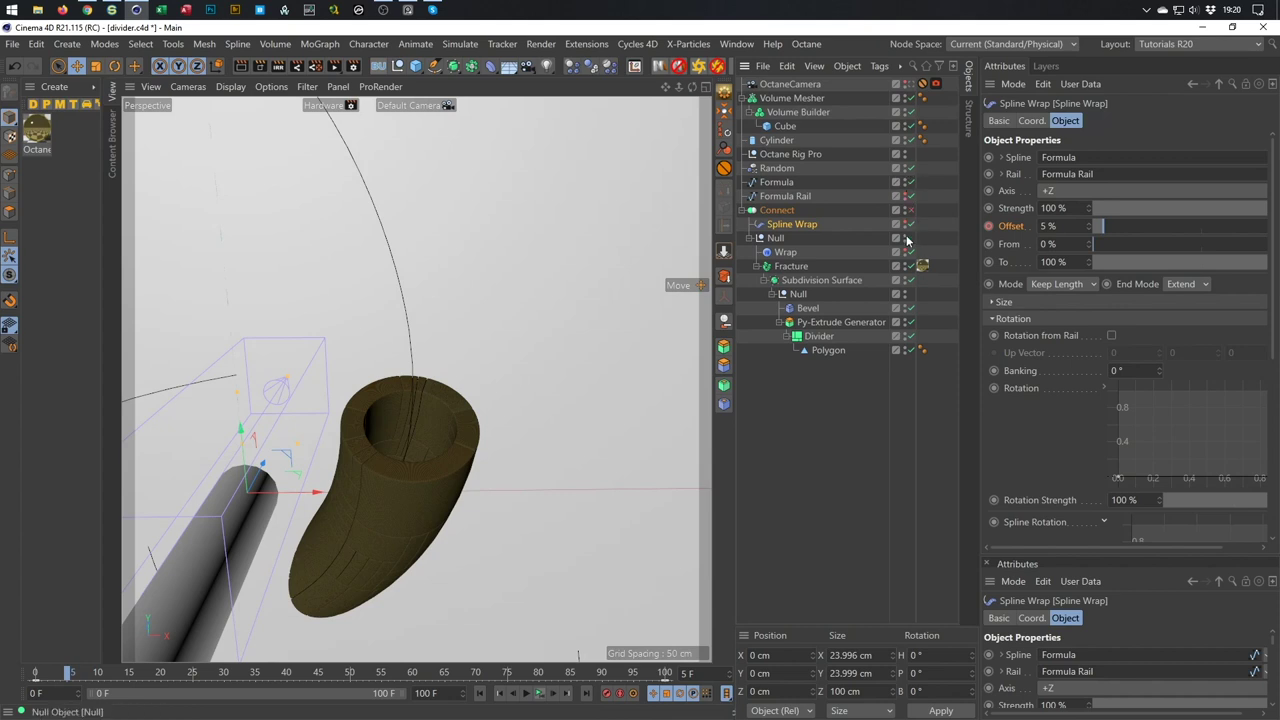
Copy the Spline Wrap onto the Cylinder and set its mode to Fit Spline.
left_click(778, 141)
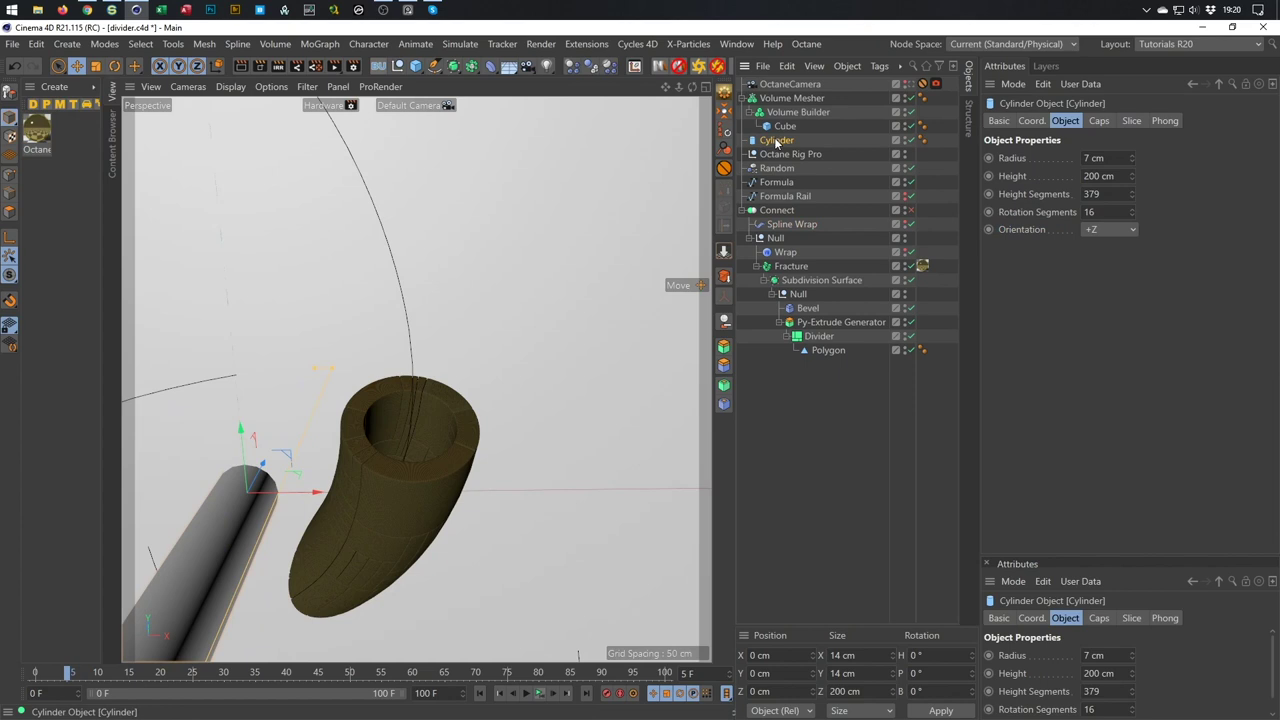
left_click(779, 227)
left_click_drag(779, 226, 786, 146, "ctrl")
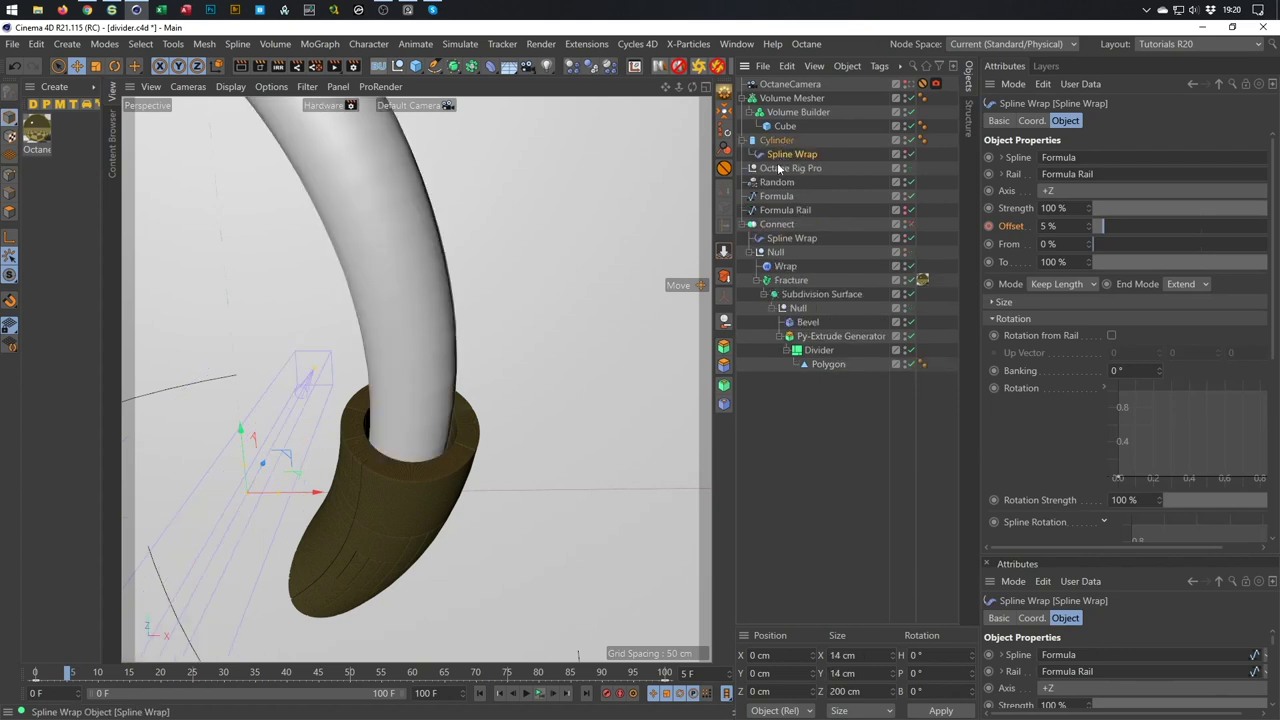
left_click_drag(390, 453, 403, 444, "alt")
scroll(403, 444, "down", 5)
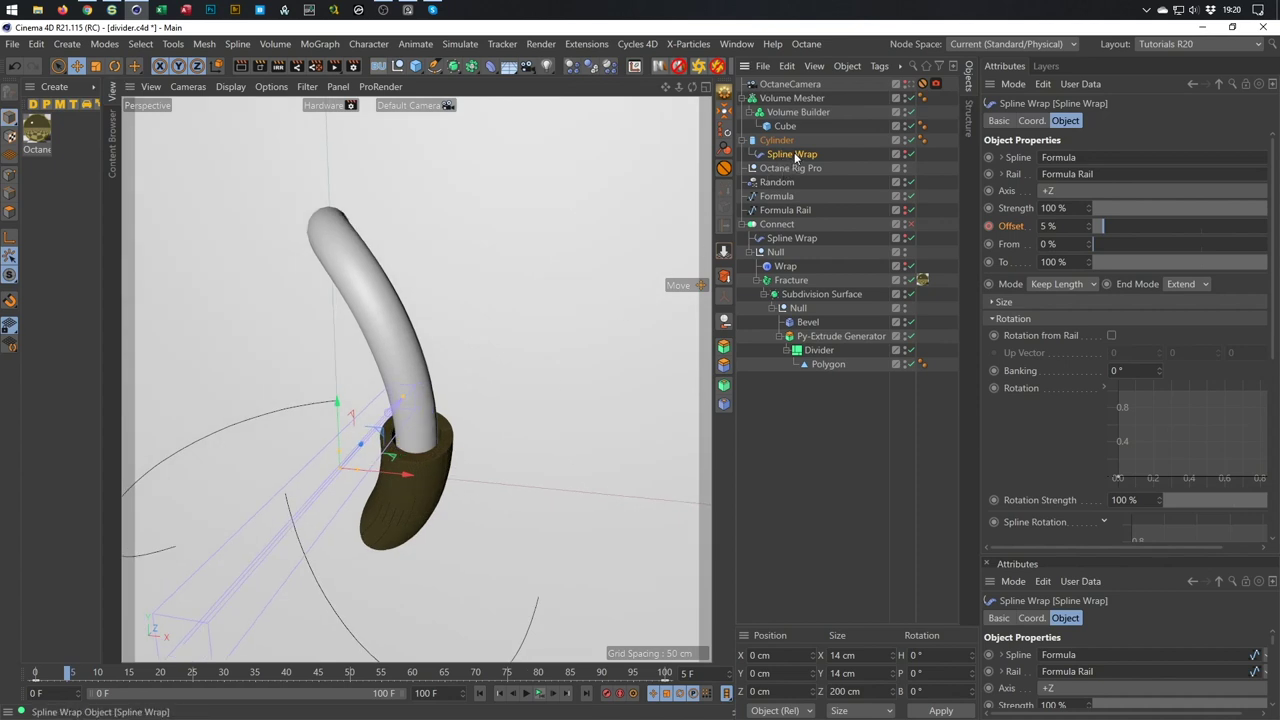
left_click(1074, 285)
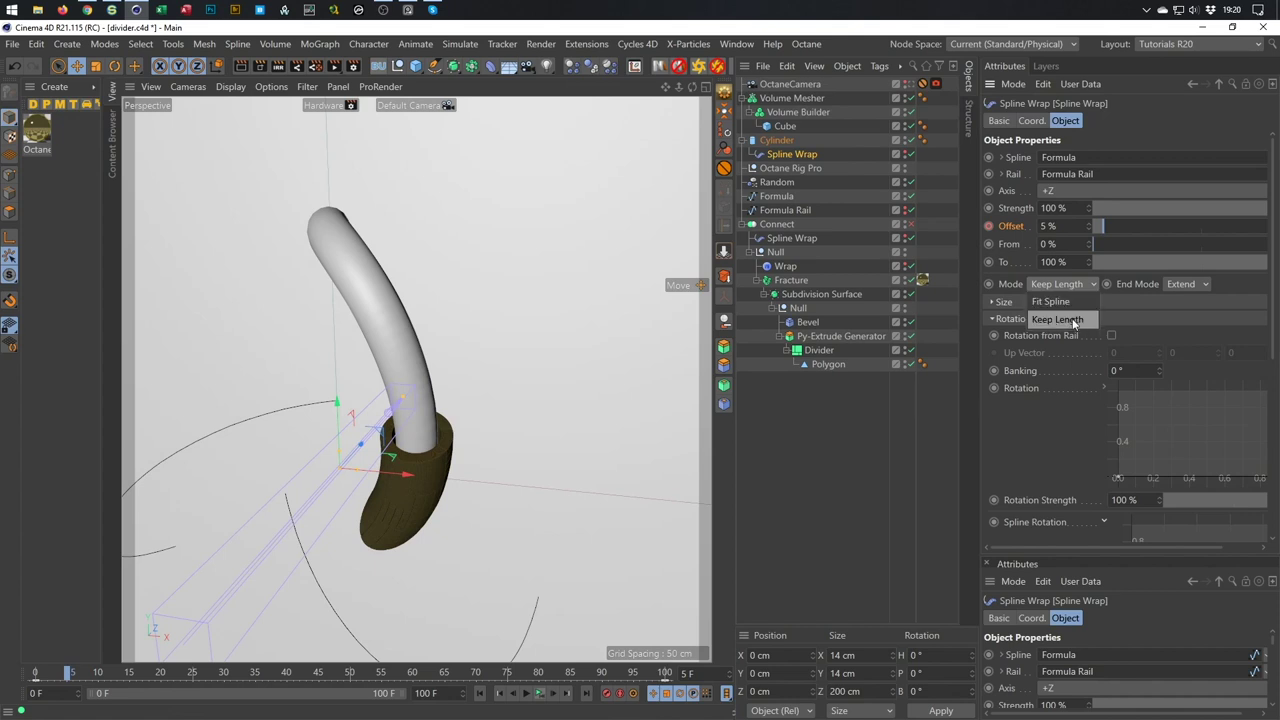
left_click(1075, 301)
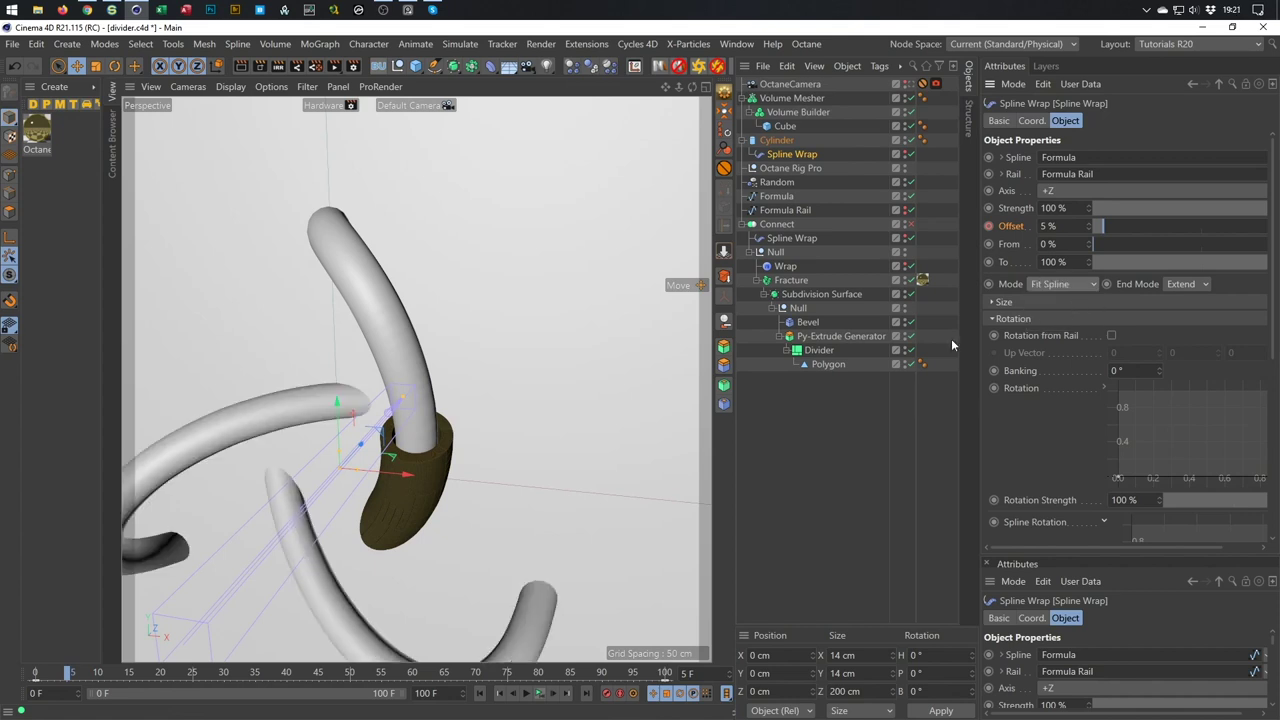
left_click_drag(375, 328, 344, 302, "alt")
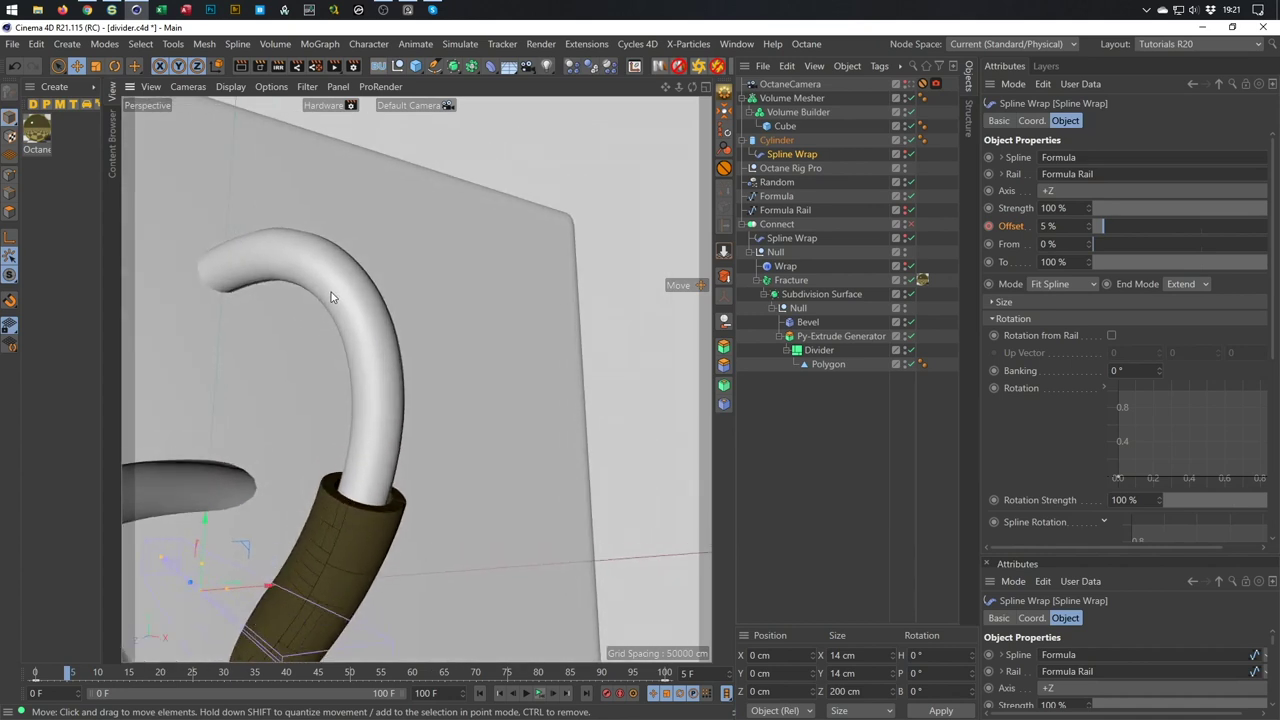
Activate the Bridge tool with the M~B shortcut.
key("m")
key("Escape")
key("m")
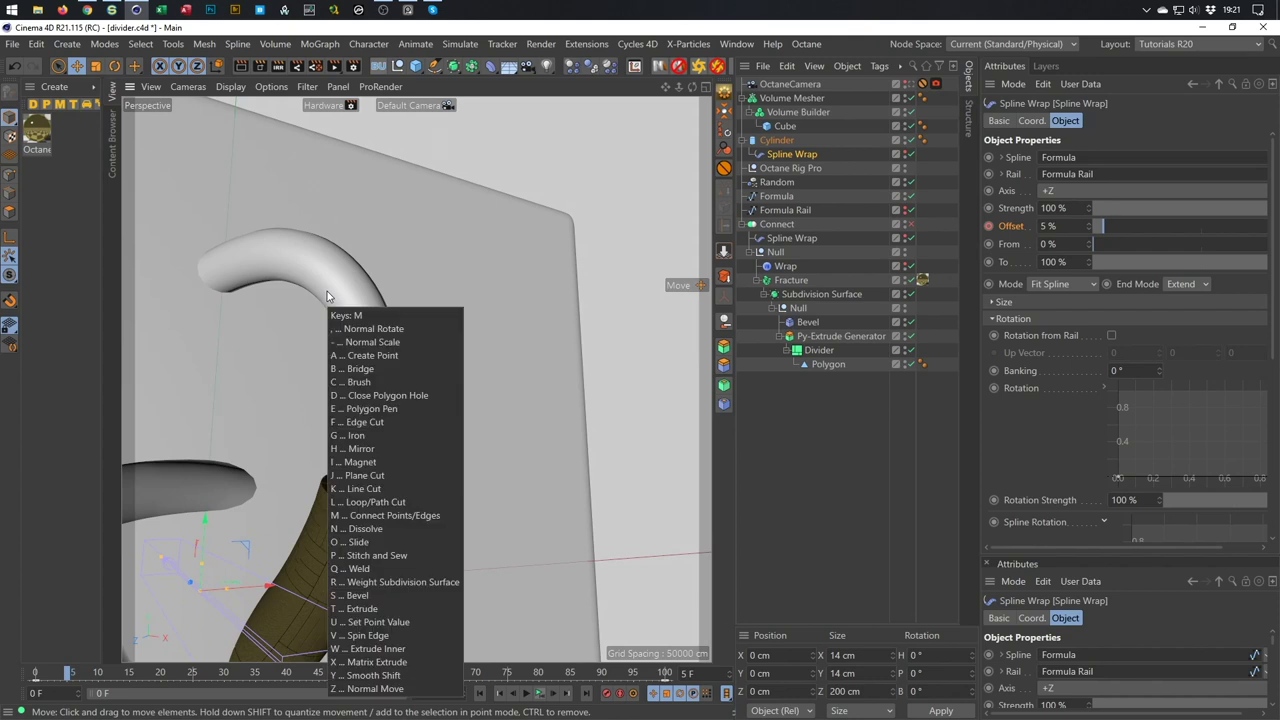
key("Escape")
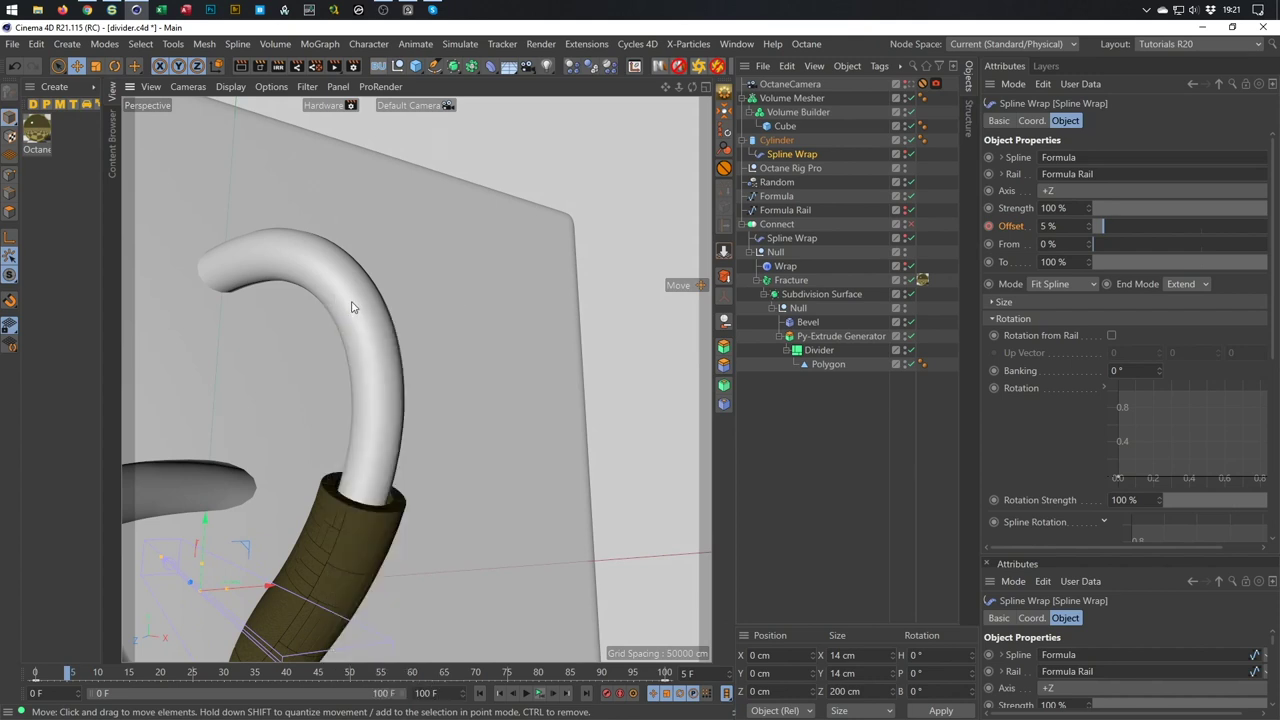
key("m")
key("b")
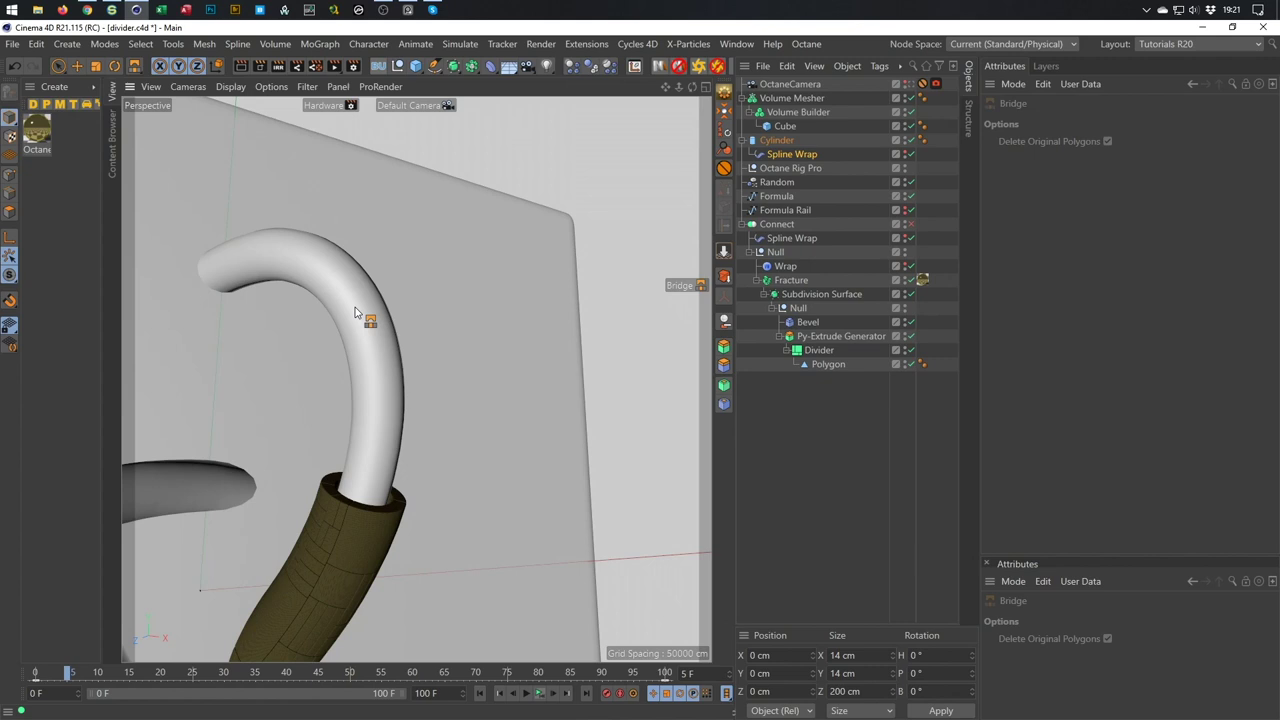
Toggle wireframe lines on and off (N~B, N~A) and orbit around the brown tube.
key("n")
key("b")
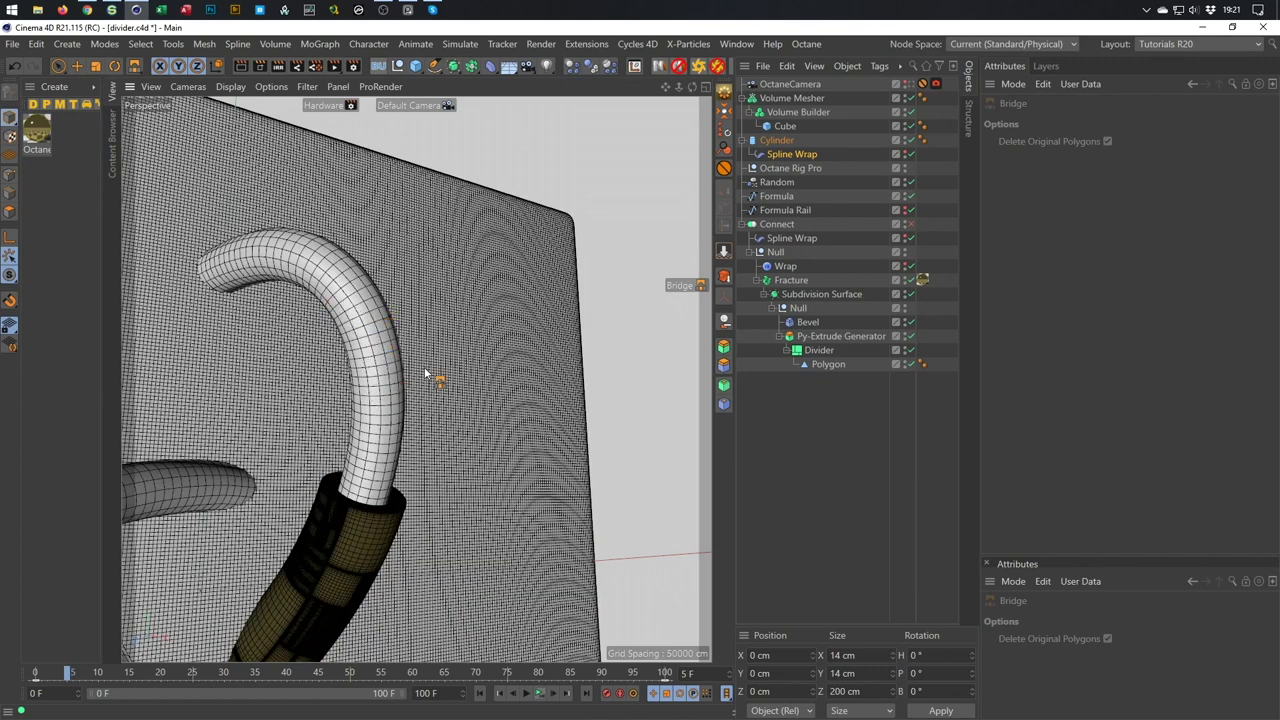
key("n")
key("a")
mouse_move(449, 349)
left_mouse_down("alt")
mouse_move(366, 397)
mouse_move(437, 386)
mouse_move(492, 350)
left_mouse_up("alt")
scroll(386, 400, "up", 5)
mouse_move(387, 427)
left_mouse_down("alt")
mouse_move(428, 428)
mouse_move(411, 458)
mouse_move(423, 449)
mouse_move(390, 415)
mouse_move(383, 452)
left_mouse_up("alt")
scroll(410, 438, "up", 3)
scroll(382, 434, "down", 2)
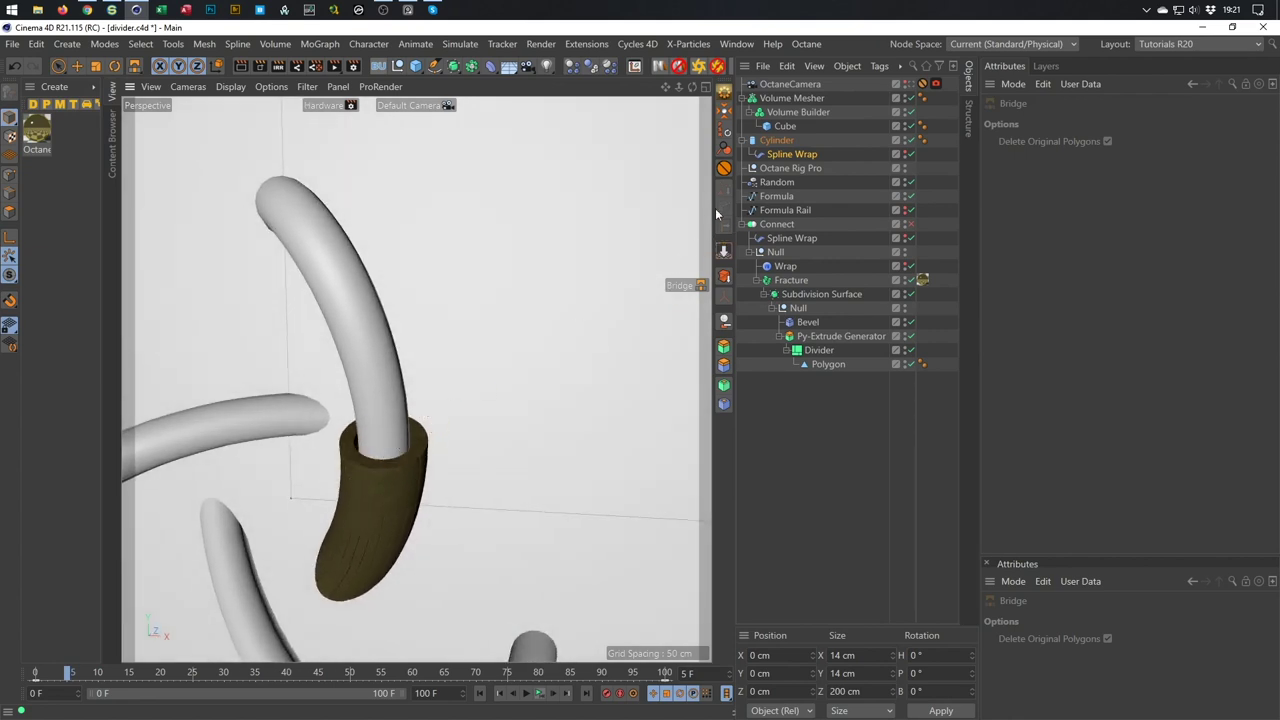
Move the Cylinder into the Subtract New Folder below SDF Dilate and Erode, then inspect the holes.
left_click(776, 141)
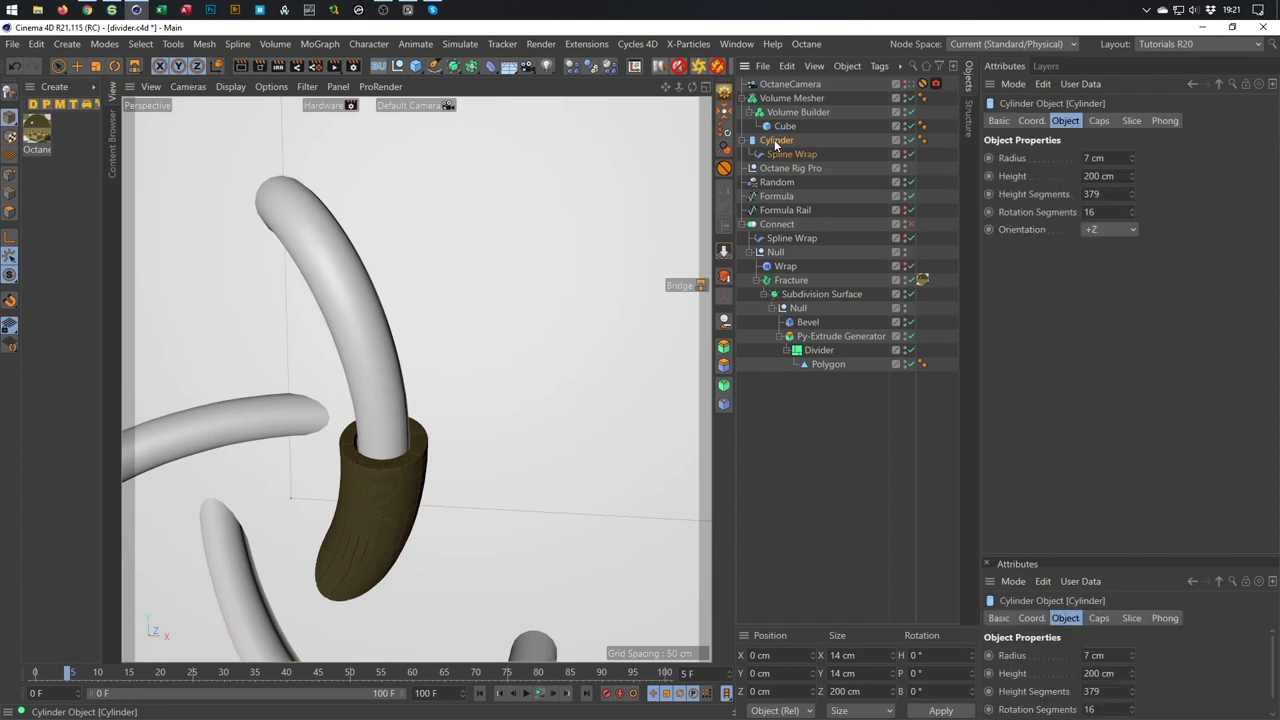
left_click_drag(776, 142, 790, 134)
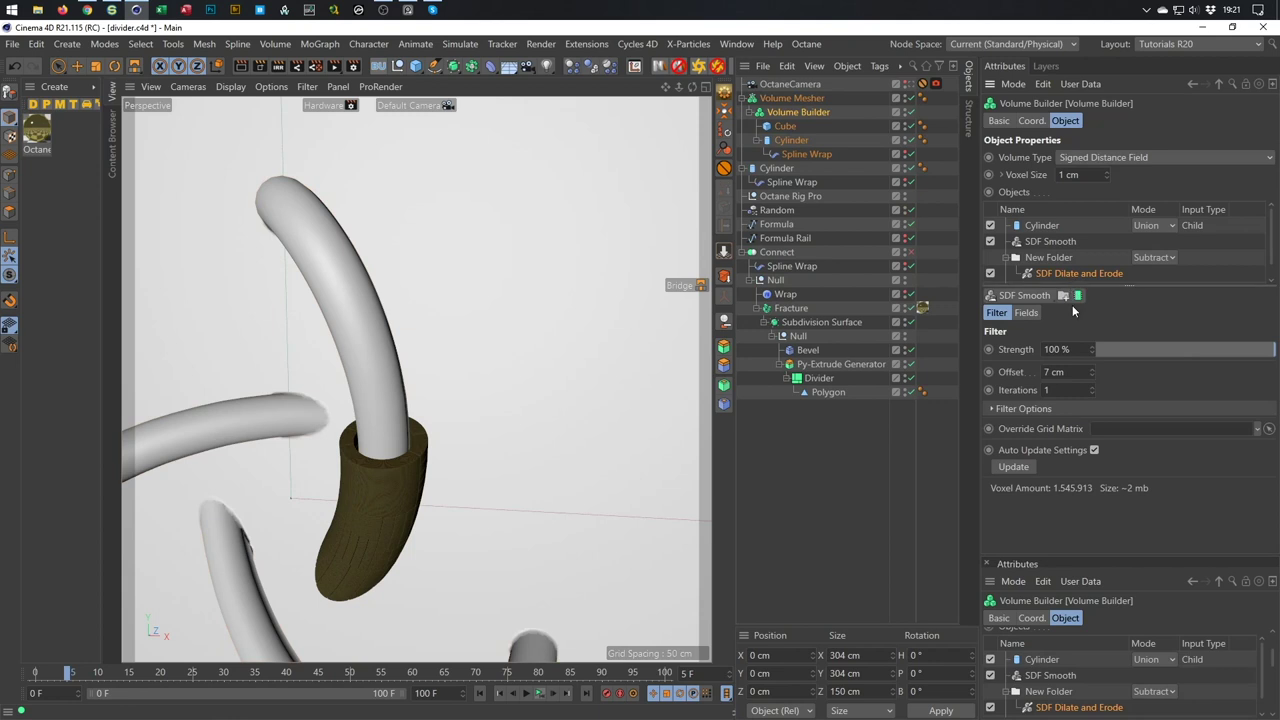
left_click_drag(1131, 289, 1131, 332)
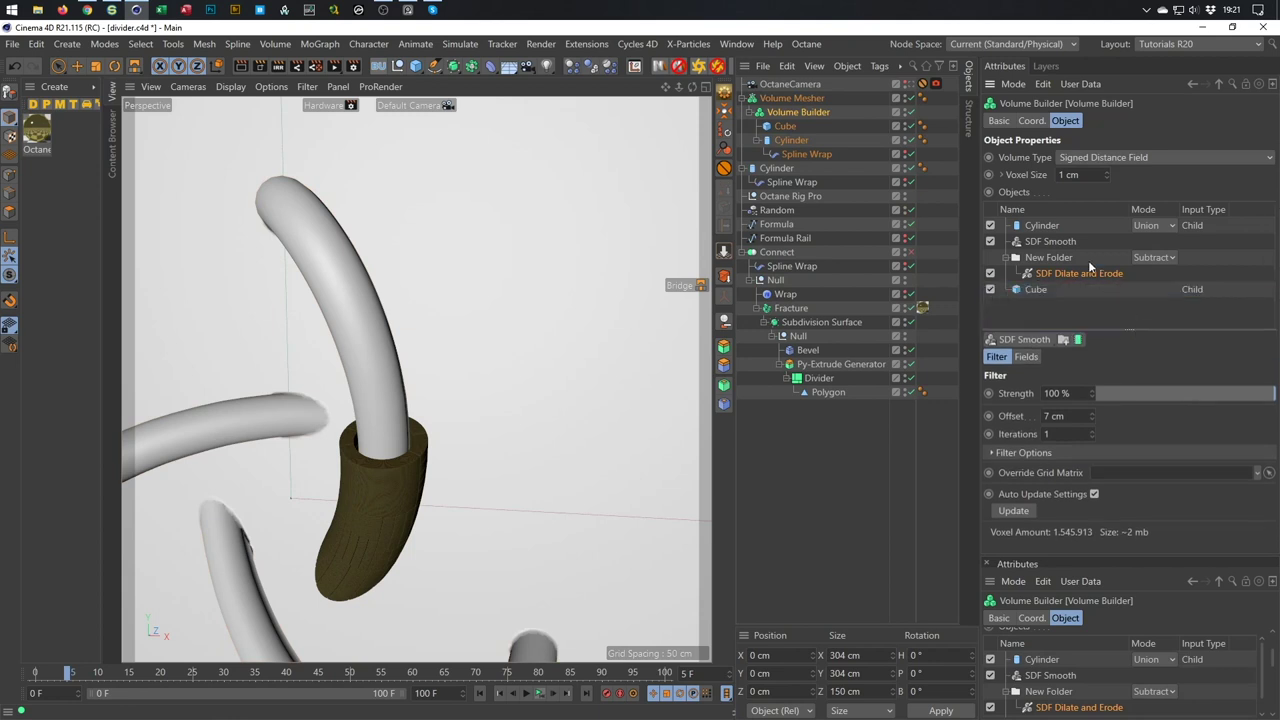
left_click_drag(1047, 226, 1067, 278)
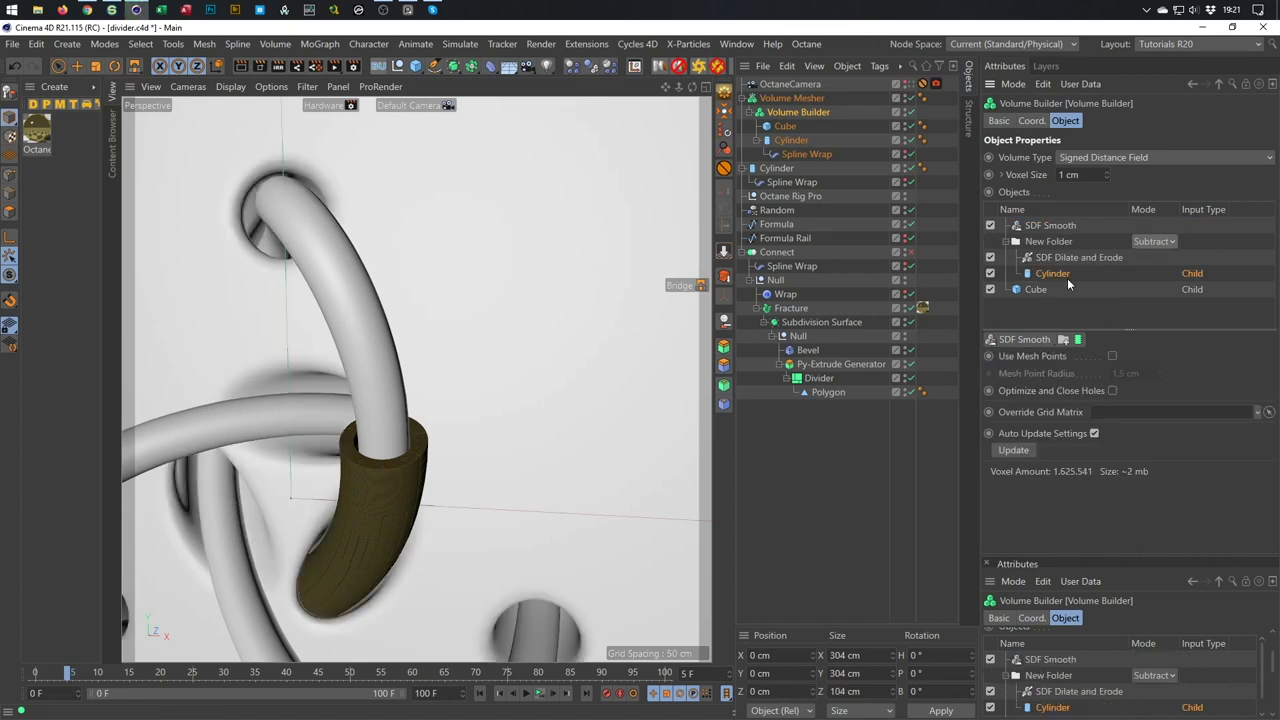
left_click_drag(389, 357, 378, 304, "alt")
left_click_drag(257, 432, 403, 451, "alt")
scroll(336, 462, "up", 8)
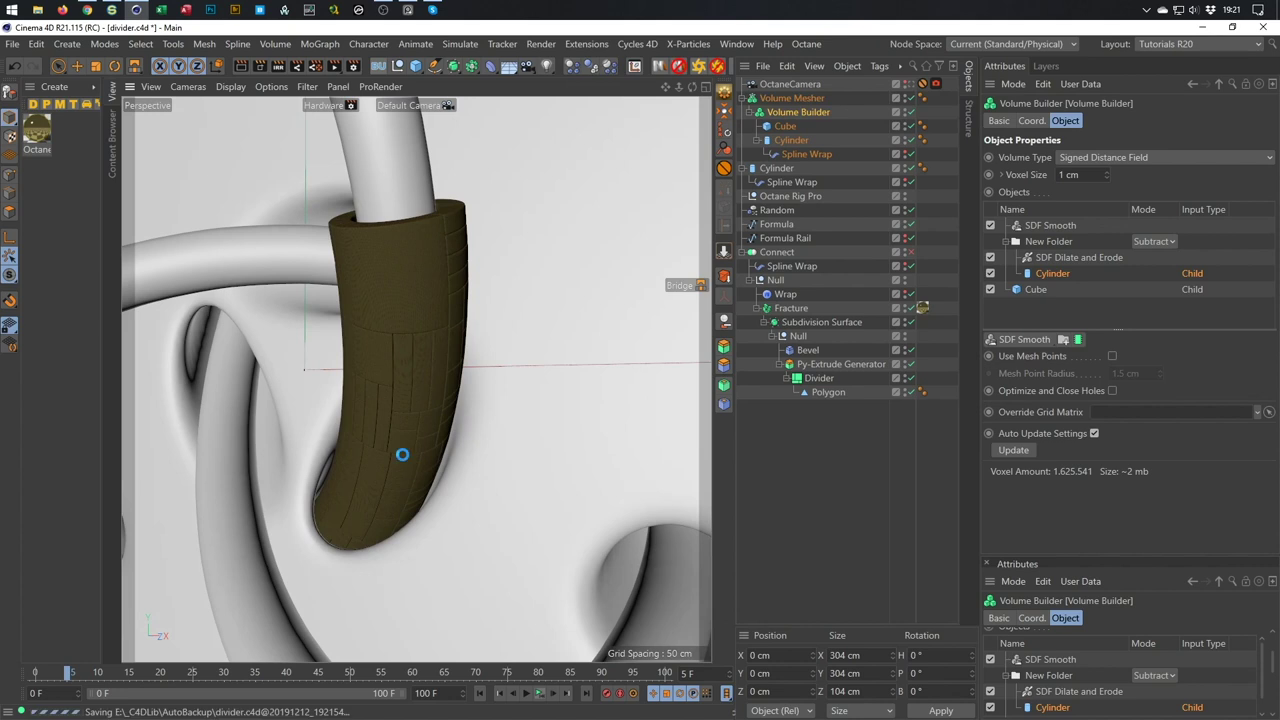
Raise the SDF Dilate and Erode Offset to 8 cm and inspect the widened wall holes.
left_click(1060, 257)
left_click(1055, 416)
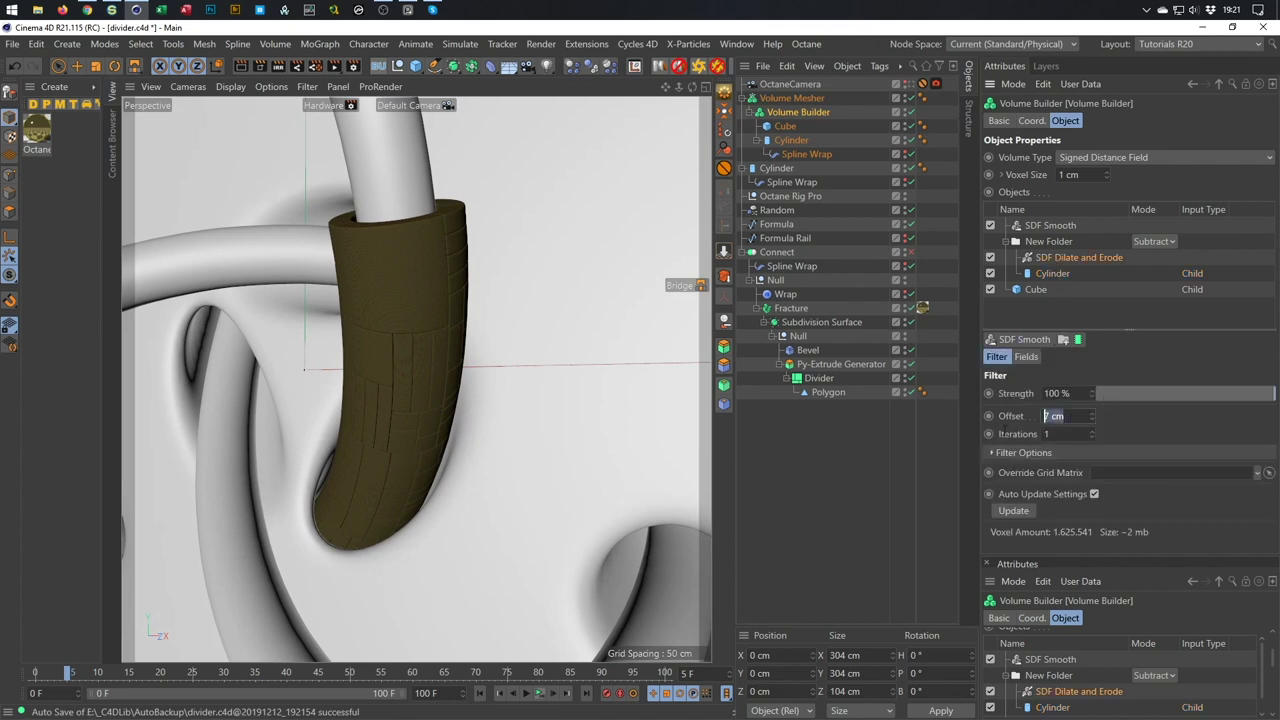
type("8")
key("Return")
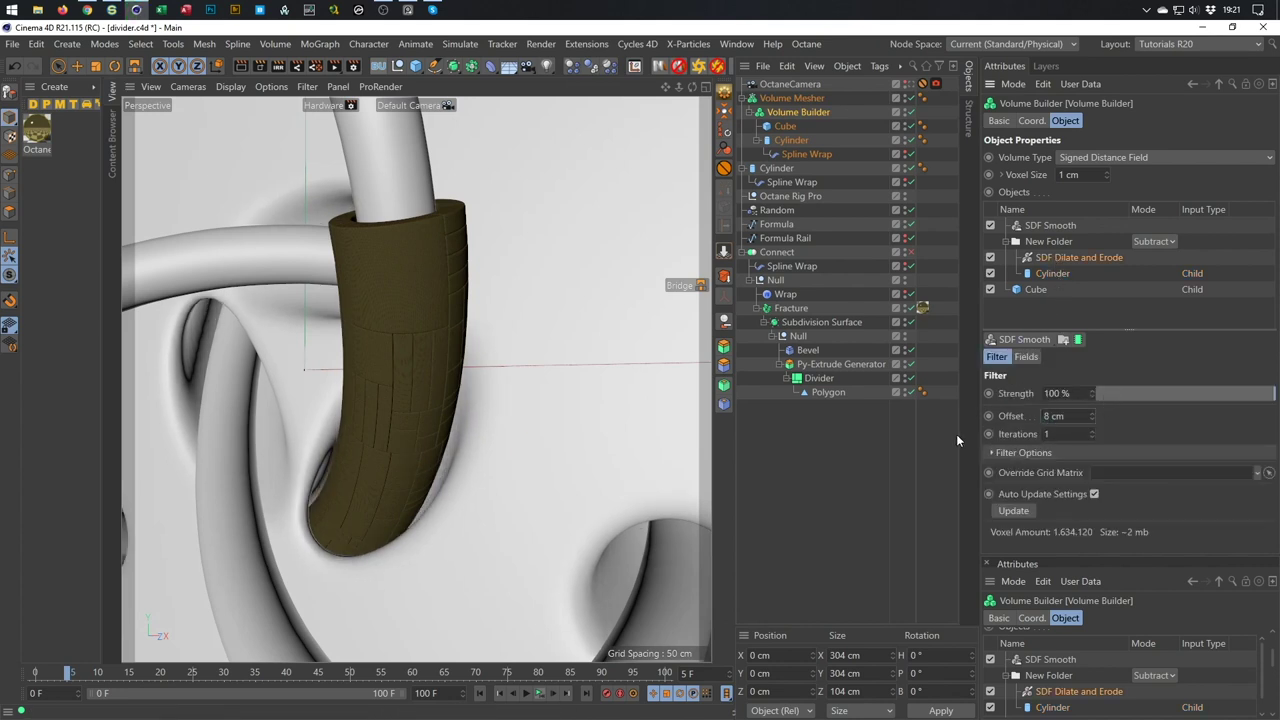
scroll(490, 510, "down", 6)
left_click_drag(437, 523, 380, 514, "alt")
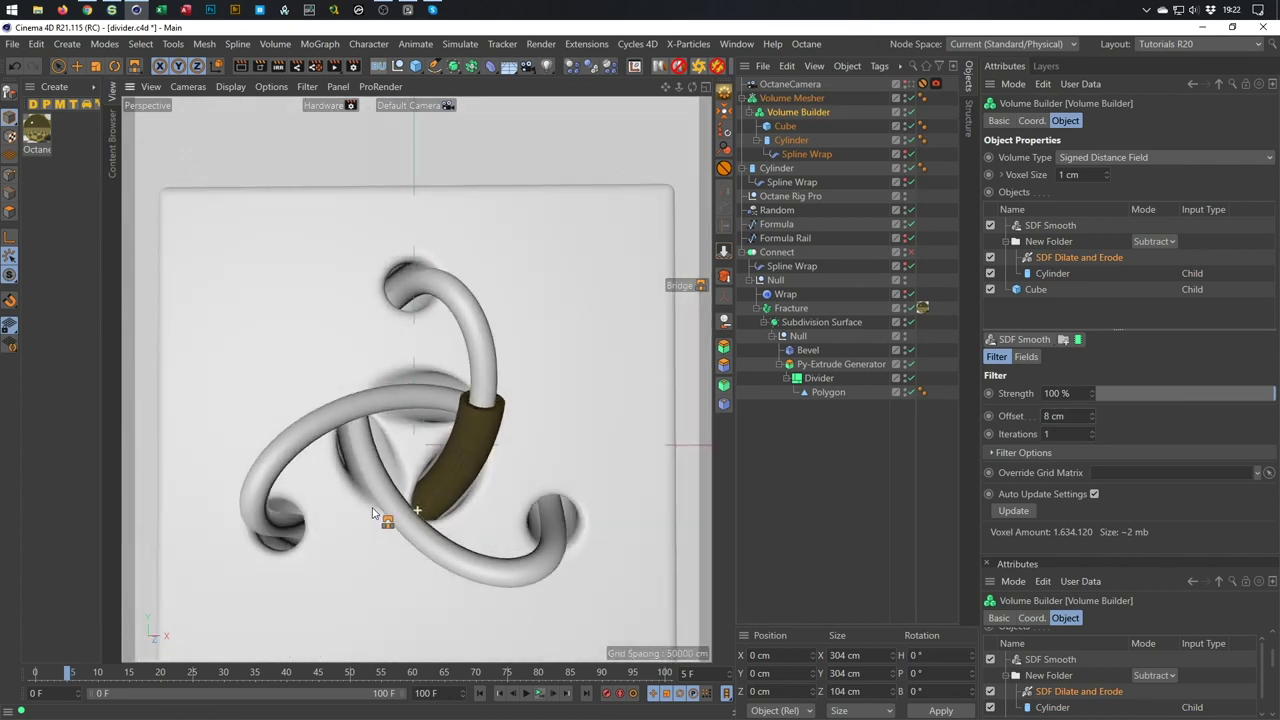
right_click_drag(374, 521, 462, 484, "alt")
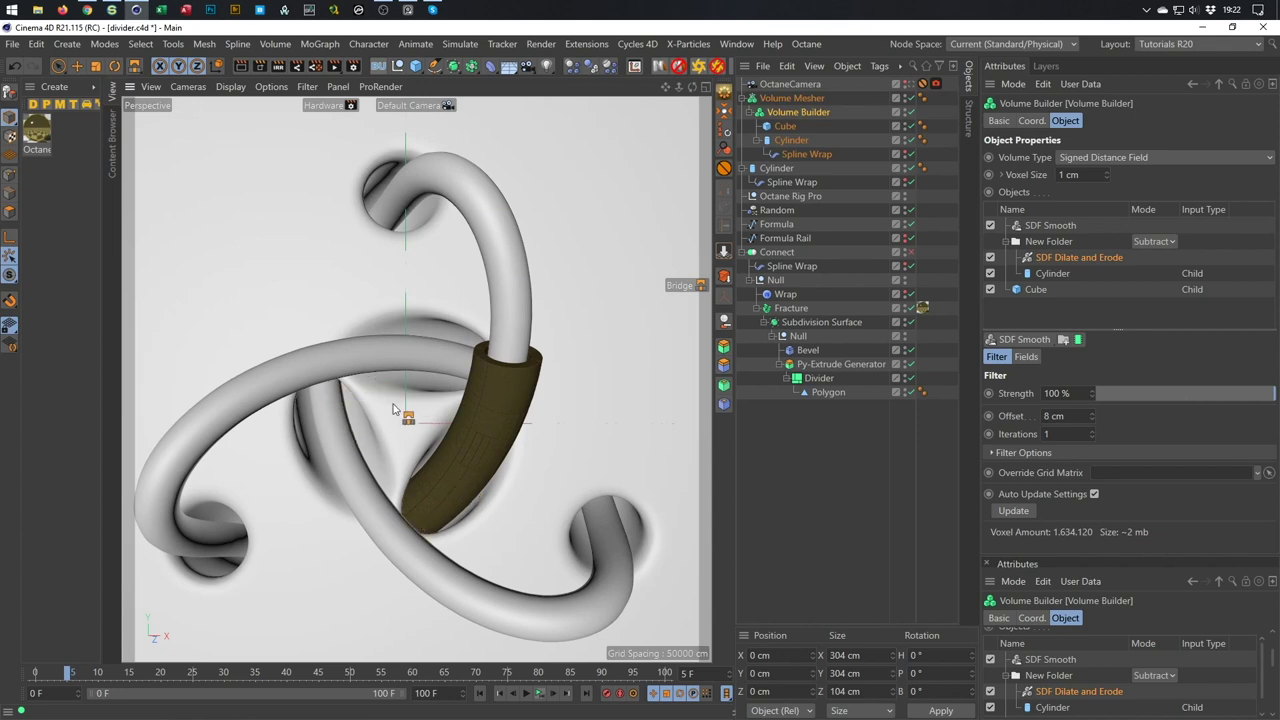
left_click_drag(367, 418, 633, 320, "alt")
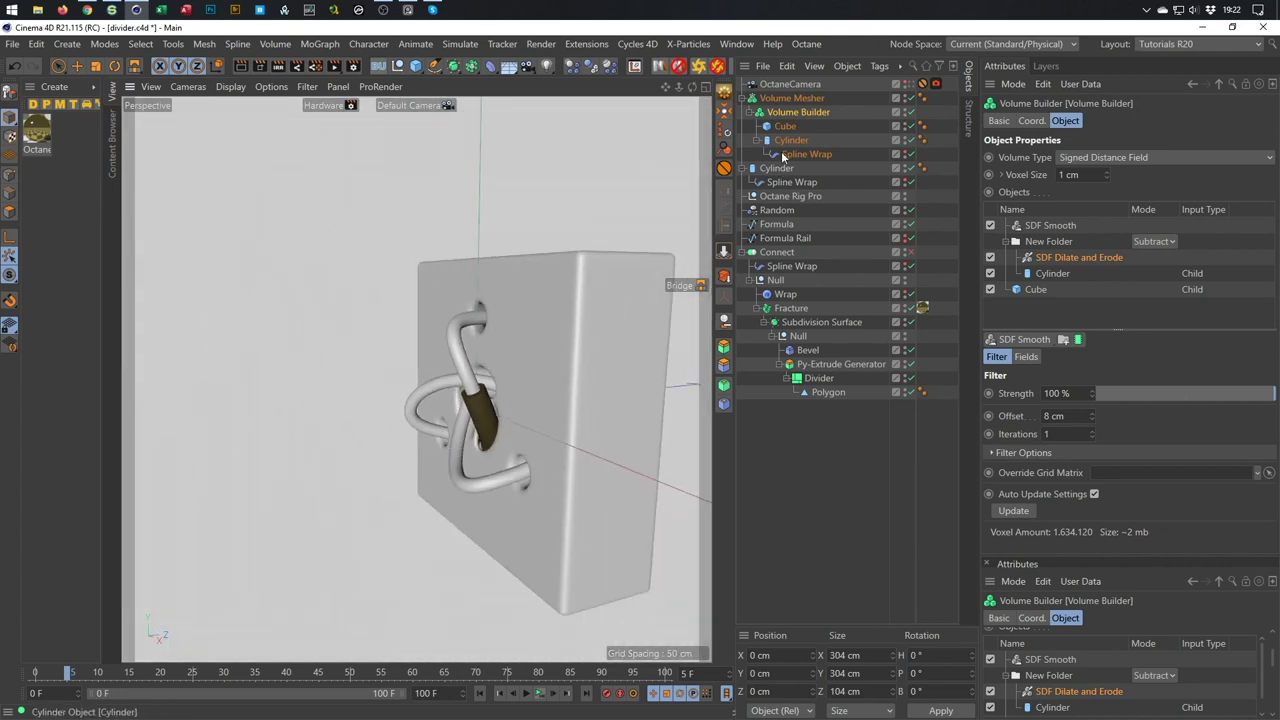
Select and frame the wall Cube, then push it along Z with the Move tool.
left_click(785, 126)
key("h")
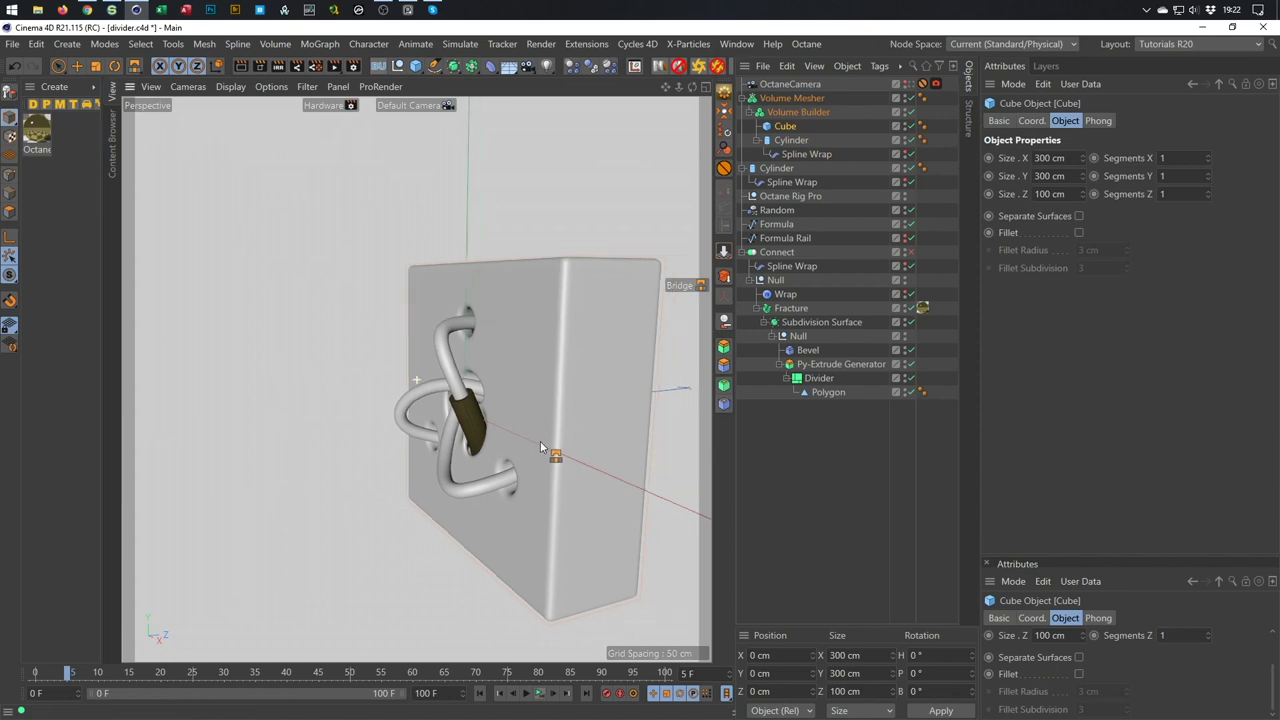
left_click(77, 66)
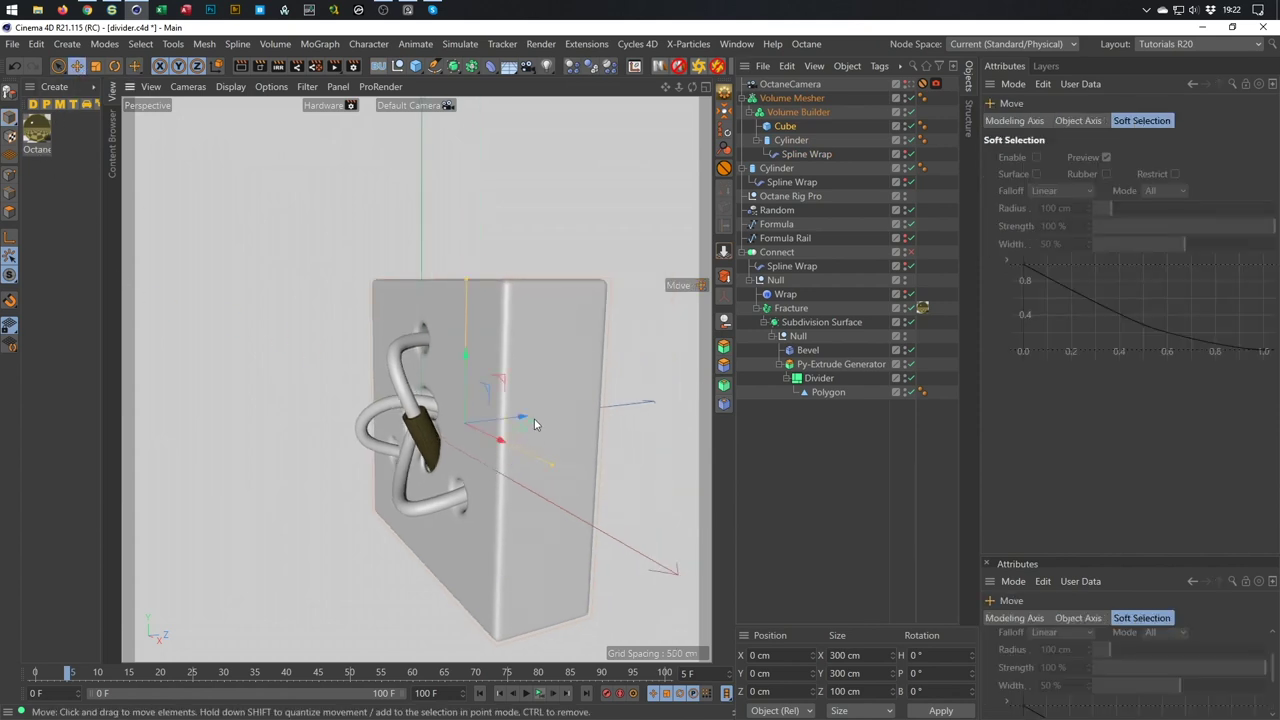
left_click_drag(521, 417, 460, 421)
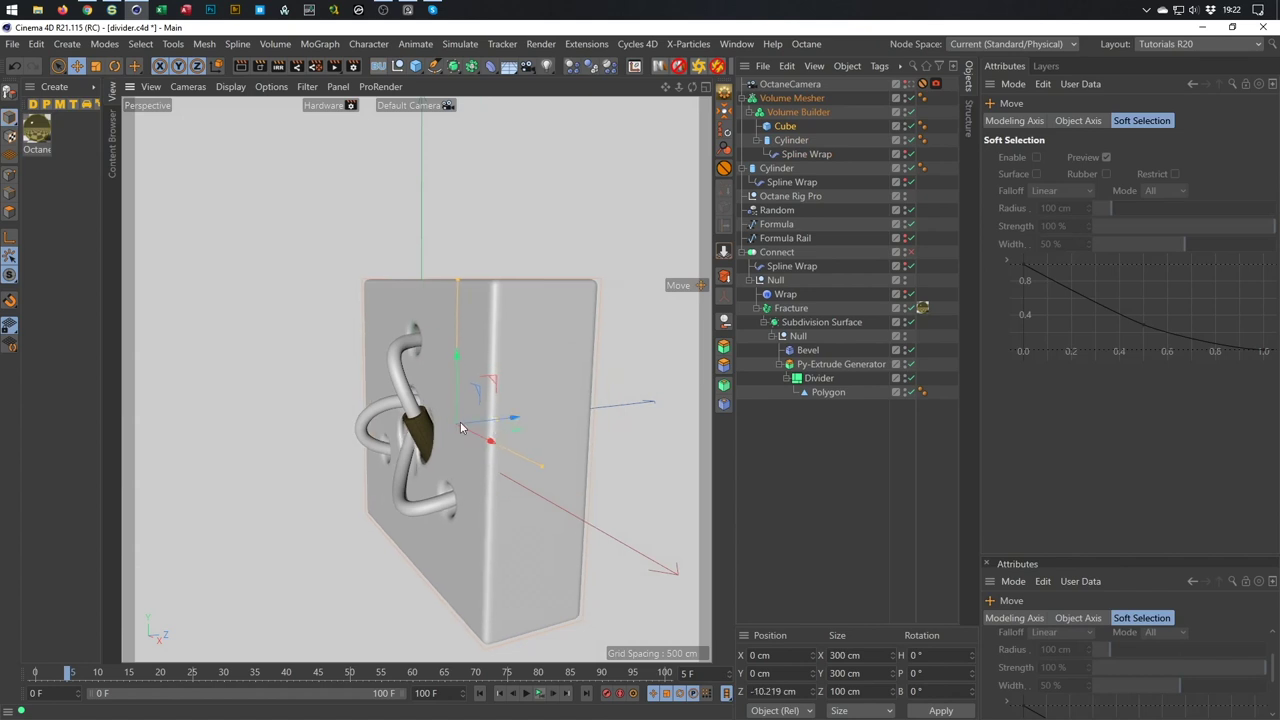
scroll(440, 424, "up", 10)
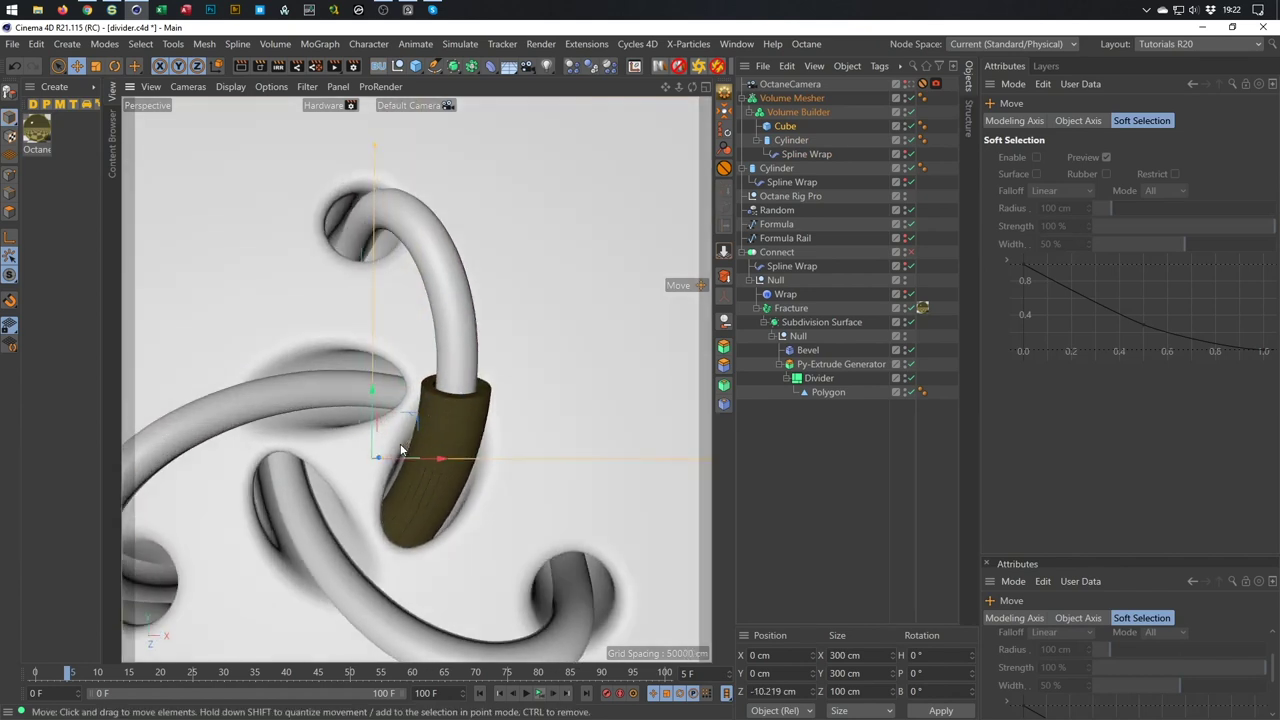
scroll(423, 451, "down", 5)
left_click_drag(446, 404, 487, 404, "alt")
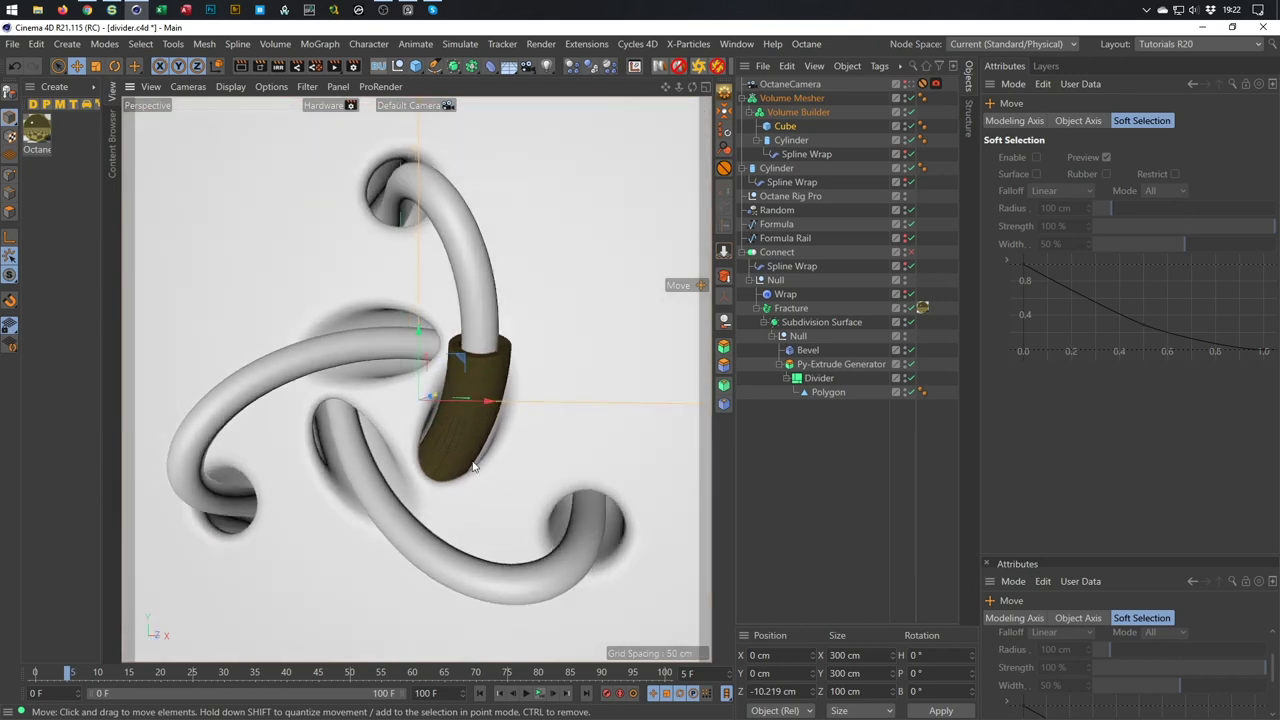
Set the Cube's Z position to 0, then -5, then finally -10 cm.
left_click(794, 129)
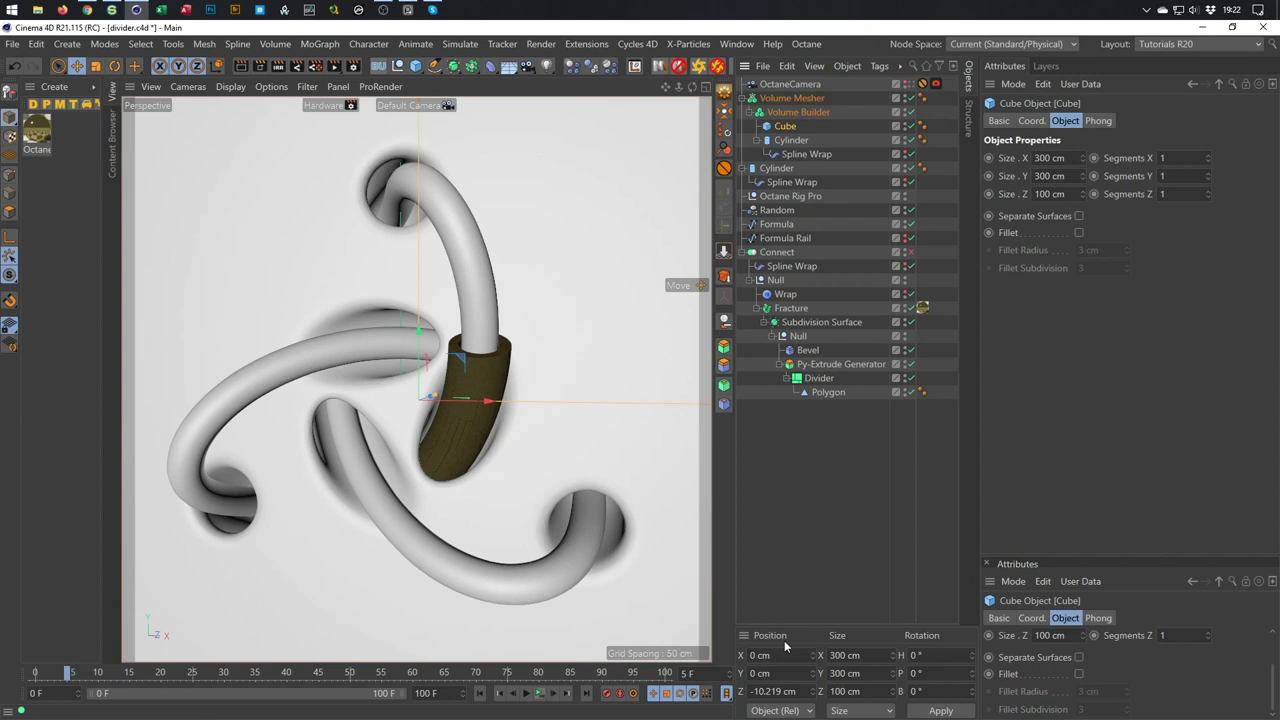
type("0")
key("Return")
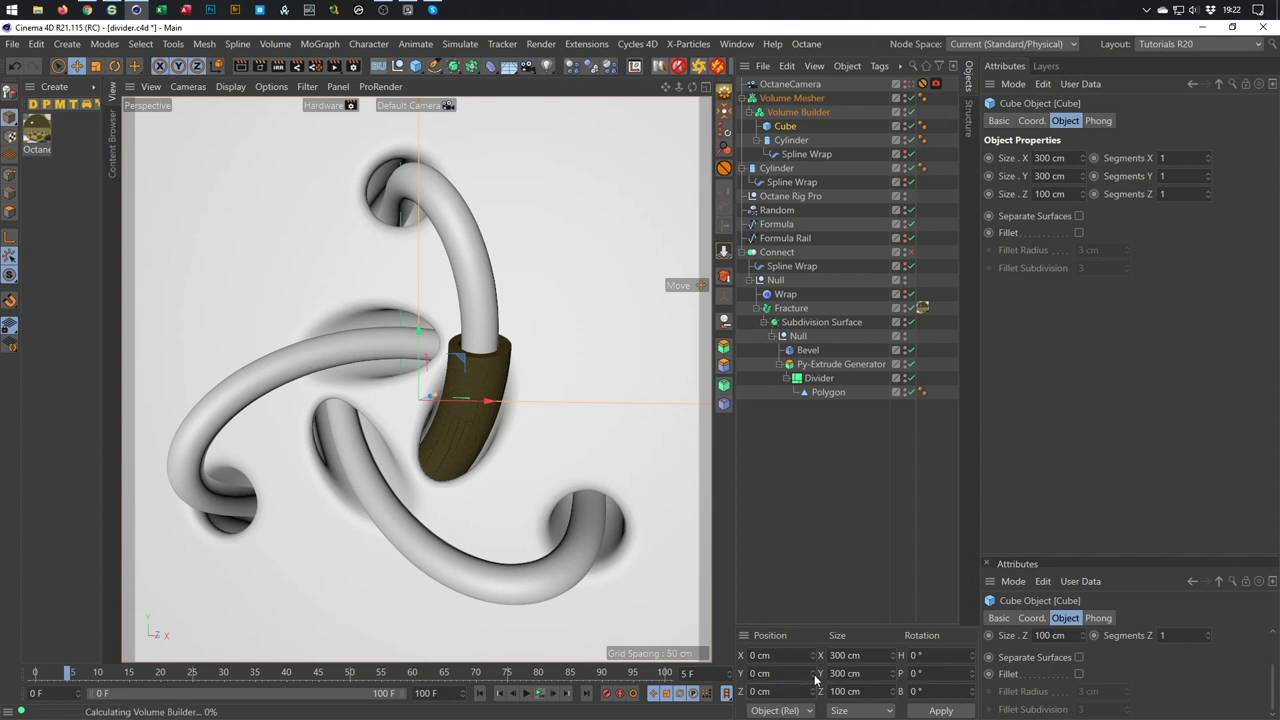
mouse_move(410, 432)
left_mouse_down("alt")
mouse_move(428, 418)
mouse_move(541, 428)
mouse_move(376, 439)
mouse_move(400, 450)
left_mouse_up("alt")
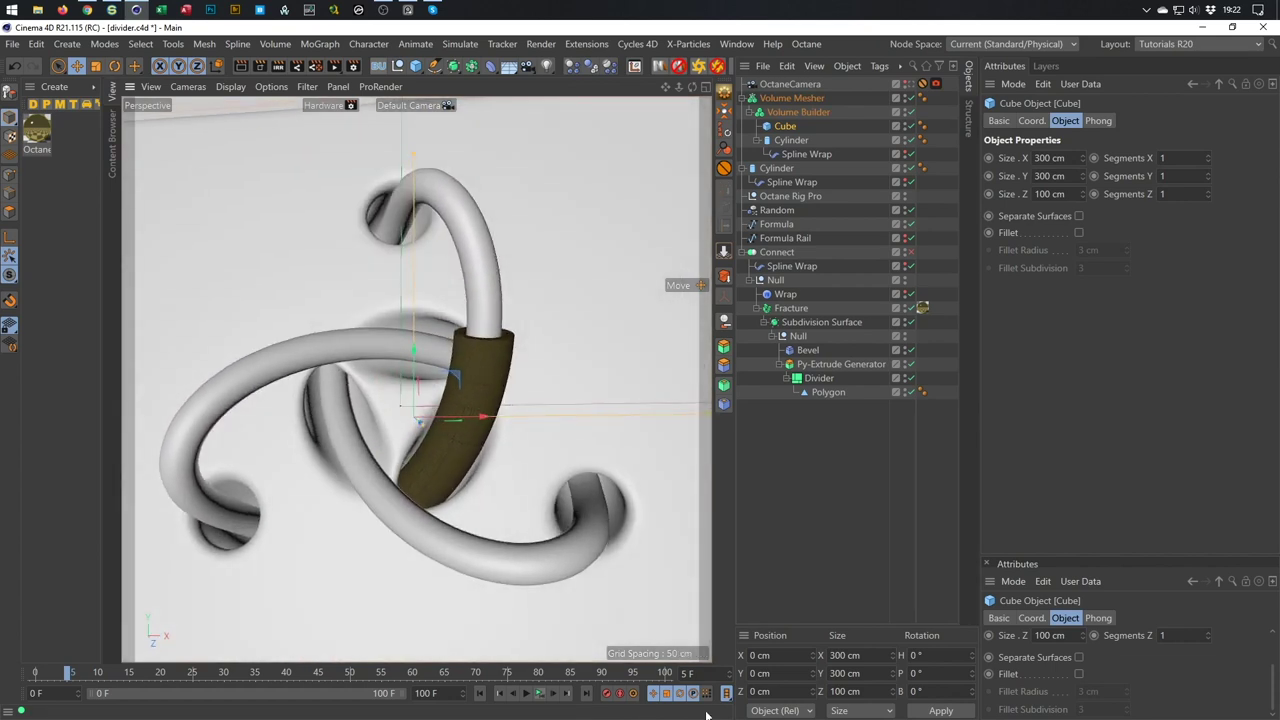
left_click(766, 692)
type("-5")
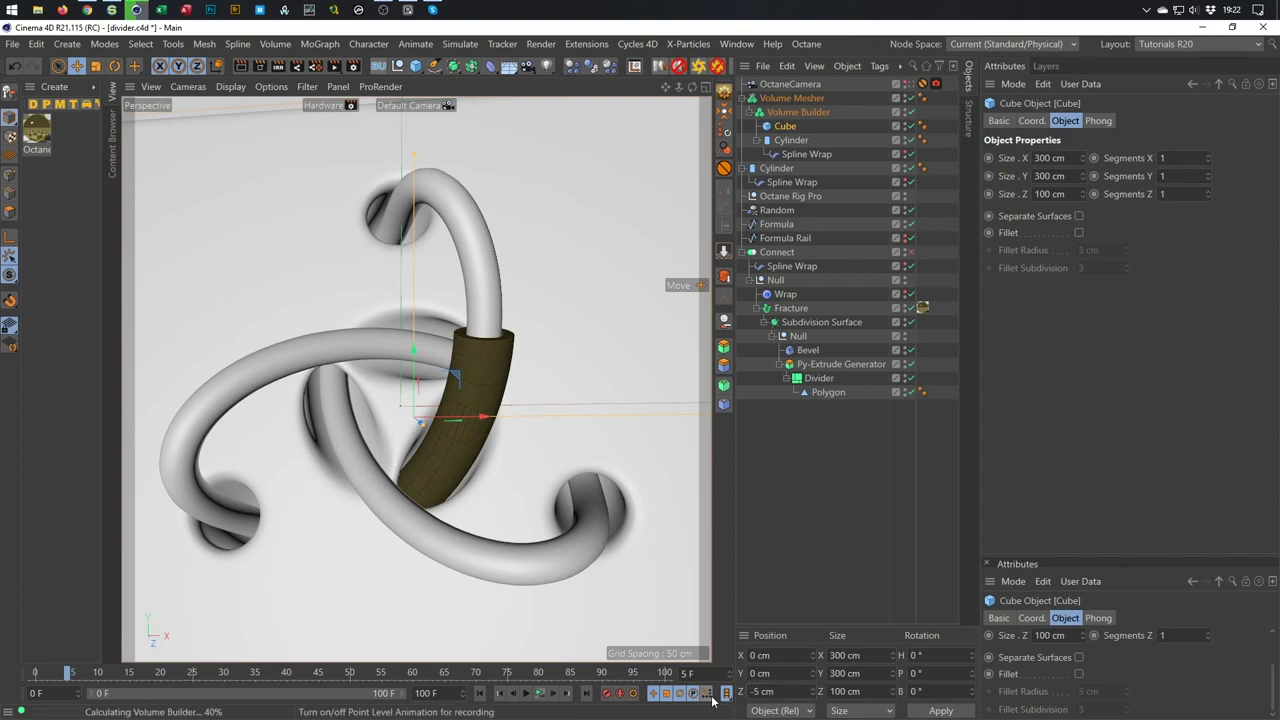
key("Return")
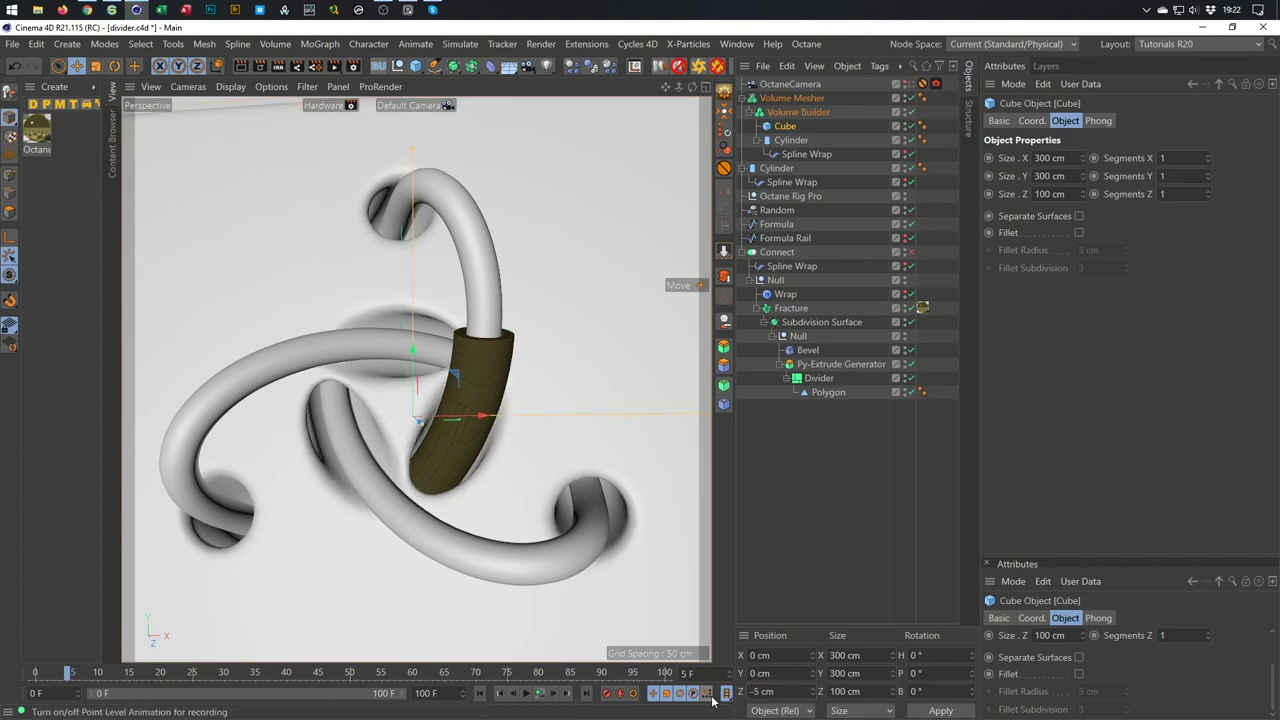
key("F5")
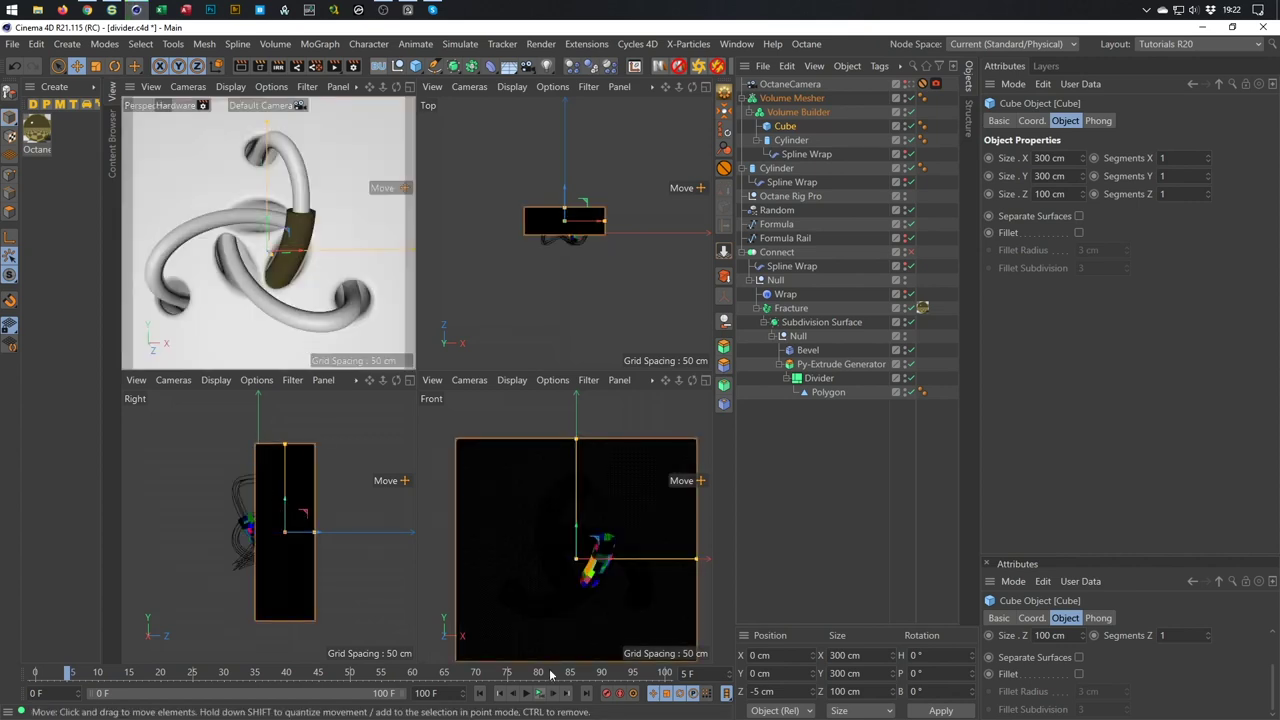
type("-10")
key("Return")
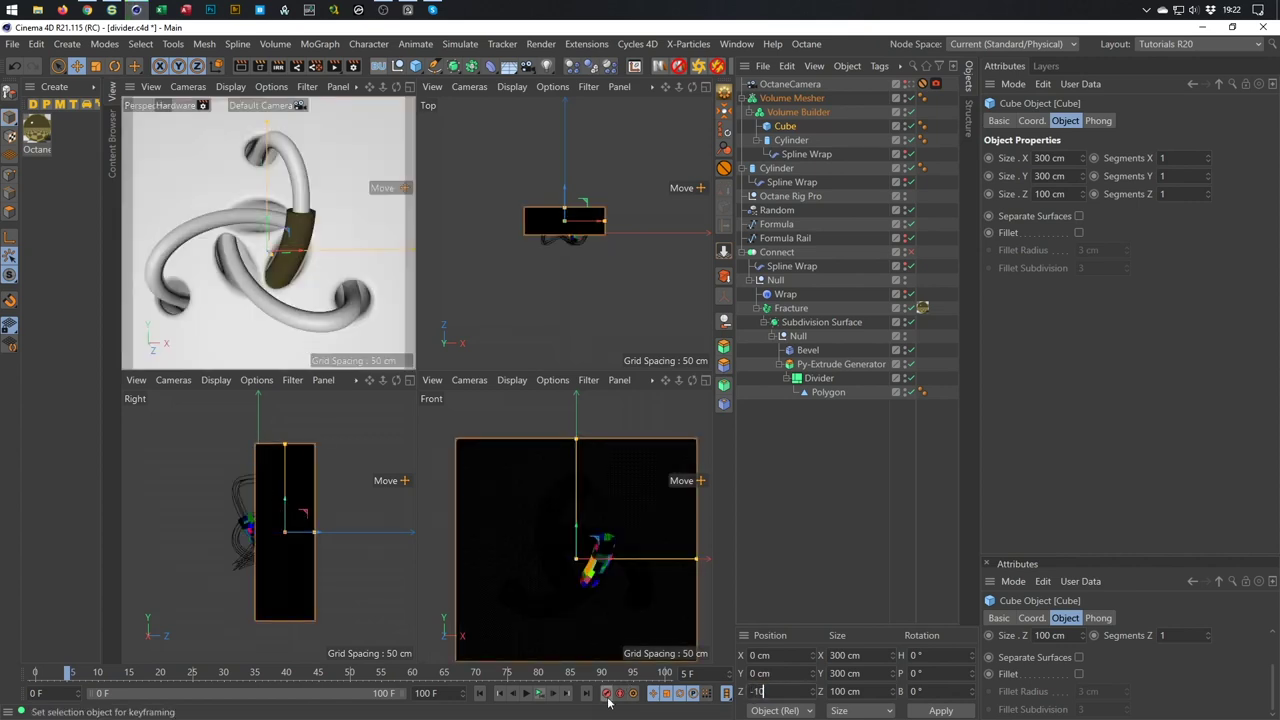
middle_click(293, 300)
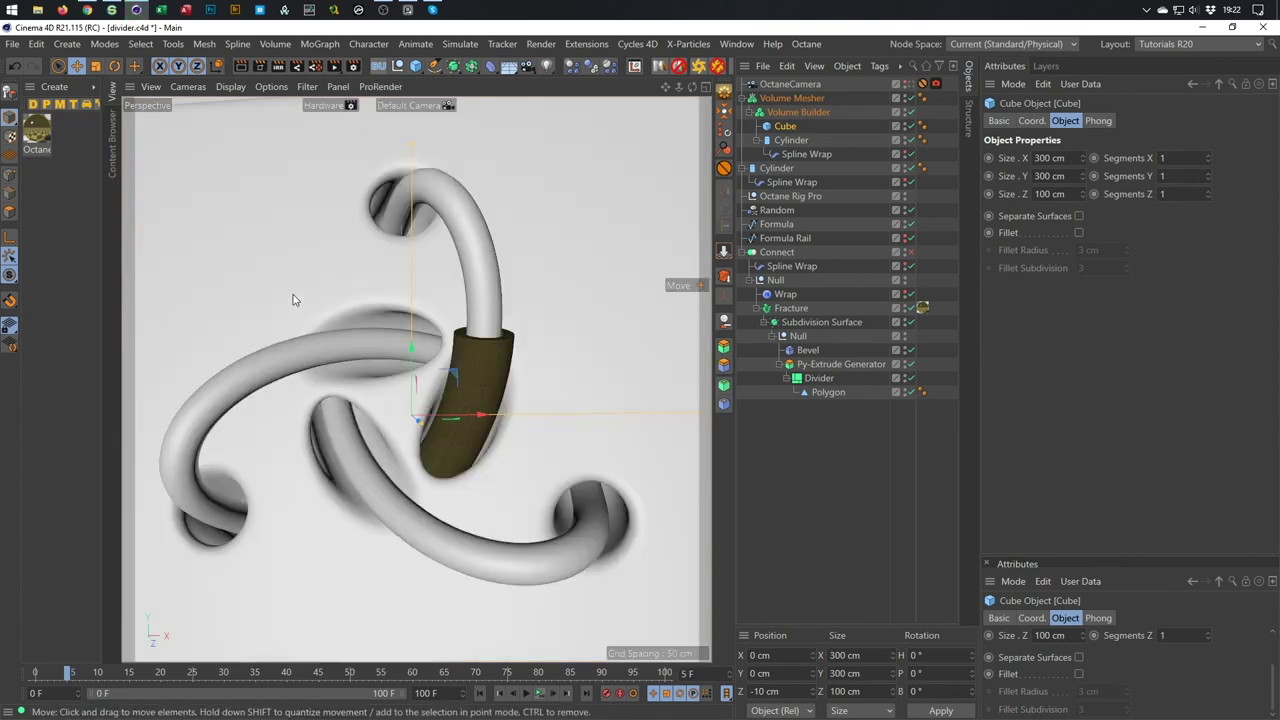
scroll(509, 418, "down", 6)
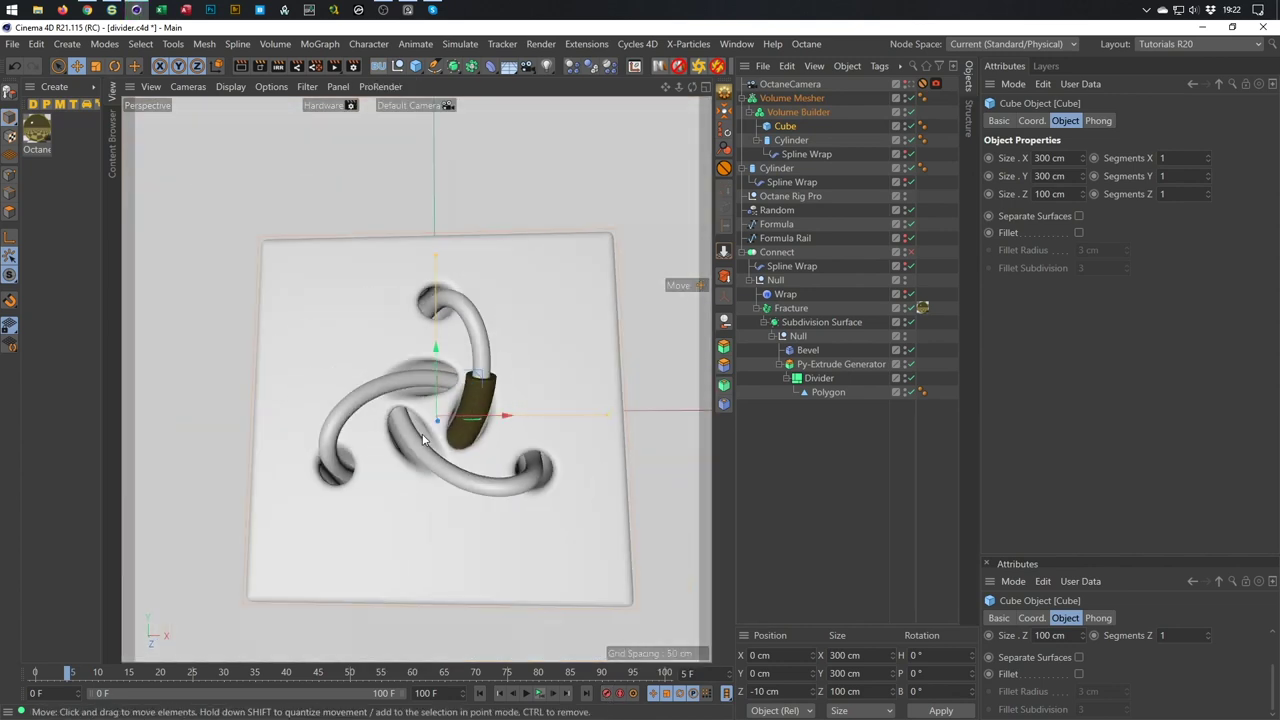
View the scene through the OctaneCamera and save divider.c4d.
left_click(908, 84)
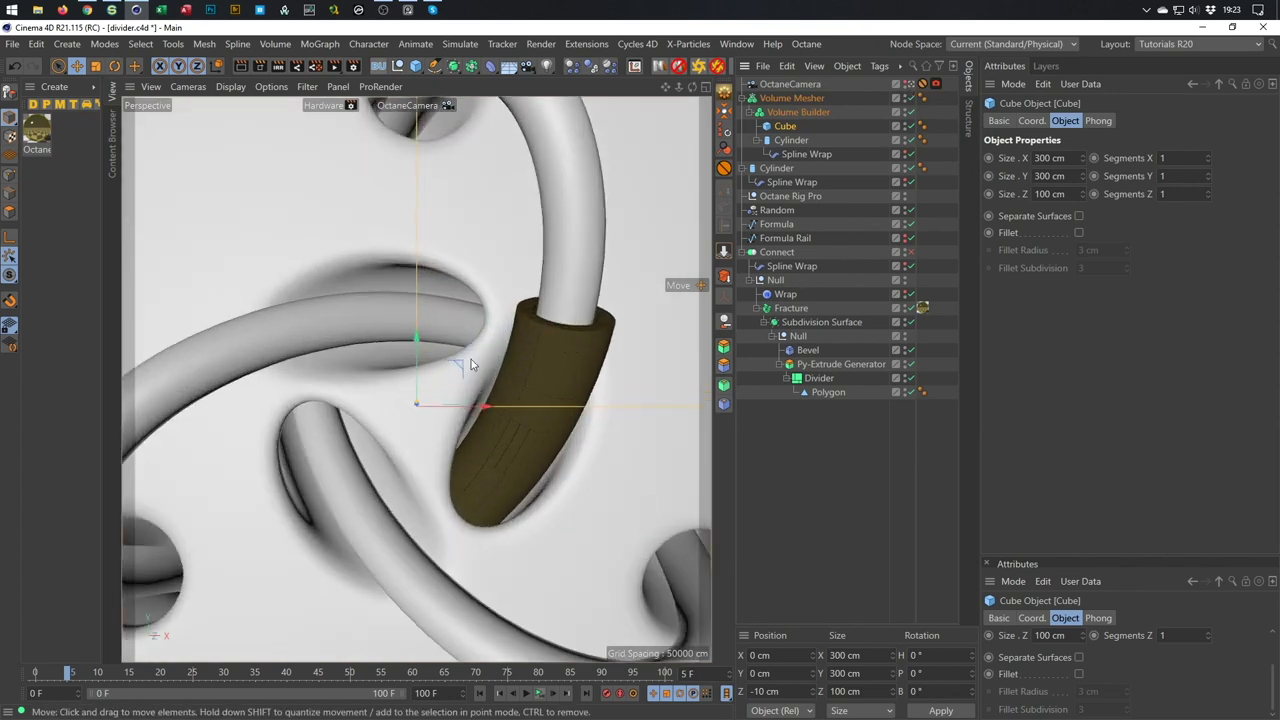
scroll(471, 359, "down", 4)
scroll(444, 376, "up", 2)
key("ctrl+s")
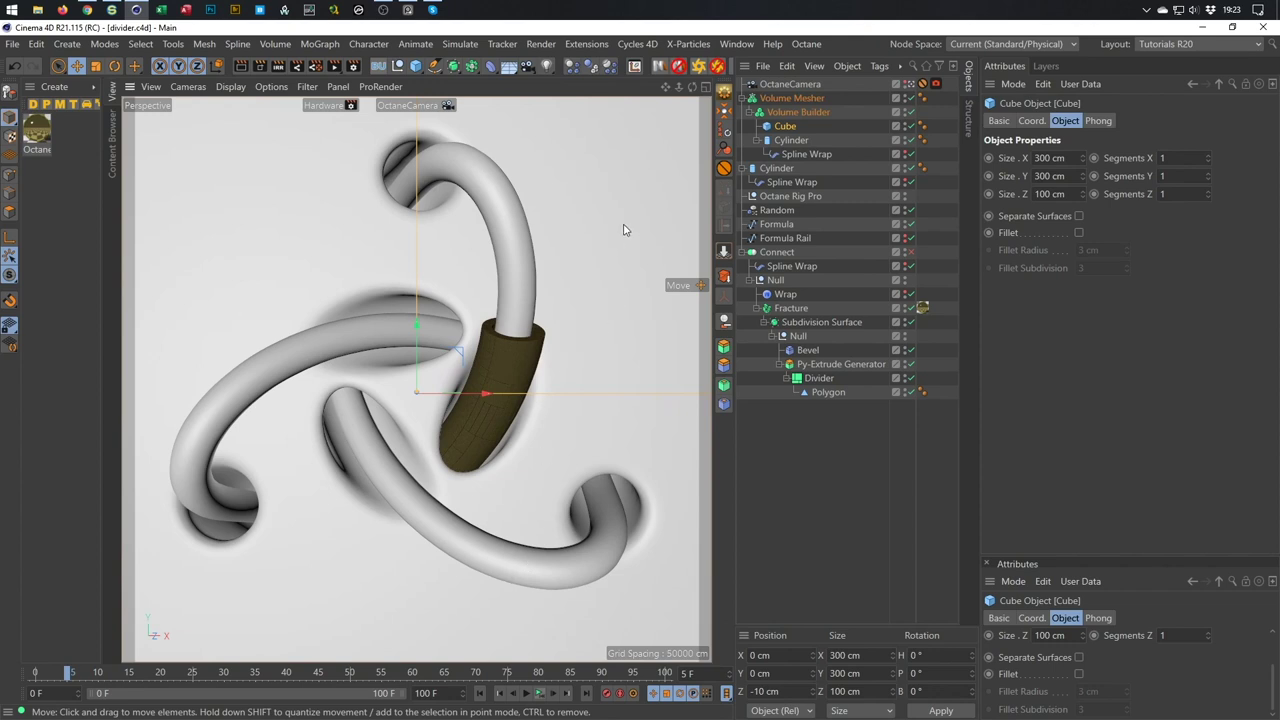
Open the Octane Live Viewer on the right, restart its render, and move the Octane Render window down.
left_click(806, 44)
left_click(830, 69)
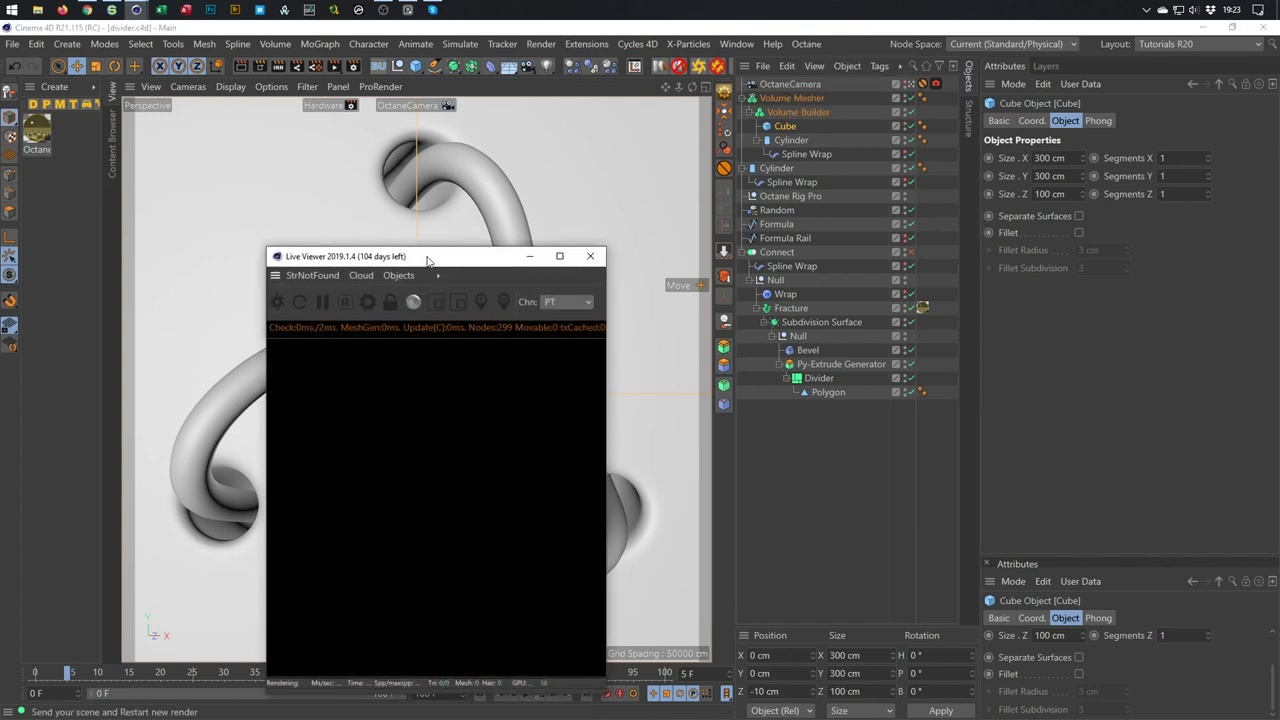
left_click_drag(427, 261, 937, 263)
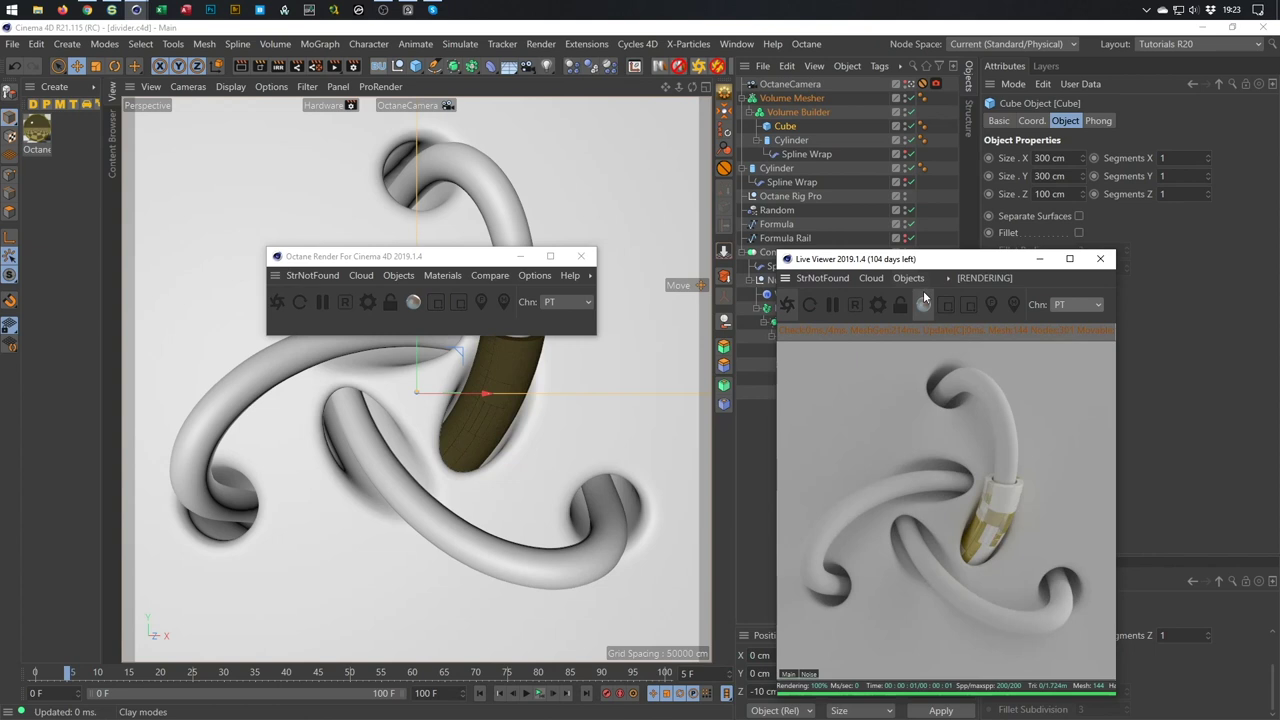
left_click(922, 298)
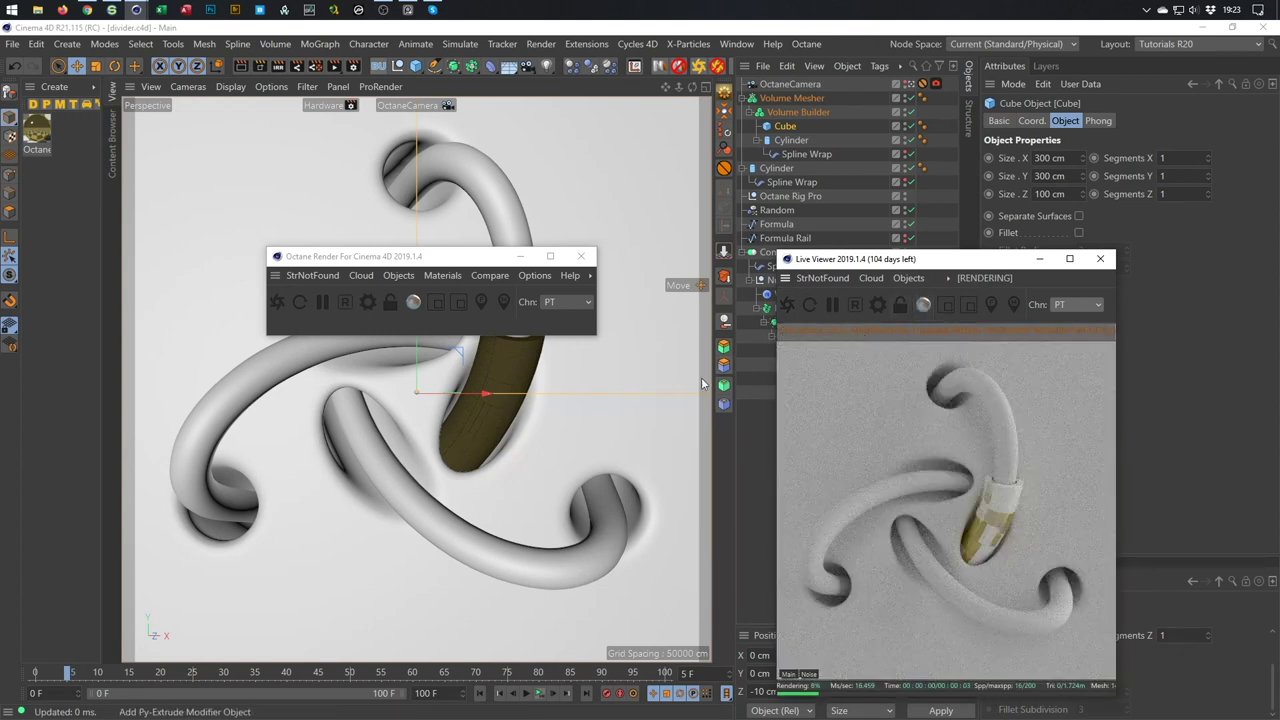
left_click_drag(472, 263, 276, 608)
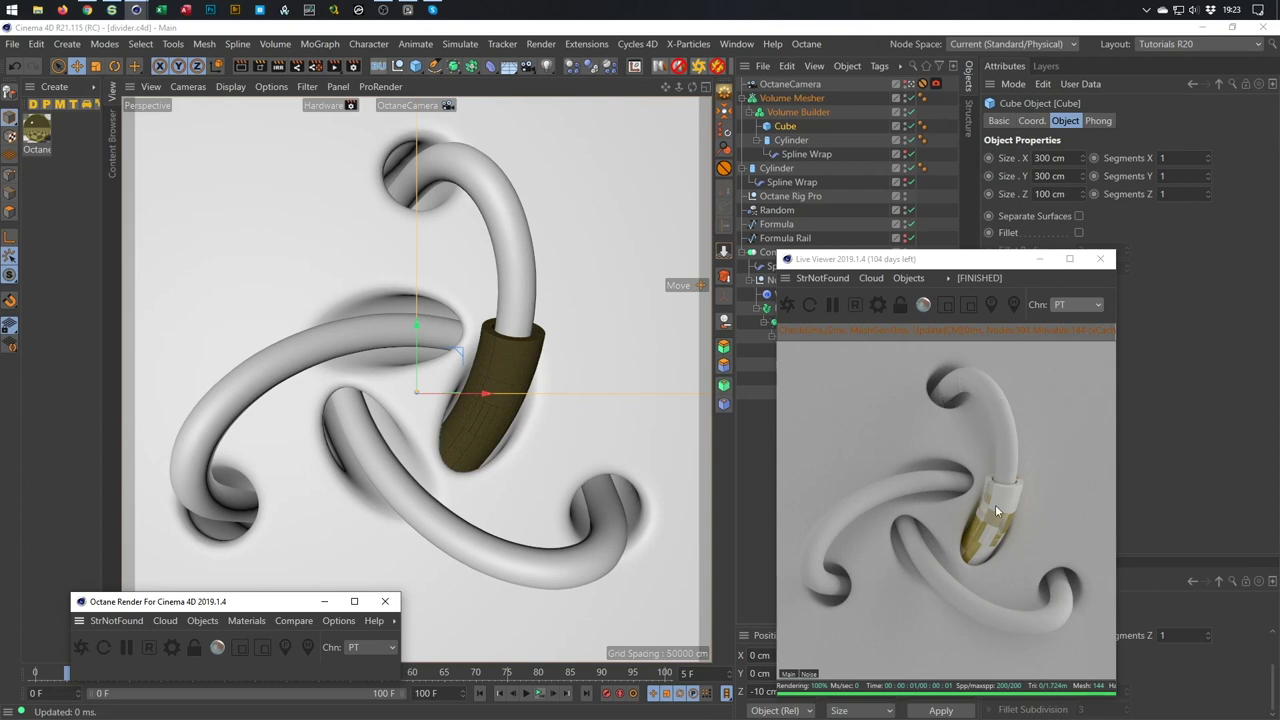
Open the Content Browser and pick the NatureLab_Bones8k_Ref.hdr image.
left_click(805, 85)
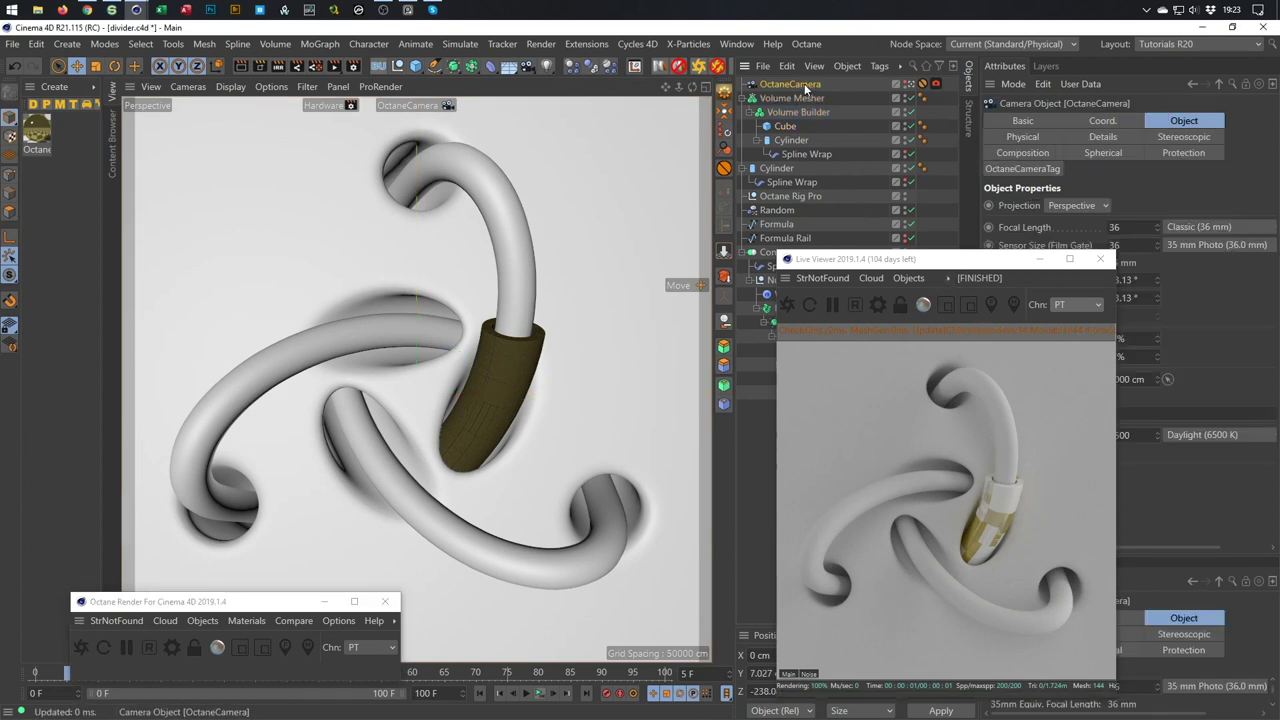
key("shift+F8")
left_click_drag(850, 76, 335, 163)
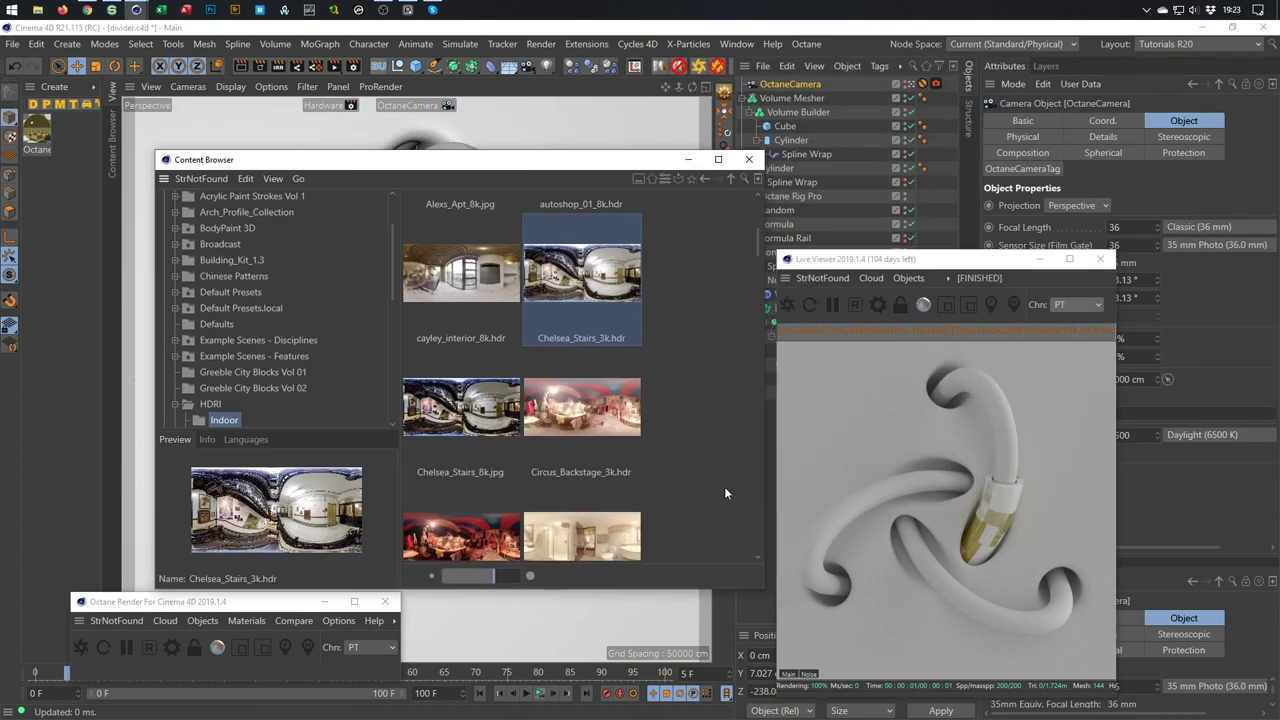
scroll(766, 235, "up", 2)
left_click_drag(761, 212, 724, 398)
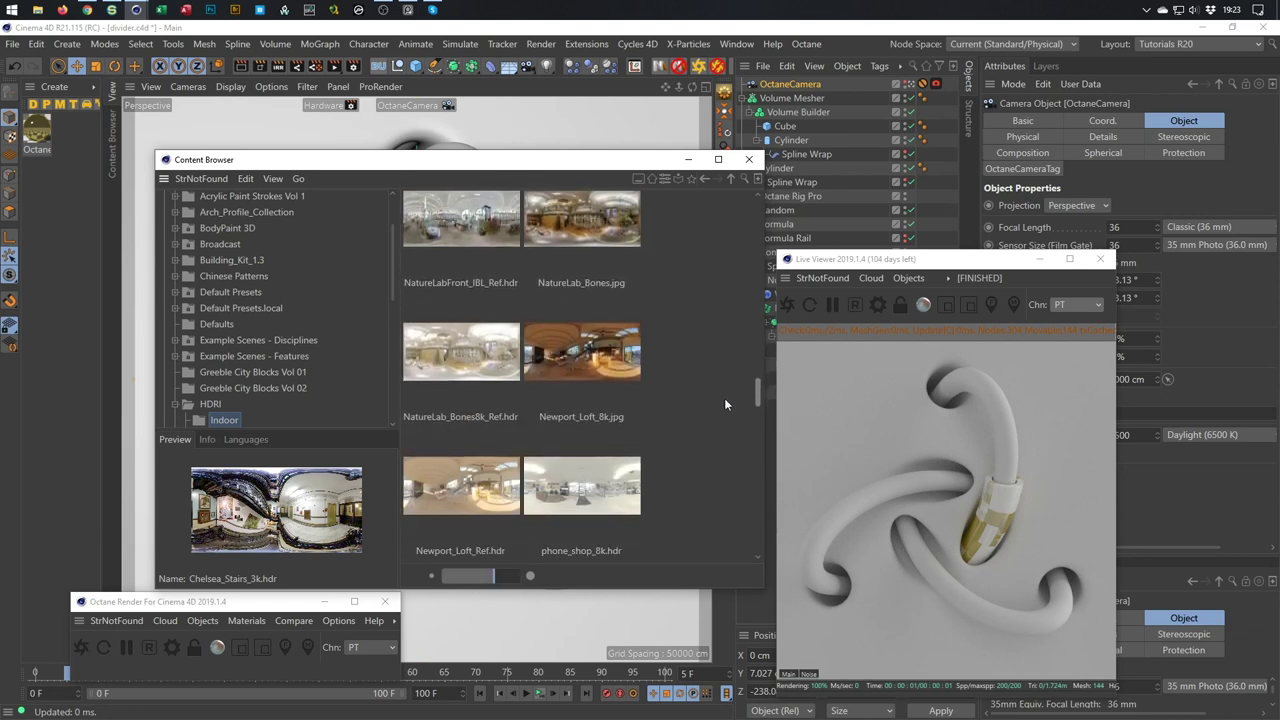
left_click(450, 358)
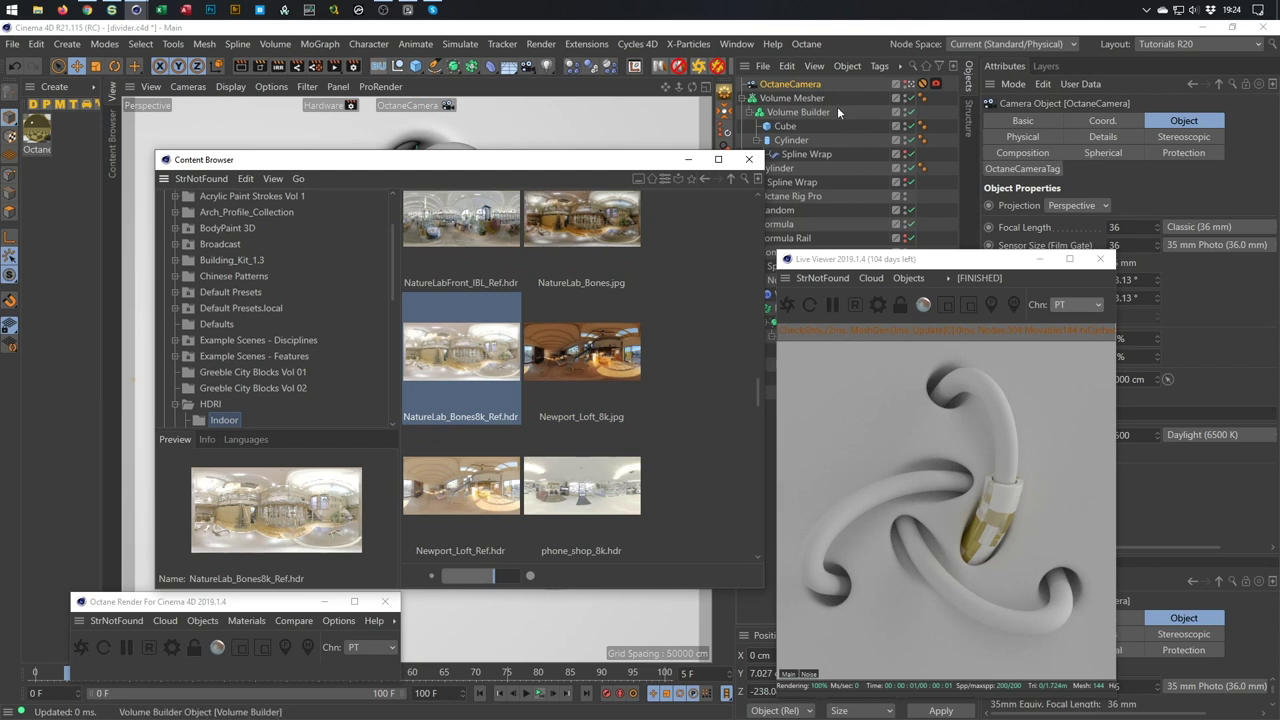
Move Octane Rig Pro to the top and load the HDR into its HDRI File field.
left_click(800, 195)
left_click_drag(799, 193, 805, 92)
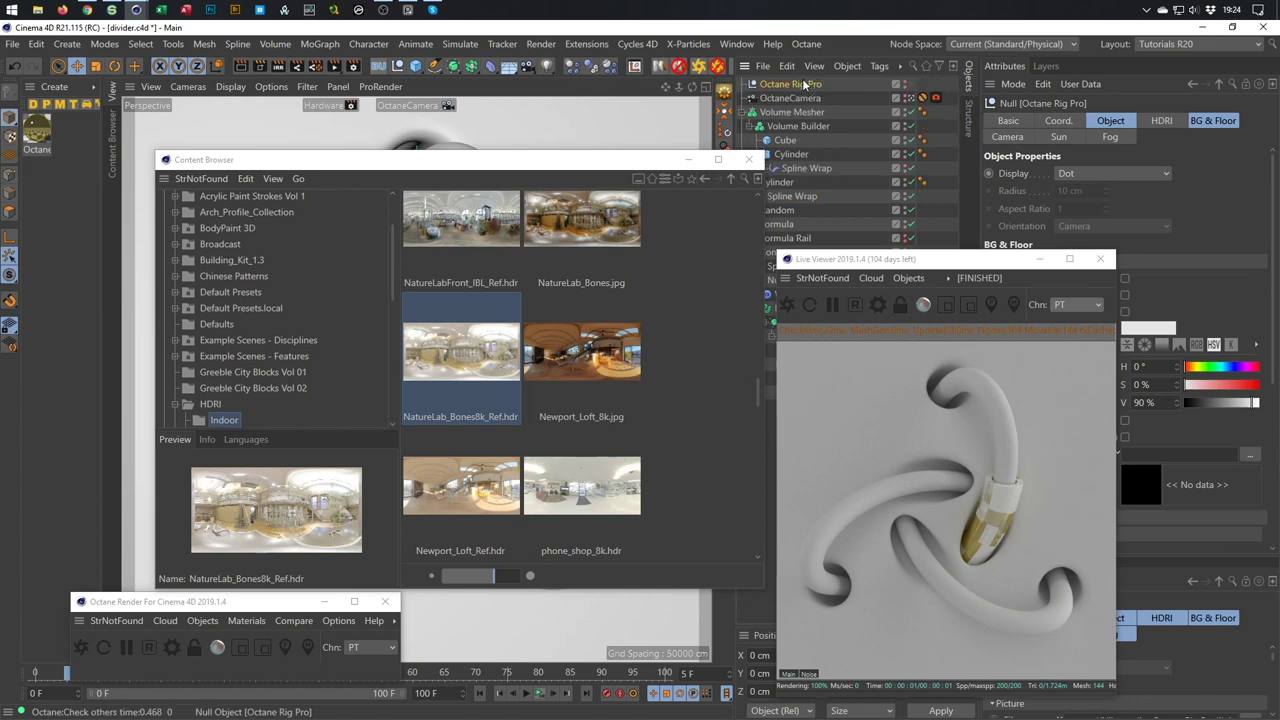
left_click(1160, 121)
left_click_drag(471, 374, 484, 367)
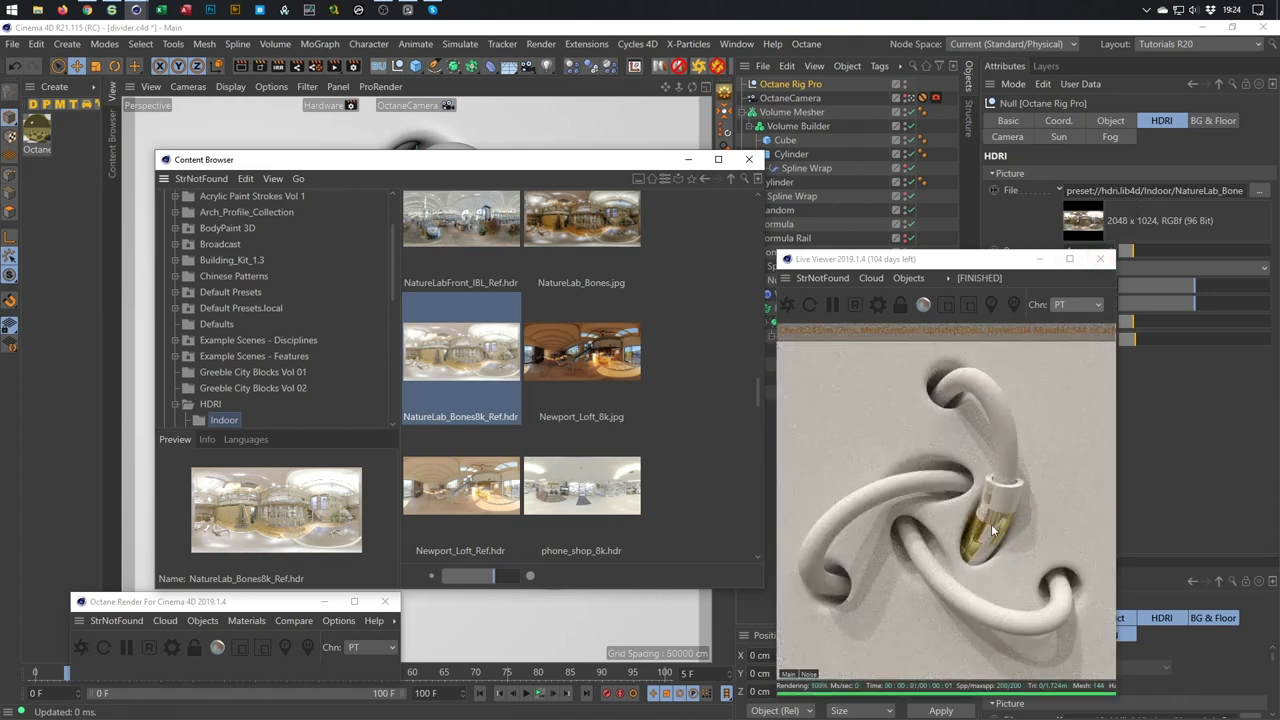
left_click(748, 159)
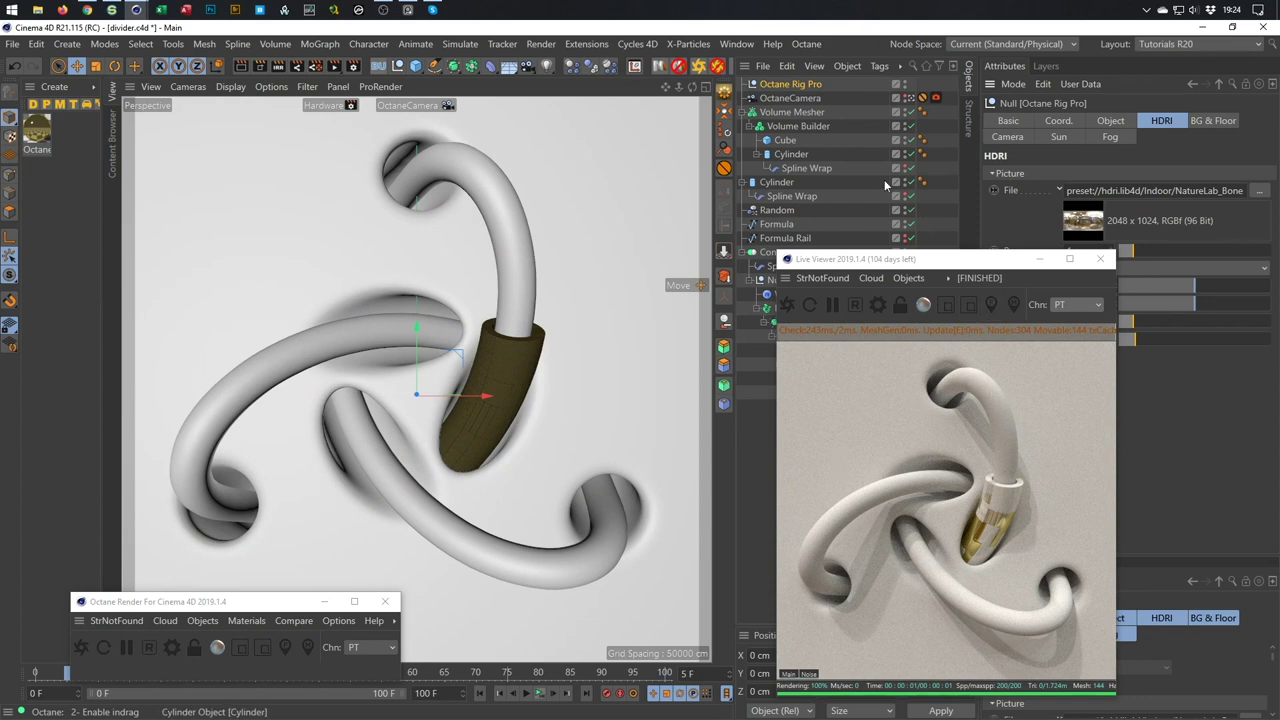
Create an Octane Glossy material and open it in the Node Editor.
left_click(233, 625)
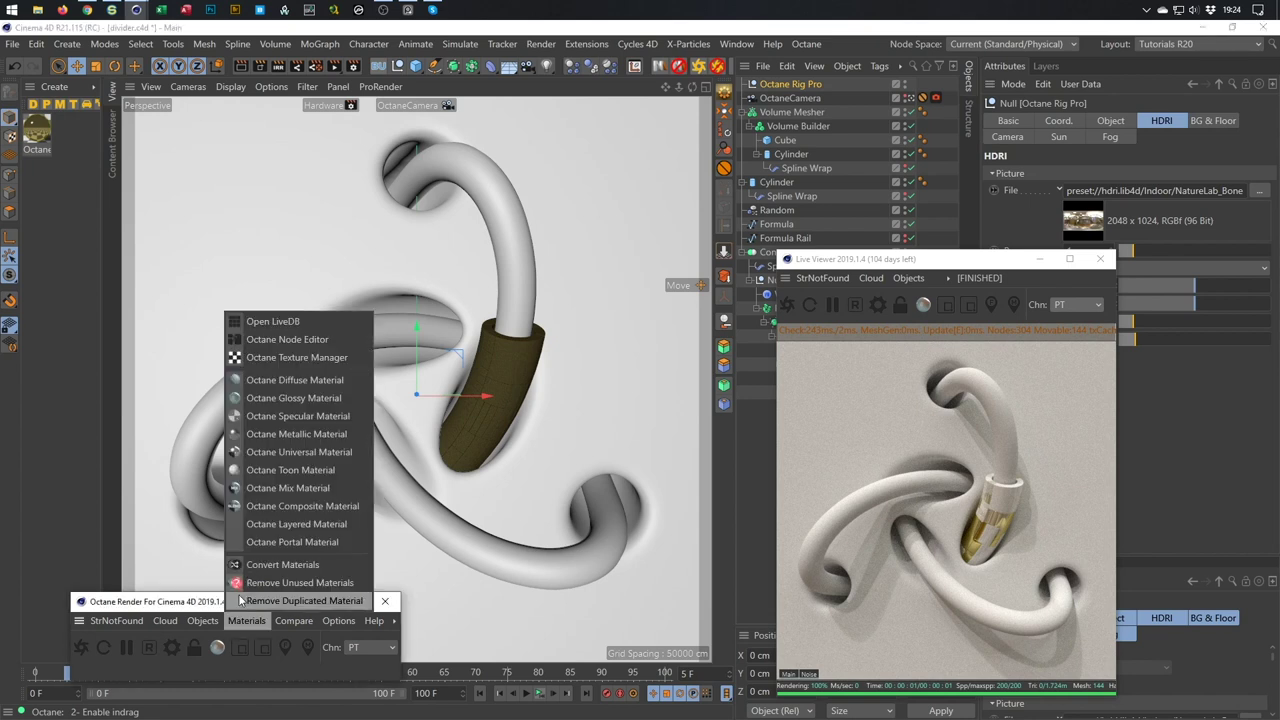
left_click(288, 398)
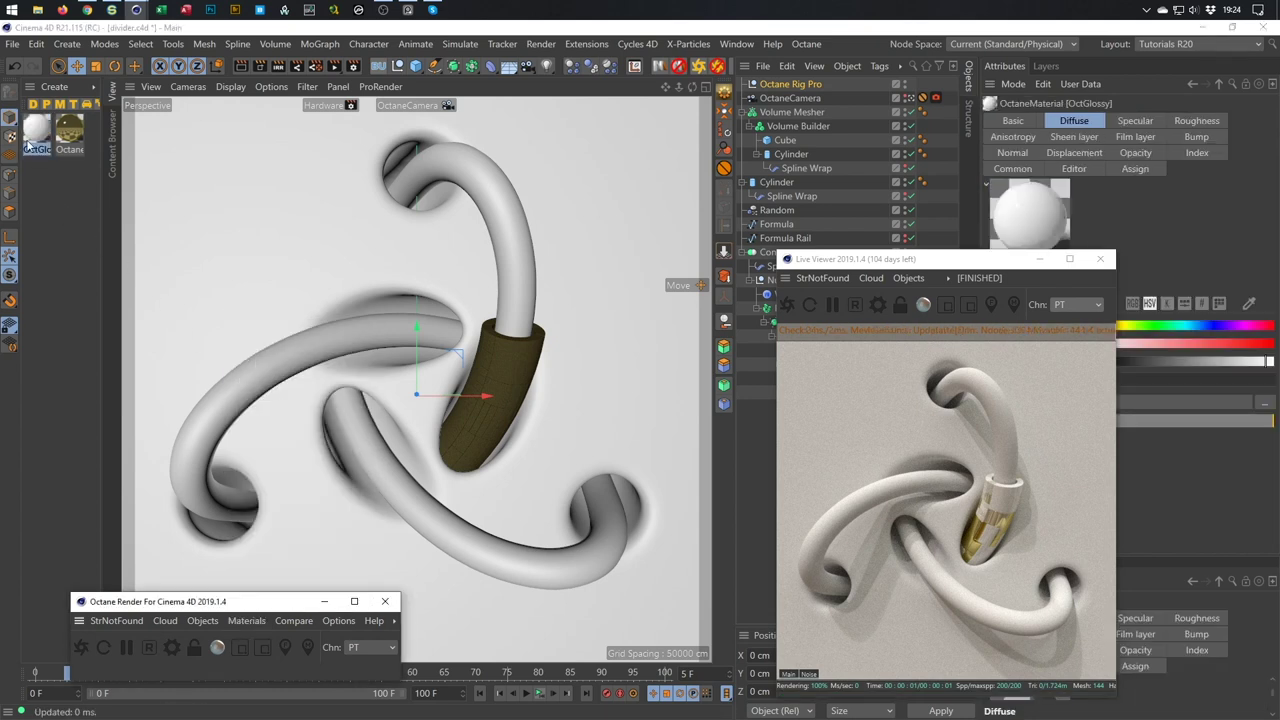
double_click(36, 130)
double_click(228, 213)
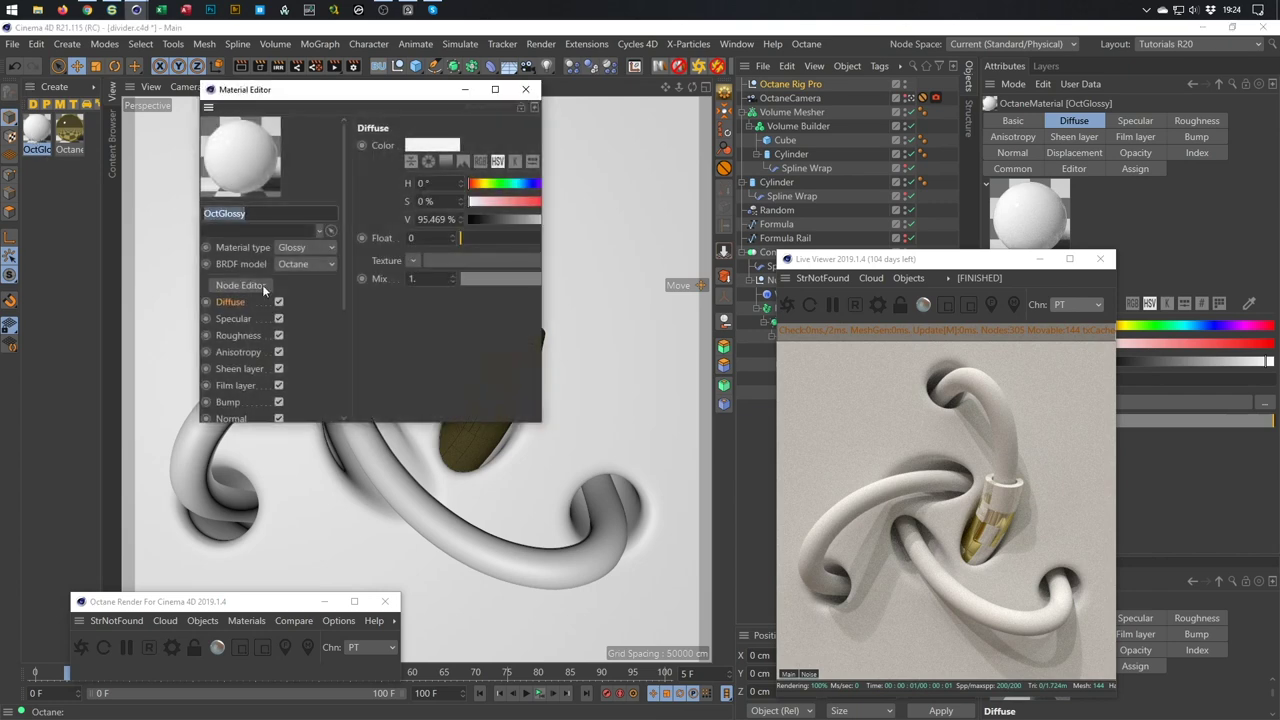
left_click(241, 285)
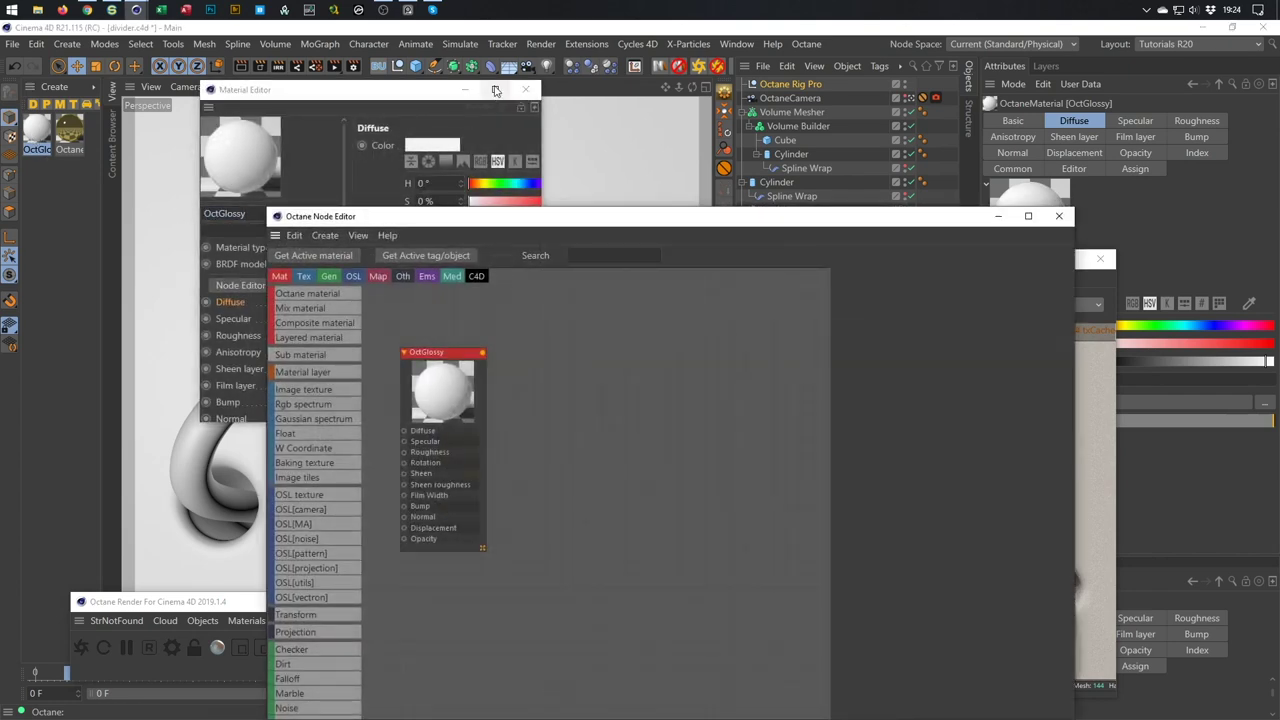
left_click(530, 90)
left_click_drag(610, 216, 390, 143)
left_click_drag(910, 259, 1020, 240)
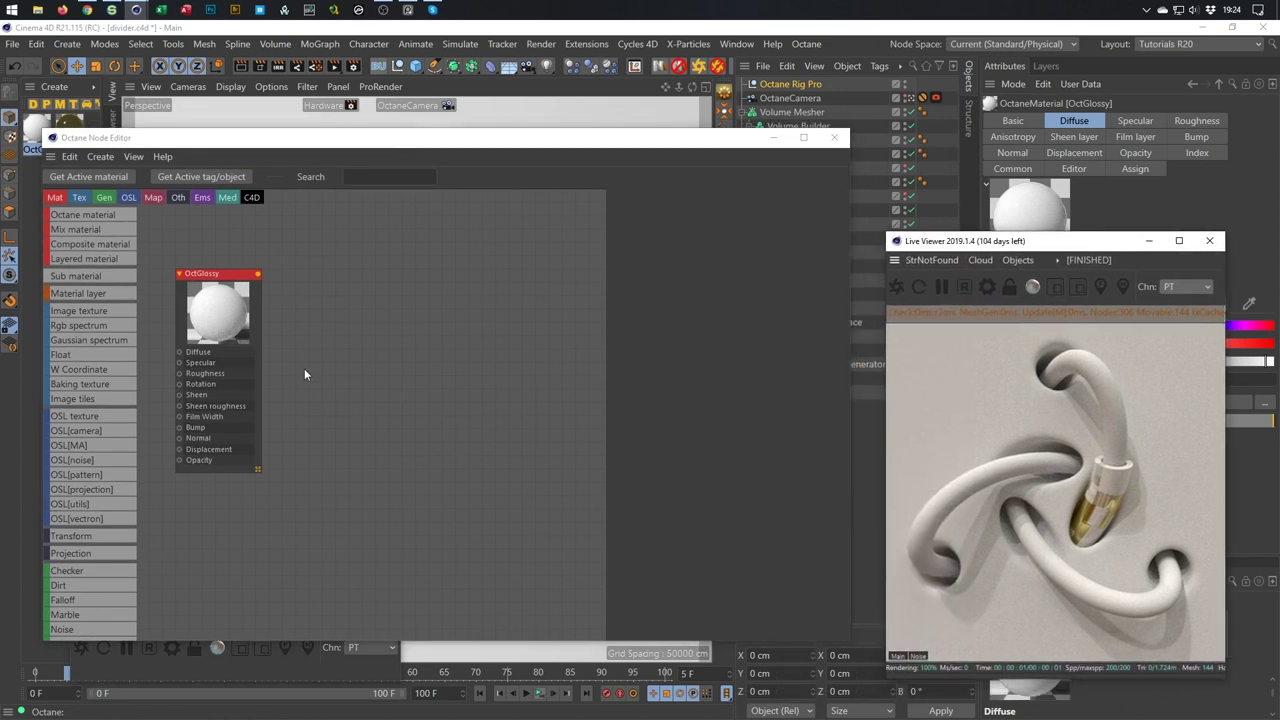
Wire an RGB spectrum node into the OctGlossy Diffuse with a 16% value.
left_click_drag(221, 277, 486, 252)
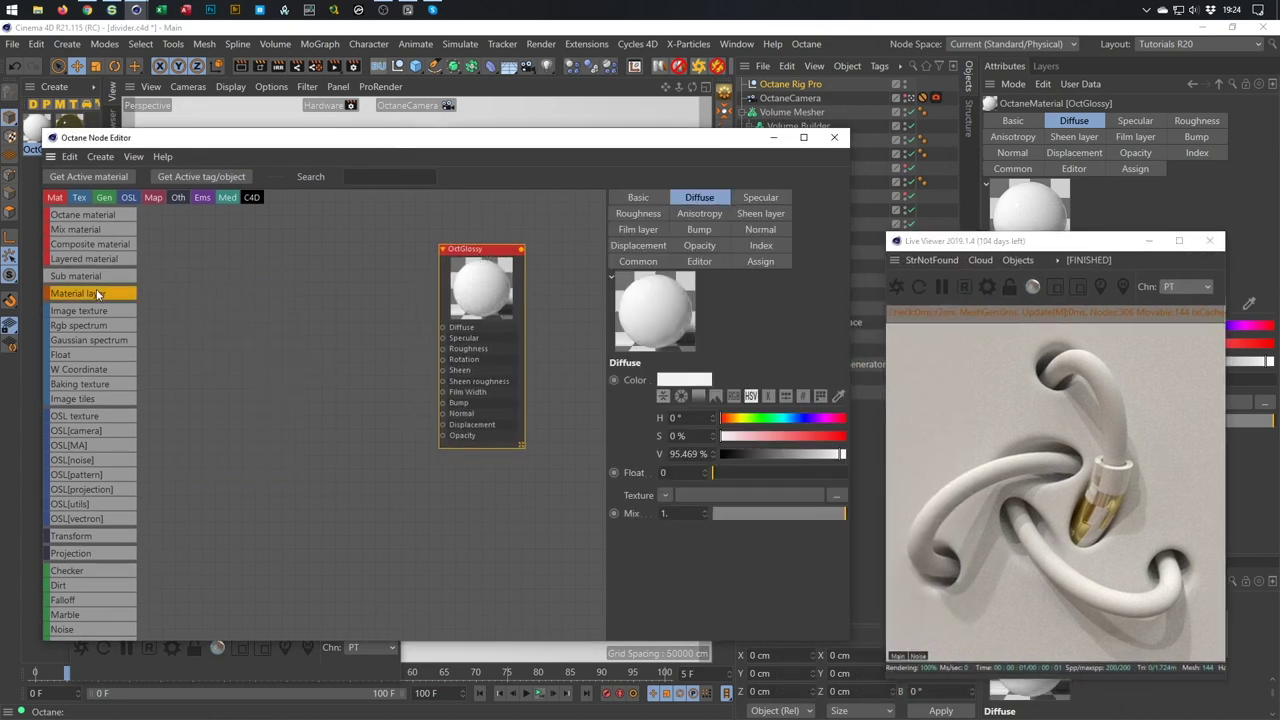
left_click_drag(85, 325, 443, 328)
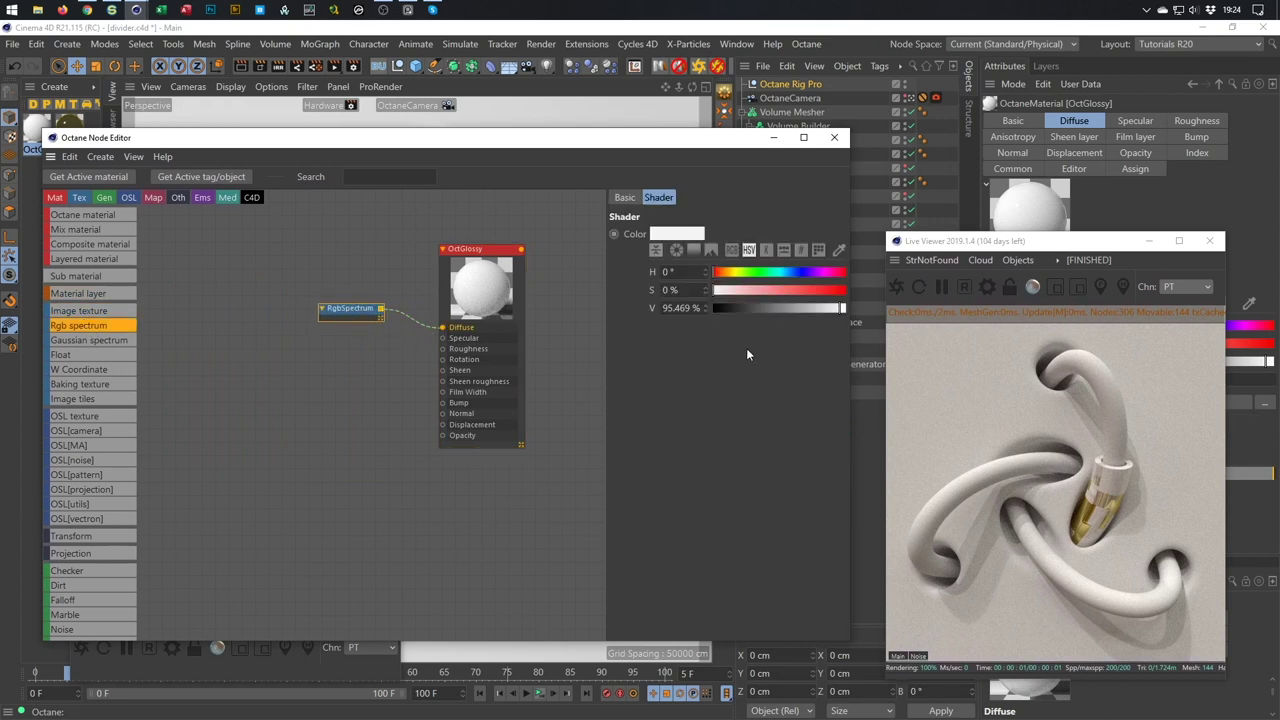
left_click(736, 311)
left_click_drag(736, 311, 734, 312)
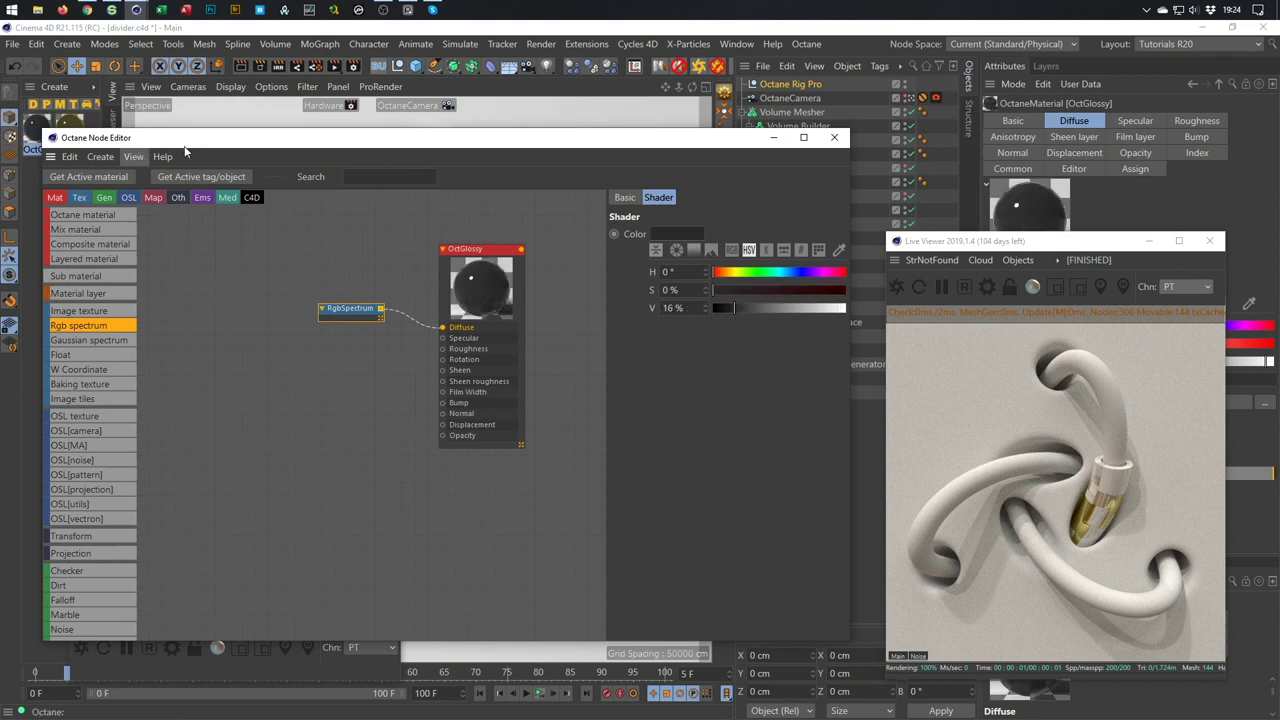
Apply the OctGlossy material to the tube Null group.
left_click_drag(216, 140, 163, 211)
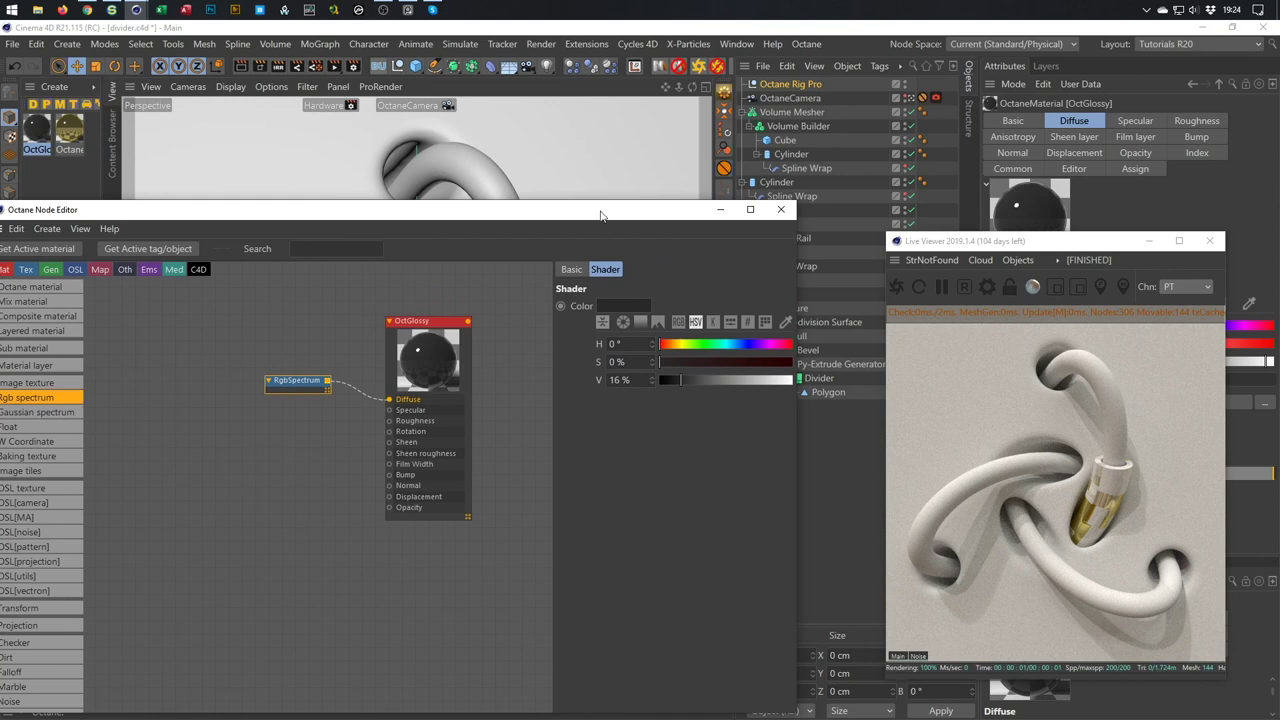
left_click_drag(600, 215, 645, 345)
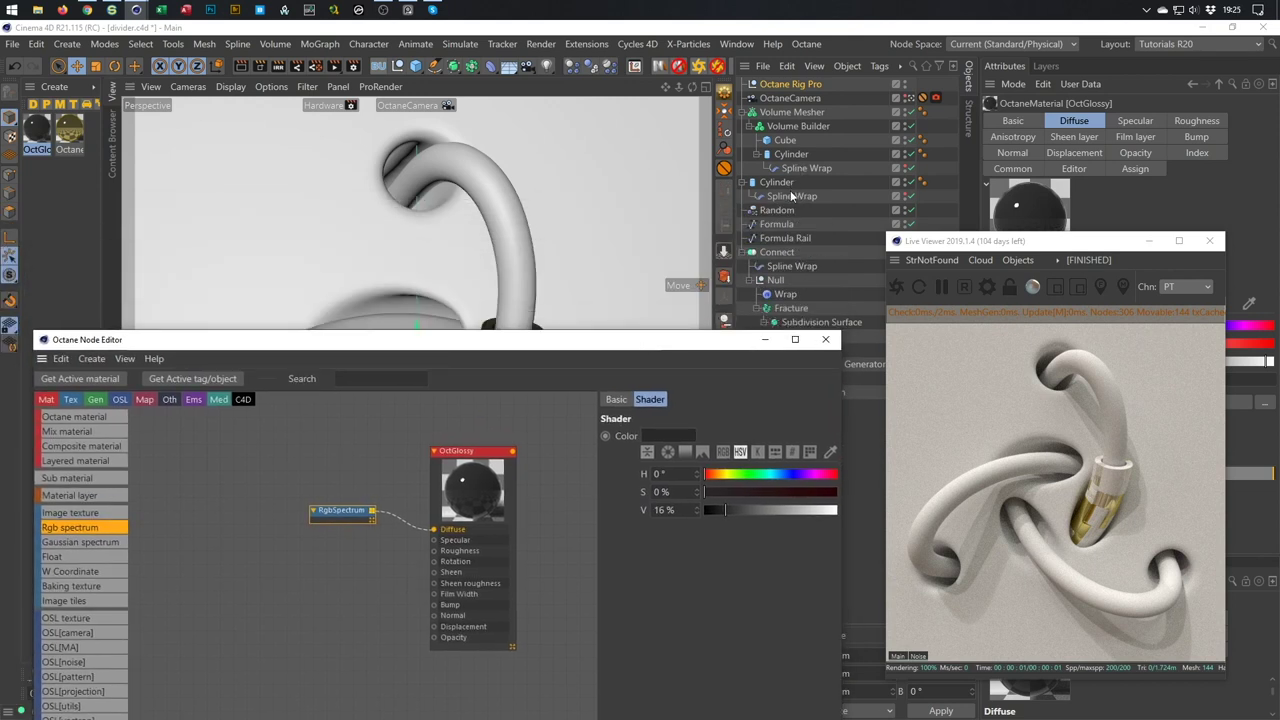
left_click_drag(44, 134, 786, 186)
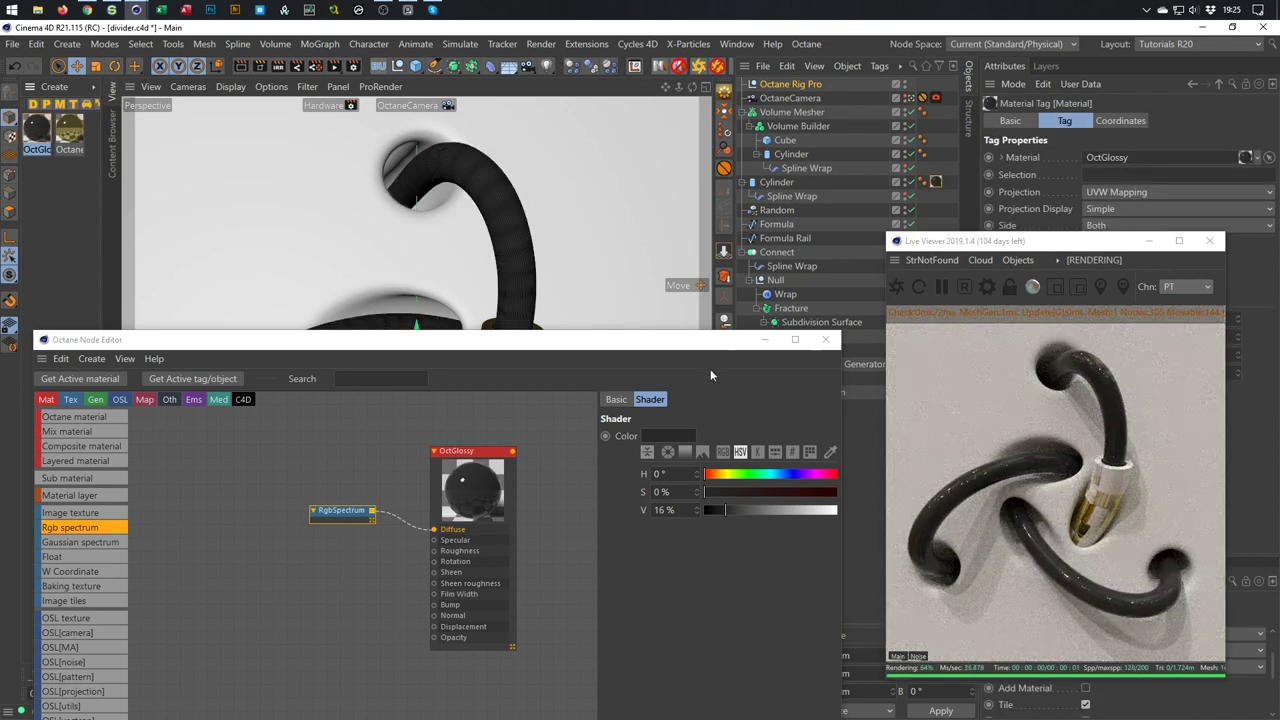
left_click_drag(662, 347, 651, 168)
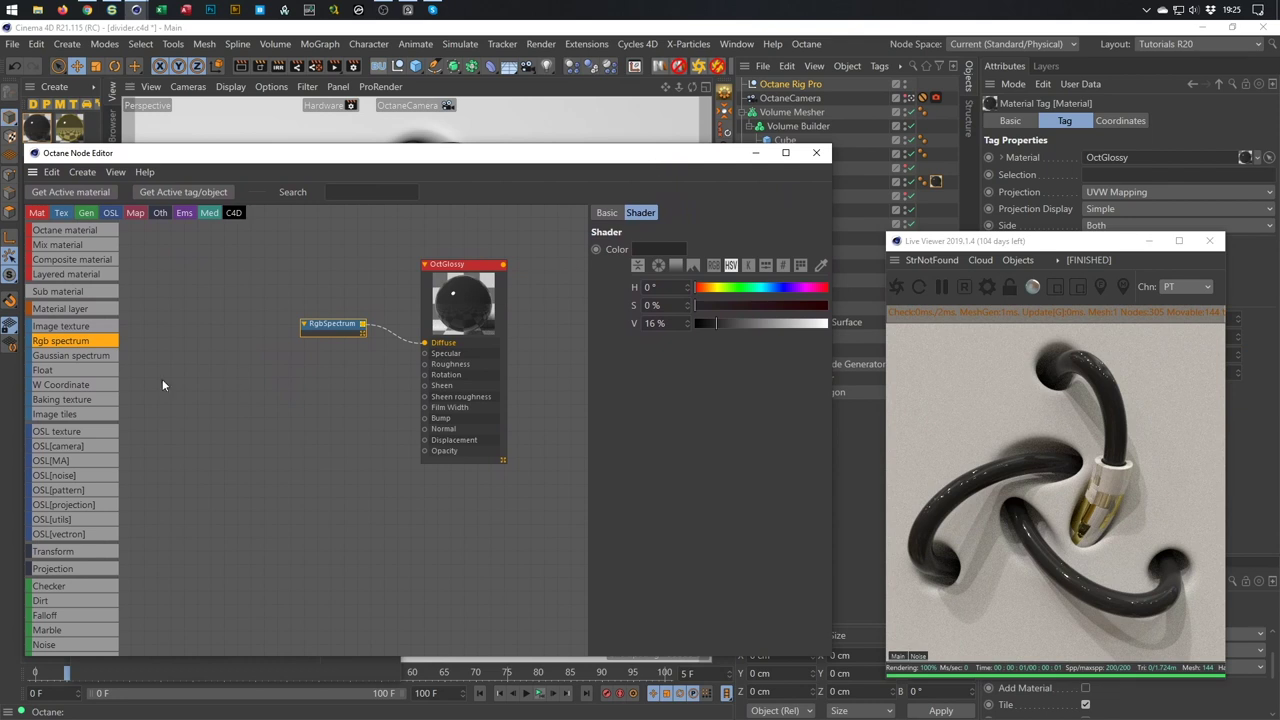
Wire a Float texture node into Roughness and set it to 0.046296.
left_click_drag(59, 376, 184, 352)
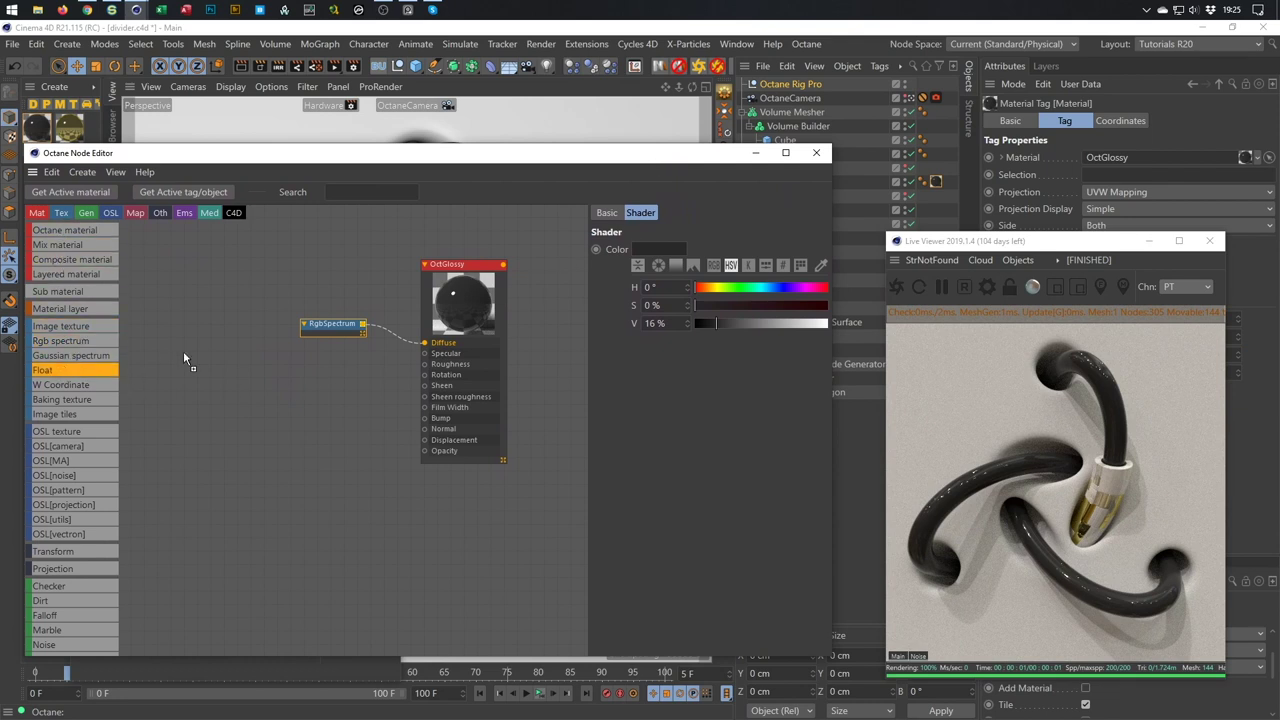
left_click_drag(287, 367, 290, 366)
left_click_drag(368, 364, 424, 366)
left_click(360, 365)
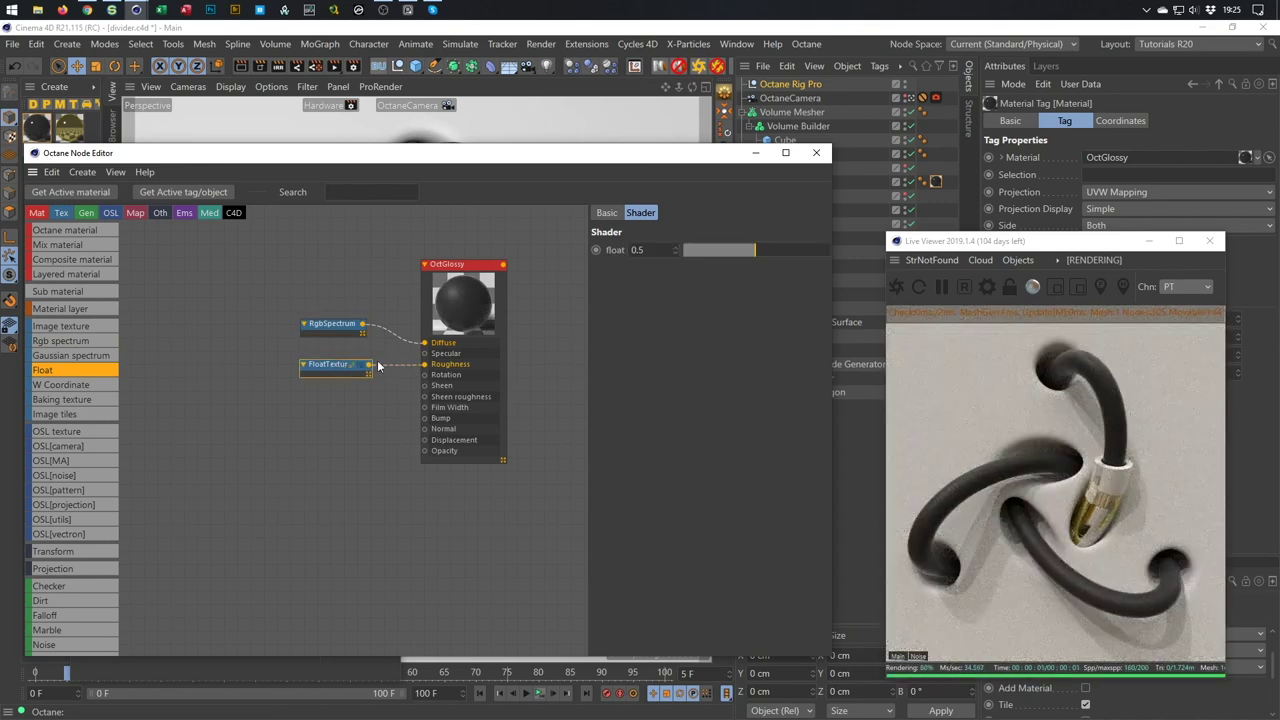
left_click(688, 251)
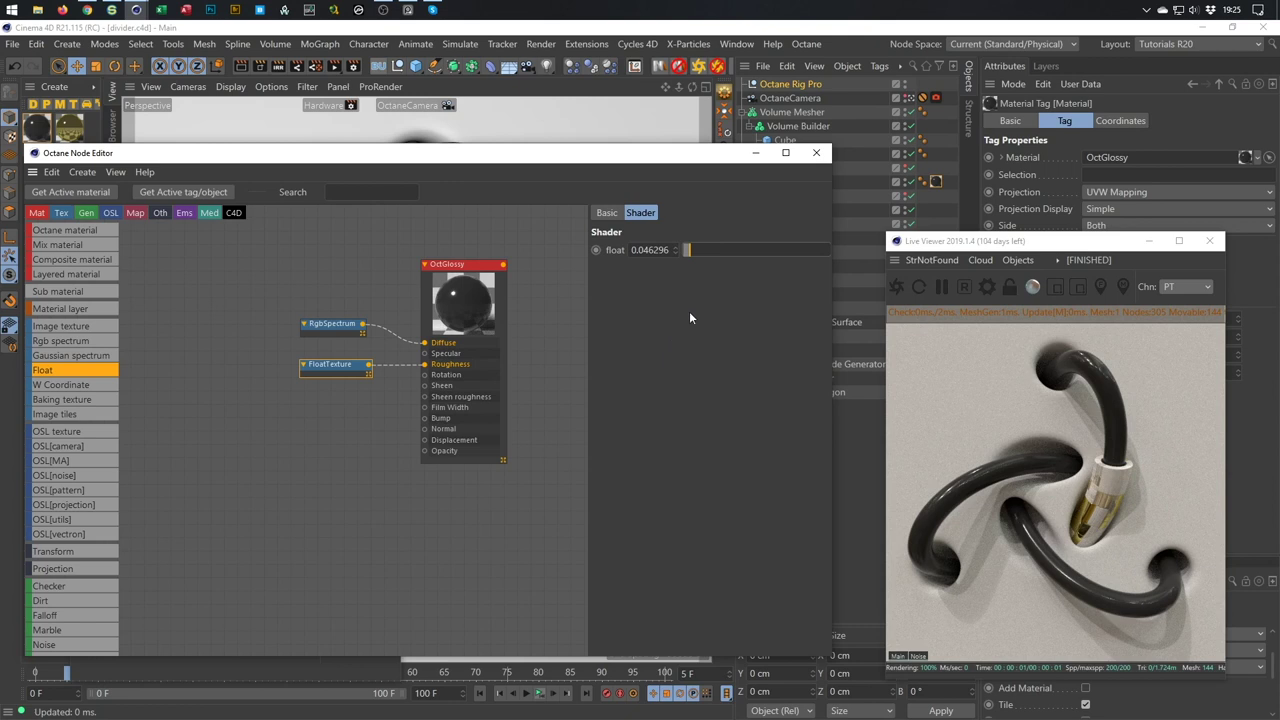
left_click_drag(676, 157, 682, 432)
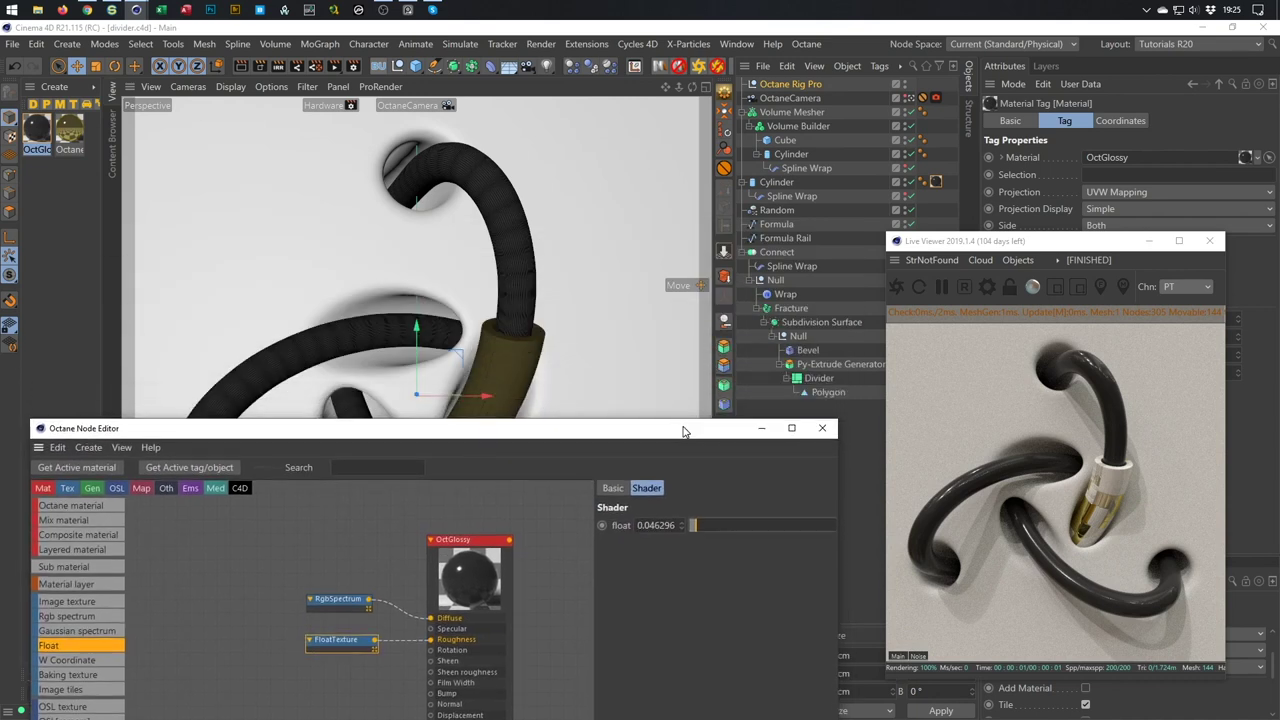
Add a Cylinder Instance below the second Cylinder and wrap it in an Atom Array.
left_click(752, 183)
left_click(777, 182)
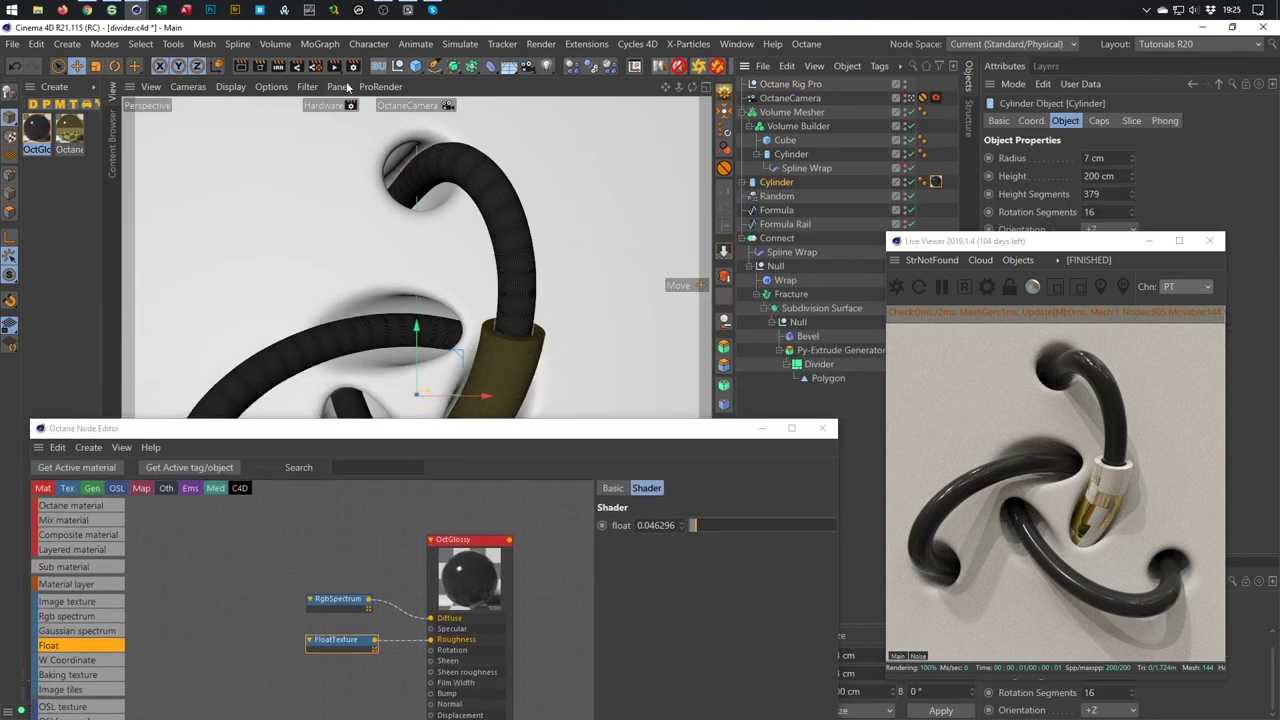
left_click(470, 68)
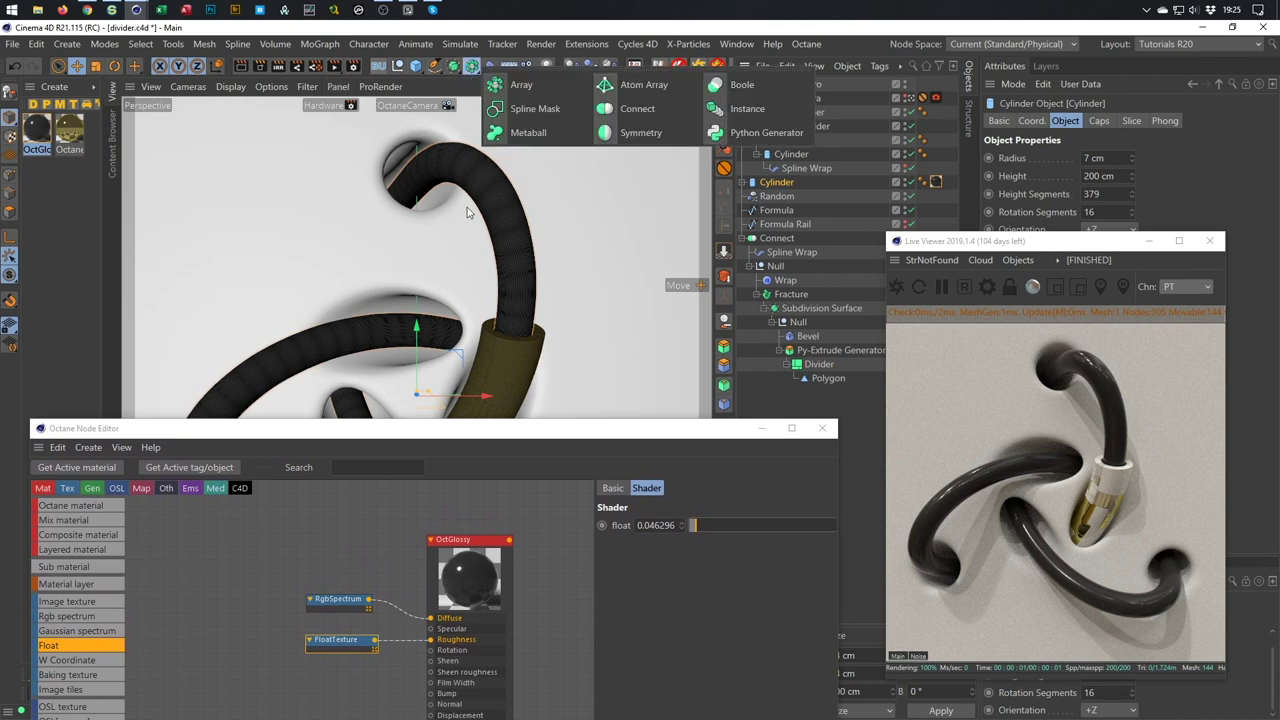
left_click(808, 102)
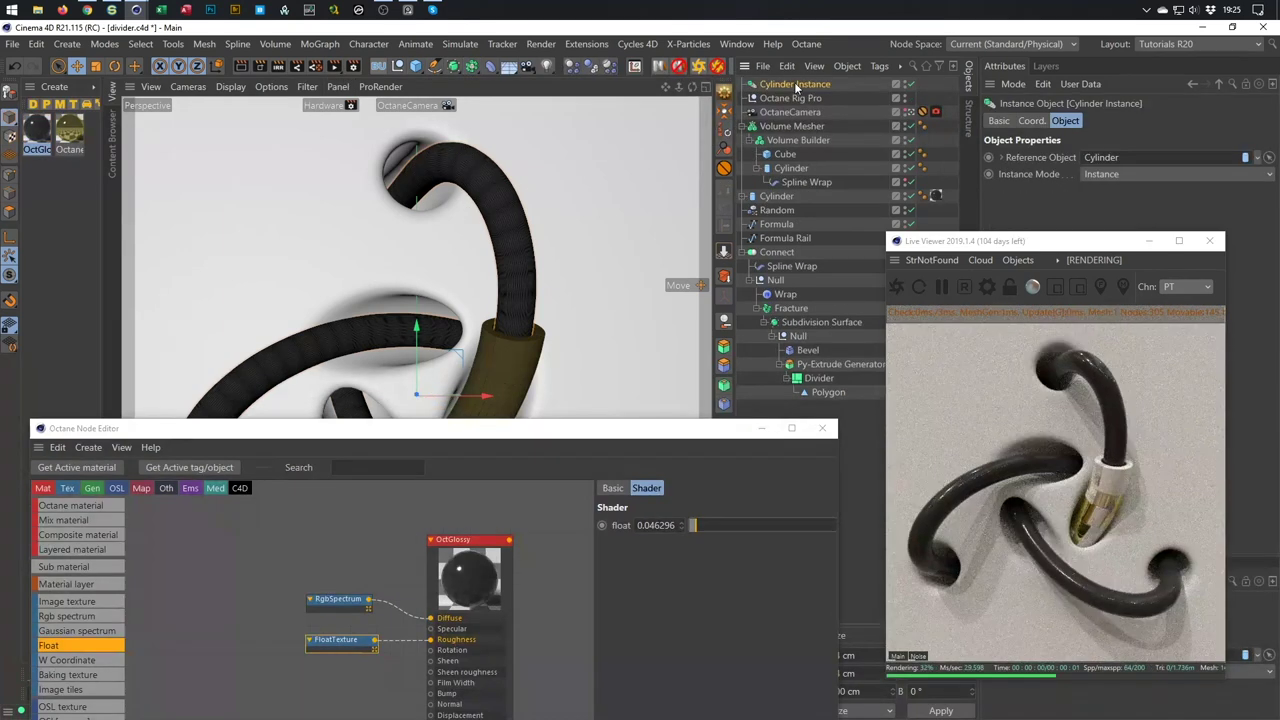
left_click_drag(810, 216, 776, 196)
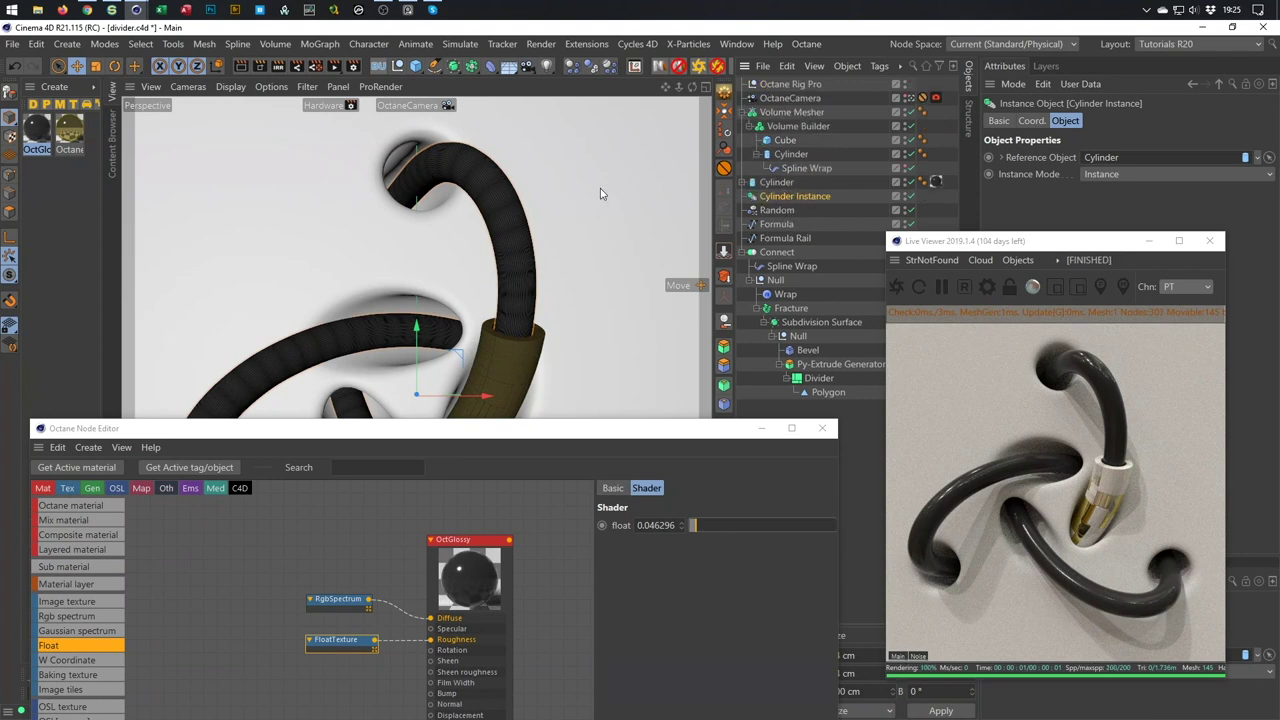
left_click(470, 68)
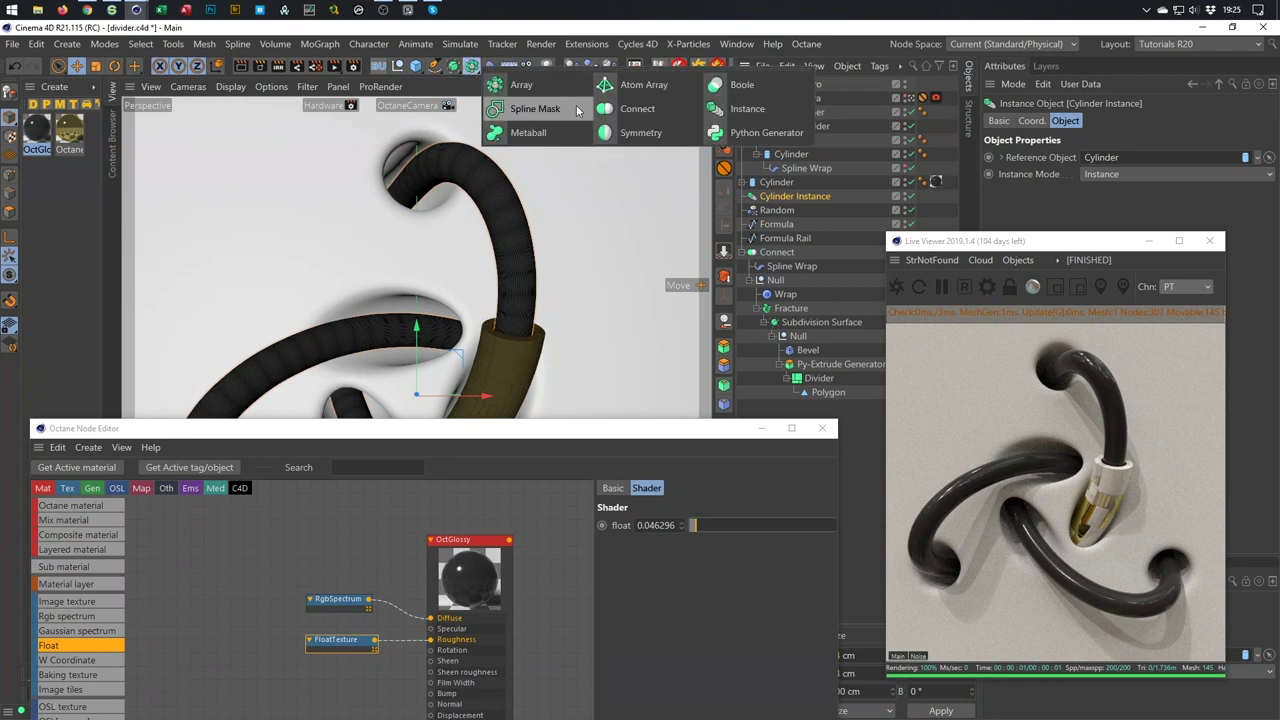
left_click(637, 86)
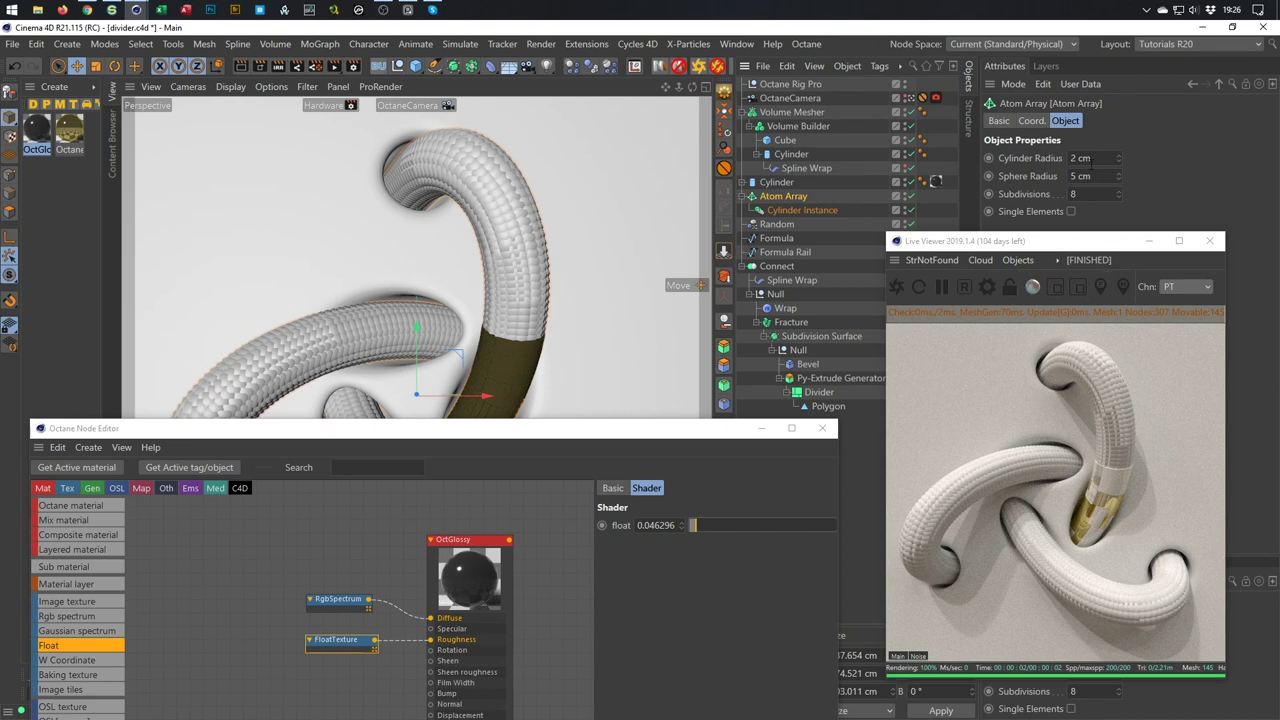
Set the Atom Array cylinder and sphere radii to 0.2 cm and subdivisions to 5.
left_click(1097, 160)
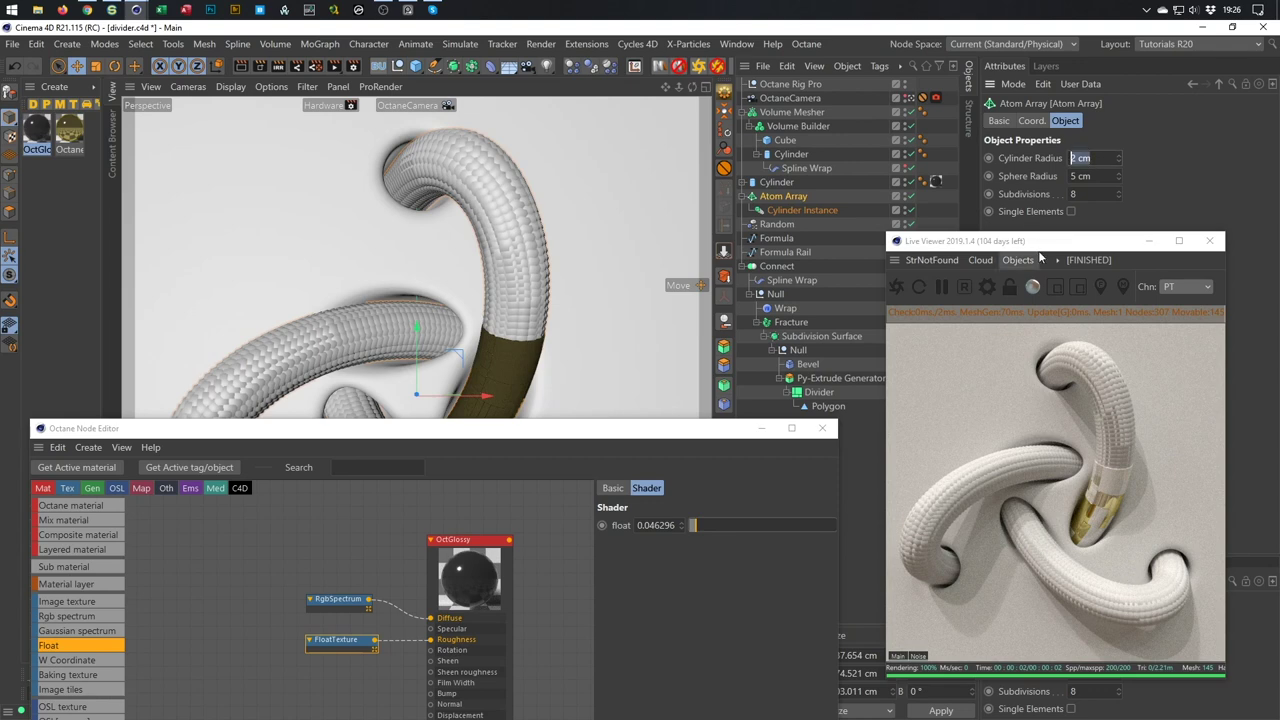
type("0.2")
key("Tab")
type("0.2")
key("Tab")
type("5")
key("Return")
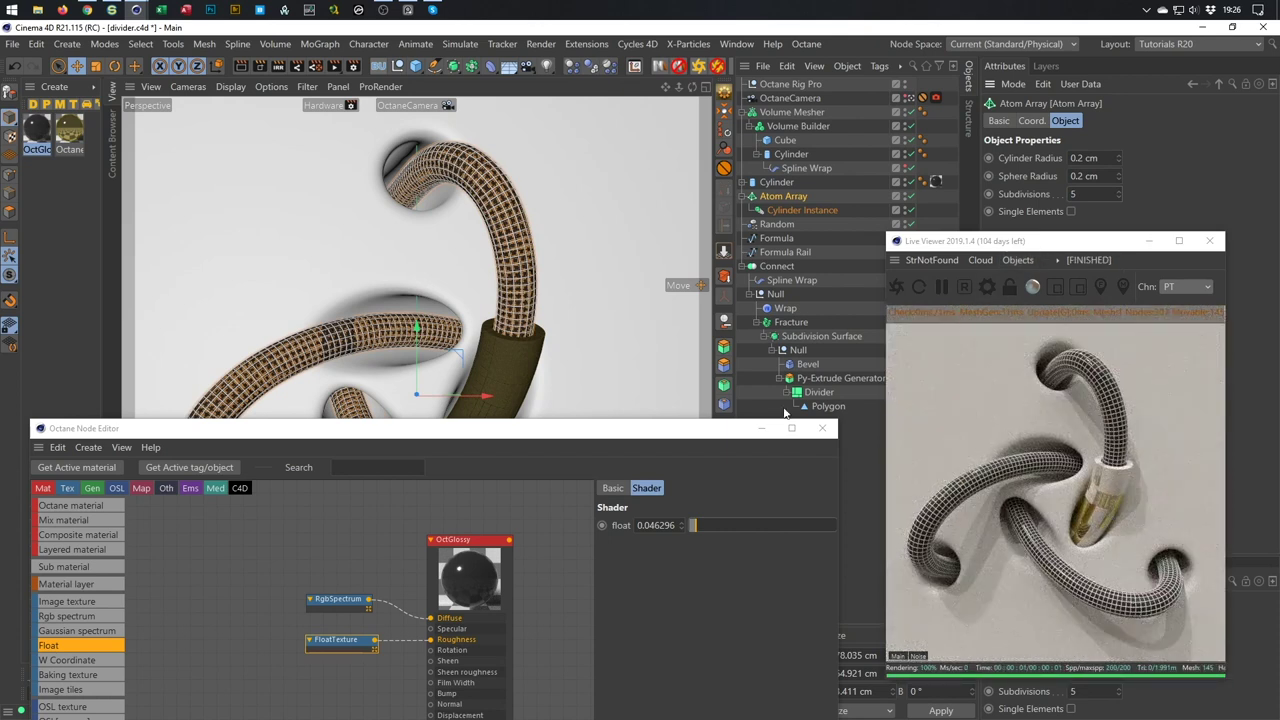
left_click_drag(692, 438, 708, 203)
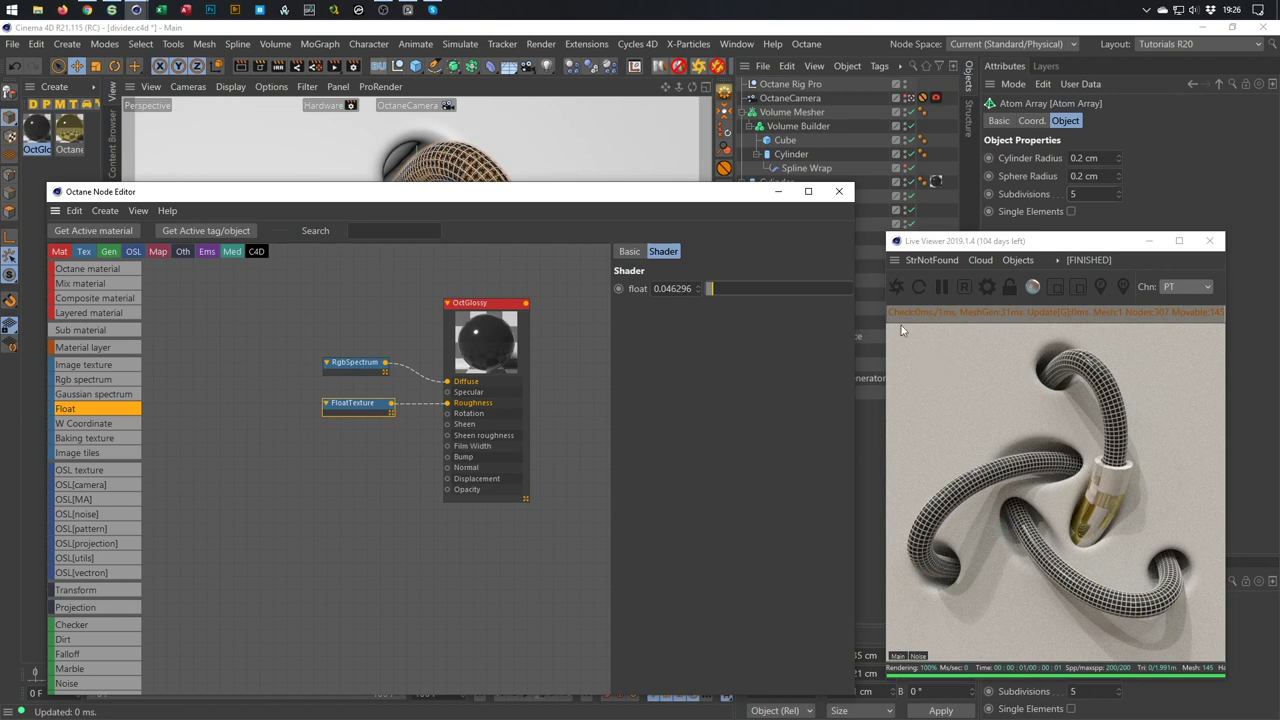
Rename the OctGlossy material to Atom.
mouse_move(689, 195)
left_mouse_down()
mouse_move(683, 558)
mouse_move(700, 190)
mouse_move(676, 149)
mouse_move(688, 220)
left_mouse_up()
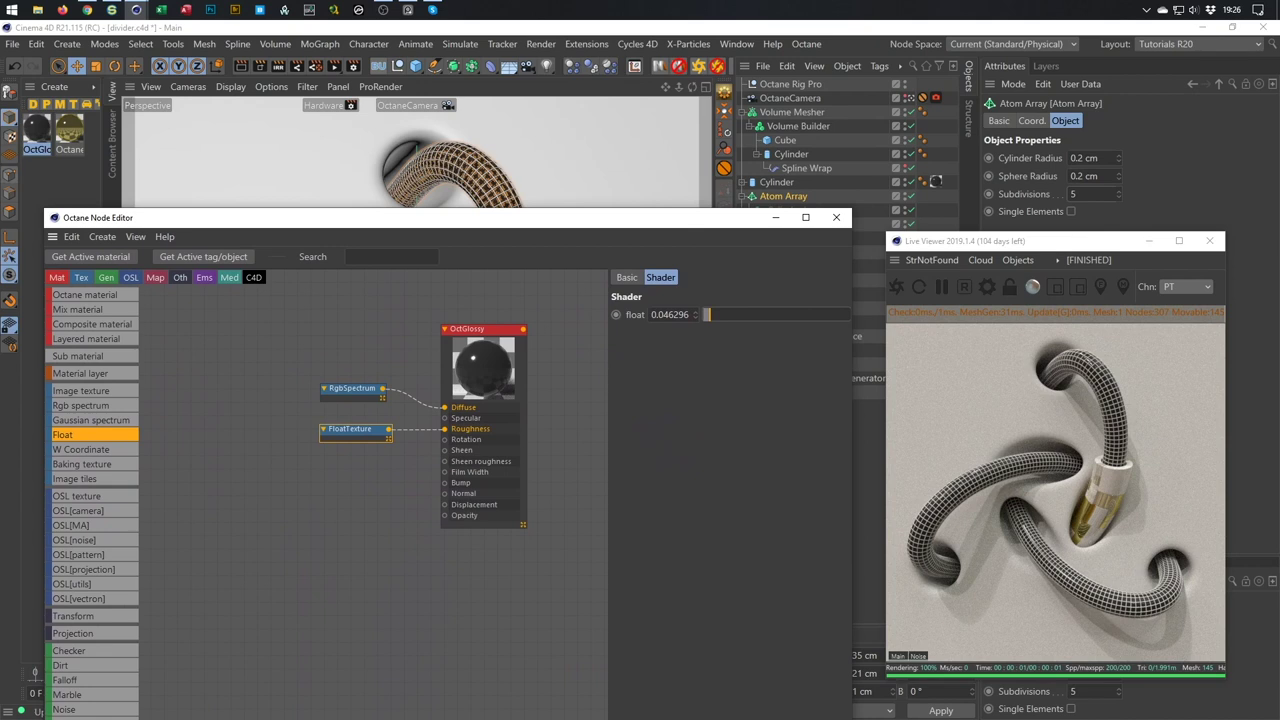
left_click(38, 148)
double_click(38, 150)
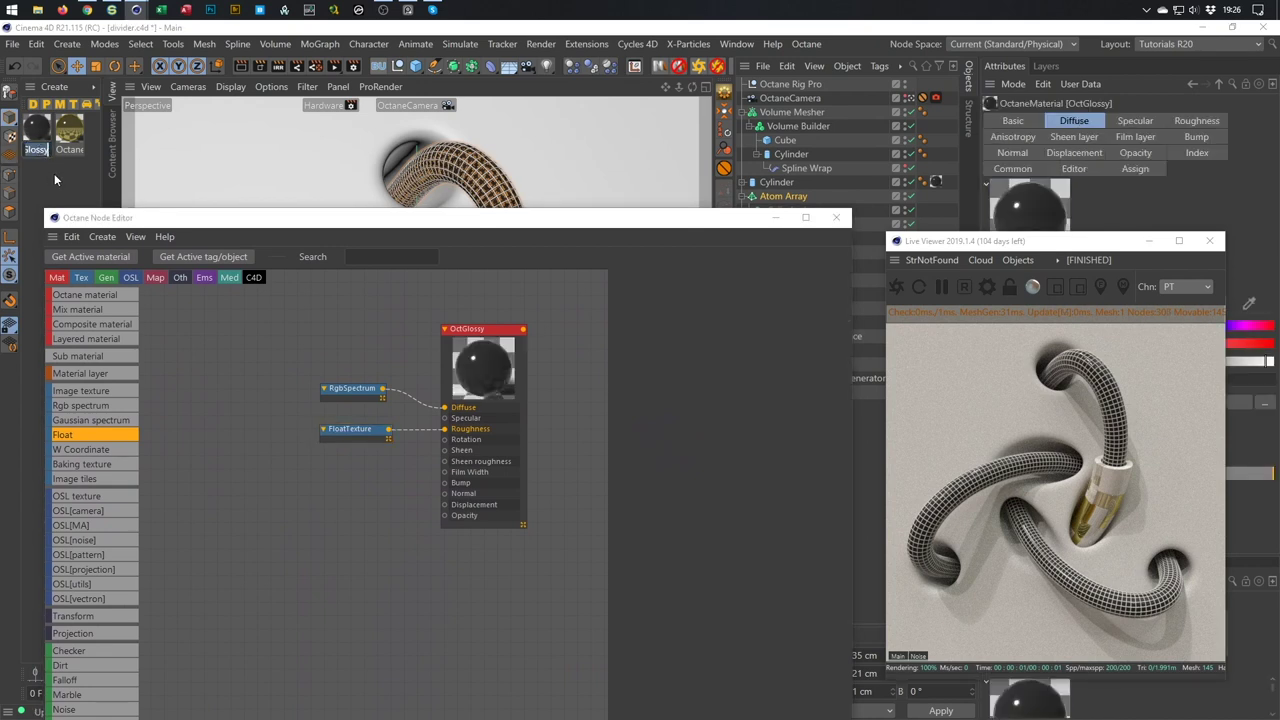
key("Return")
type("Atom")
key("Return")
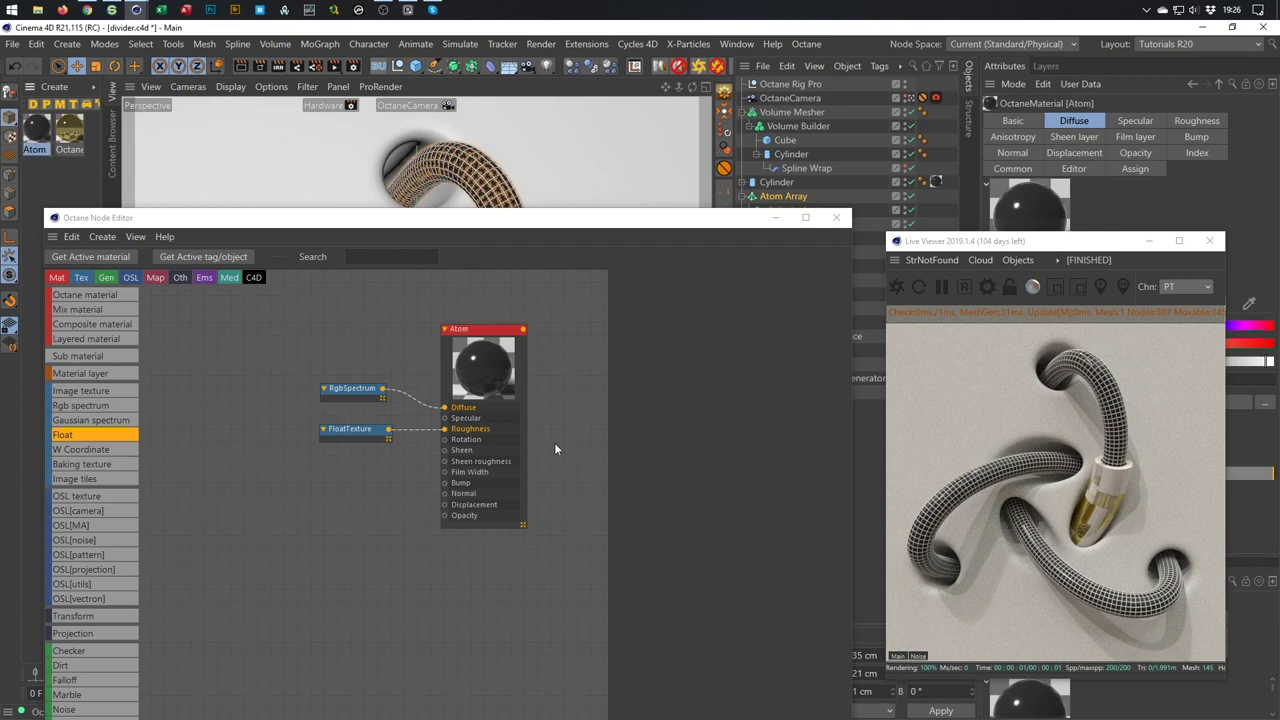
Rename the Octane composite material to Whatever.
left_click(67, 150)
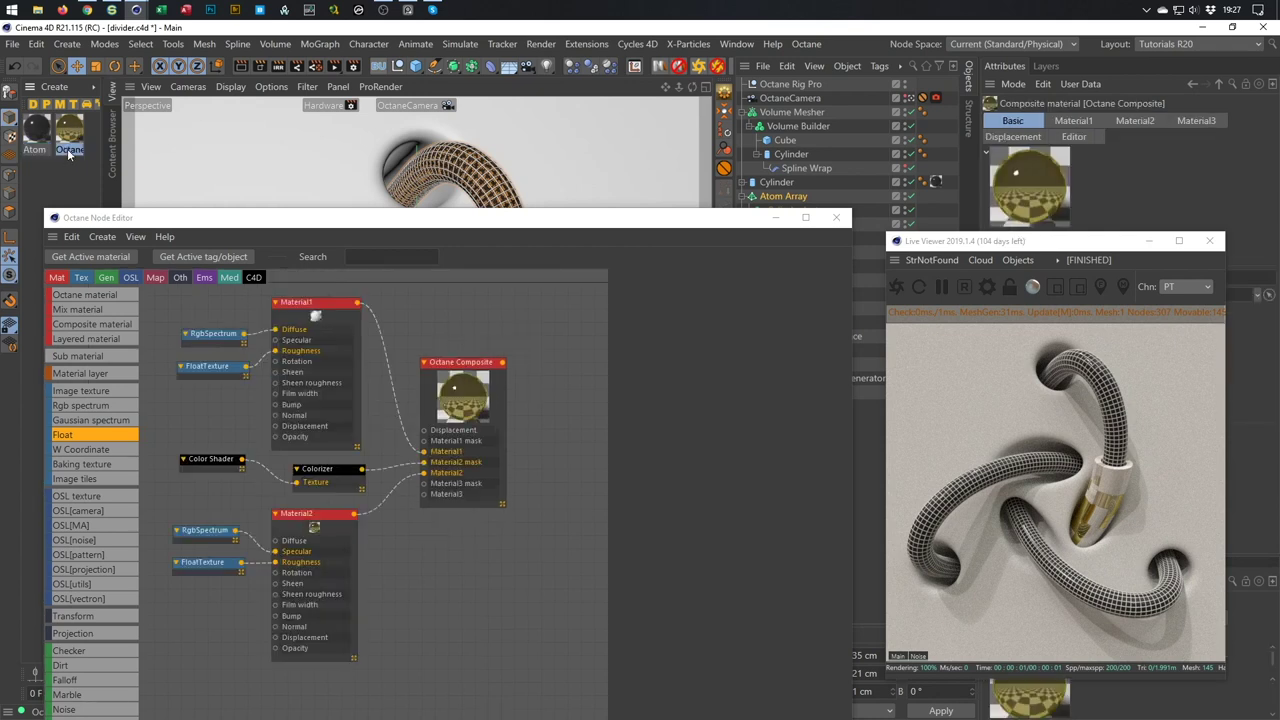
left_click(35, 140)
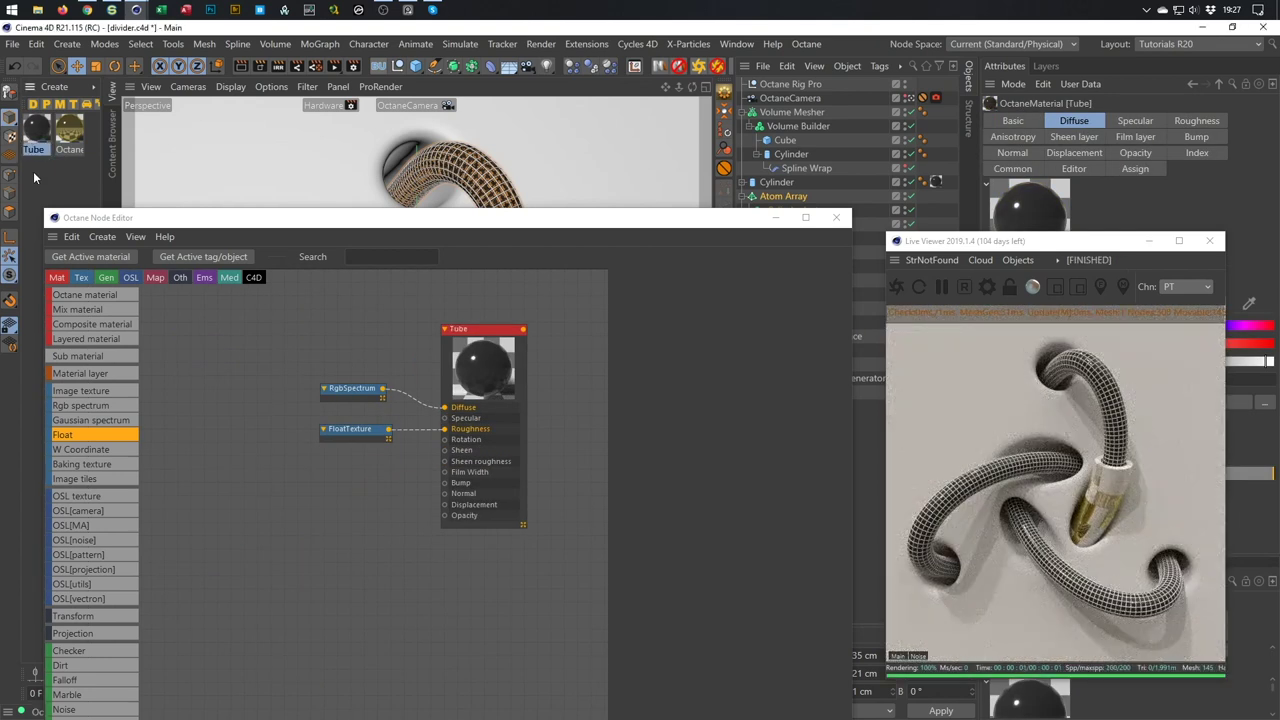
left_click(70, 140)
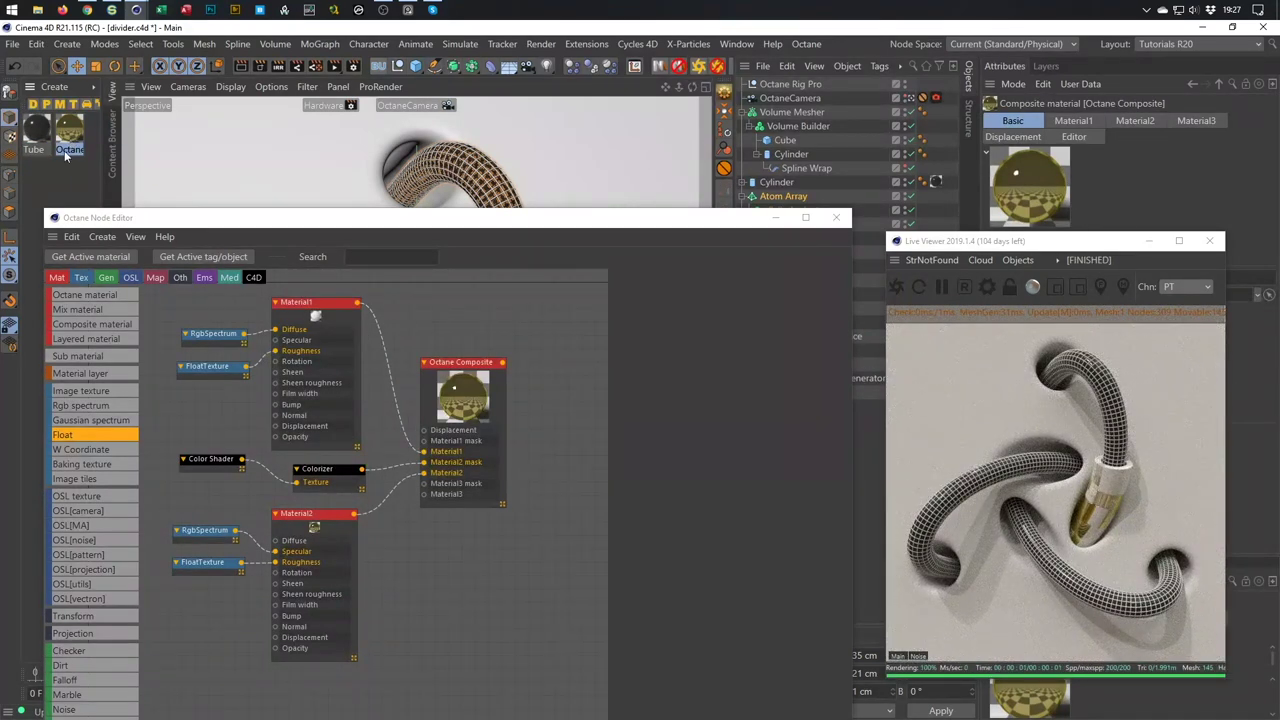
double_click(68, 150)
type("Coated")
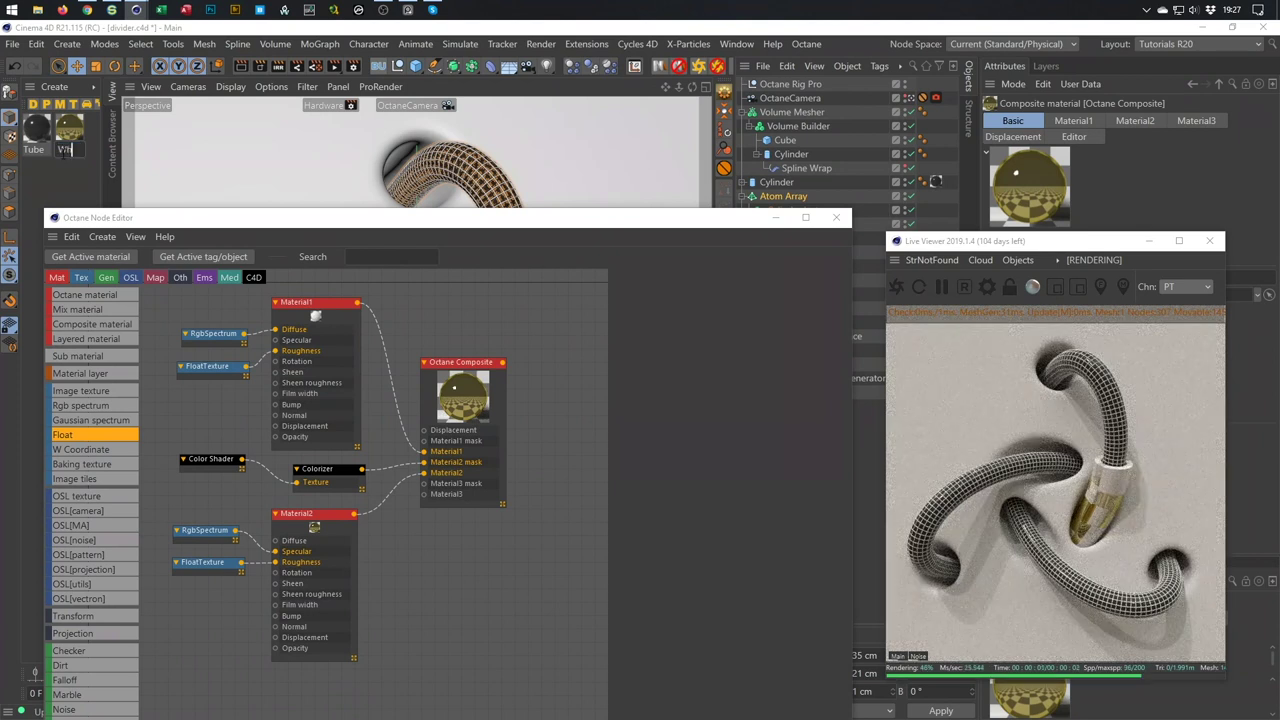
type("er")
key("Return")
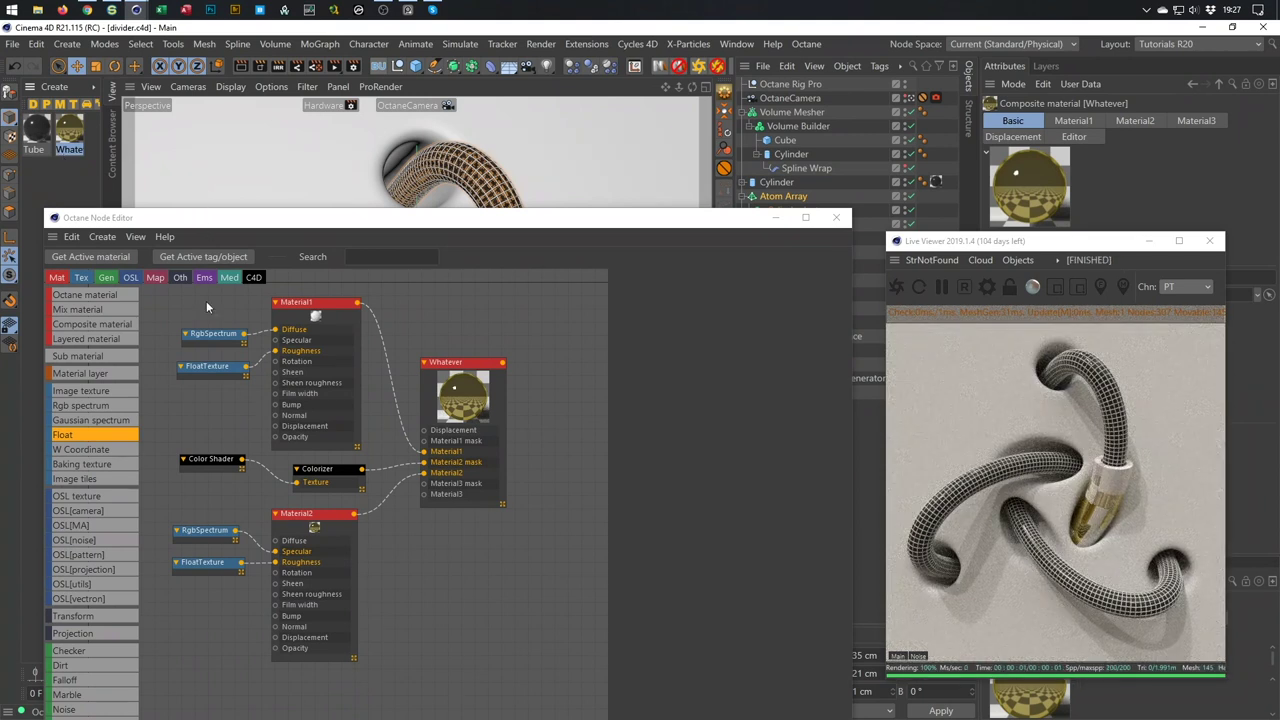
left_click(58, 181)
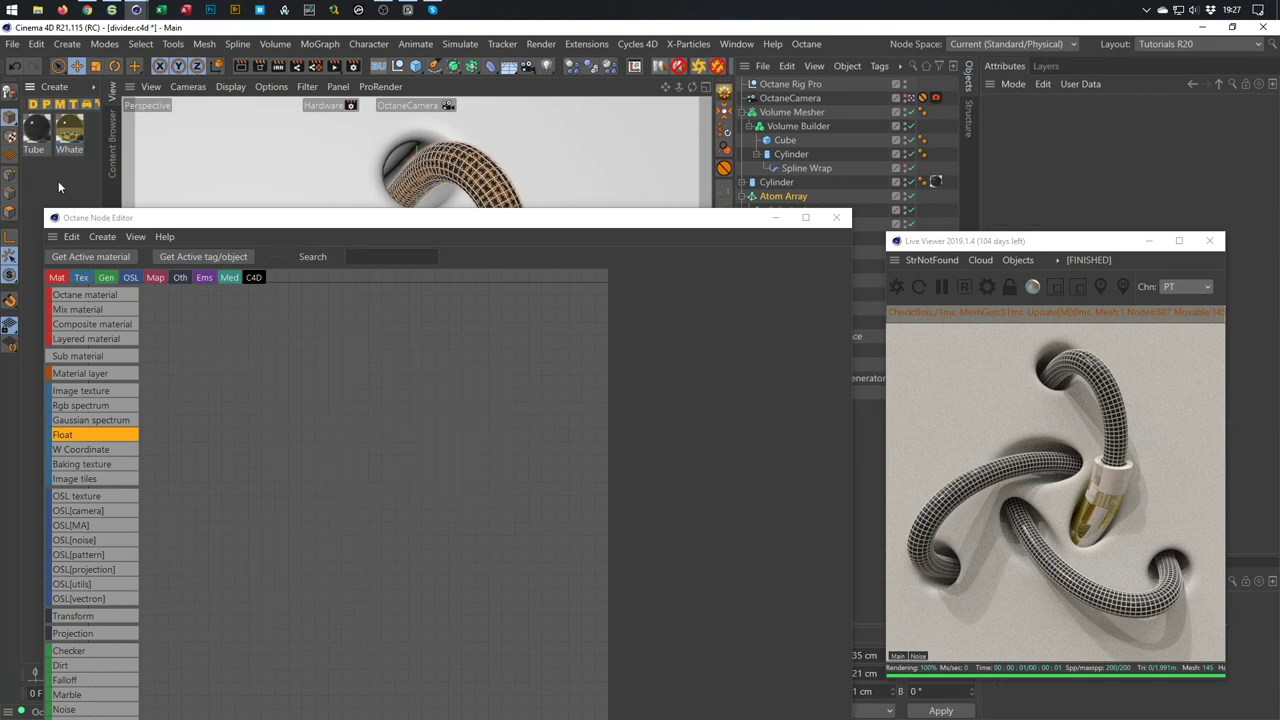
Add a new Octane Material node to the graph and name it Wall.
left_click(89, 295)
left_click_drag(171, 318, 390, 412)
left_click(393, 412)
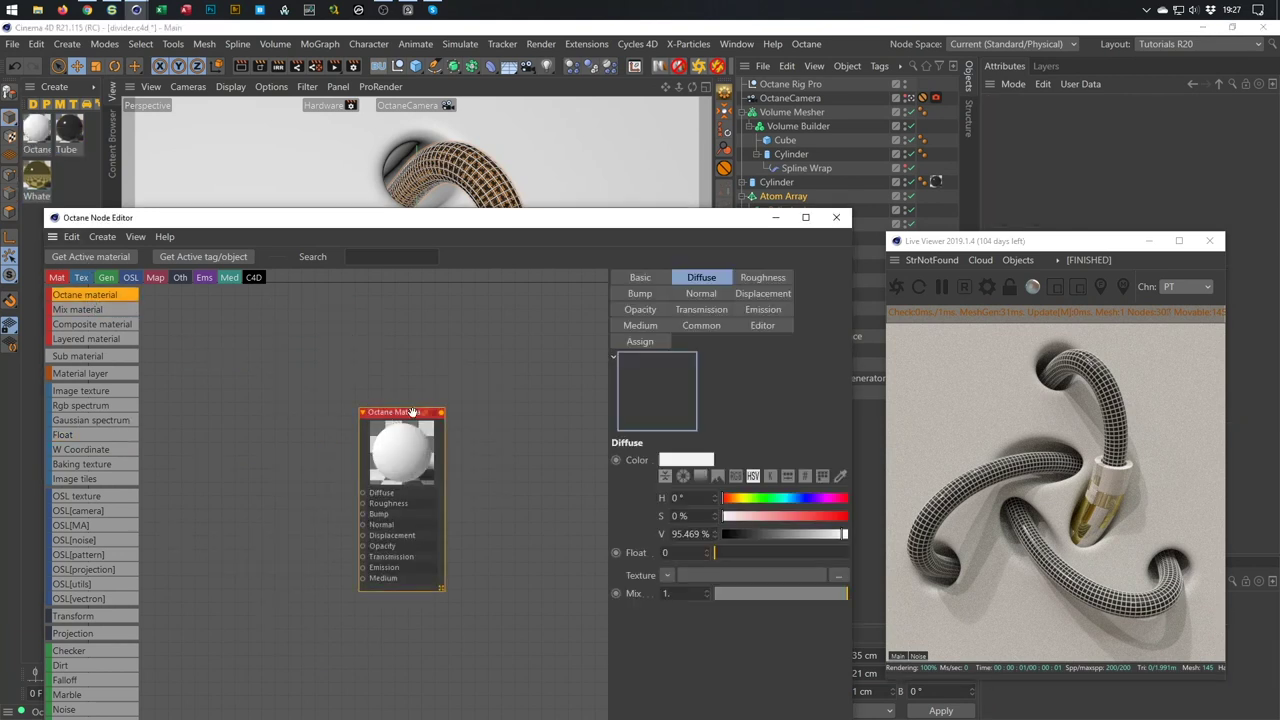
left_click(636, 277)
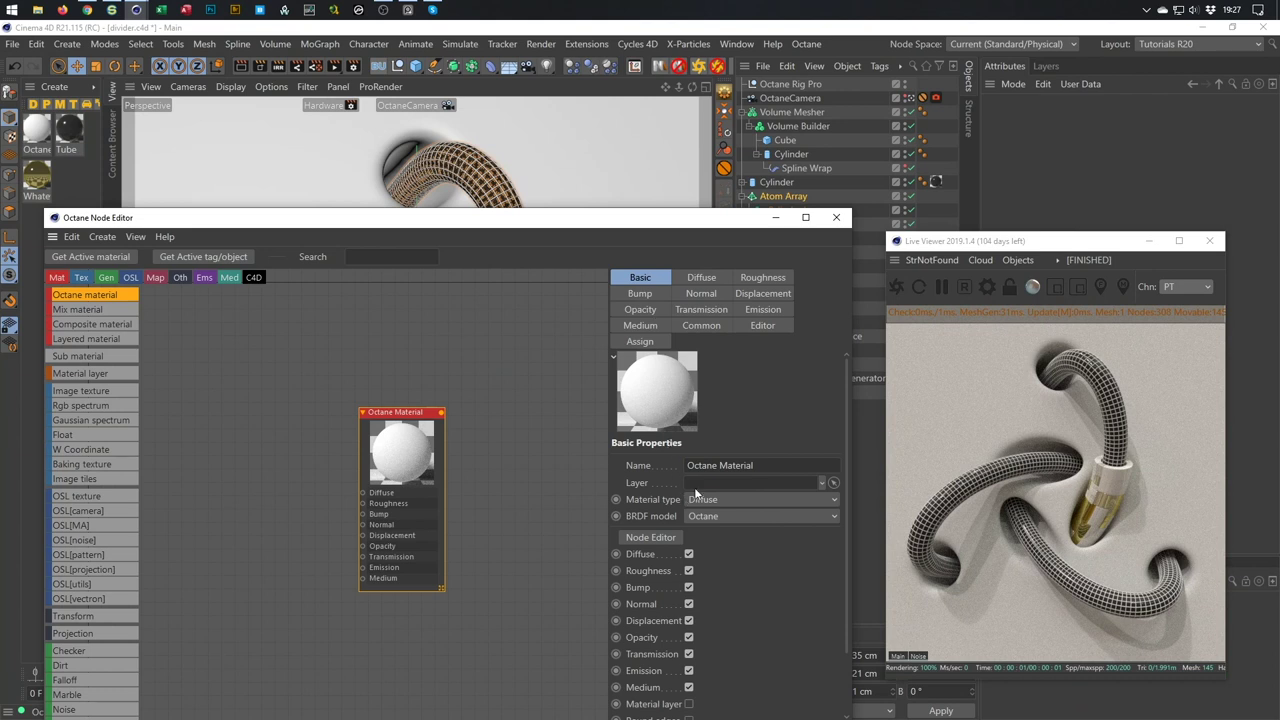
left_click(755, 465)
type("Wall")
key("Return")
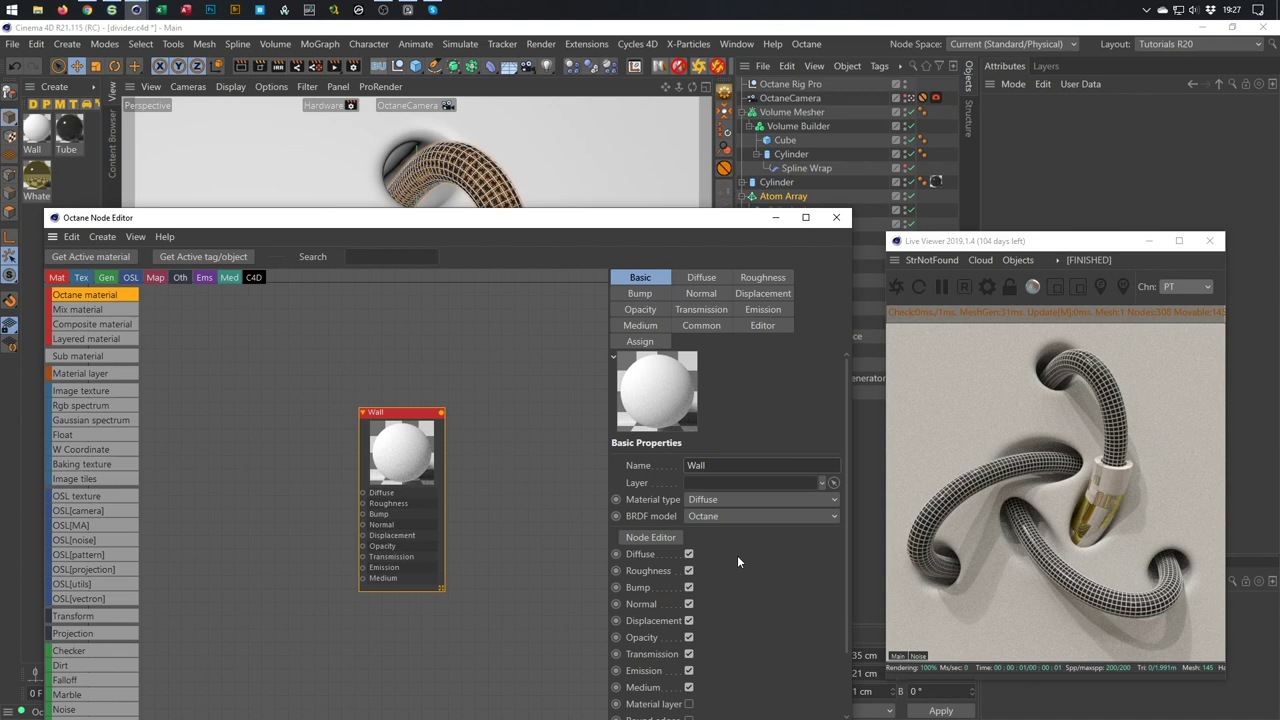
Set the Wall material type to Specular with a GGX BRDF model.
left_click(726, 503)
left_click(743, 566)
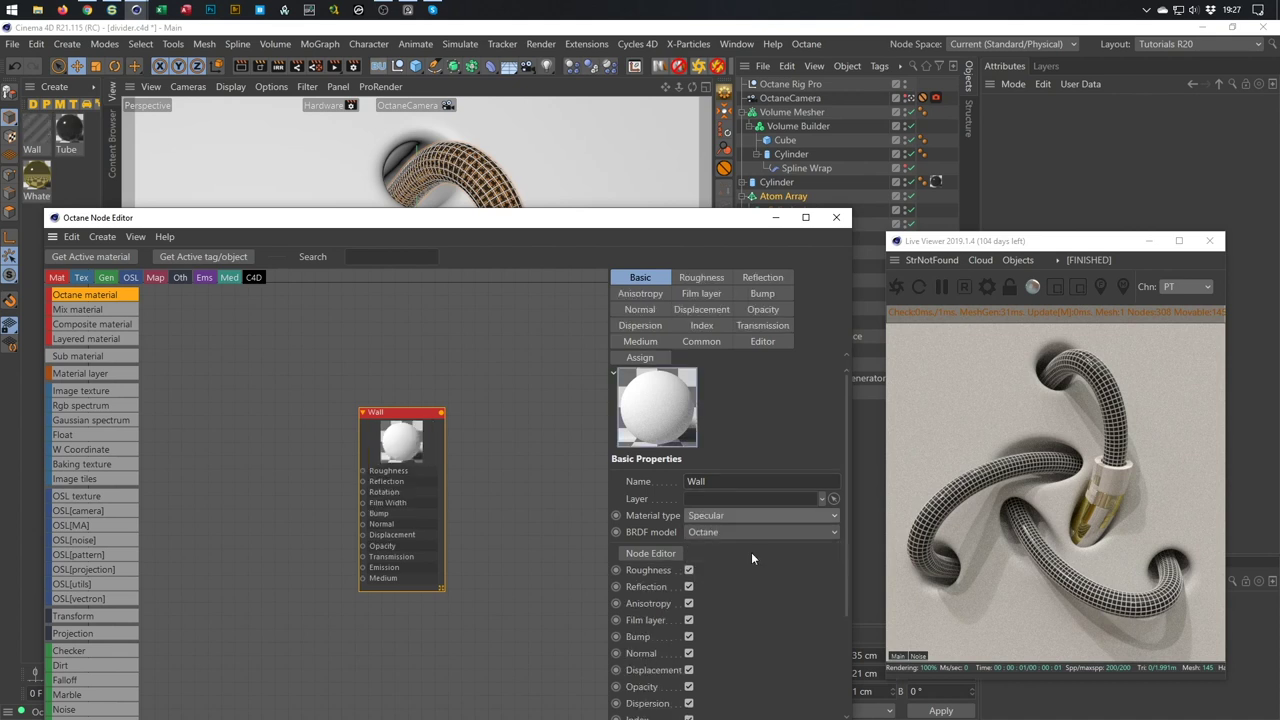
left_click_drag(700, 229, 703, 145)
left_click(737, 448)
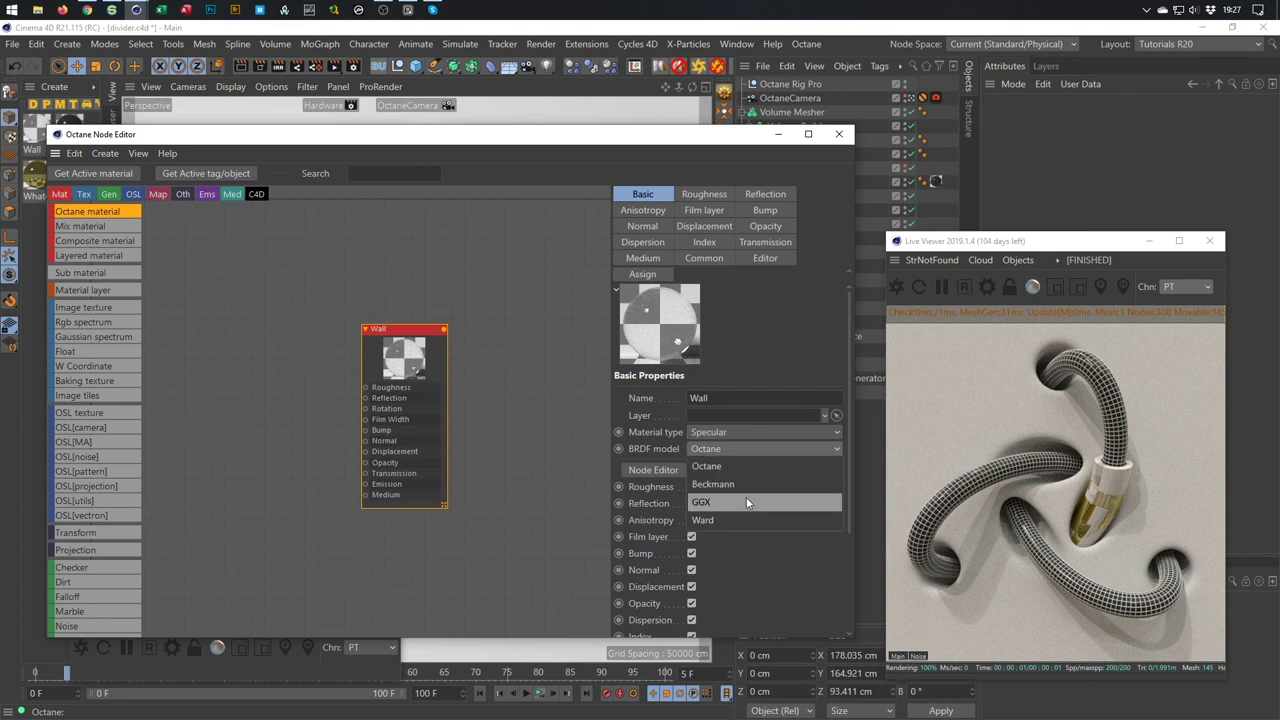
left_click(752, 503)
Apply the Wall material to the wall object.
left_click_drag(304, 135, 247, 233)
left_click(134, 153)
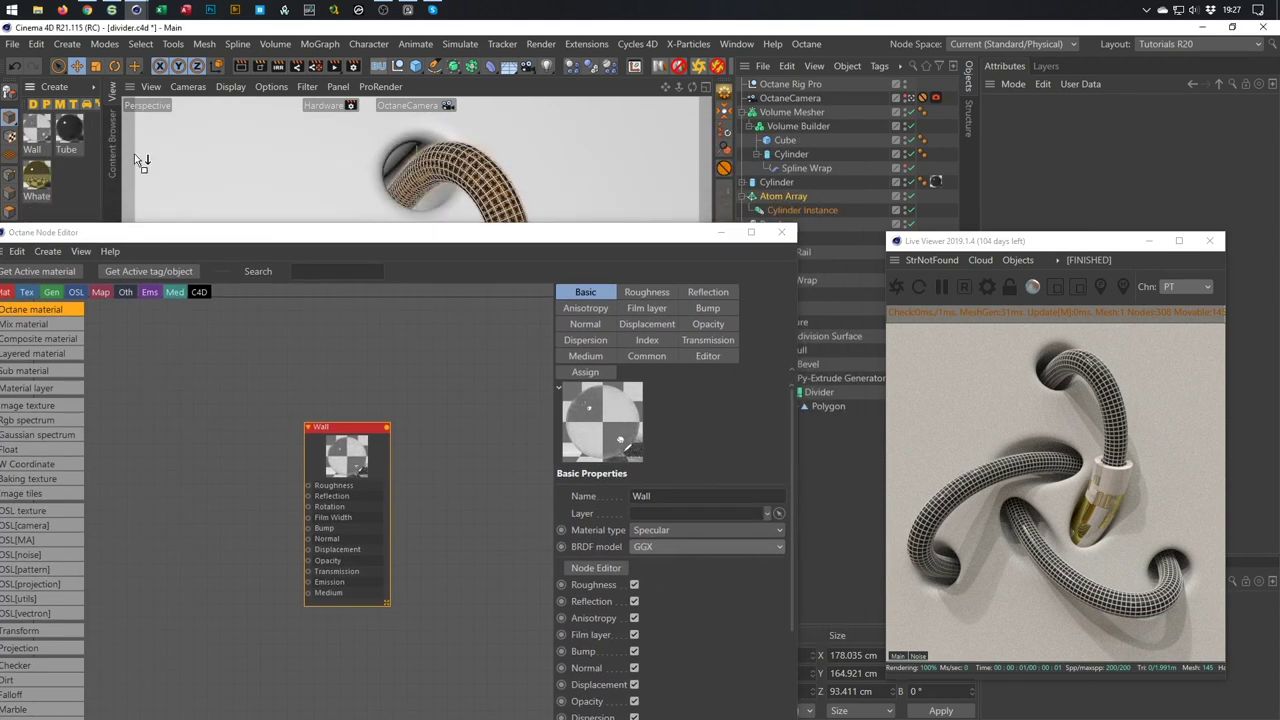
left_click_drag(808, 117, 800, 113)
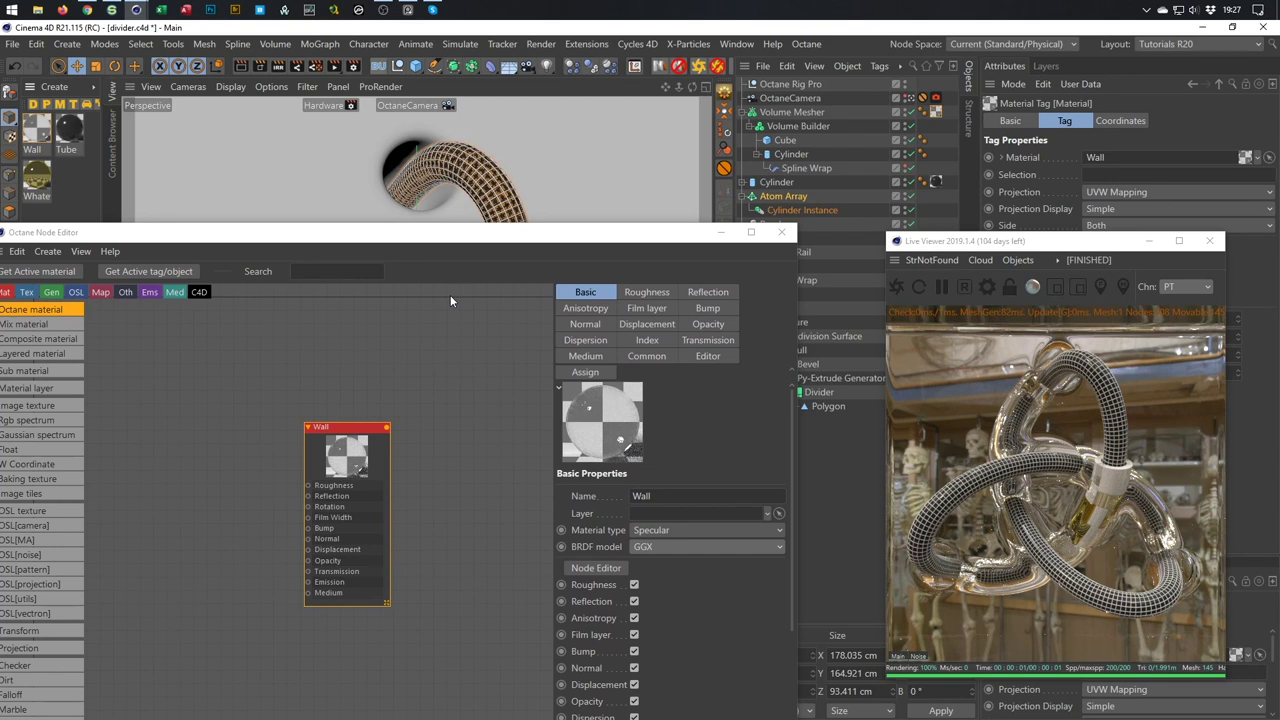
left_click_drag(545, 234, 606, 172)
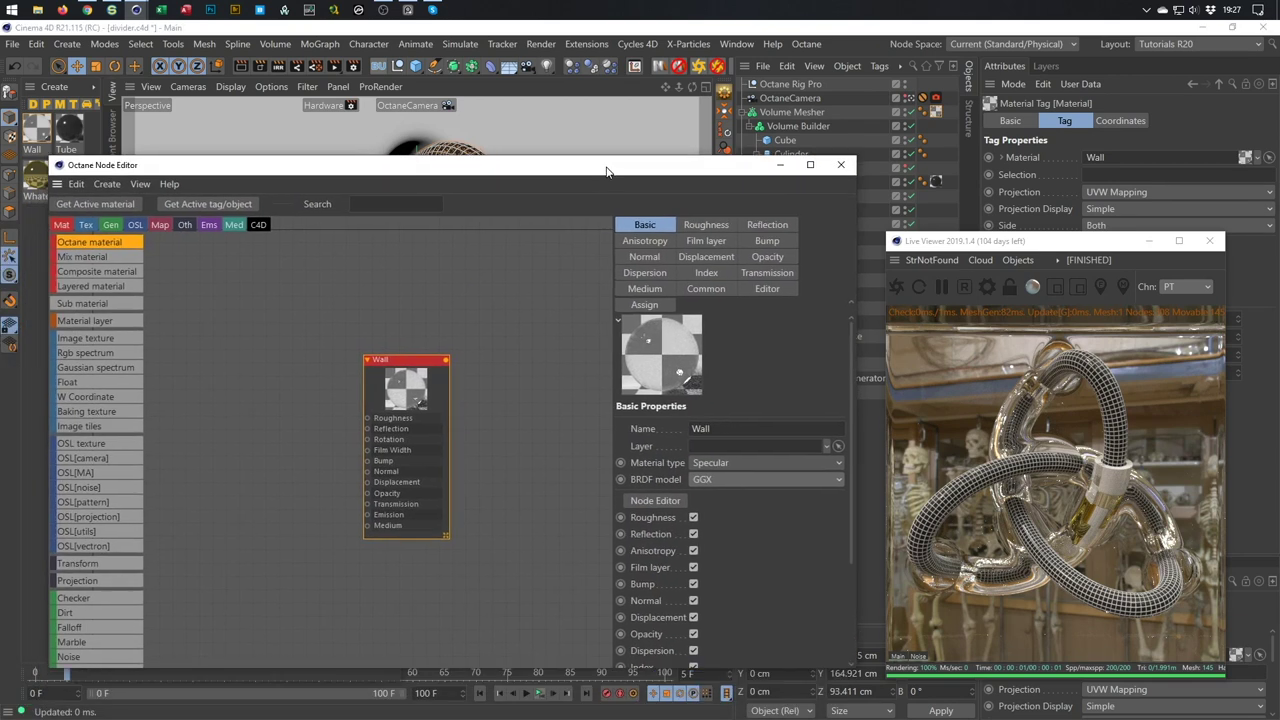
Wire a Float into Wall's Roughness and a roughly 44% grey Rgb spectrum into Transmission.
left_click_drag(100, 382, 368, 420)
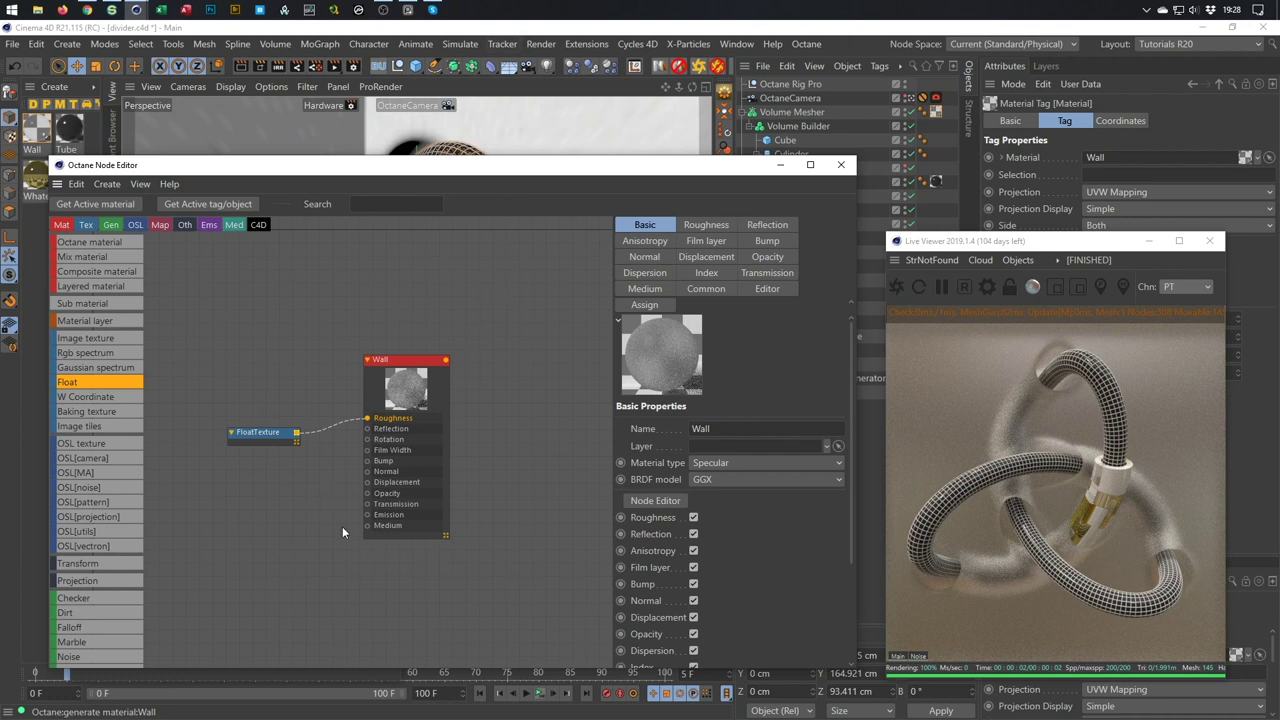
left_click_drag(86, 352, 367, 504)
left_click(252, 482)
left_click_drag(277, 483, 303, 499)
mouse_move(786, 334)
left_mouse_down()
mouse_move(766, 337)
mouse_move(785, 336)
left_mouse_up()
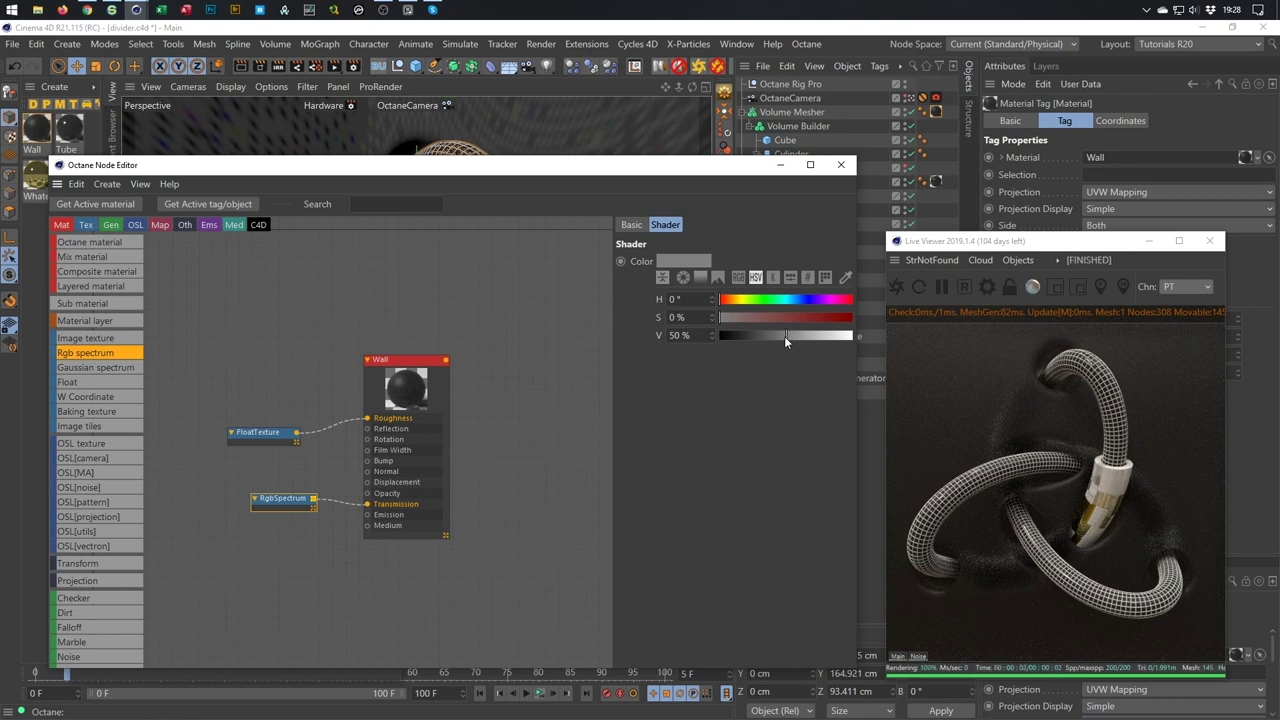
left_click_drag(780, 336, 778, 334)
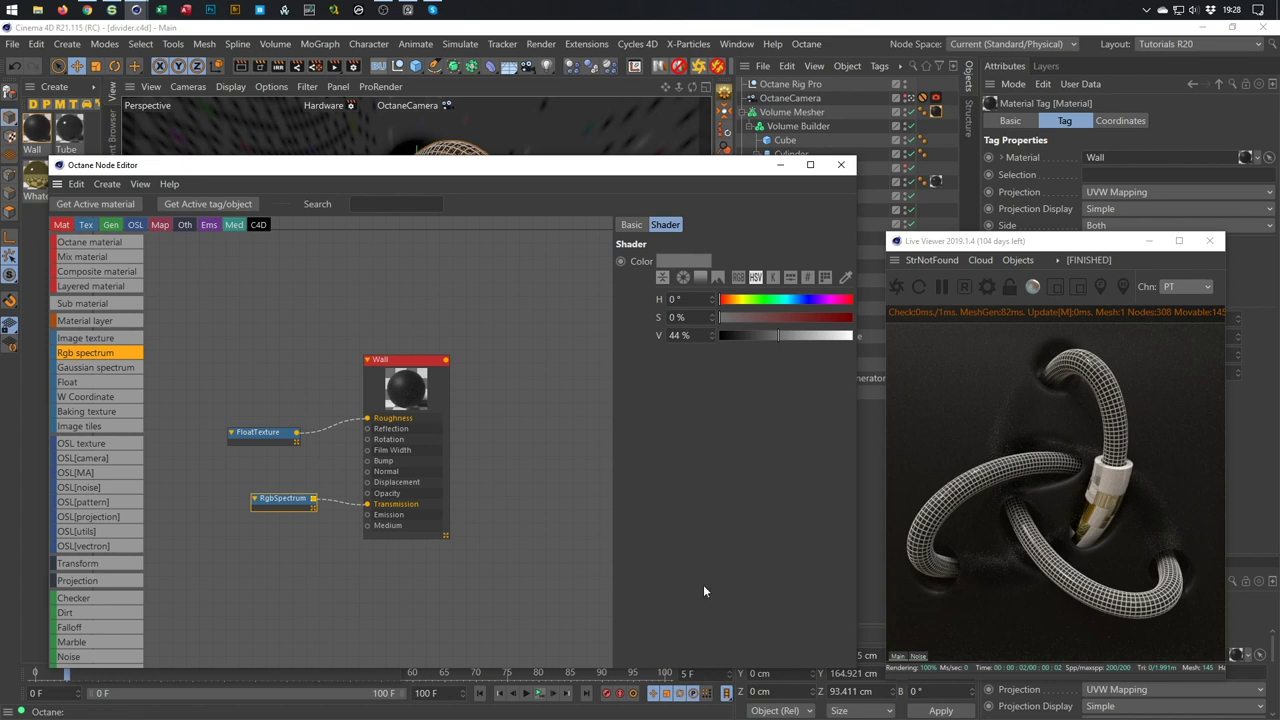
left_click_drag(370, 507, 367, 504)
Create a new Octane Material node in the graph, then switch to Chrome.
left_click_drag(290, 167, 310, 176)
left_click(45, 320)
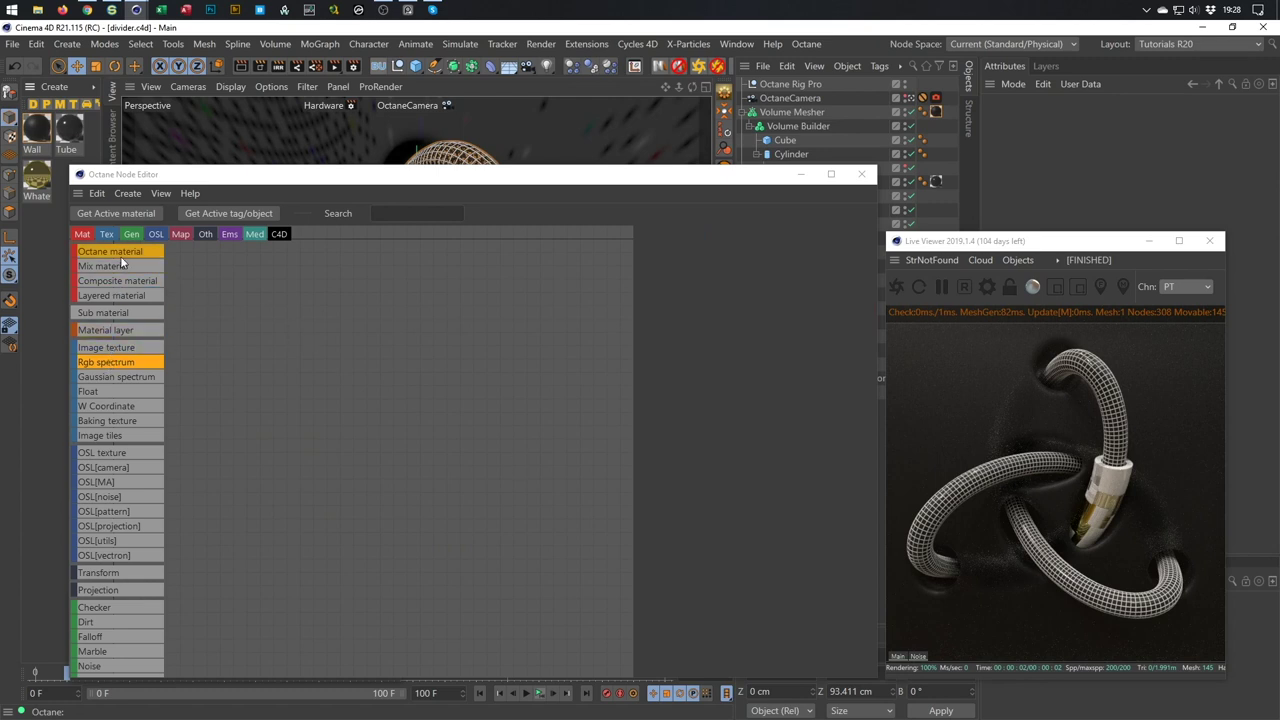
left_click_drag(120, 257, 157, 256)
left_click_drag(378, 343, 402, 338)
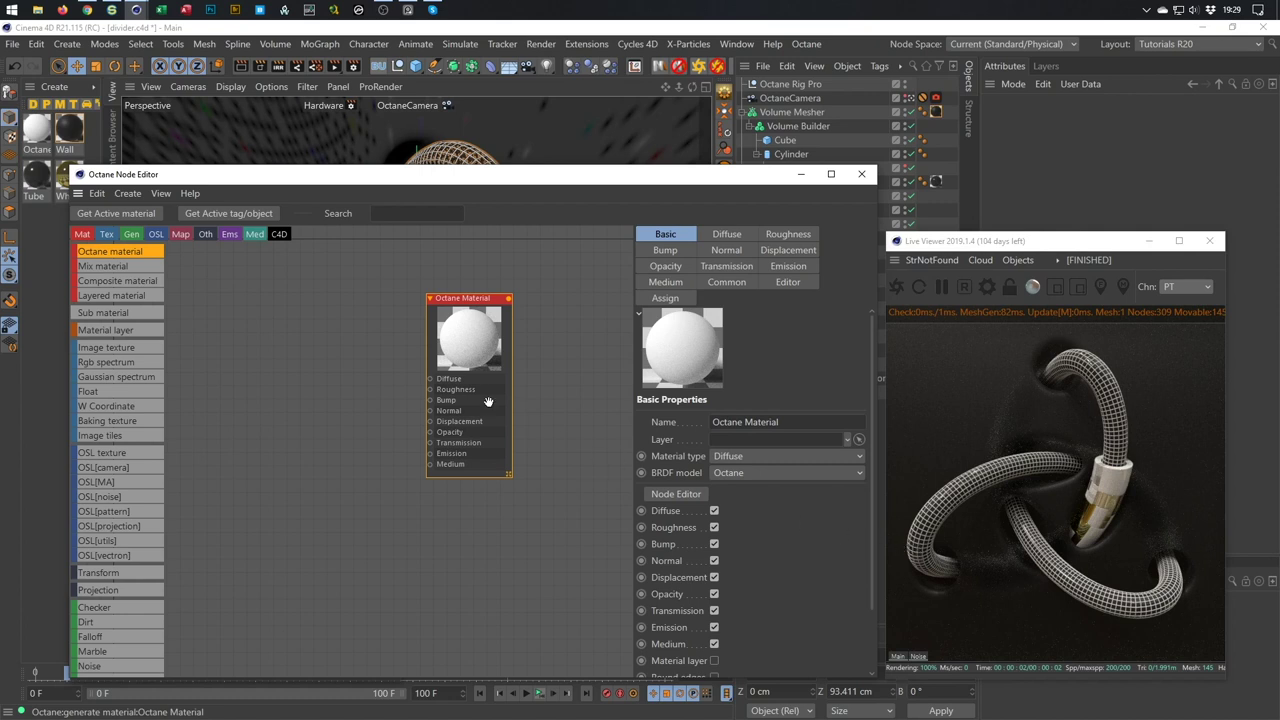
left_click(87, 12)
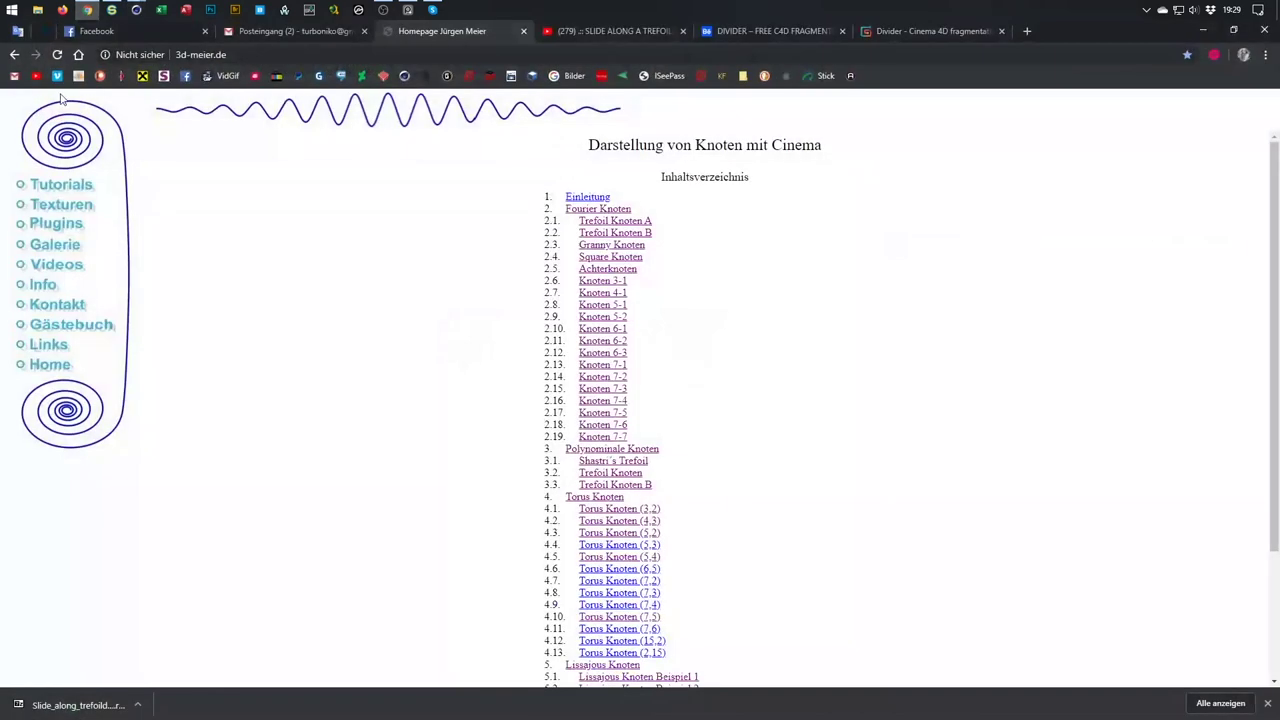
left_click(22, 32)
left_click_drag(244, 230, 113, 247)
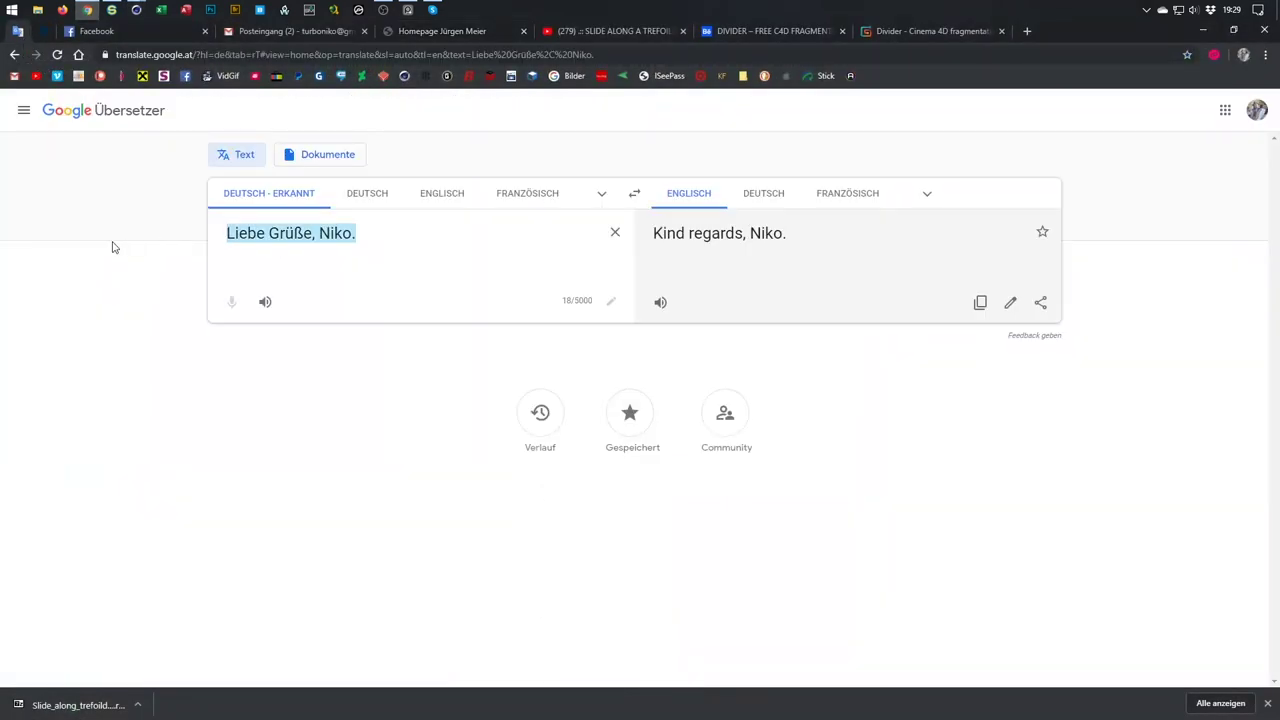
type("Gitter")
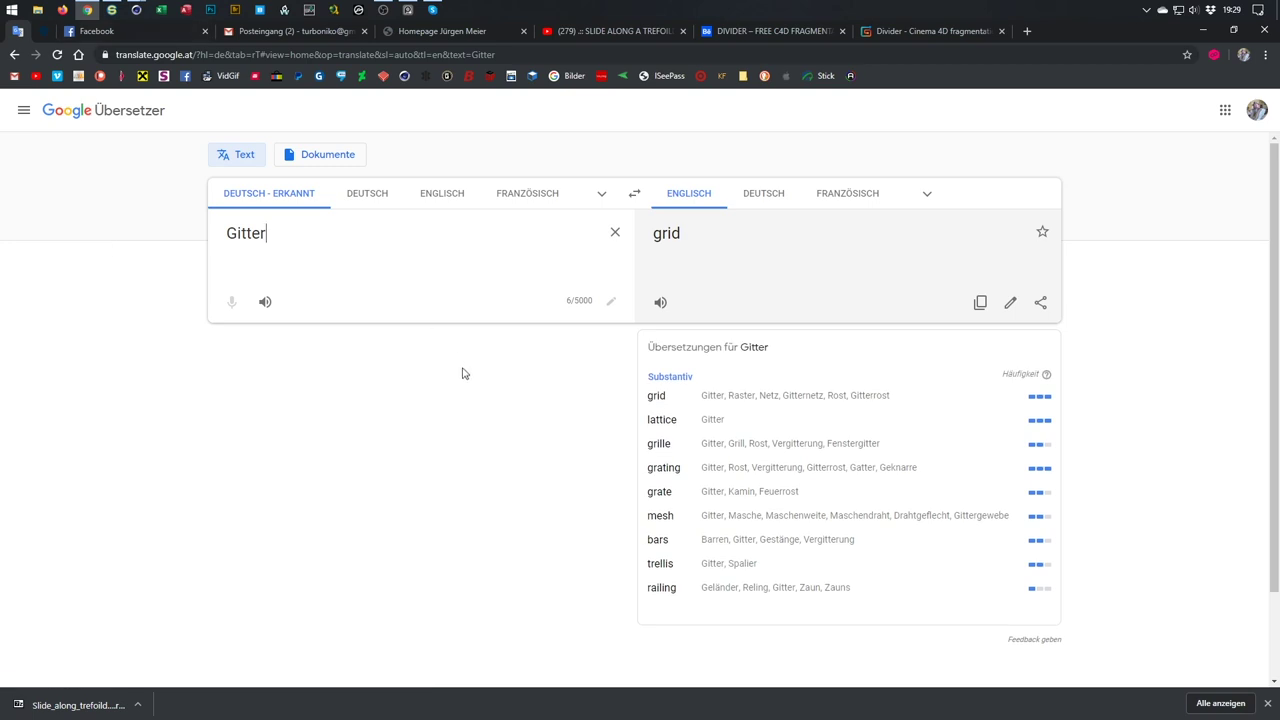
left_click(1198, 38)
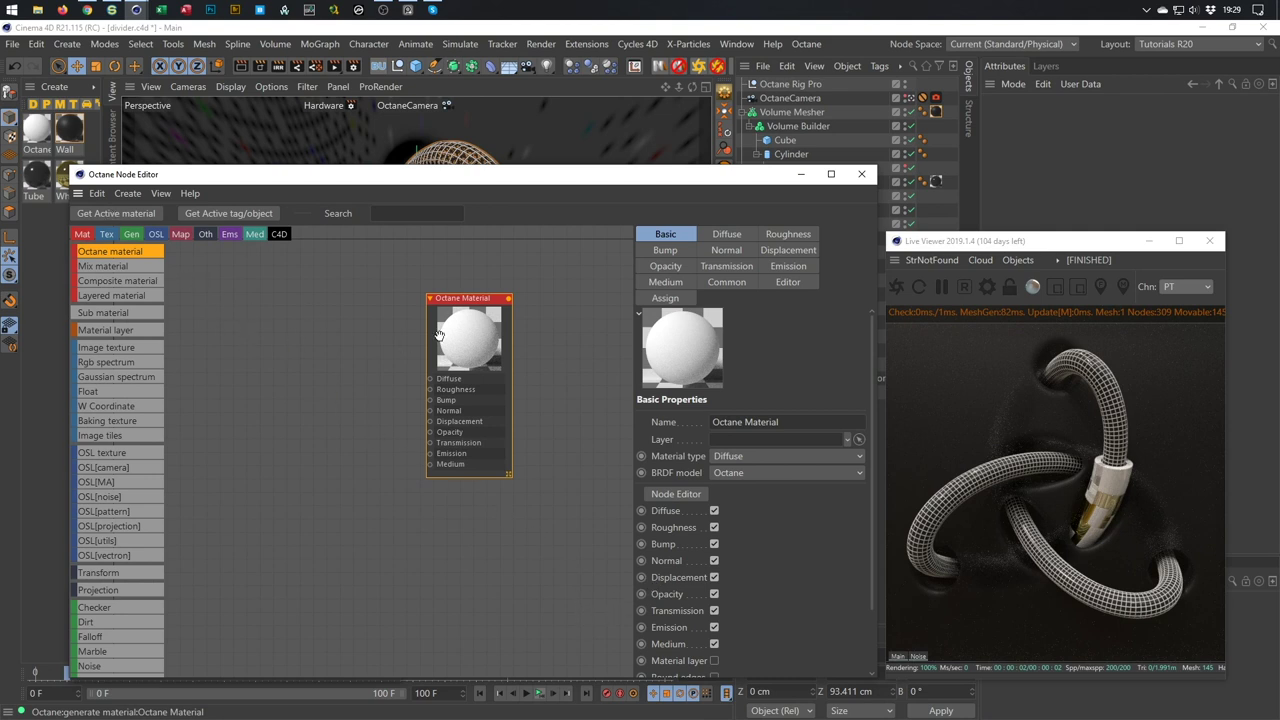
Rename the new Octane material to Grid and feed a Blackbody emission node into its Emission.
double_click(776, 422)
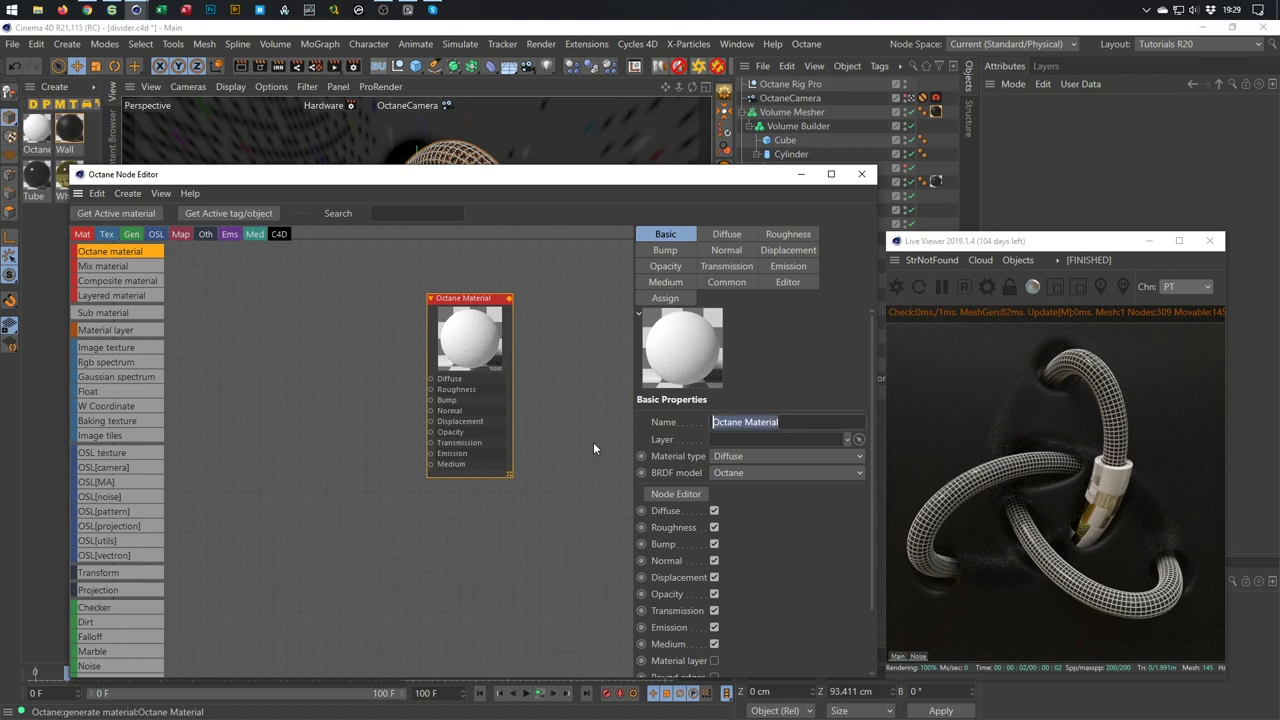
type("Grid")
key("Return")
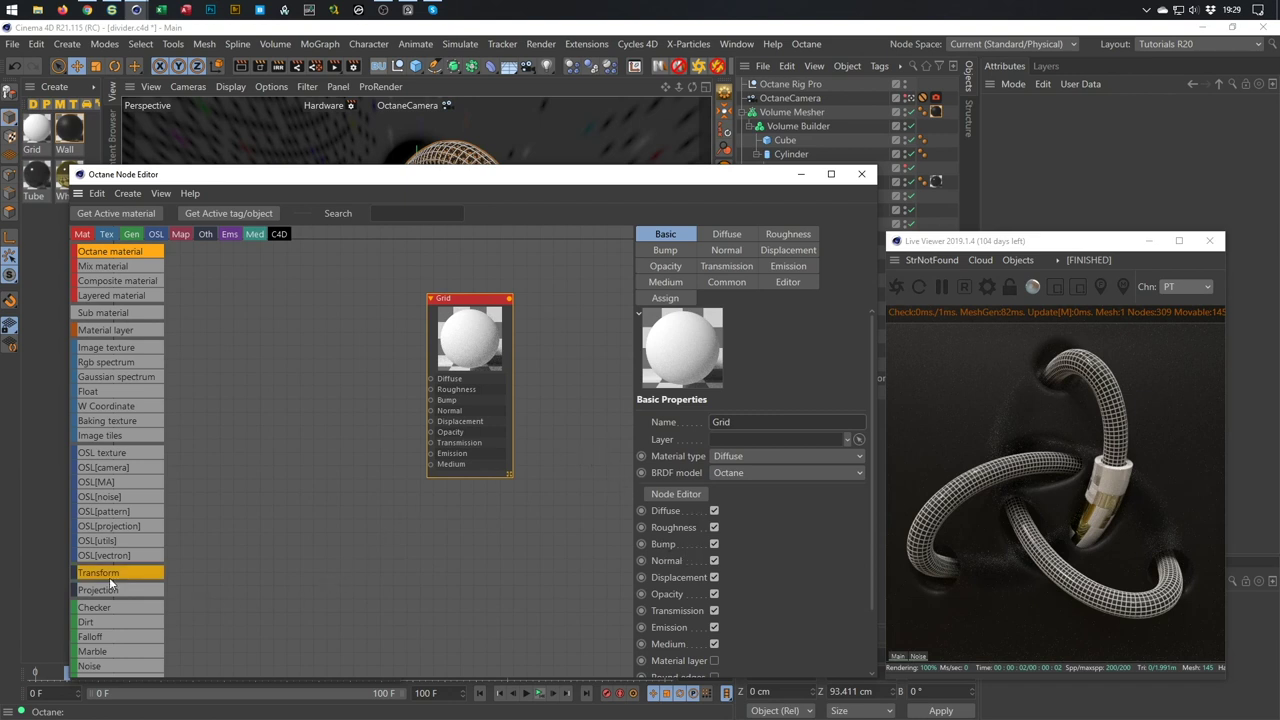
scroll(110, 577, "down", 10)
scroll(112, 577, "down", 4)
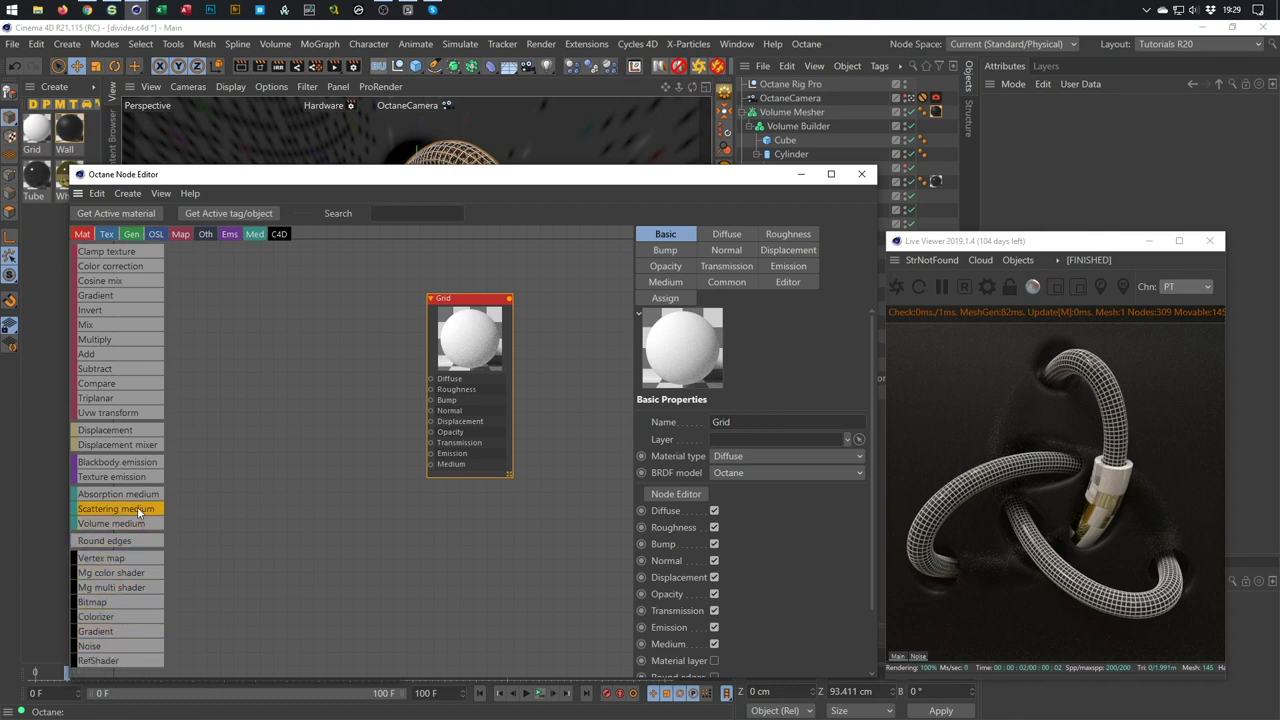
left_click_drag(117, 462, 431, 461)
Apply the Grid material to the Atom Array object.
left_click_drag(710, 185, 672, 283)
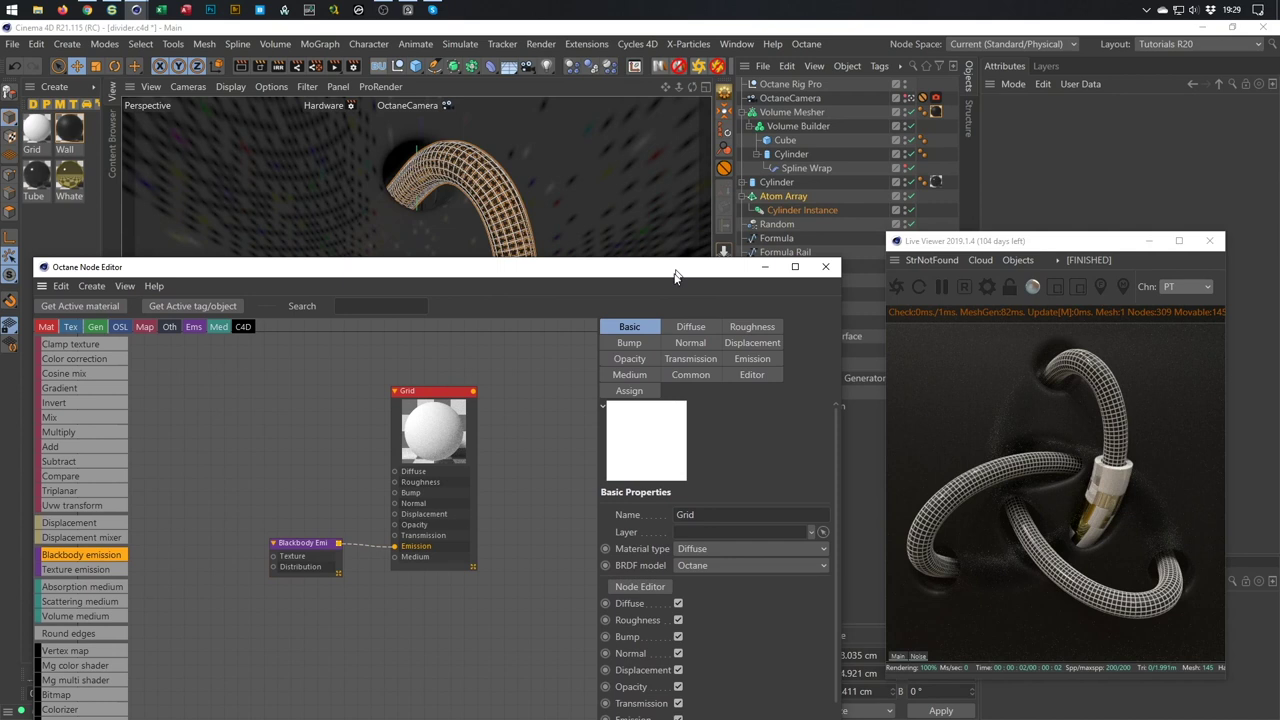
left_click_drag(35, 132, 772, 200)
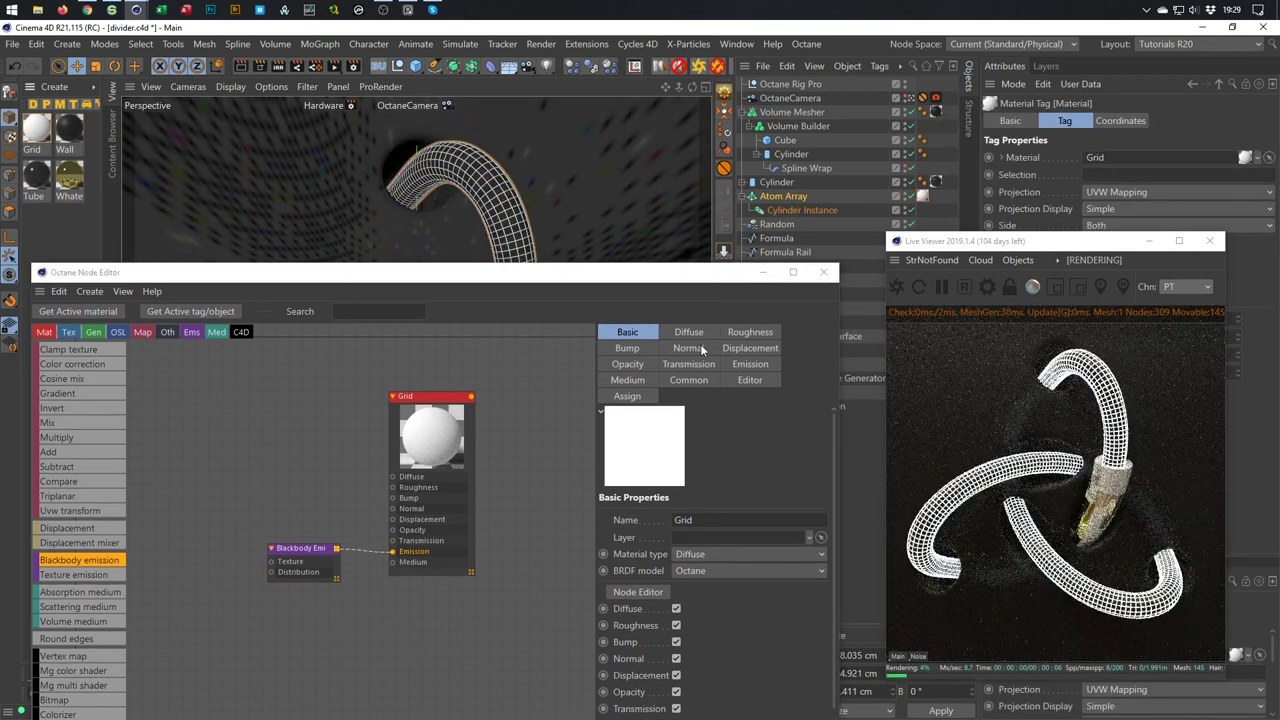
left_click_drag(621, 274, 635, 156)
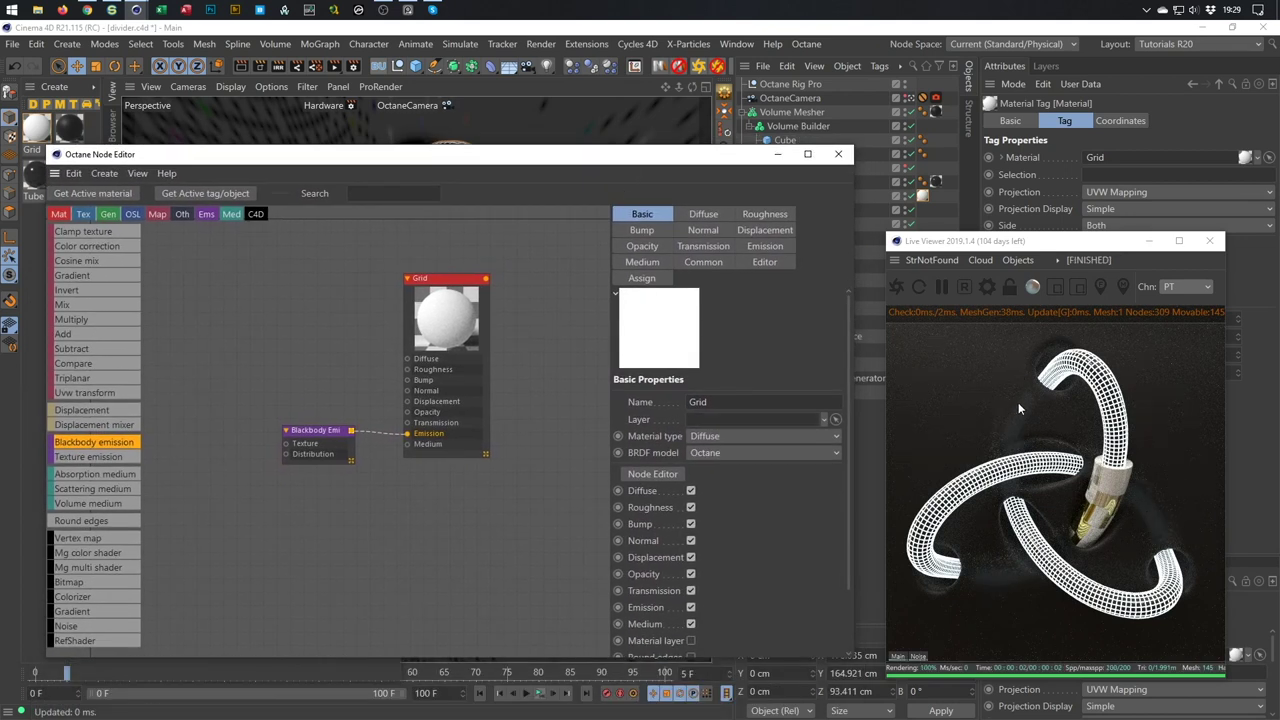
Set the Blackbody emission node's Power to 20.
left_click(318, 431)
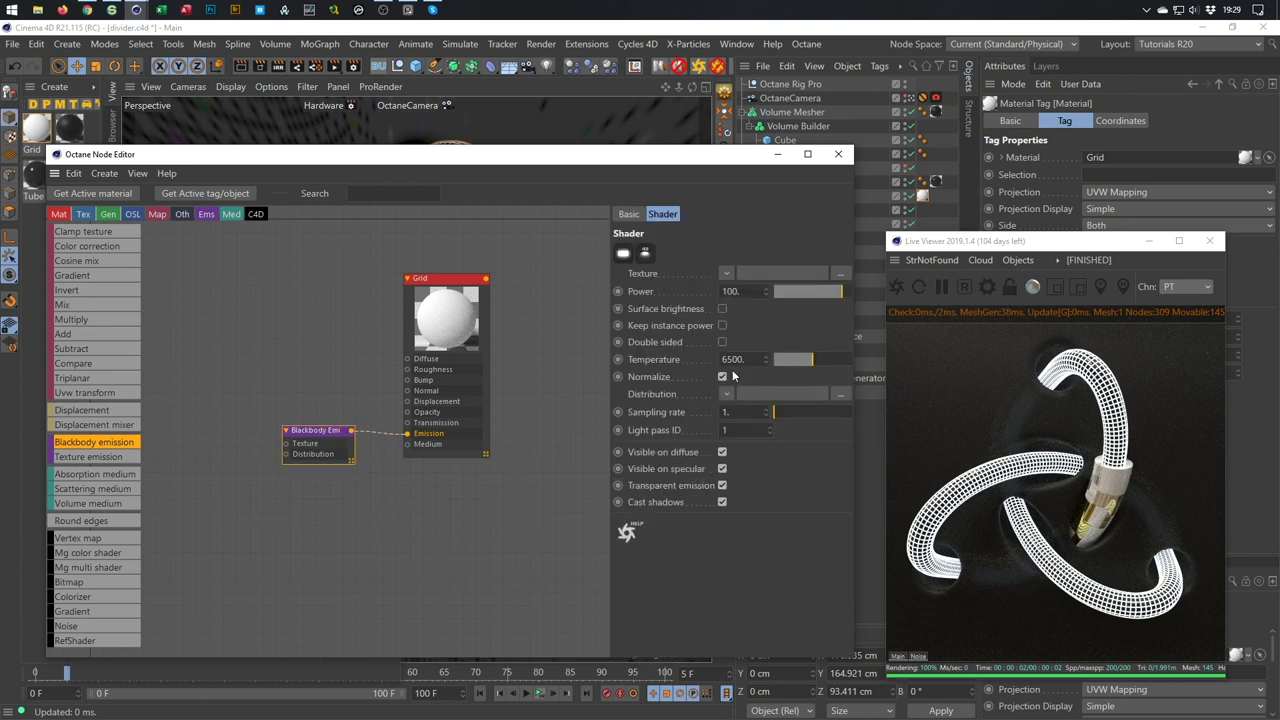
left_click(733, 291)
type("20")
key("Return")
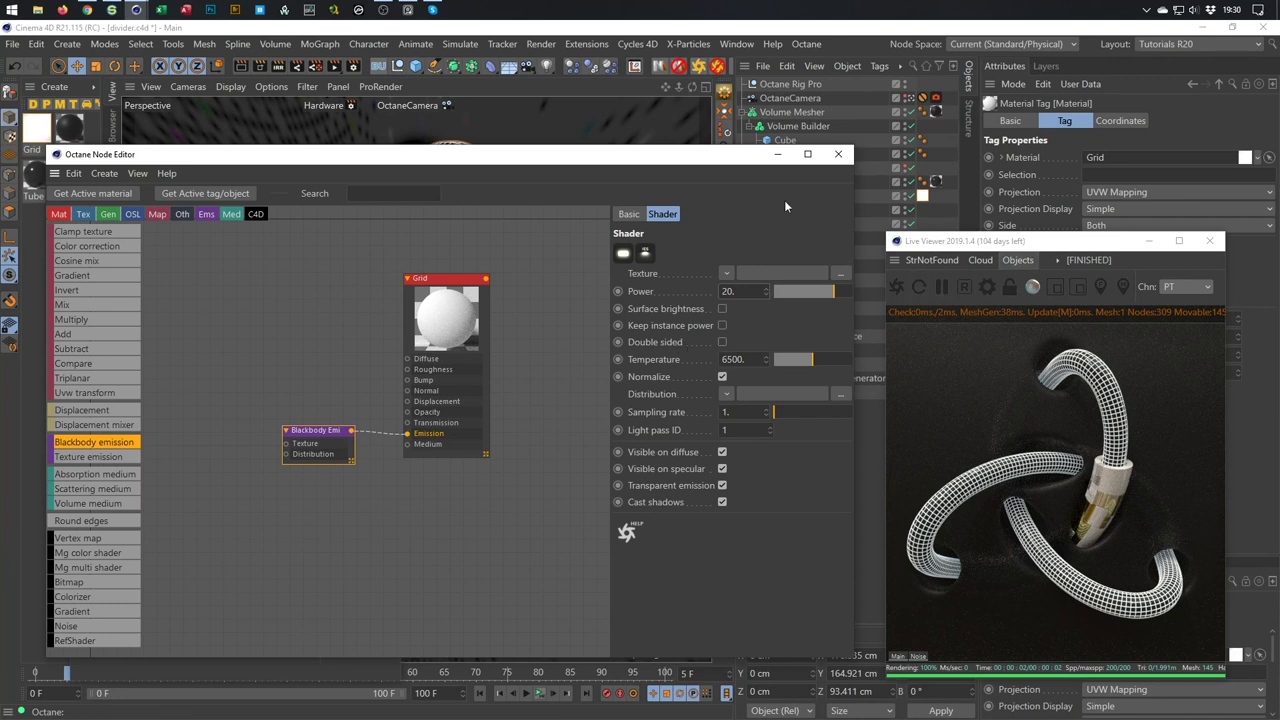
Set the Atom Array's cylinder and sphere radius to 0.1 cm.
left_click_drag(684, 160, 717, 267)
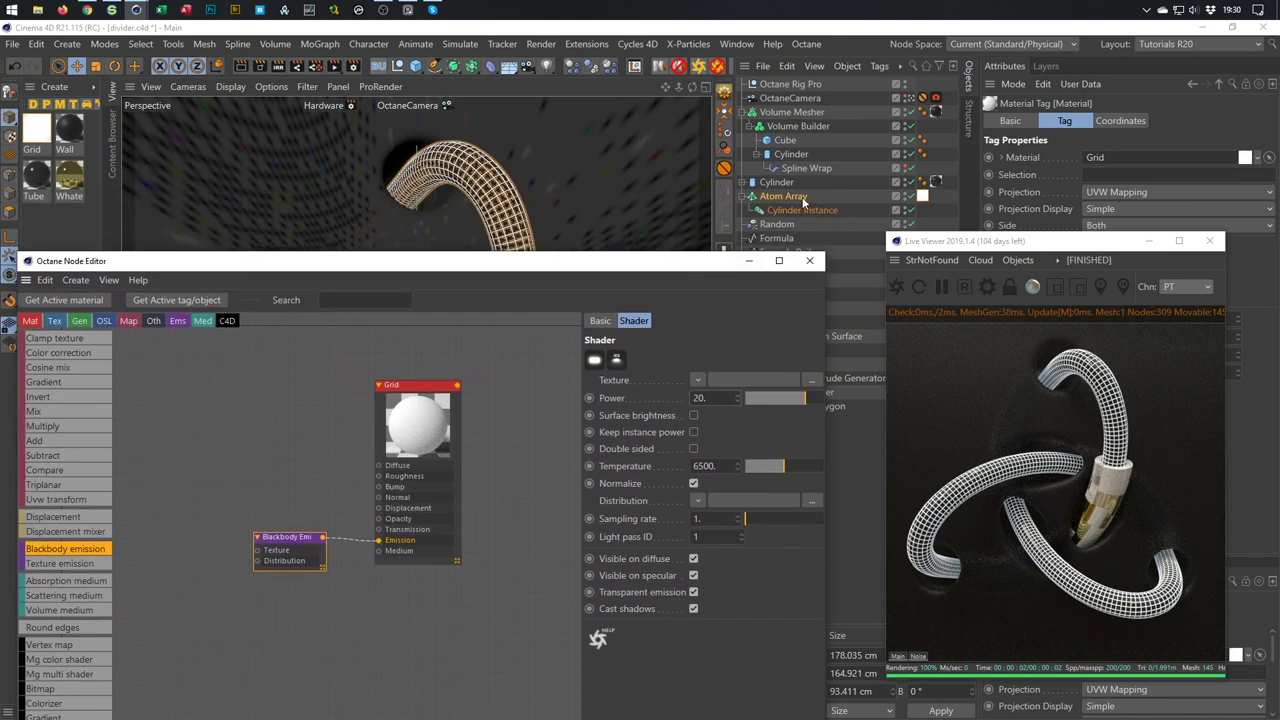
left_click(800, 198)
left_click(1080, 158)
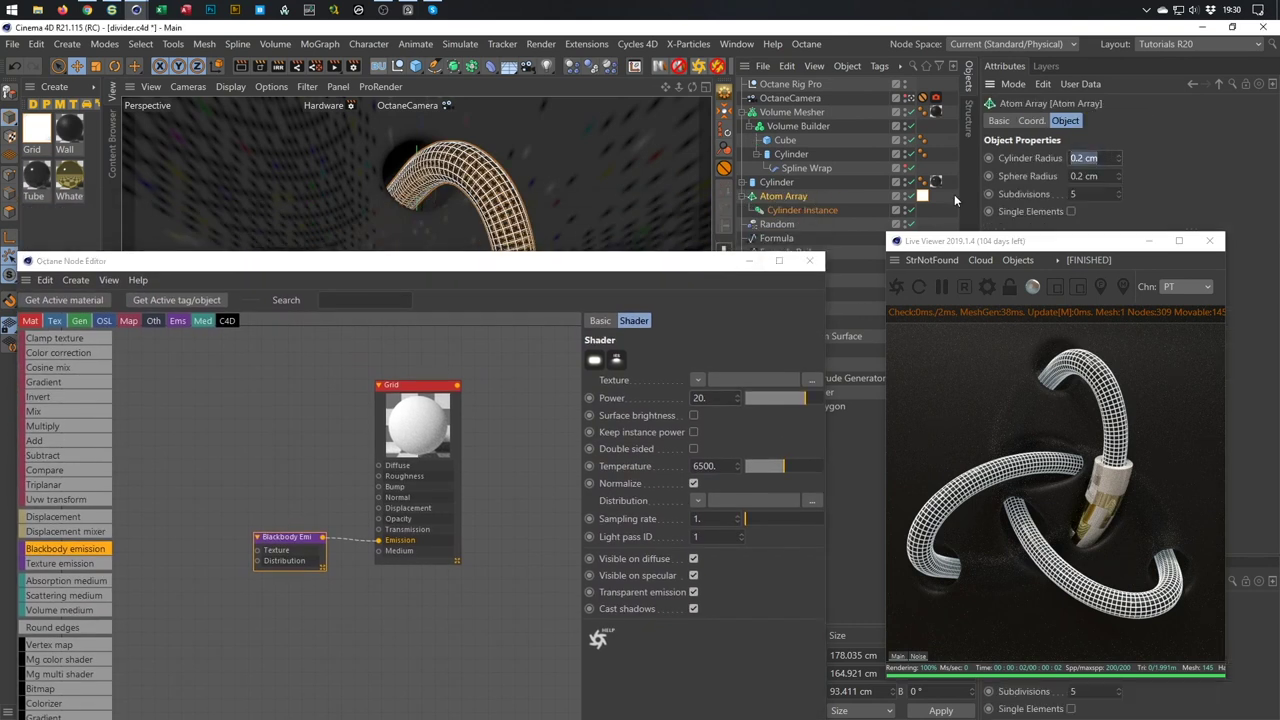
type("0.1")
key("Tab")
type("0.1")
key("Return")
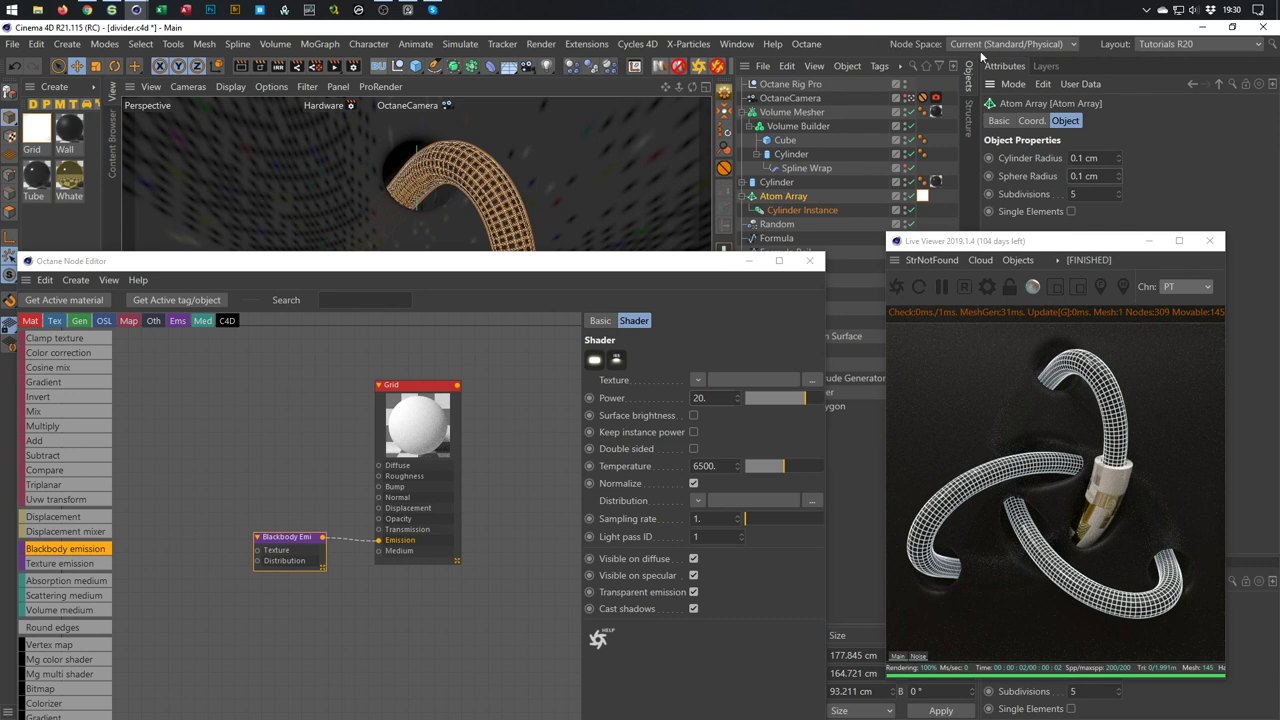
left_click_drag(683, 261, 705, 109)
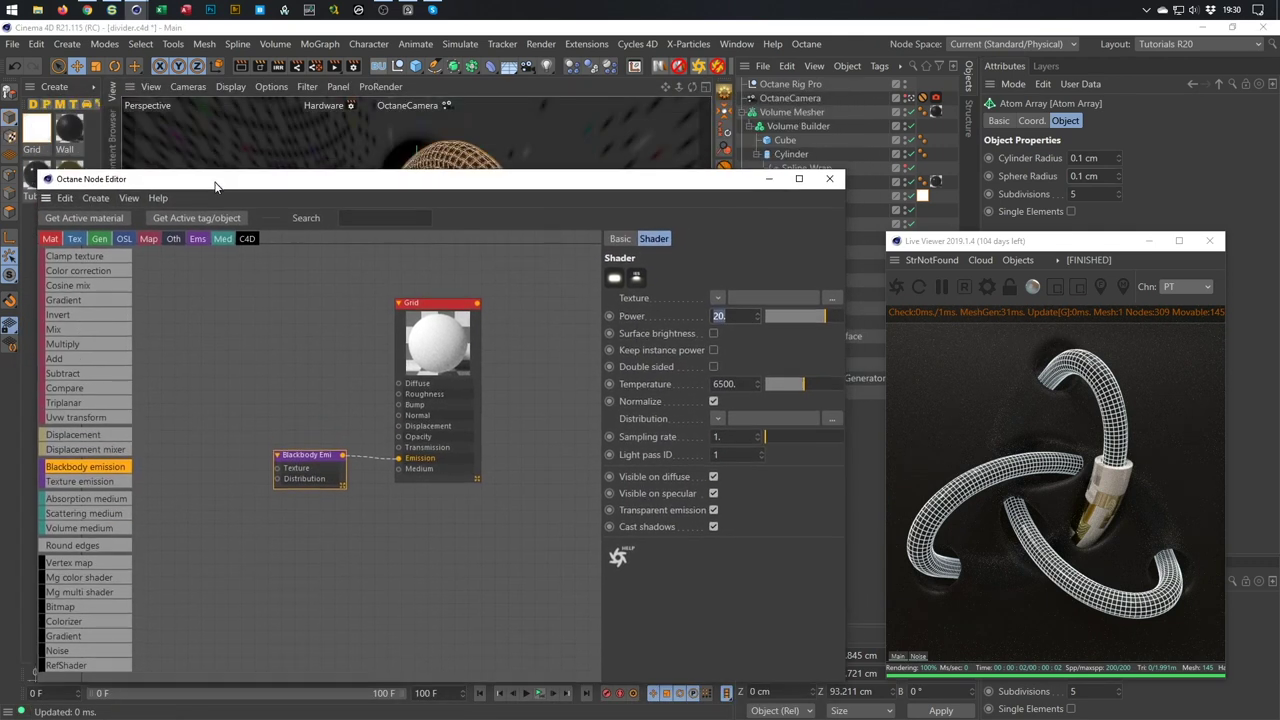
Unplug RgbSpectrum from the Wall's Transmission and lower its FloatTexture roughness to about 0.14.
left_click(68, 130)
left_click_drag(271, 199, 247, 84)
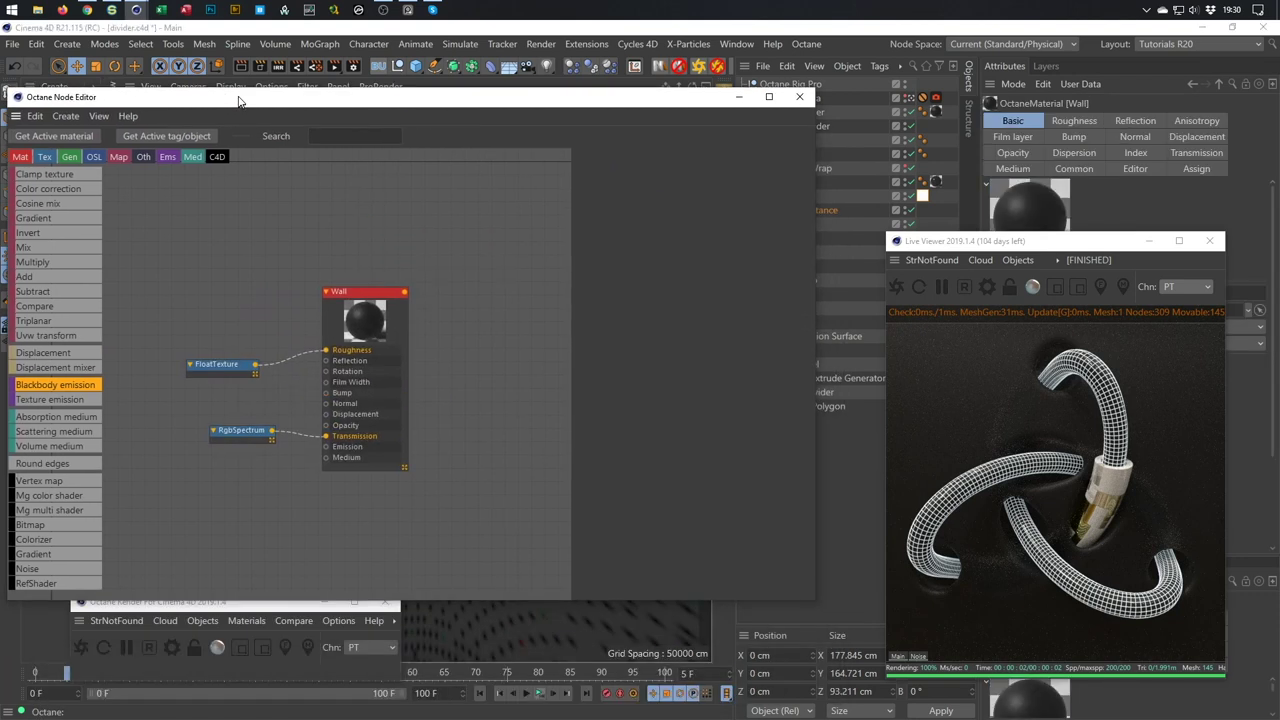
left_click_drag(330, 422, 320, 400)
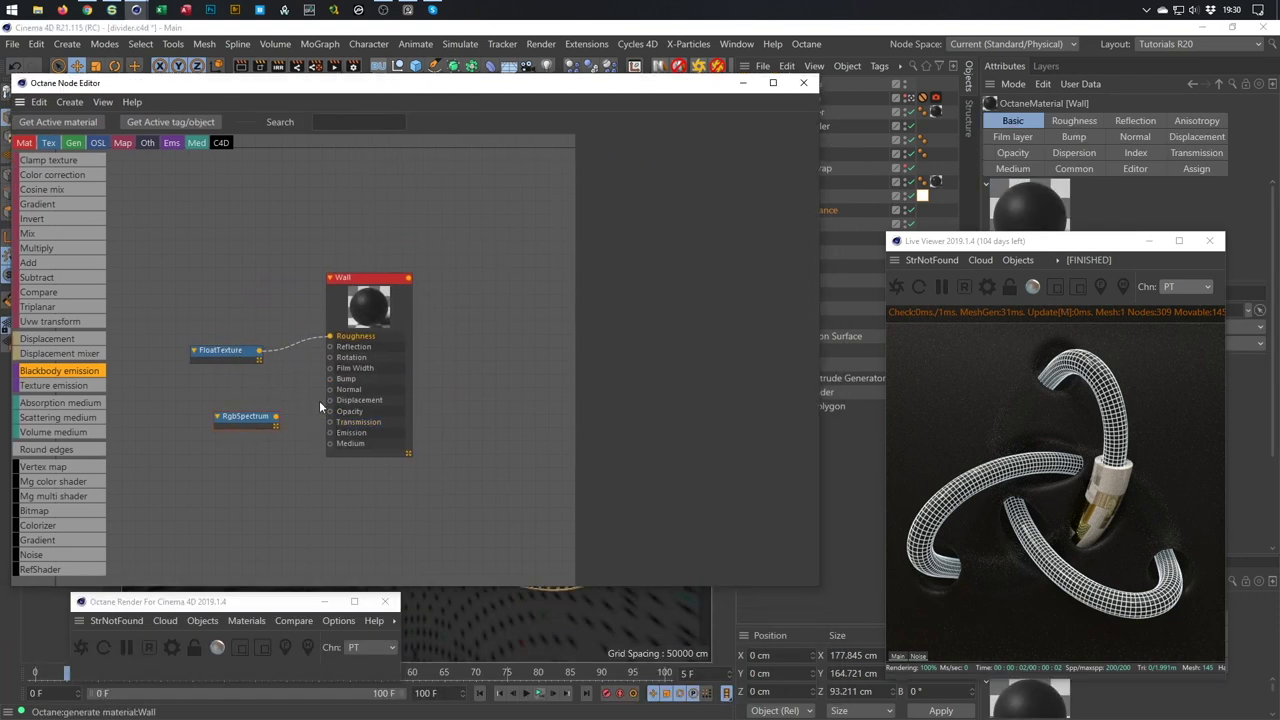
left_click_drag(327, 340, 330, 337)
left_click(225, 351)
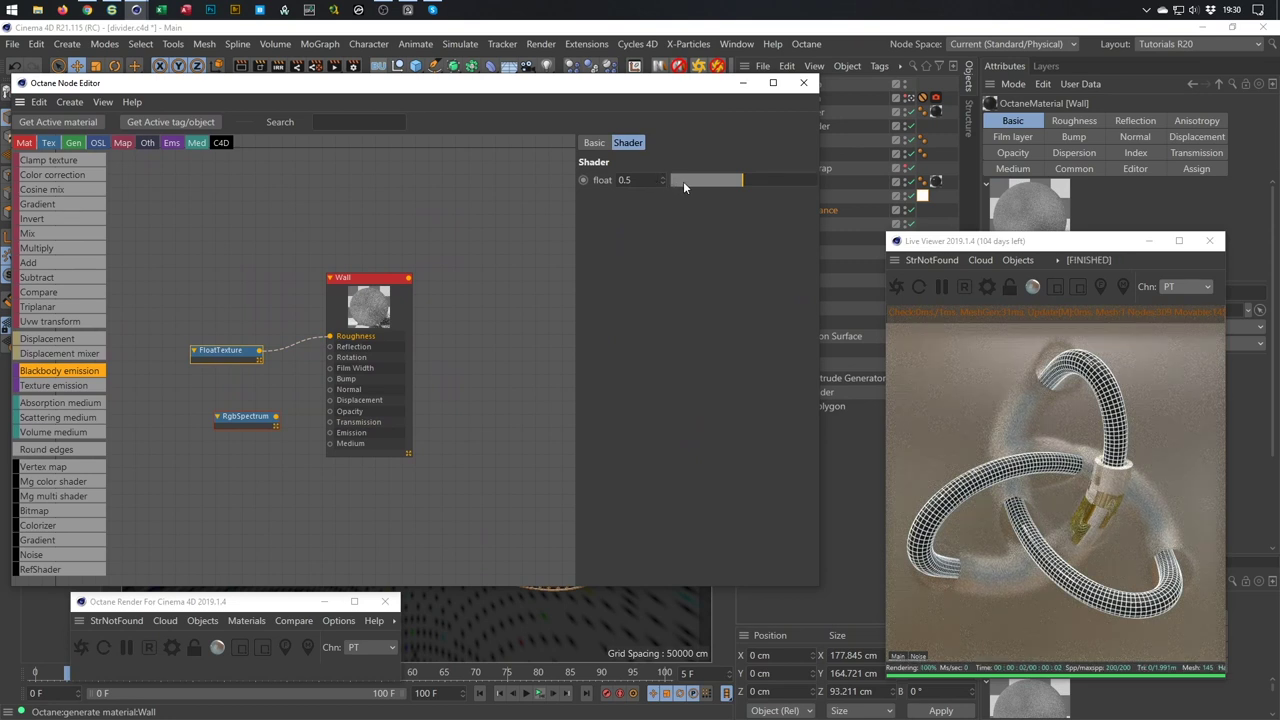
left_click(690, 184)
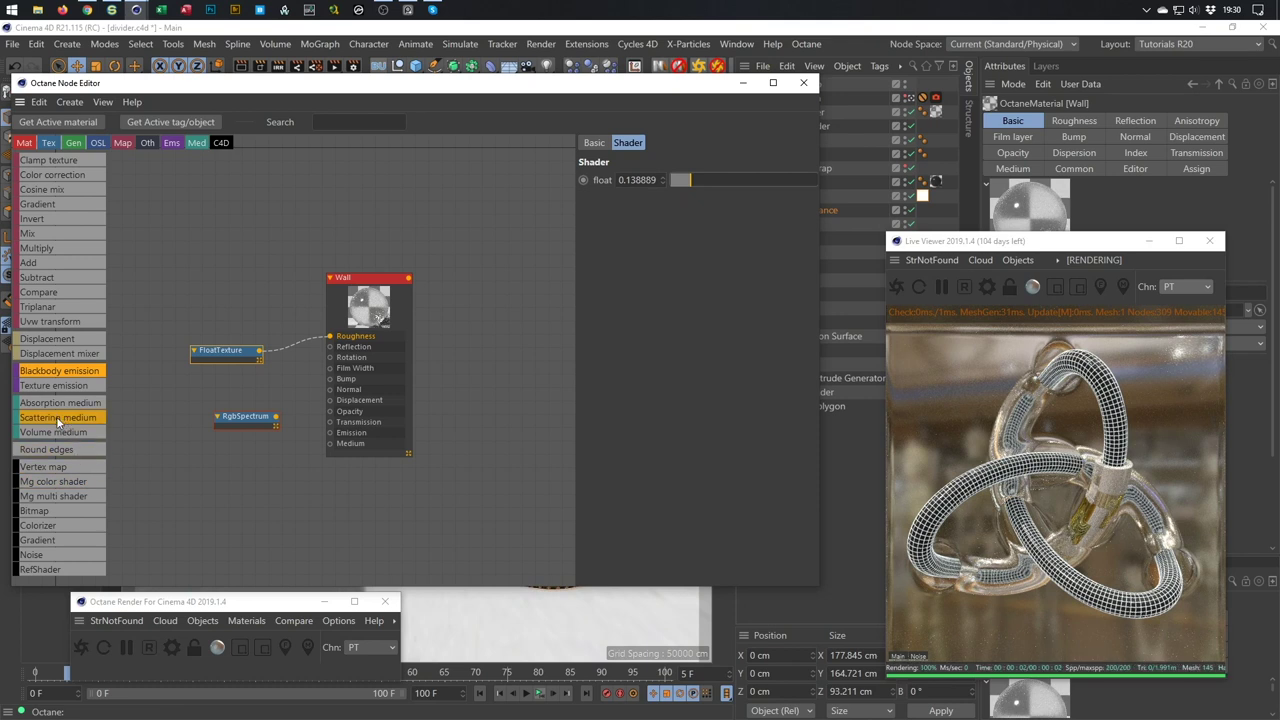
Add a Scattering medium to the Wall's Medium input and lower its density to 8.799225.
left_click_drag(125, 462, 330, 443)
left_click(300, 470)
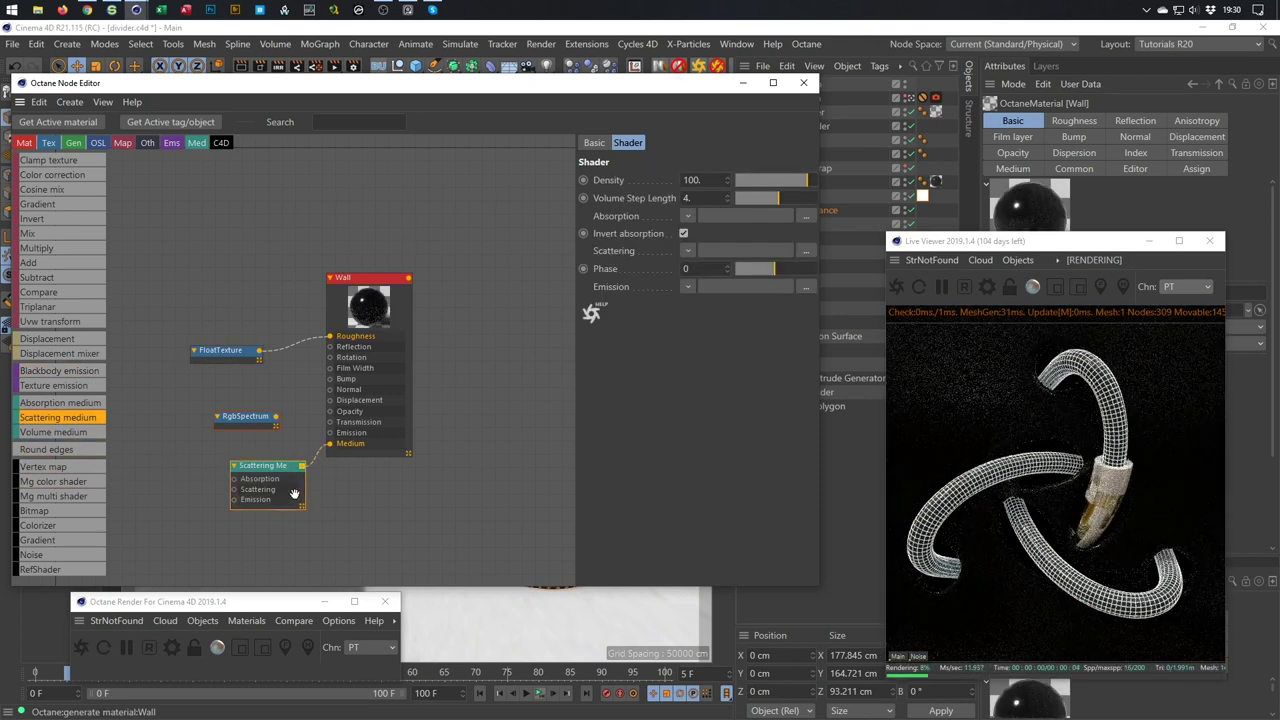
left_click_drag(268, 484, 260, 461)
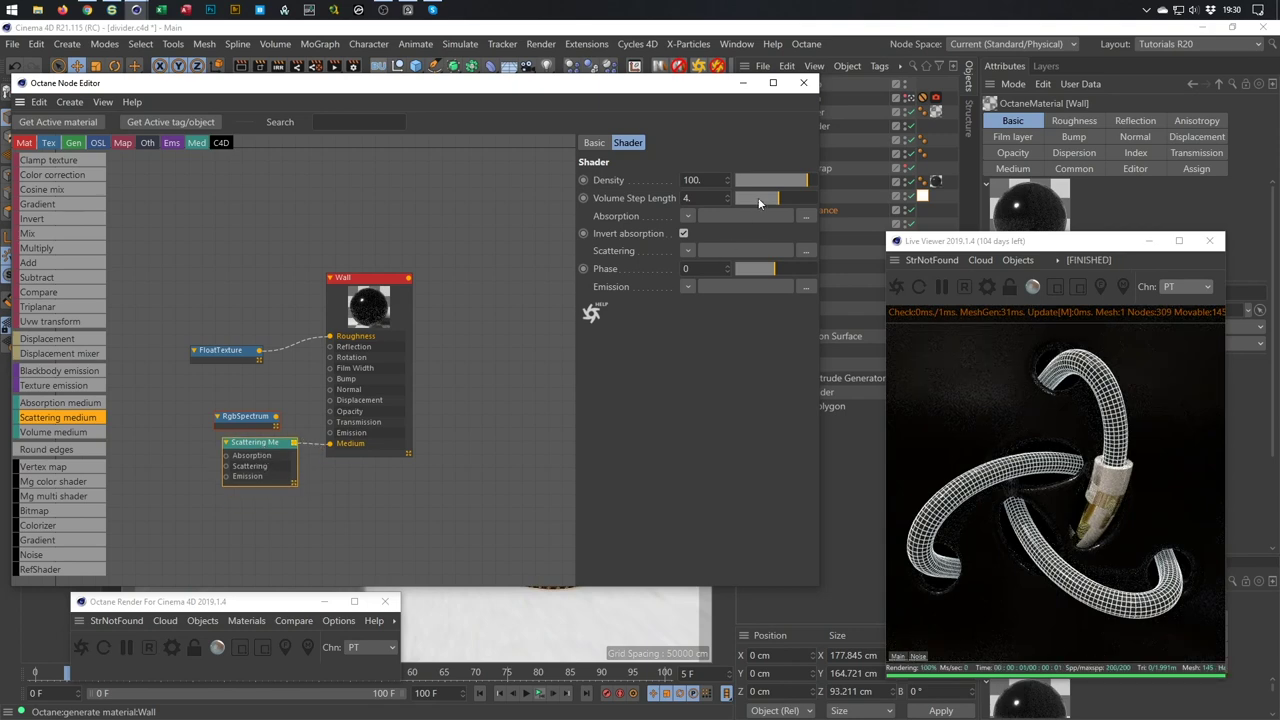
left_click_drag(803, 186, 794, 191)
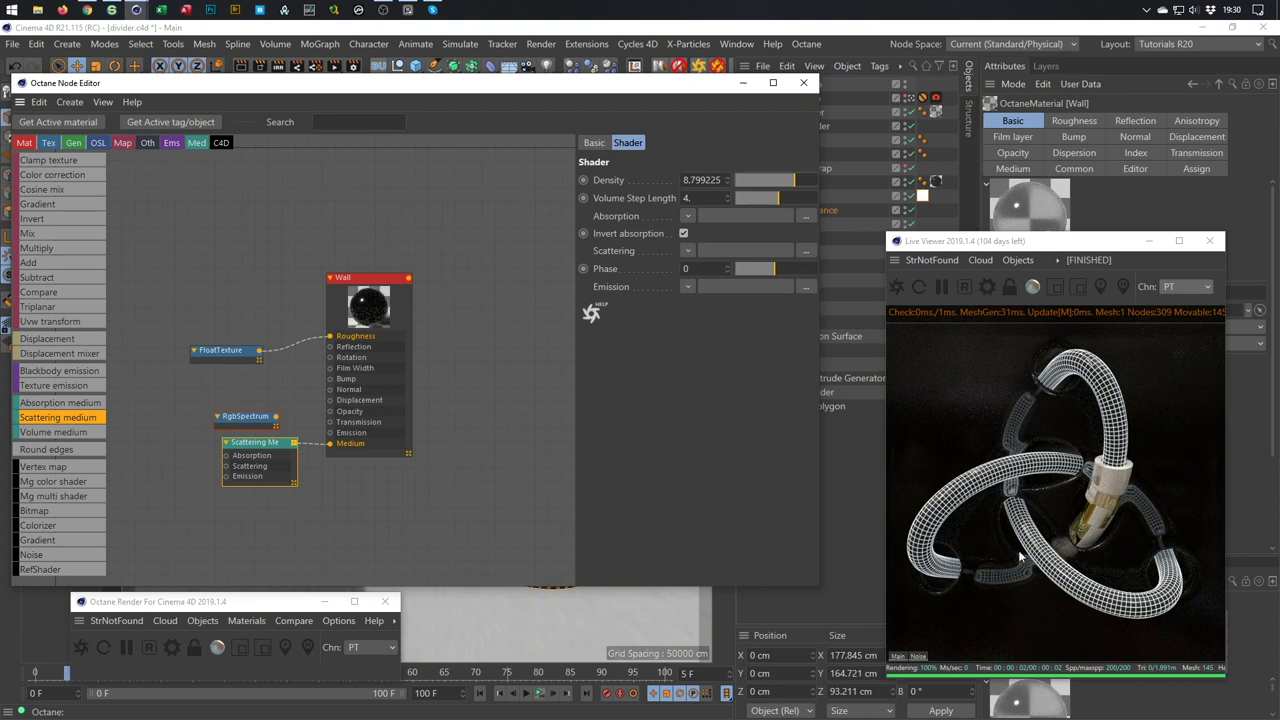
Switch the Wall material's BRDF model to Octane.
left_click(369, 291)
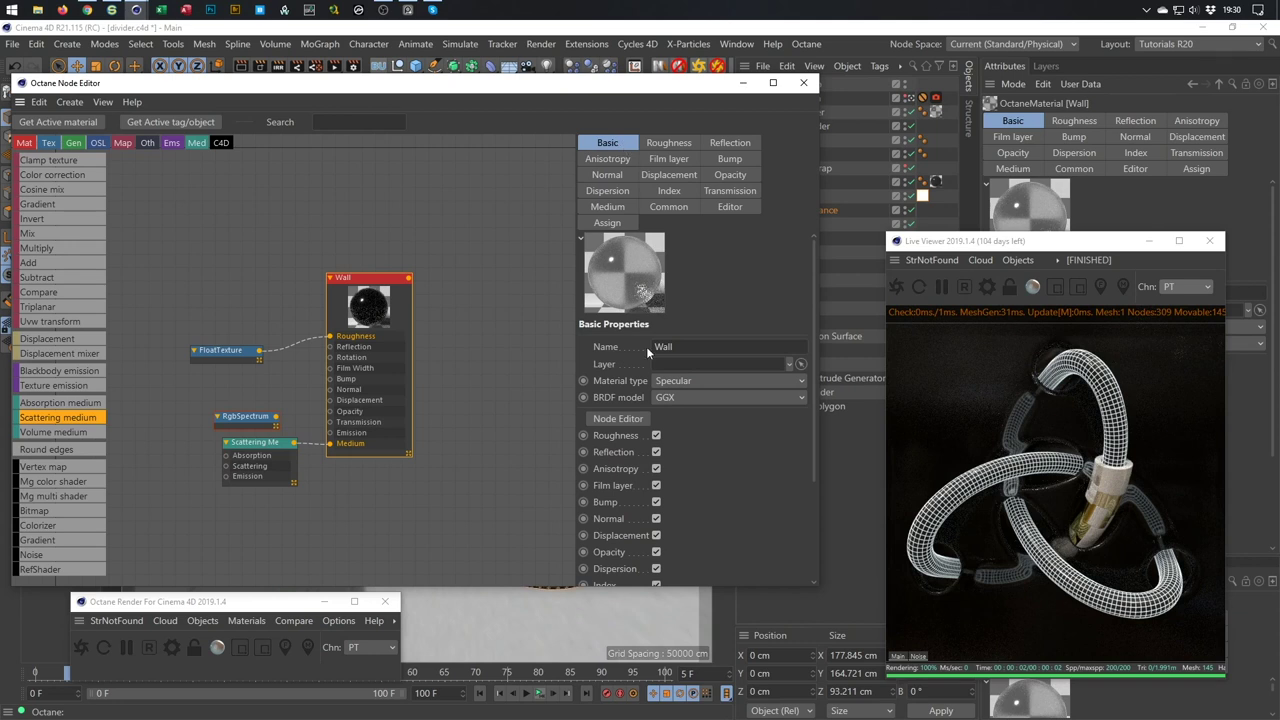
left_click(675, 397)
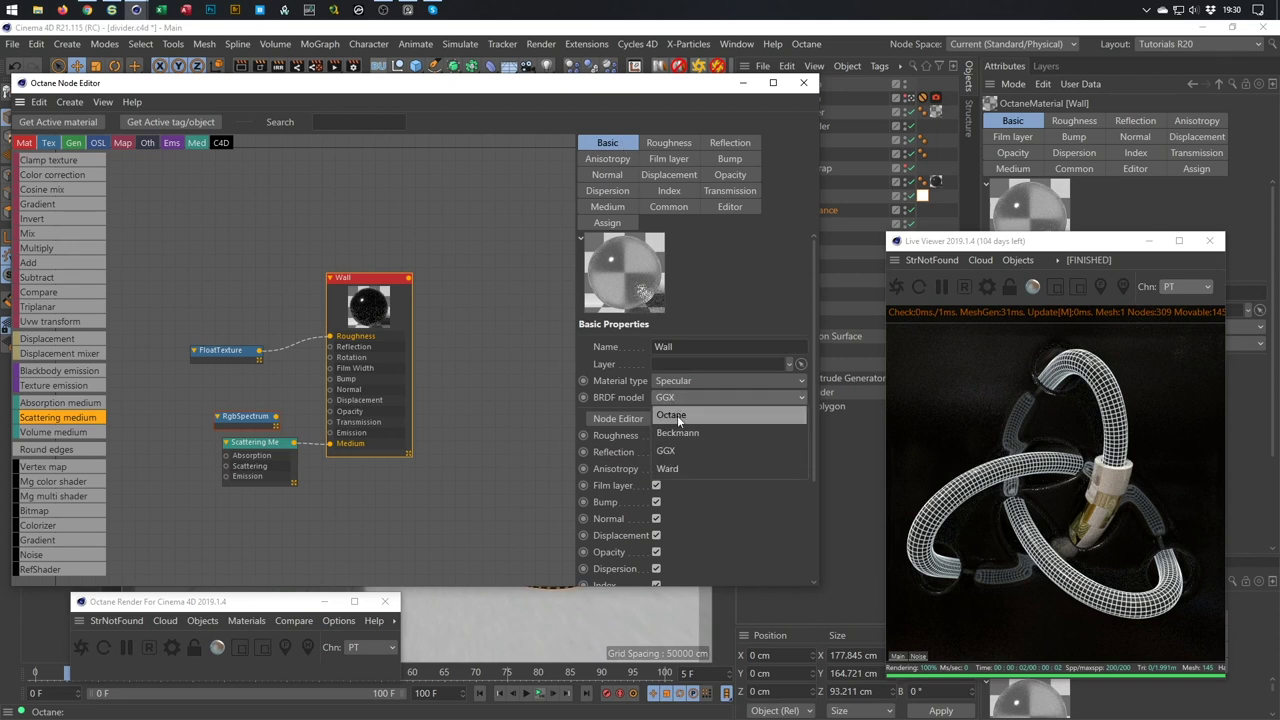
left_click(675, 415)
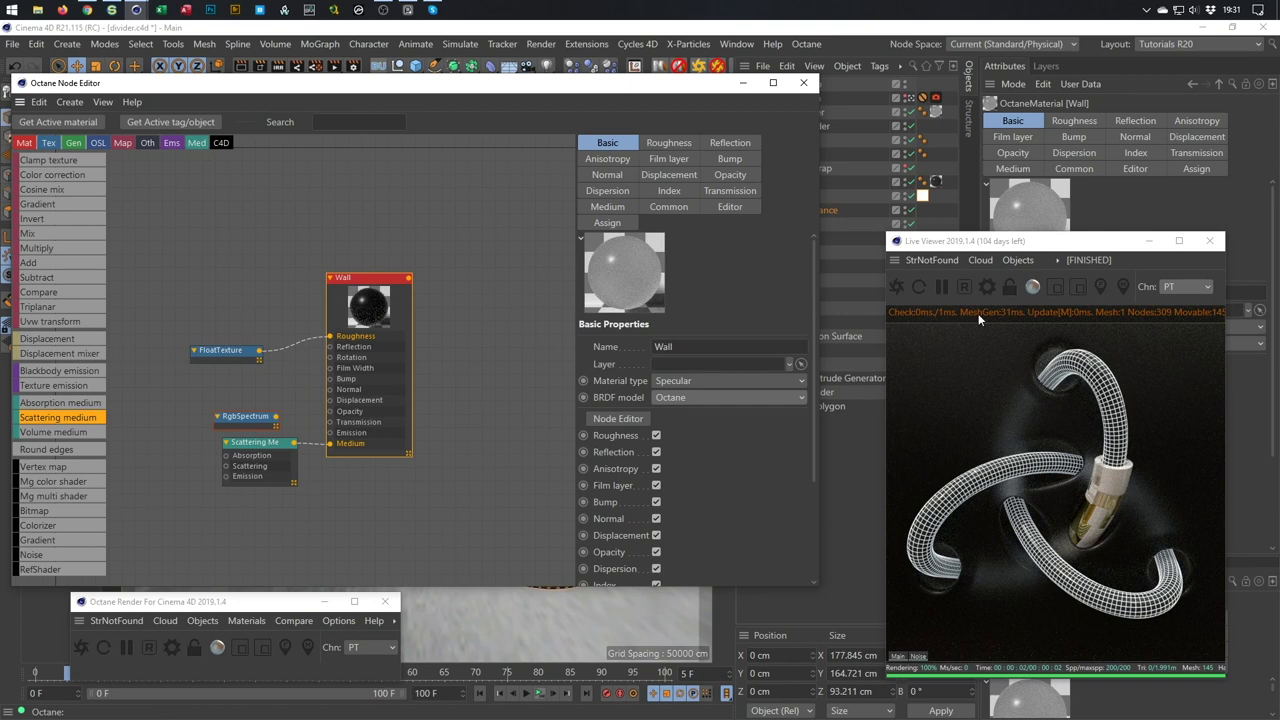
Enable the camera imager and Spectral AI denoiser on the OctaneCameraTag, and show the DeNoiser pass.
left_click(937, 99)
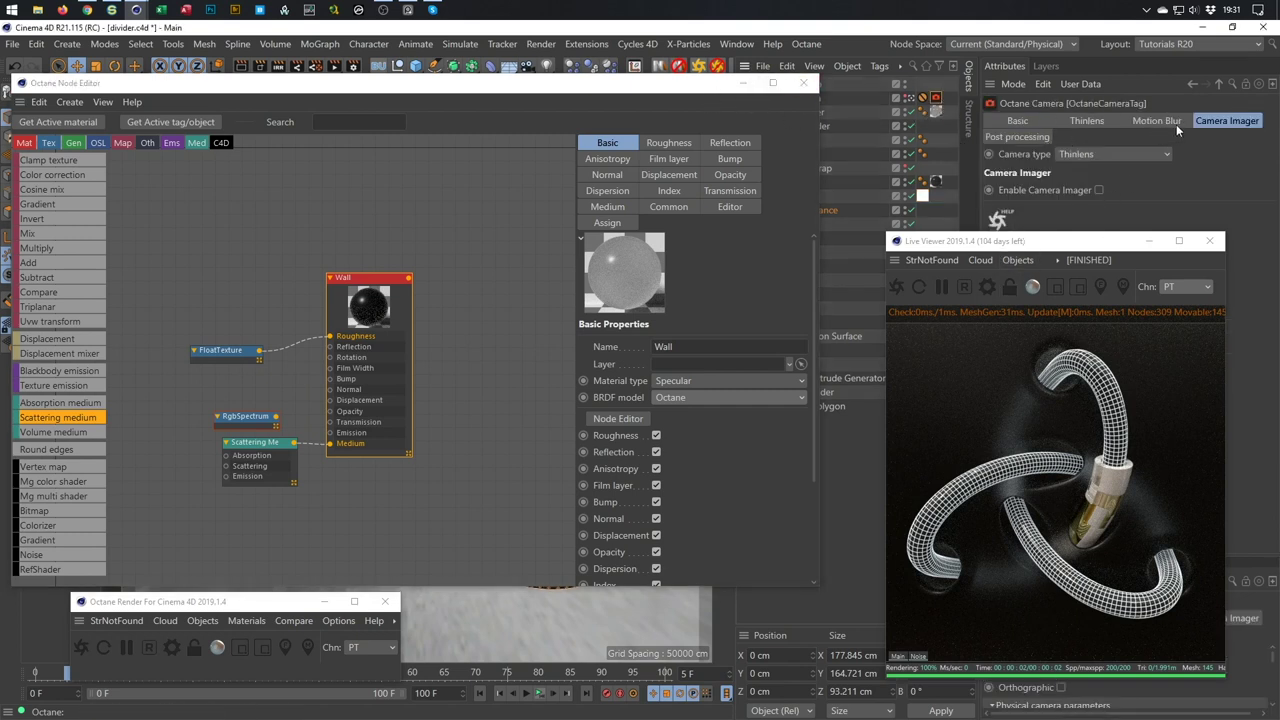
left_click(1099, 190)
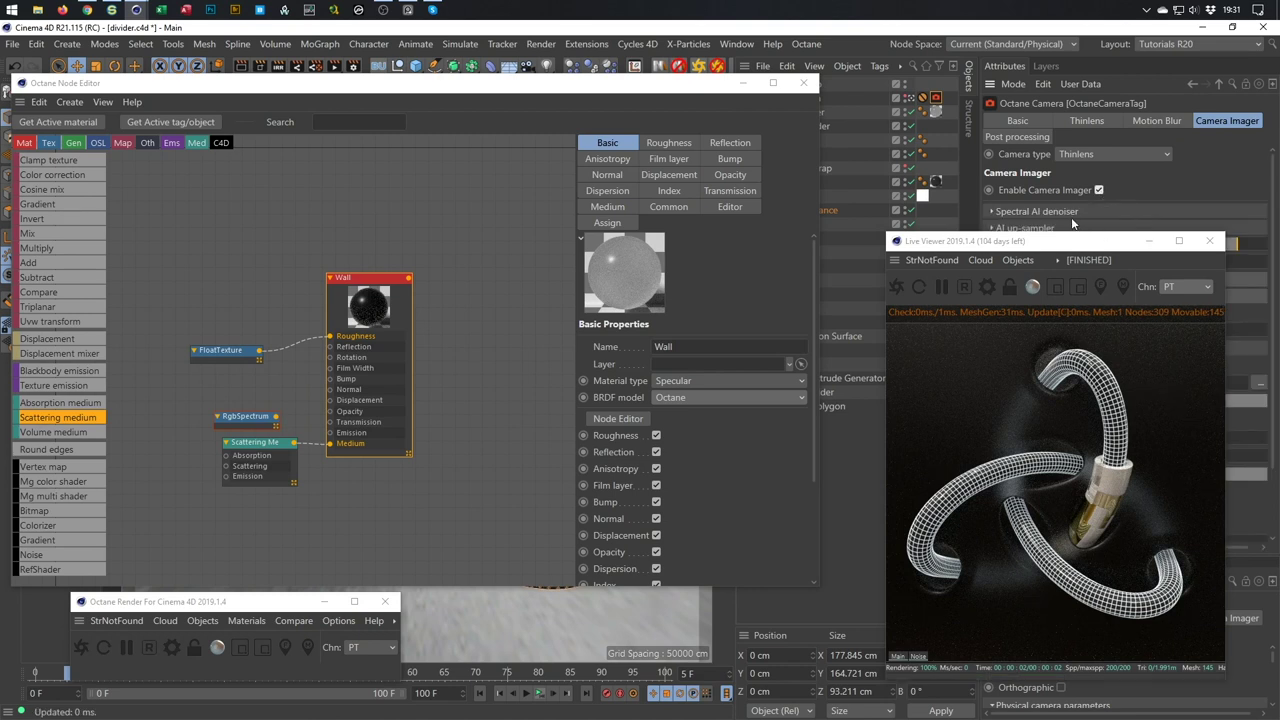
left_click(1106, 229)
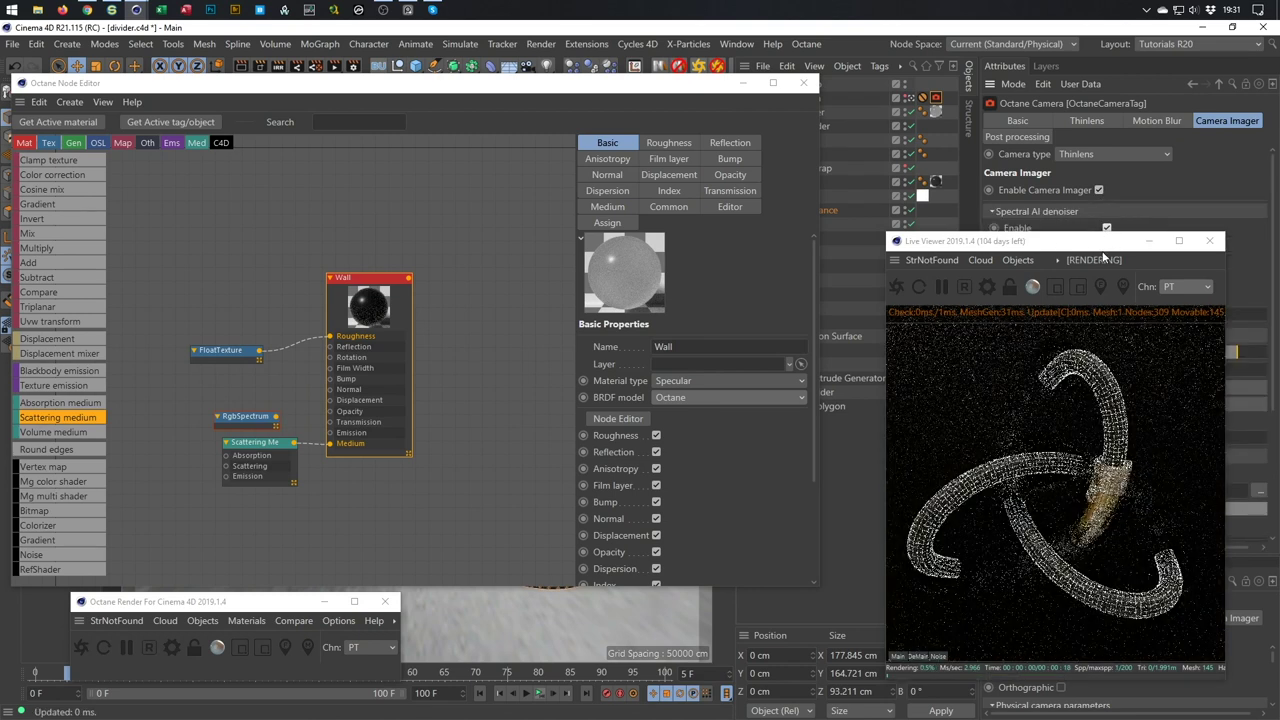
left_click(1048, 207)
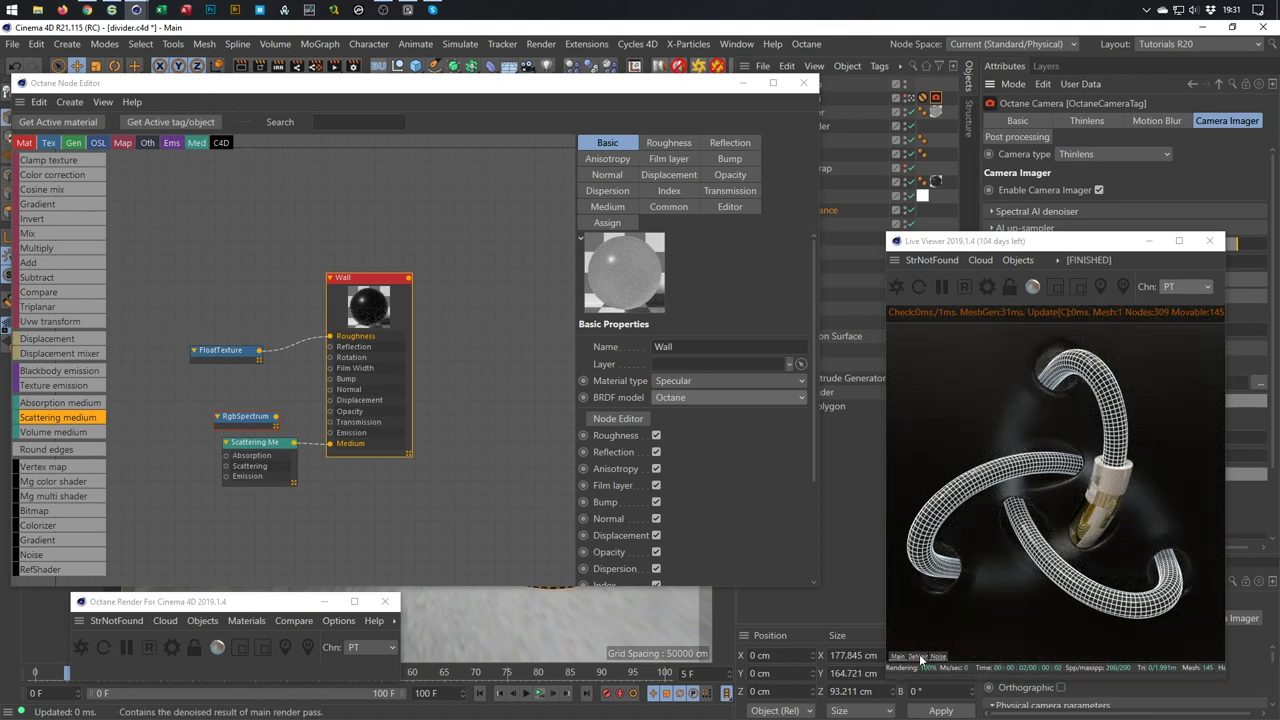
left_click(918, 657)
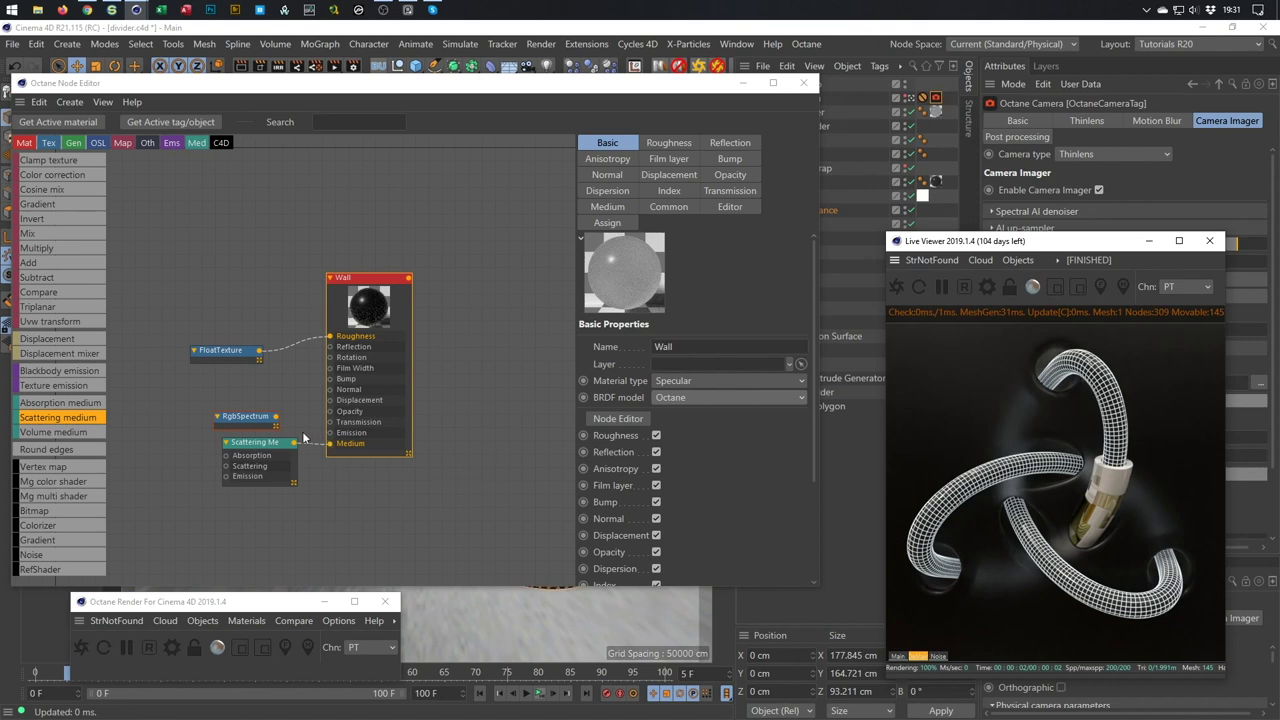
Delete the unused RgbSpectrum node and raise the Wall roughness to about 0.17.
left_click_drag(264, 448, 264, 455)
left_click(257, 424)
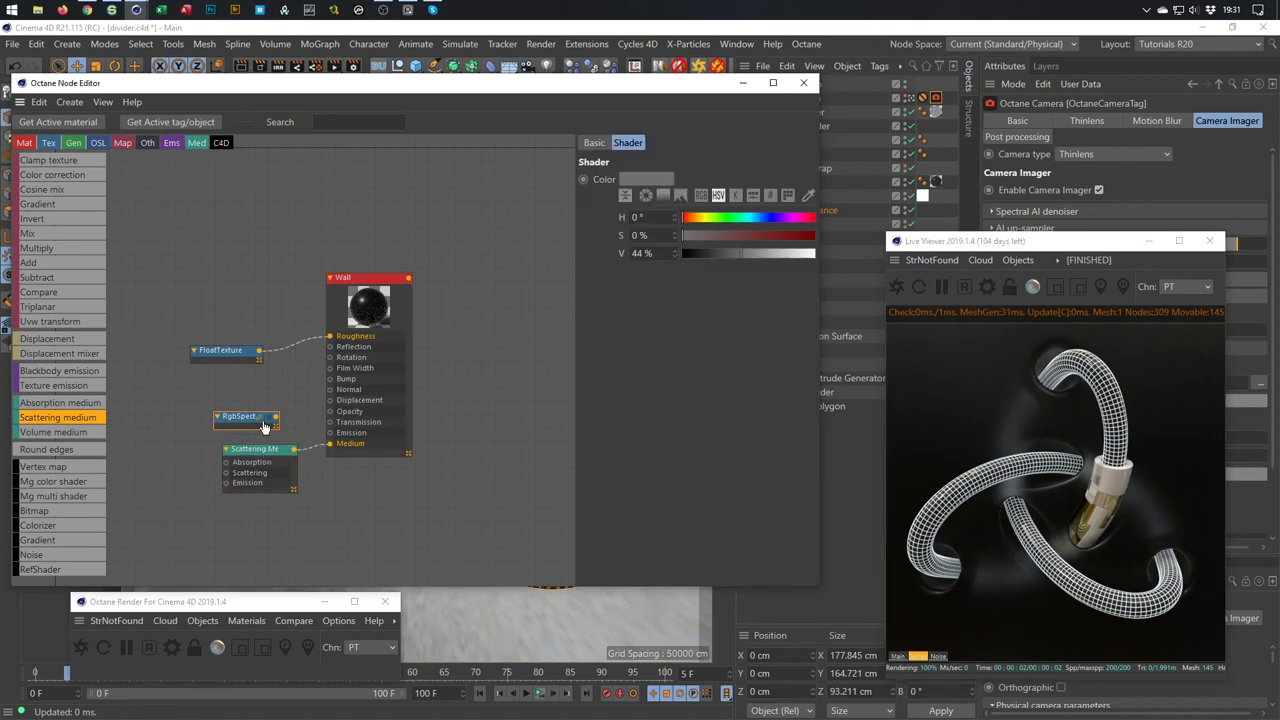
key("Delete")
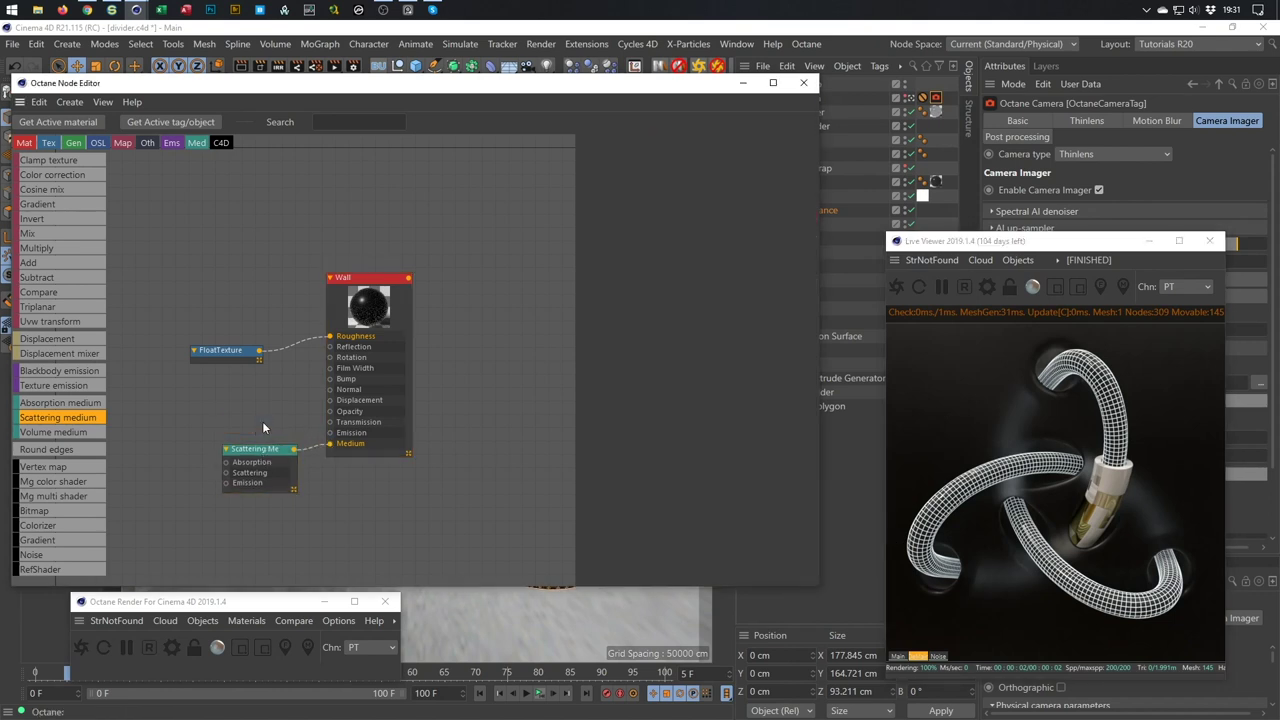
left_click(250, 354)
left_click(695, 180)
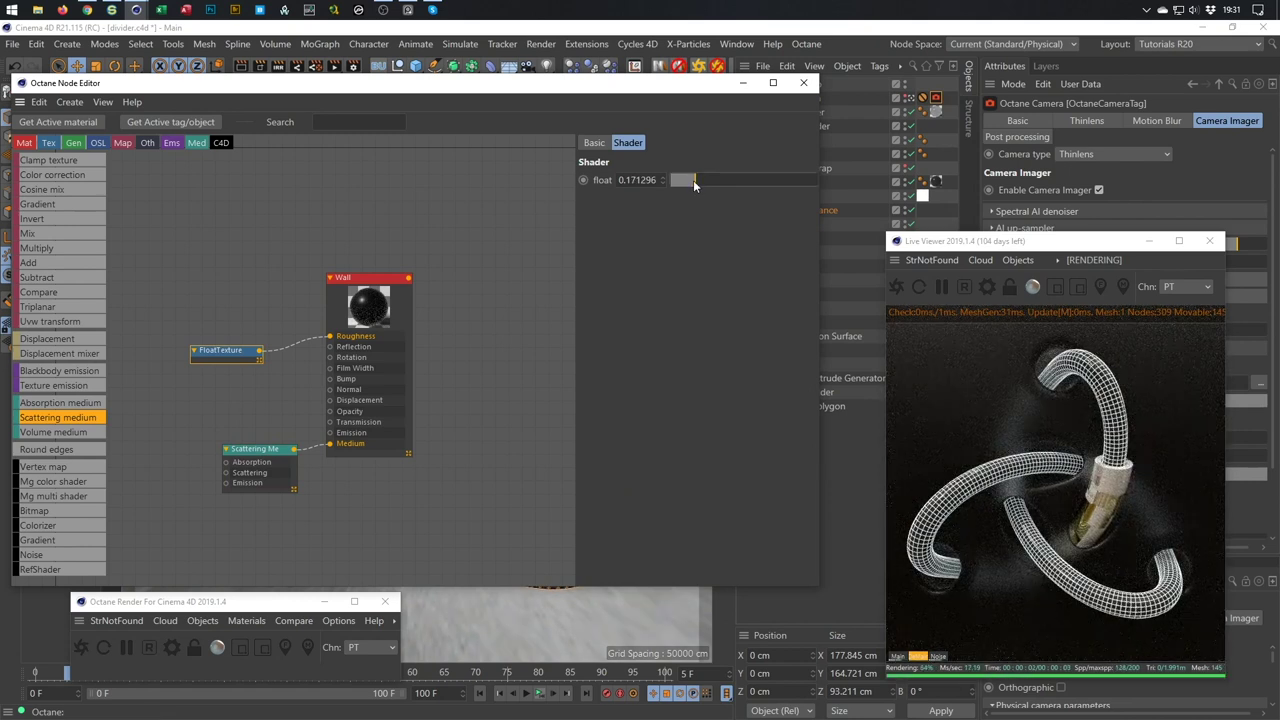
Test a Float value of about 0.08 on the medium's Scattering input, then delete it.
left_click(262, 452)
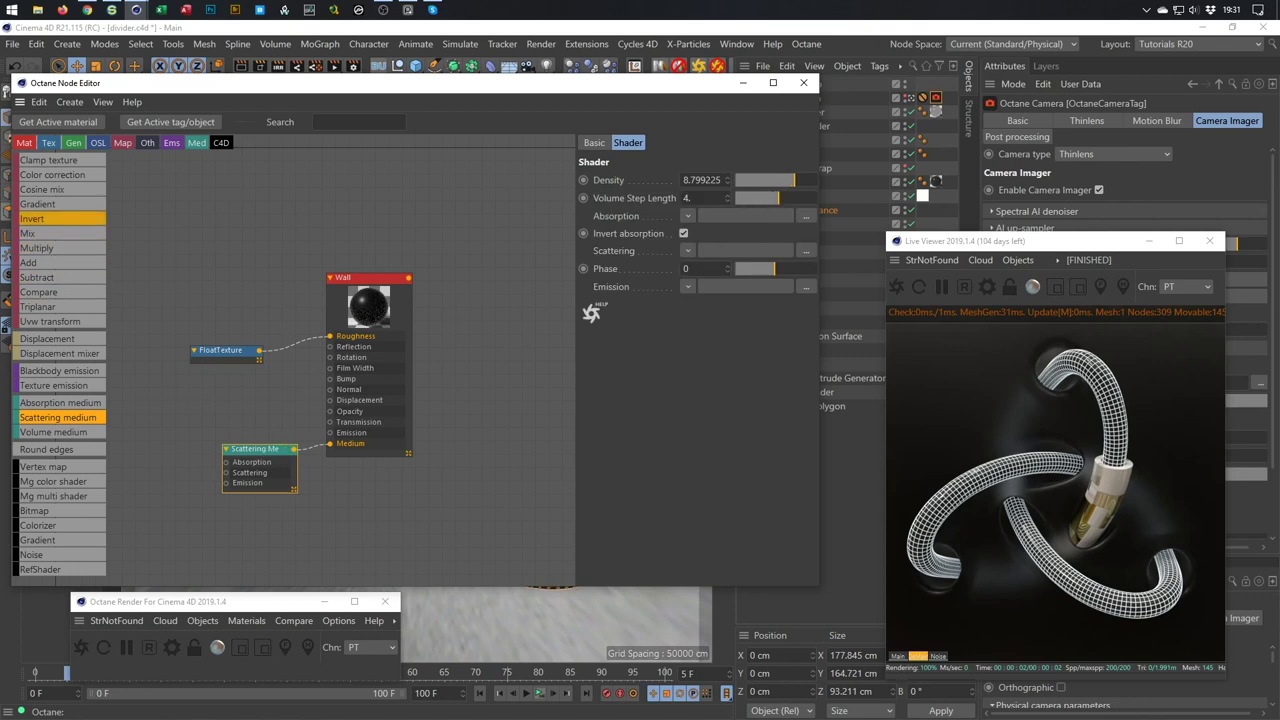
scroll(36, 236, "up", 5)
scroll(36, 236, "up", 13)
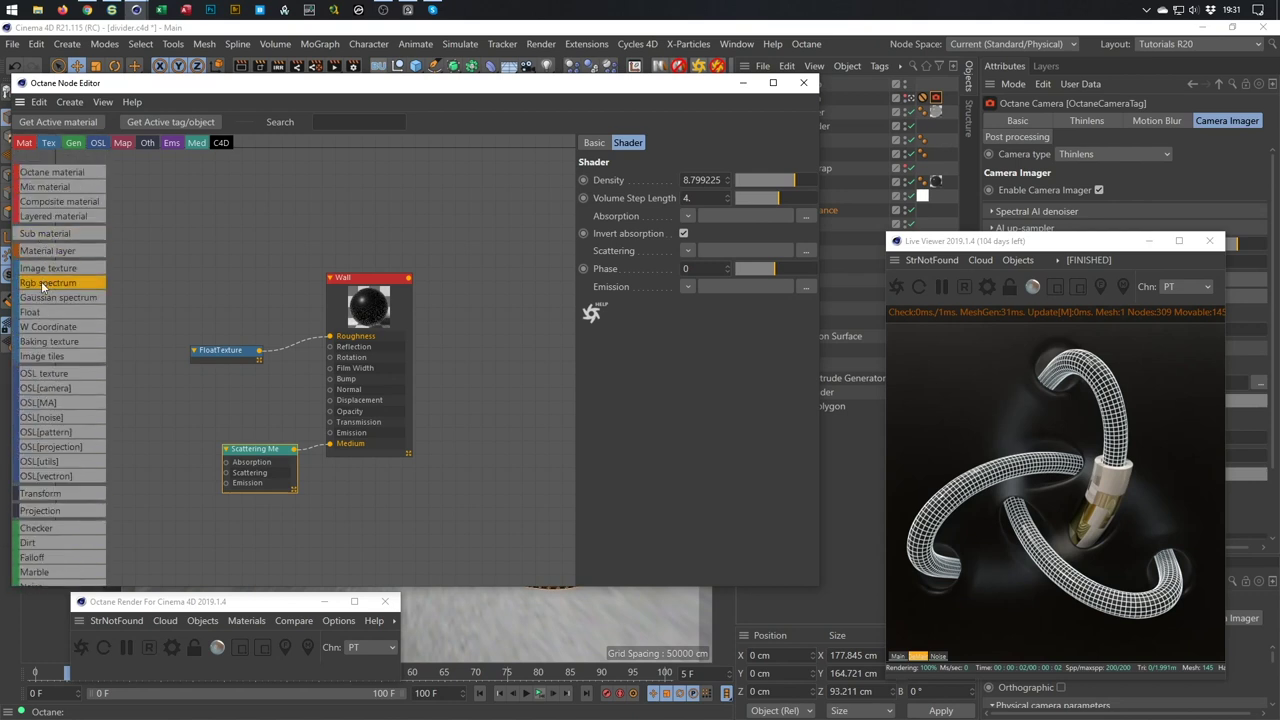
left_click_drag(40, 312, 116, 450)
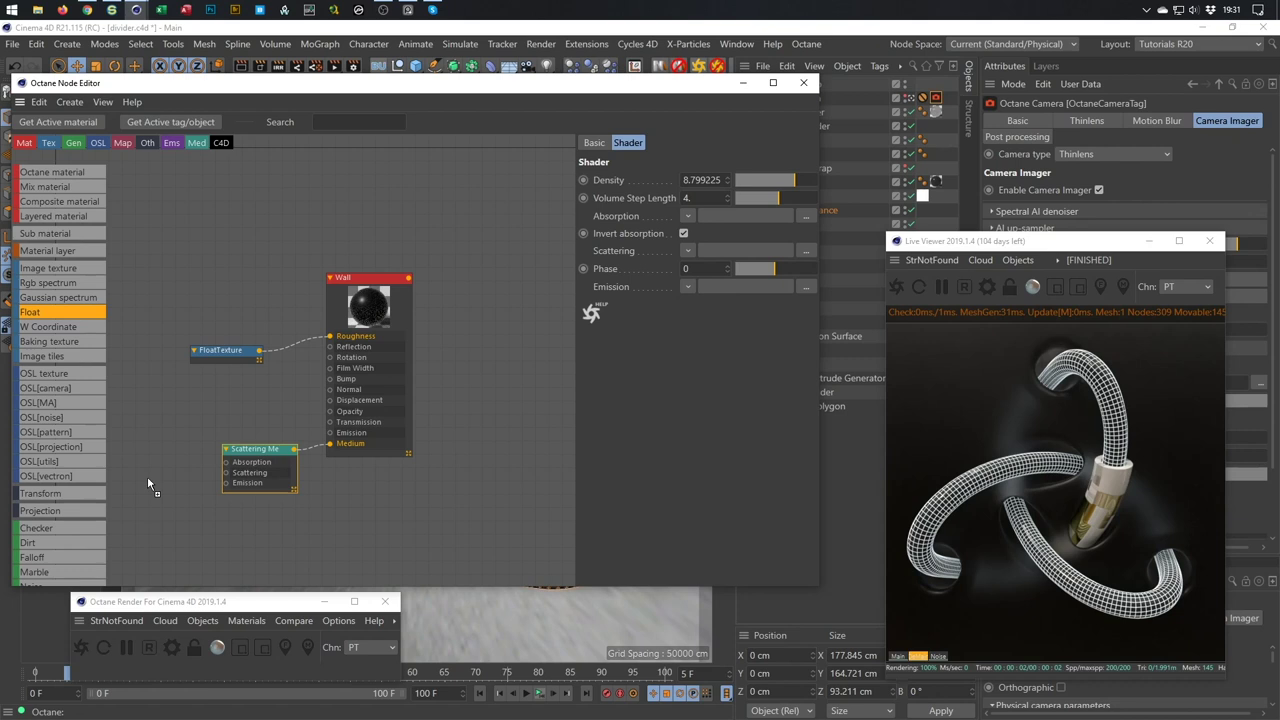
left_click_drag(204, 509, 227, 476)
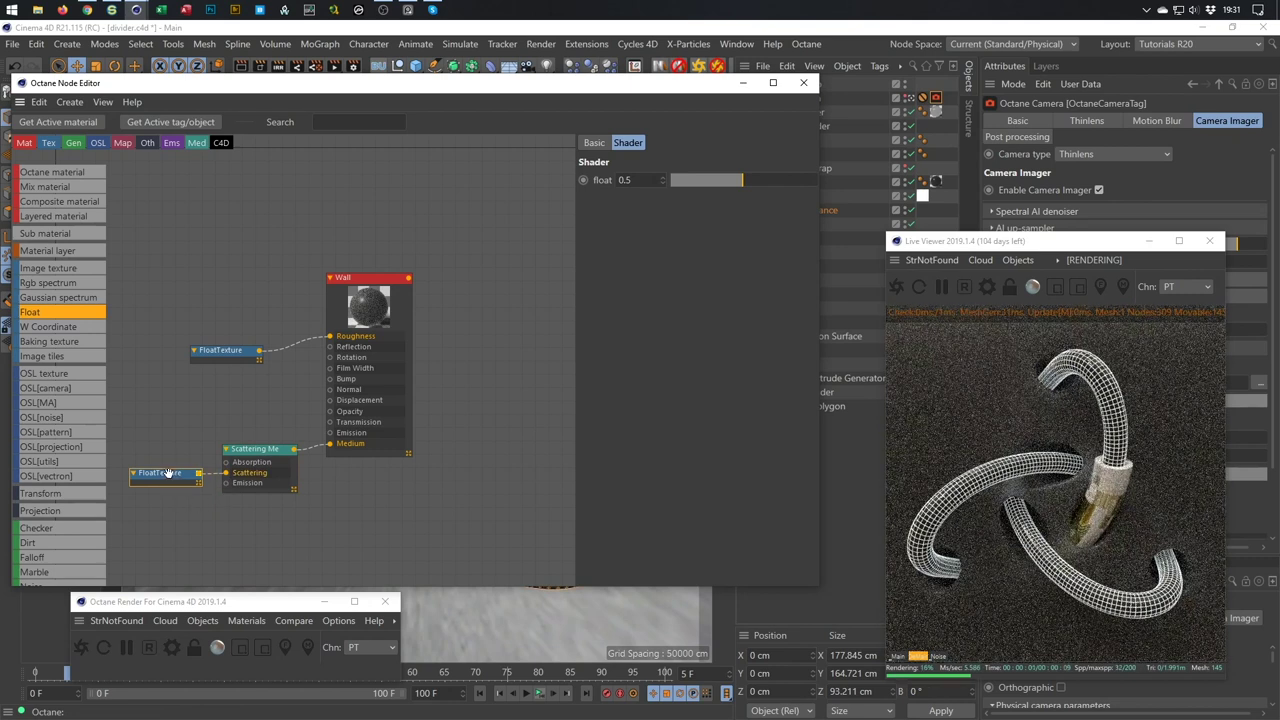
left_click_drag(694, 179, 682, 181)
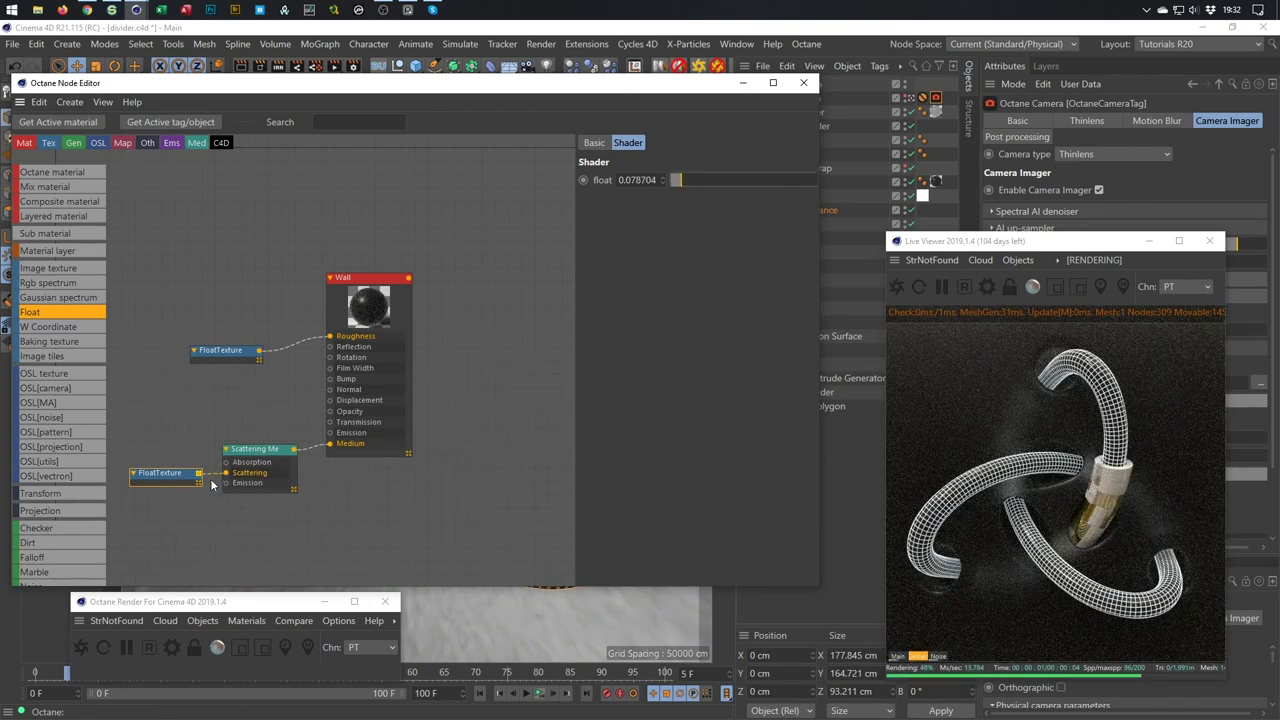
key("Delete")
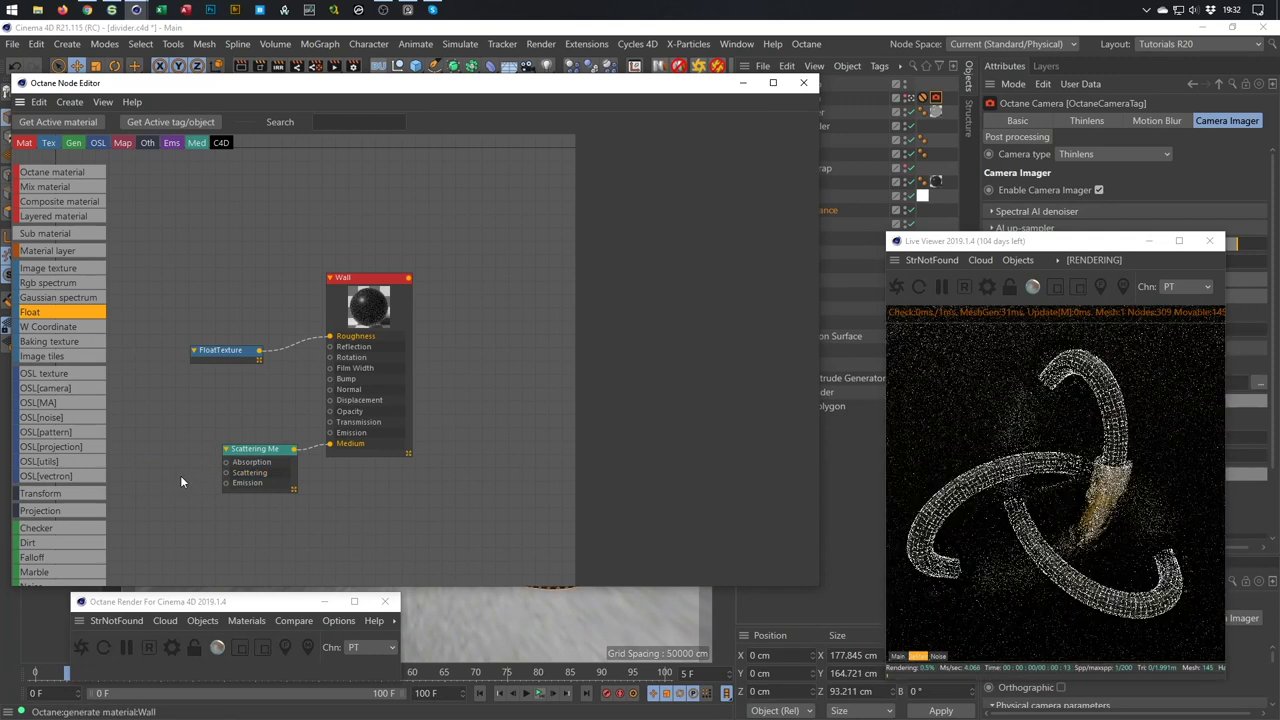
Raise the scattering medium density to 10 and move the render preview aside.
left_click(258, 449)
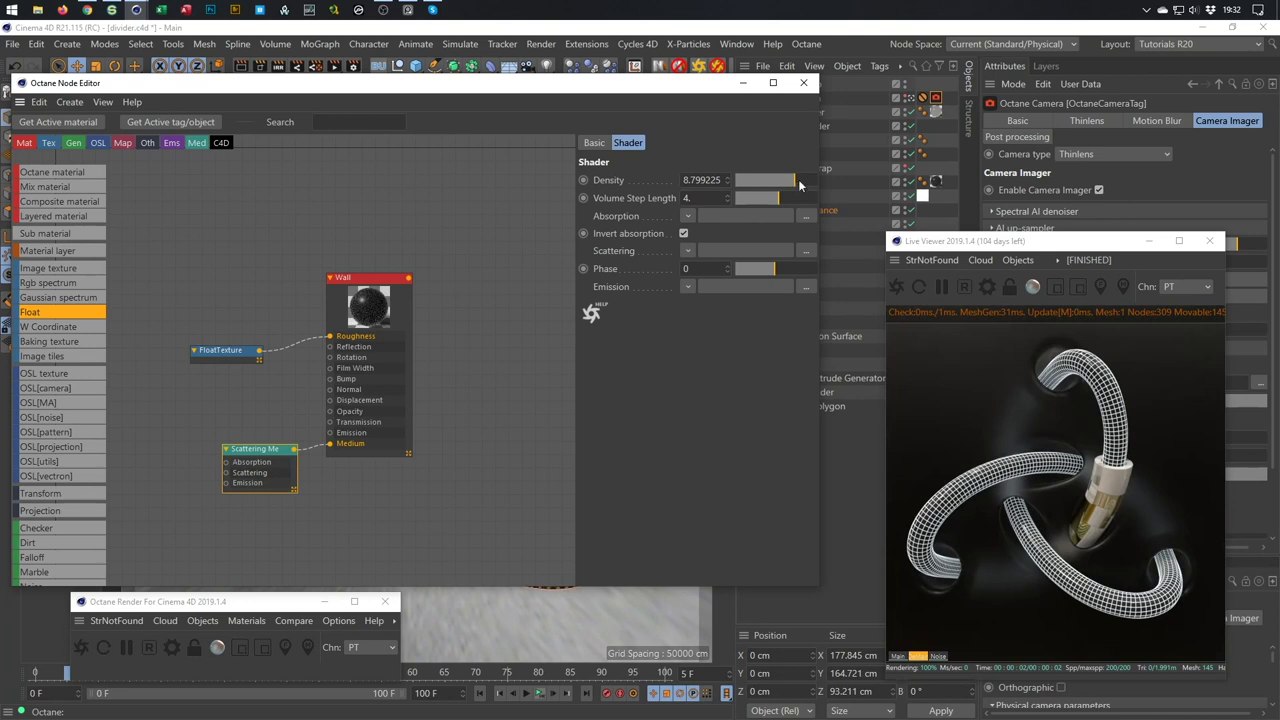
left_click_drag(793, 180, 519, 196)
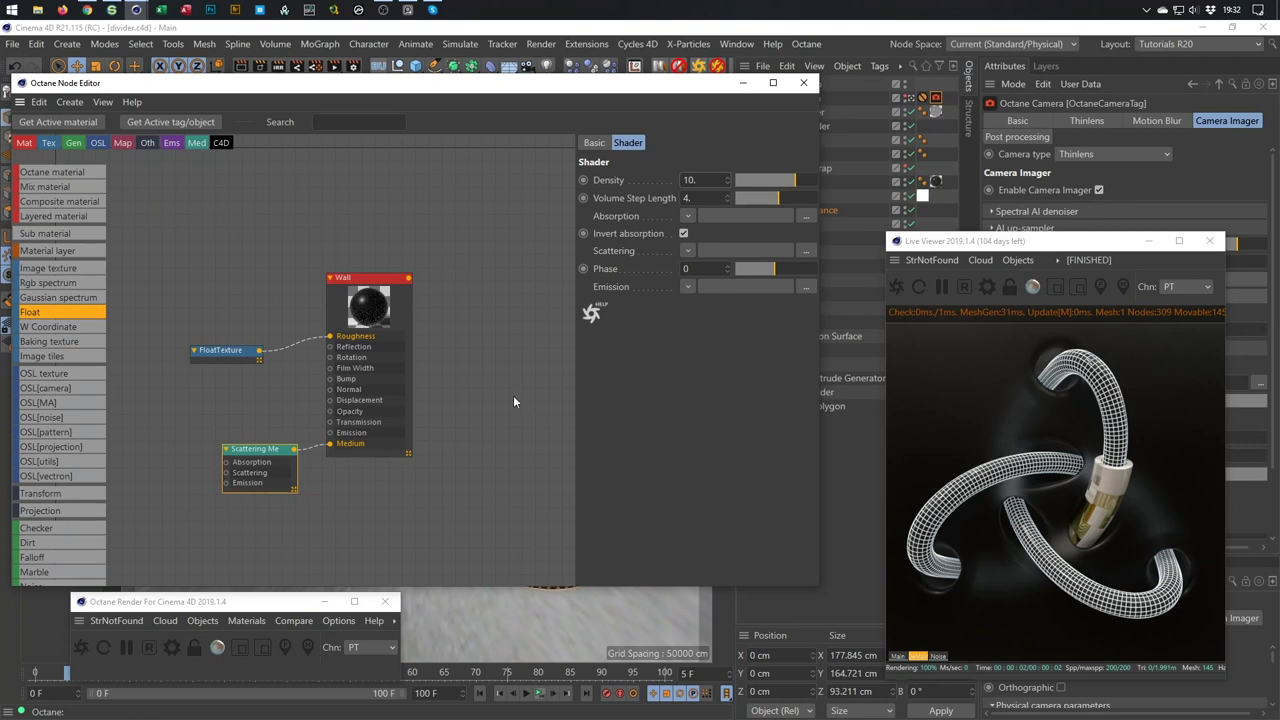
left_click_drag(1098, 243, 589, 252)
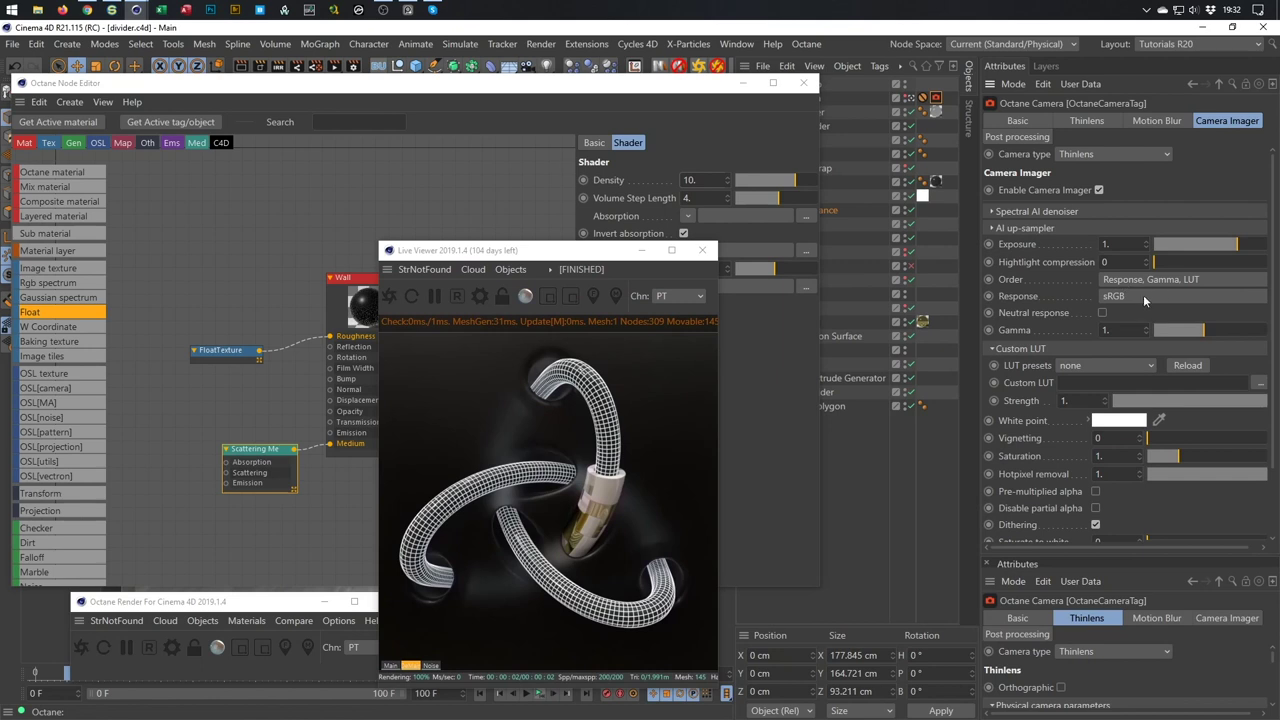
left_click(1093, 365)
left_click(1093, 80)
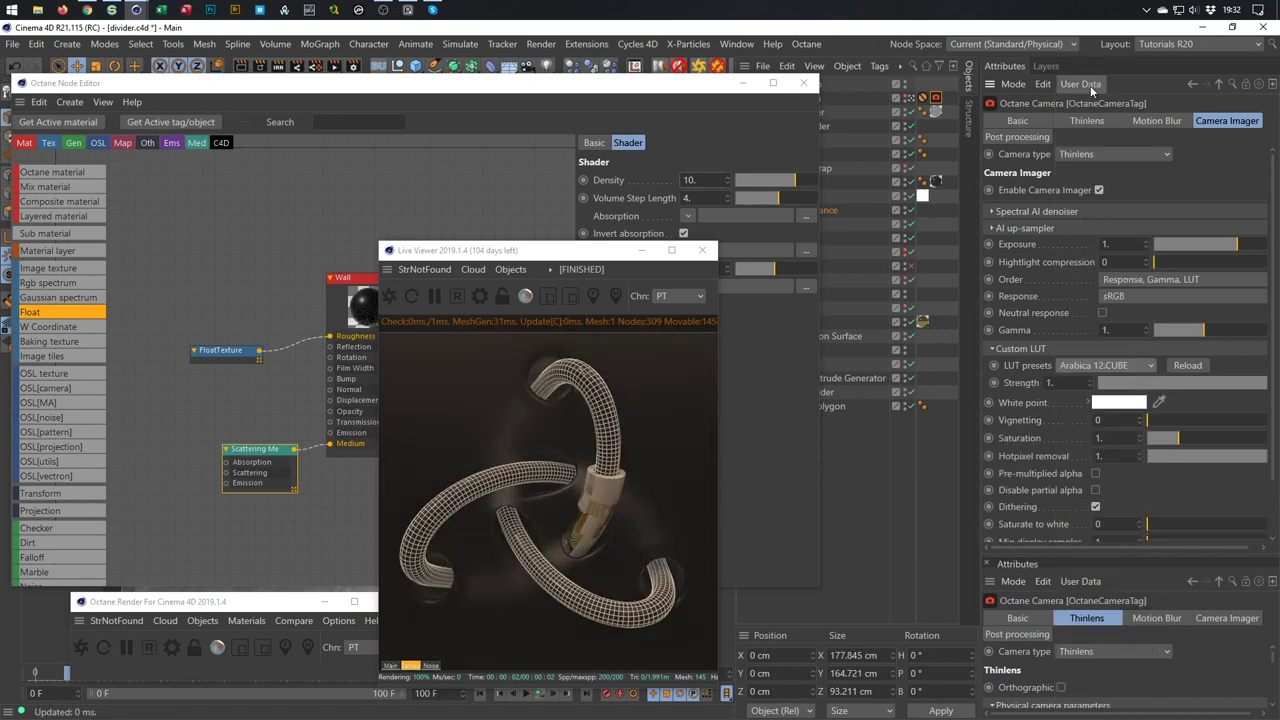
key("Down")
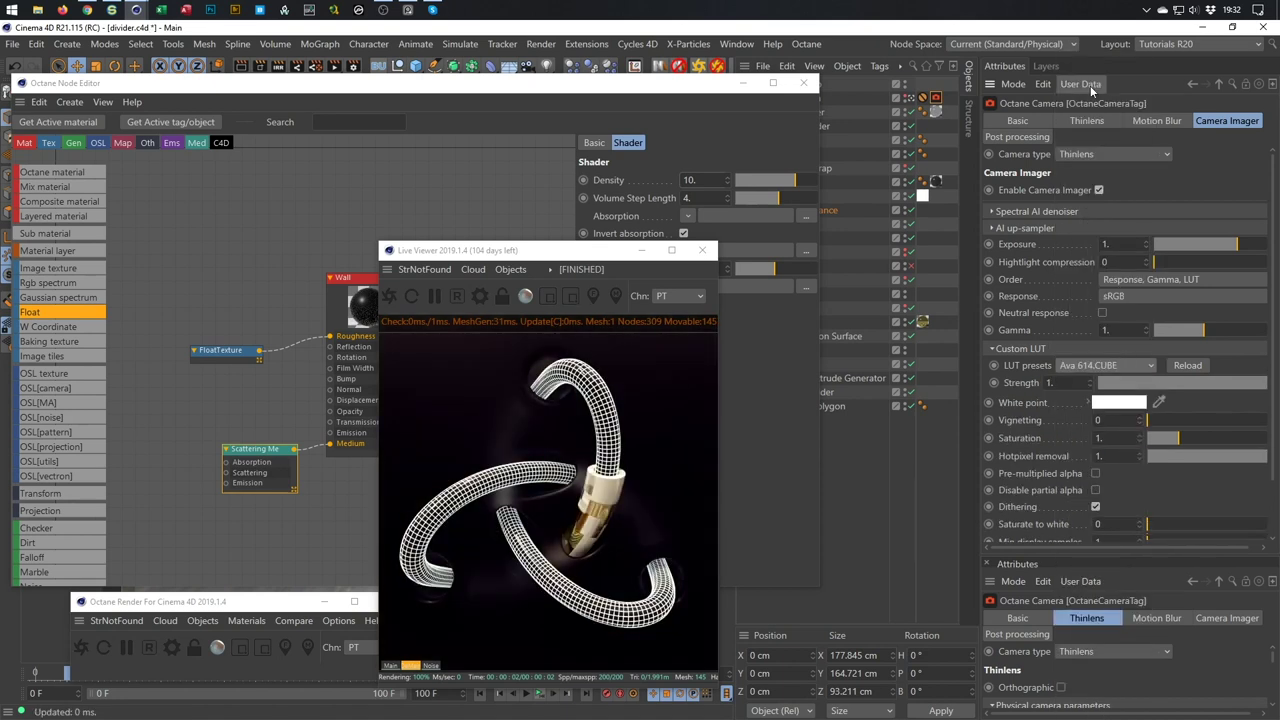
key("Down")
key("Down")
key("Down")
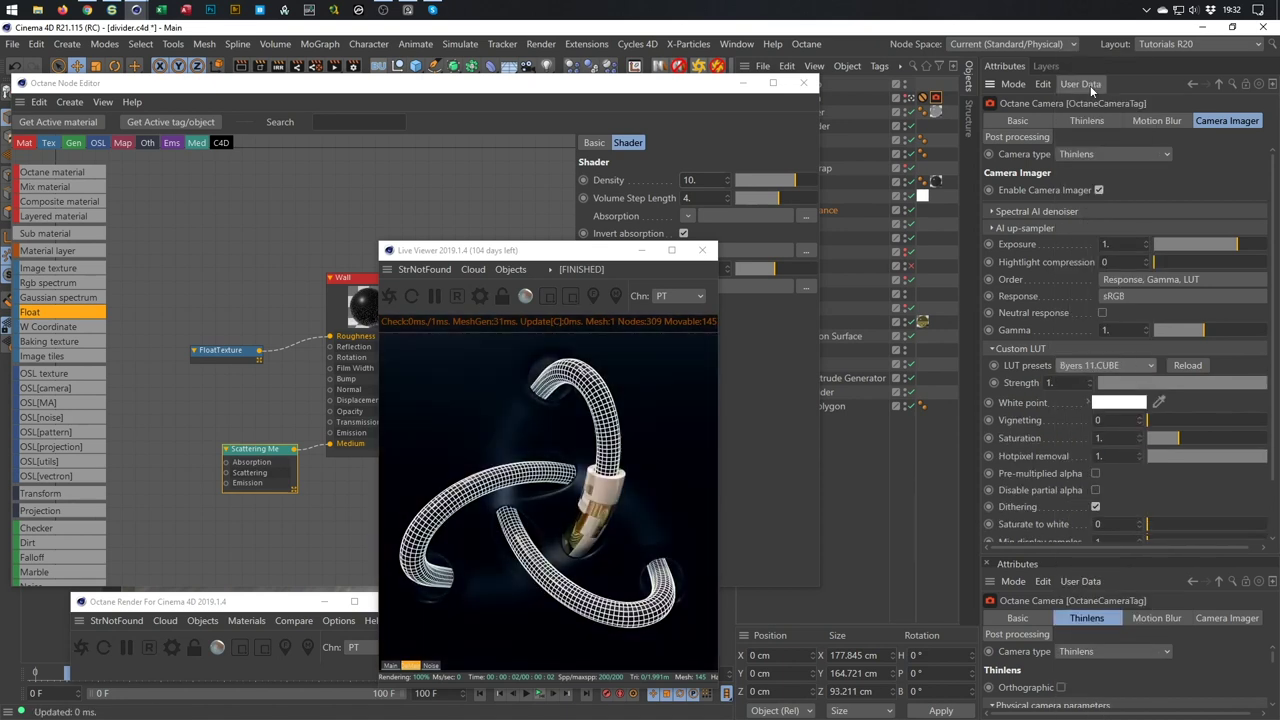
key("Down")
key("Down")
key("Down")
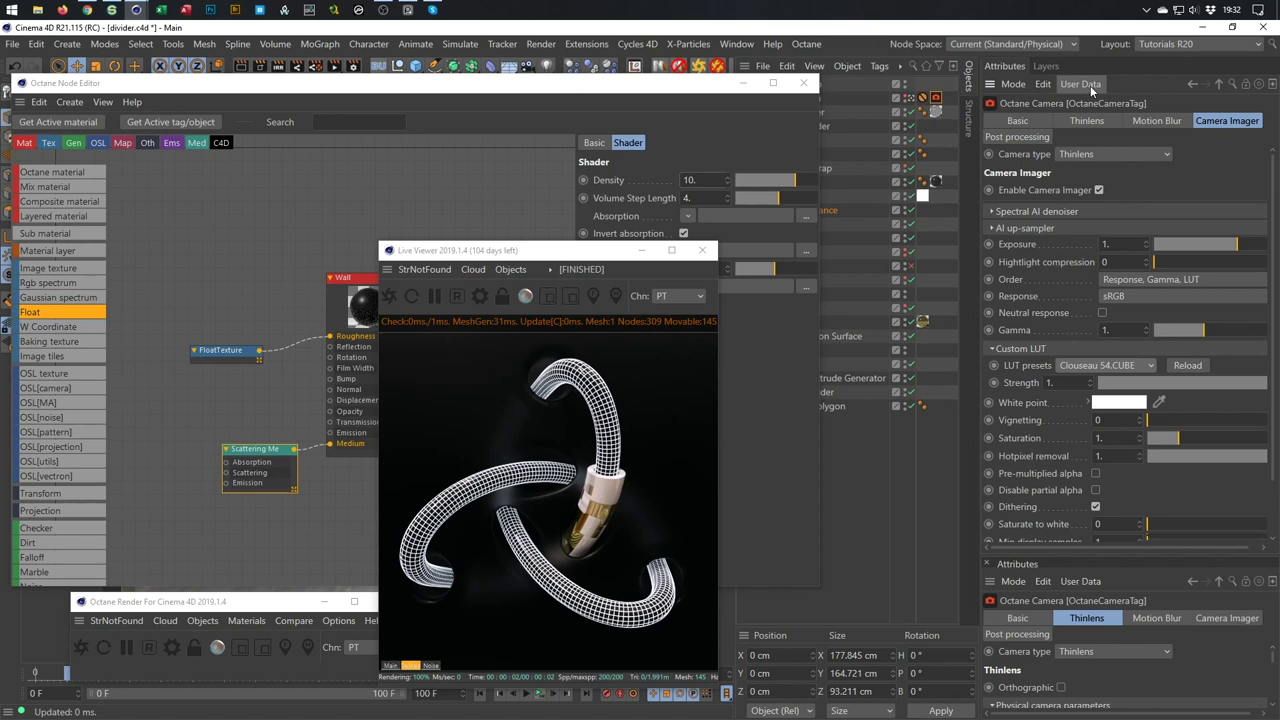
key("Down")
key("Down")
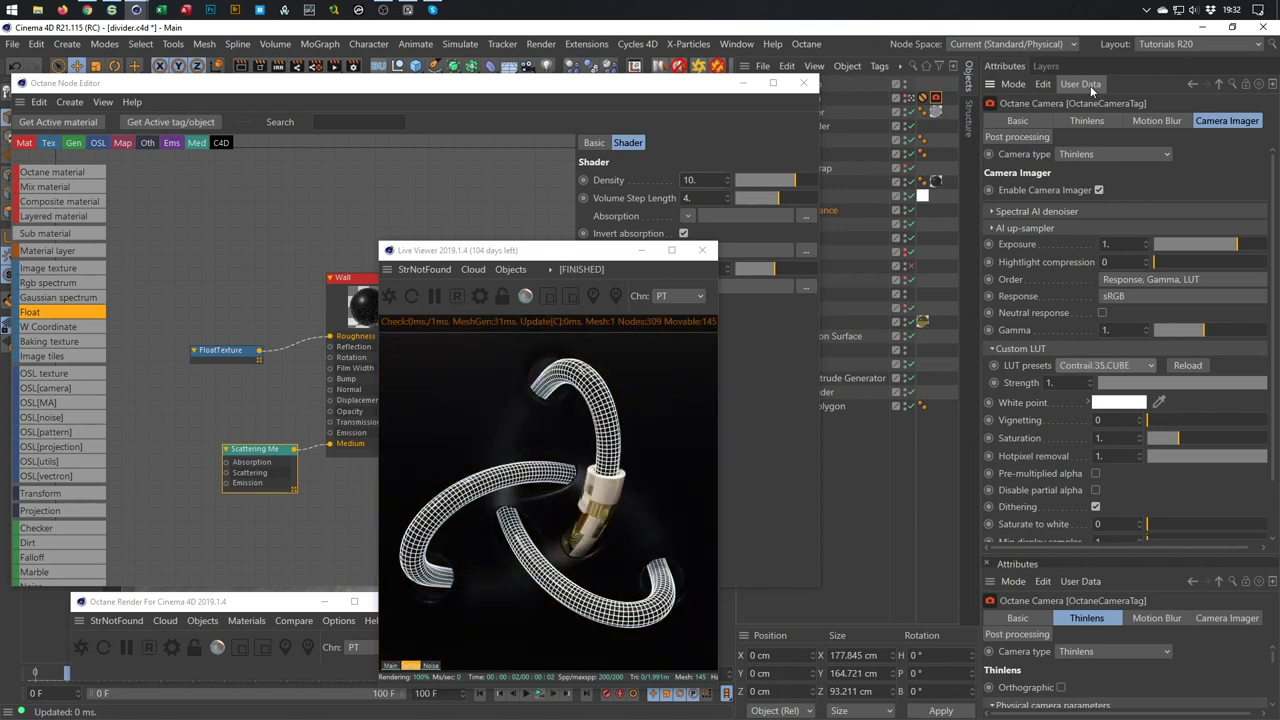
key("Down")
key("Down")
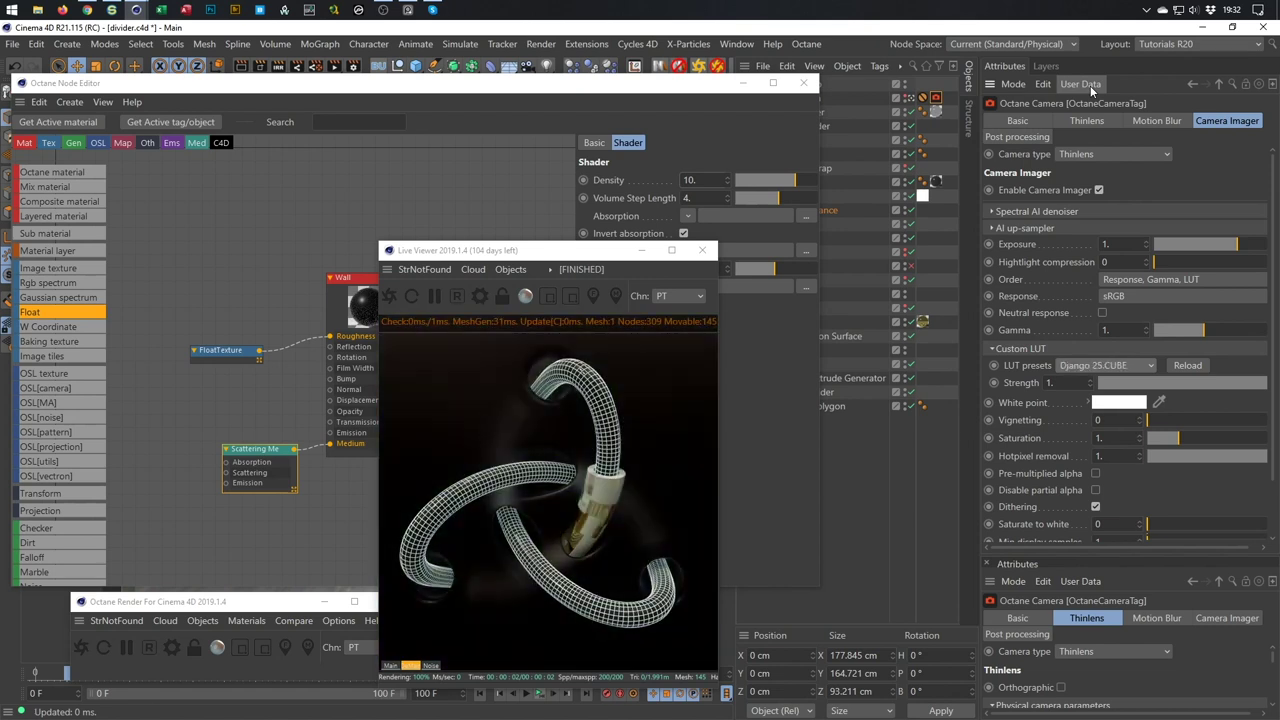
key("Down")
key("Down")
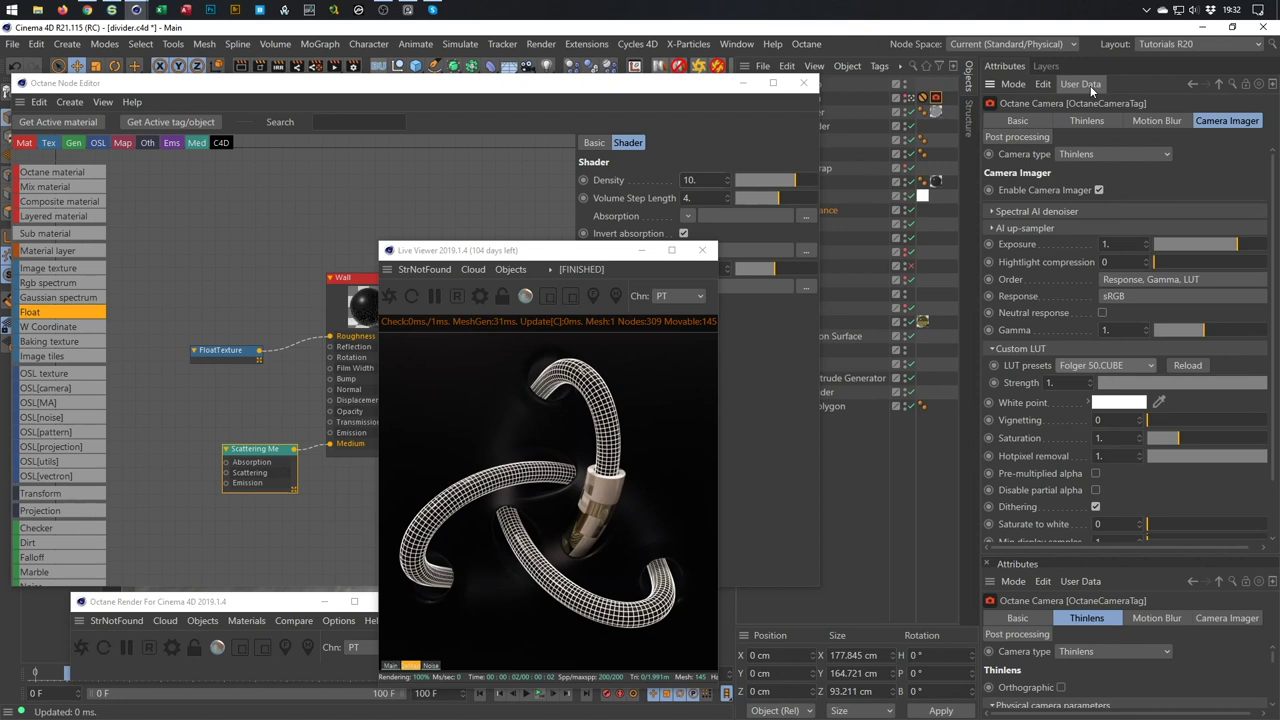
key("Down")
key("Down")
key("Down")
key("Down")
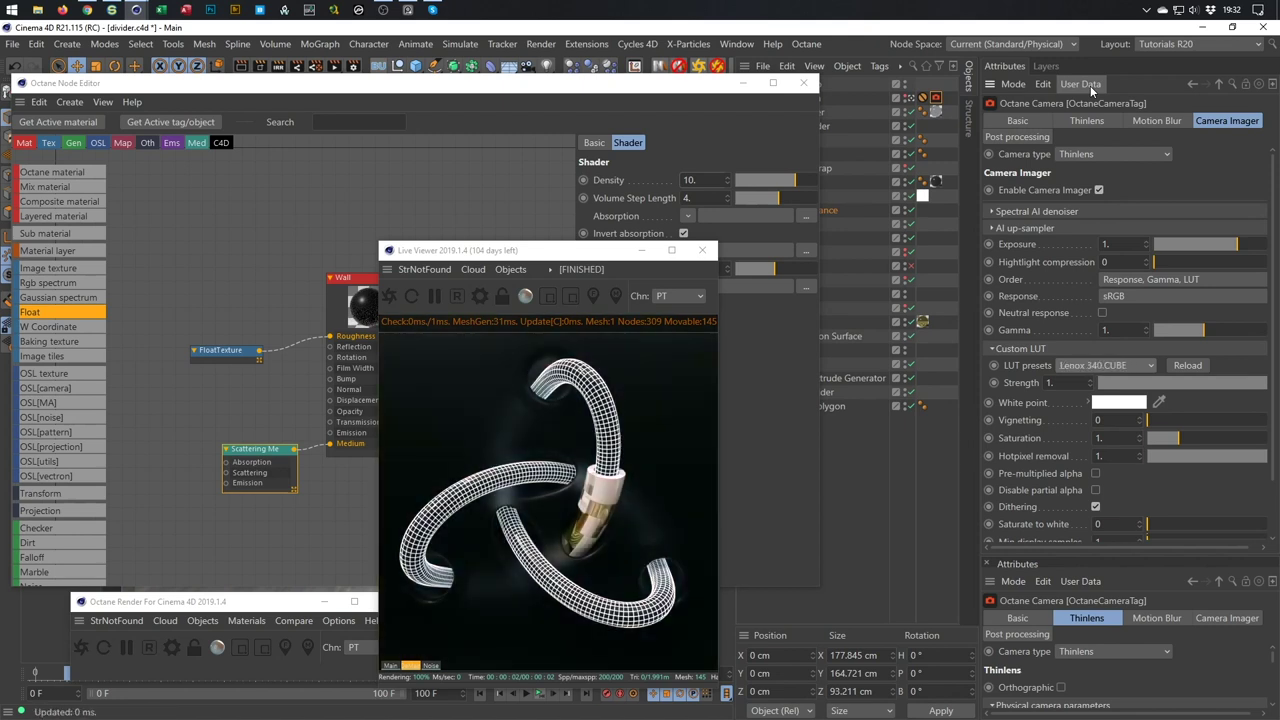
key("Down")
key("Down")
key("Down")
key("Down")
key("Down")
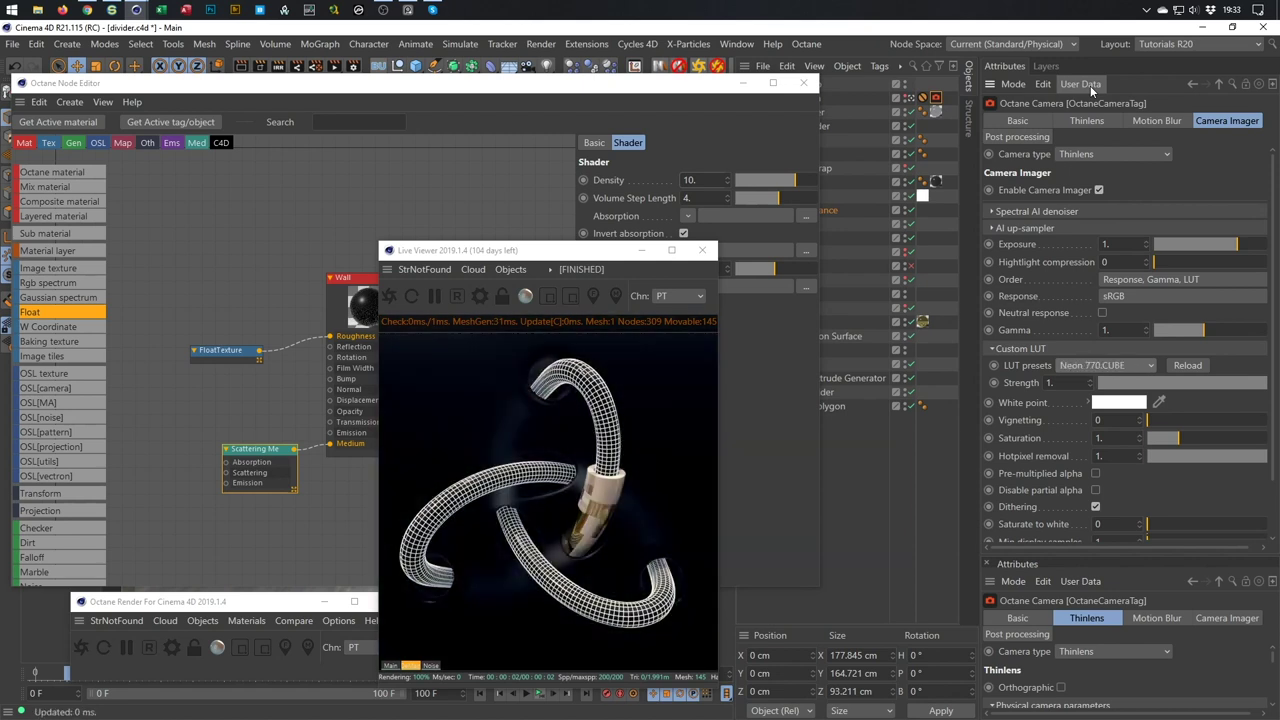
key("Down")
key("Down")
key("Down")
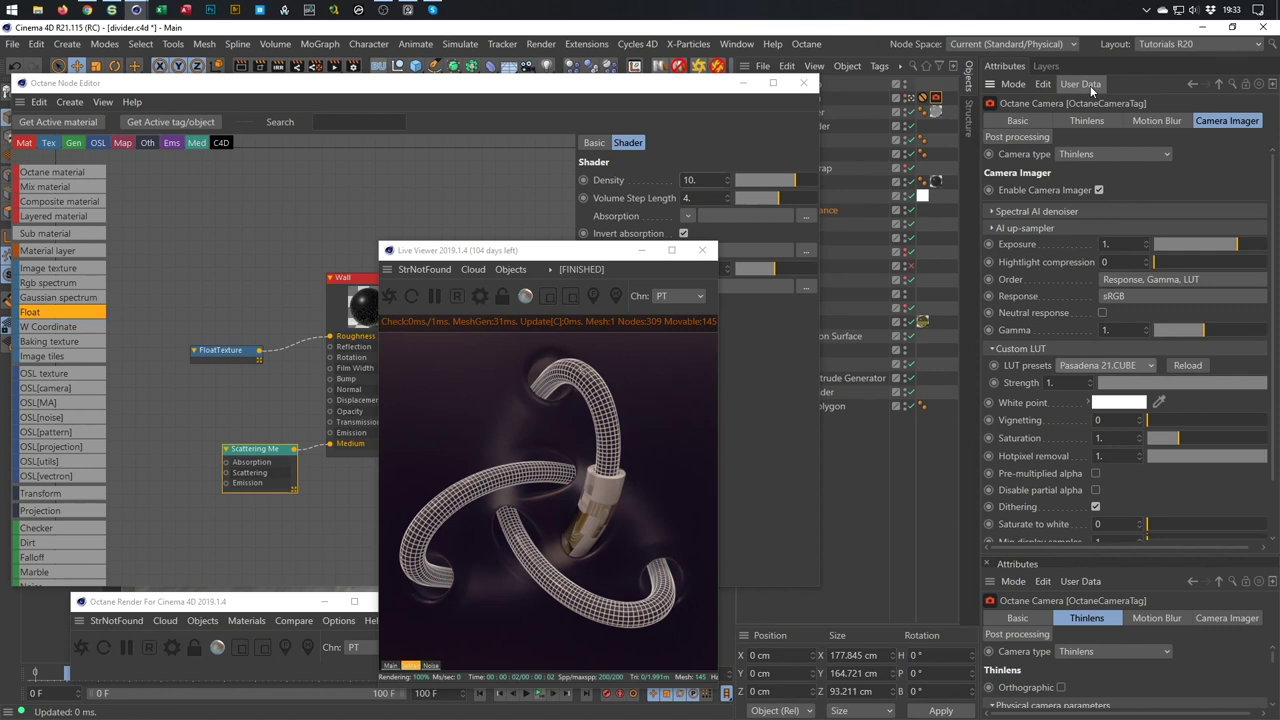
key("Down")
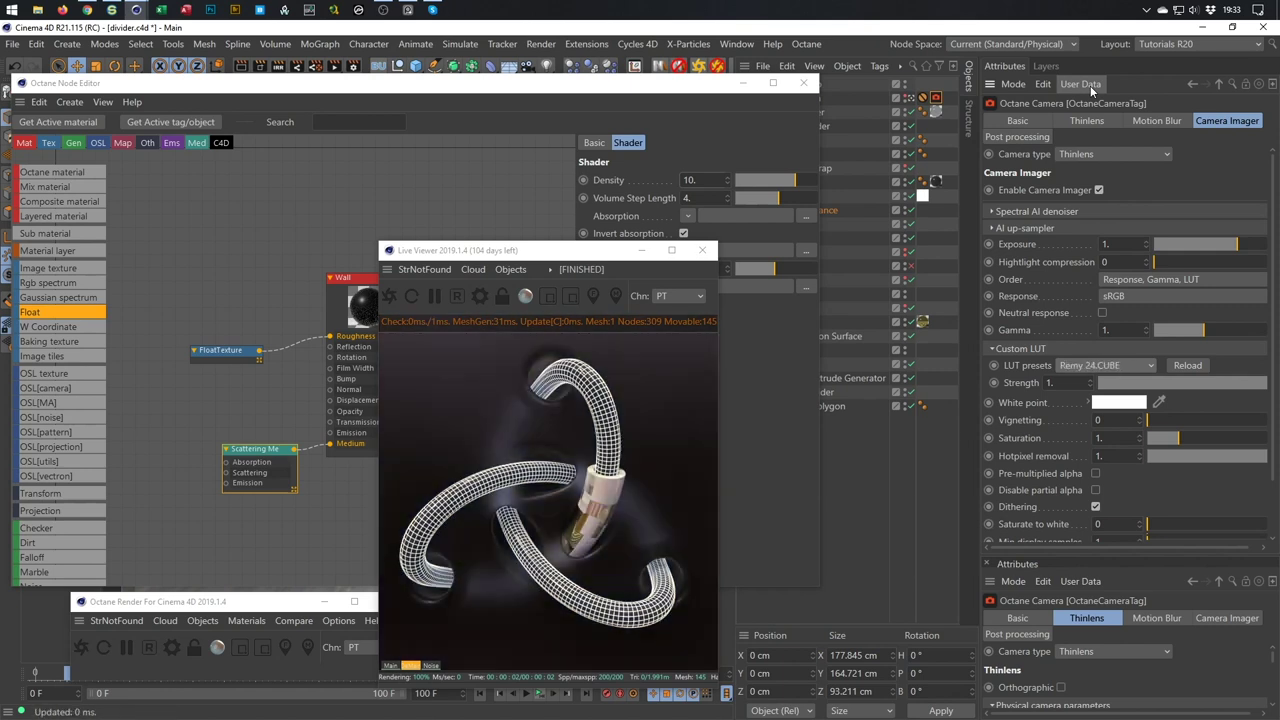
key("Down")
key("Down")
key("Down")
key("Down")
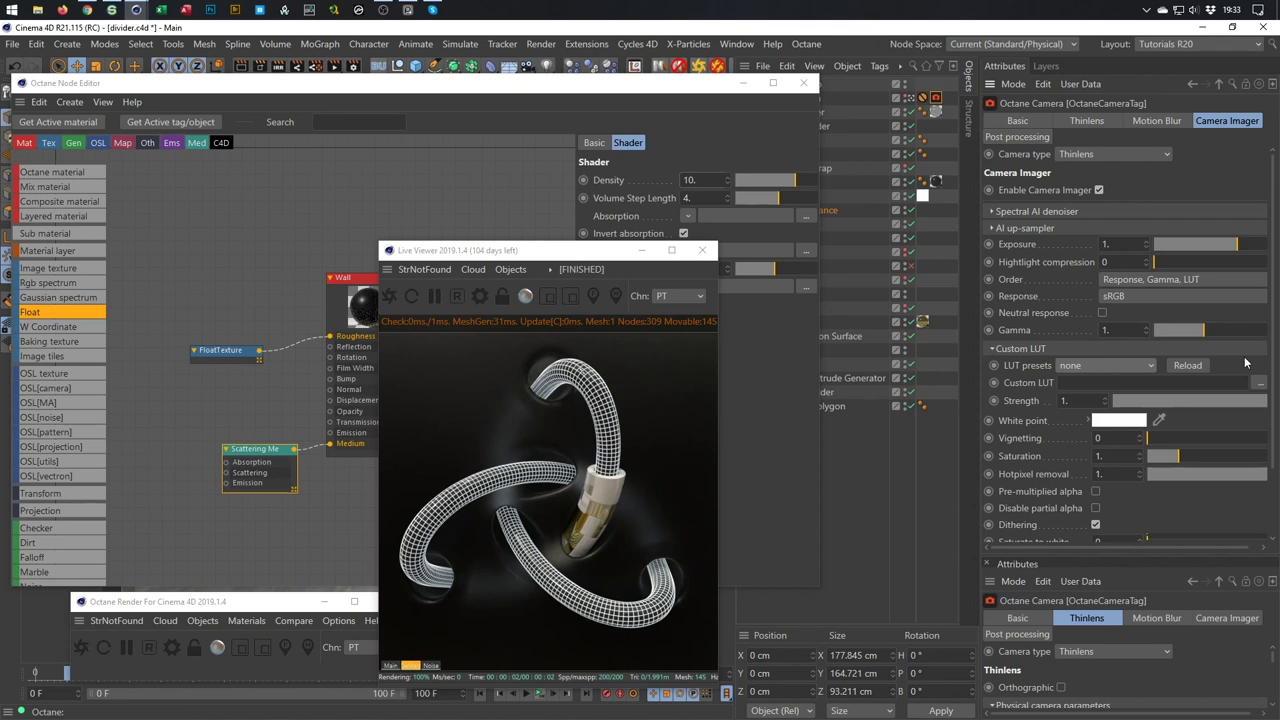
Try a lower gamma, then reset gamma to 1.
left_click_drag(1210, 329, 1195, 335)
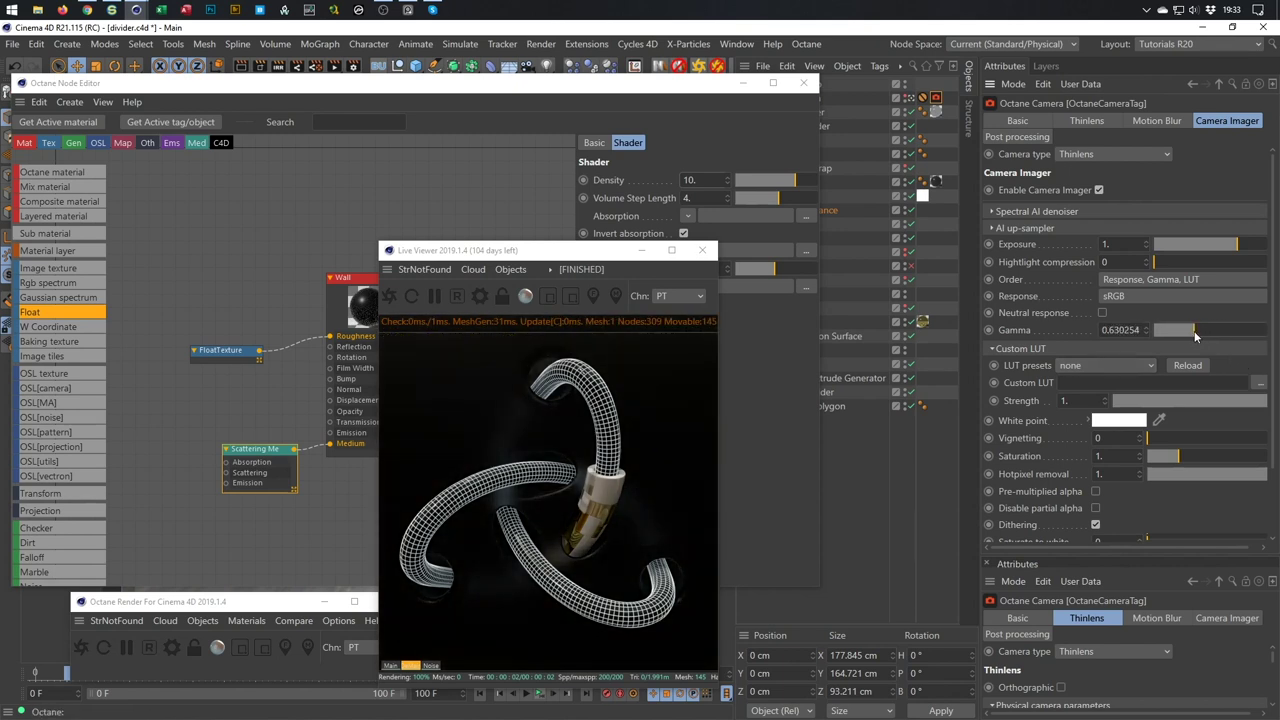
double_click(1108, 330)
type("1")
key("Return")
left_click_drag(617, 258, 1107, 200)
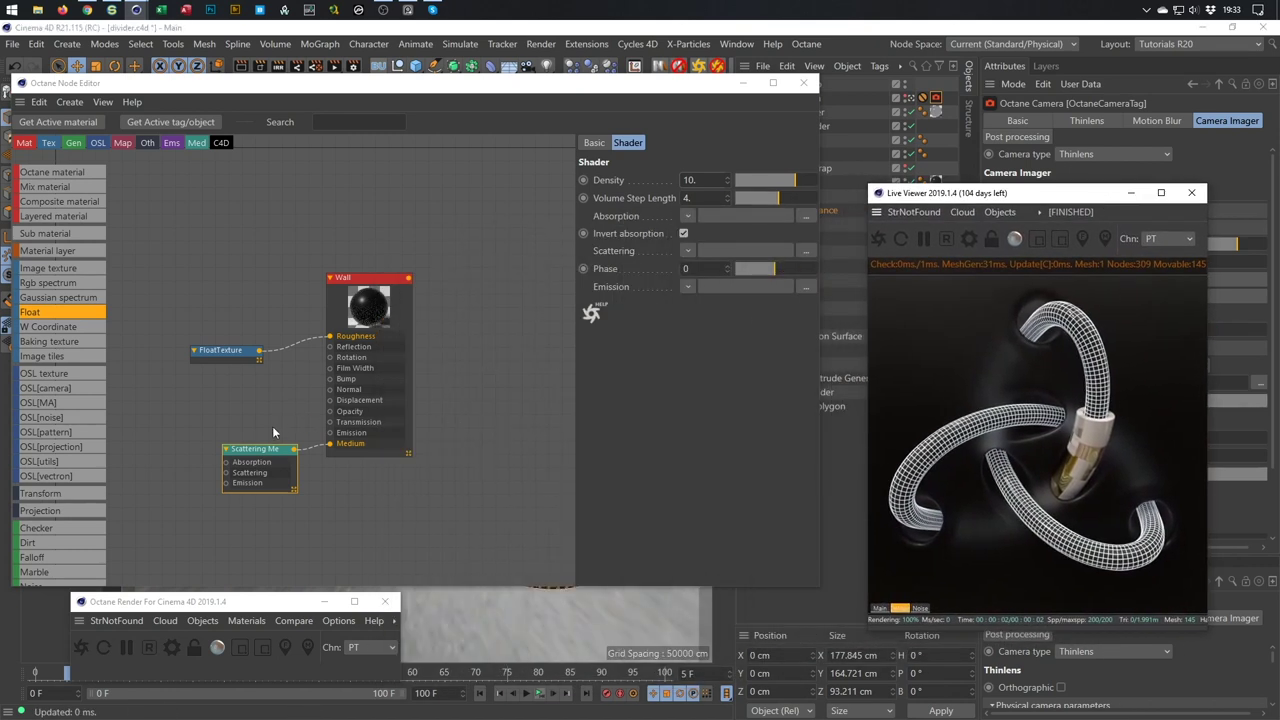
Wire an RGB spectrum node into the Wall's Transmission and brighten it to 93% value.
left_click_drag(222, 350, 254, 305)
left_click_drag(50, 283, 329, 428)
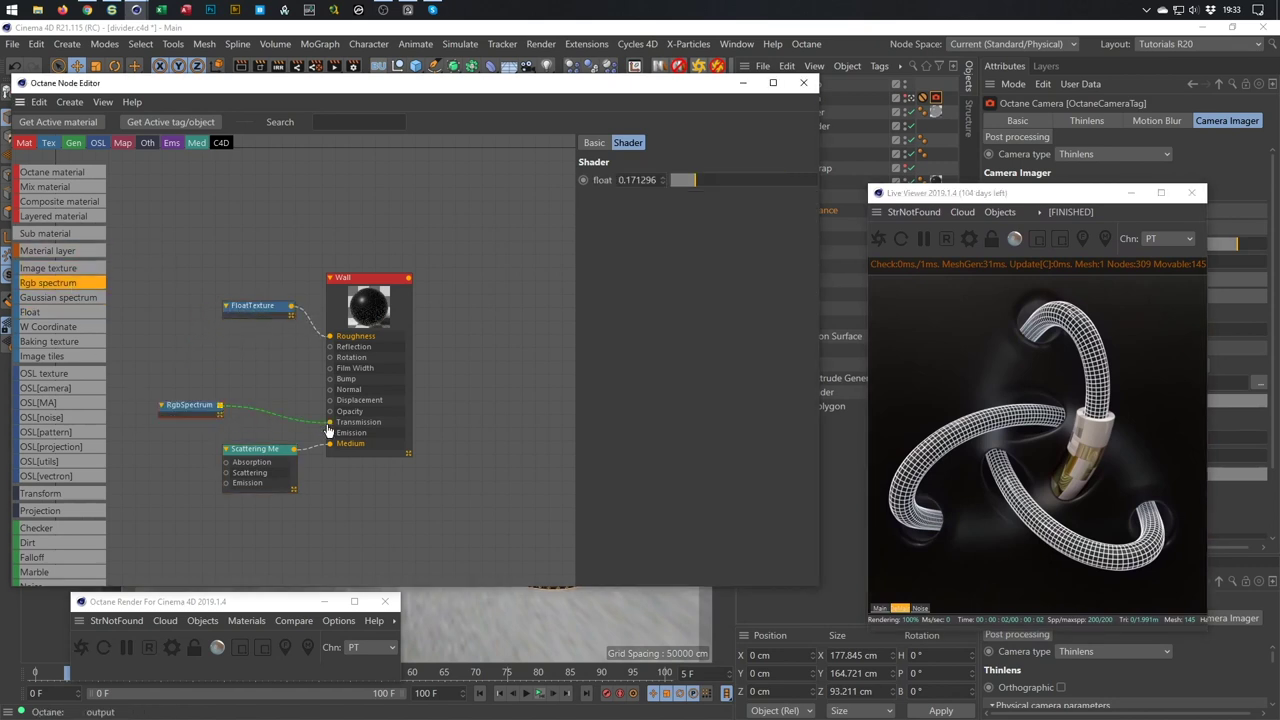
left_click_drag(207, 407, 255, 406)
left_click(760, 255)
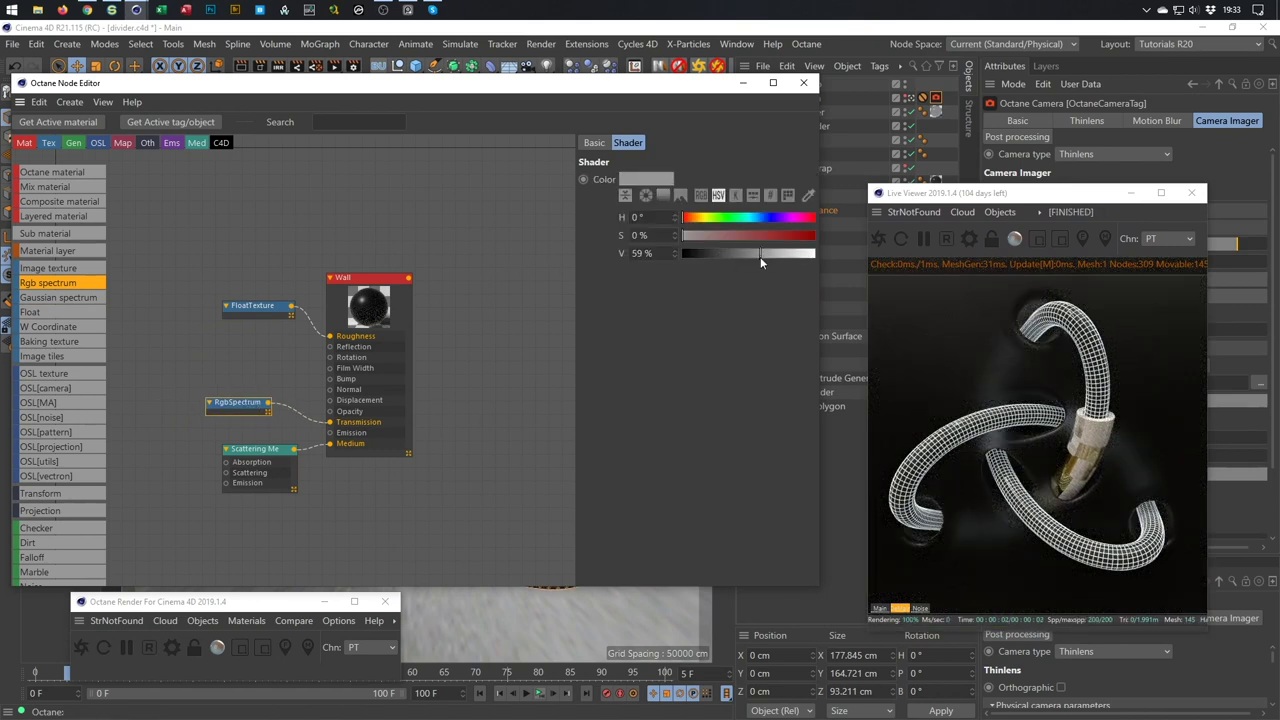
left_click_drag(760, 257, 806, 259)
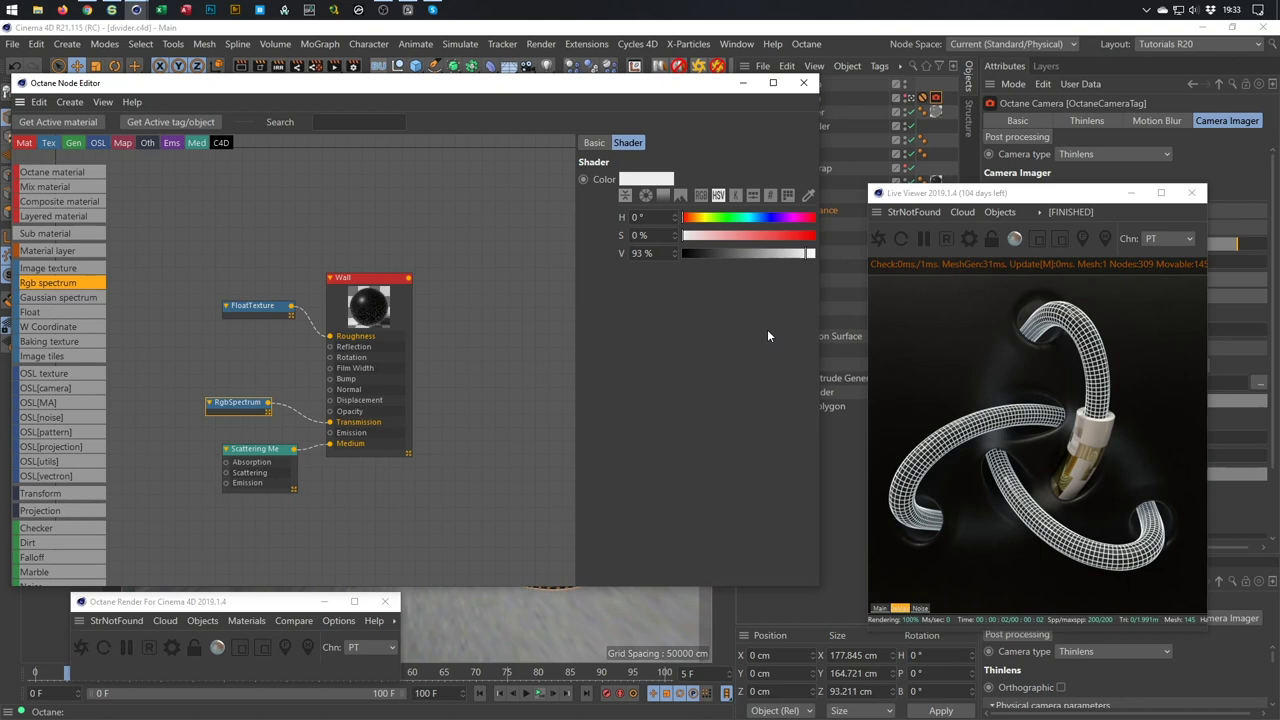
Close the node editor and Octane settings, and rewind the animation to frame 0.
left_click(805, 83)
left_click(379, 606)
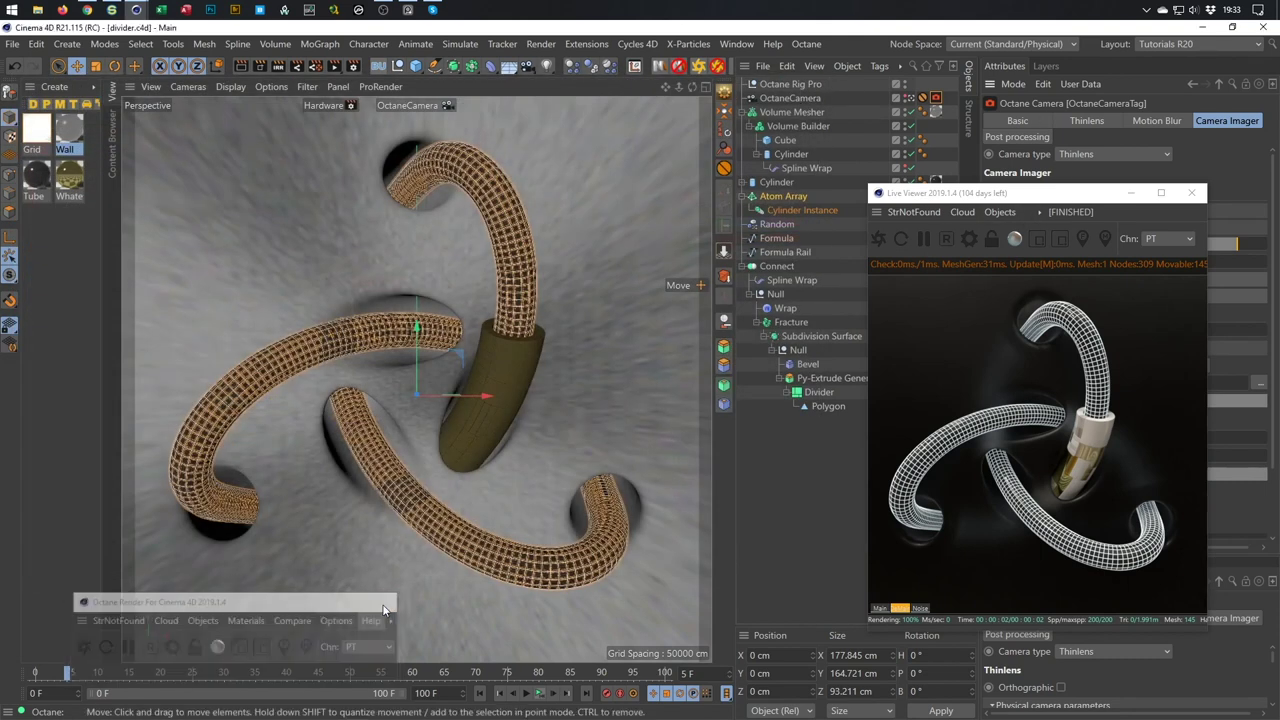
left_click(1034, 197)
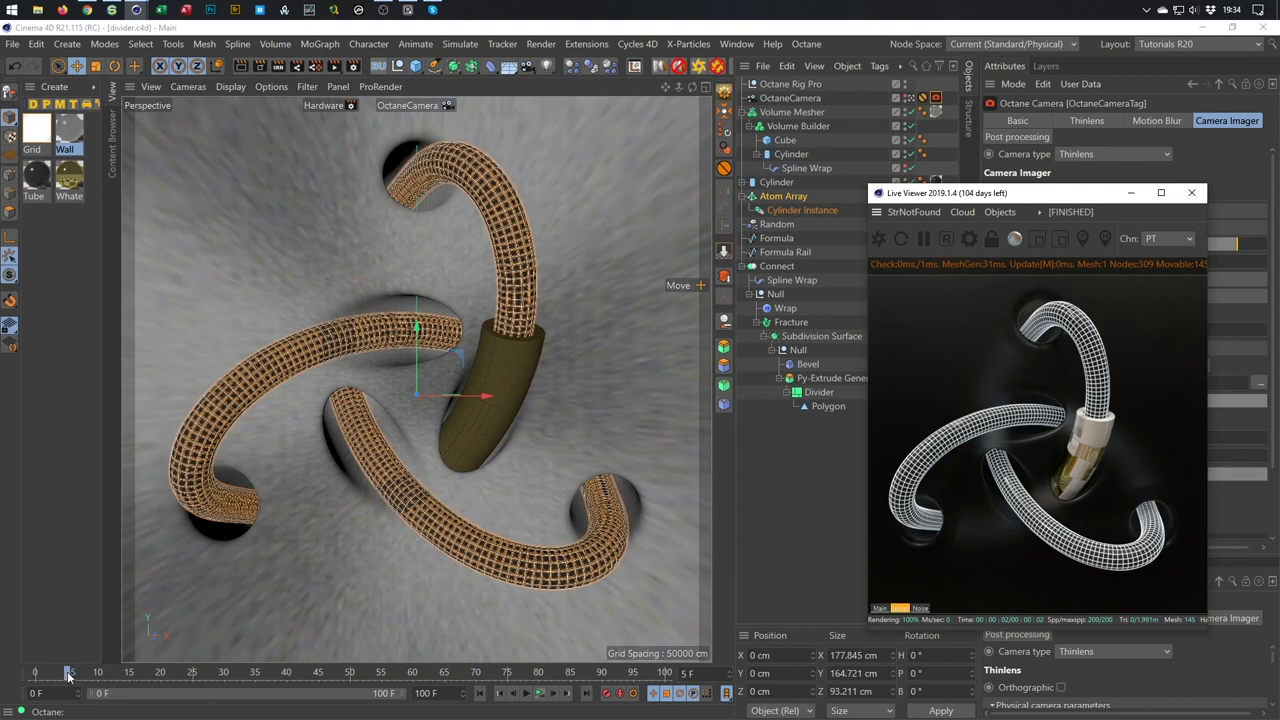
left_click(565, 684)
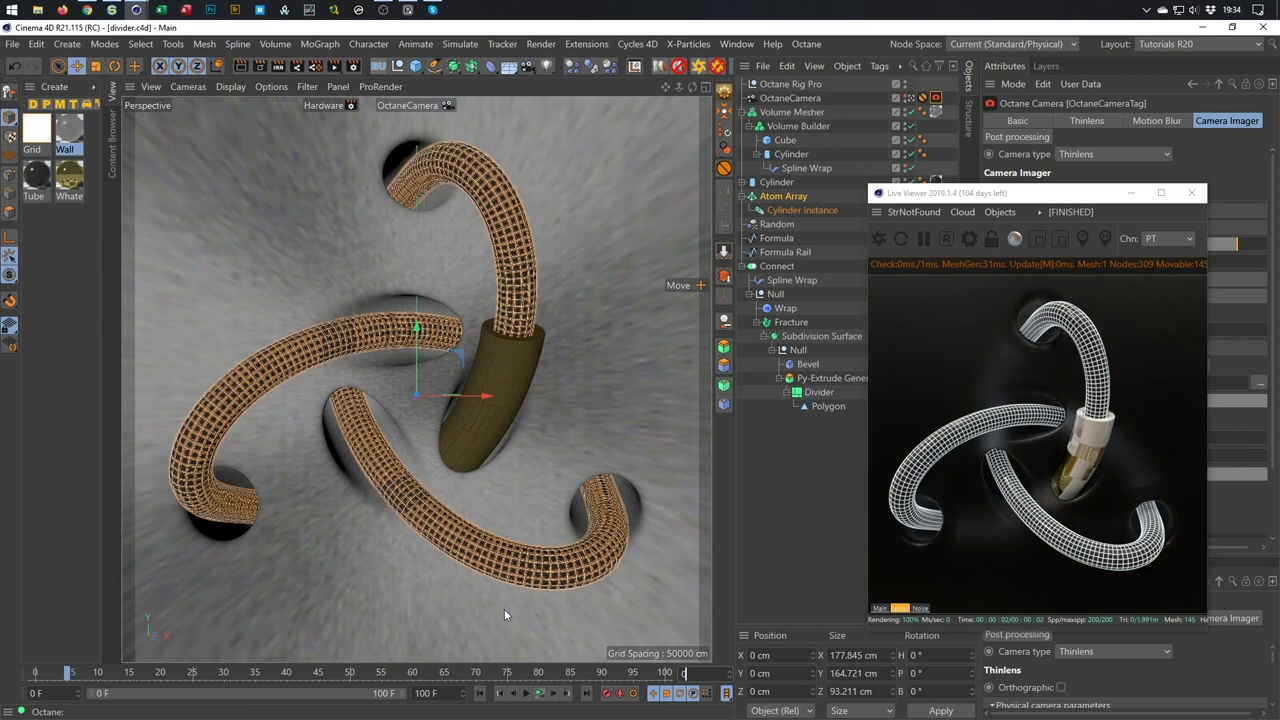
key("Return")
Select Spline Wrap under Connect and reposition the live render window beside the viewport.
left_click(1090, 195)
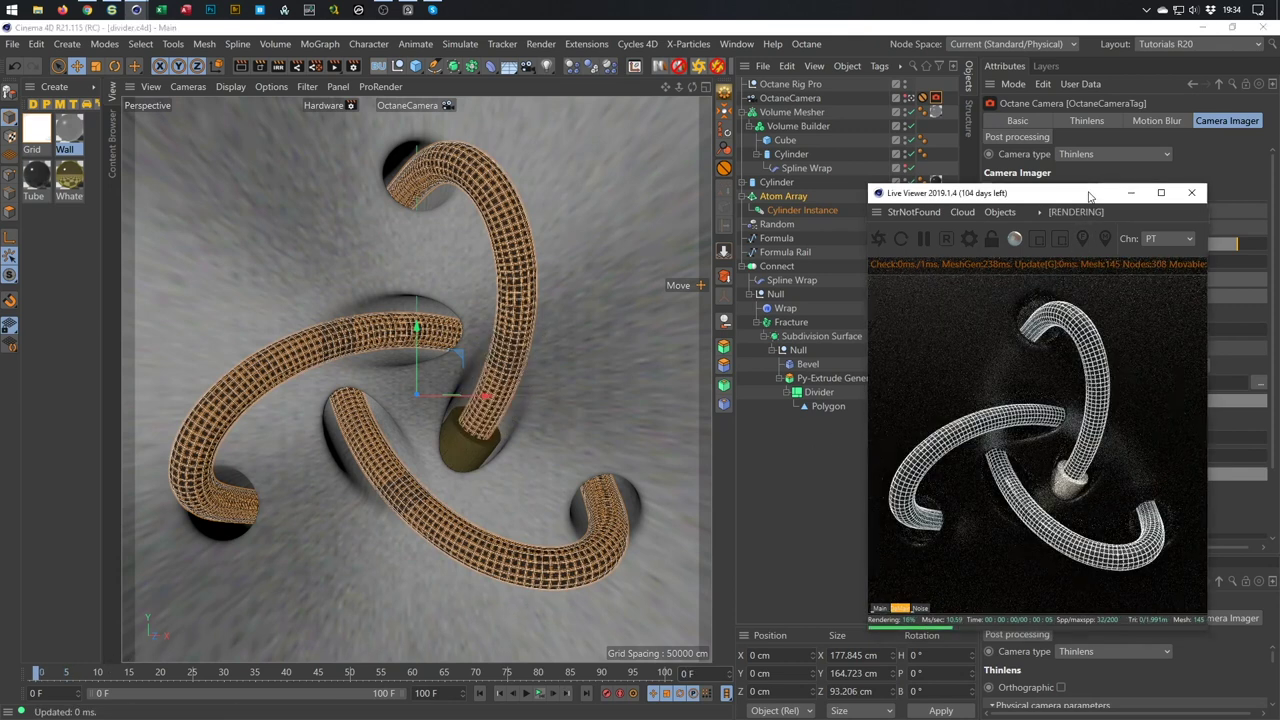
left_click_drag(1090, 195, 530, 105)
left_click(792, 280)
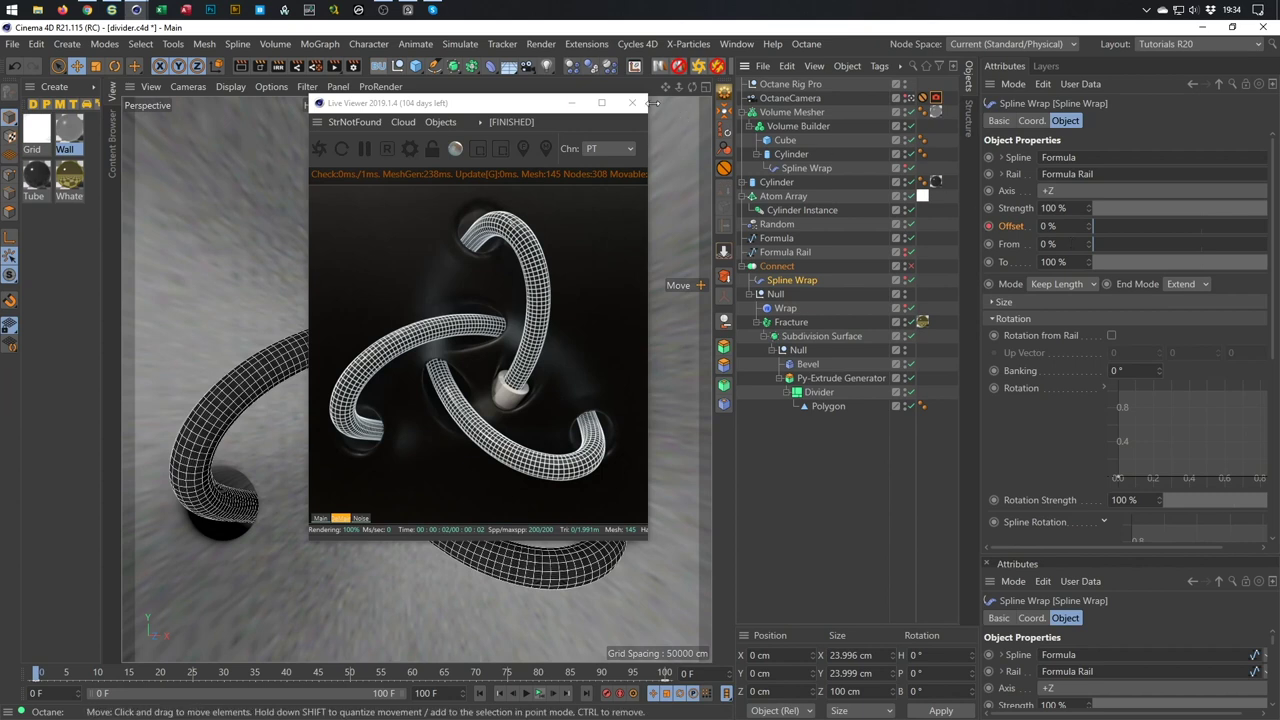
left_click_drag(551, 108, 955, 235)
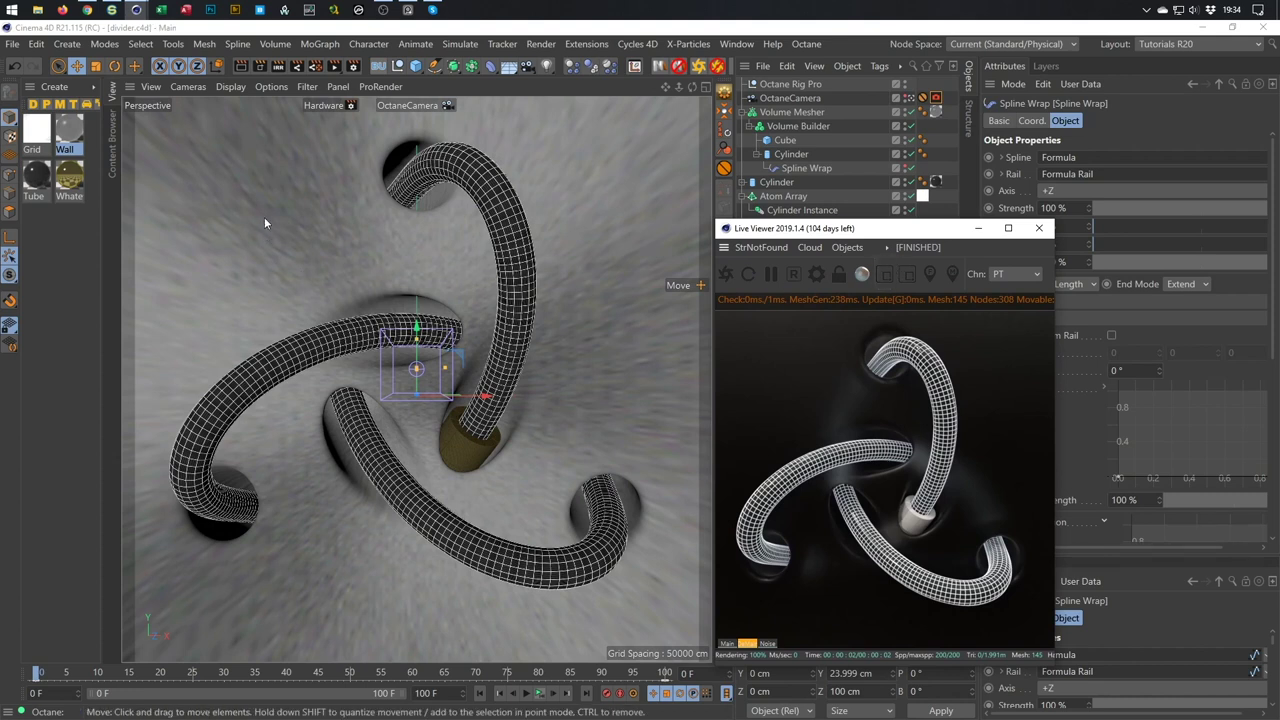
Activate the Octane render setting preset in Render Settings.
left_click(352, 66)
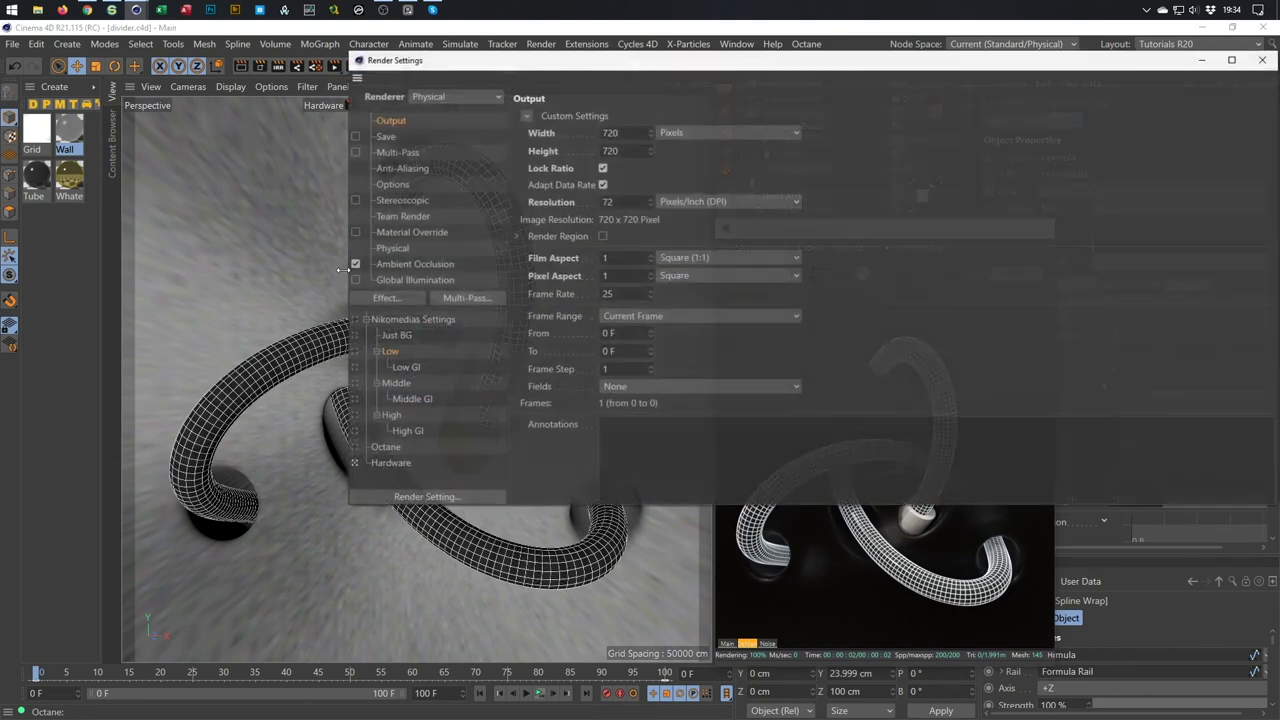
left_click(352, 449)
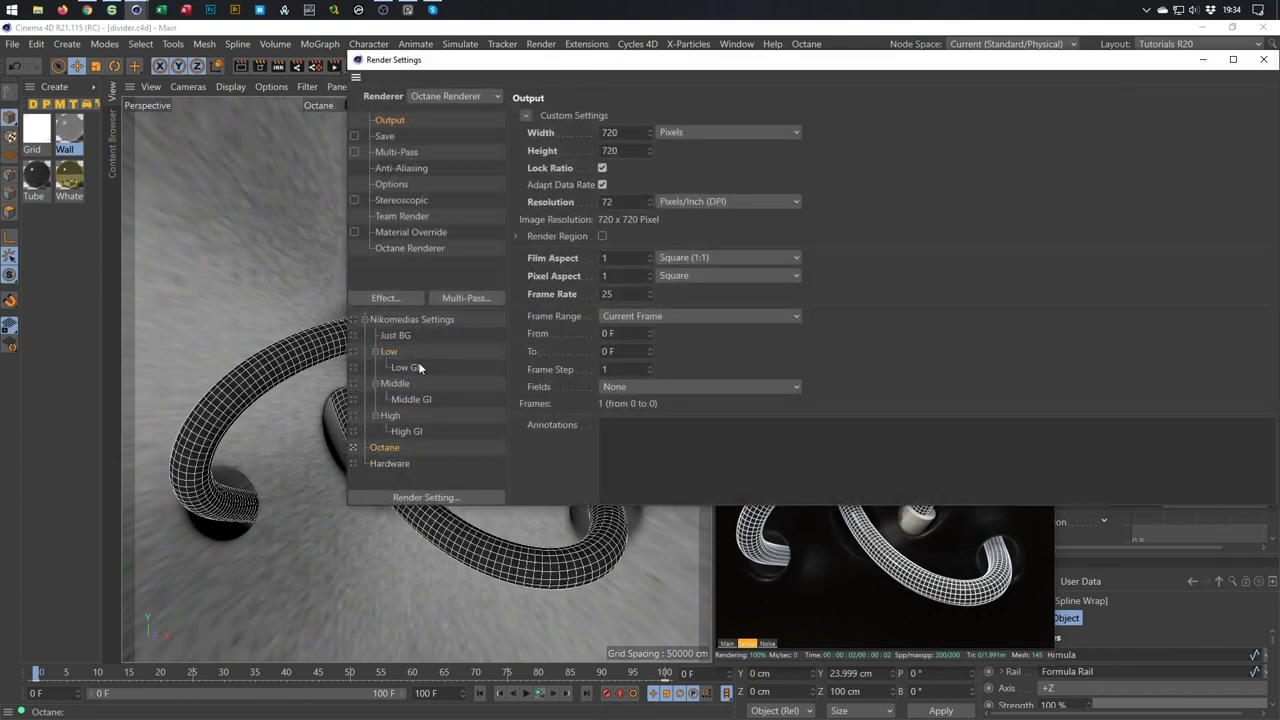
left_click(423, 245)
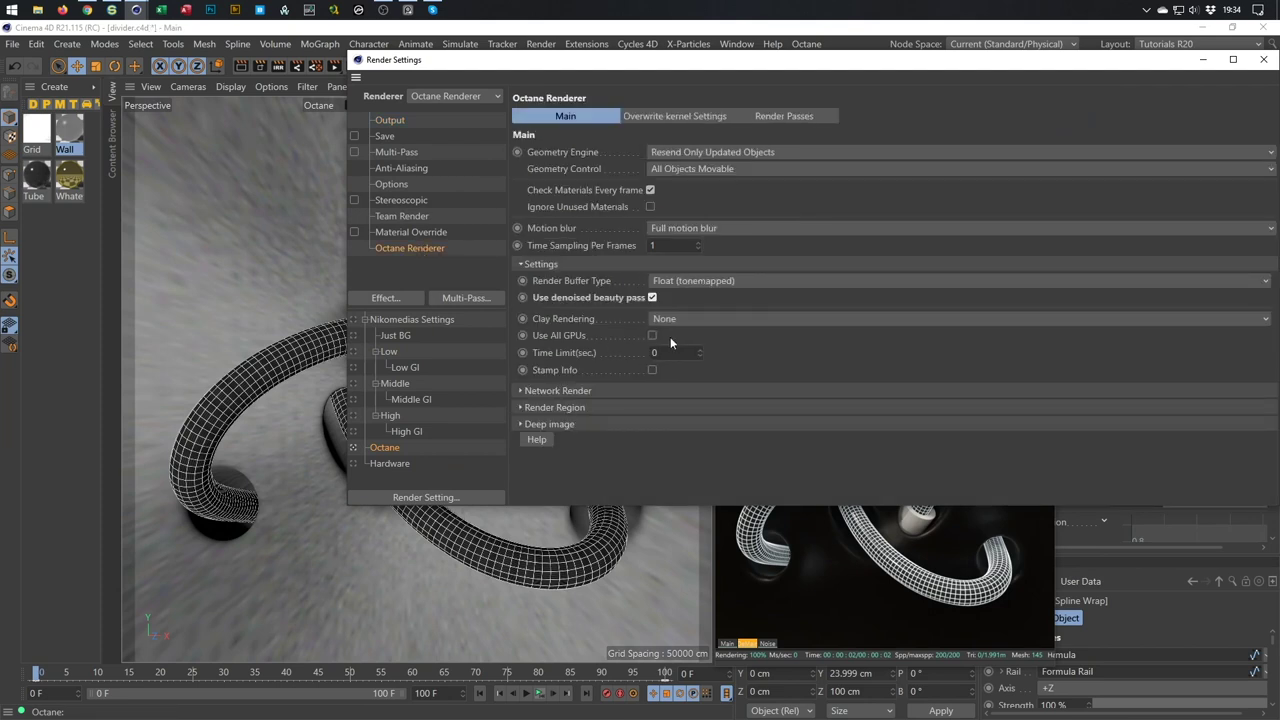
left_click(390, 121)
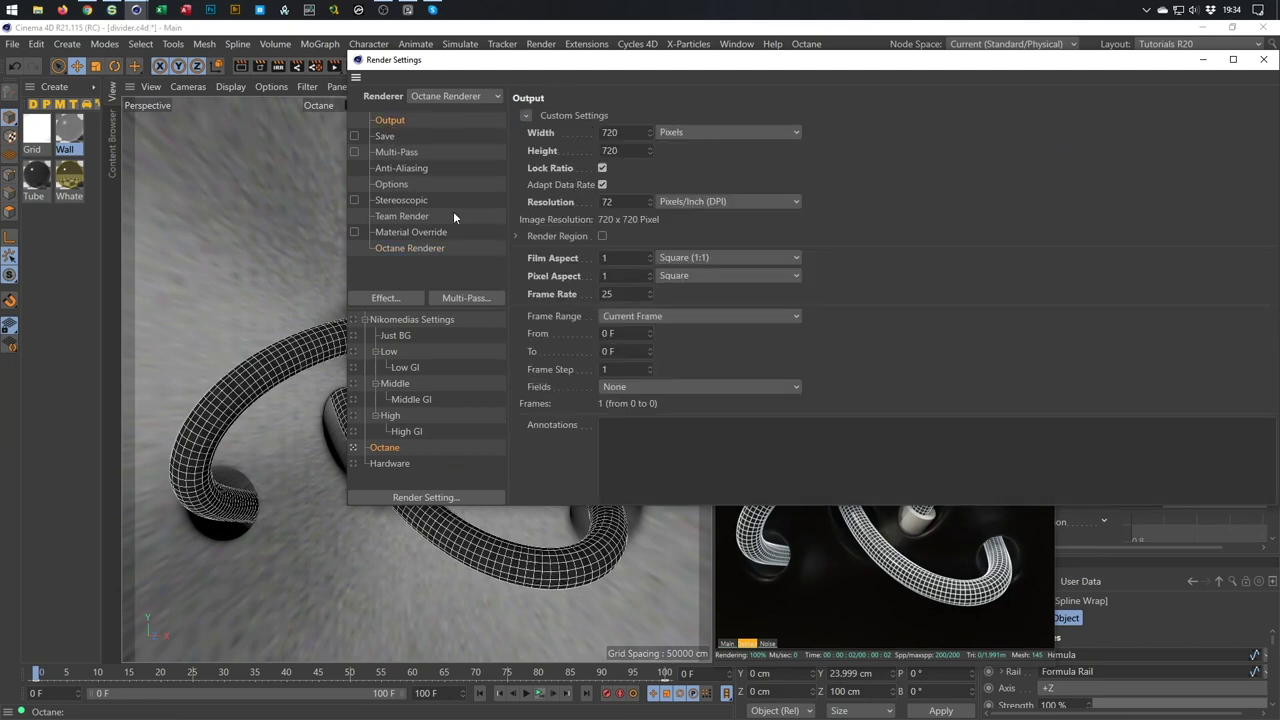
Set the output frame range to 0 F through 99 F, 100 frames in total.
left_click(628, 318)
left_click(640, 366)
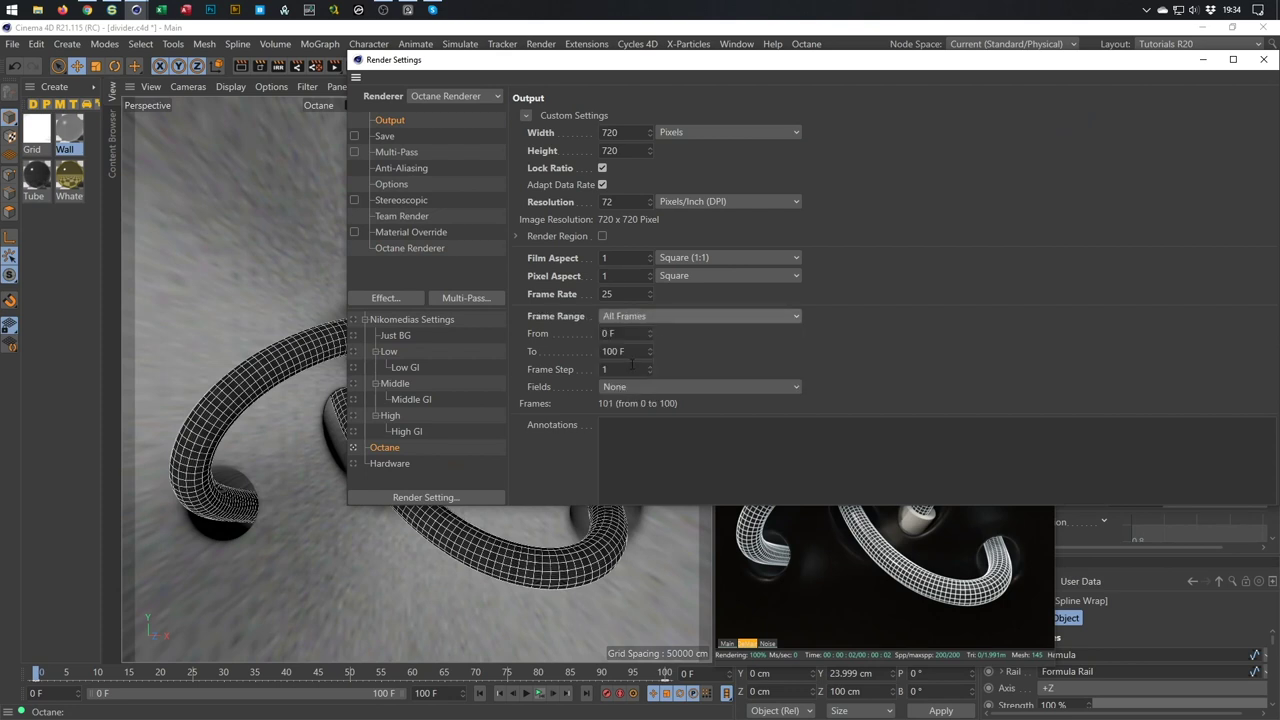
type("99")
key("Return")
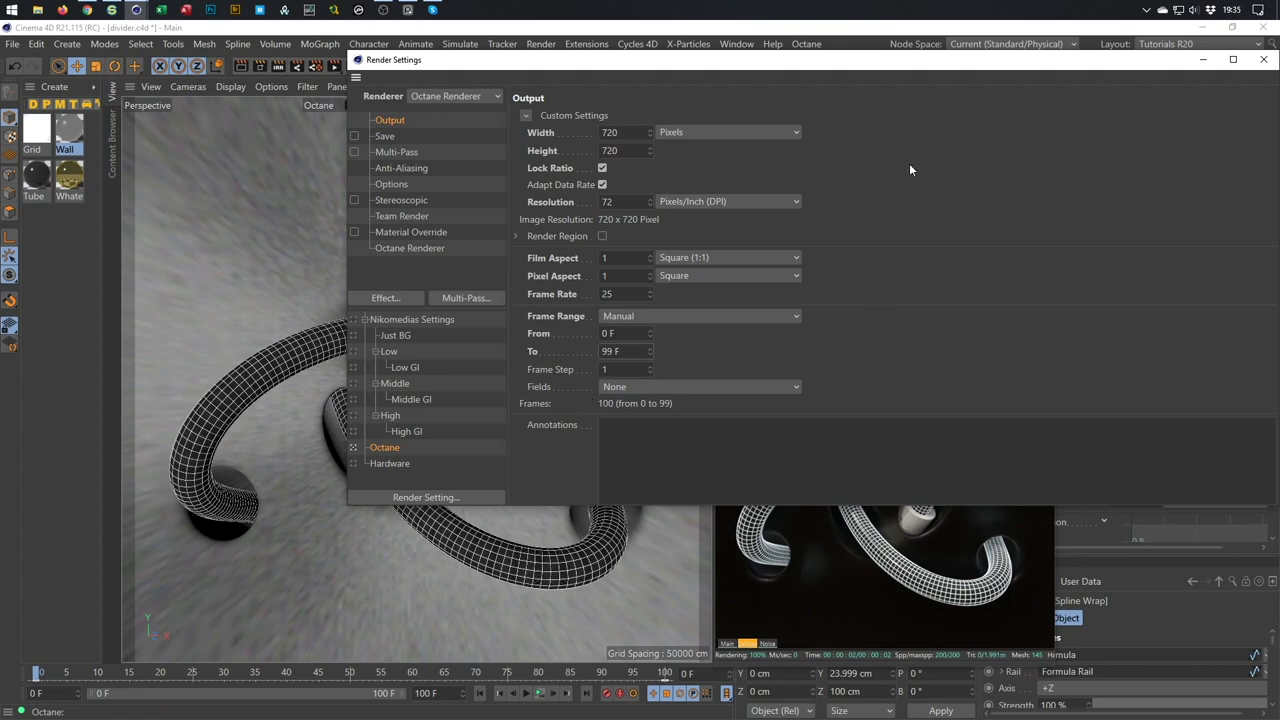
left_click_drag(921, 65, 700, 97)
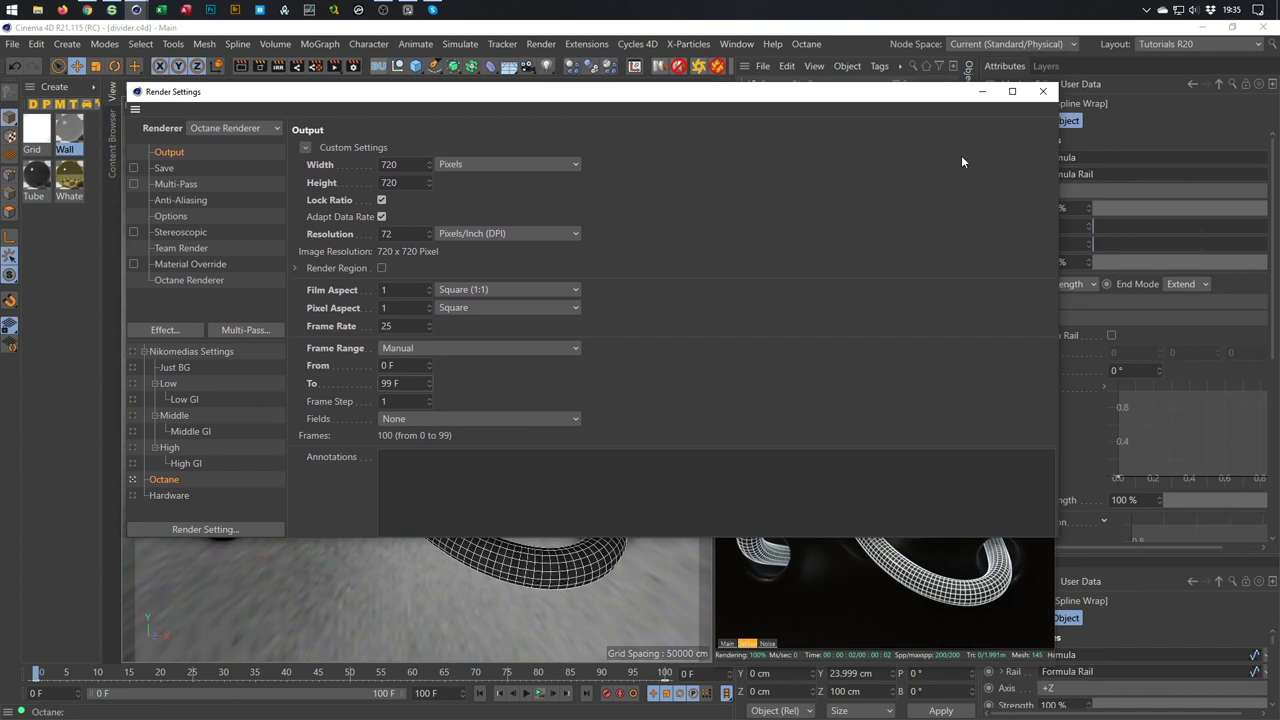
left_click_drag(1055, 131, 652, 228)
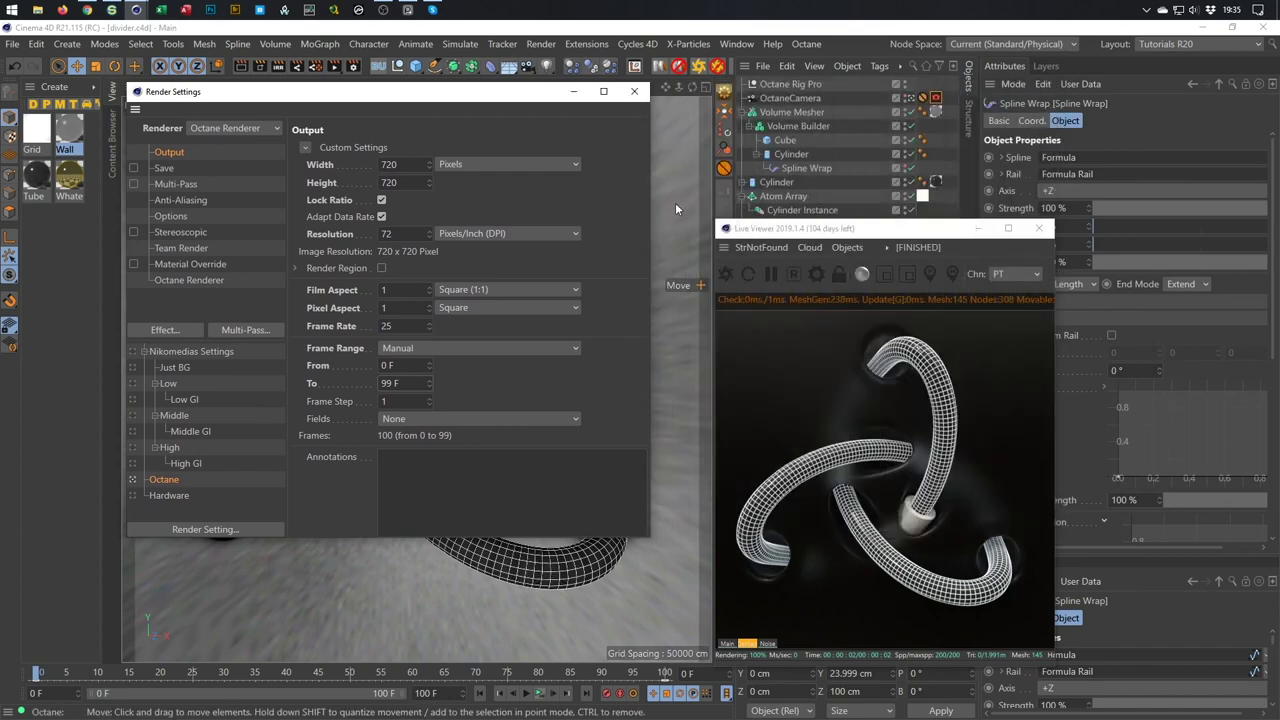
Tick Static noise in the Octane kernel settings, then close Octane Settings and Render Settings.
left_click(815, 276)
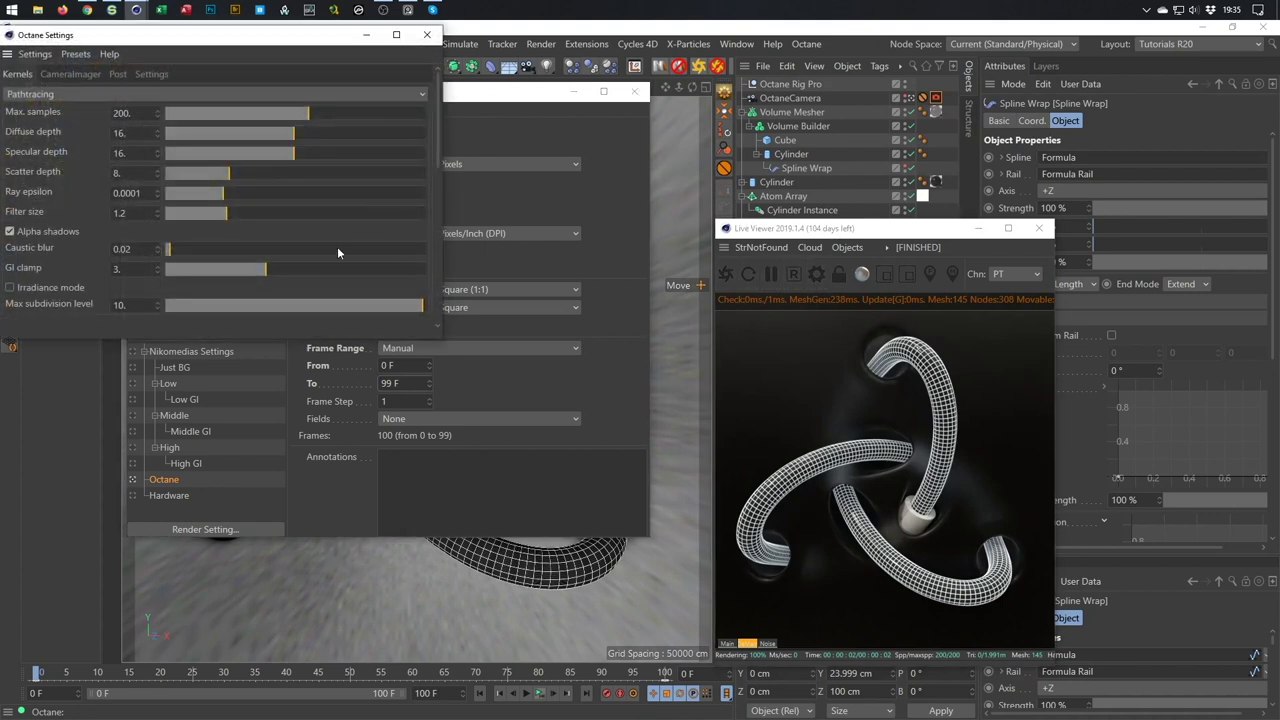
left_click_drag(435, 160, 420, 260)
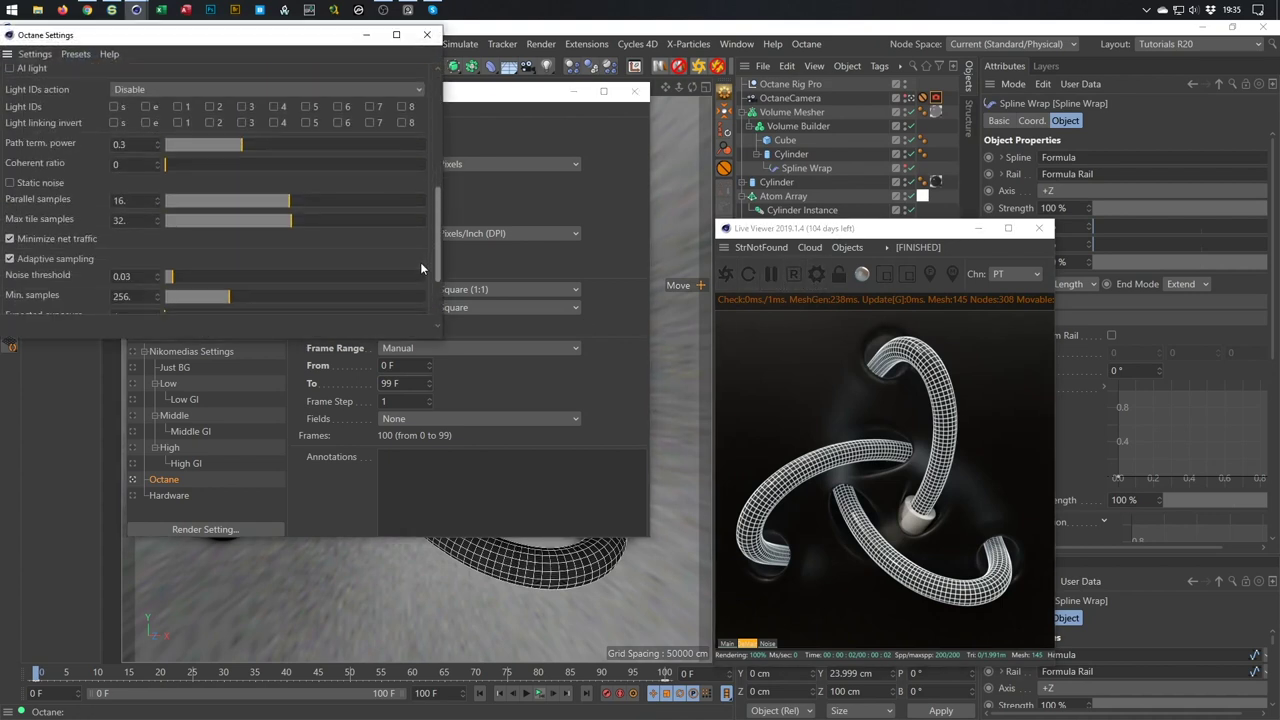
scroll(420, 264, "down", 2)
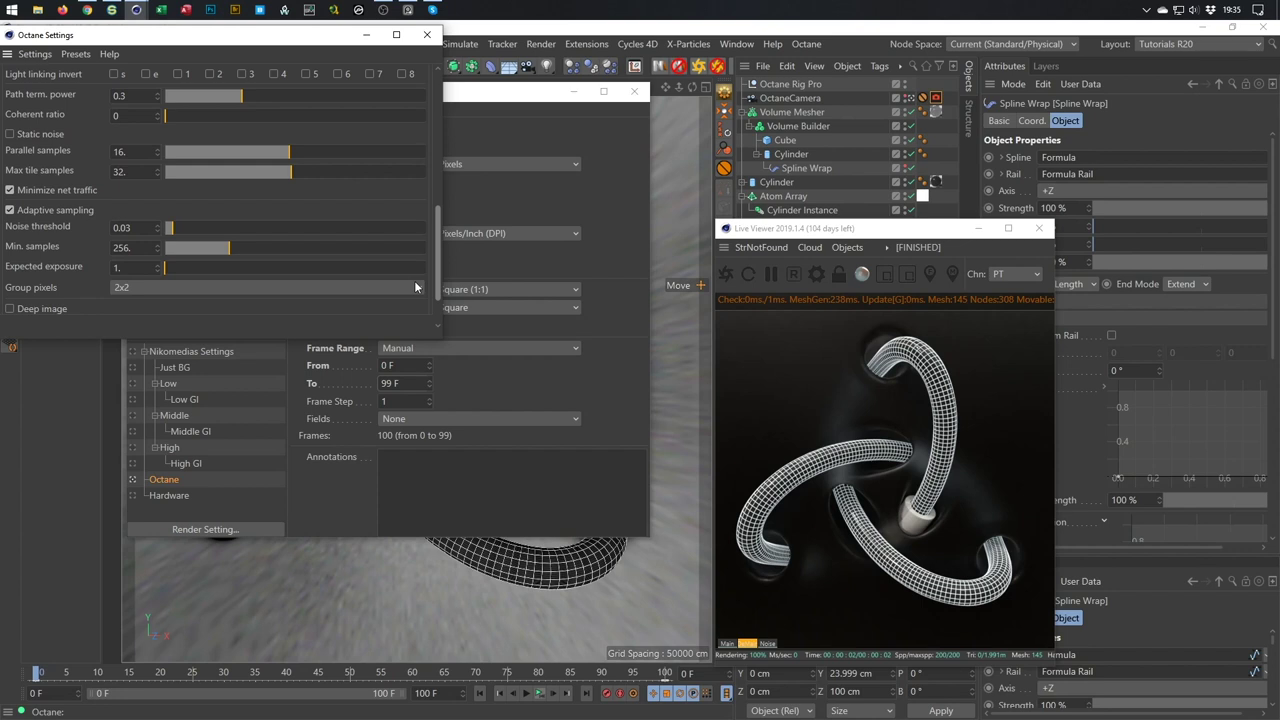
left_click(10, 152)
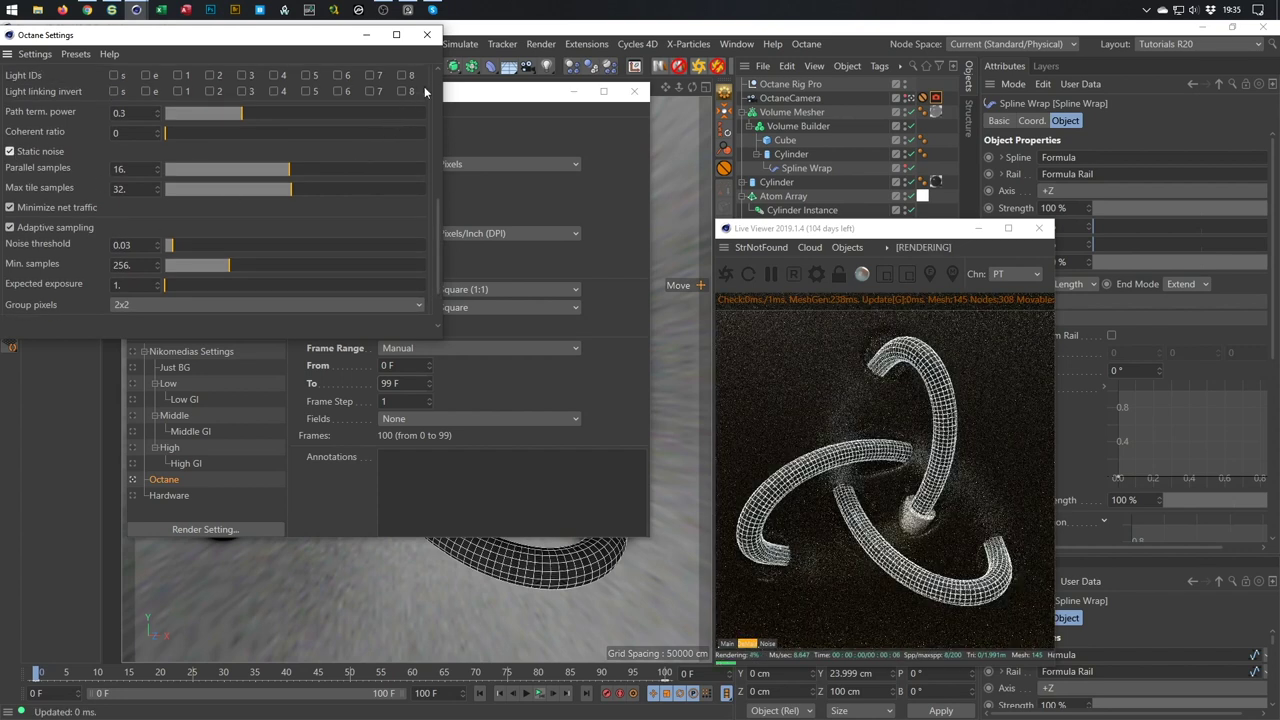
left_click(428, 36)
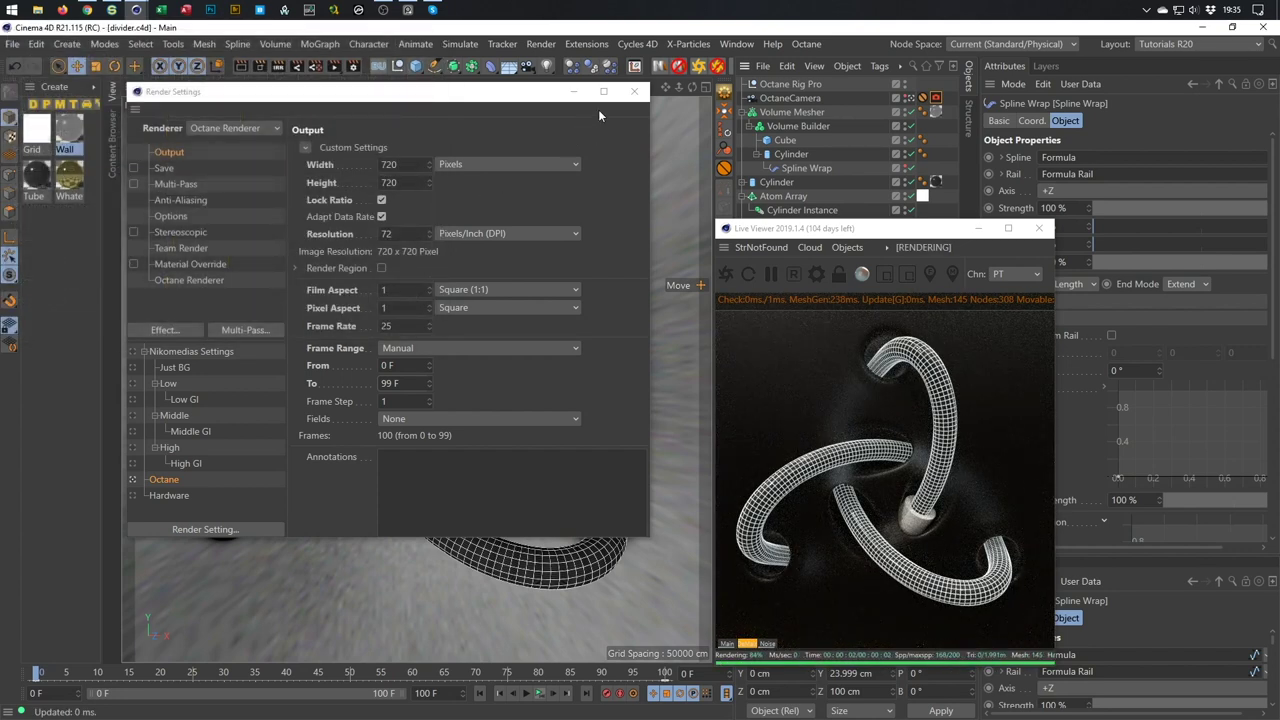
left_click(816, 274)
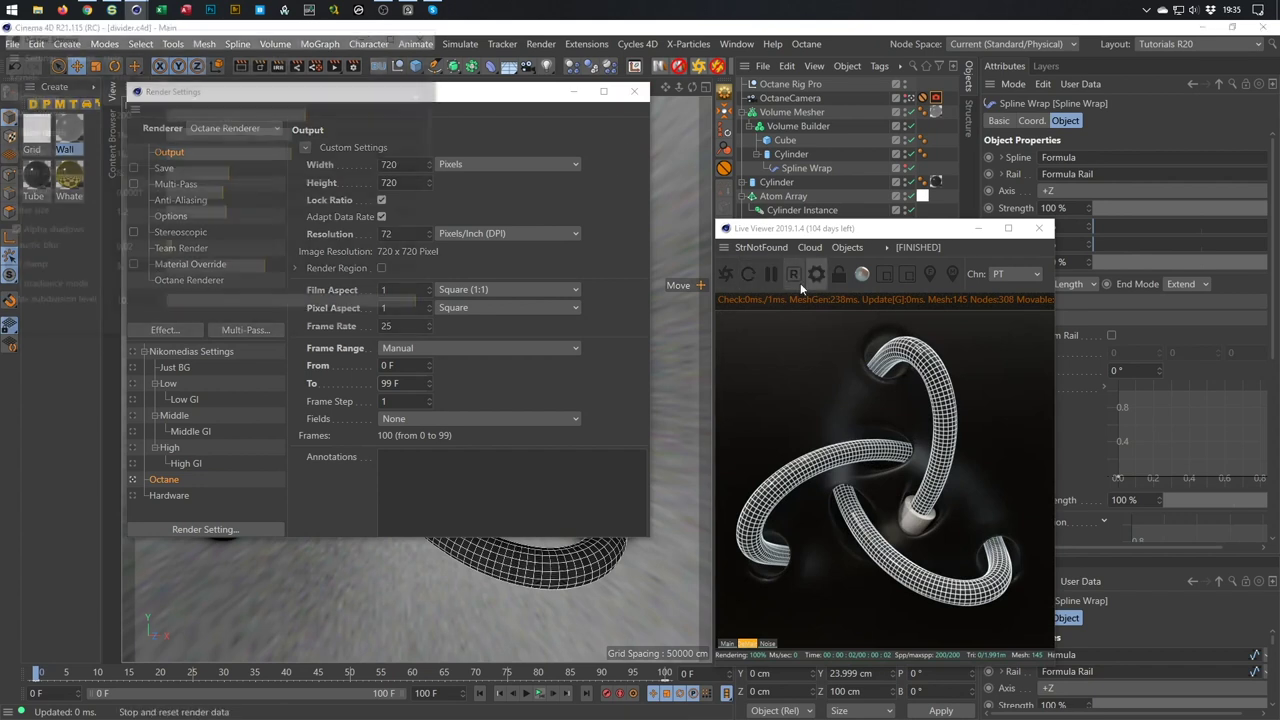
left_click(428, 35)
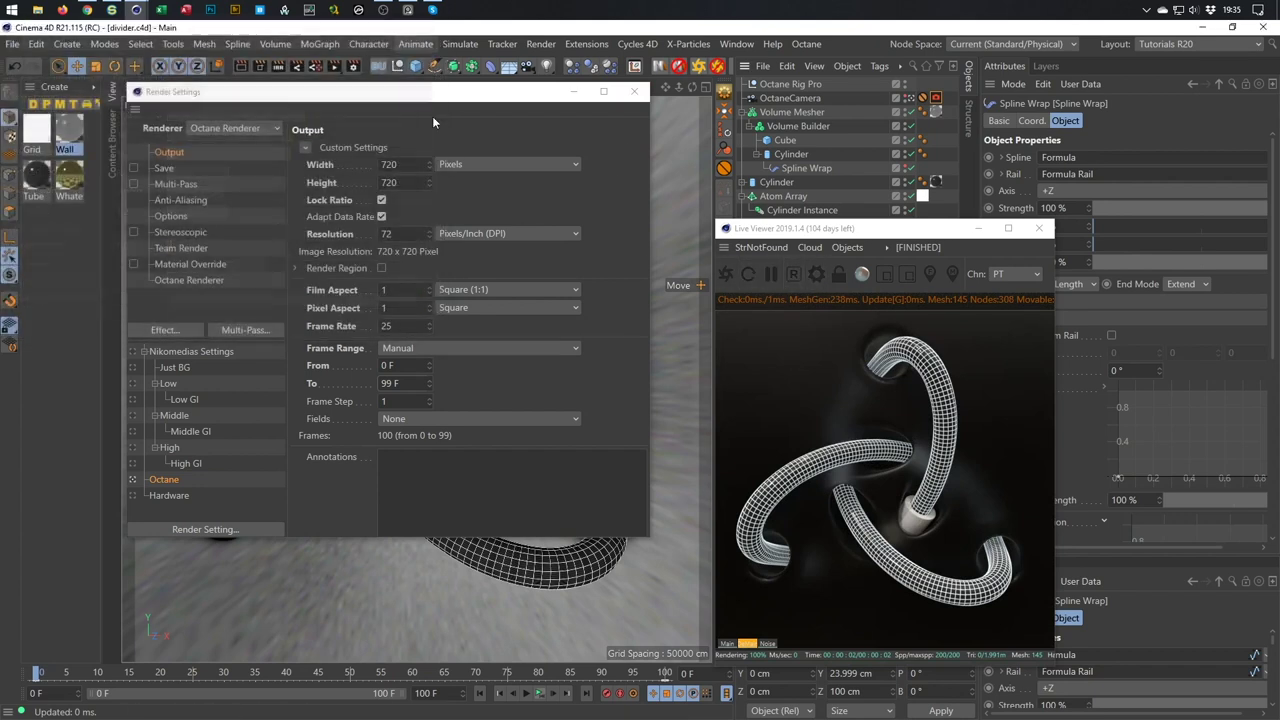
left_click(634, 91)
left_click_drag(896, 228, 994, 244)
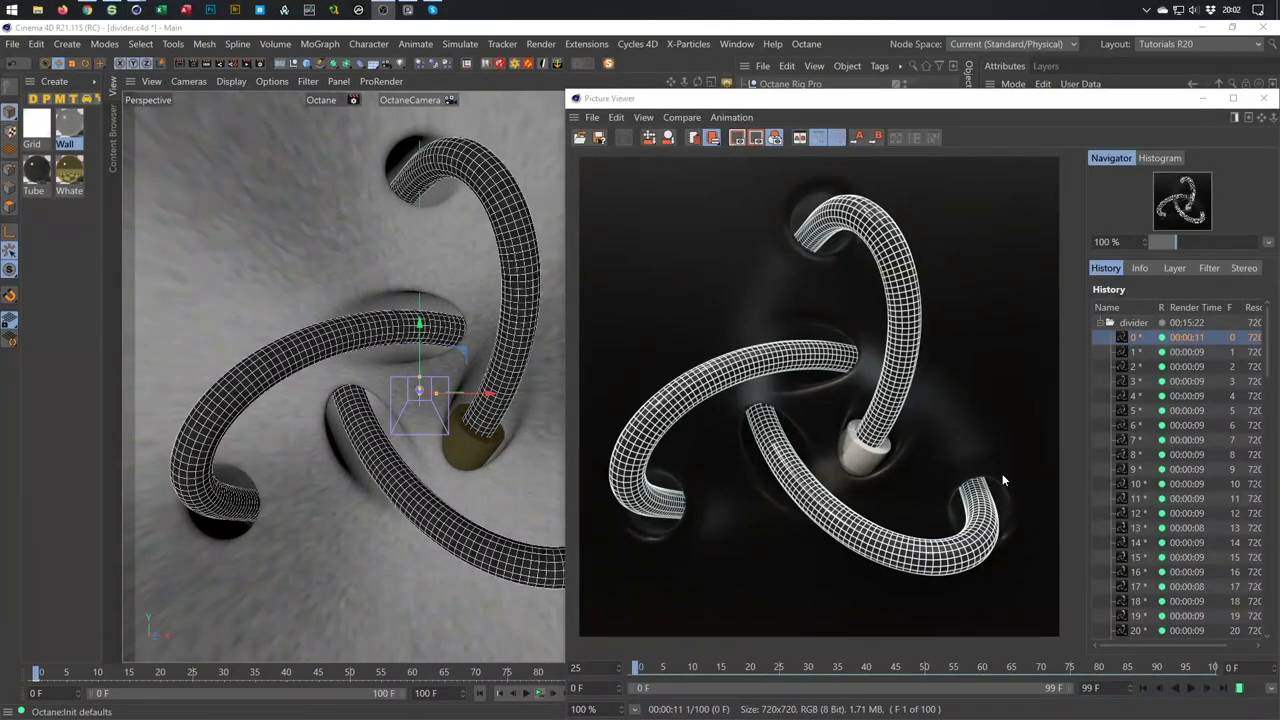
Play back the rendered 100-frame animation in the Picture Viewer.
left_click(1191, 690)
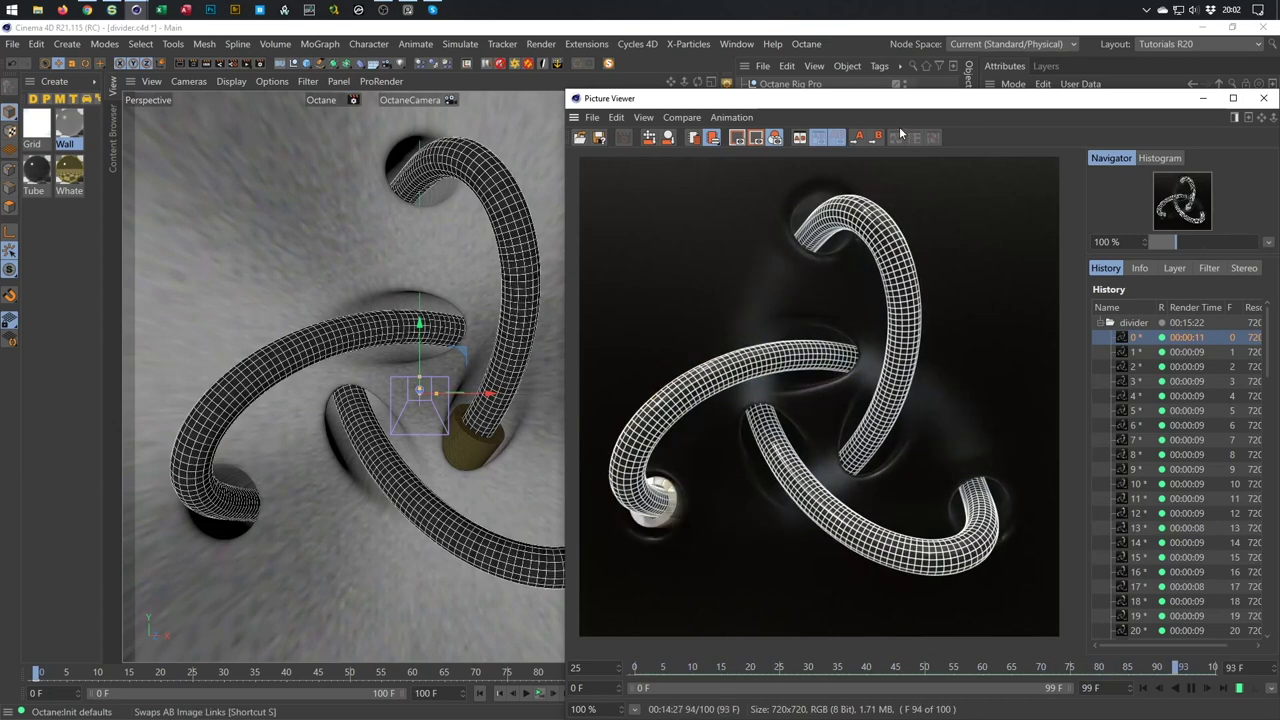
left_click_drag(900, 108, 346, 85)
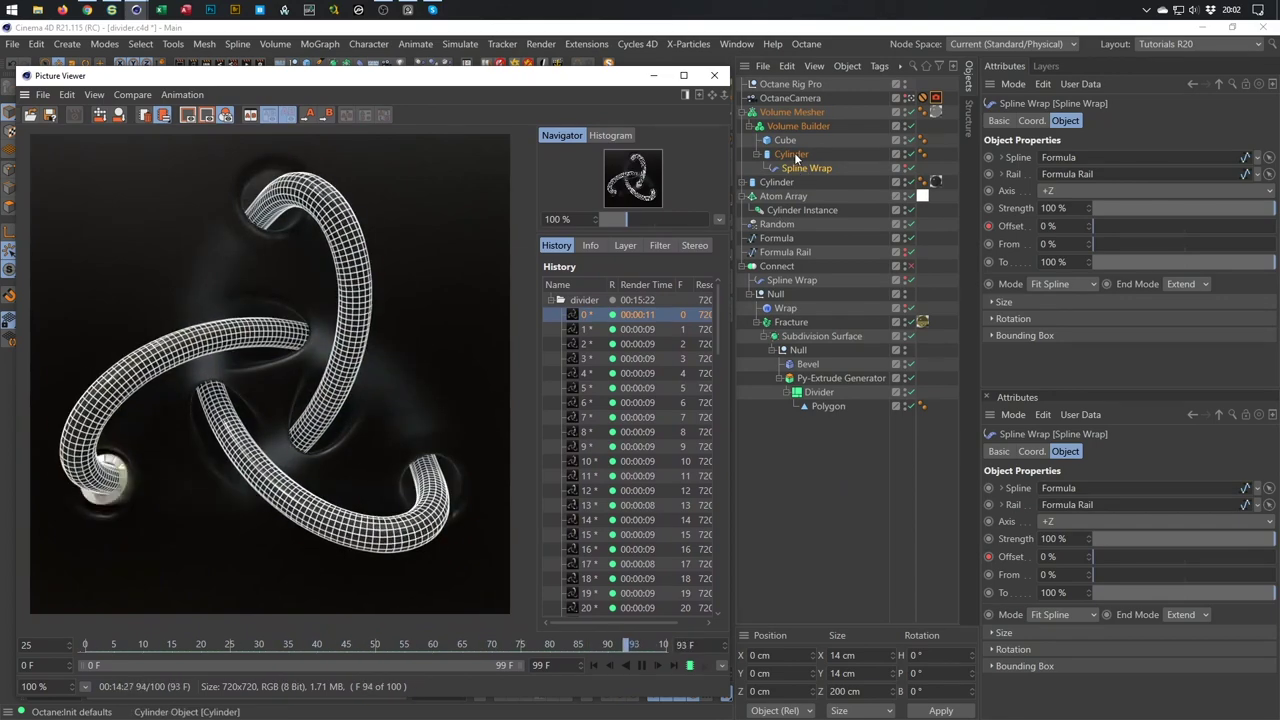
left_click(799, 172)
left_click(797, 155)
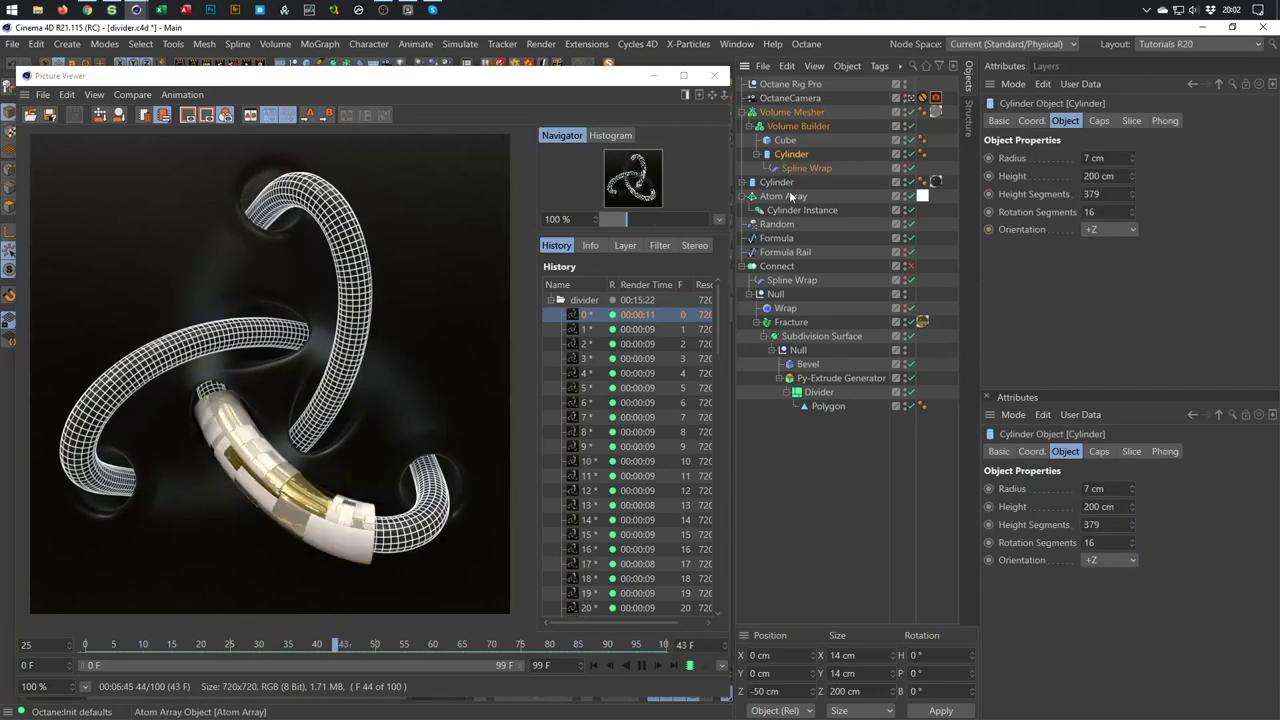
left_click(790, 212)
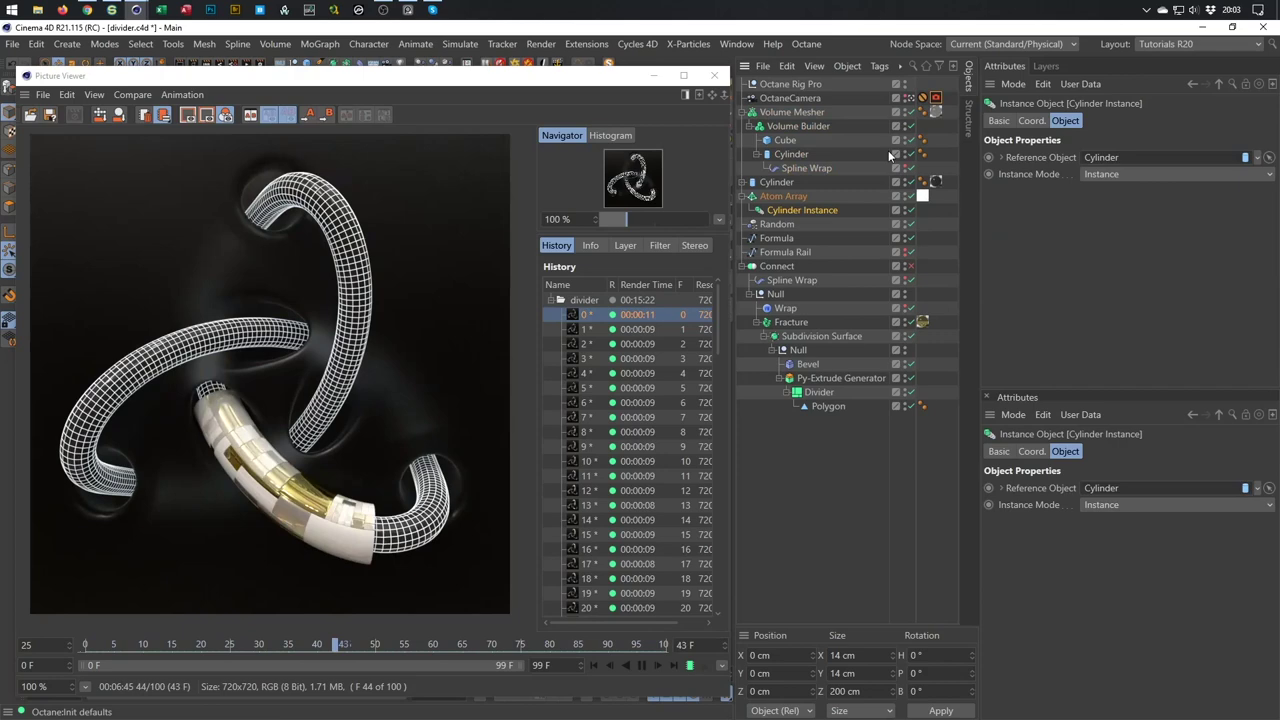
left_click(800, 168)
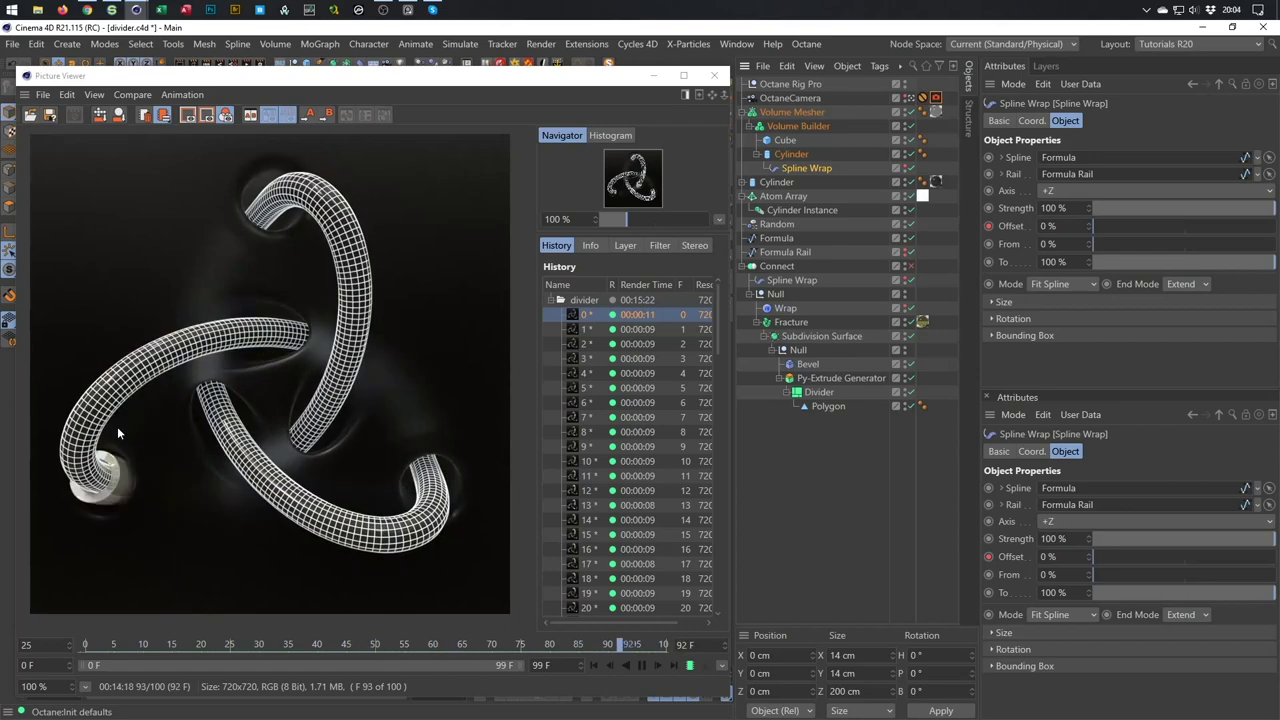
left_click_drag(397, 81, 893, 93)
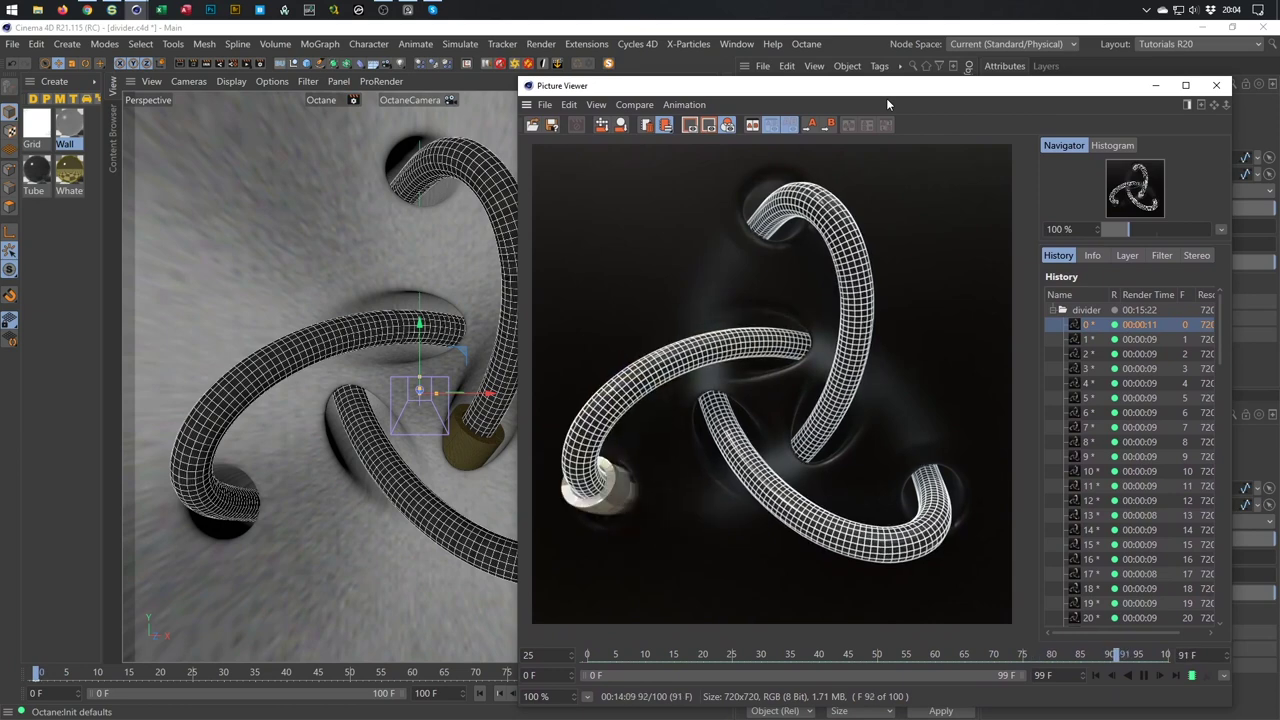